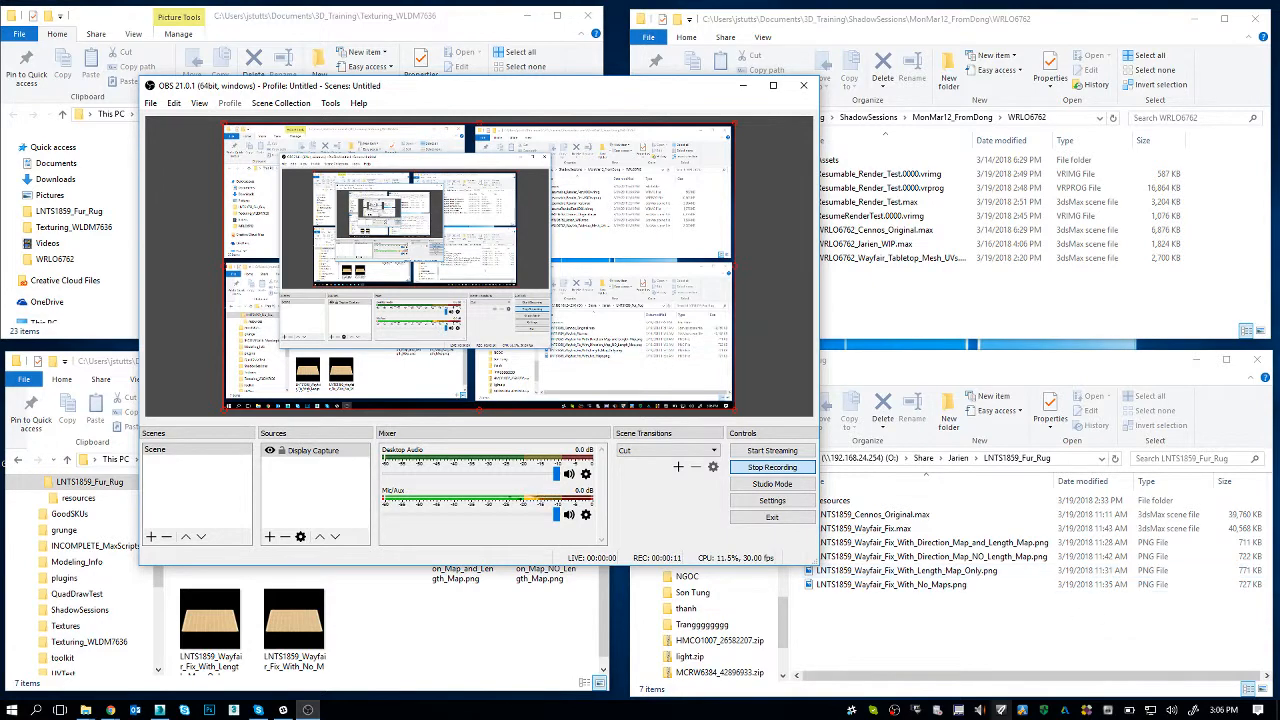
# - View the render LNTS1859_Wayfair_Fix_With_Direction_Map_and_Length_Map.png from the LNTS1859_Fur_Rug folder at full size and close it
pyautogui.click(456, 612)
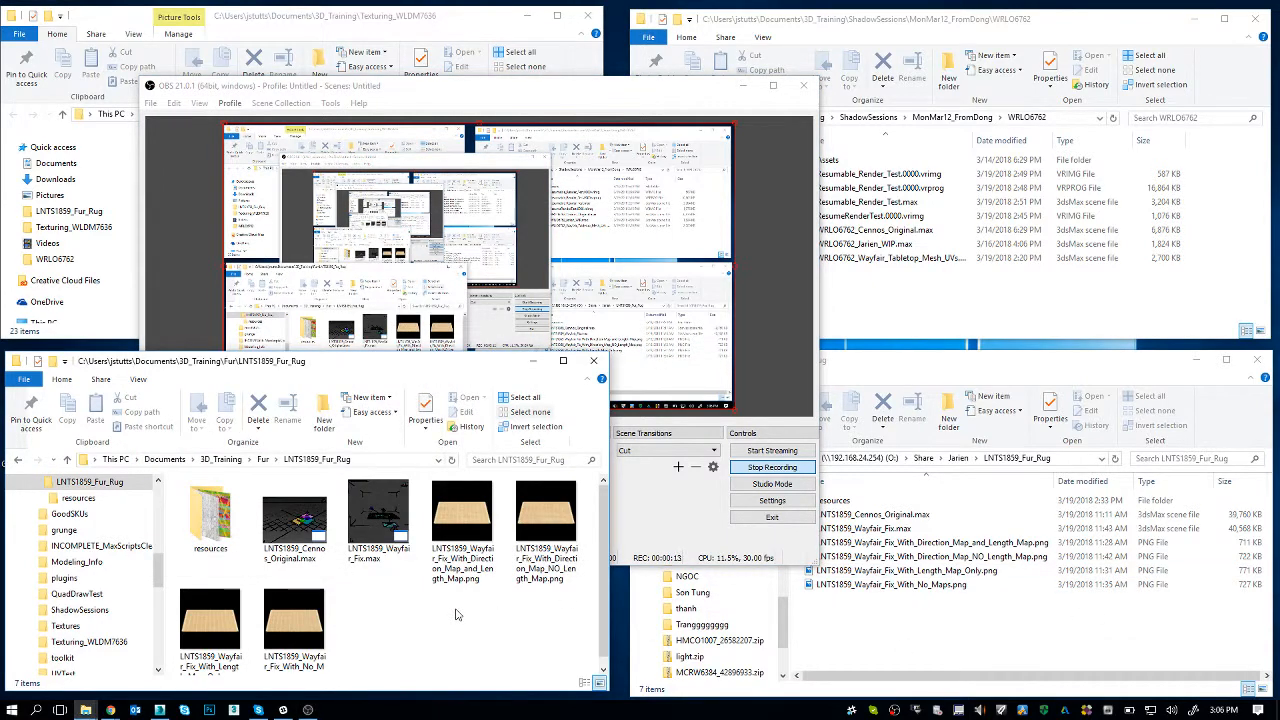
pyautogui.doubleClick(471, 569)
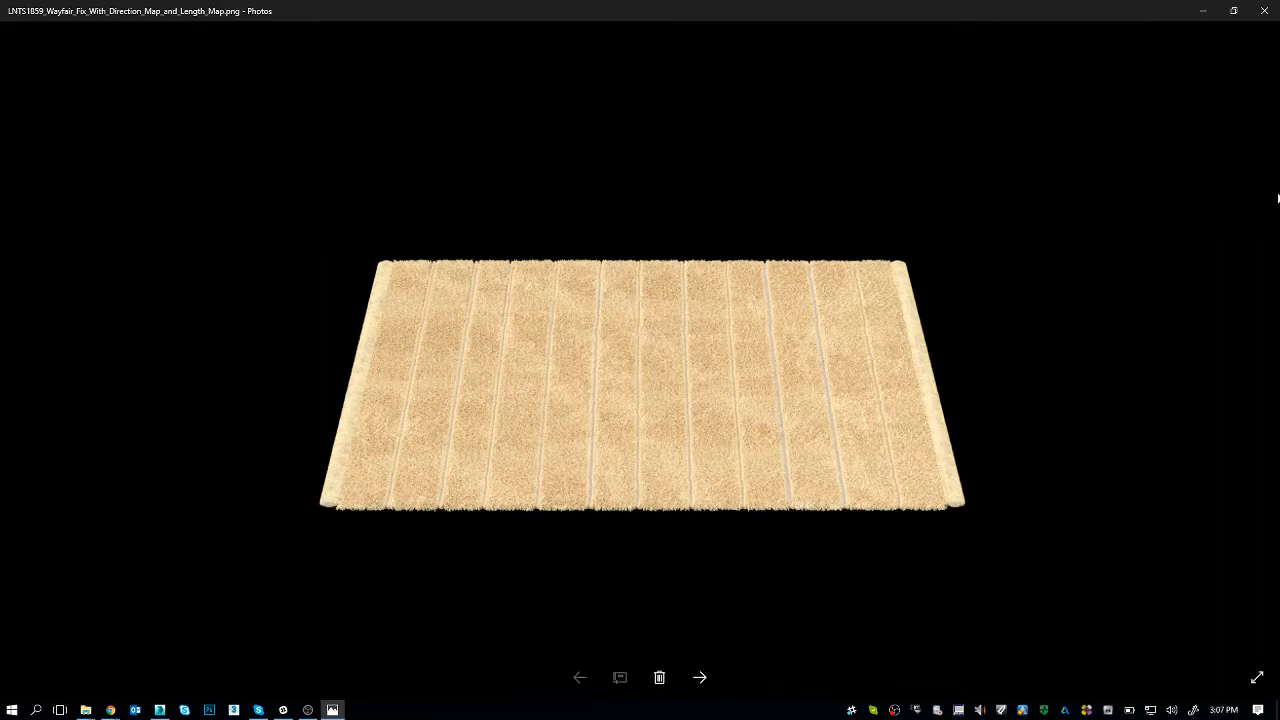
pyautogui.doubleClick(1050, 5)
pyautogui.click(343, 14)
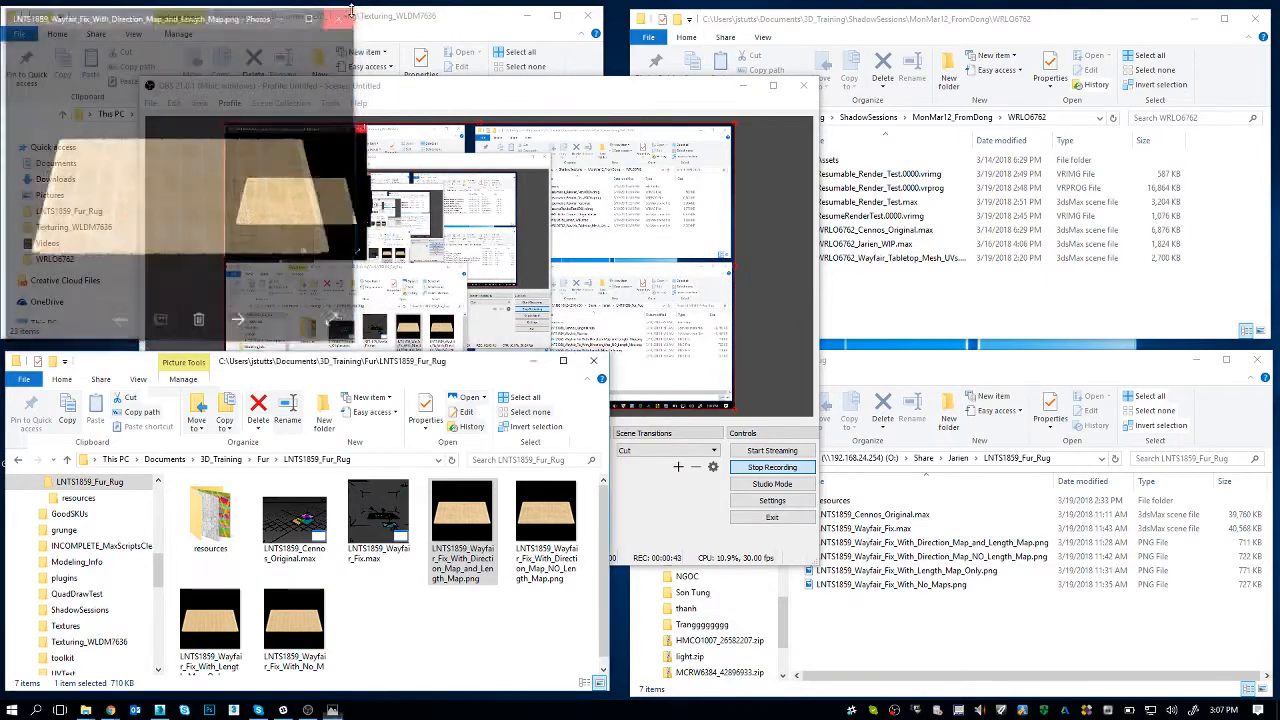
pyautogui.moveTo(419, 97); pyautogui.dragTo(478, 92)
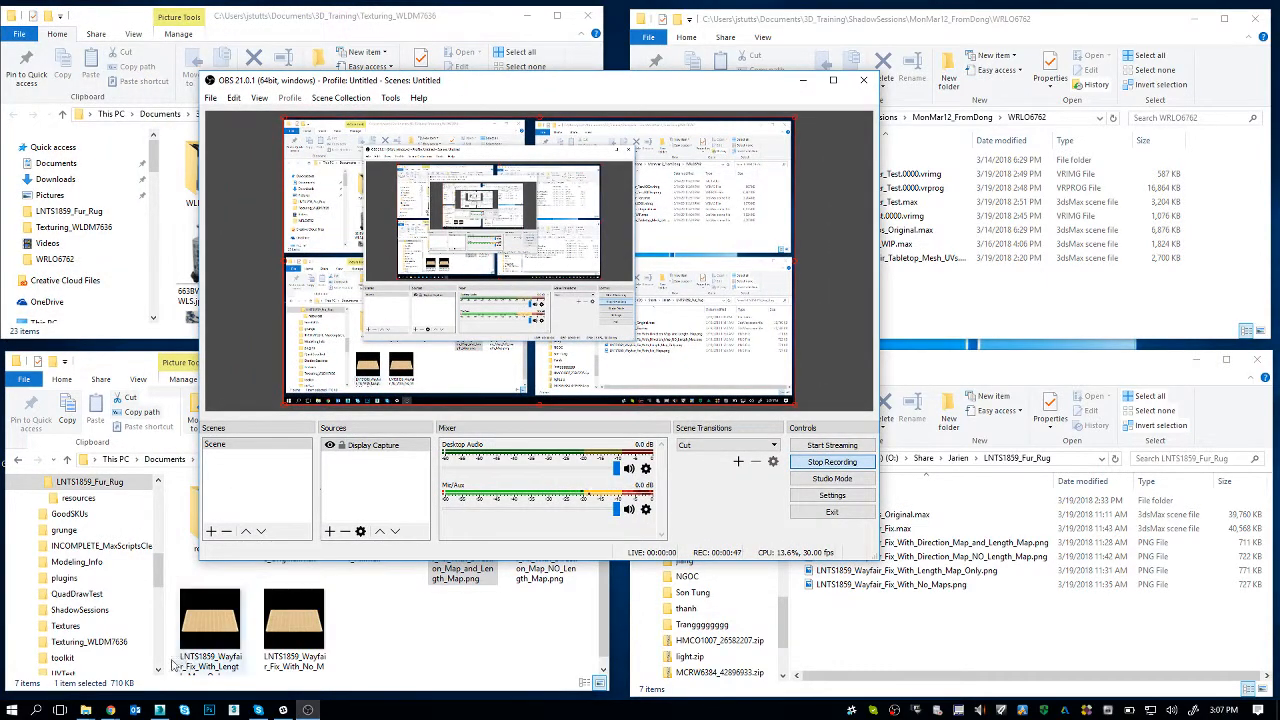
# - Switch to 3ds Max and inspect the rug's geometry by selecting Object035, RugWithFur and Plane001 in turn
pyautogui.click(160, 710)
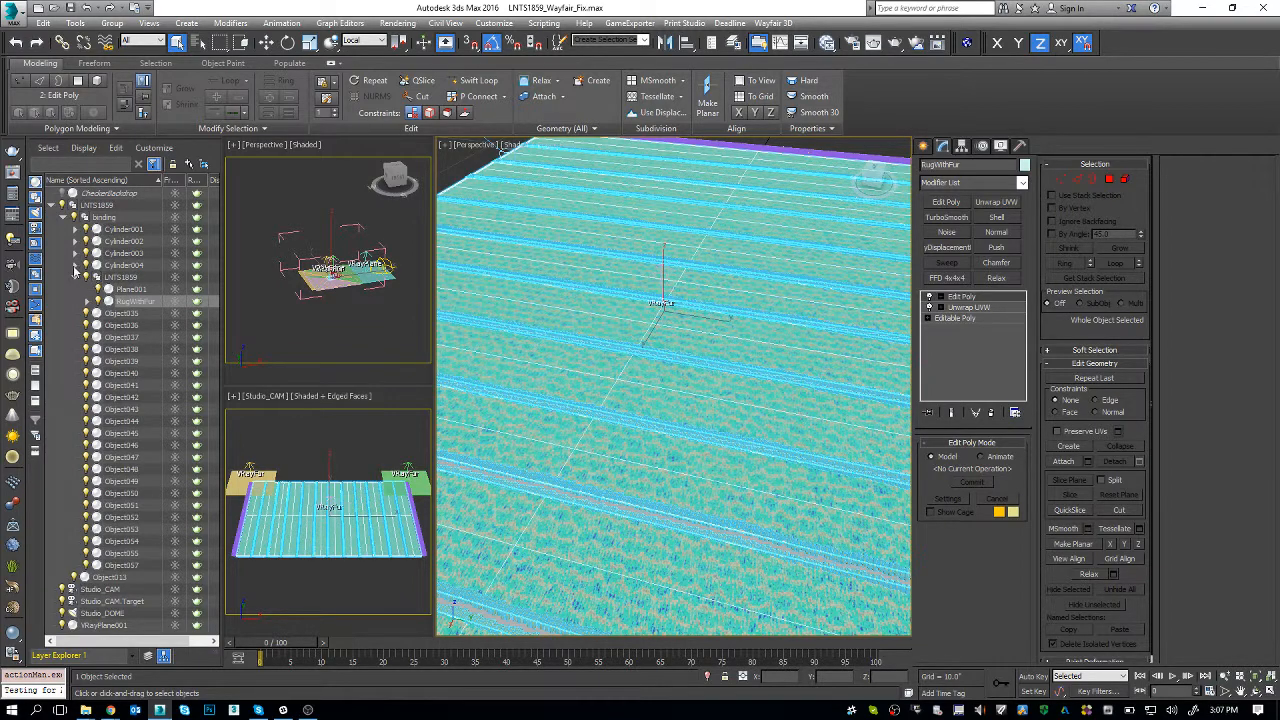
pyautogui.click(123, 318)
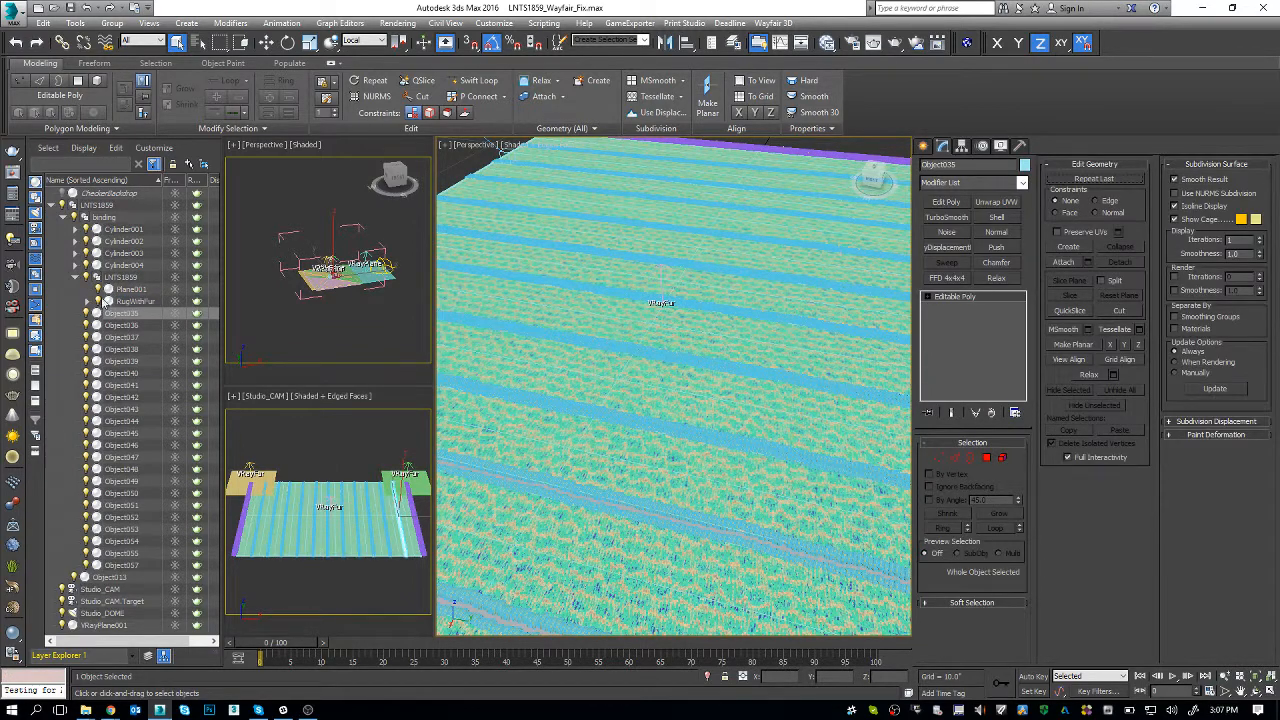
pyautogui.click(131, 300)
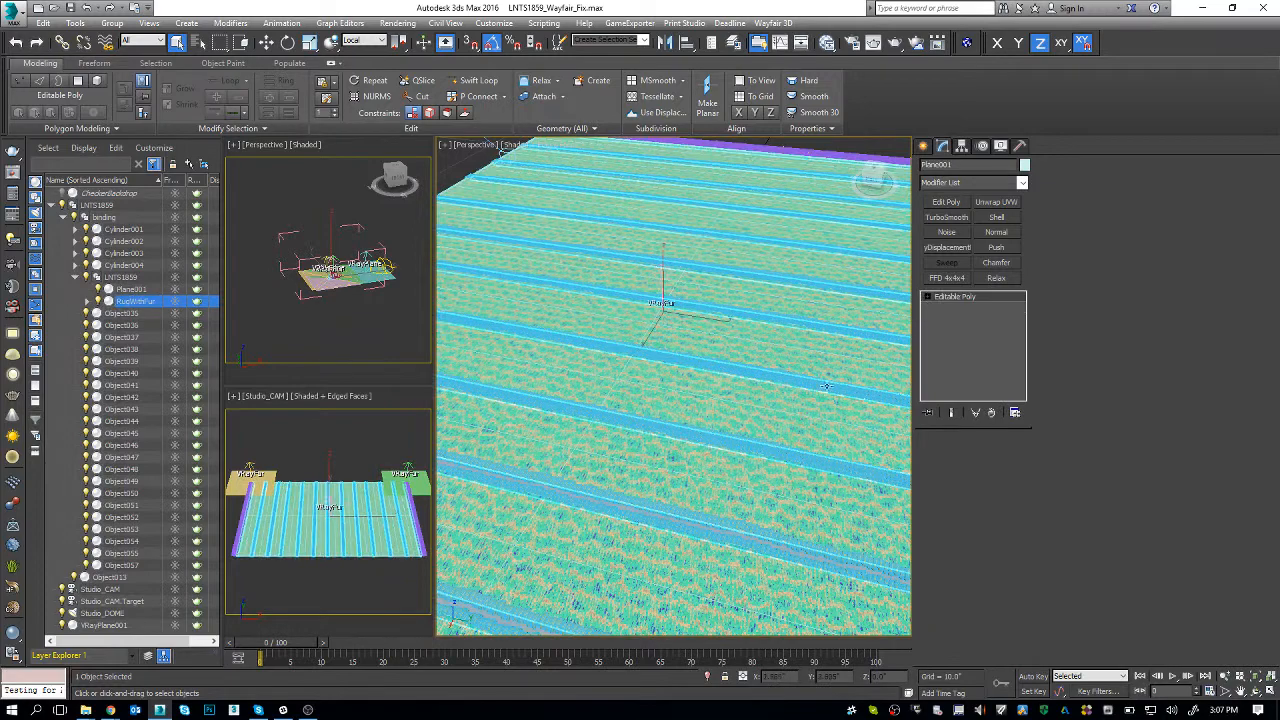
pyautogui.click(643, 340)
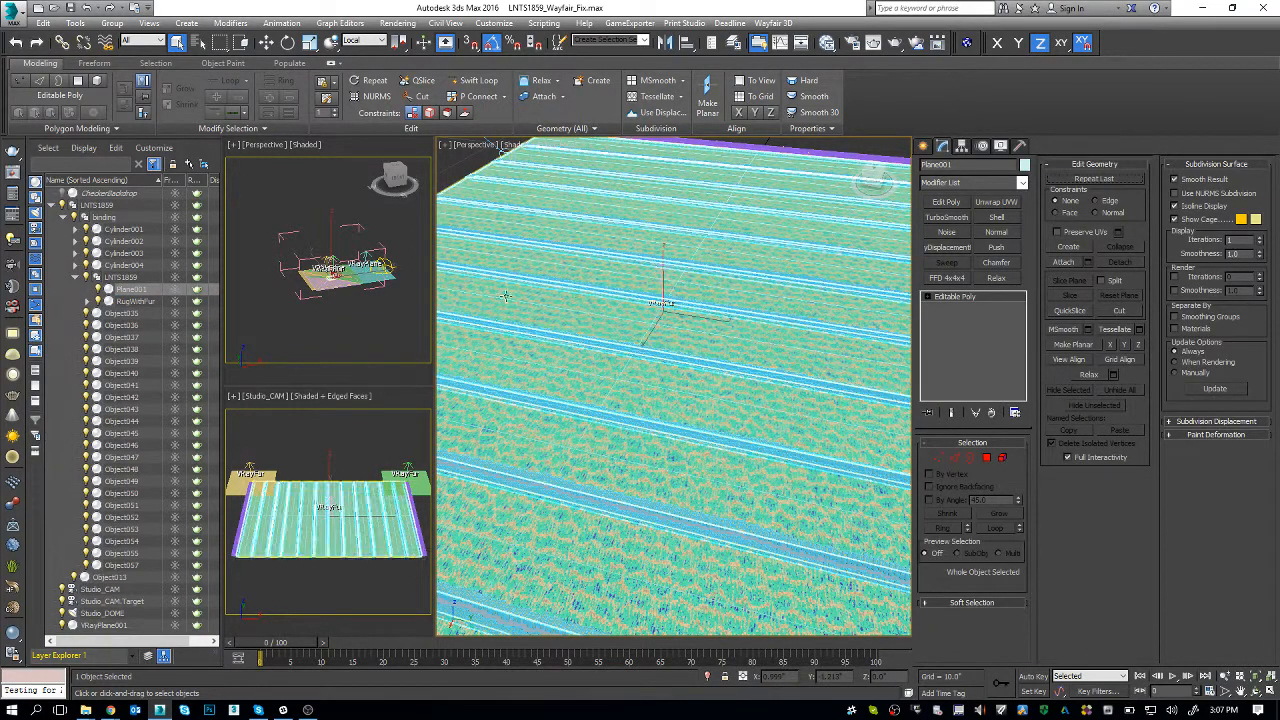
pyautogui.click(107, 289)
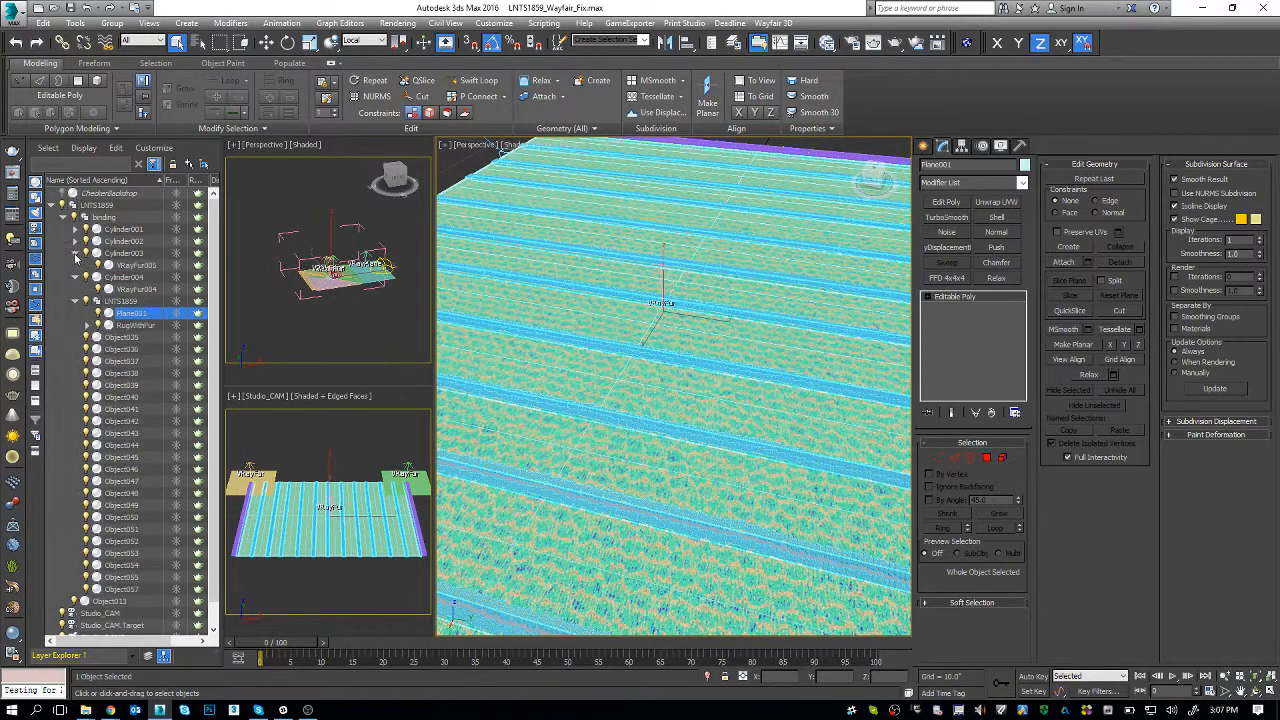
# - Inspect the fur settings of VRayFur005 under Cylinder003 and VRayFur001 under RugWithFur, and reselect the RugWithFur mesh
pyautogui.click(134, 263)
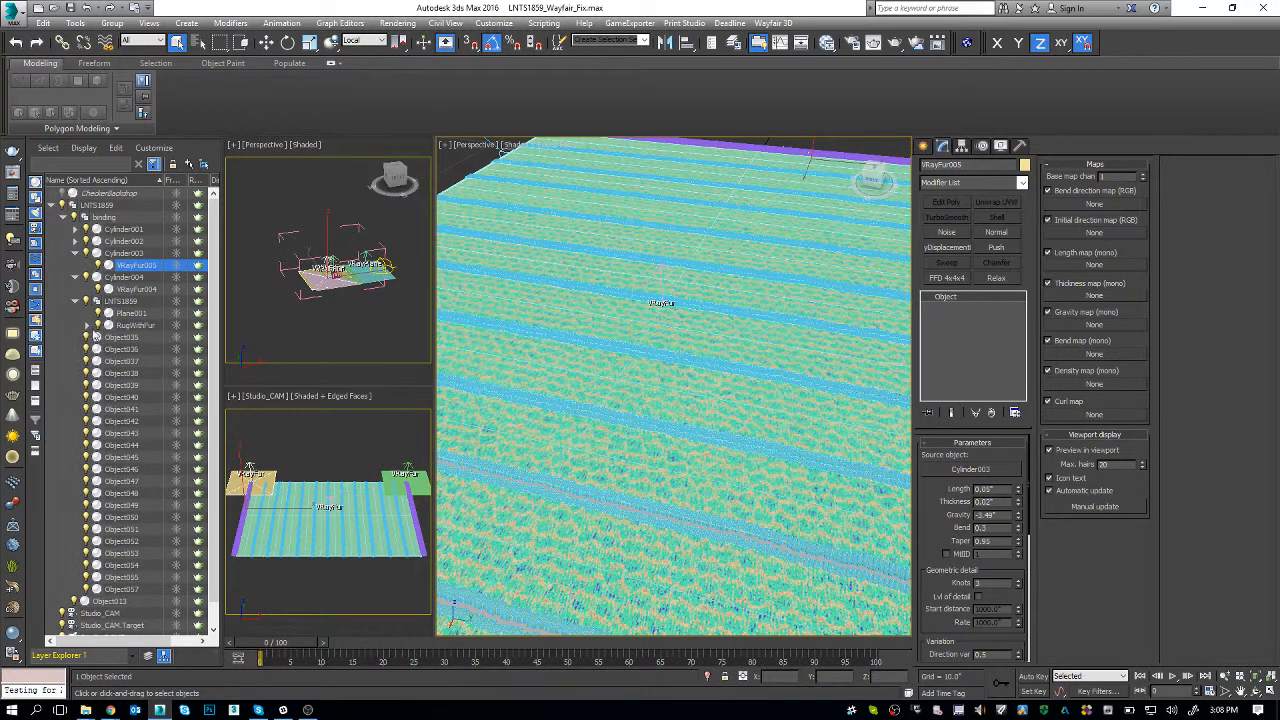
pyautogui.click(88, 325)
pyautogui.click(137, 339)
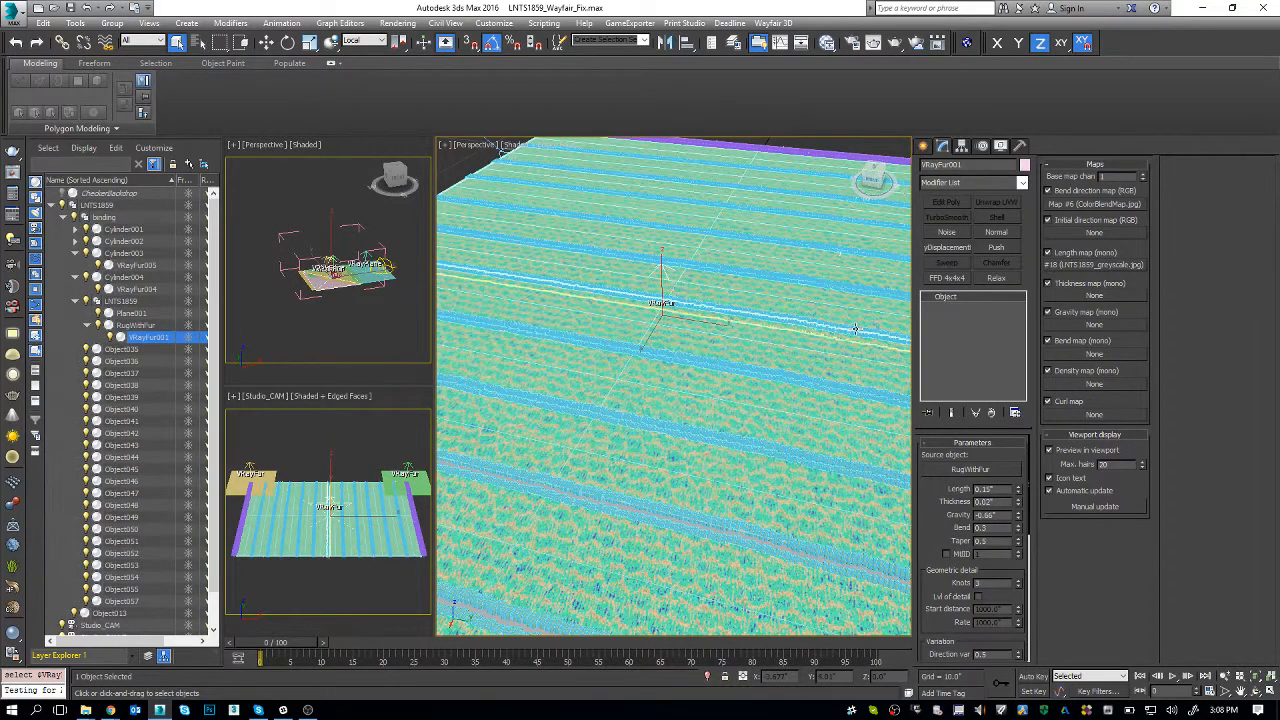
pyautogui.click(842, 360)
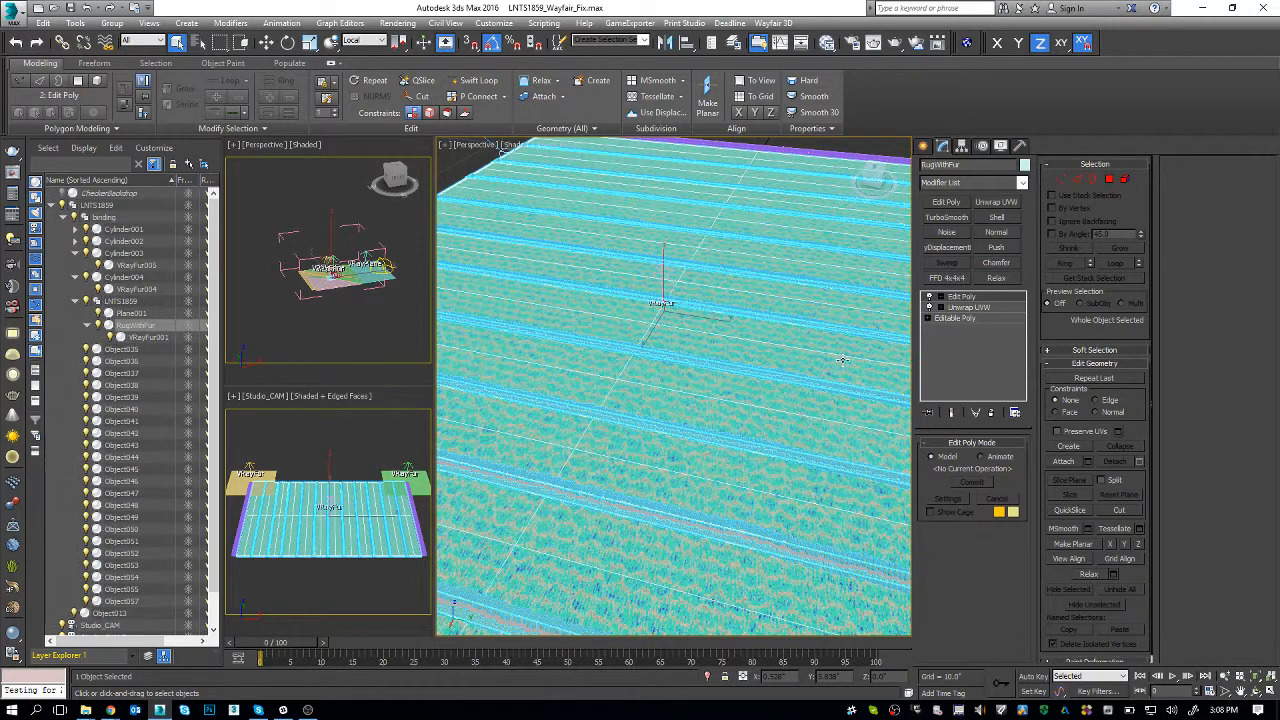
pyautogui.scroll(-3, 631, 320)
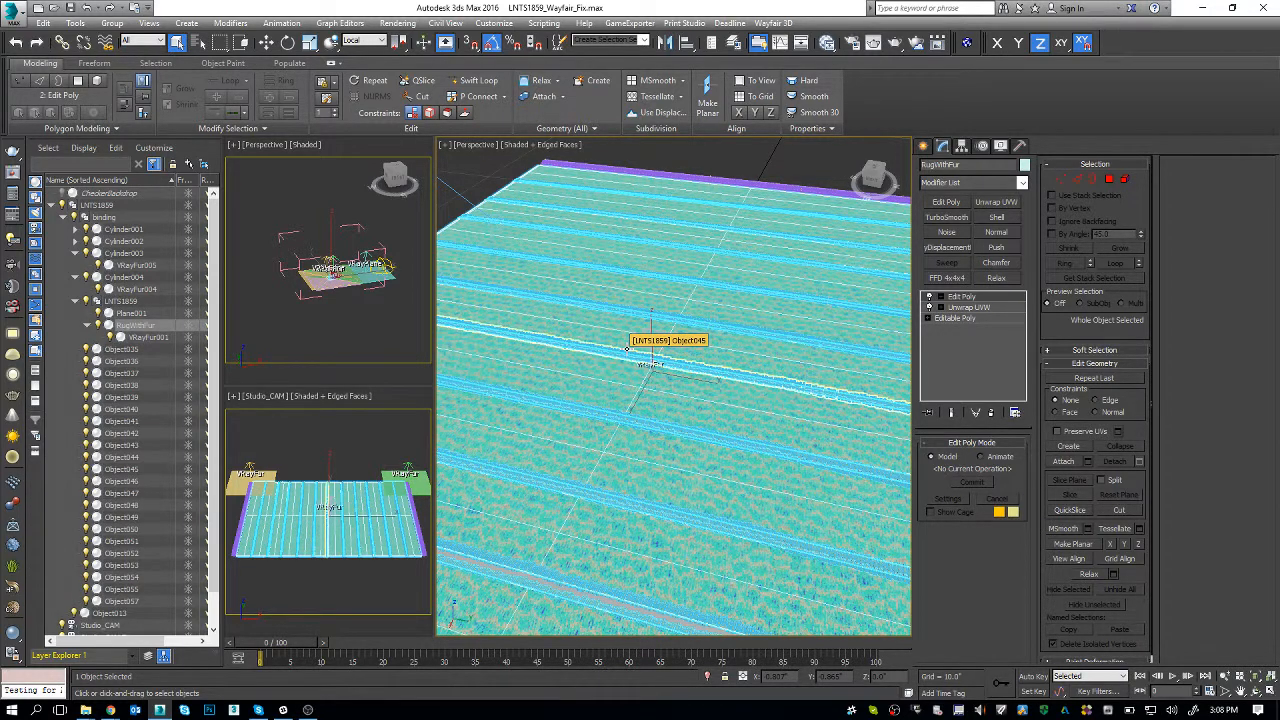
# - Find the VRayHairMtl material in the Slate Material Editor and add it to the main view
pyautogui.press('m')
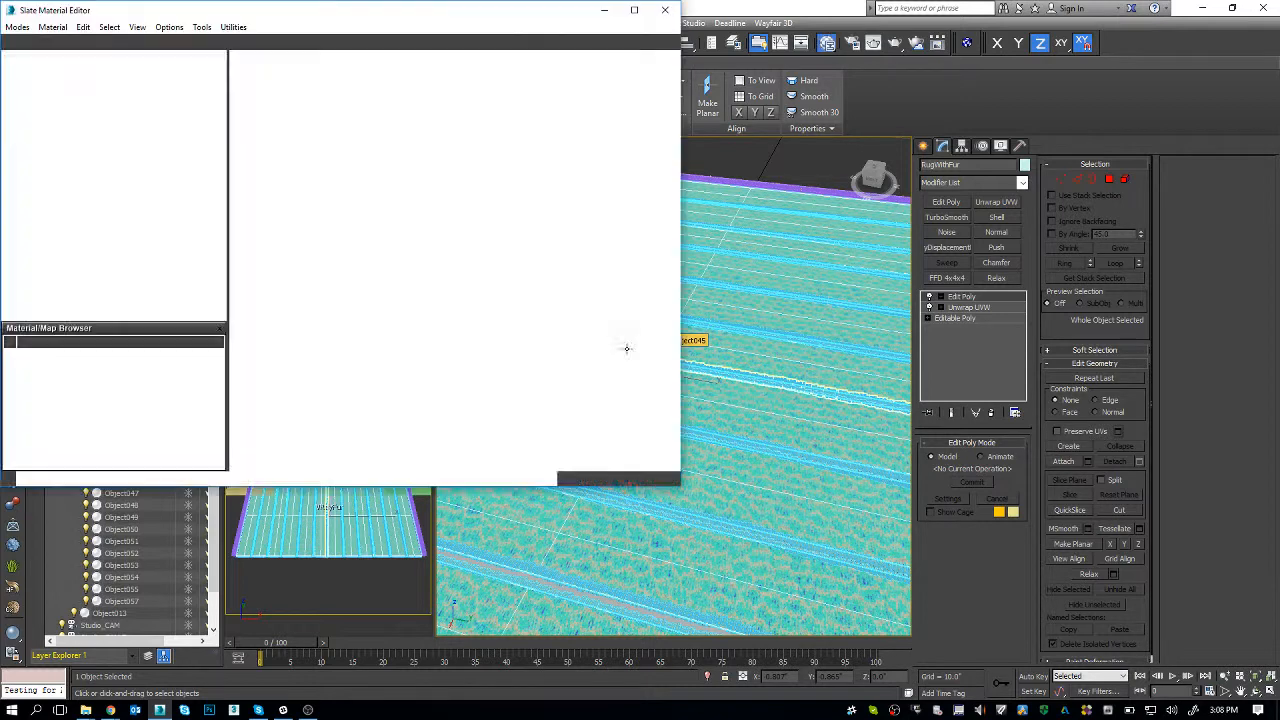
pyautogui.click(155, 343)
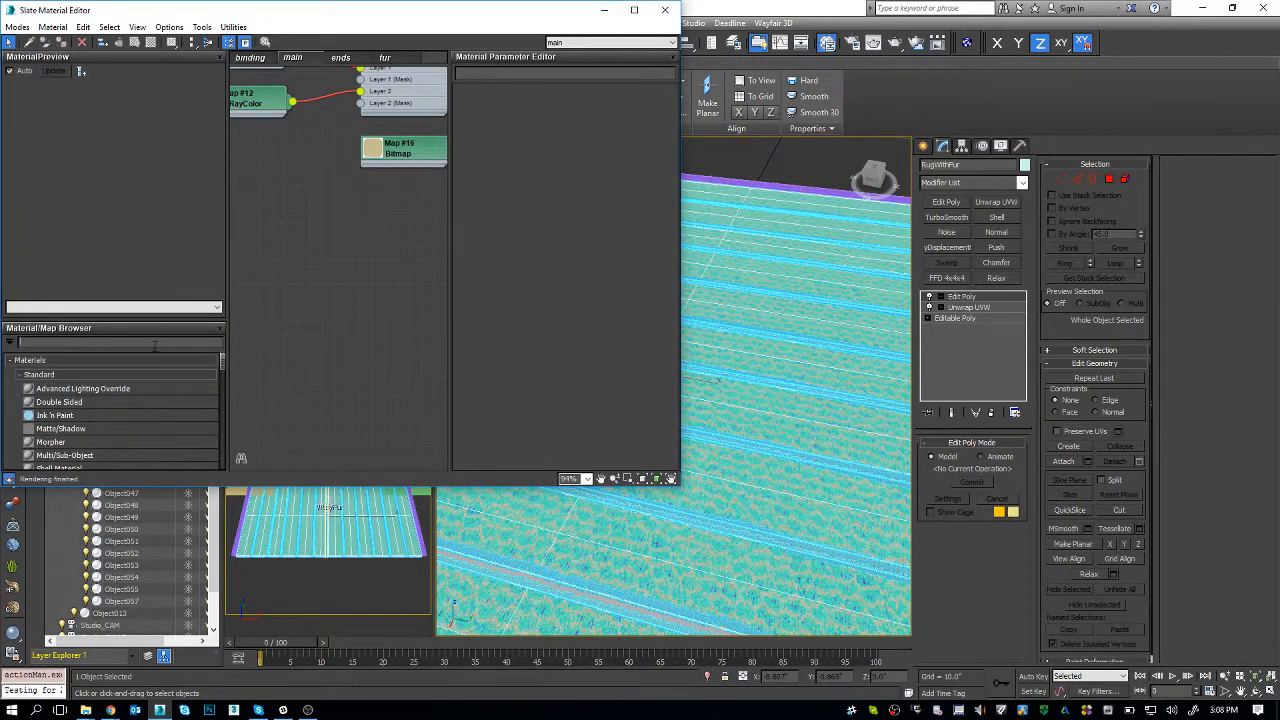
pyautogui.write('vray')
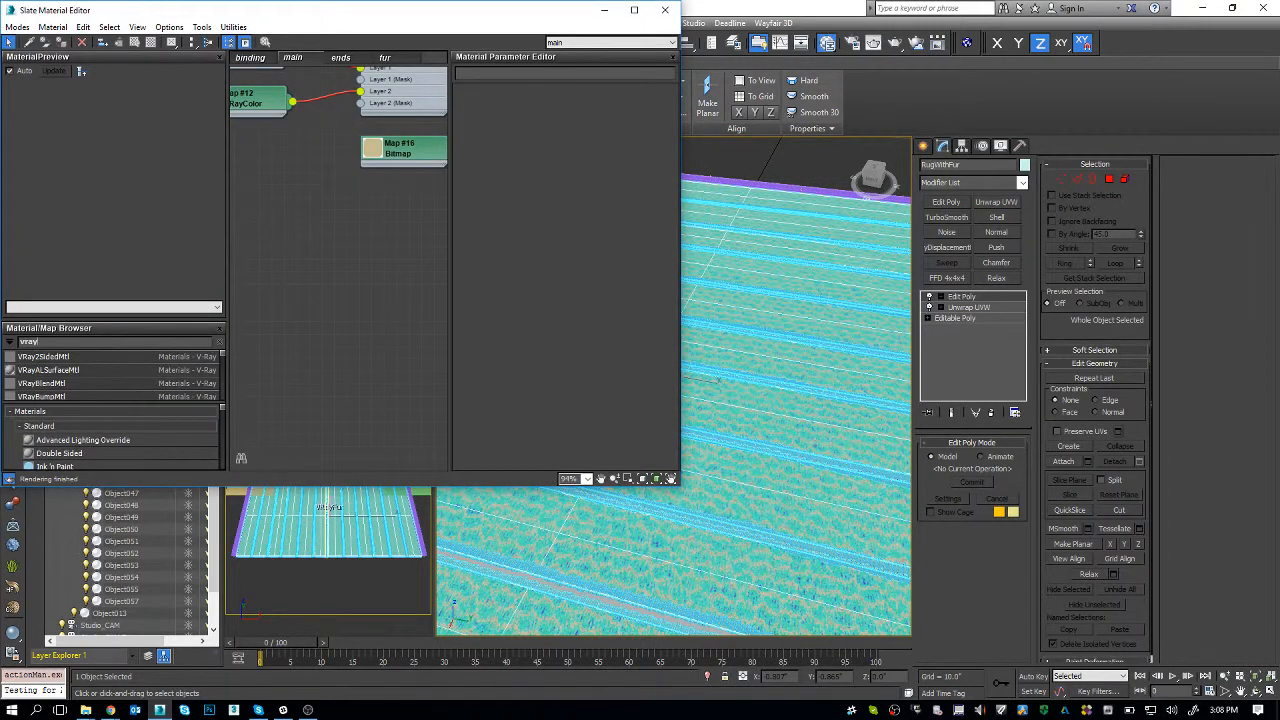
pyautogui.write('h')
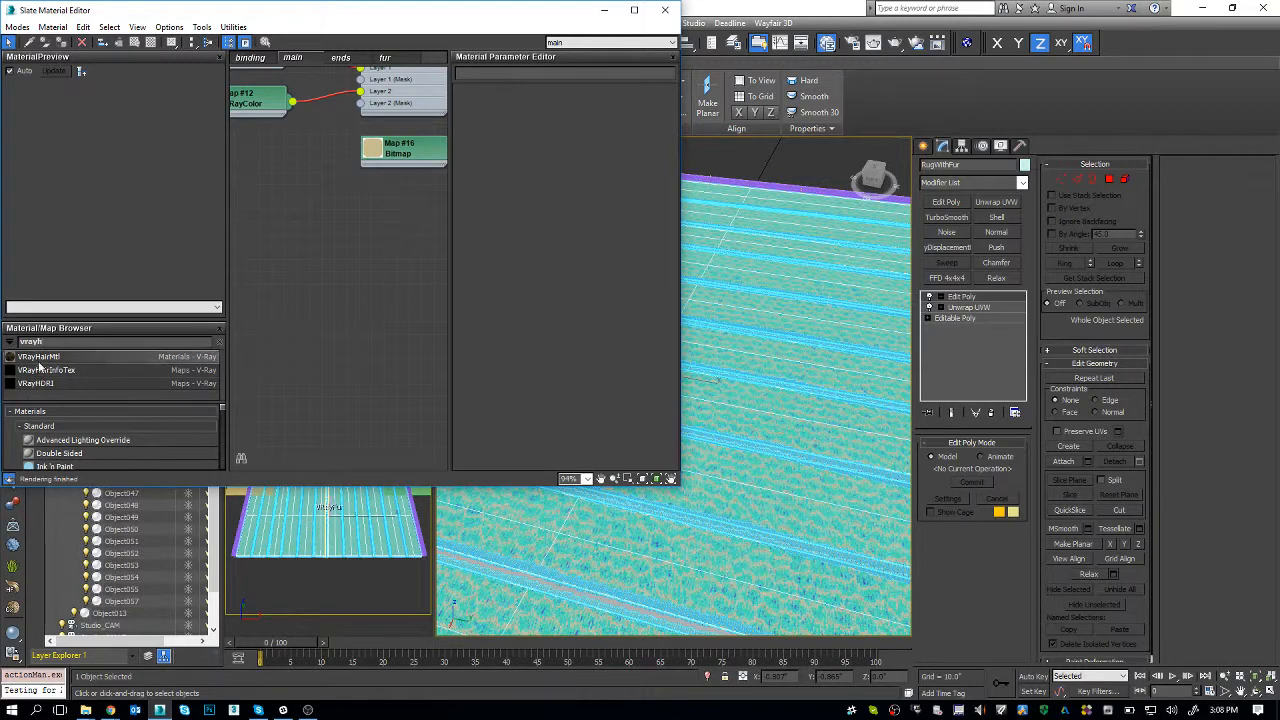
pyautogui.moveTo(42, 358); pyautogui.dragTo(545, 418)
pyautogui.click(634, 9)
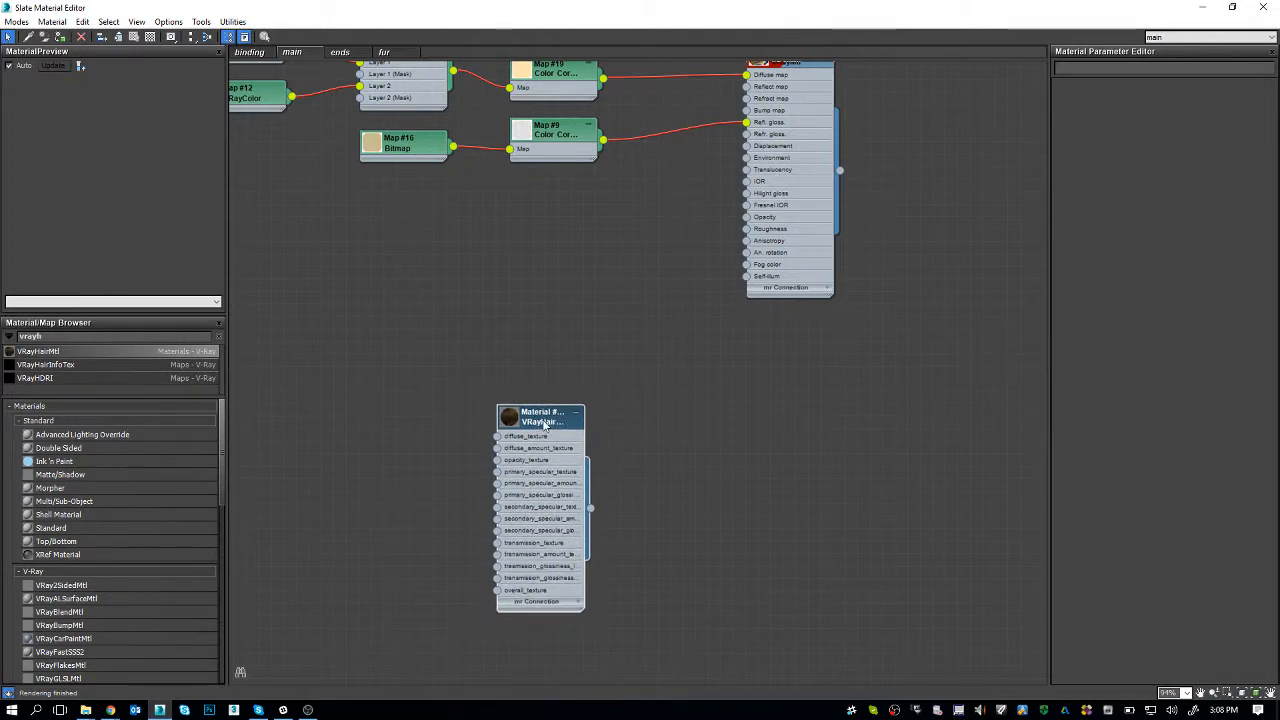
# - Examine the VRayHairMtl parameters for diffuse, specular, transmission, options and maps
pyautogui.doubleClick(544, 421)
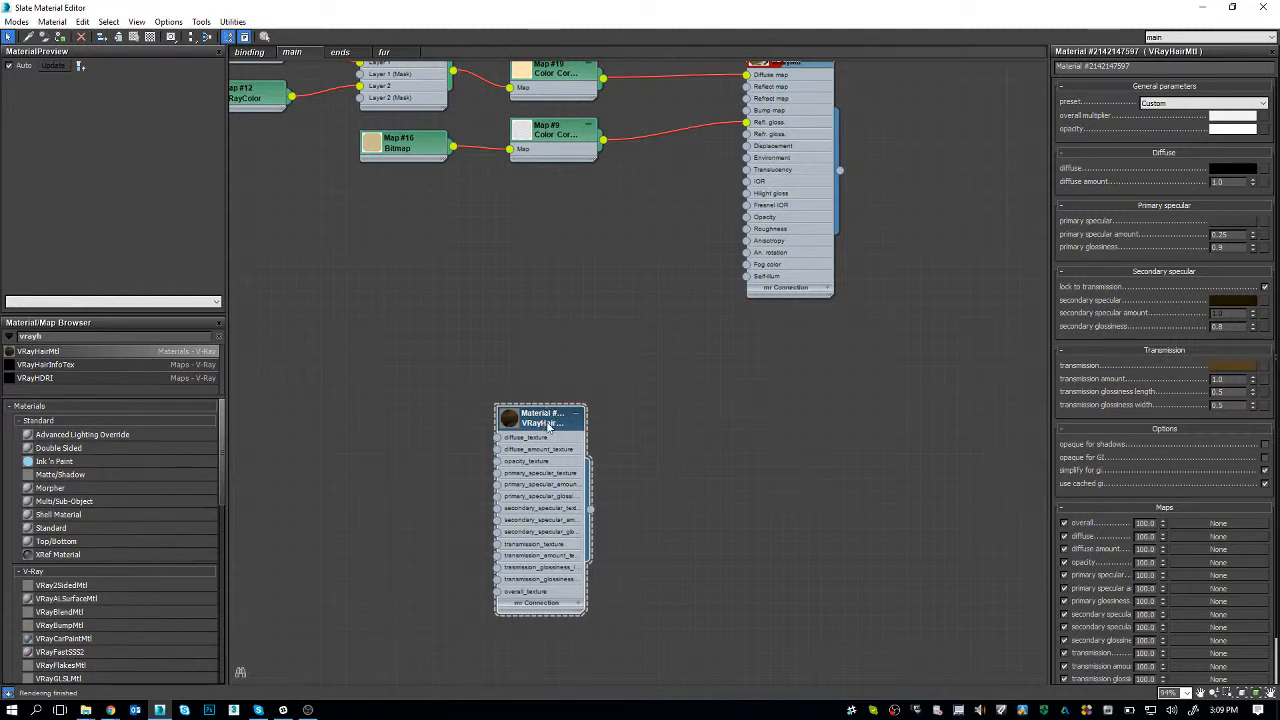
pyautogui.moveTo(541, 421); pyautogui.dragTo(504, 283)
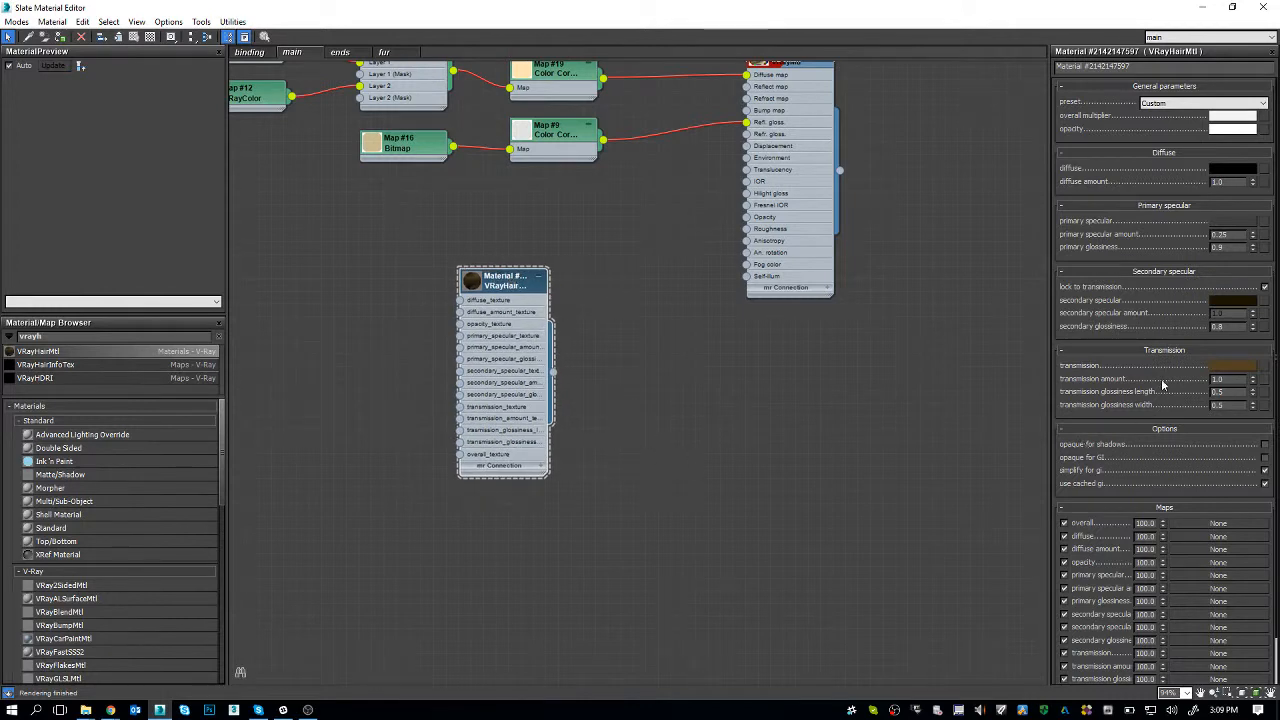
pyautogui.moveTo(504, 286); pyautogui.dragTo(512, 297)
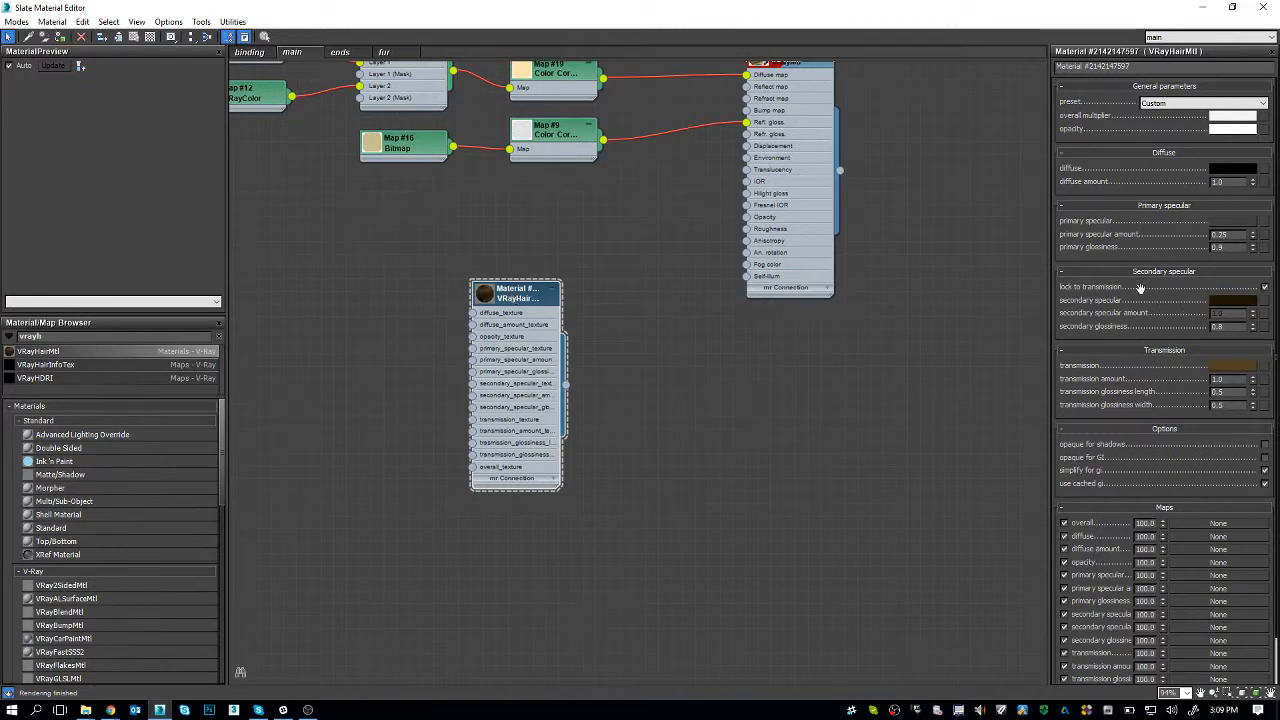
pyautogui.moveTo(1125, 264); pyautogui.dragTo(1127, 228)
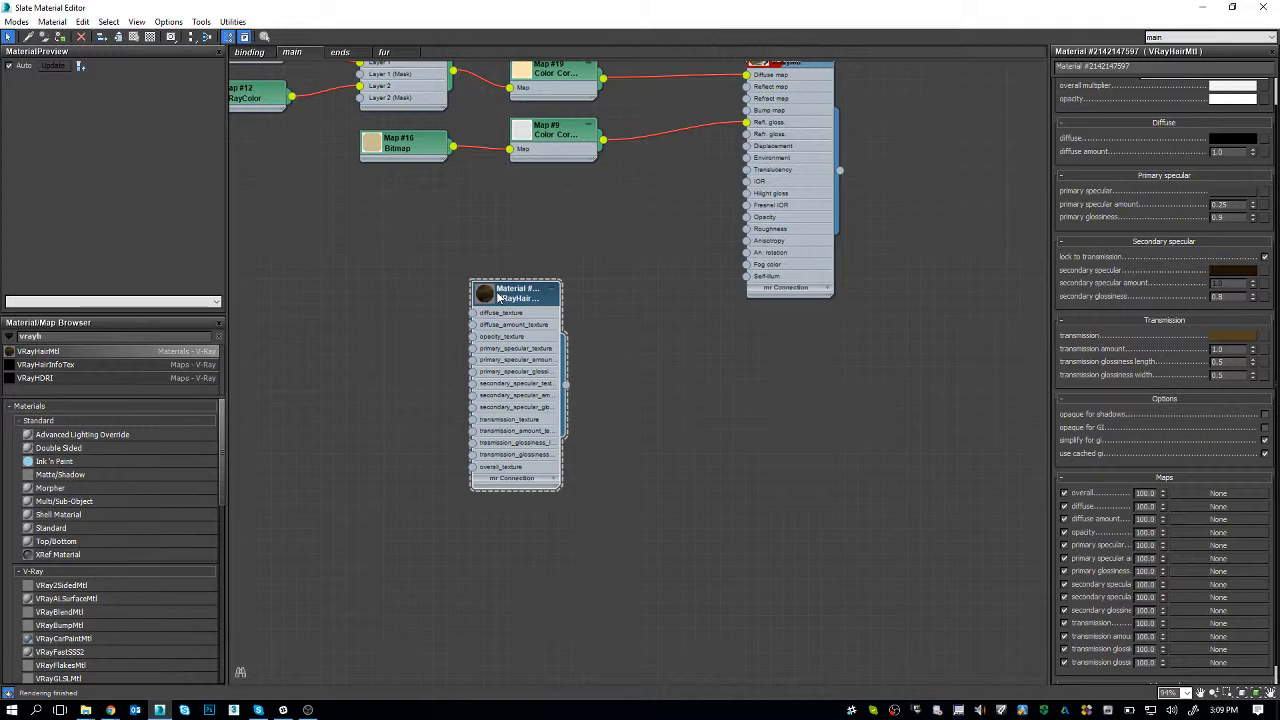
# - Return the material editor to its smaller window size and delete the VRayHairMtl node from the main view
pyautogui.doubleClick(605, 7)
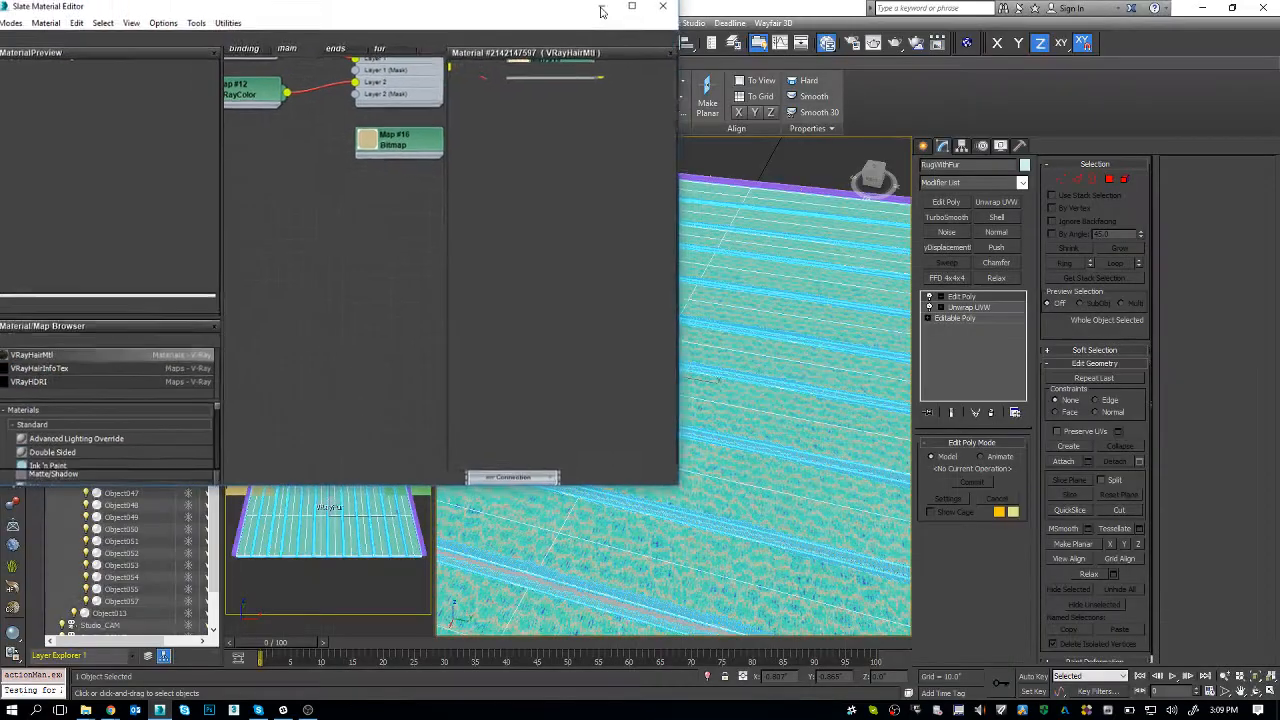
pyautogui.moveTo(343, 246); pyautogui.dragTo(296, 220)
pyautogui.moveTo(380, 288); pyautogui.dragTo(264, 228)
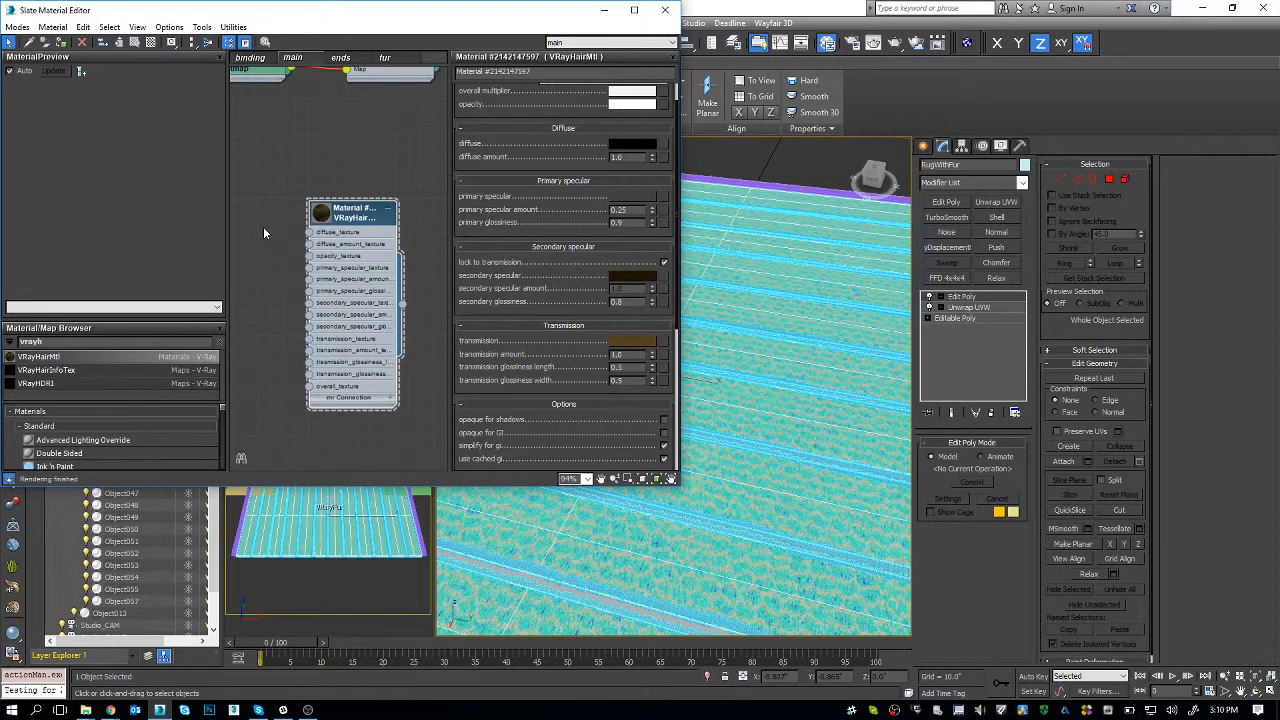
pyautogui.click(322, 160)
pyautogui.click(345, 208)
pyautogui.press('Delete')
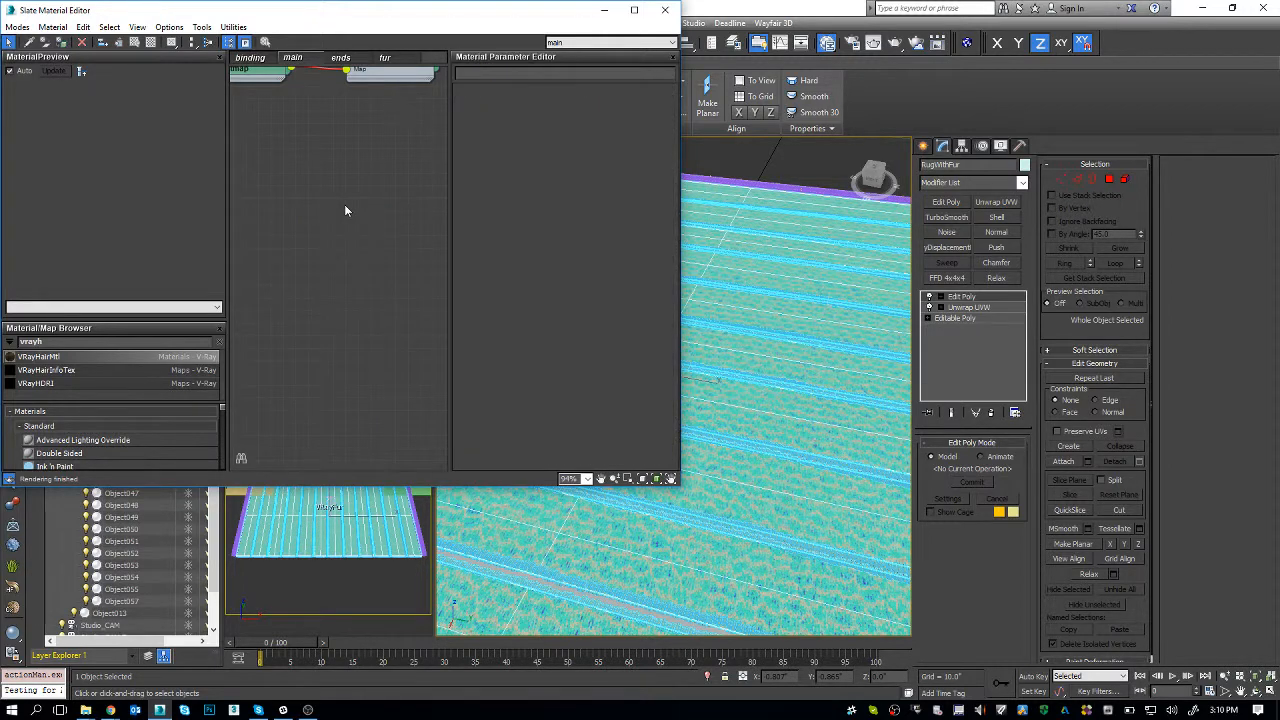
pyautogui.click(728, 4)
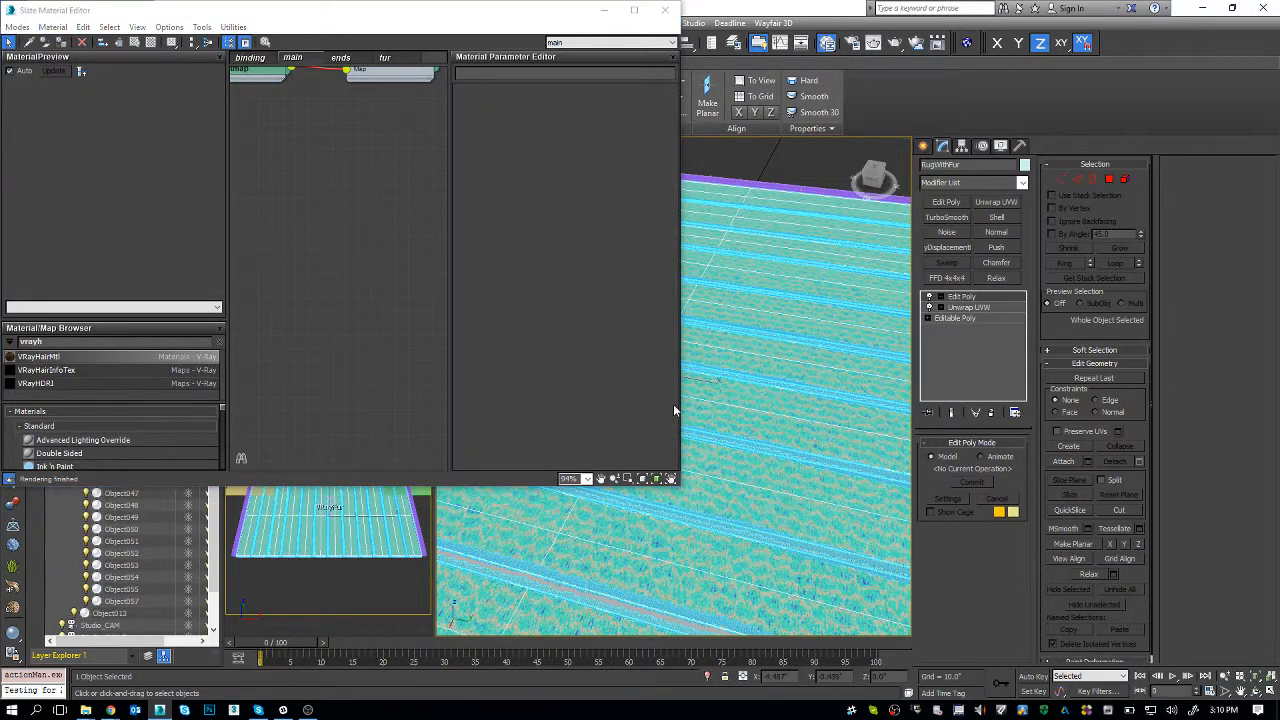
pyautogui.click(604, 10)
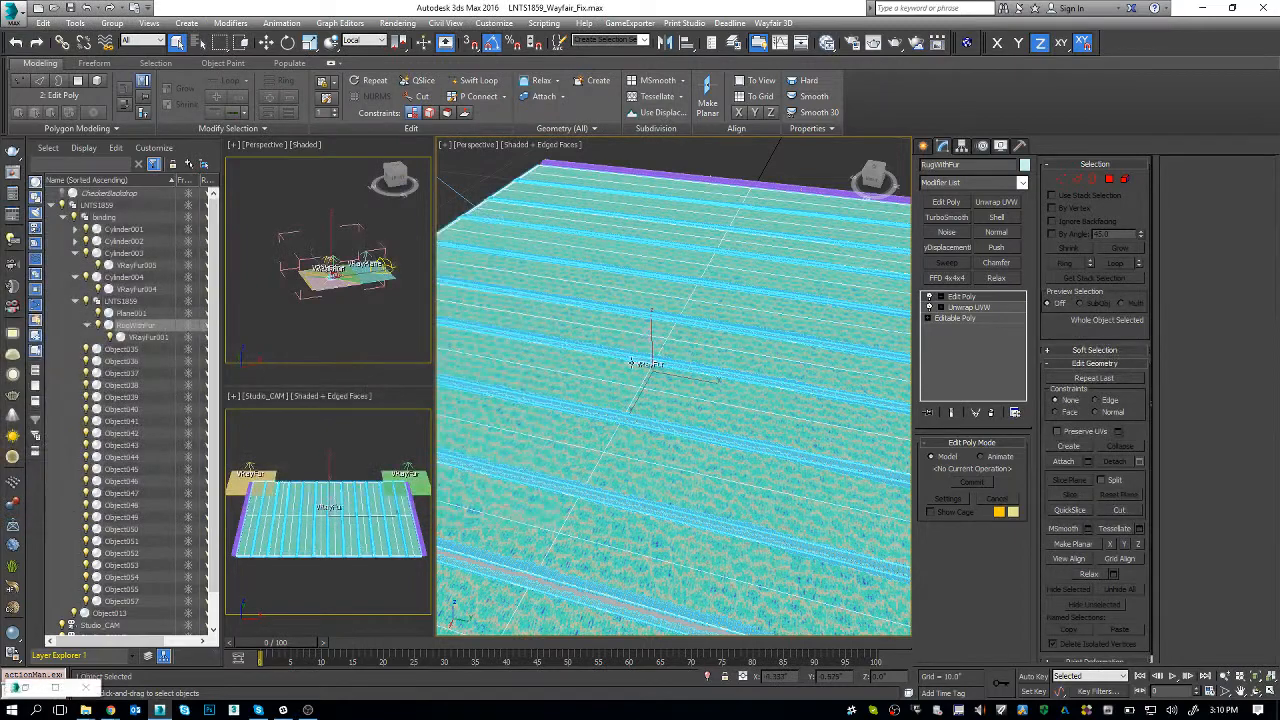
pyautogui.click(27, 689)
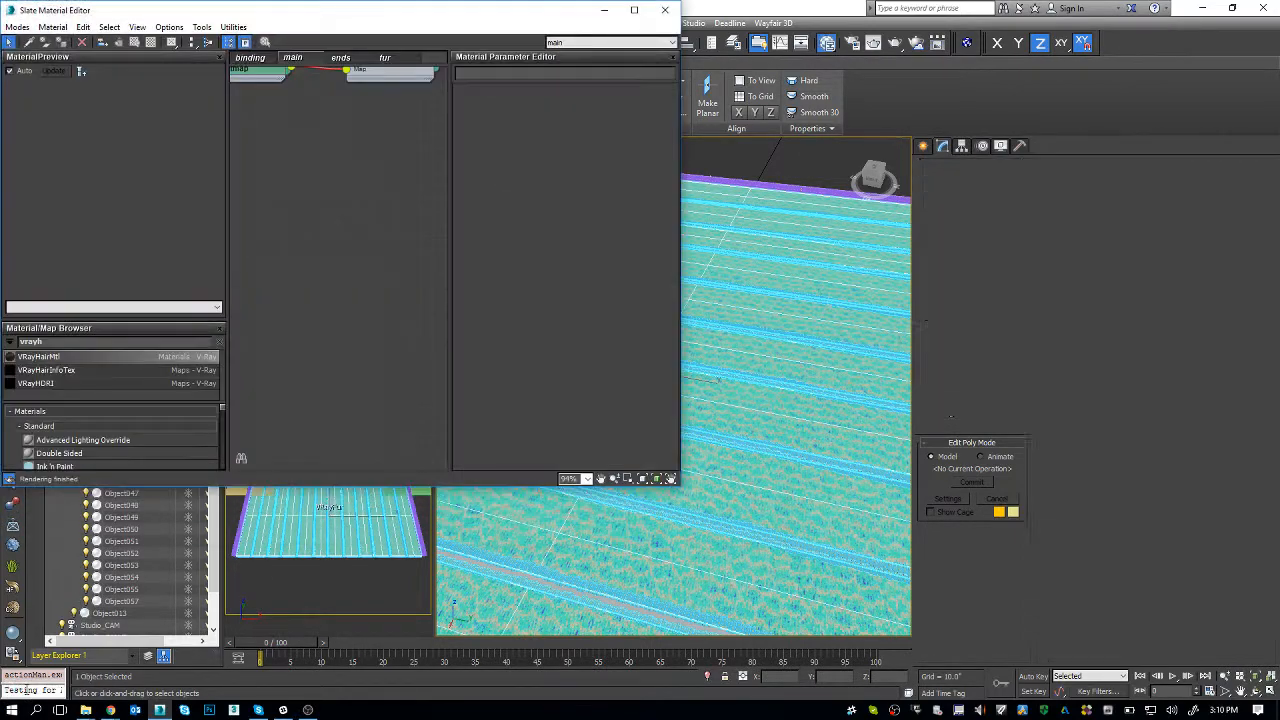
# - Open the four Wayfair_Fix render PNGs from the LNTS1859_Fur_Rug folder in Photoshop as separate documents
pyautogui.click(86, 709)
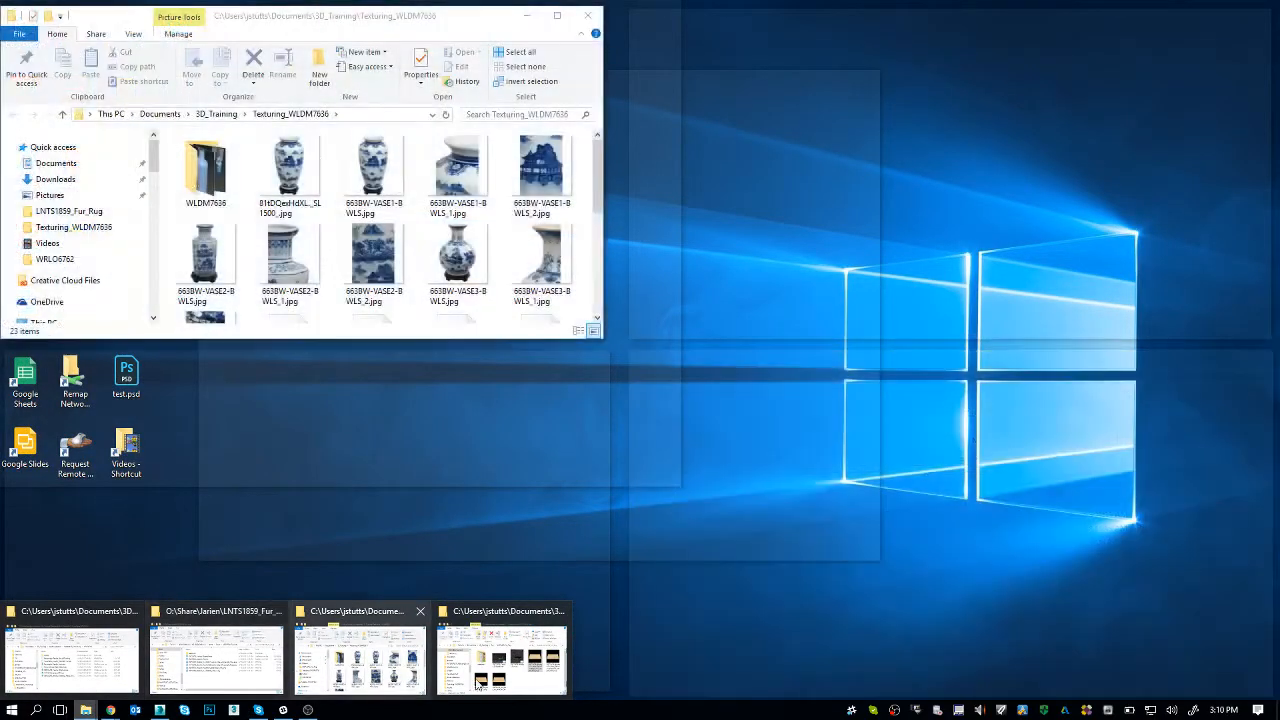
pyautogui.click(492, 684)
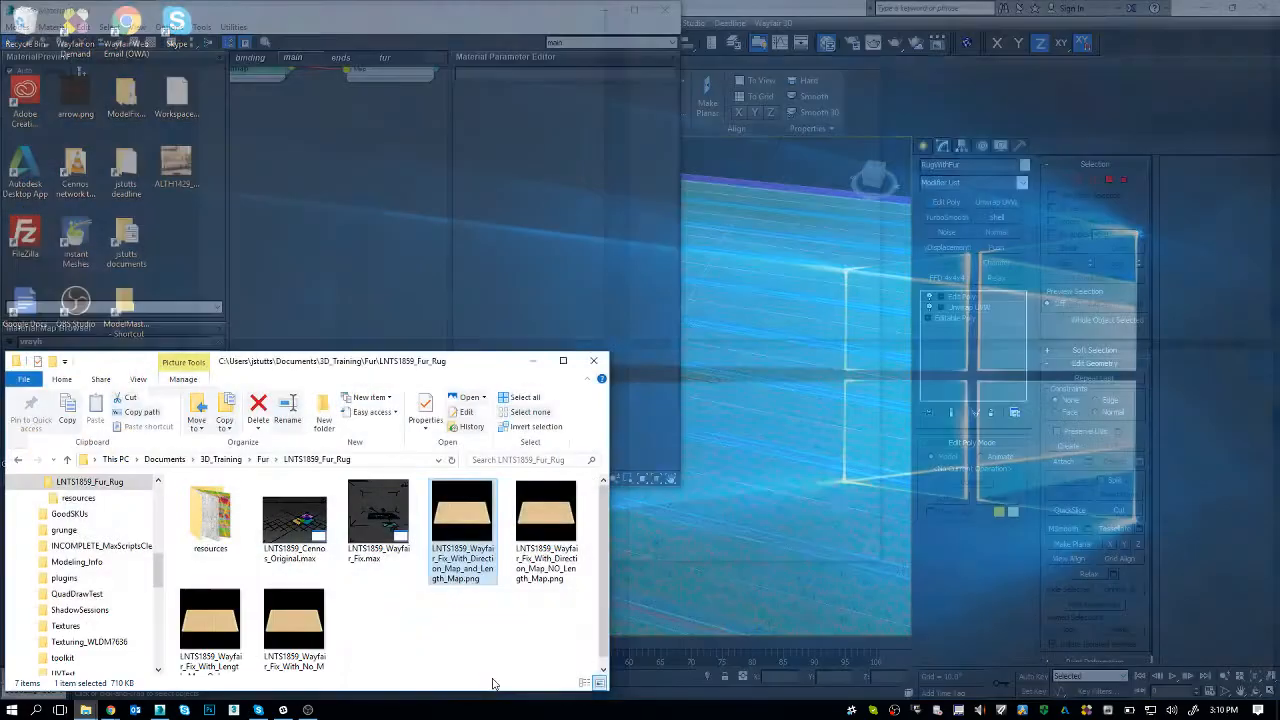
pyautogui.click(479, 637)
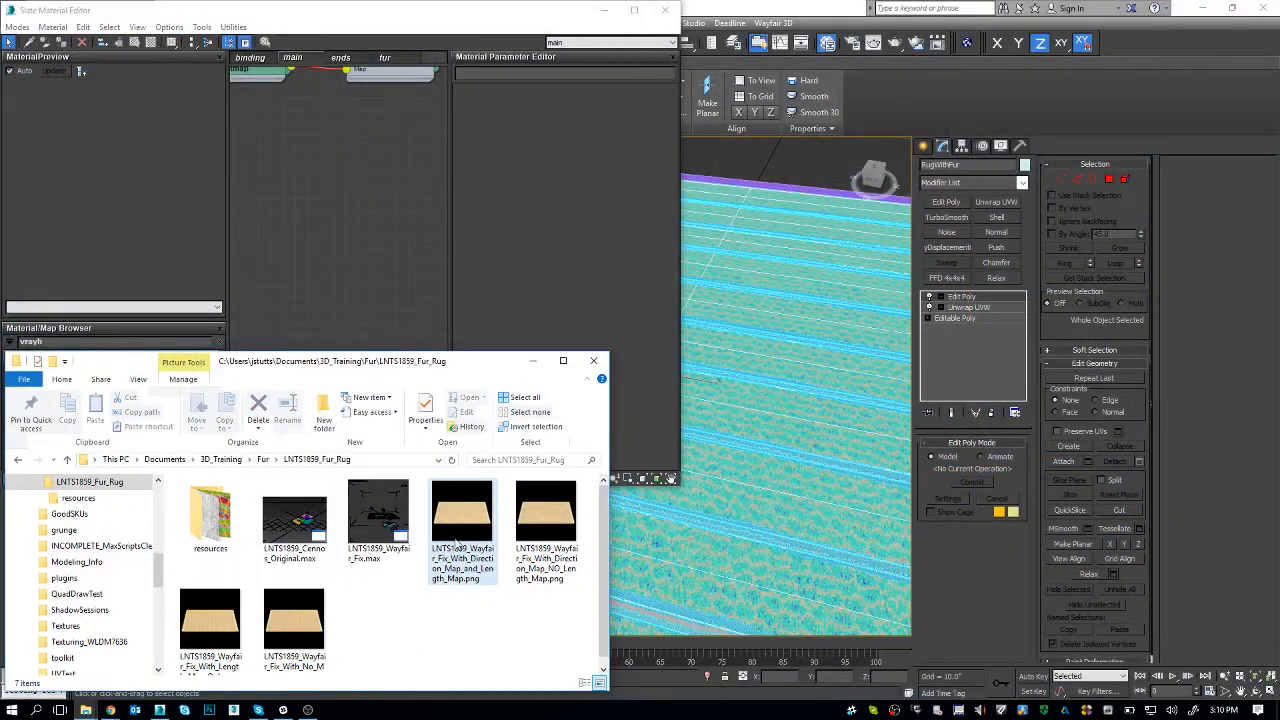
pyautogui.click(460, 545)
pyautogui.keyDown('shift'); pyautogui.click(306, 620); pyautogui.keyUp('shift')
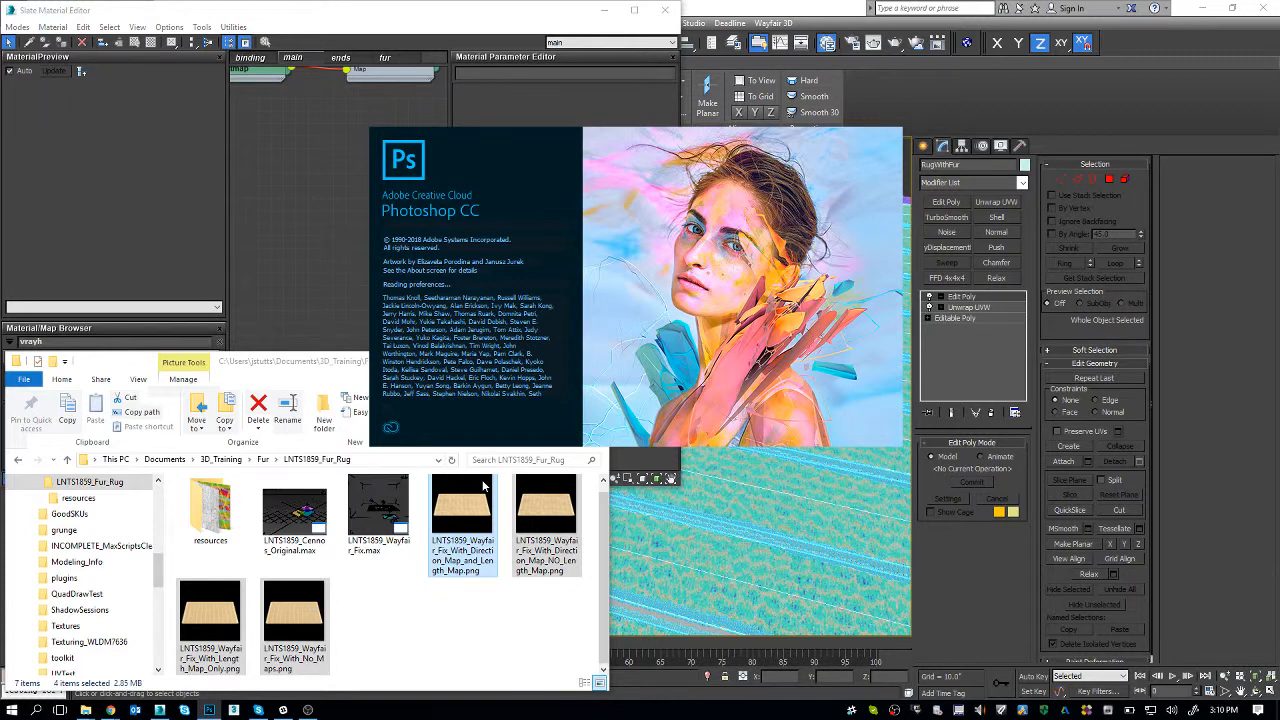
pyautogui.click(762, 488)
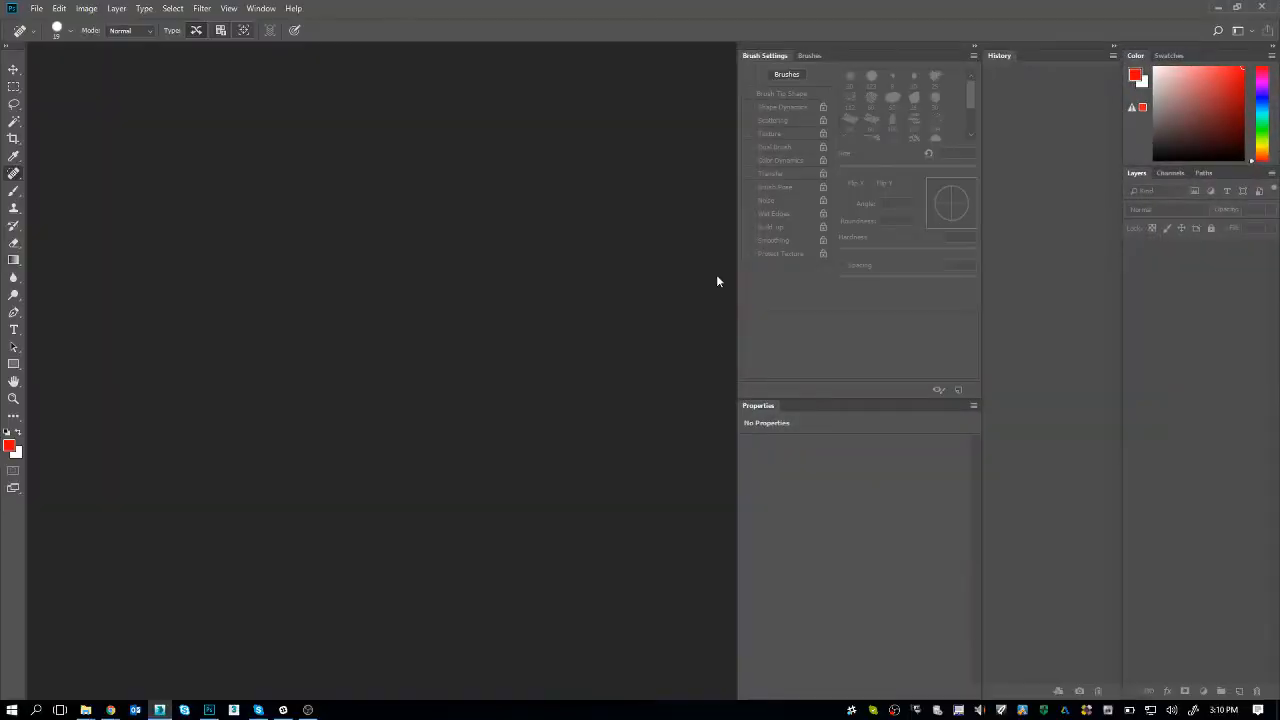
pyautogui.hotkey('alt', 'Tab')
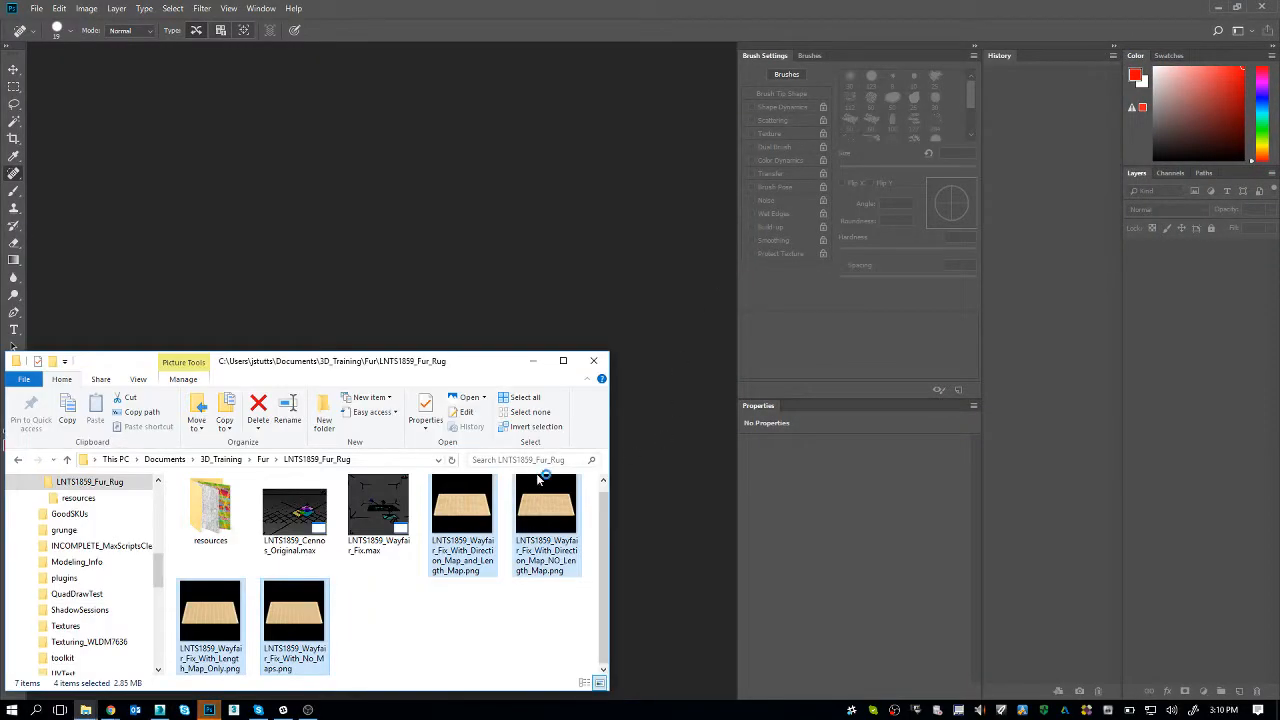
pyautogui.moveTo(470, 512); pyautogui.dragTo(441, 217)
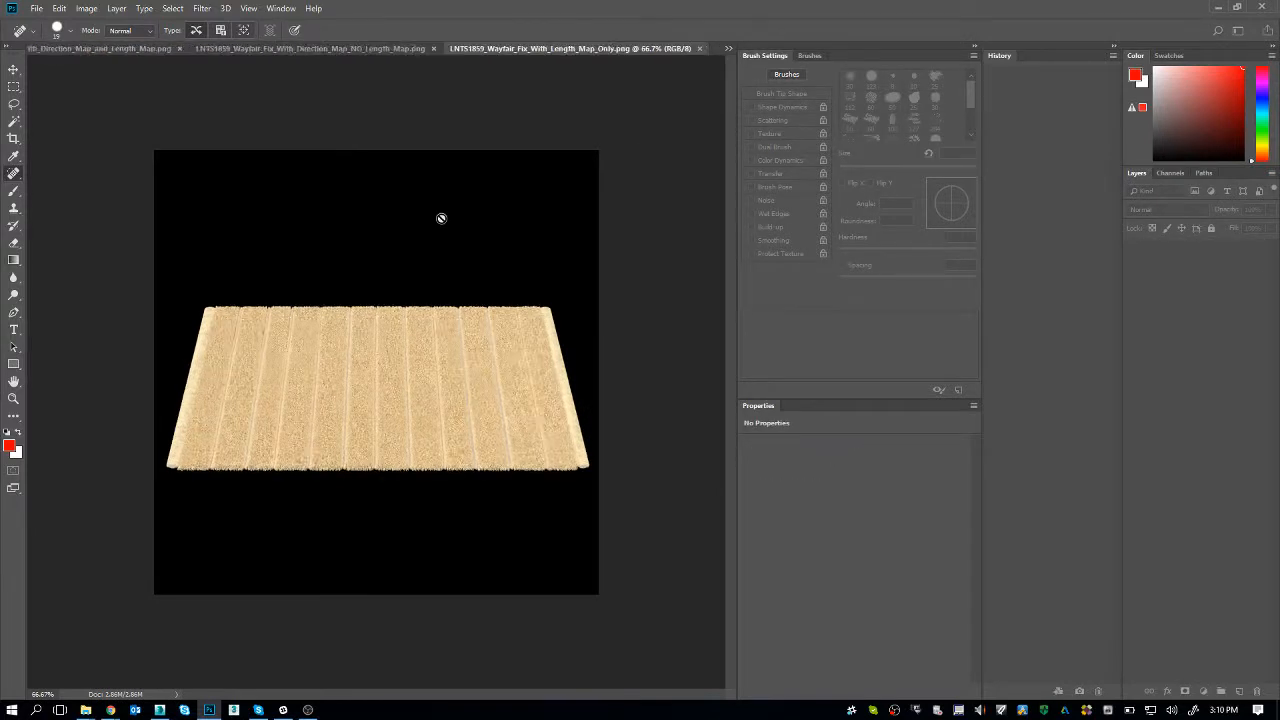
# - Show the four rug renders full screen without panels and fit each document to the screen
pyautogui.press('Tab')
pyautogui.press('f')
pyautogui.hotkey('ctrl', '+')
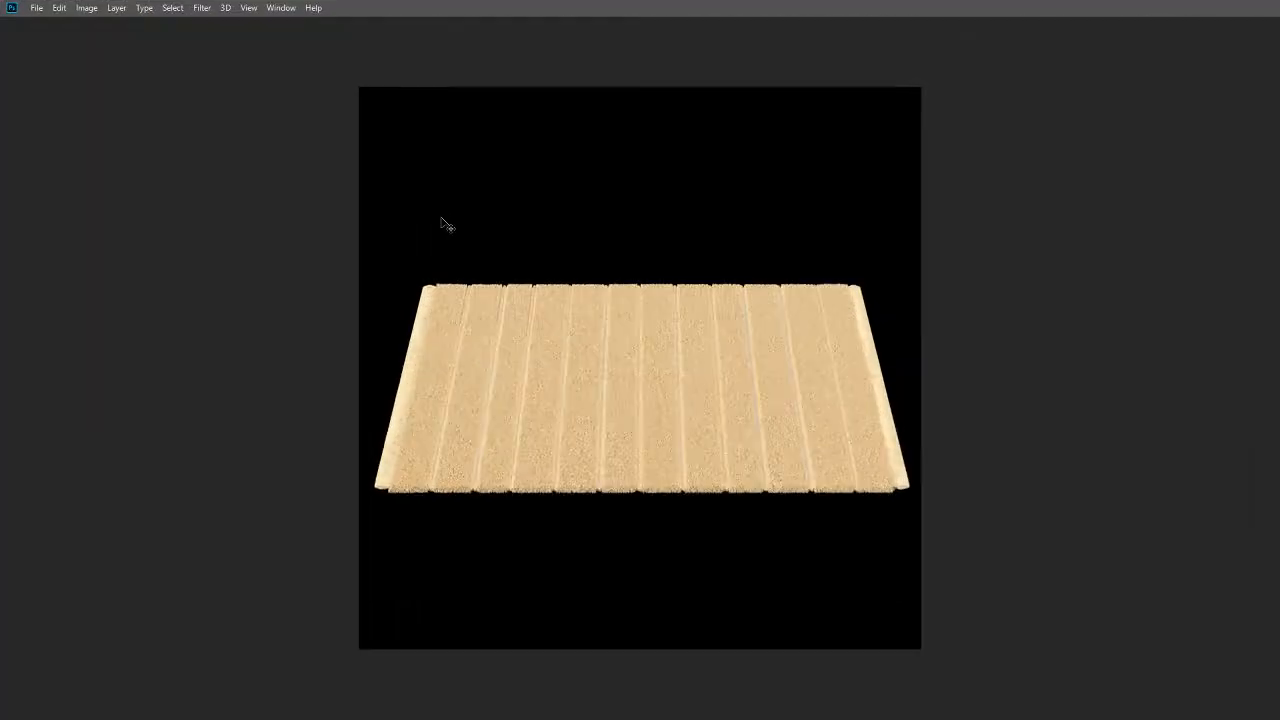
pyautogui.hotkey('ctrl', 'Tab')
pyautogui.press('f')
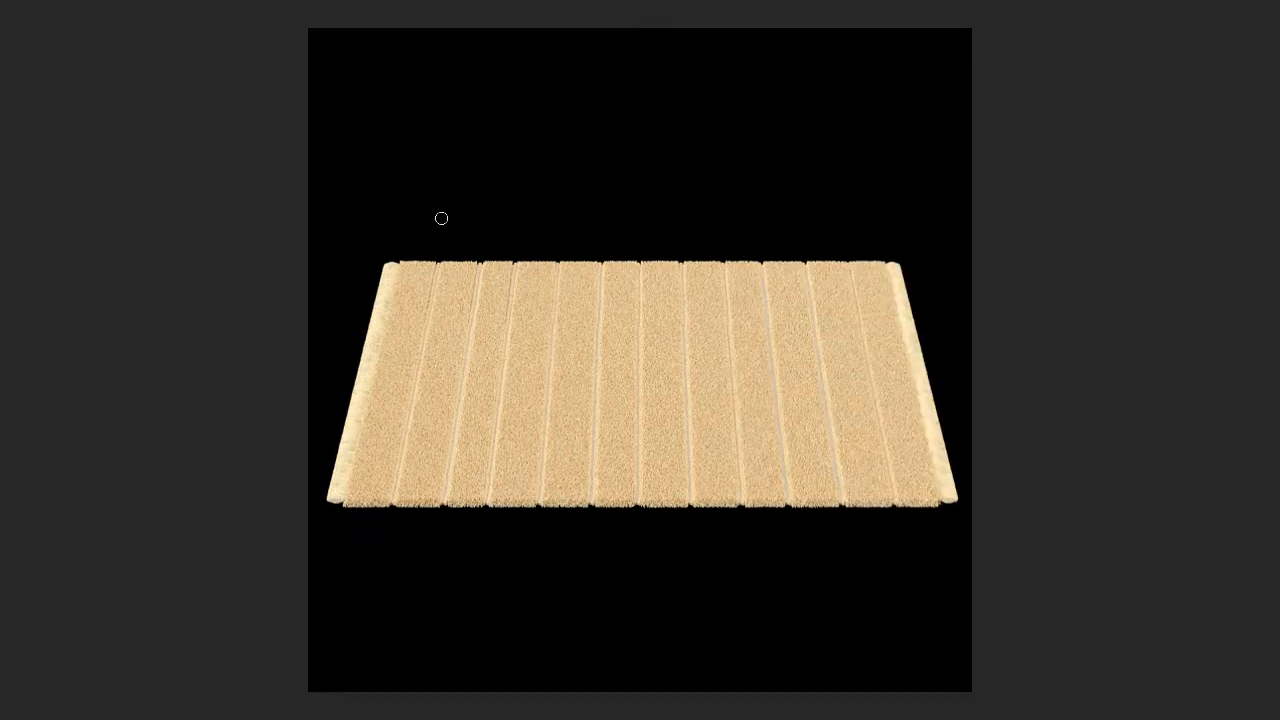
pyautogui.hotkey('ctrl', '0')
pyautogui.hotkey('ctrl', 'Tab')
pyautogui.hotkey('ctrl', '0')
pyautogui.hotkey('ctrl', 'Tab')
pyautogui.hotkey('ctrl', '0')
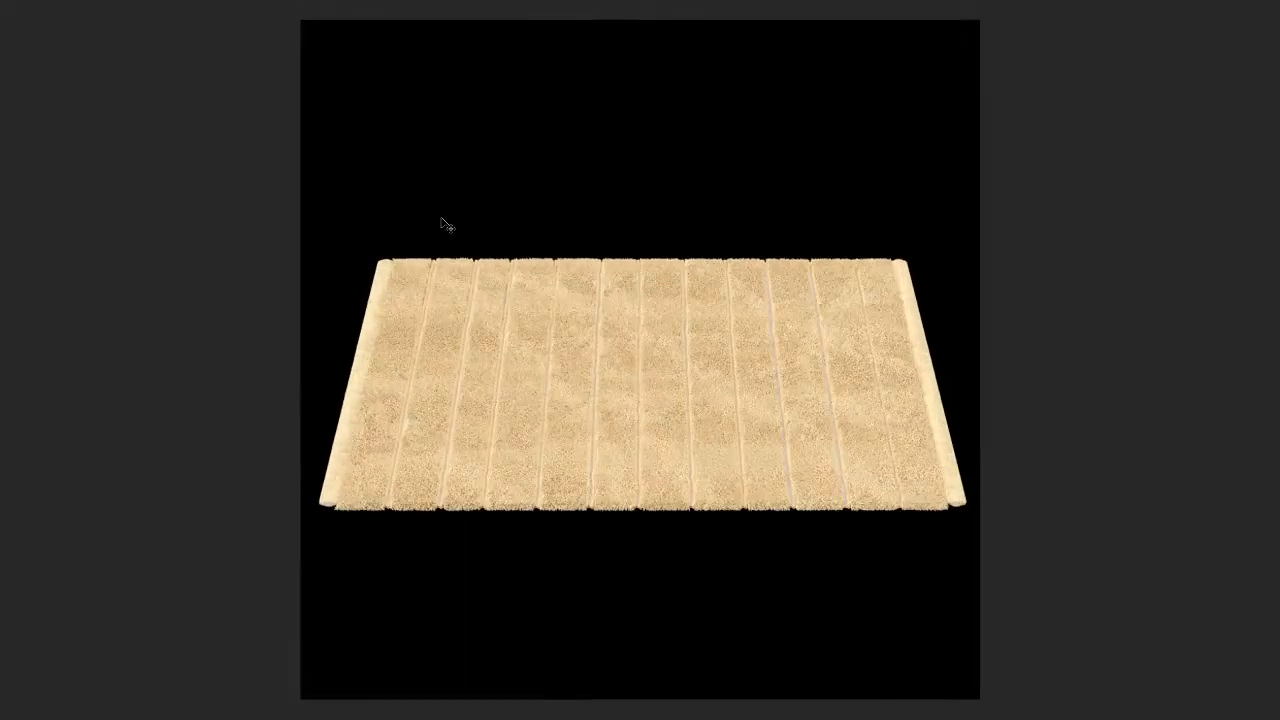
pyautogui.hotkey('ctrl', 'Tab')
pyautogui.hotkey('ctrl', '0')
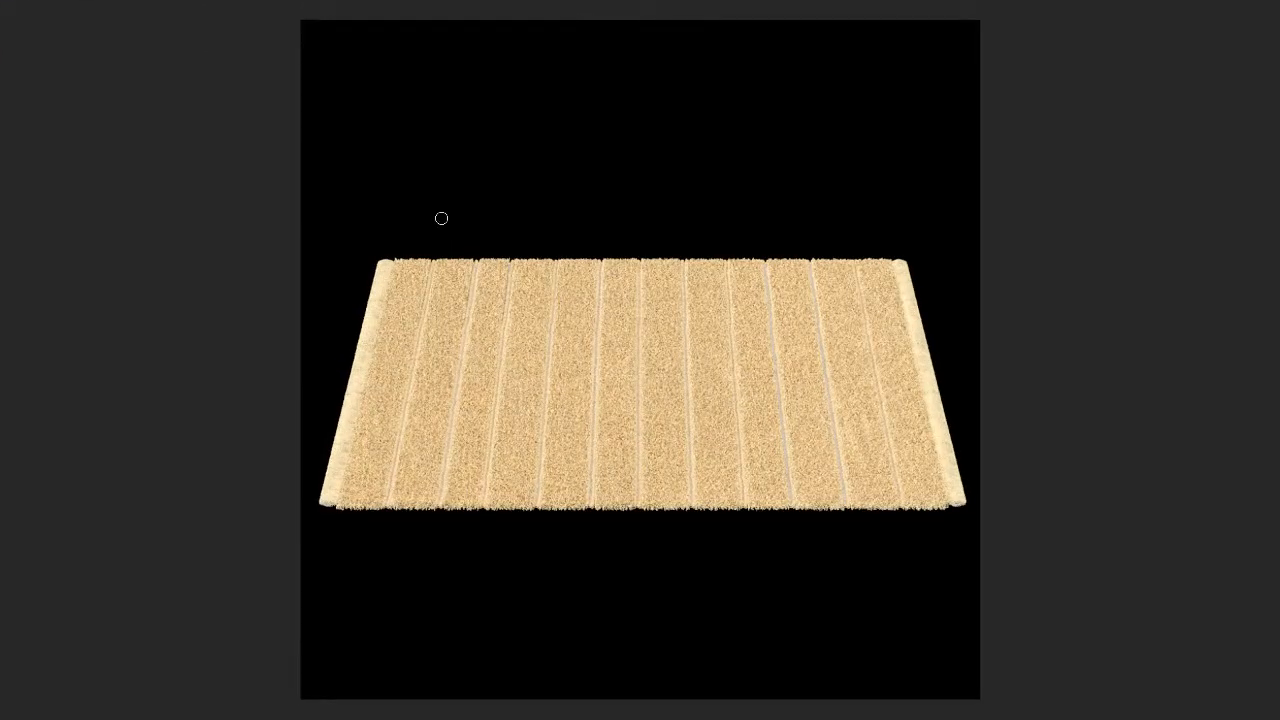
# - Cycle through the full-screen rug renders to compare the fur with and without direction and length maps
pyautogui.hotkey('ctrl', 'Tab')
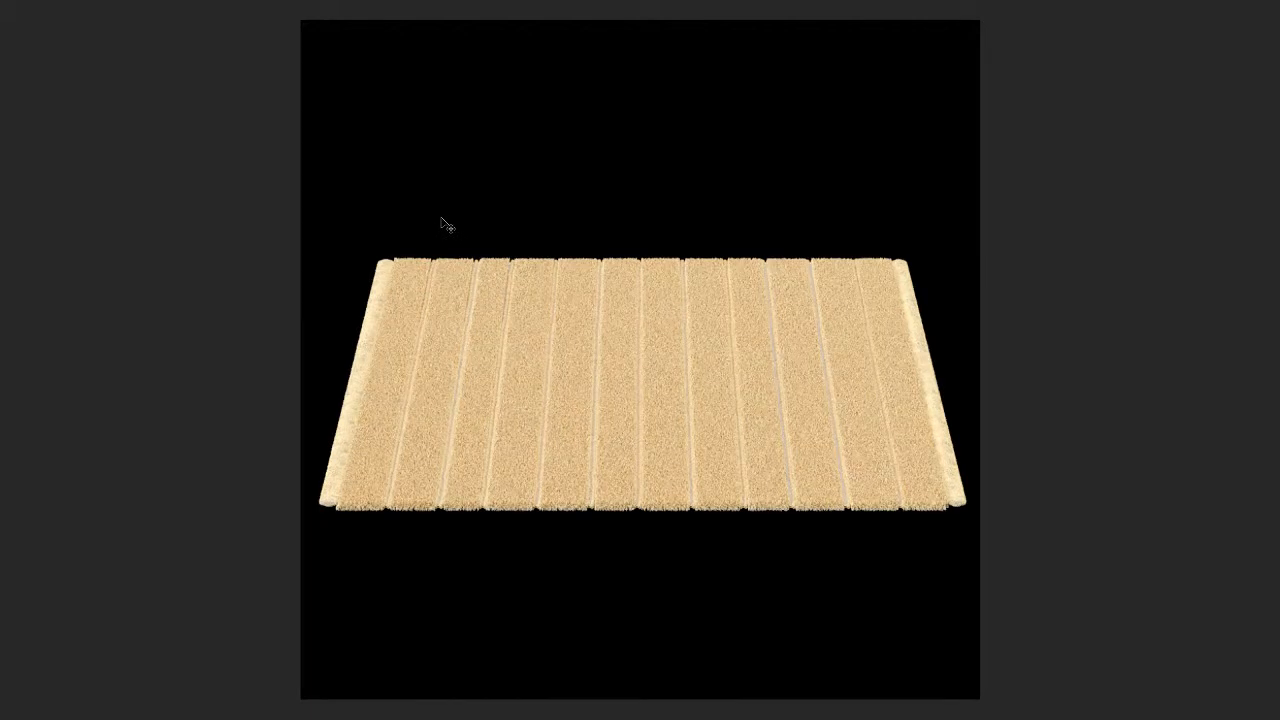
pyautogui.hotkey('ctrl', 'Tab')
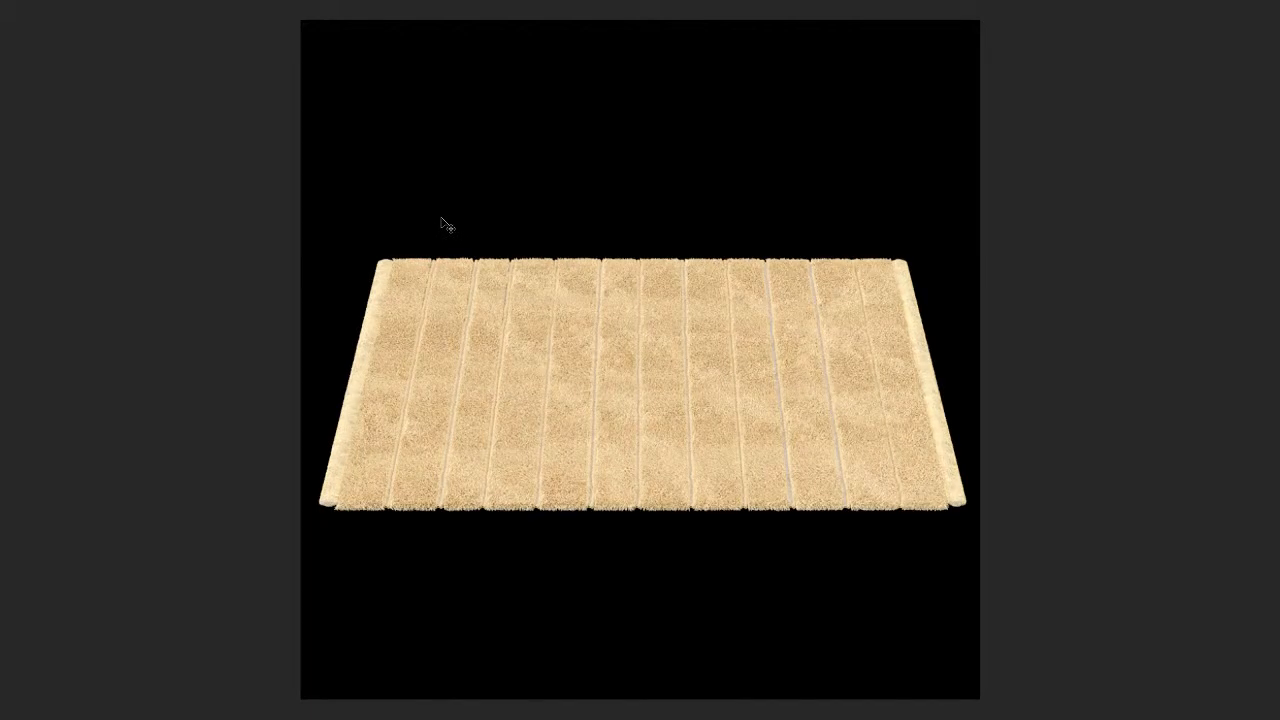
pyautogui.hotkey('ctrl', 'Tab')
pyautogui.hotkey('ctrl', 'Tab')
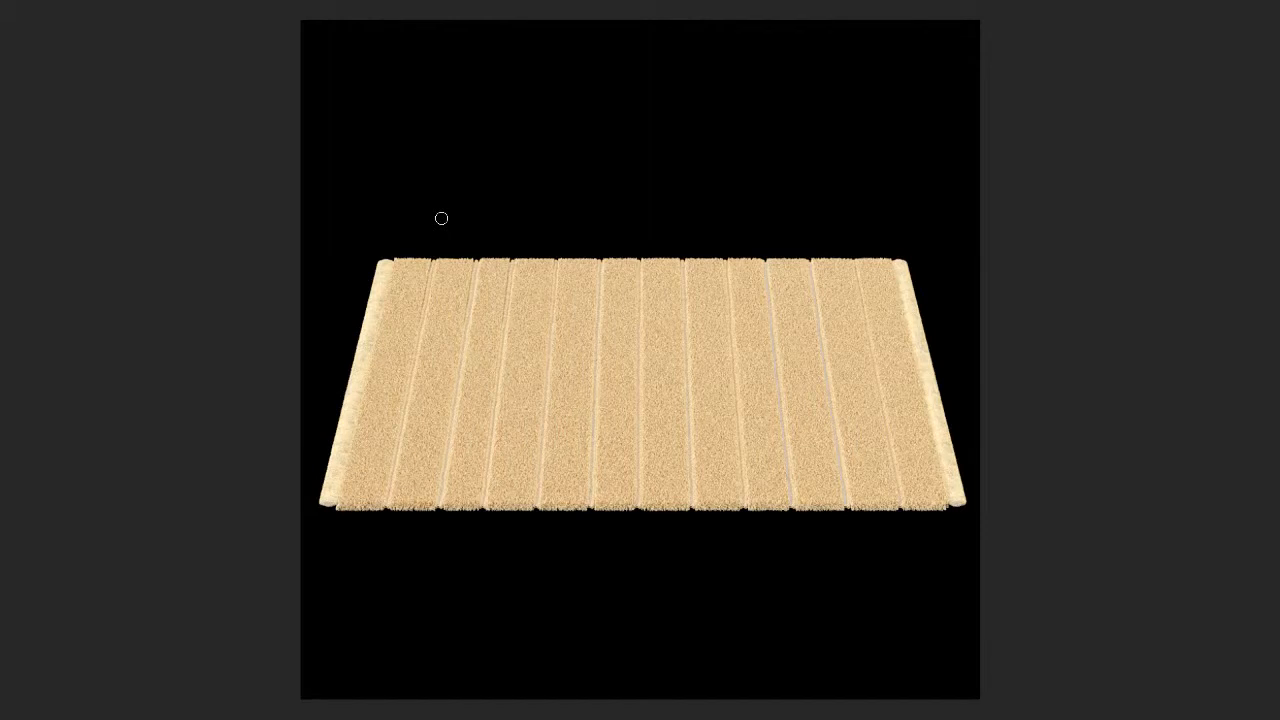
# - Reveal the document titles to identify the current render and return it to full screen with the menu bar
pyautogui.press('Tab')
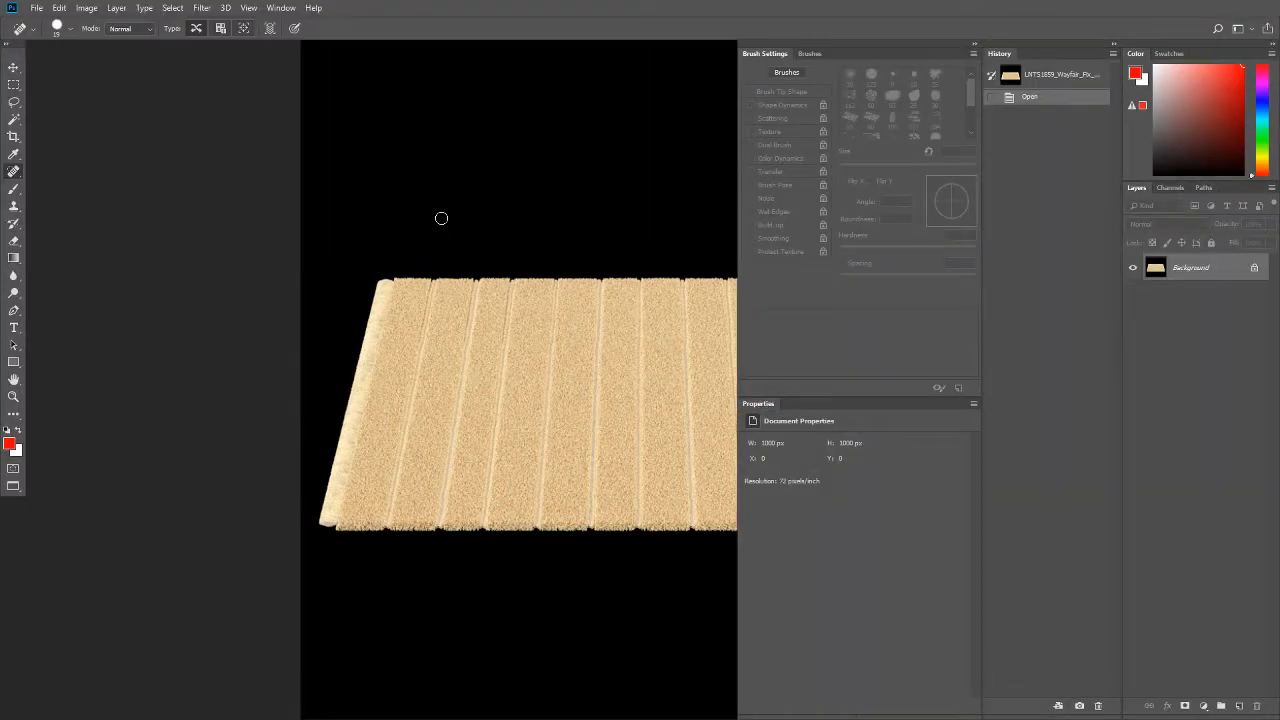
pyautogui.press('Tab')
pyautogui.press('f')
pyautogui.press('f')
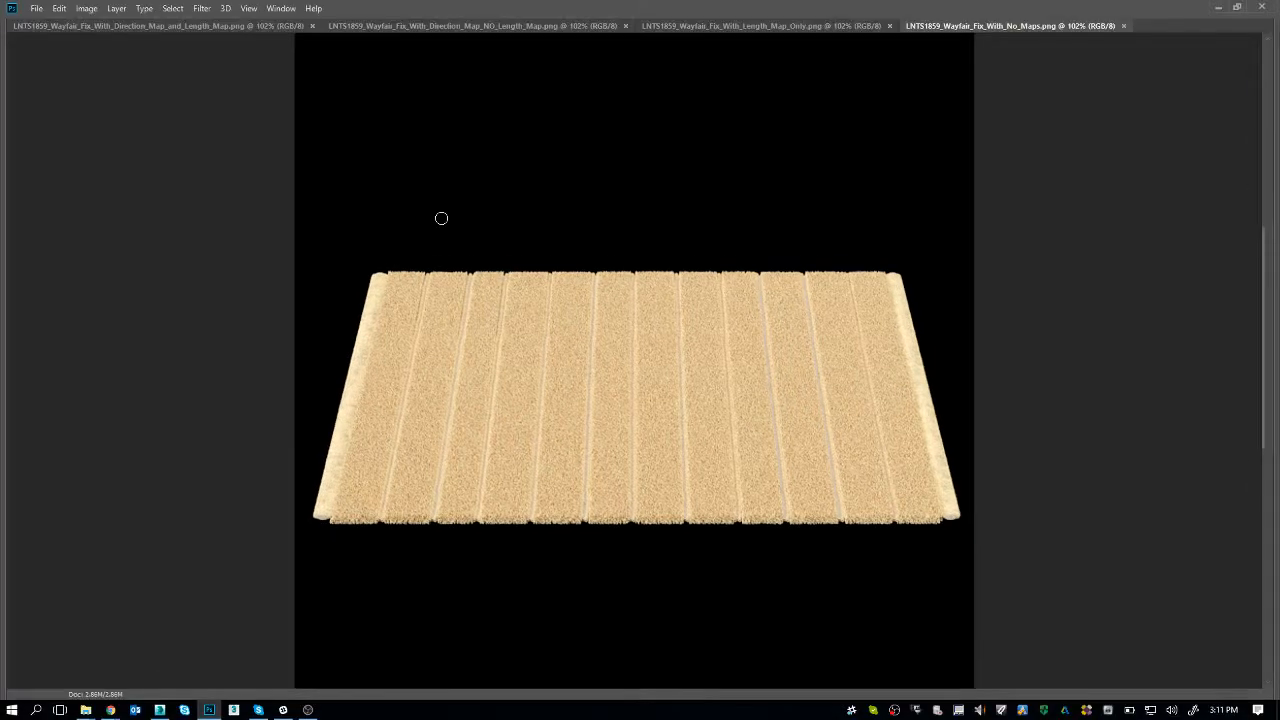
pyautogui.press('f')
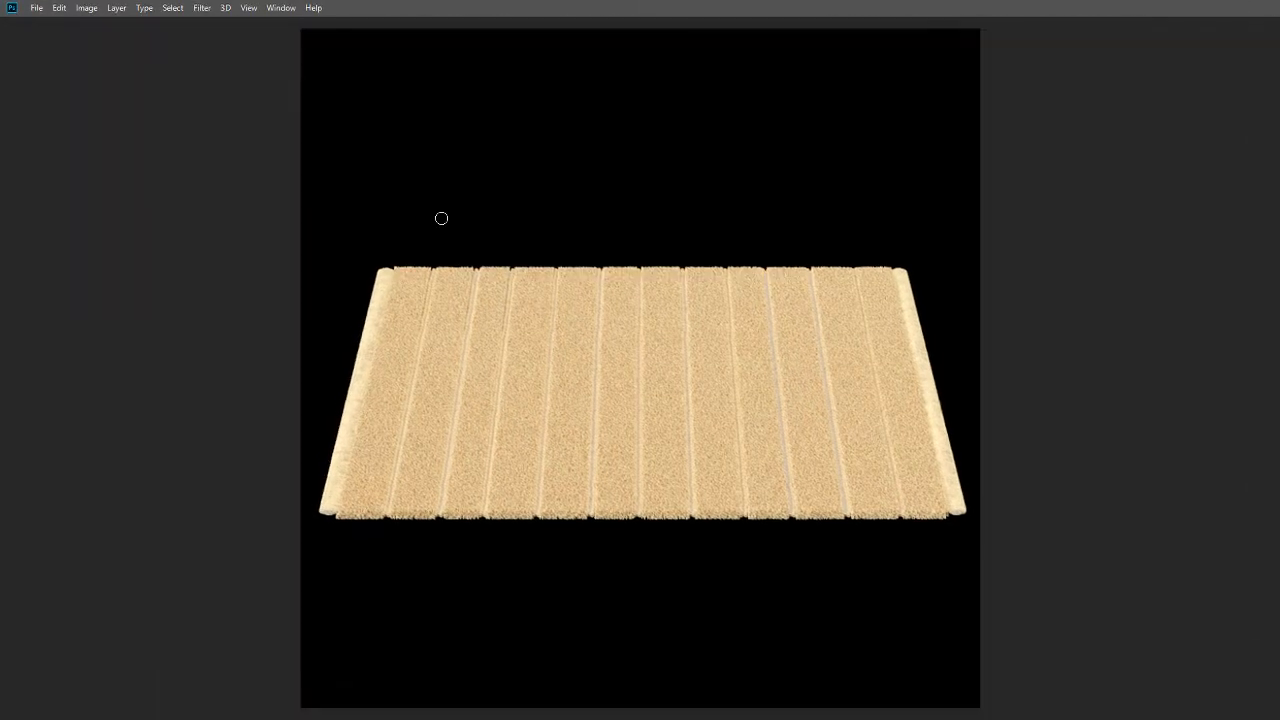
# - Switch to 3ds Max, select VRayFur001 under RugWithFur and check its assigned maps and parameters
pyautogui.hotkey('alt', 'Tab')
pyautogui.hotkey('alt', 'Tab')
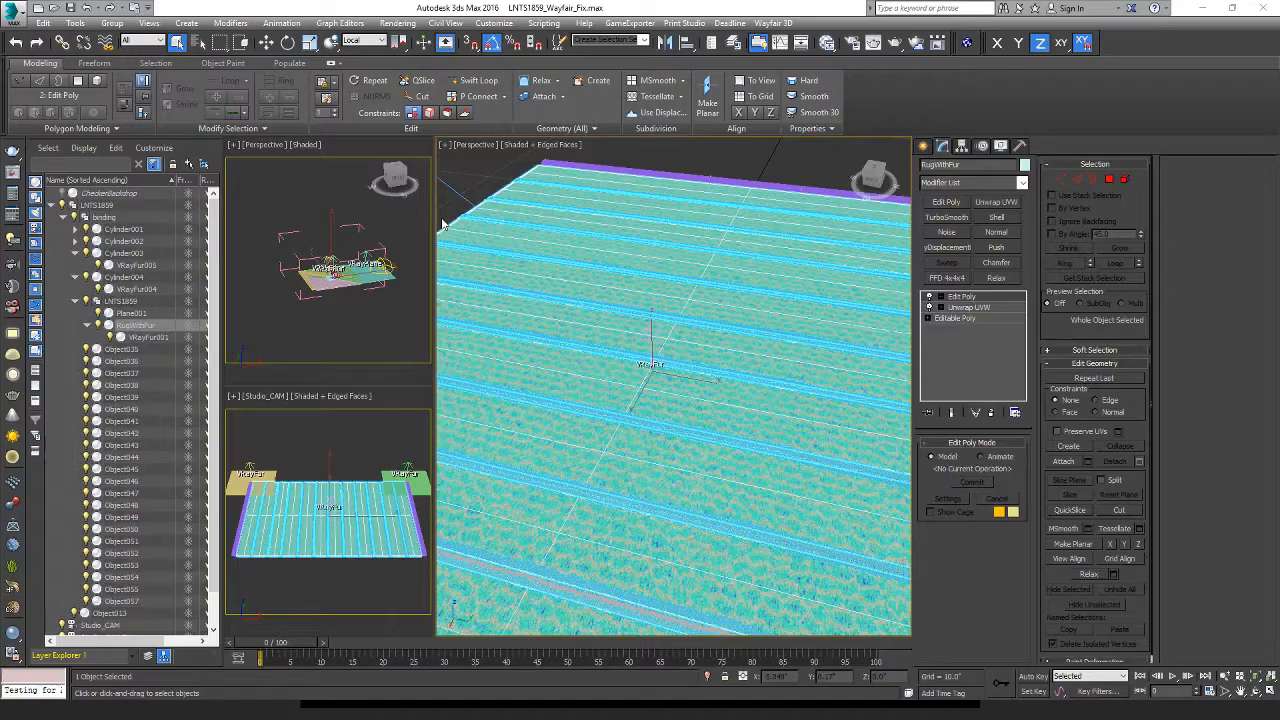
pyautogui.click(146, 339)
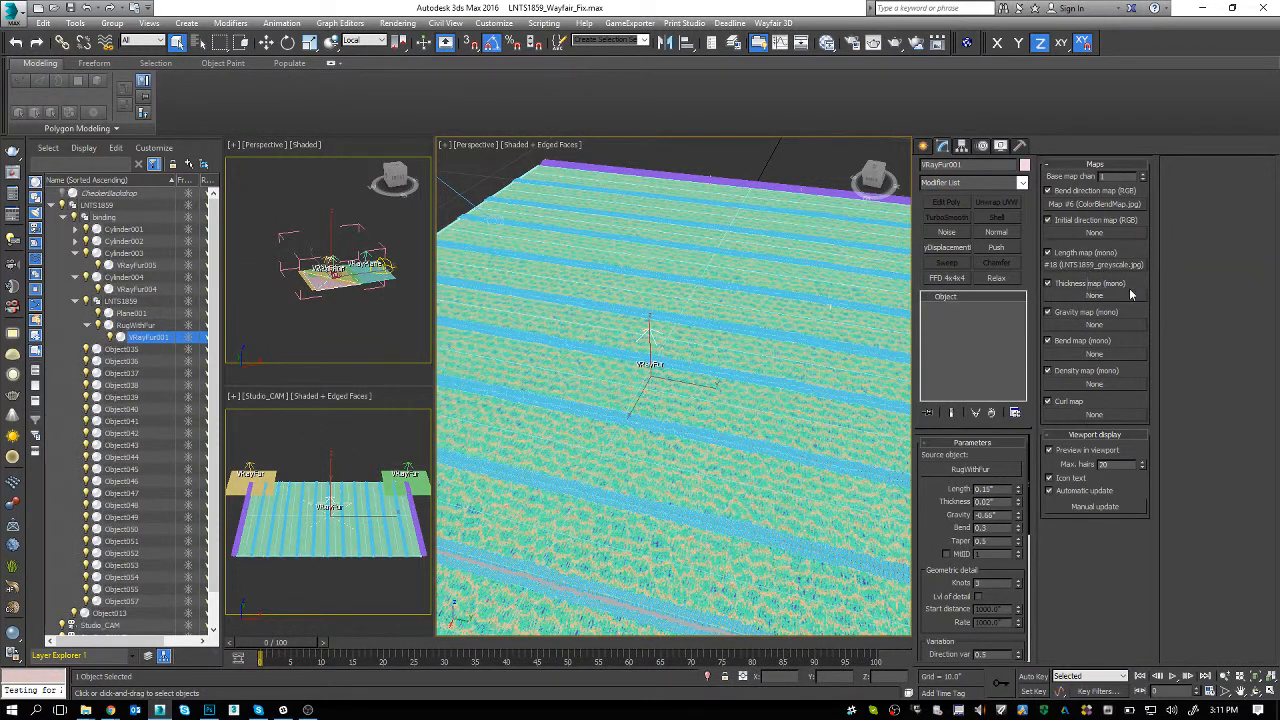
pyautogui.scroll(-1, 977, 523)
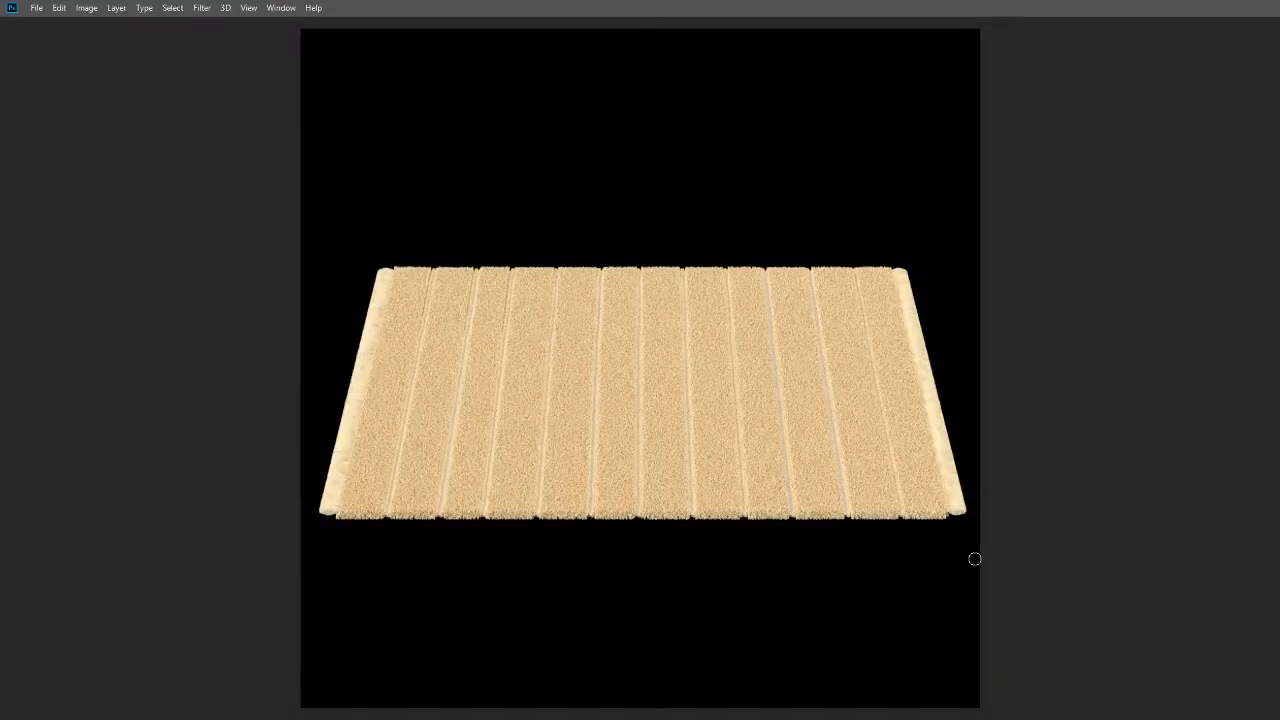
# - Inspect the fur along the rug's front edge in the No_Maps render in Photoshop and fit the image back to the screen
pyautogui.moveTo(1277, 600)
pyautogui.press('z')
pyautogui.moveTo(502, 532); pyautogui.dragTo(524, 554)
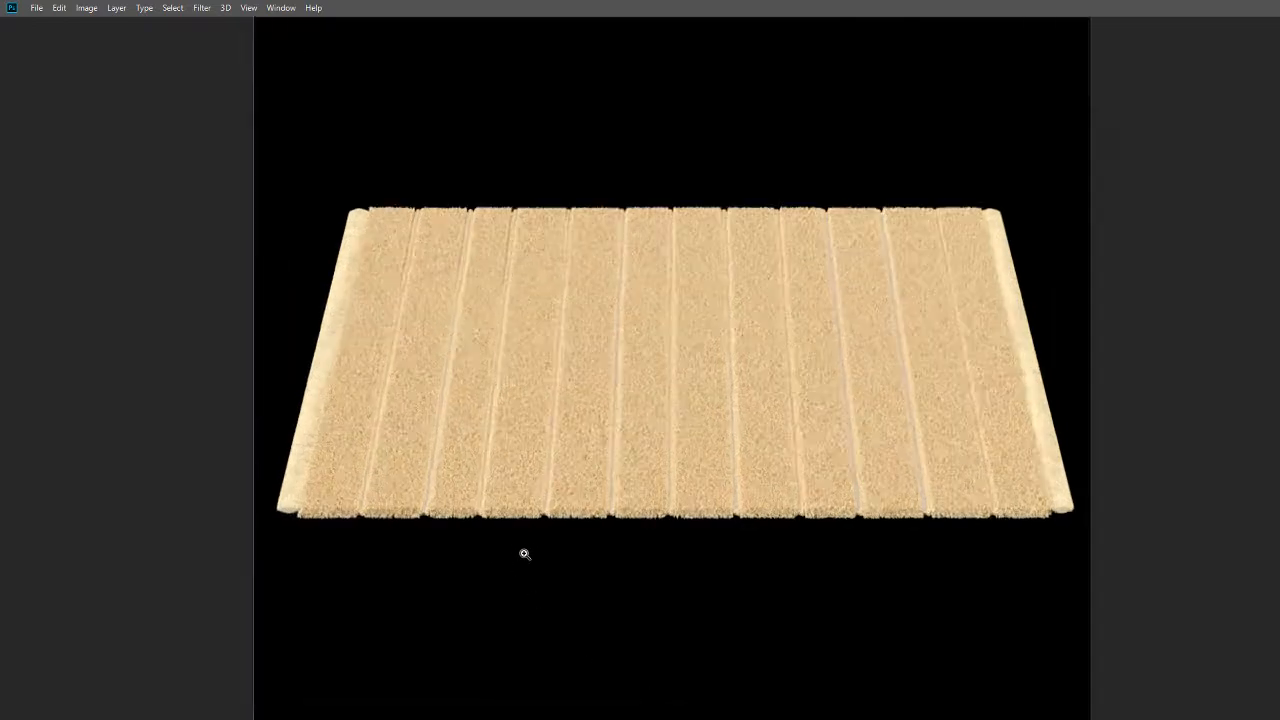
pyautogui.click(511, 540)
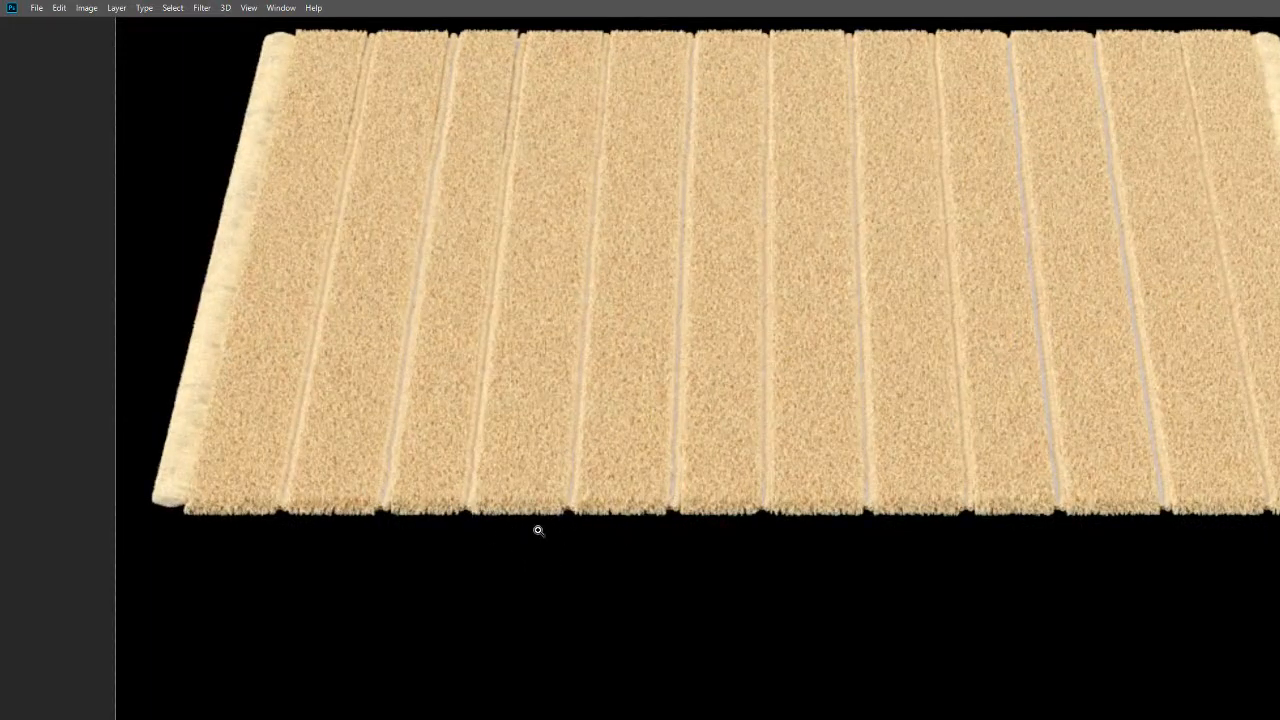
pyautogui.click(515, 246)
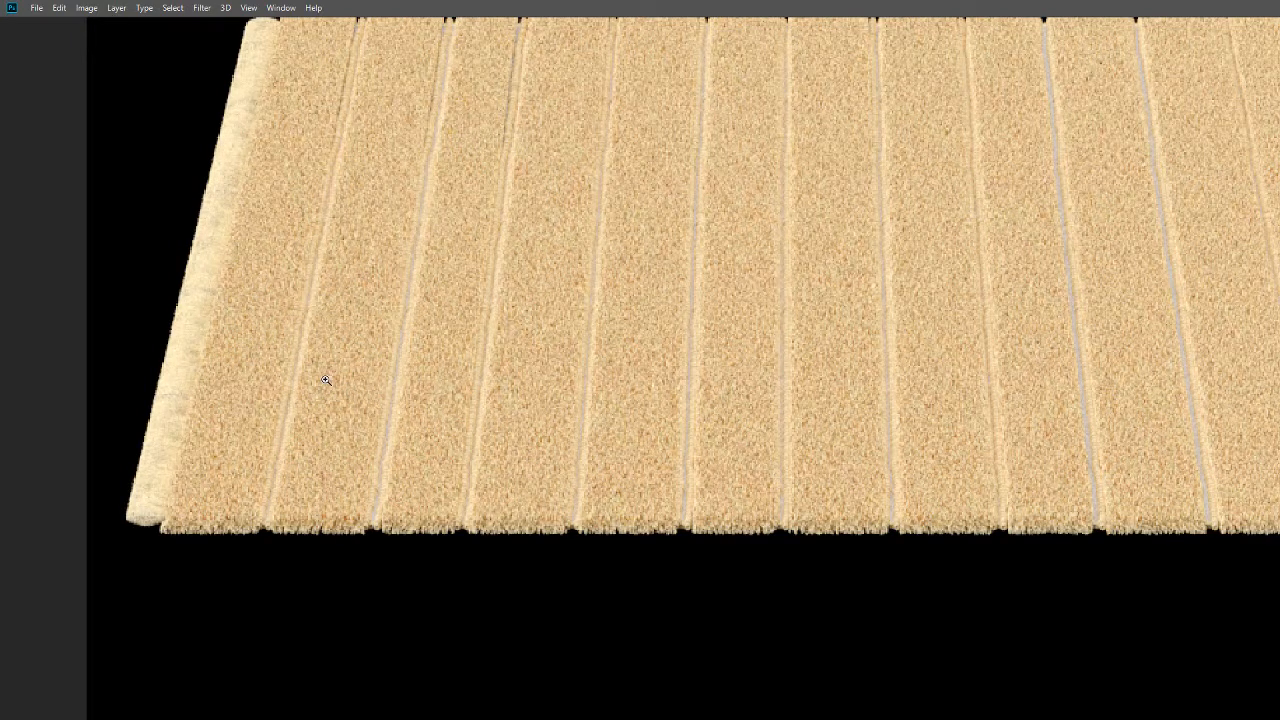
pyautogui.hotkey('ctrl', '0')
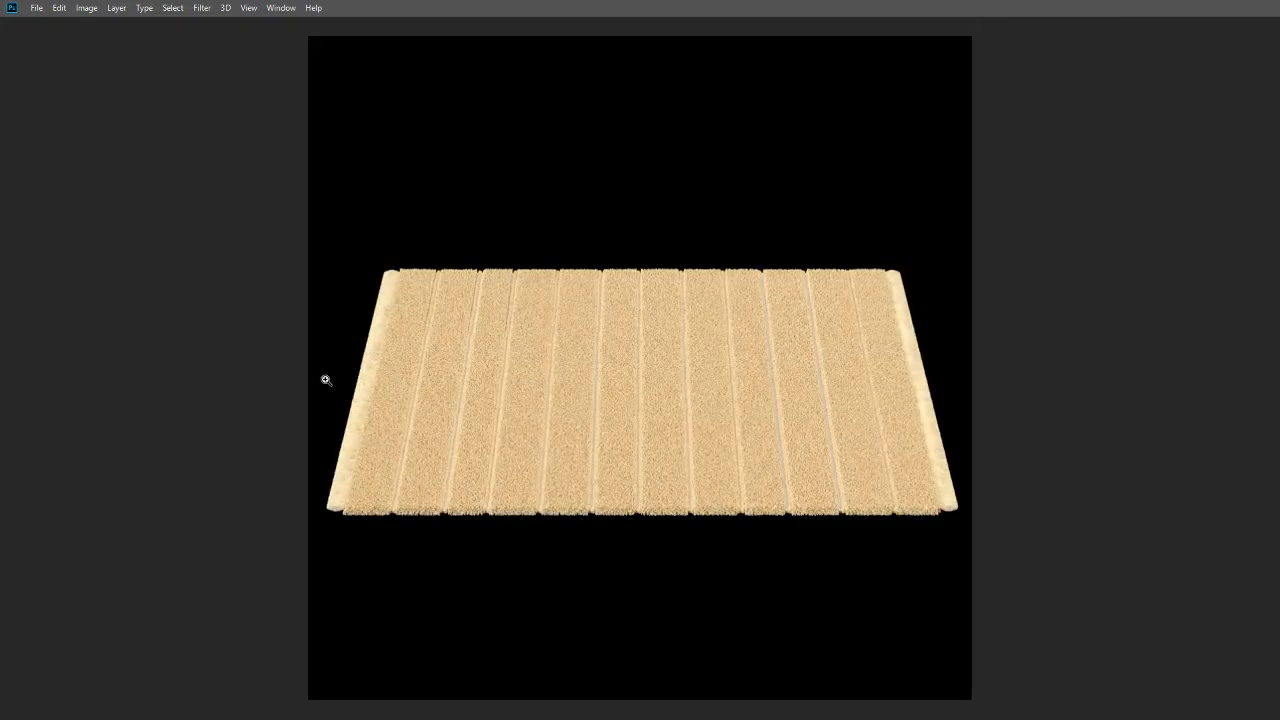
# - Cycle the No_Maps render through the screen modes back to the view with document tabs
pyautogui.press('f')
pyautogui.press('f')
pyautogui.press('f')
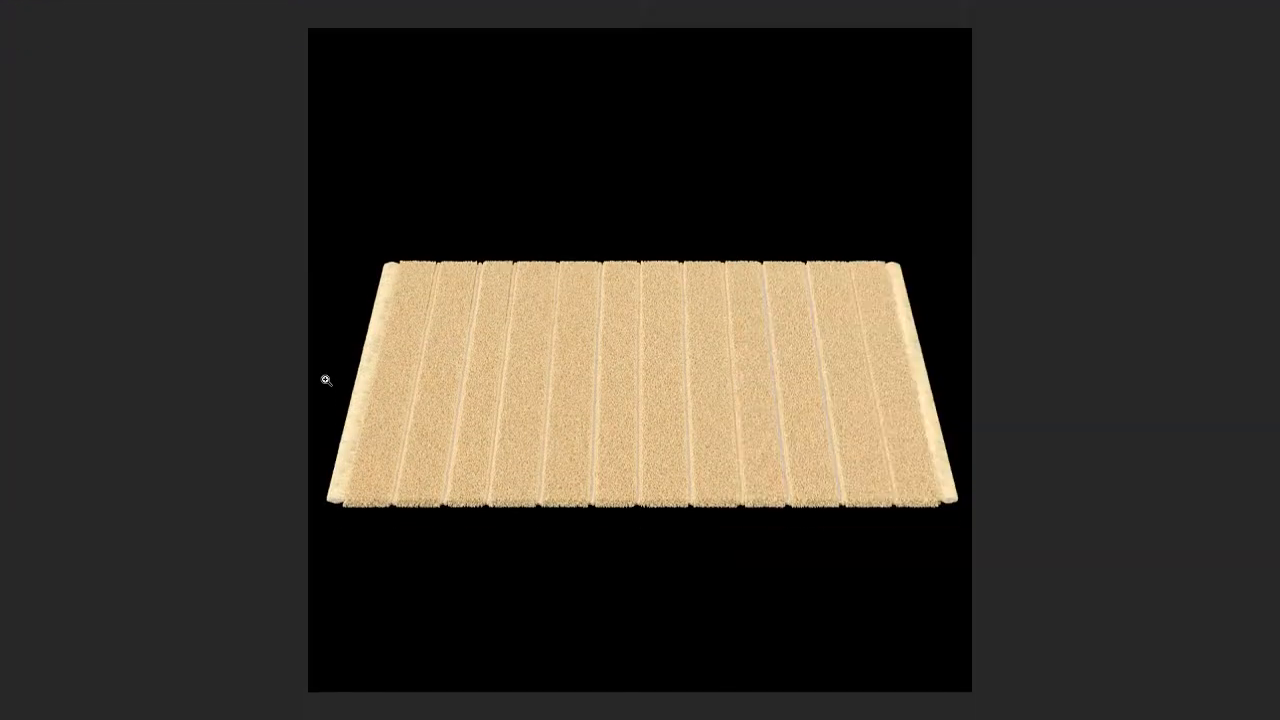
pyautogui.press('f')
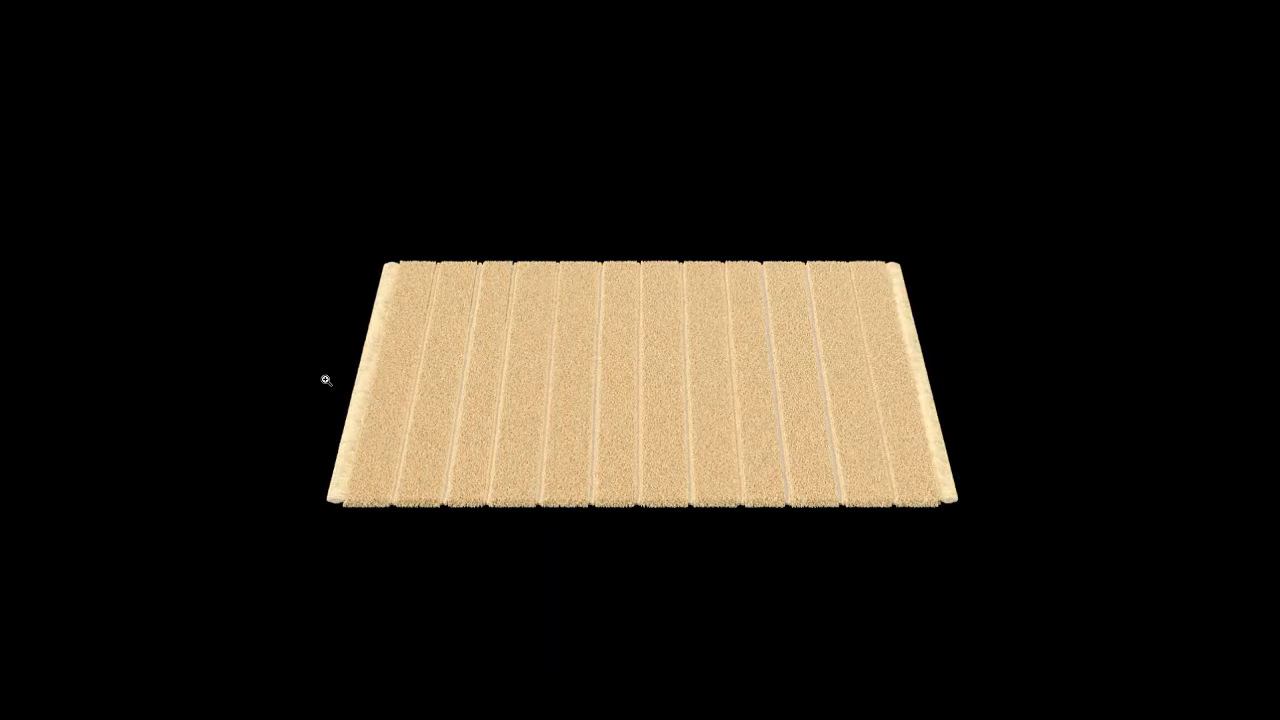
pyautogui.press('f')
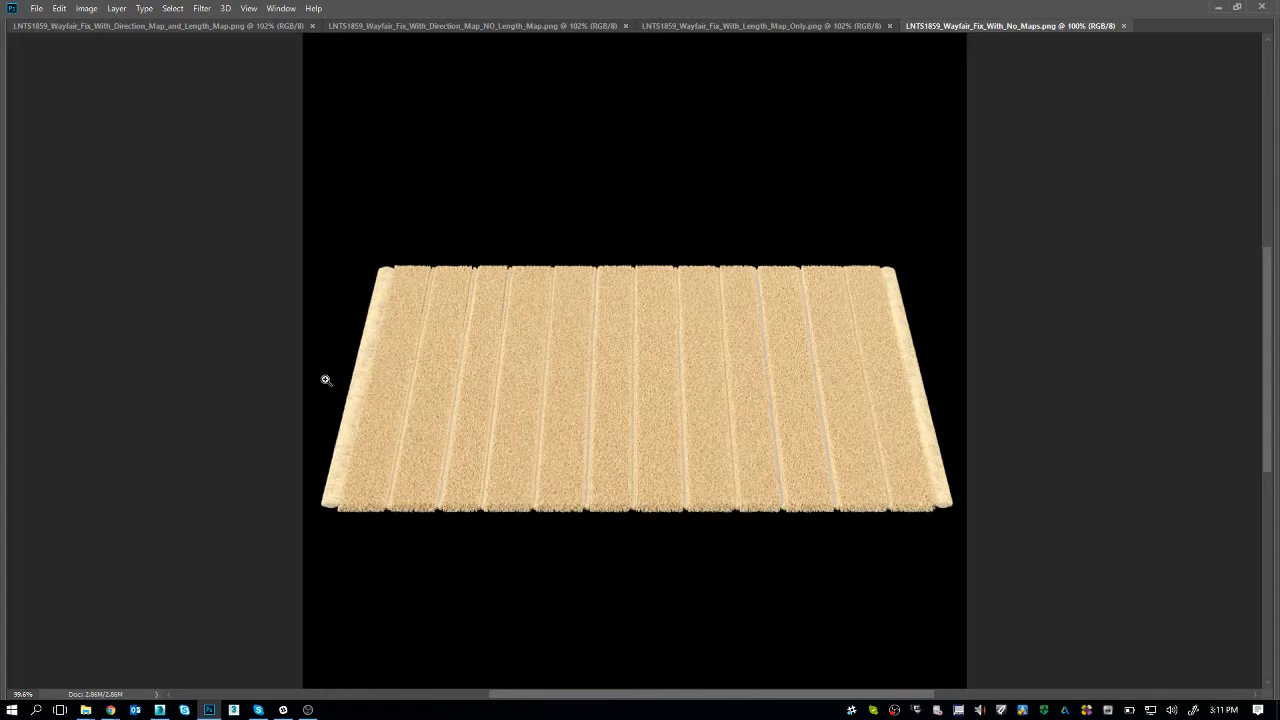
# - Bring up the With_Length_Map_Only render and zoom it to 200% to examine the fur
pyautogui.click(730, 31)
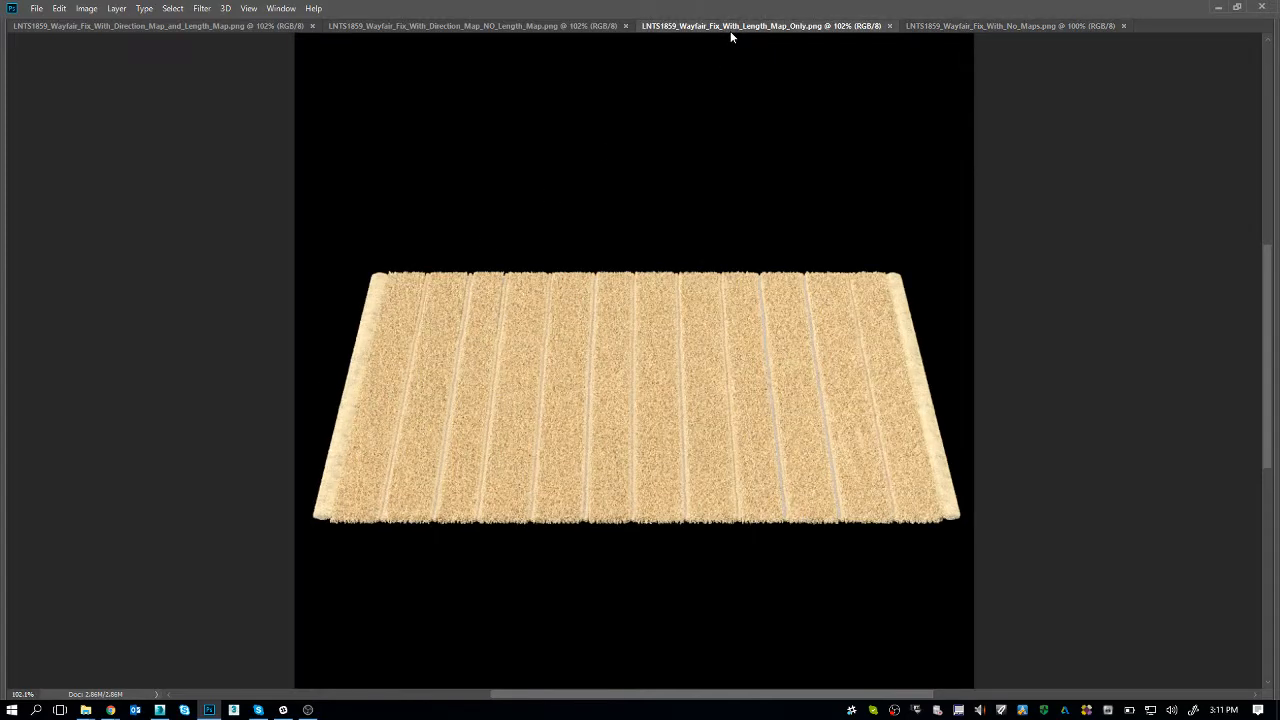
pyautogui.press('Tab')
pyautogui.press('Tab')
pyautogui.hotkey('ctrl', '0')
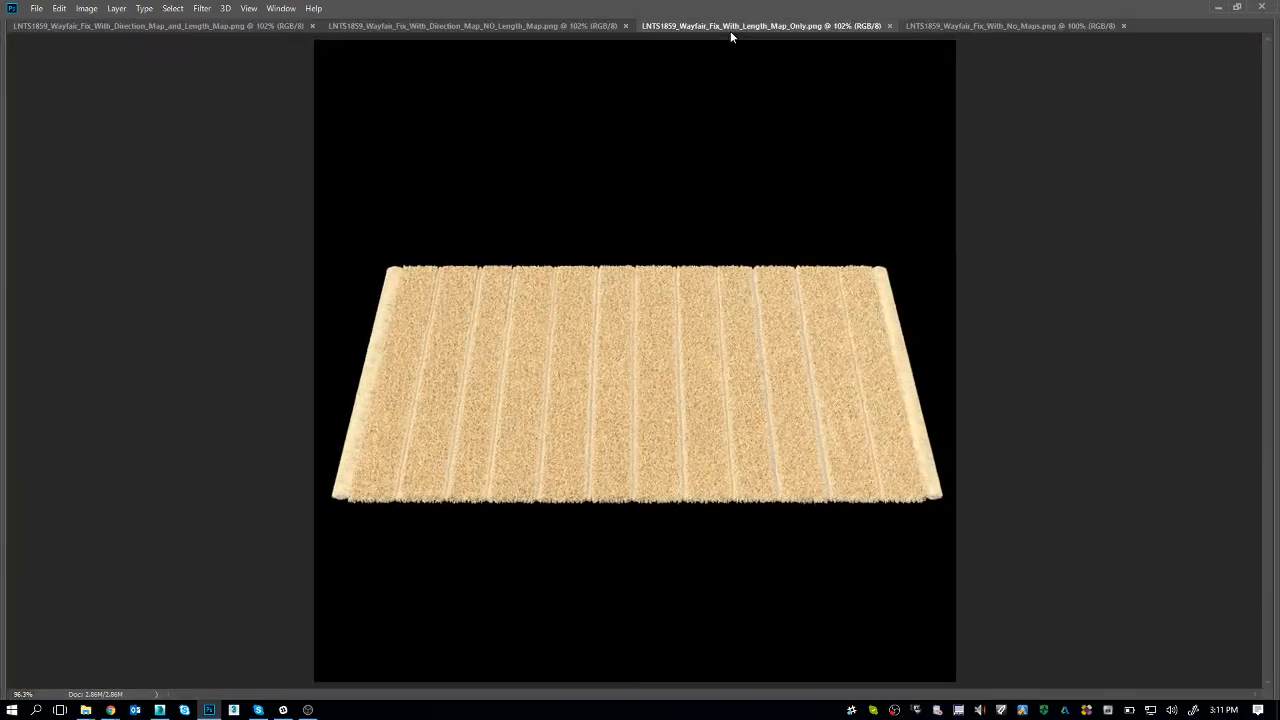
pyautogui.click(759, 241)
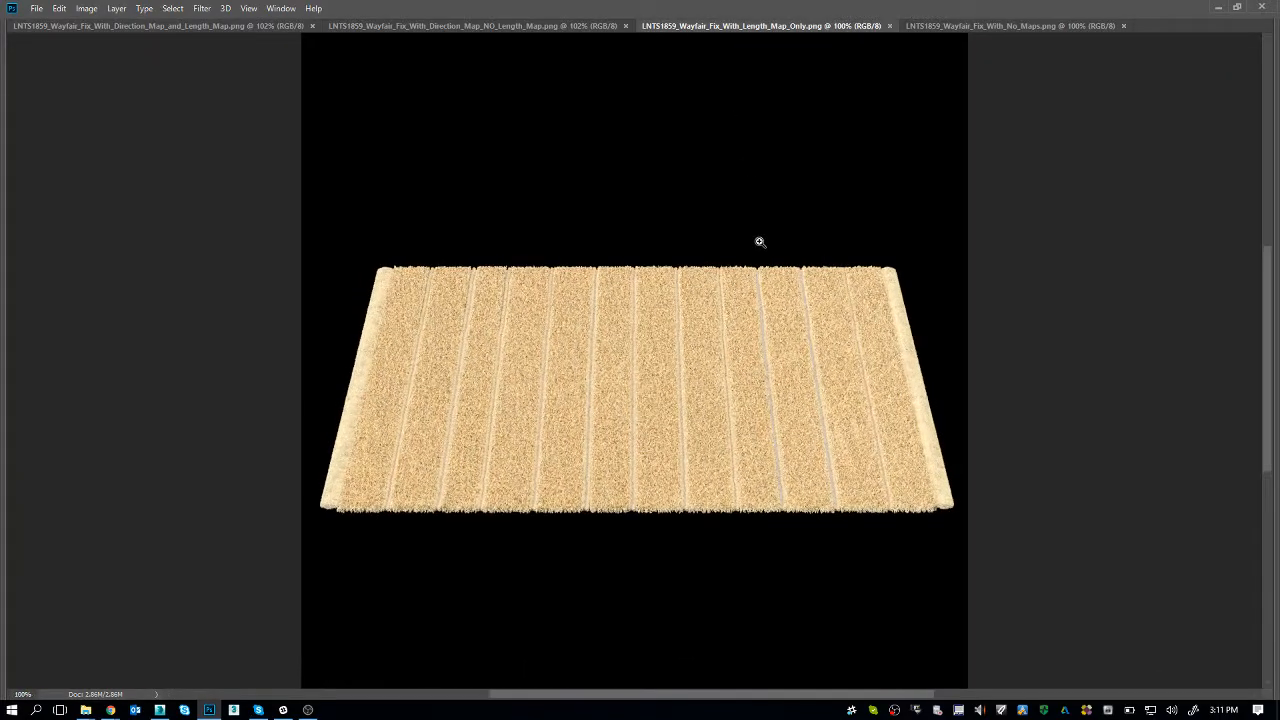
pyautogui.click(759, 241)
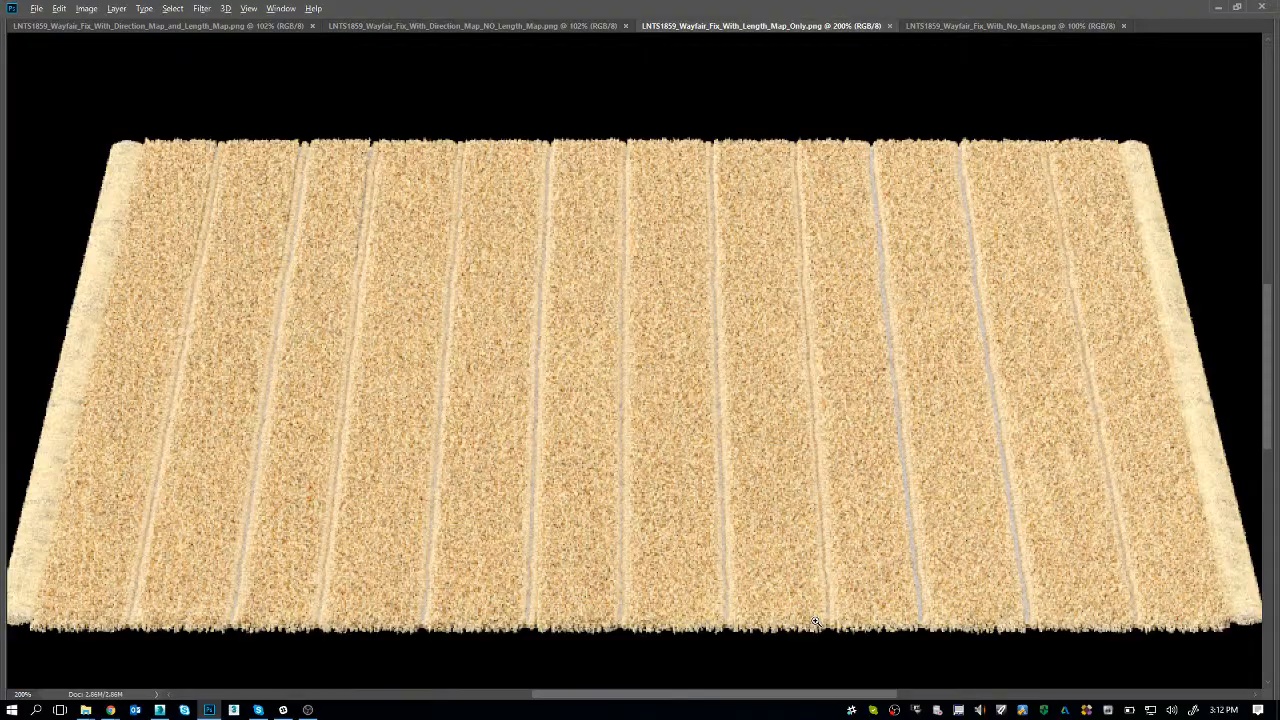
# - Switch to 3ds Max and clear the bend direction map of VRayFur001
pyautogui.hotkey('alt', 'Tab')
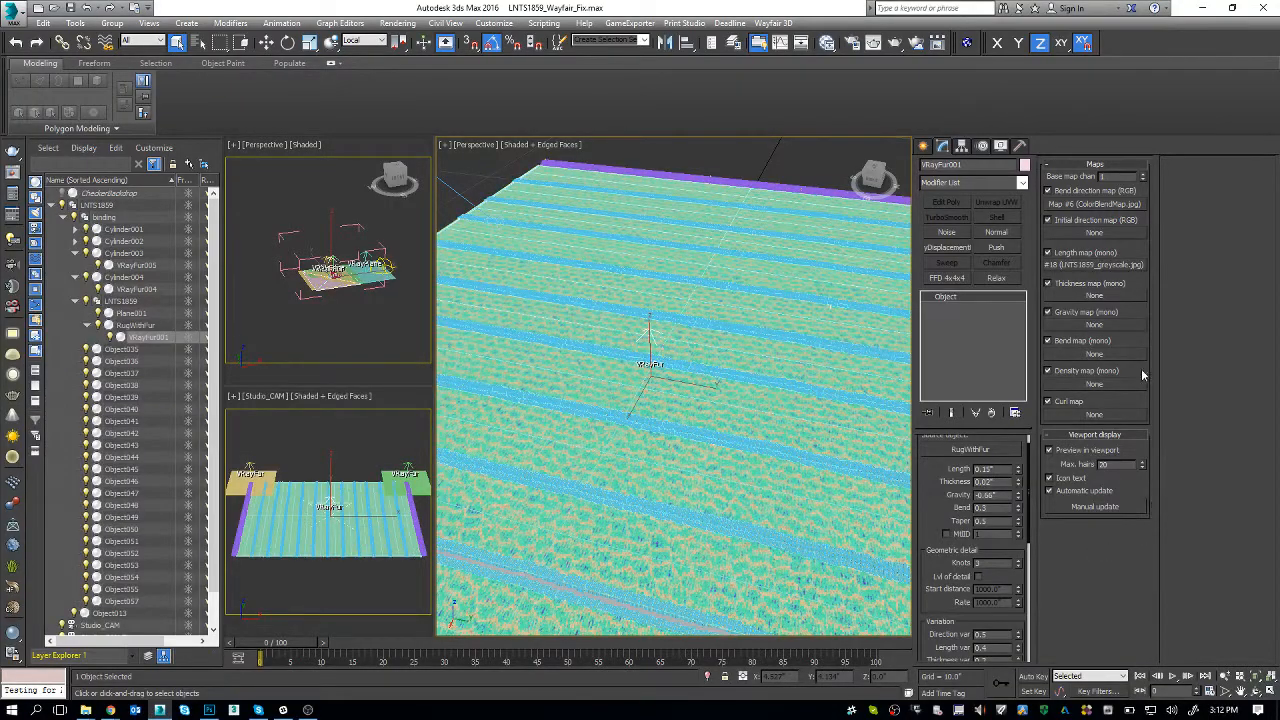
pyautogui.rightClick(1112, 204)
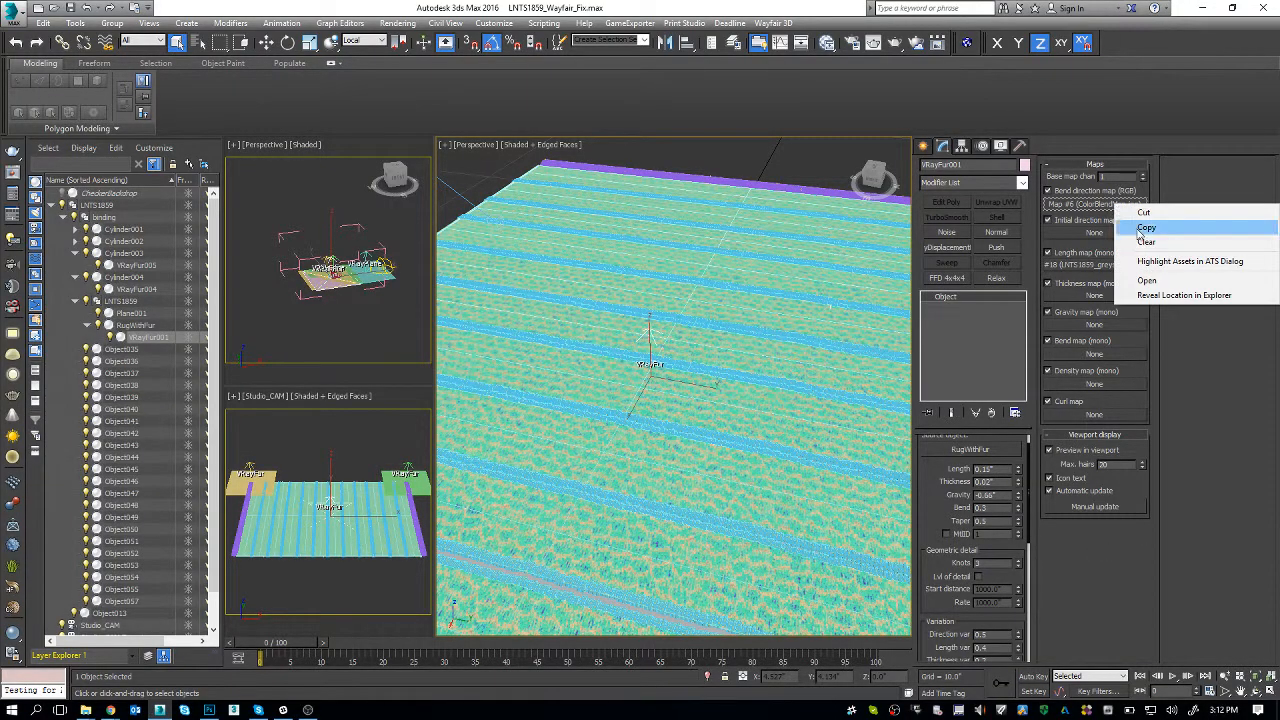
pyautogui.click(1144, 241)
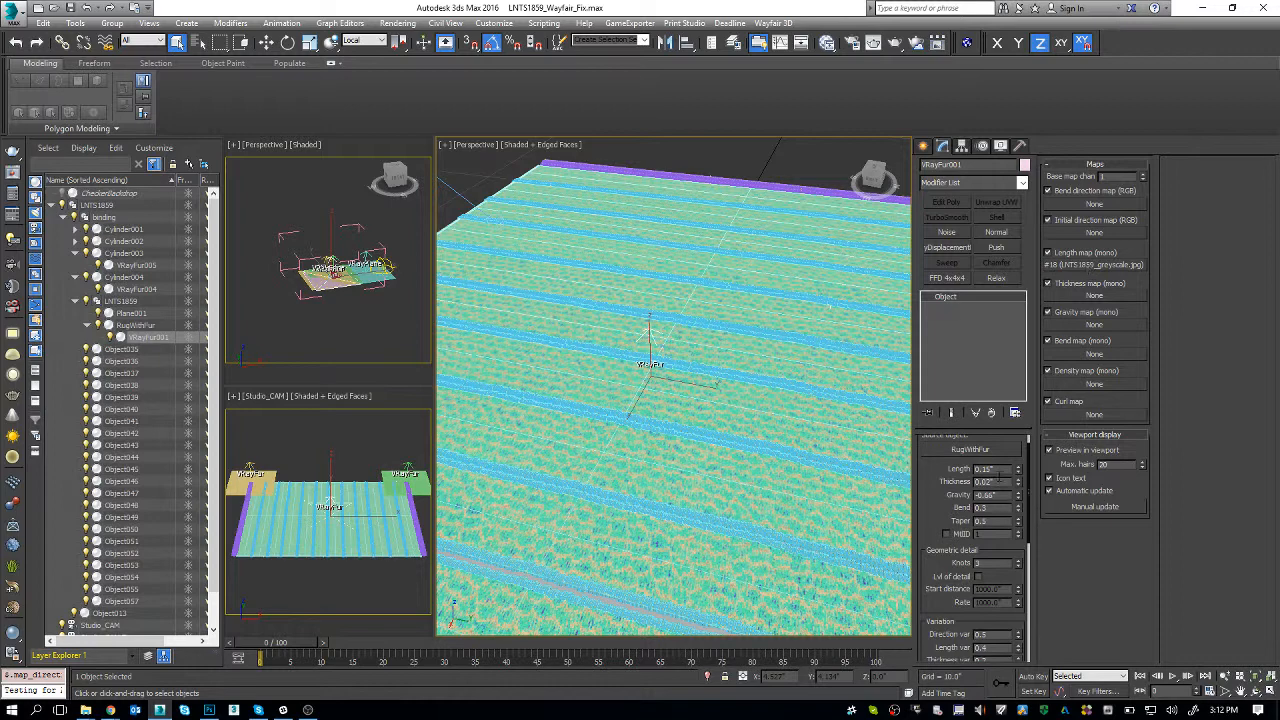
# - Examine the Length and Length variation parameters of VRayFur001
pyautogui.doubleClick(985, 469)
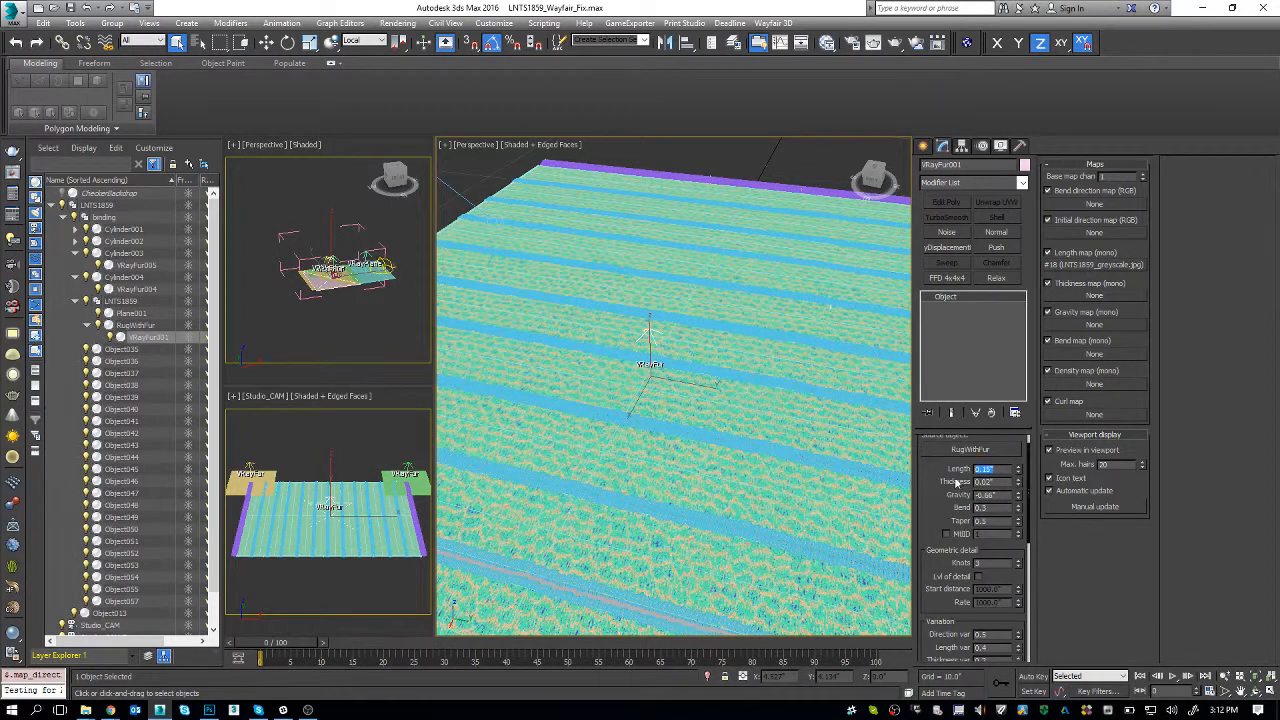
pyautogui.click(941, 565)
pyautogui.doubleClick(978, 648)
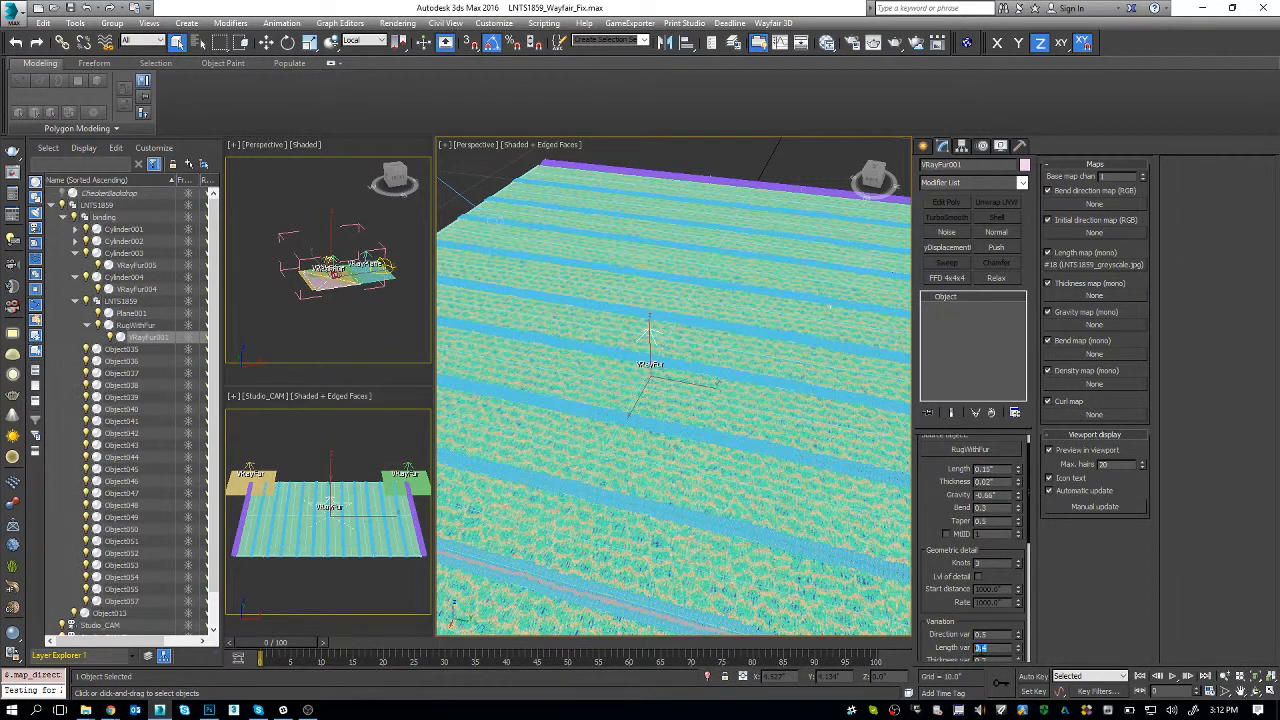
pyautogui.doubleClick(997, 468)
pyautogui.doubleClick(980, 648)
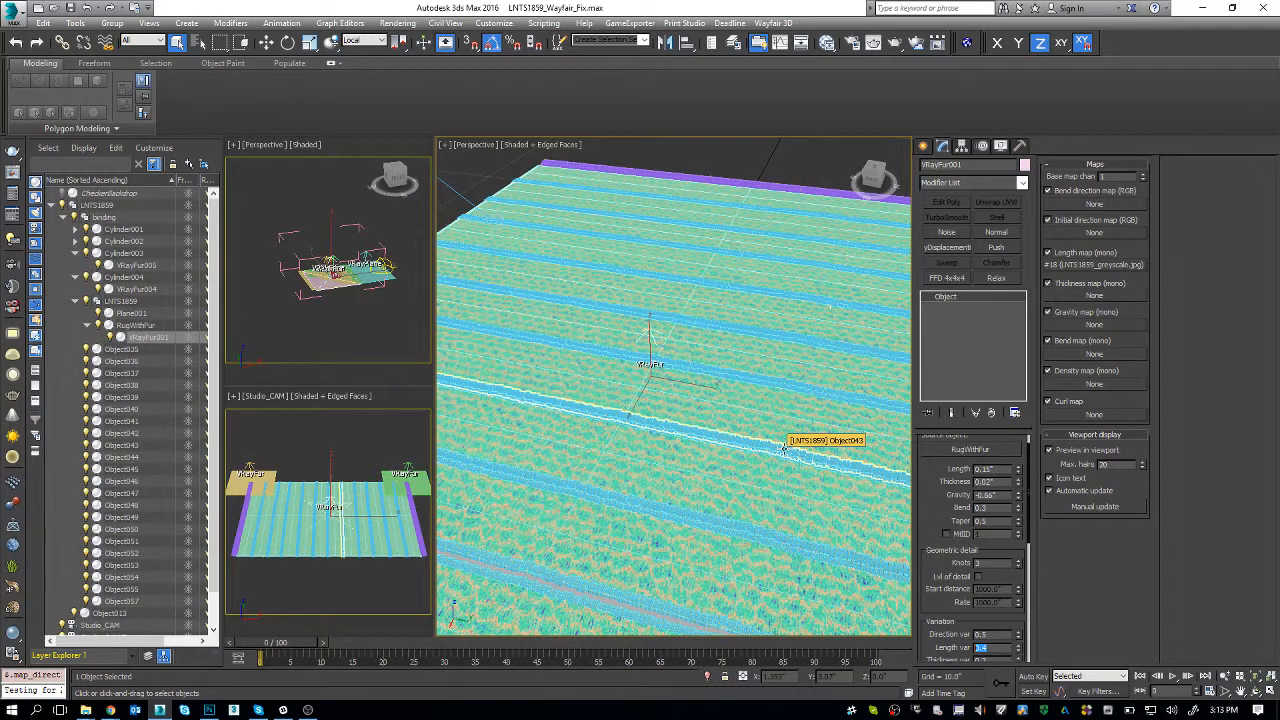
# - Switch to Photoshop, restore its panels and fit the With_Length_Map_Only render to the window
pyautogui.hotkey('alt', 'Tab')
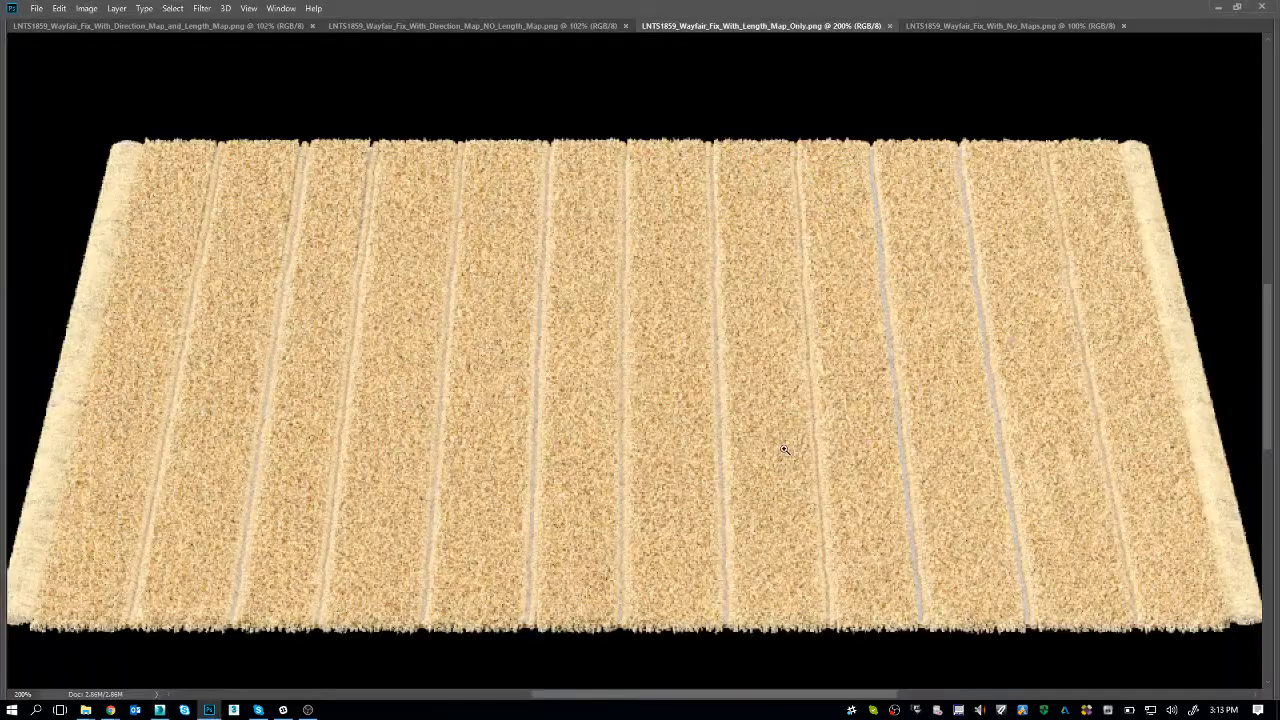
pyautogui.press('Tab')
pyautogui.hotkey('ctrl', '0')
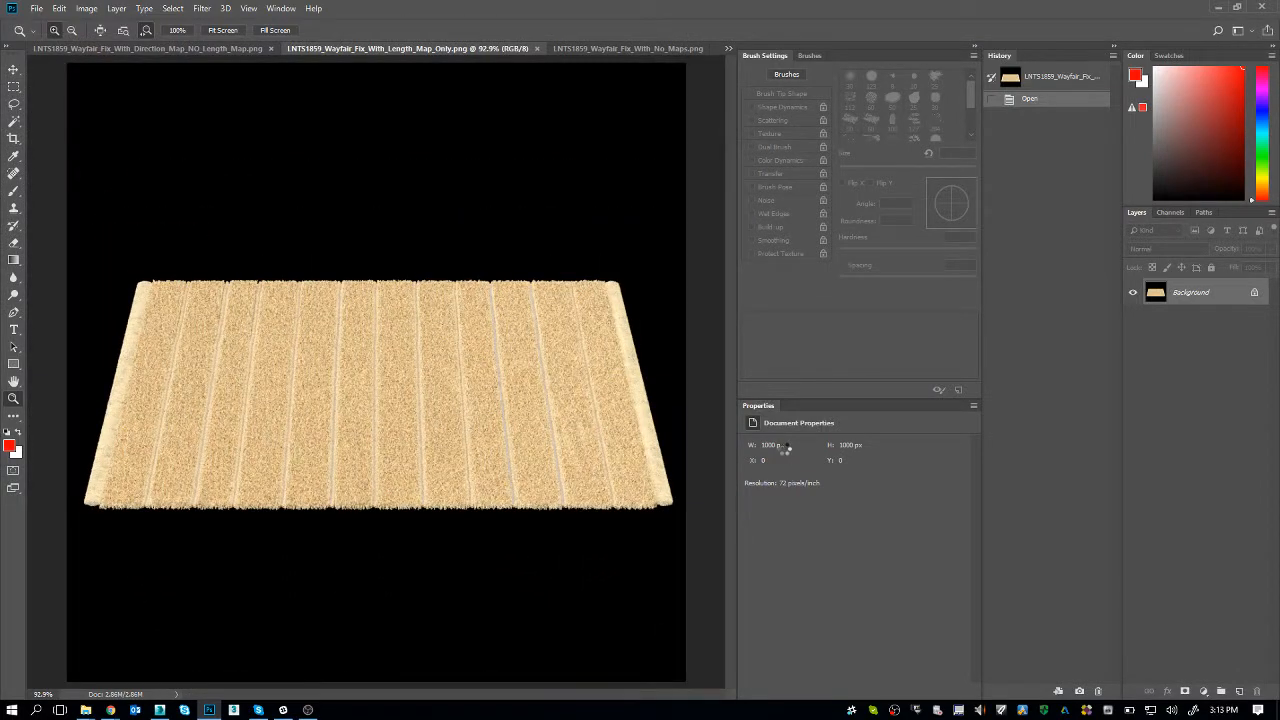
# - Open LNTS1859_greyscale.jpg from the resources folder of Fur > LNTS1859_Fur_Rug and examine its pattern at 100%
pyautogui.hotkey('ctrl', 'o')
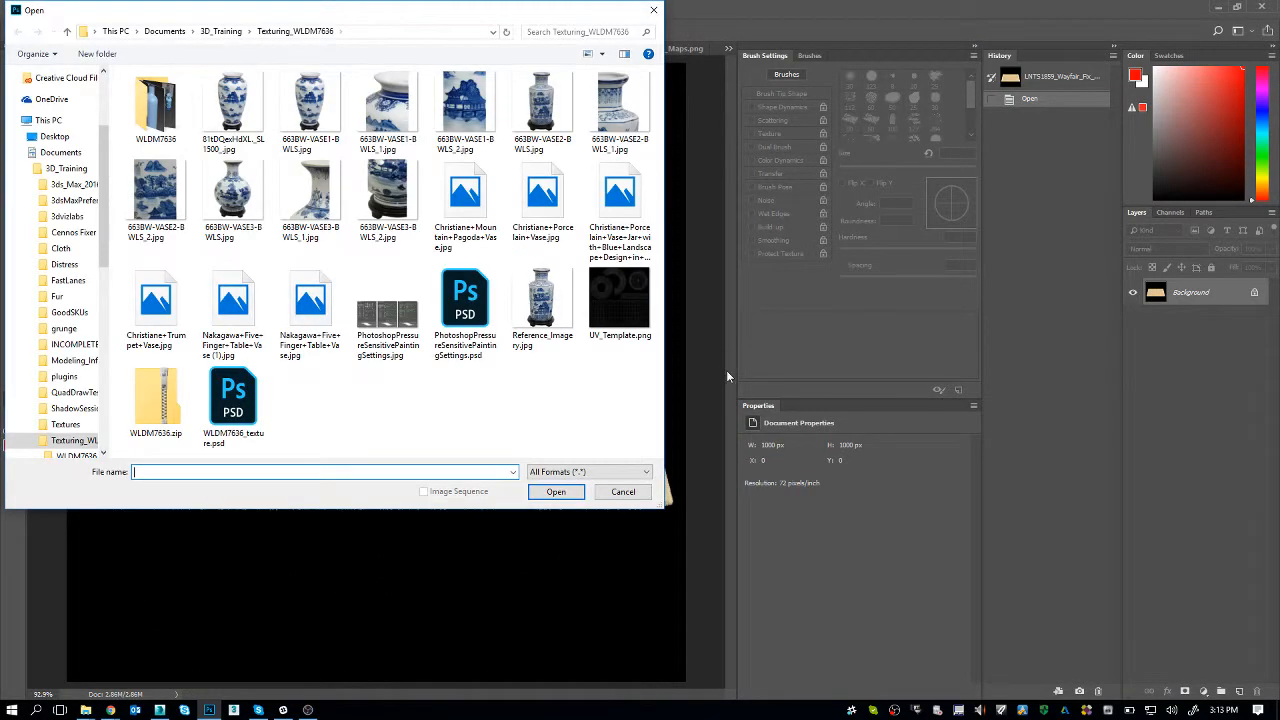
pyautogui.click(220, 31)
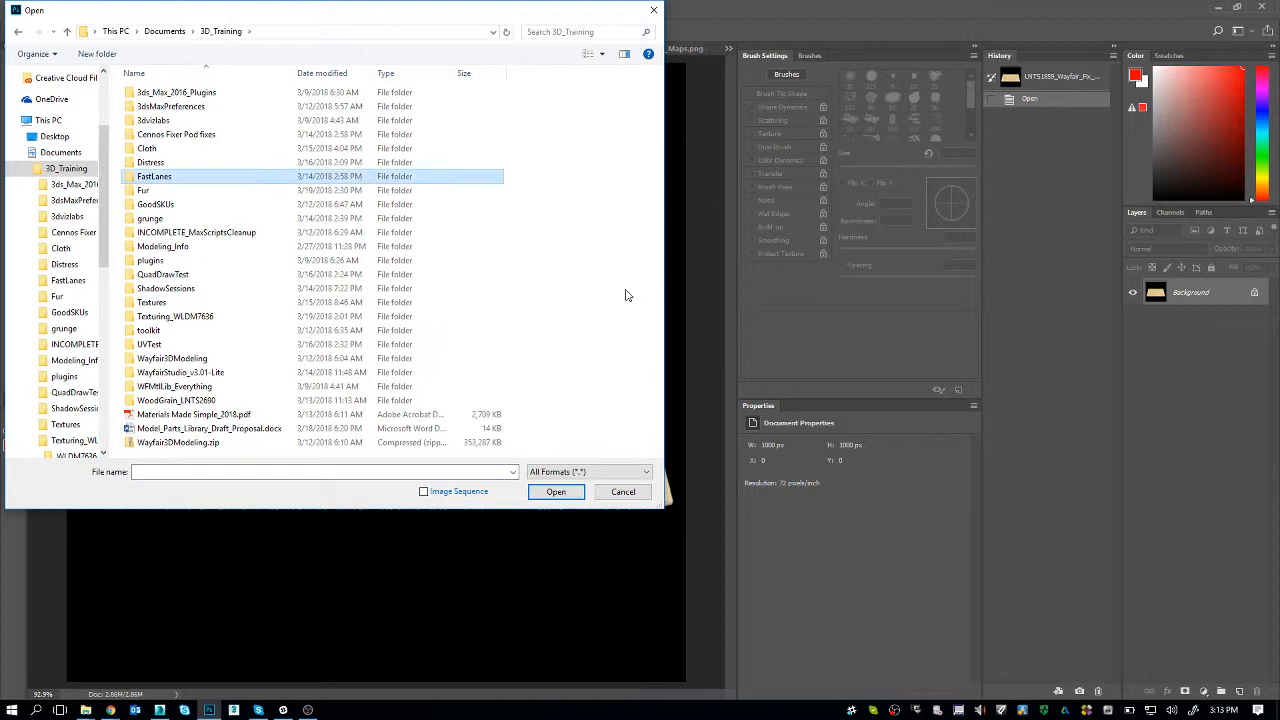
pyautogui.doubleClick(238, 192)
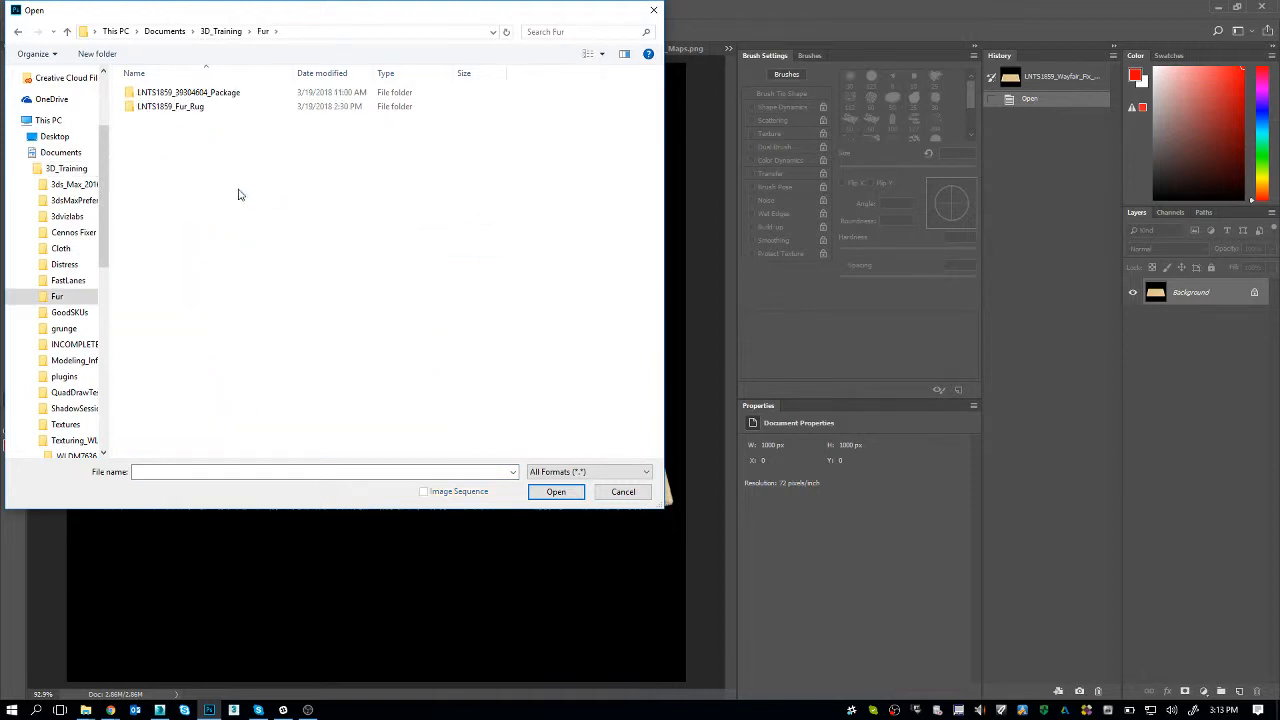
pyautogui.doubleClick(240, 106)
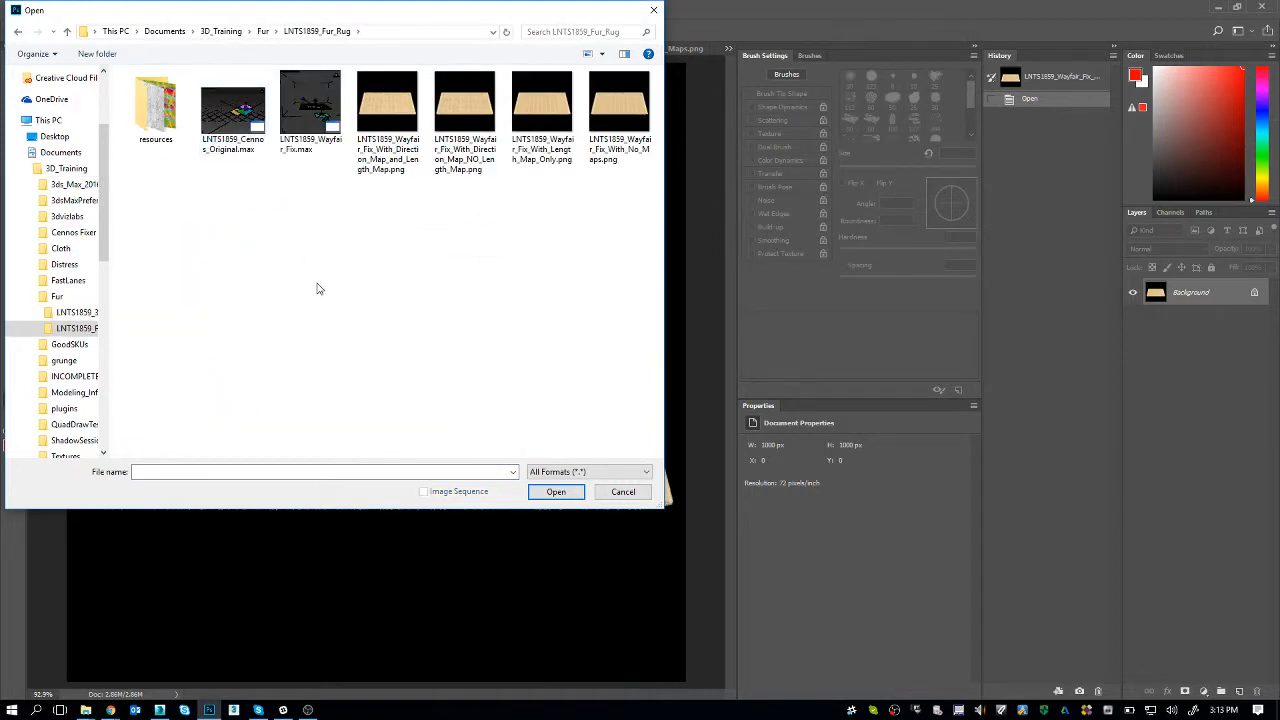
pyautogui.doubleClick(158, 118)
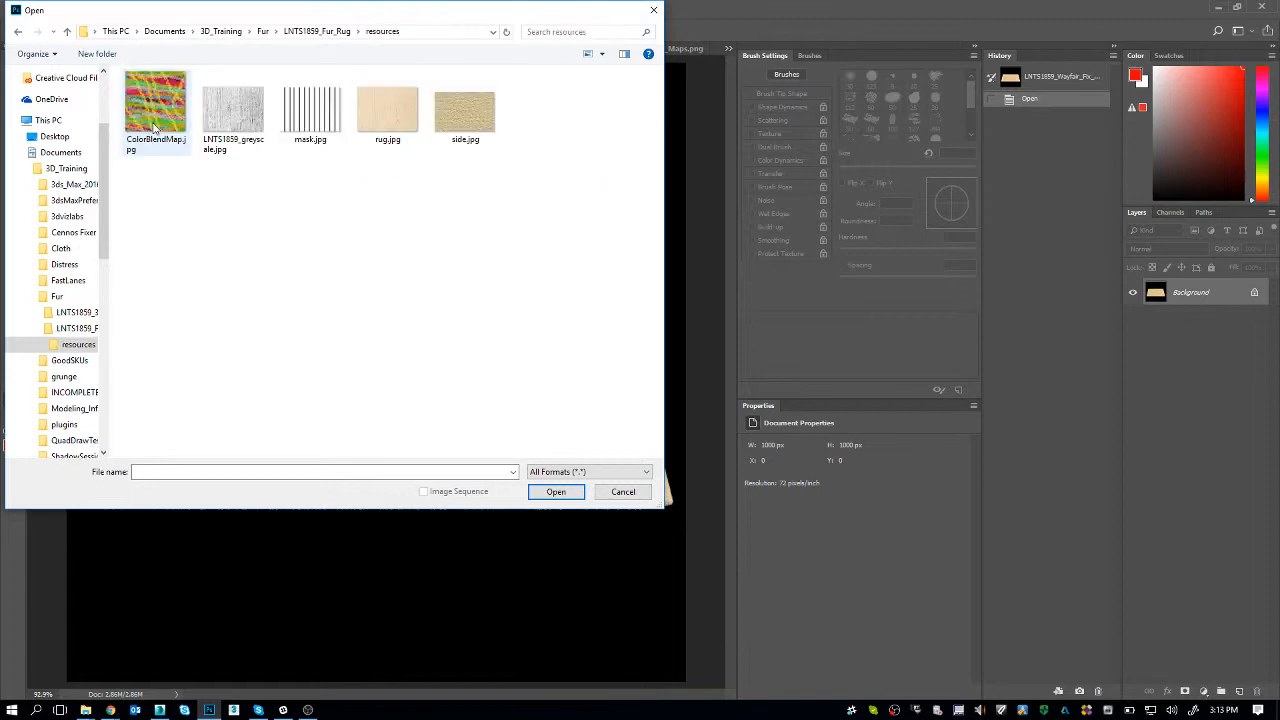
pyautogui.doubleClick(240, 122)
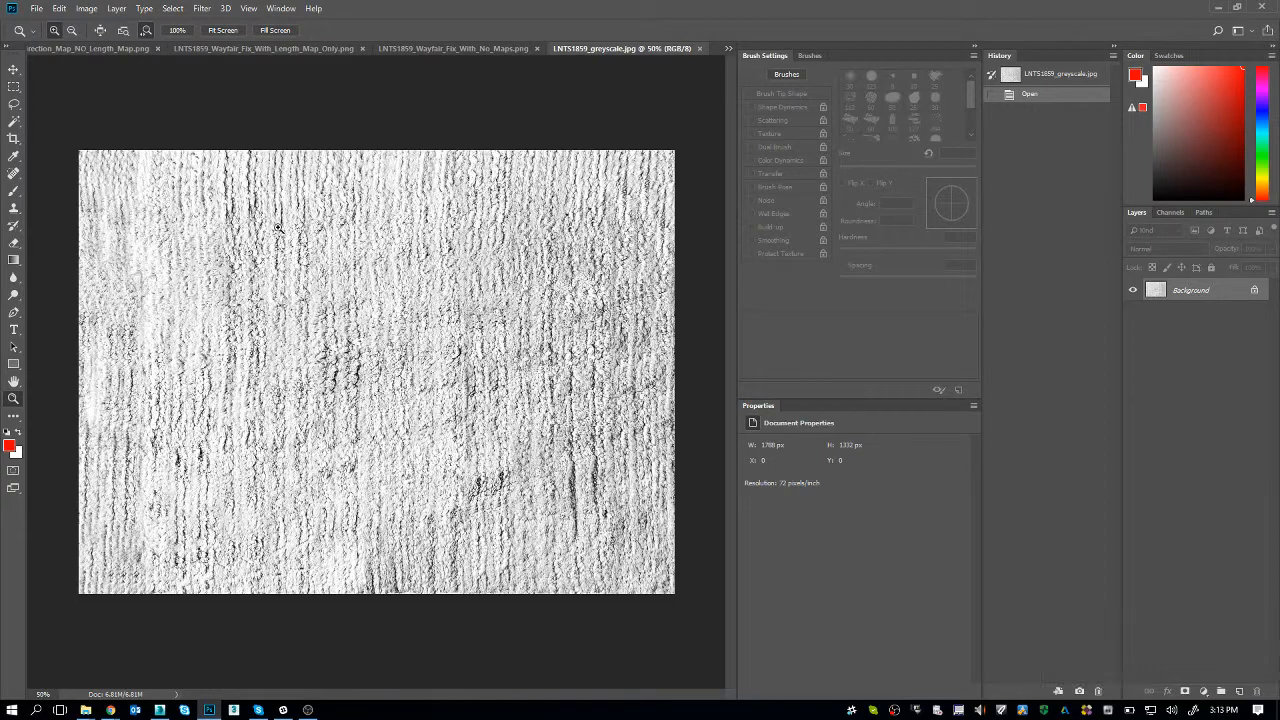
pyautogui.click(284, 233)
pyautogui.click(284, 233)
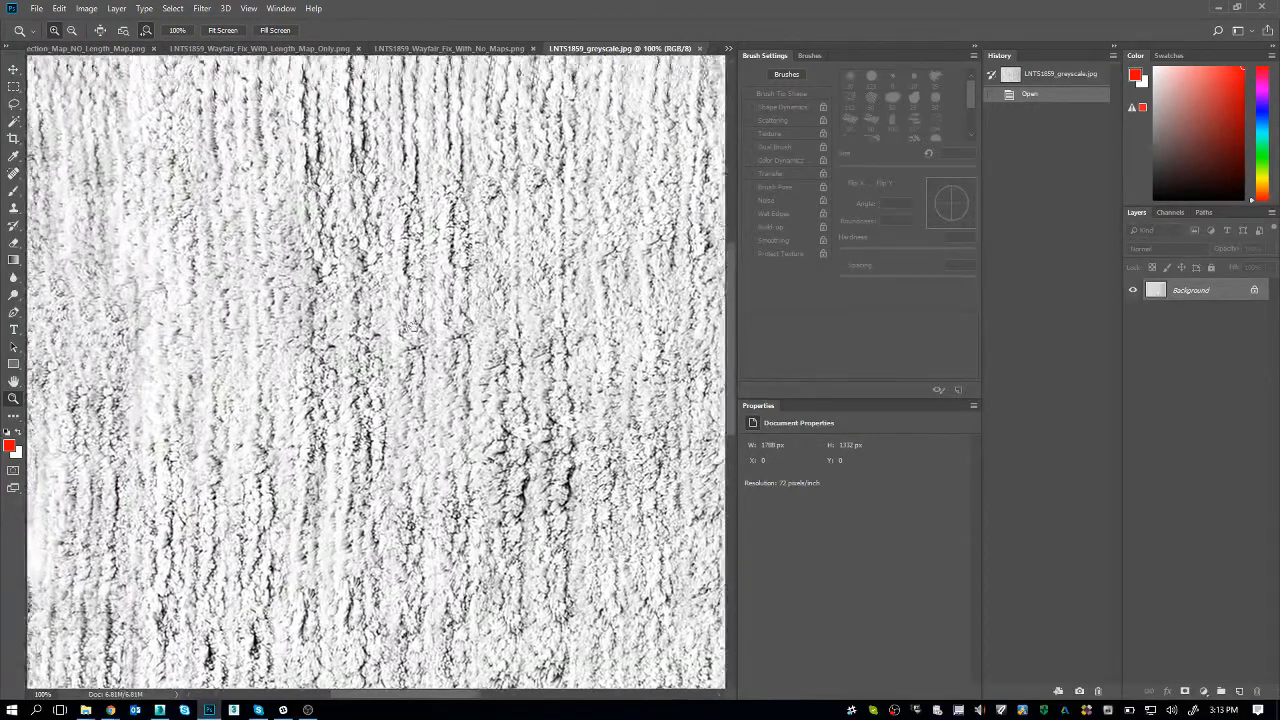
pyautogui.moveTo(411, 327); pyautogui.dragTo(457, 385)
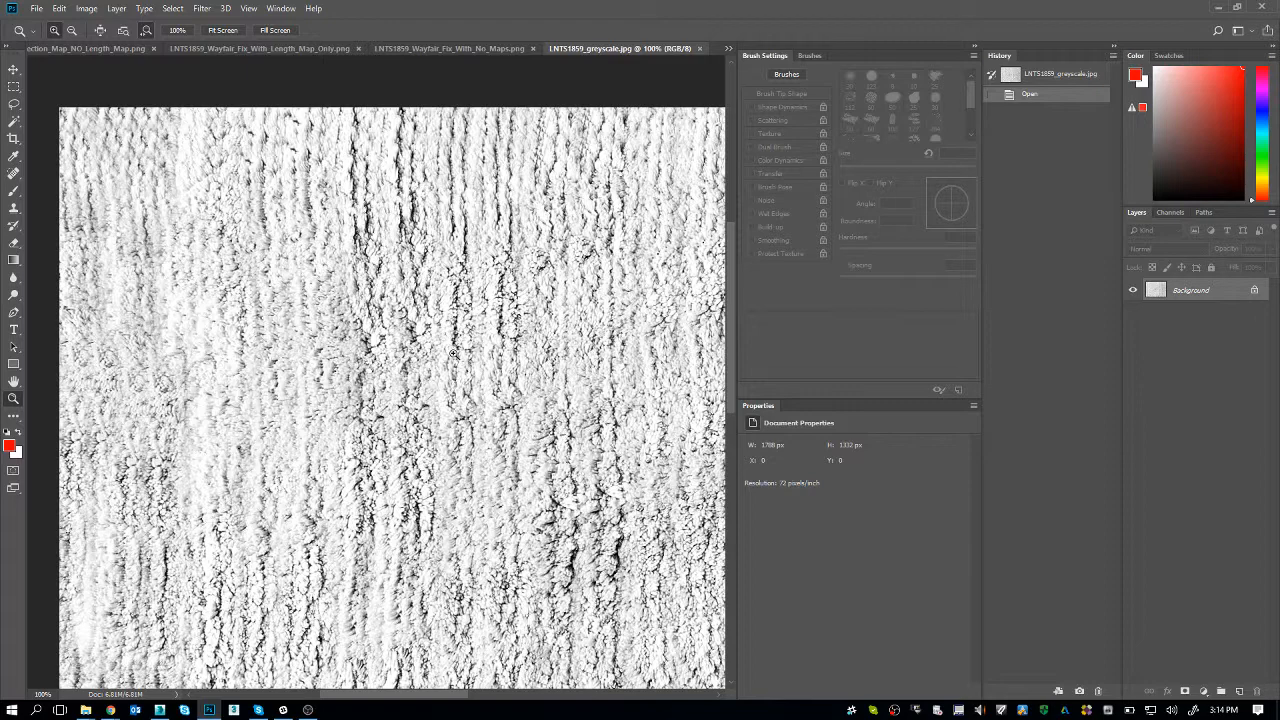
# - Open rug.jpg from the same resources folder and compare it with the greyscale map
pyautogui.hotkey('ctrl', 'o')
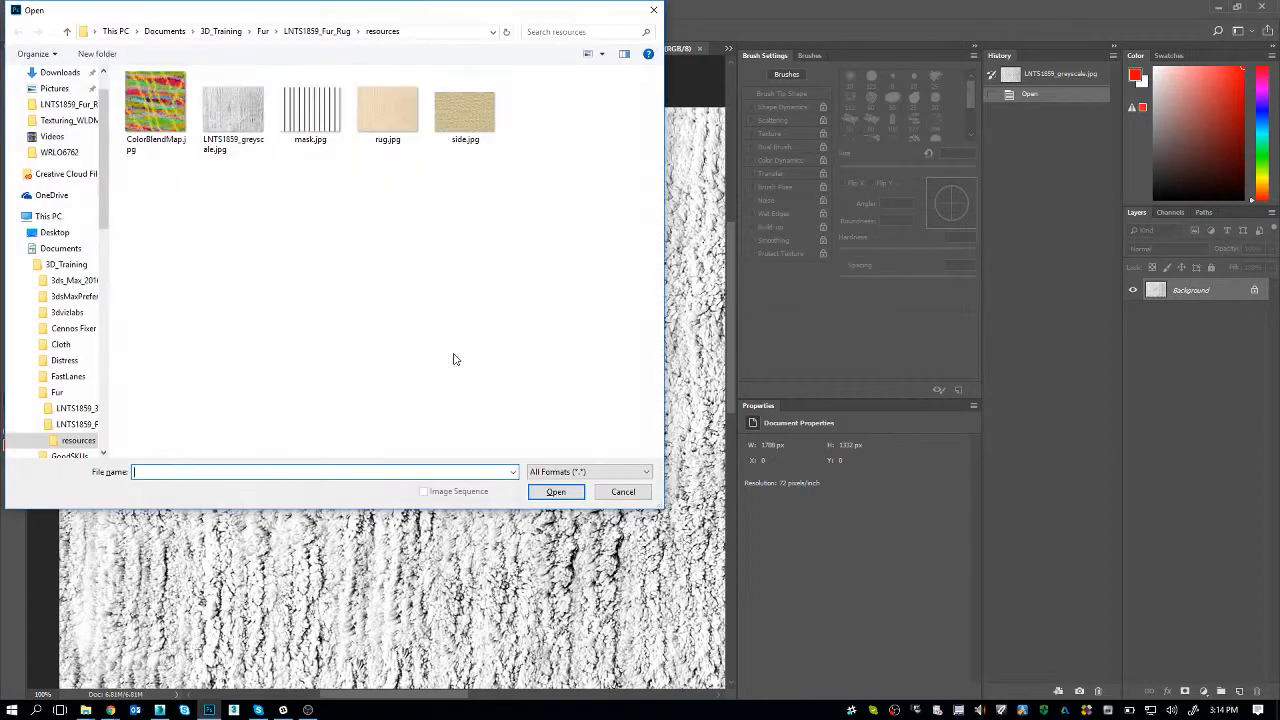
pyautogui.doubleClick(387, 110)
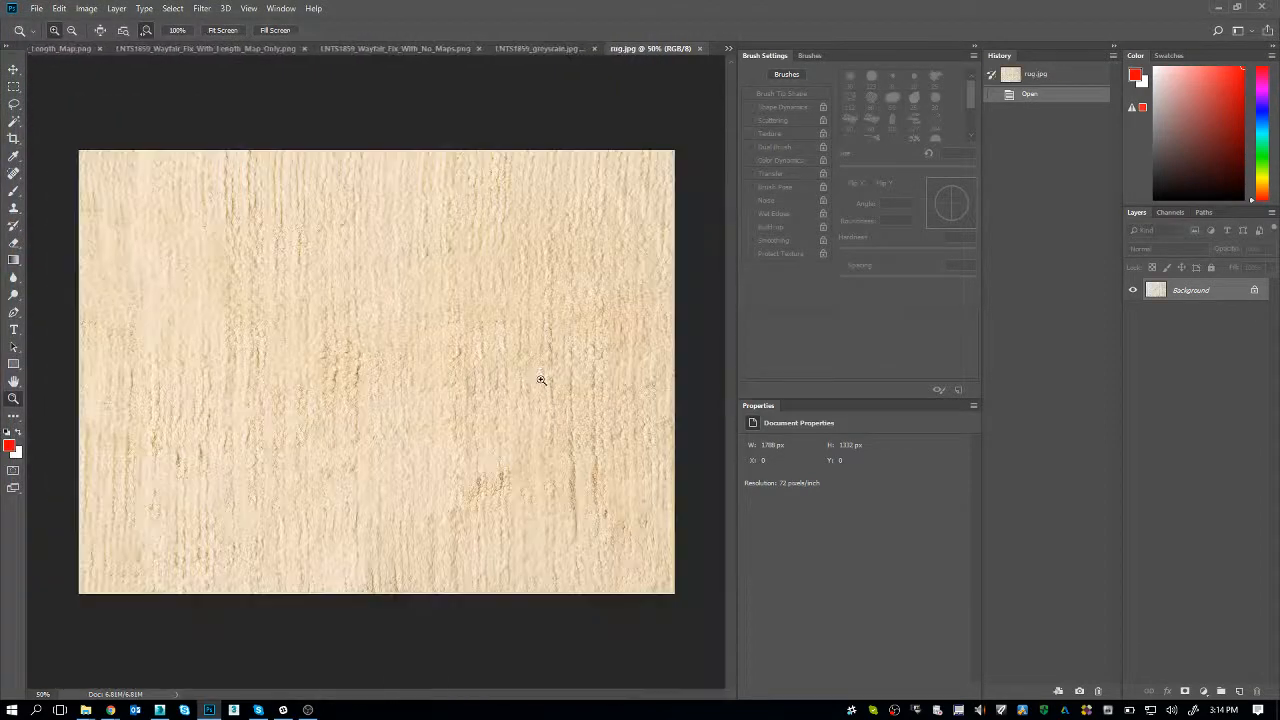
pyautogui.moveTo(463, 328); pyautogui.dragTo(473, 337)
pyautogui.hotkey('ctrl', 'shift', 'Tab')
pyautogui.hotkey('ctrl', 'Tab')
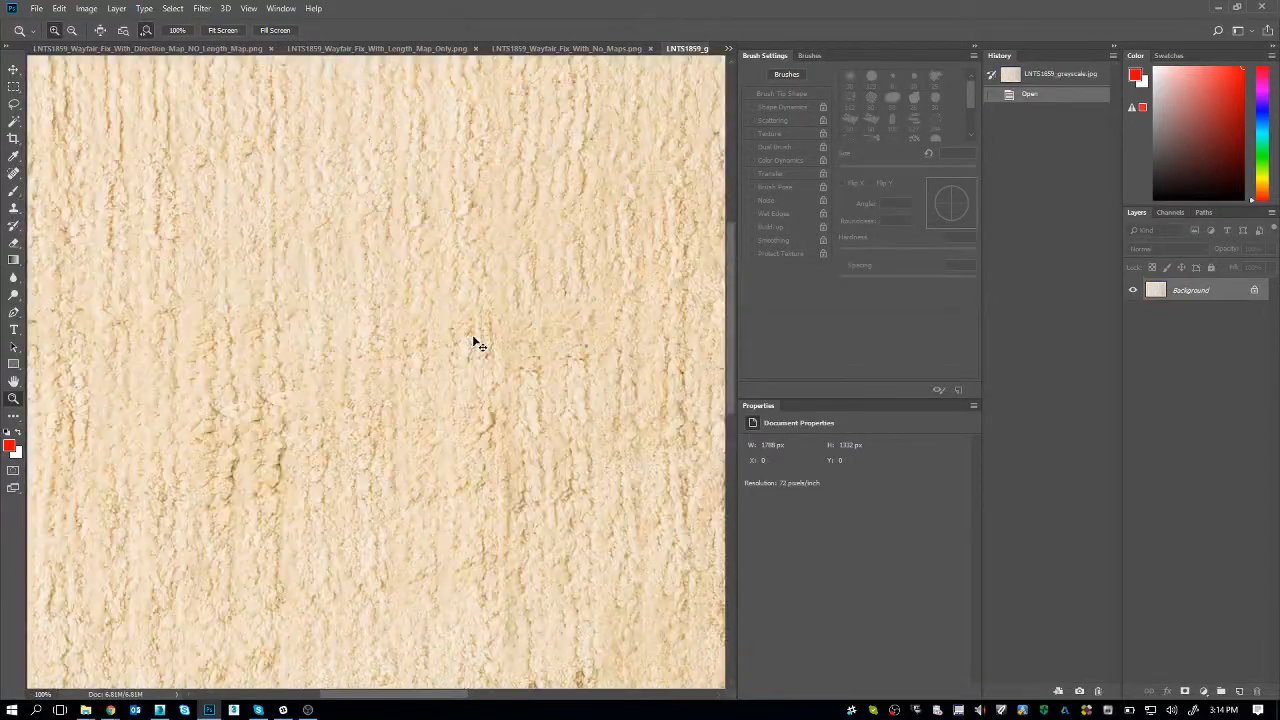
pyautogui.click(1204, 691)
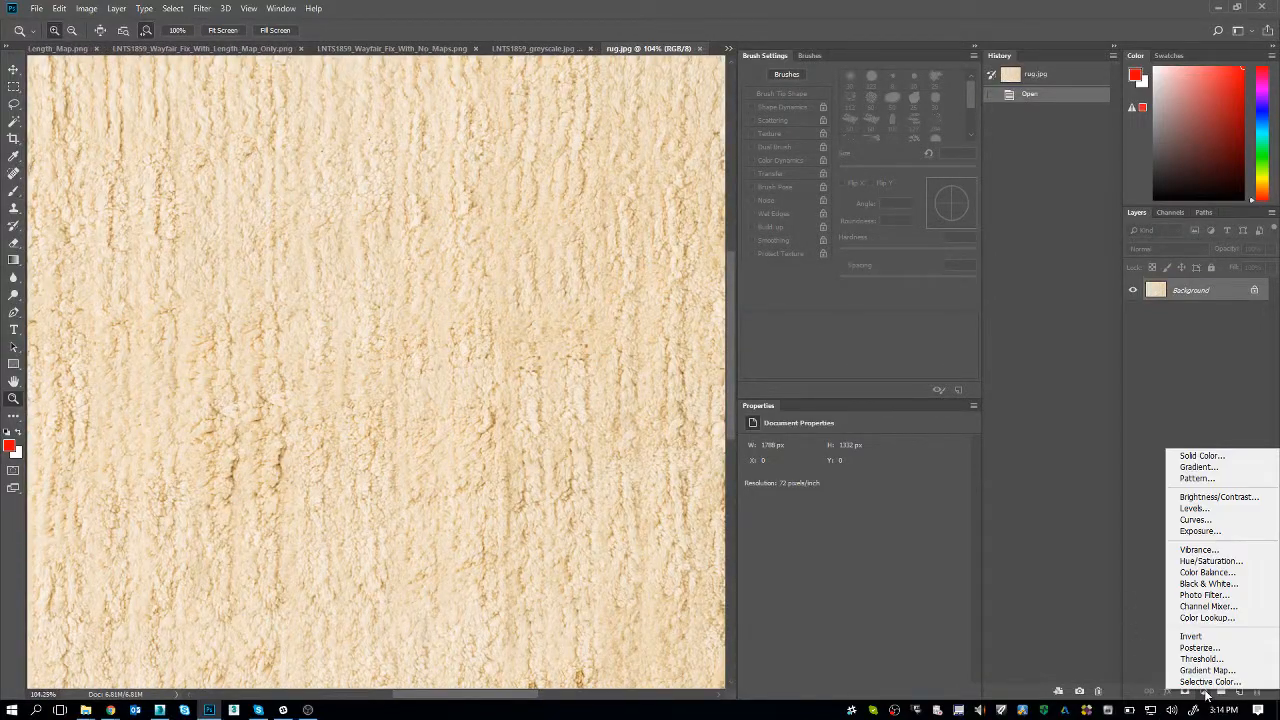
pyautogui.click(1067, 380)
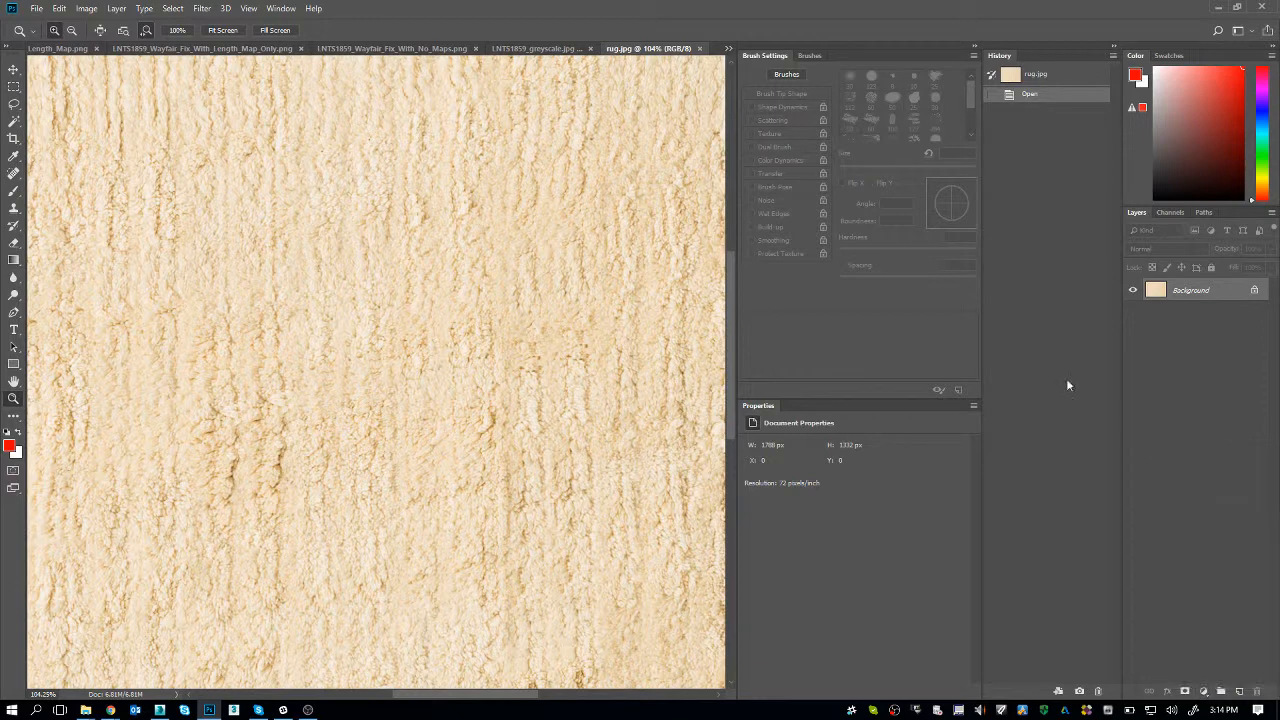
pyautogui.scroll(2, 590, 345)
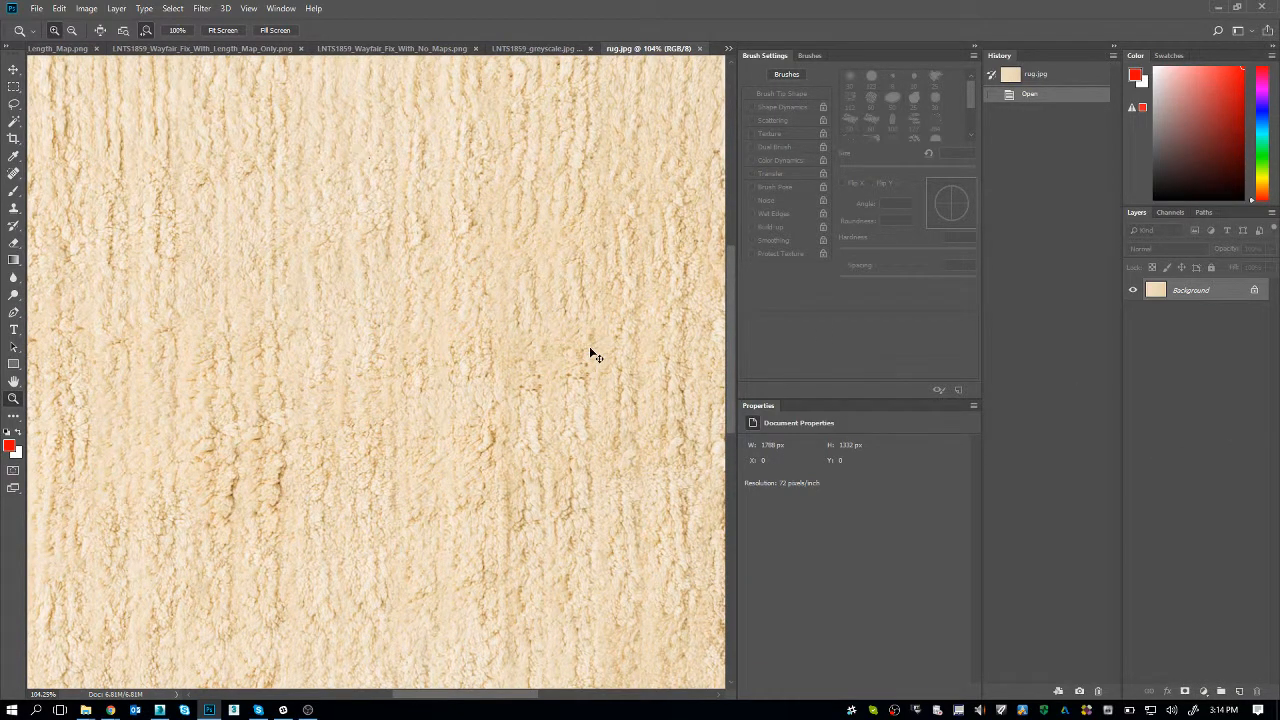
# - Save the rug image as Length_Map_test in Photoshop PSD format in the resources folder
pyautogui.hotkey('ctrl', 'shift', 's')
pyautogui.write('Leng')
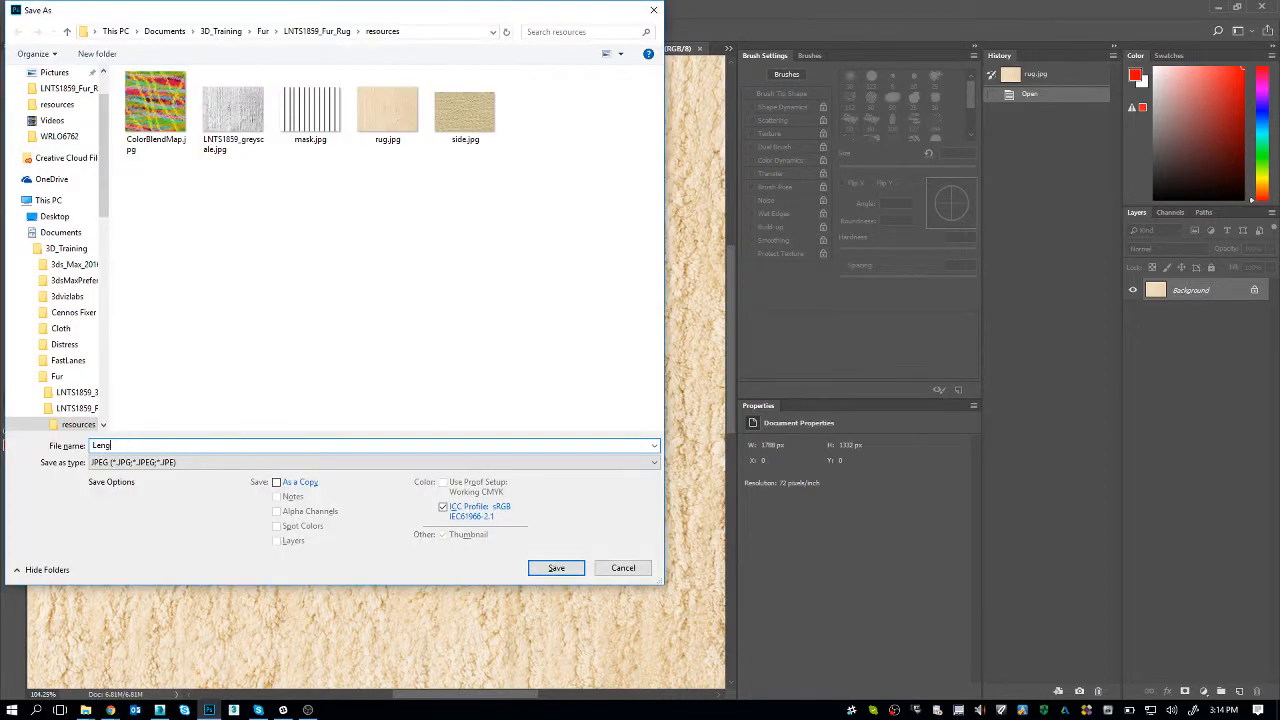
pyautogui.write('th_Map_test')
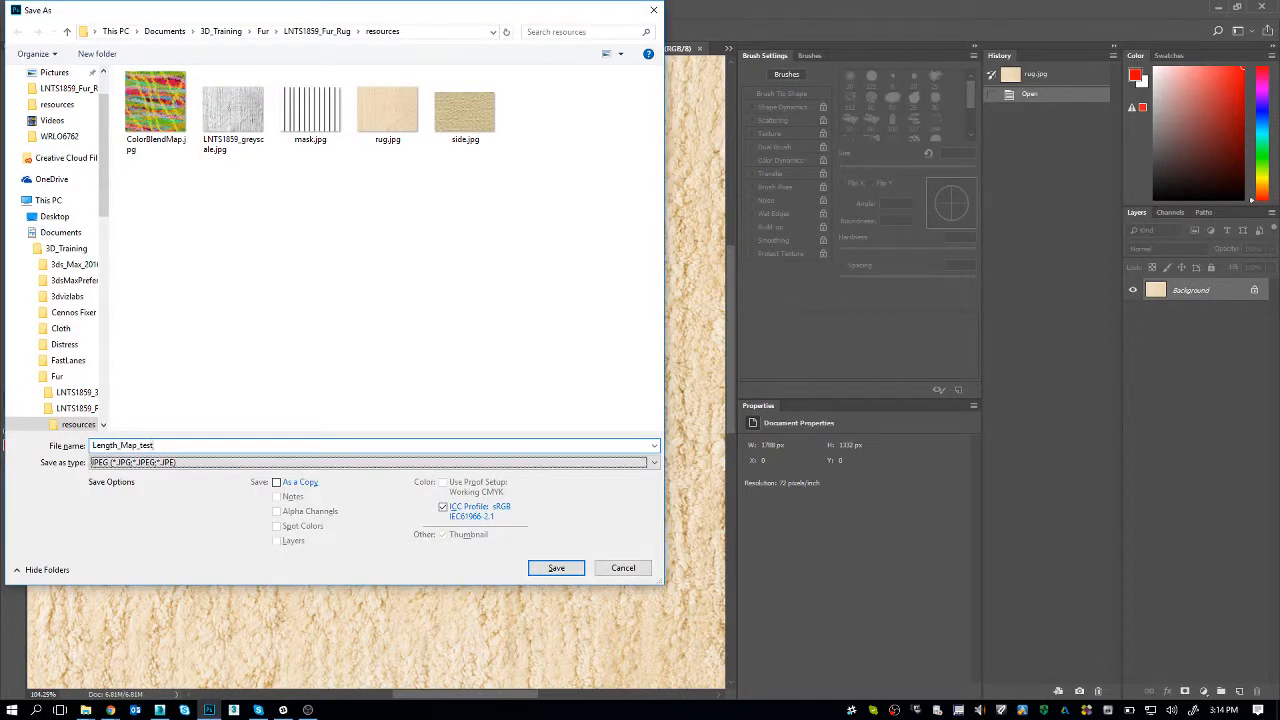
pyautogui.click(470, 464)
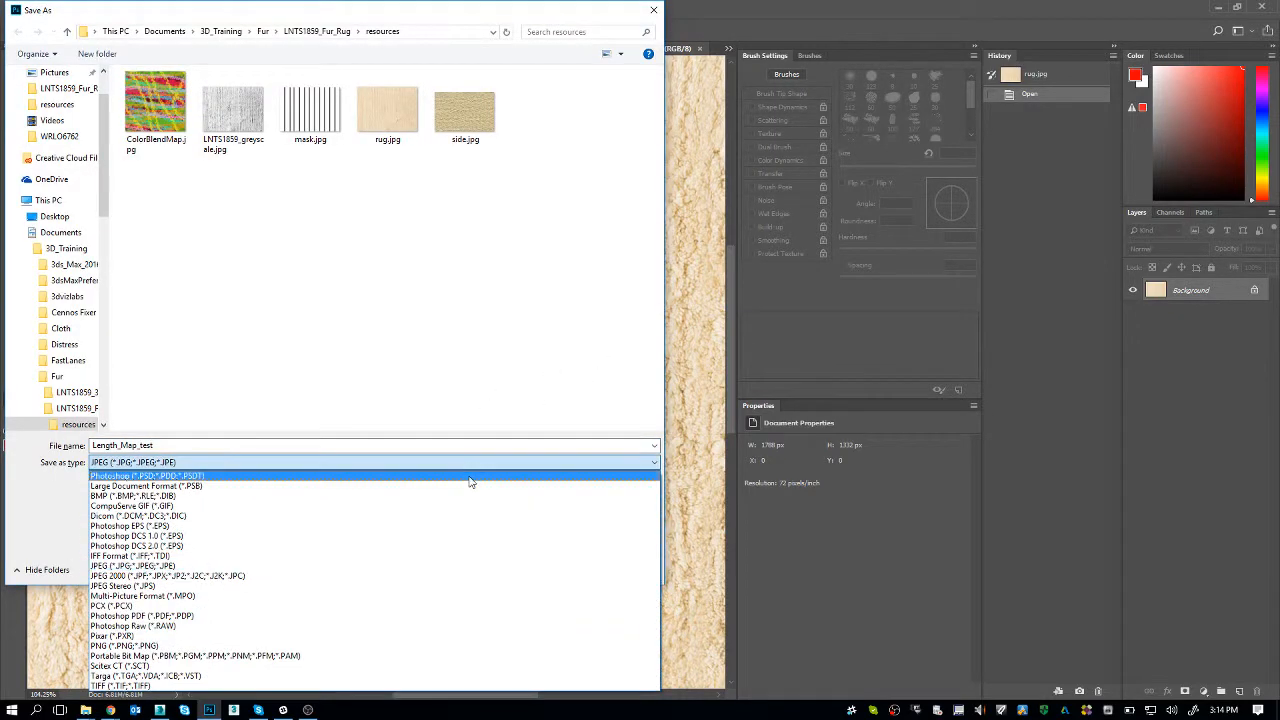
pyautogui.click(470, 476)
pyautogui.click(560, 566)
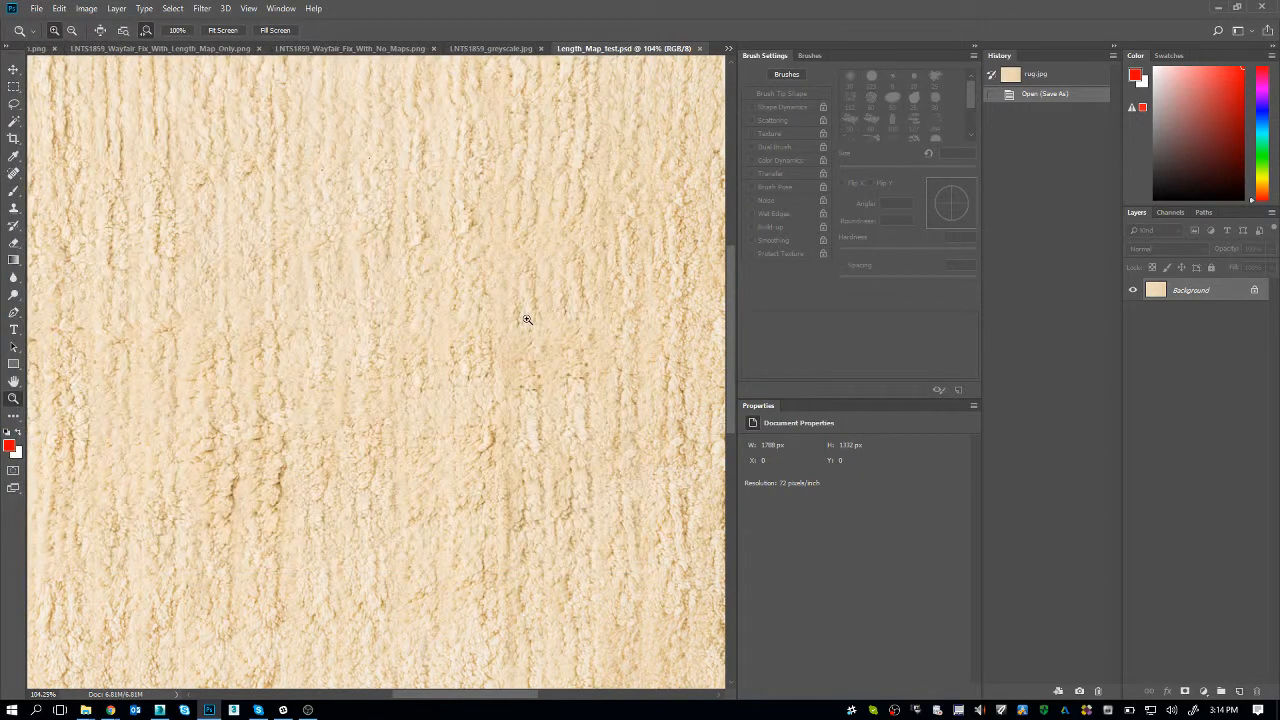
# - Convert the background to a layer named diffuse and add a Black & White adjustment layer with default settings above it
pyautogui.doubleClick(1197, 291)
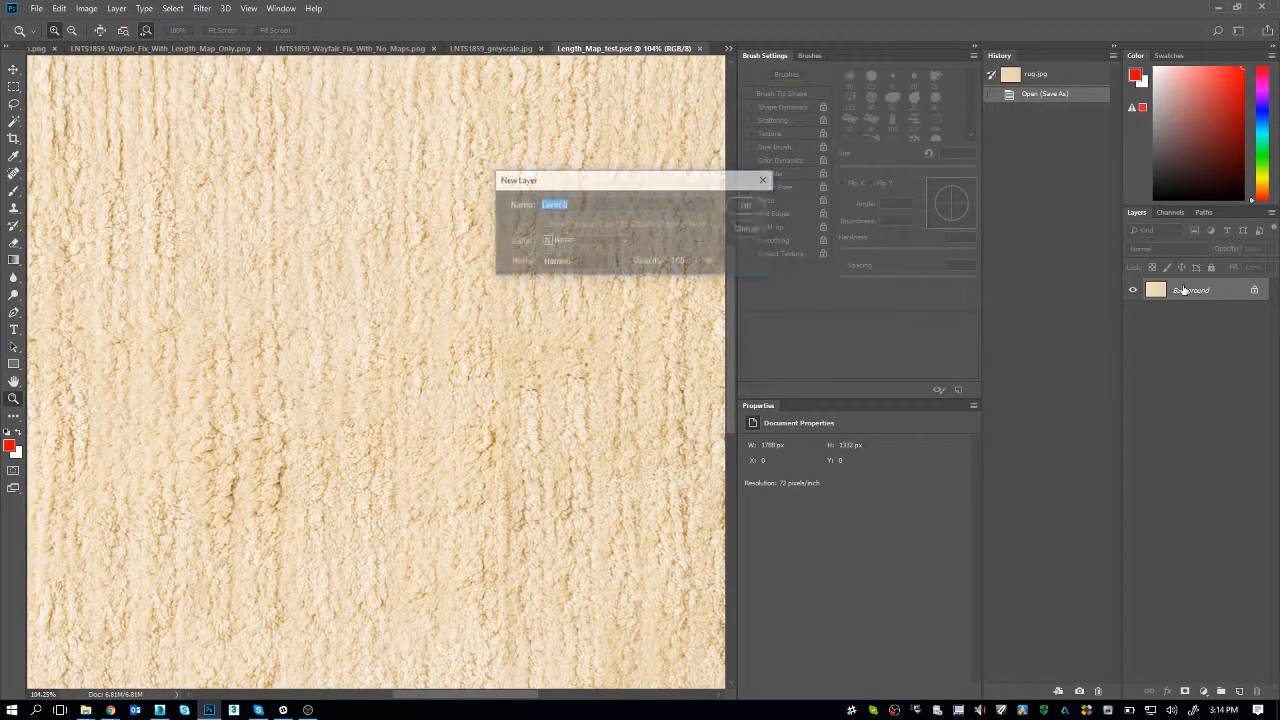
pyautogui.write('diffuse')
pyautogui.press('Return')
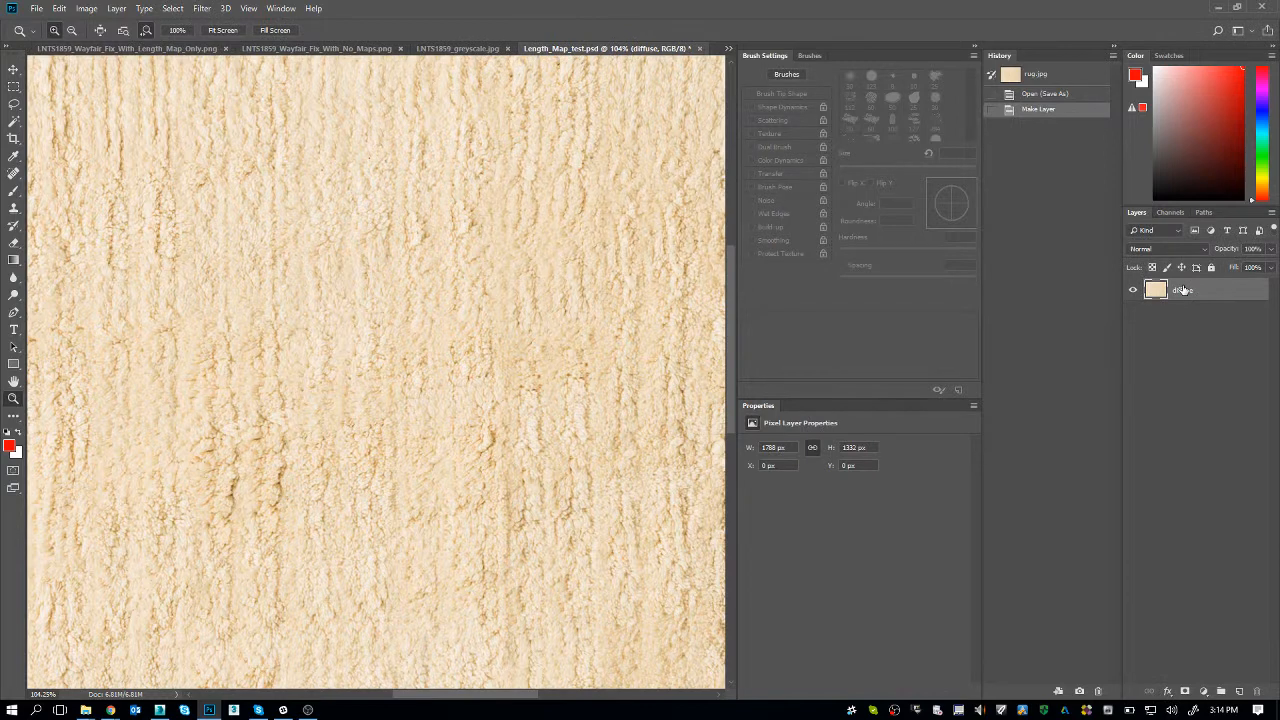
pyautogui.click(1203, 691)
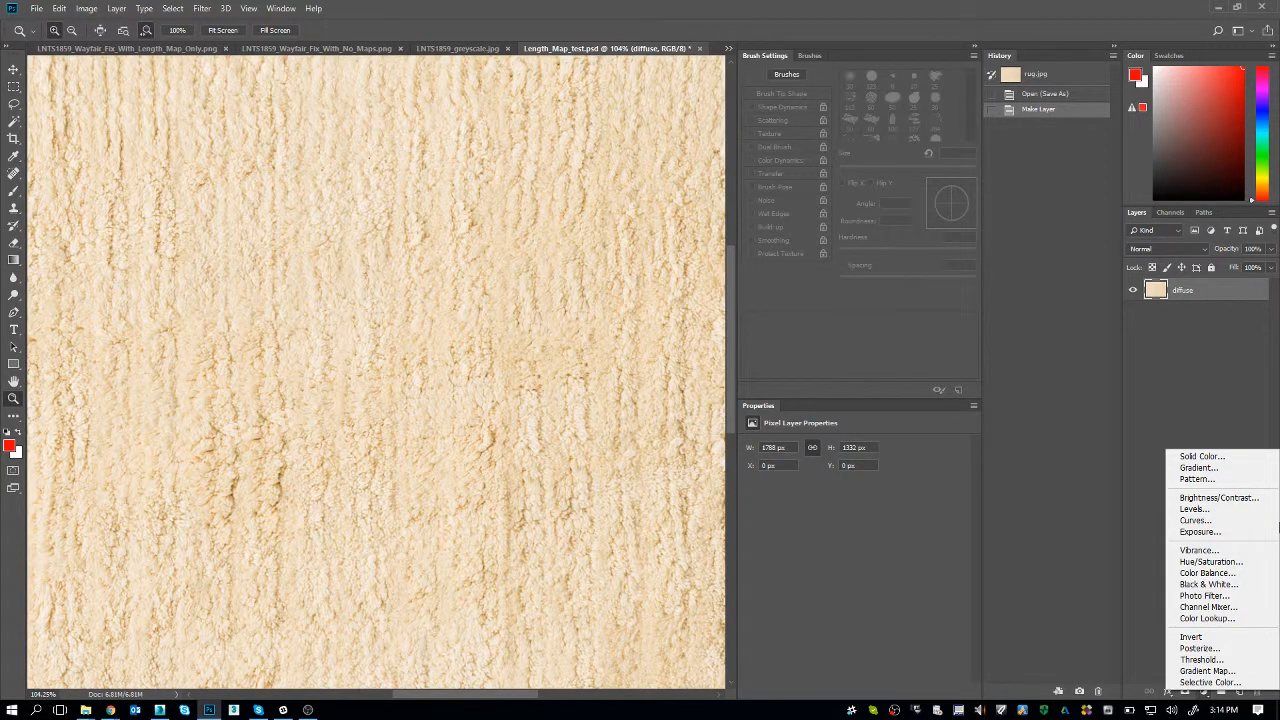
pyautogui.click(1210, 584)
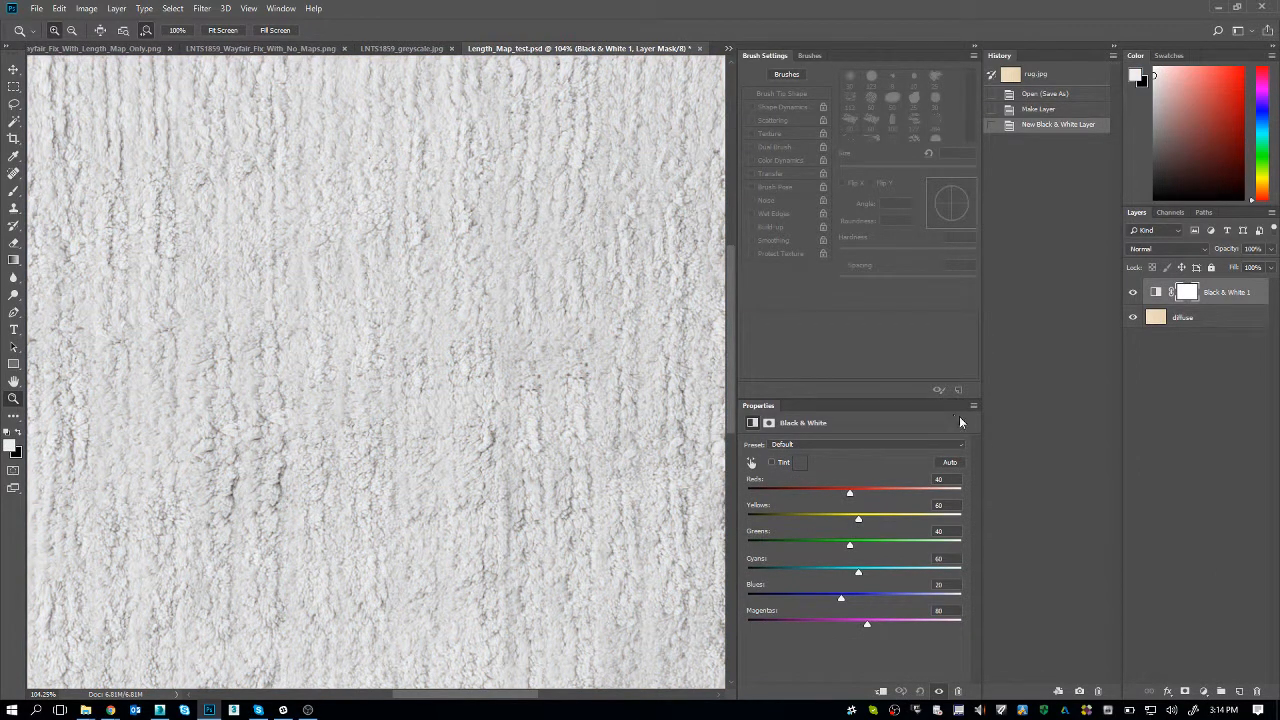
# - Add a Levels adjustment layer with input levels of 155 for blacks, 1.39 for midtones and 217 for whites
pyautogui.click(1204, 692)
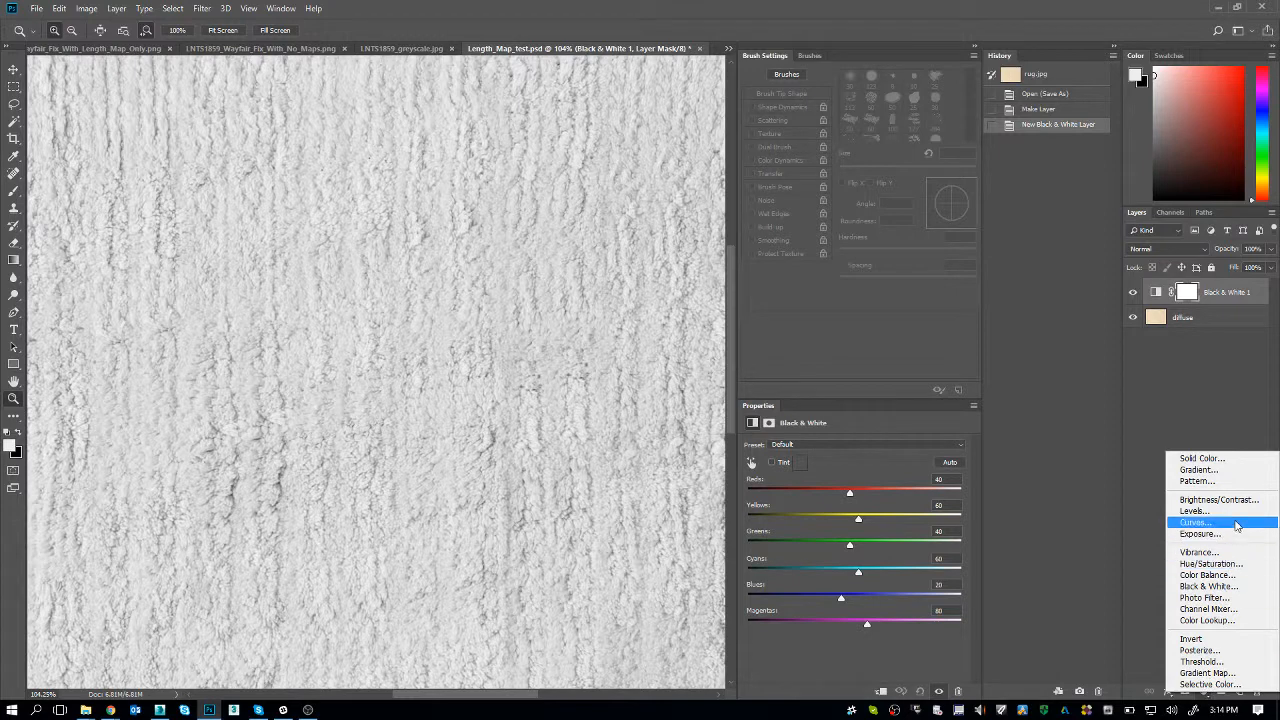
pyautogui.click(1195, 511)
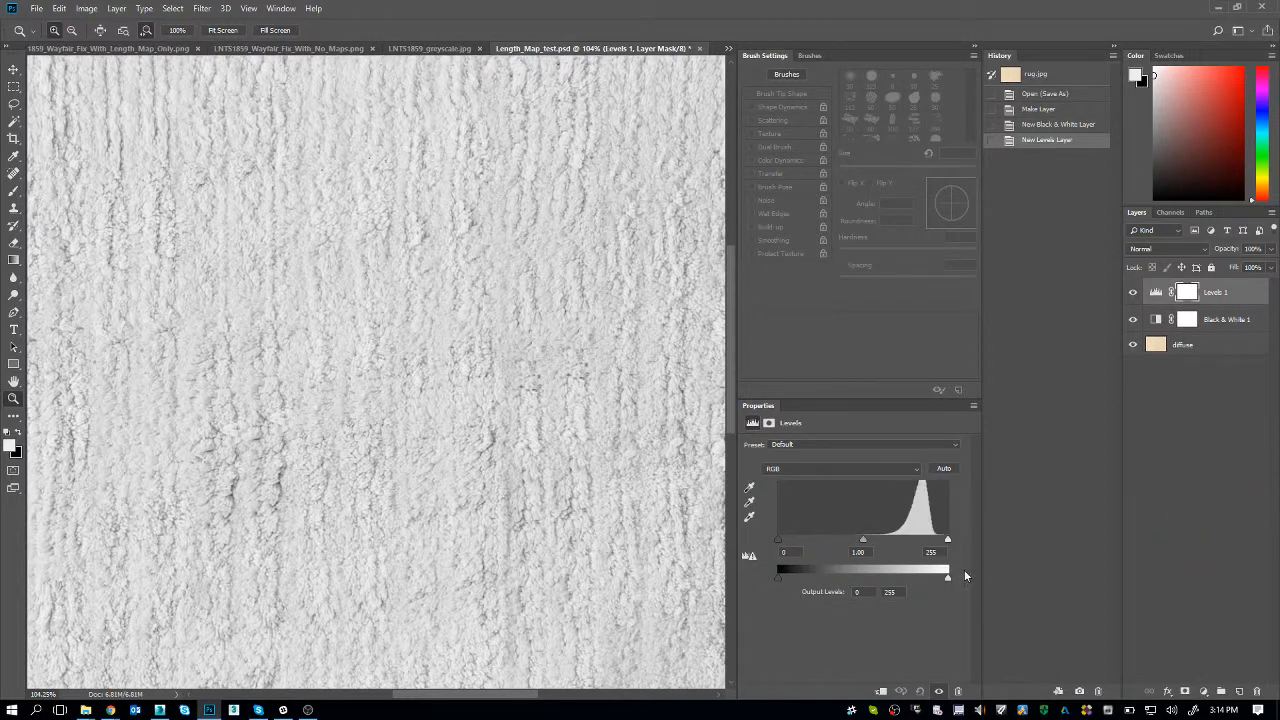
pyautogui.moveTo(777, 541); pyautogui.dragTo(846, 550)
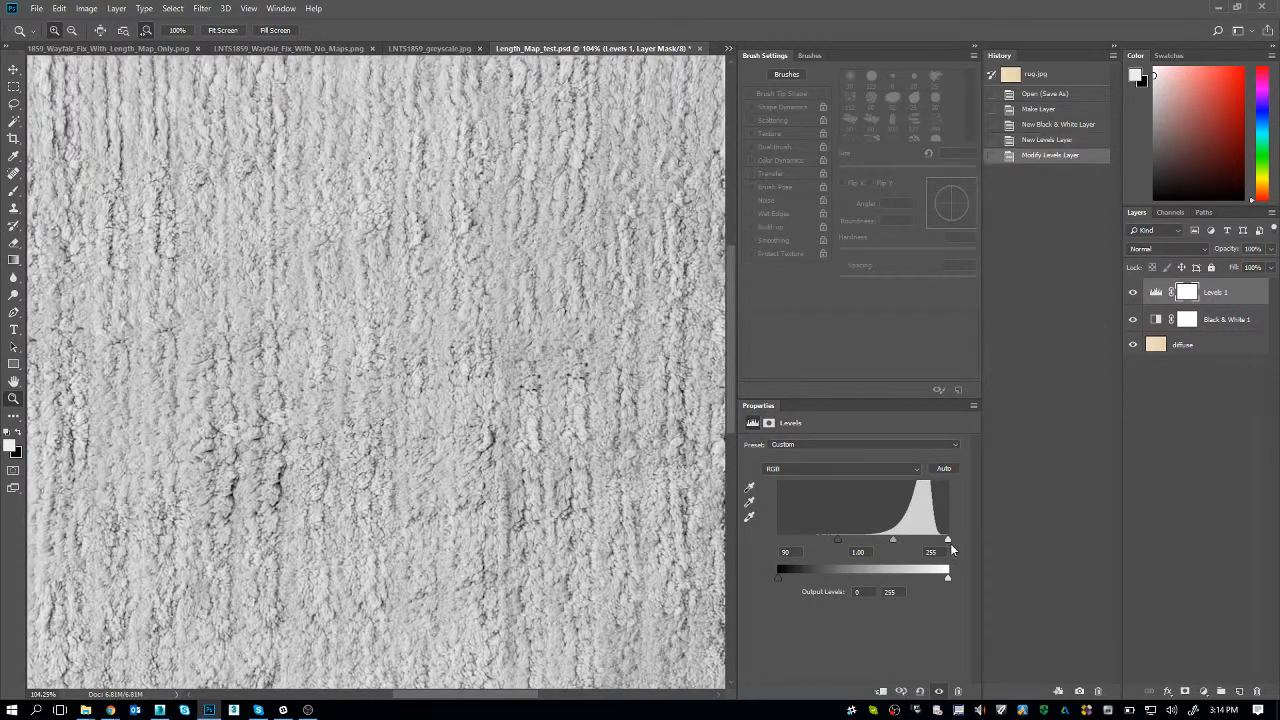
pyautogui.moveTo(944, 541); pyautogui.dragTo(899, 546)
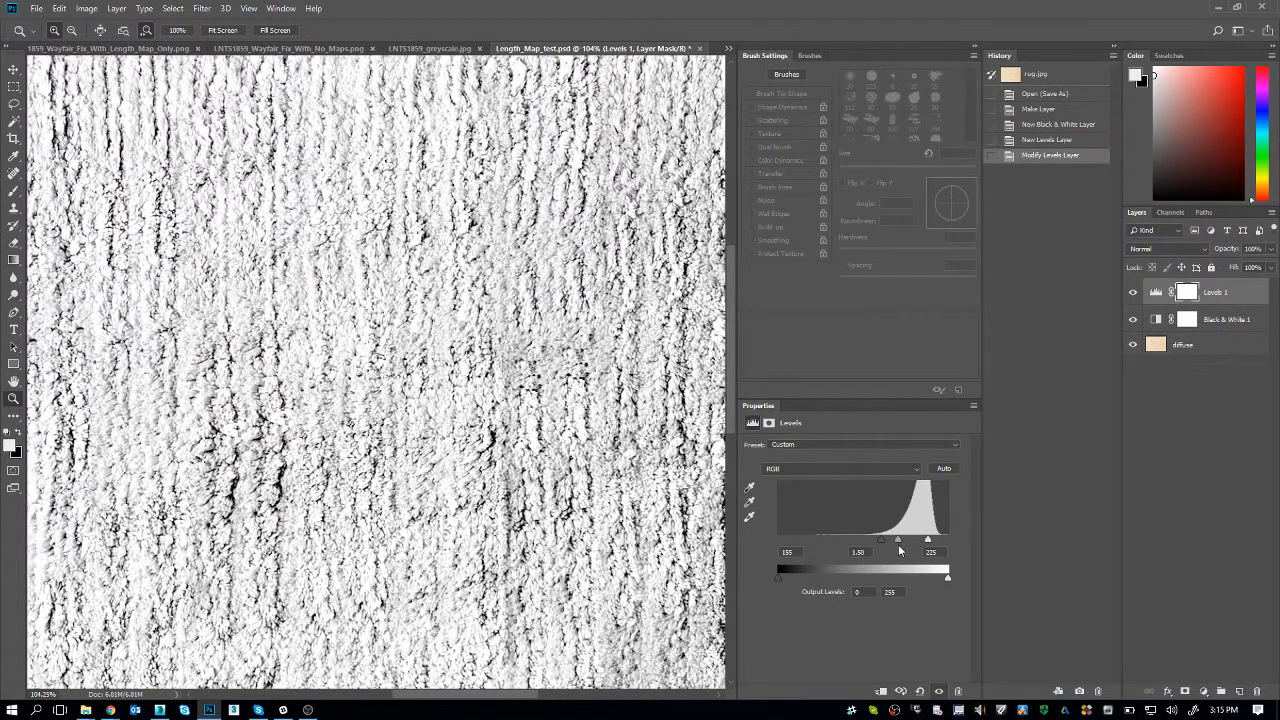
pyautogui.moveTo(899, 549); pyautogui.dragTo(923, 545)
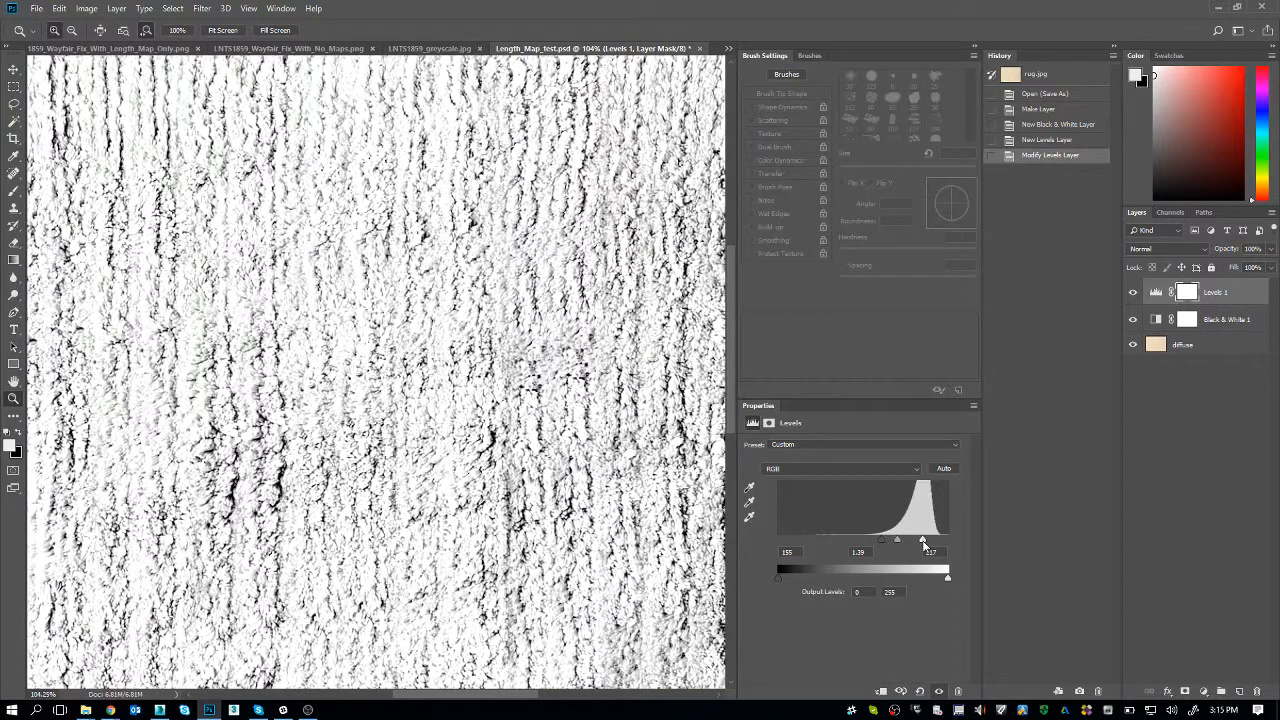
# - Compare the whole Length_Map_test image with LNTS1859_greyscale.jpg, and inspect the contrast of the new map up close
pyautogui.hotkey('ctrl', '1')
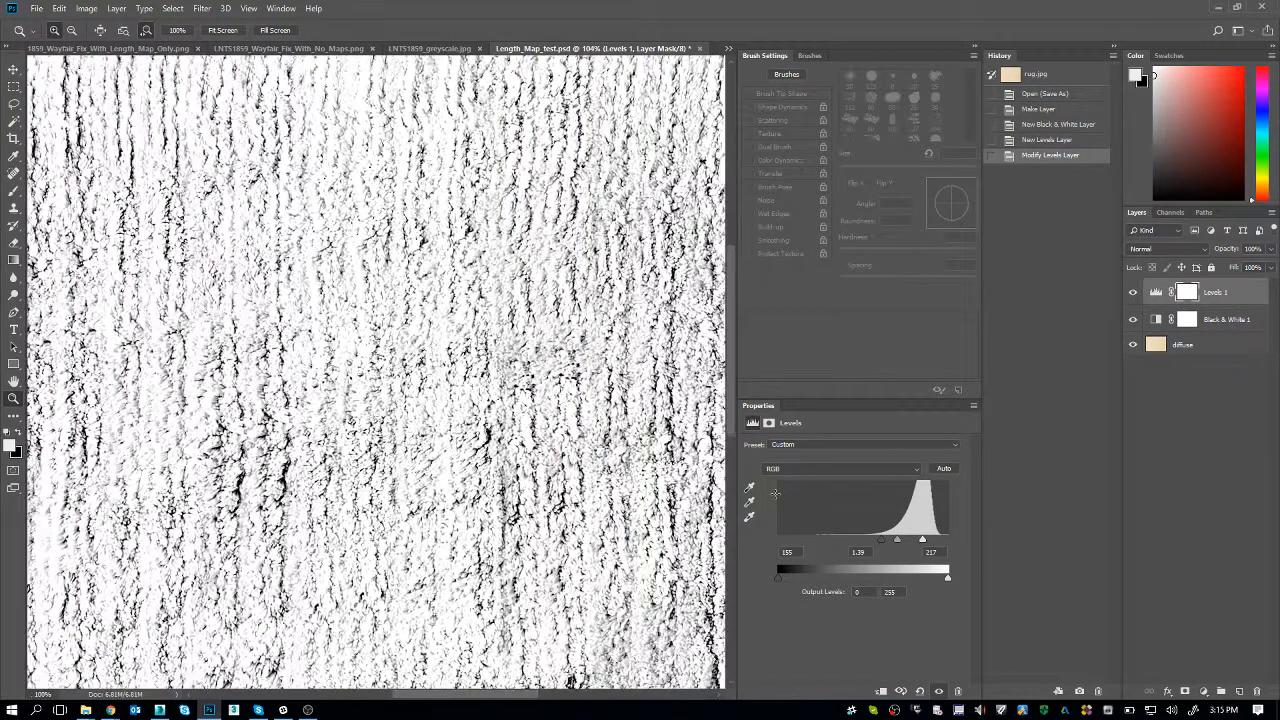
pyautogui.hotkey('ctrl', '-')
pyautogui.hotkey('ctrl', '-')
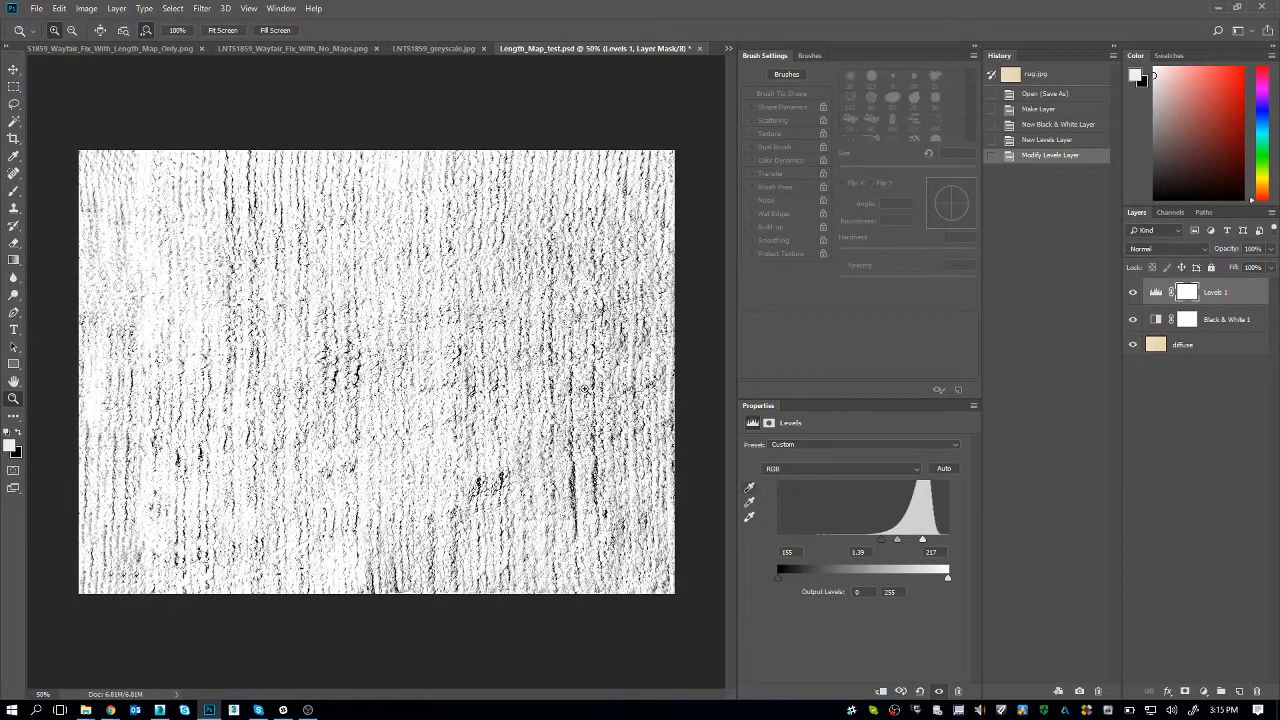
pyautogui.hotkey('ctrl', 'shift', 'Tab')
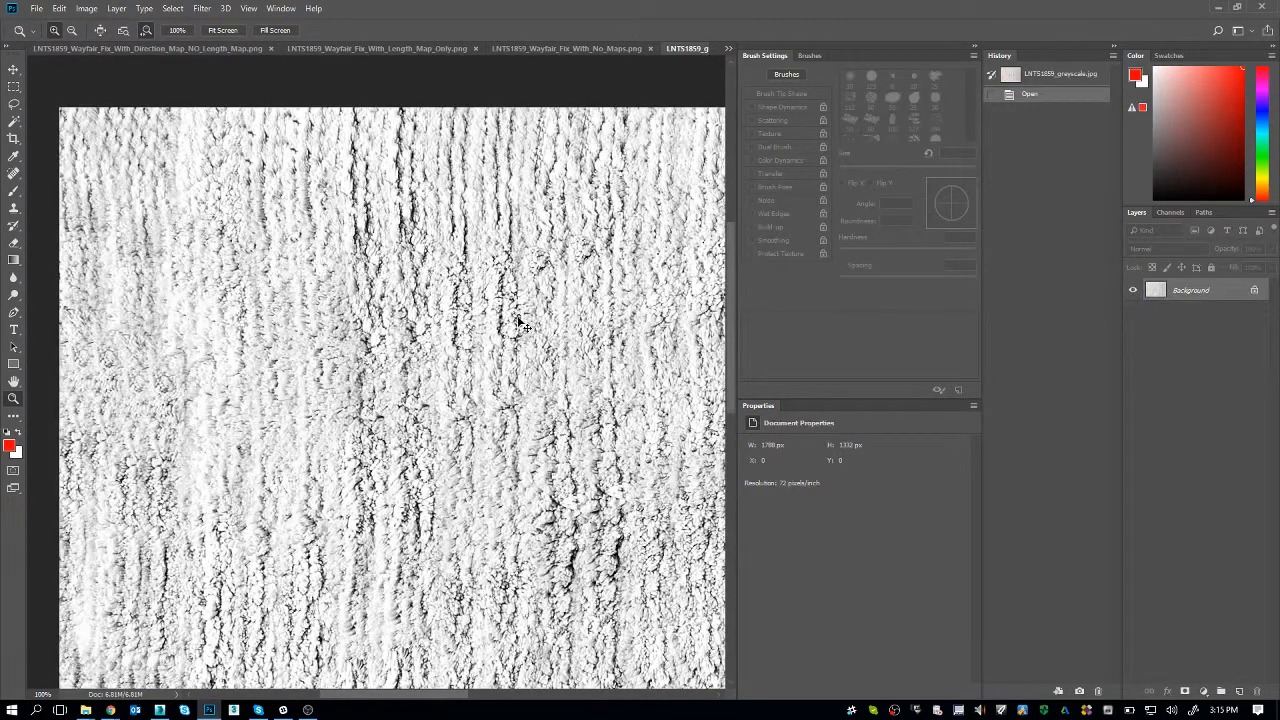
pyautogui.hotkey('ctrl', '0')
pyautogui.hotkey('ctrl', 'Tab')
pyautogui.hotkey('ctrl', '0')
pyautogui.hotkey('ctrl', 'shift', 'Tab')
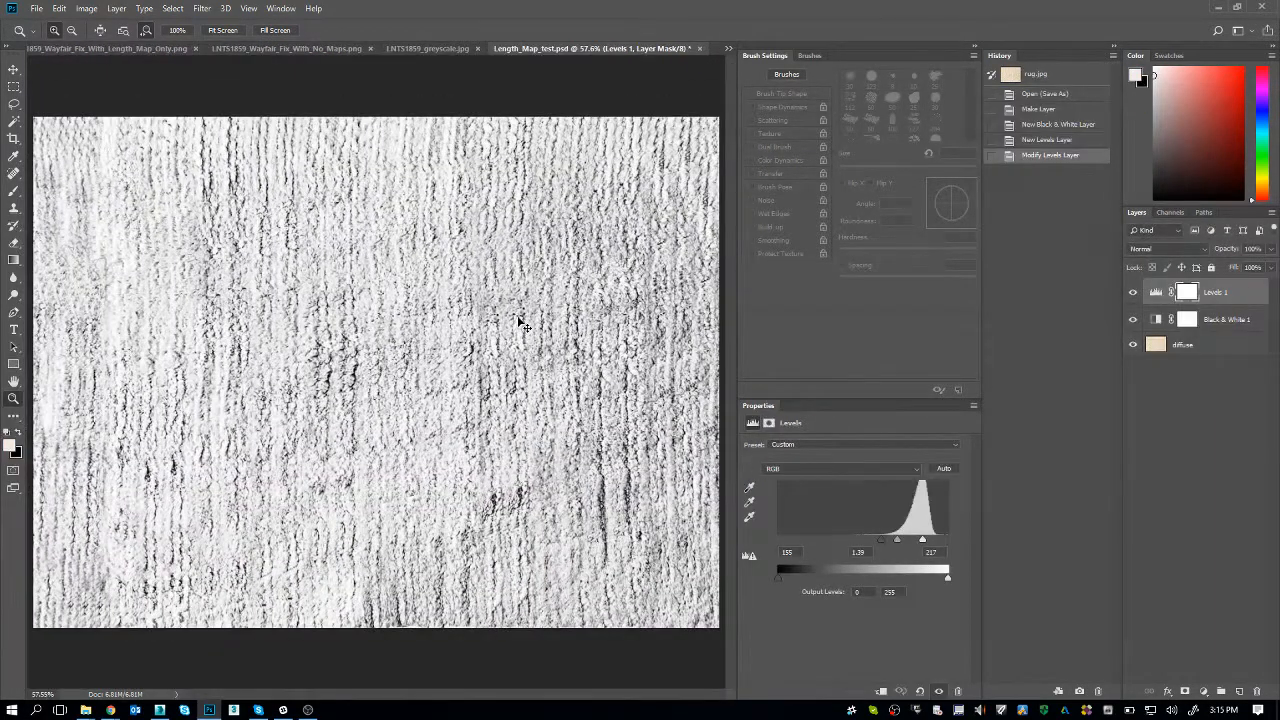
pyautogui.hotkey('ctrl', 'Tab')
pyautogui.hotkey('ctrl', 'shift', 'Tab')
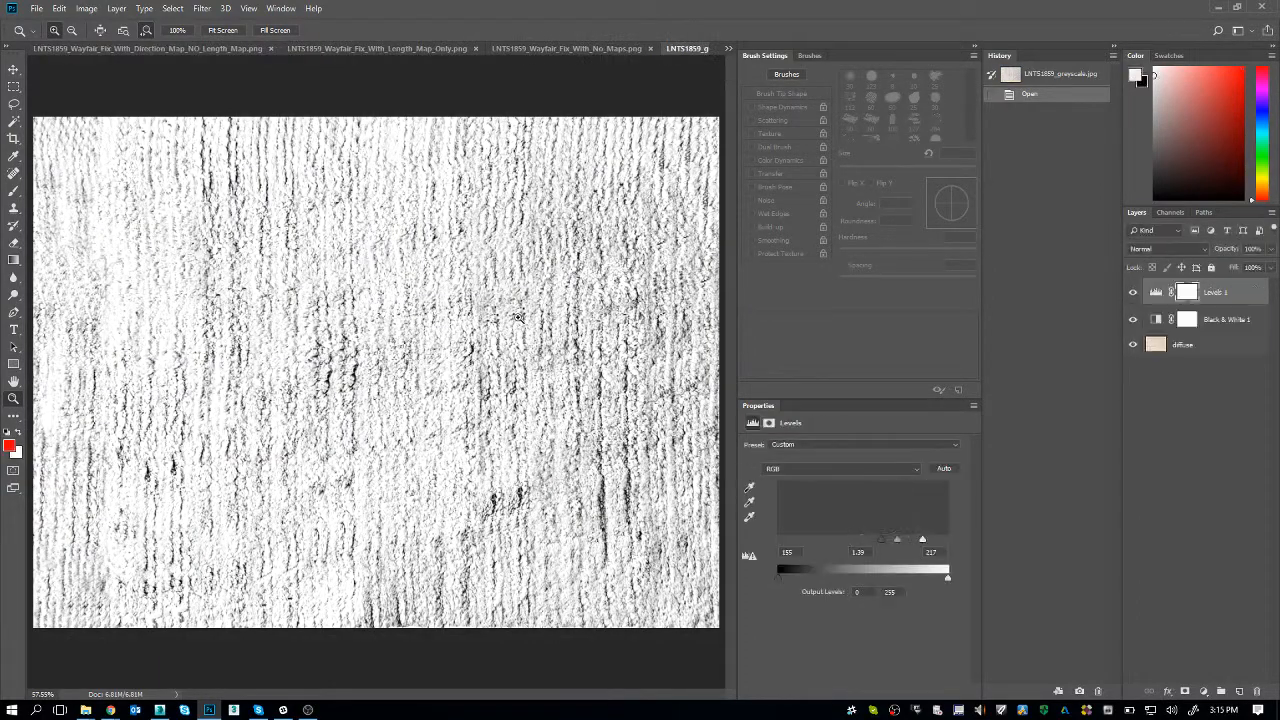
pyautogui.hotkey('ctrl', 'Tab')
pyautogui.moveTo(517, 317); pyautogui.dragTo(511, 341)
pyautogui.moveTo(475, 399); pyautogui.dragTo(476, 399)
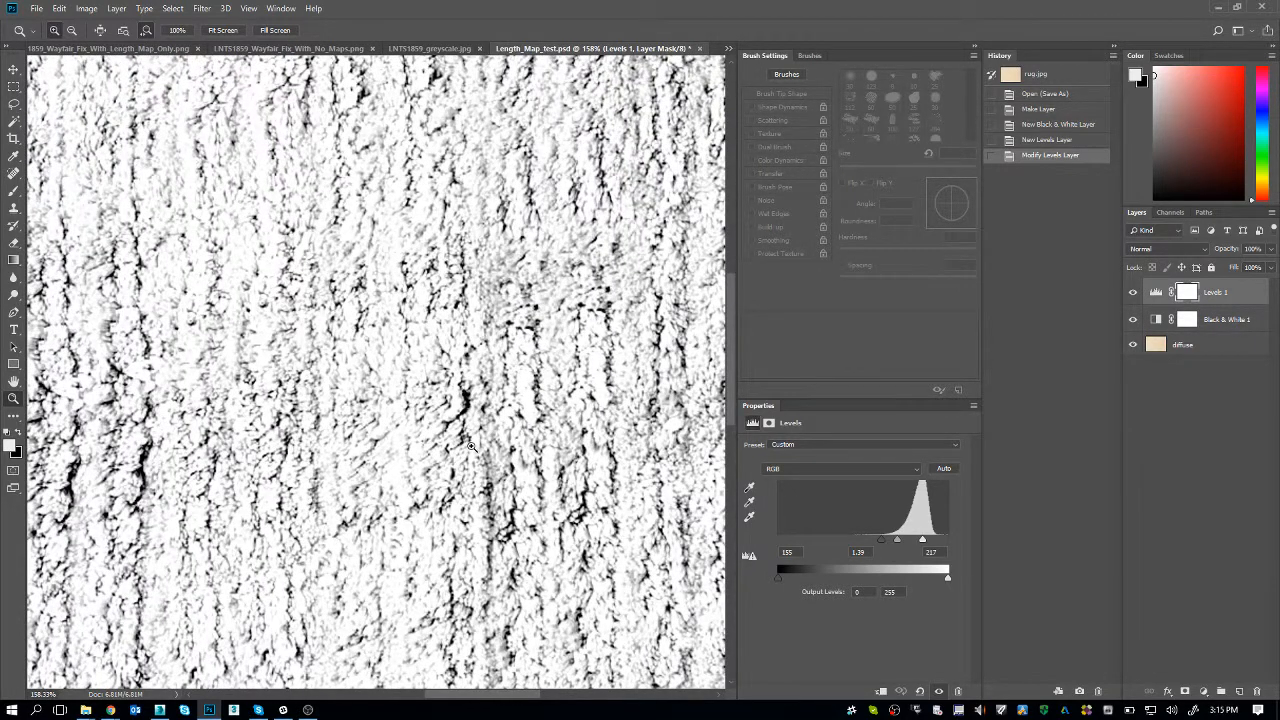
# - Look through the open windows for the rug's reference image and close the browser window showing the desk reference
pyautogui.hotkey('alt', 'Tab')
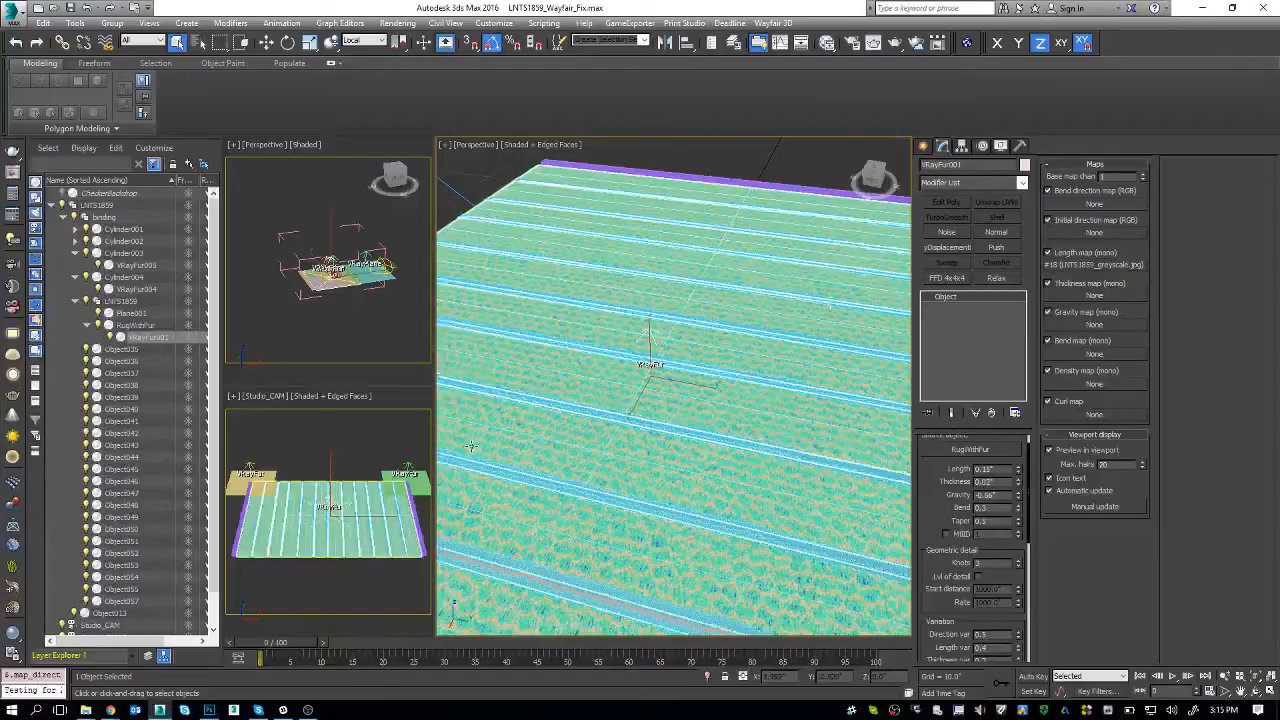
pyautogui.hotkey('alt', 'Tab')
pyautogui.hotkey('alt', 'Tab')
pyautogui.press('Tab')
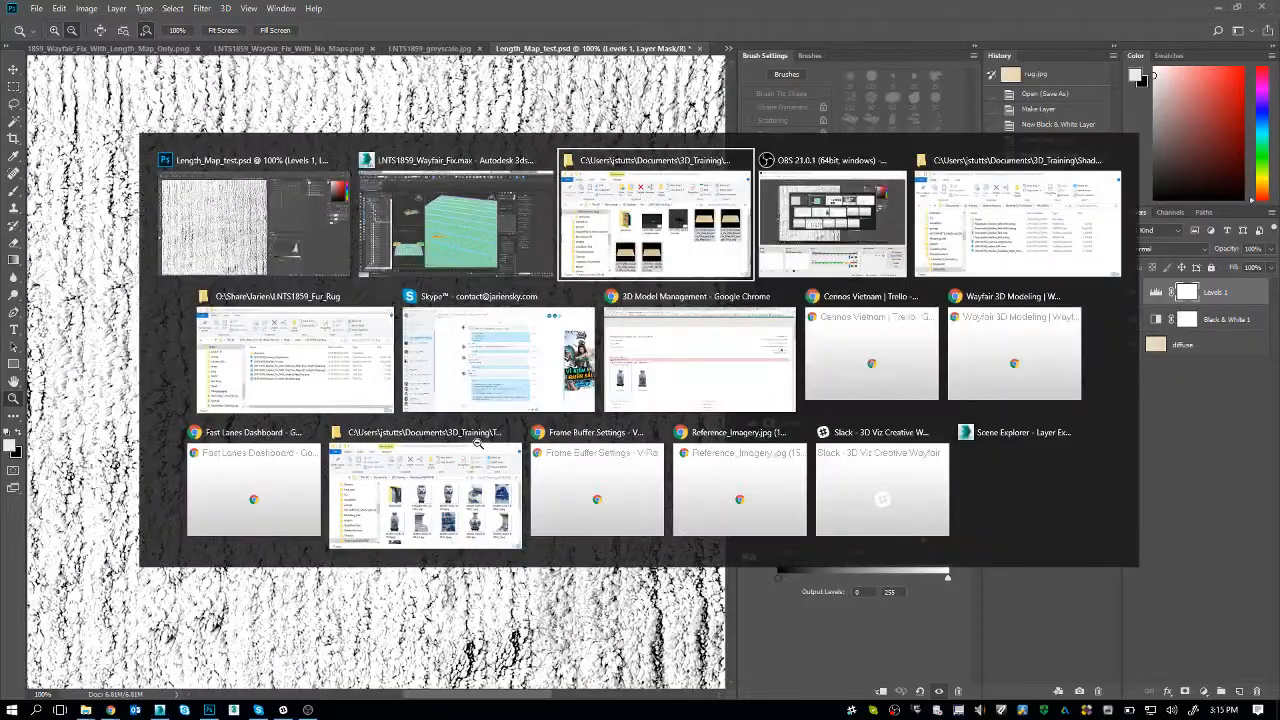
pyautogui.press('Tab')
pyautogui.press('Tab')
pyautogui.press('Tab')
pyautogui.press('Tab')
pyautogui.press('Tab')
pyautogui.press('Tab')
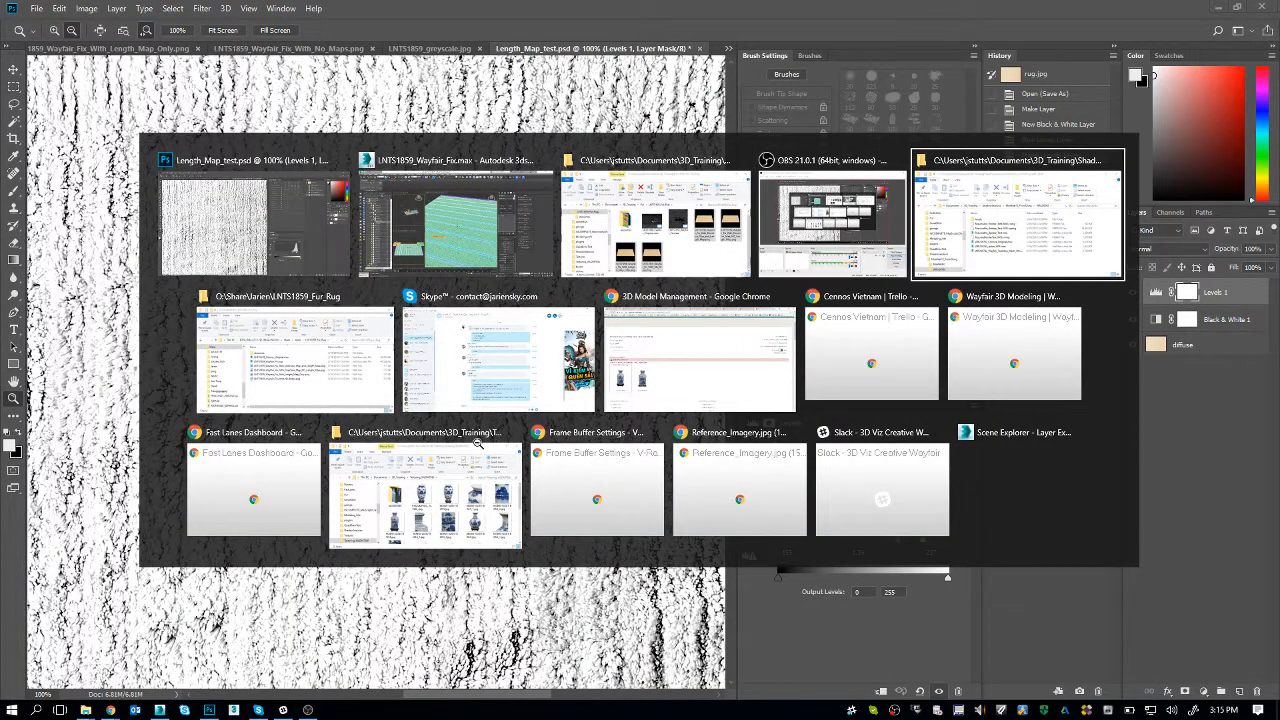
pyautogui.press('Tab')
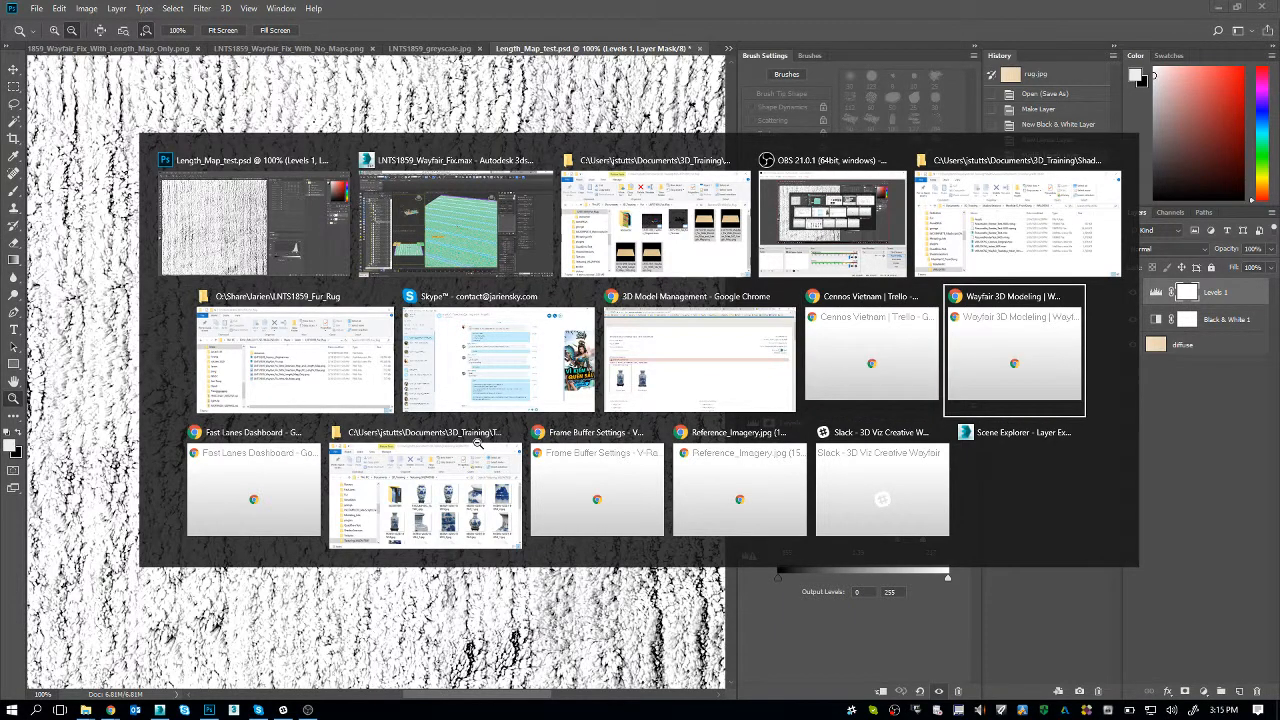
pyautogui.press('Tab')
pyautogui.press('Tab')
pyautogui.press('Tab')
pyautogui.press('Tab')
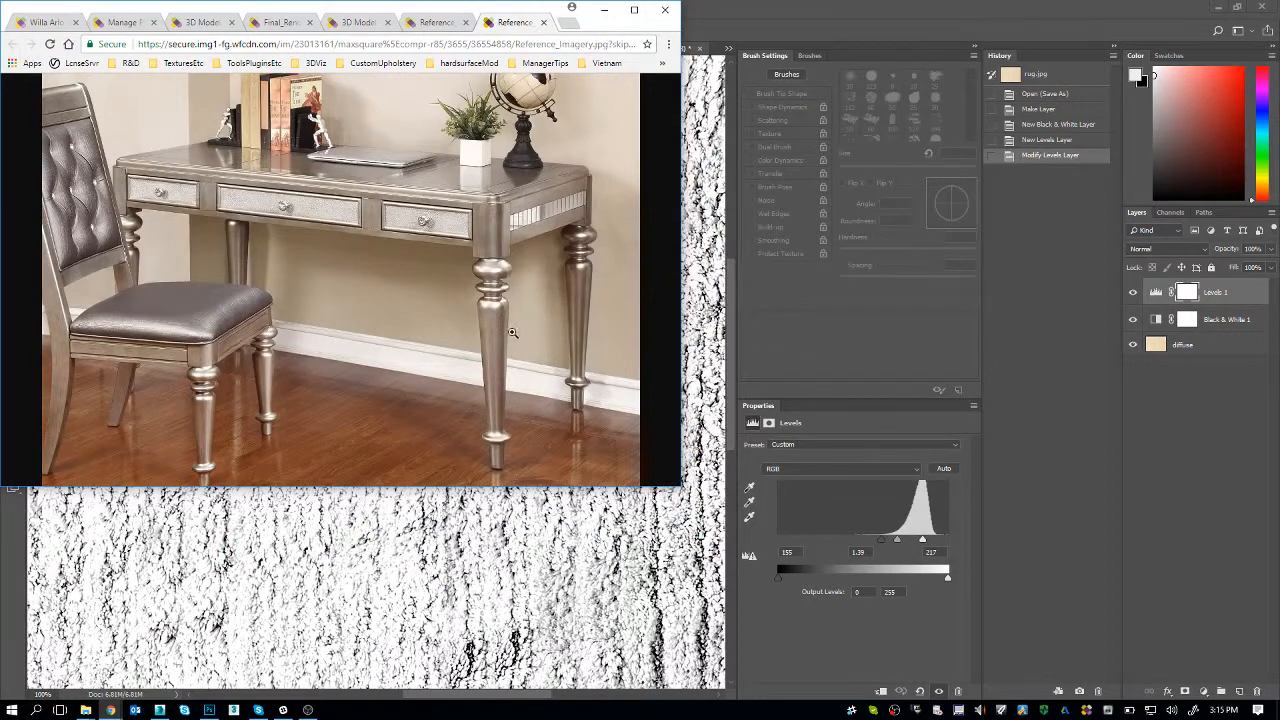
pyautogui.click(665, 10)
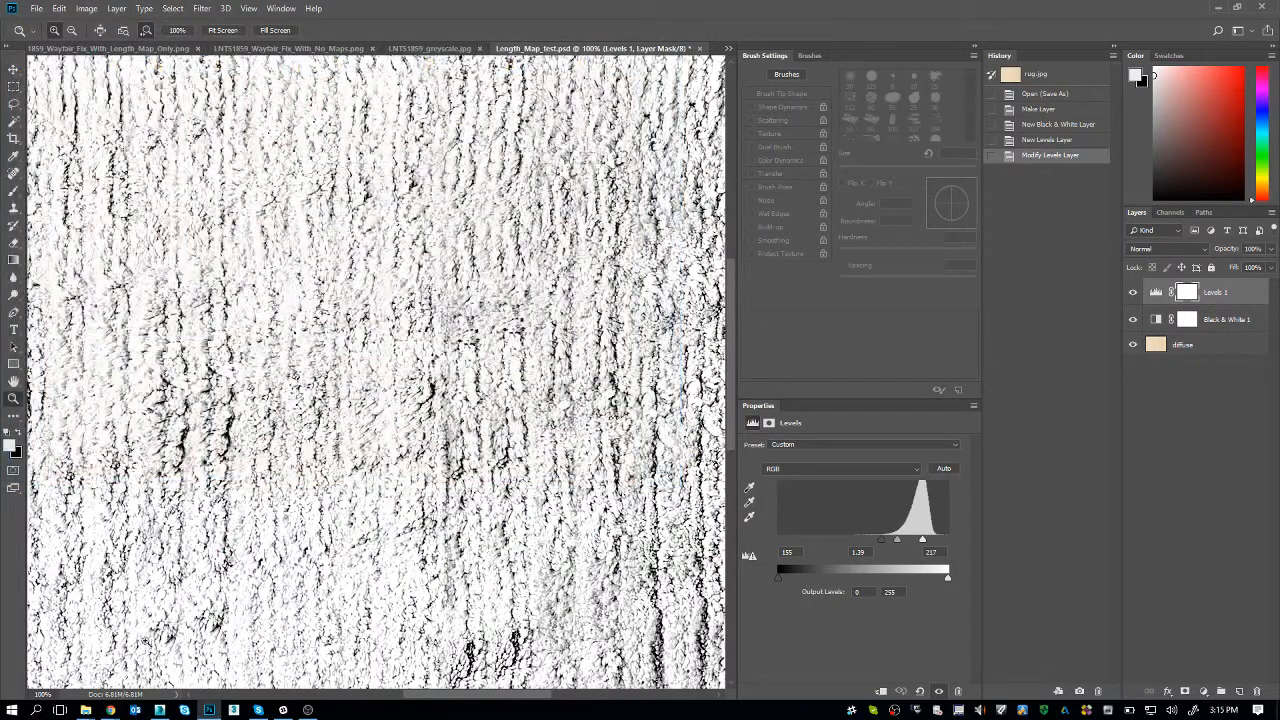
# - Switch to the Fast Lanes browser window and examine the rug's pile and ribs in Reference_Imagery.jpg at full size
pyautogui.moveTo(110, 710)
pyautogui.click(504, 658)
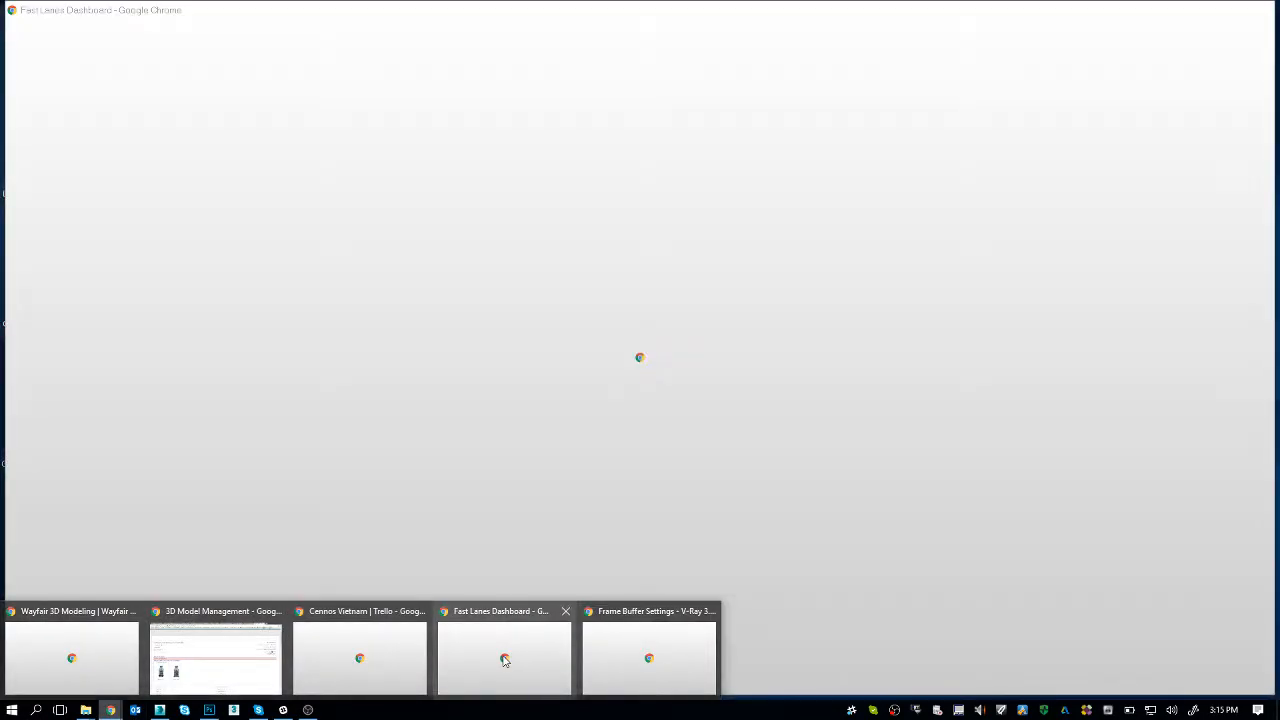
pyautogui.scroll(-1, 368, 375)
pyautogui.hotkey('ctrl', 'Tab')
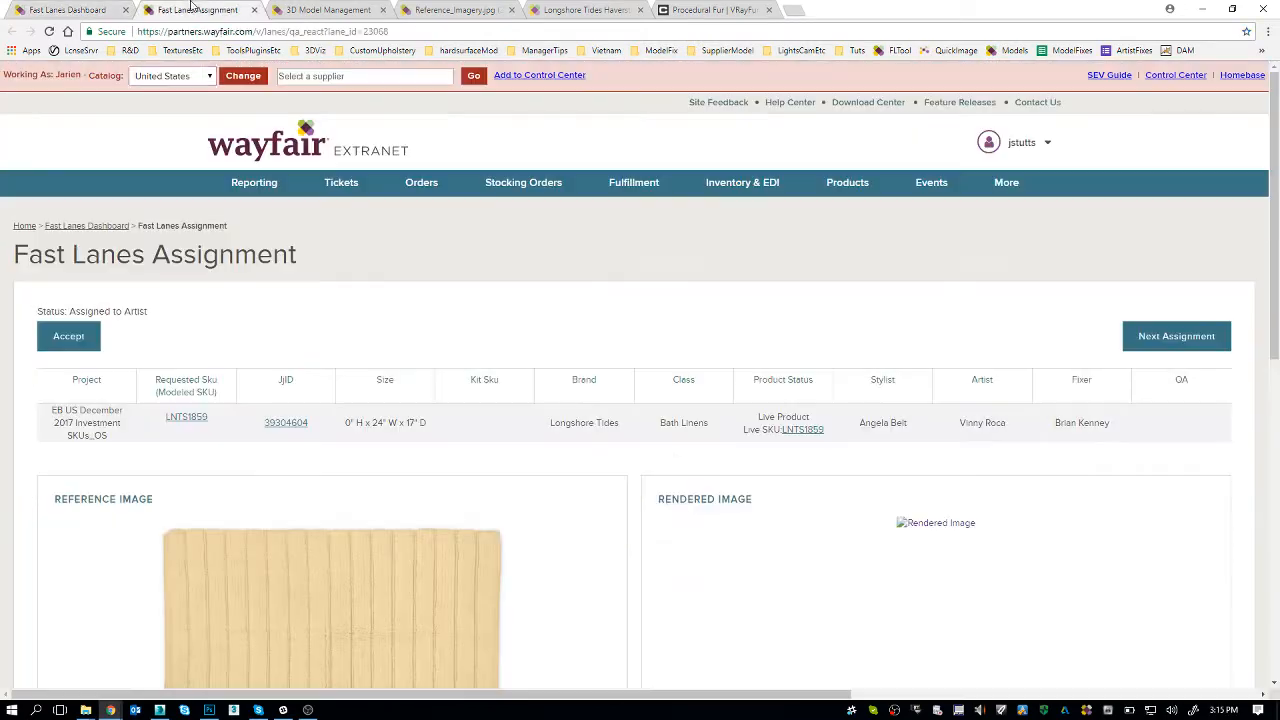
pyautogui.click(366, 8)
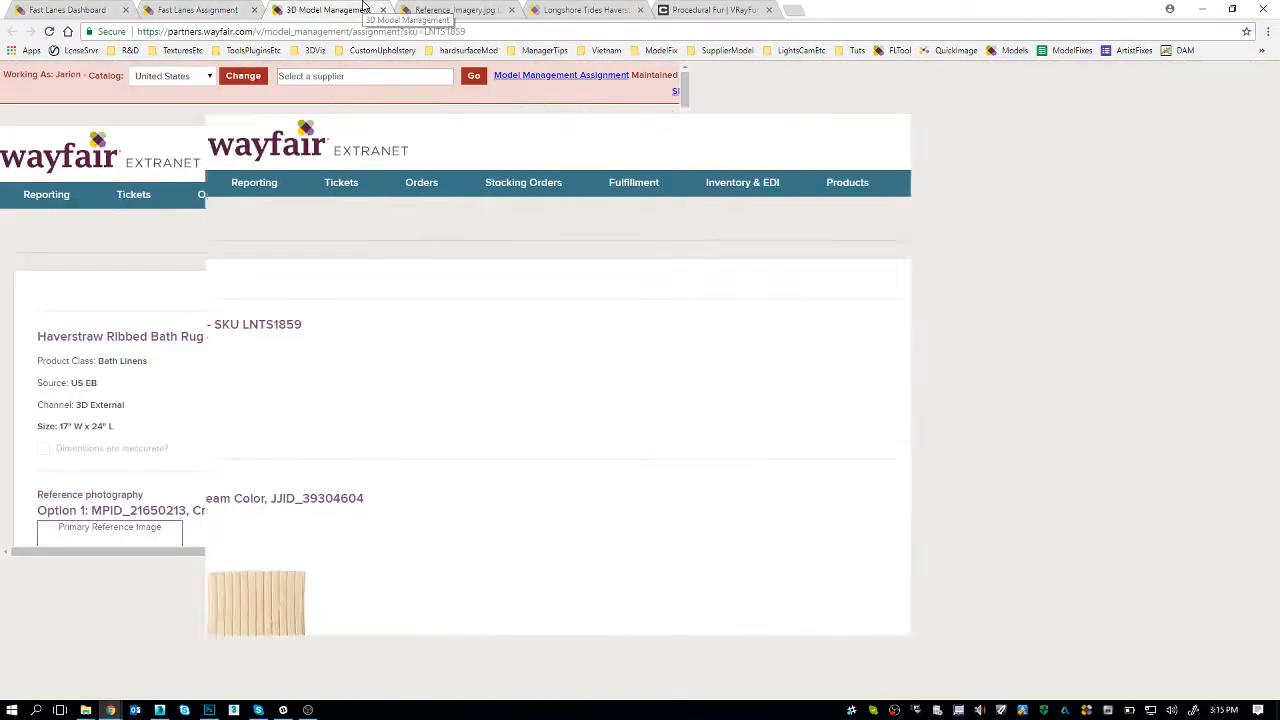
pyautogui.click(448, 8)
pyautogui.click(552, 340)
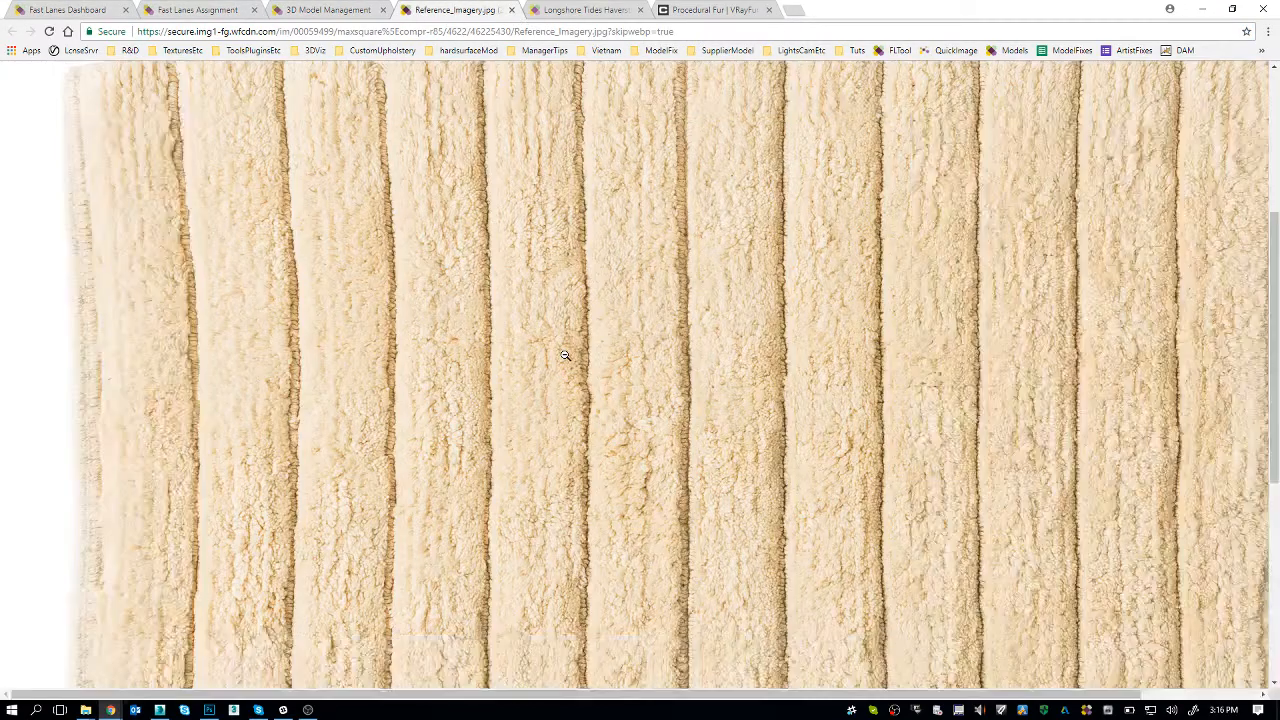
pyautogui.scroll(3, 565, 355)
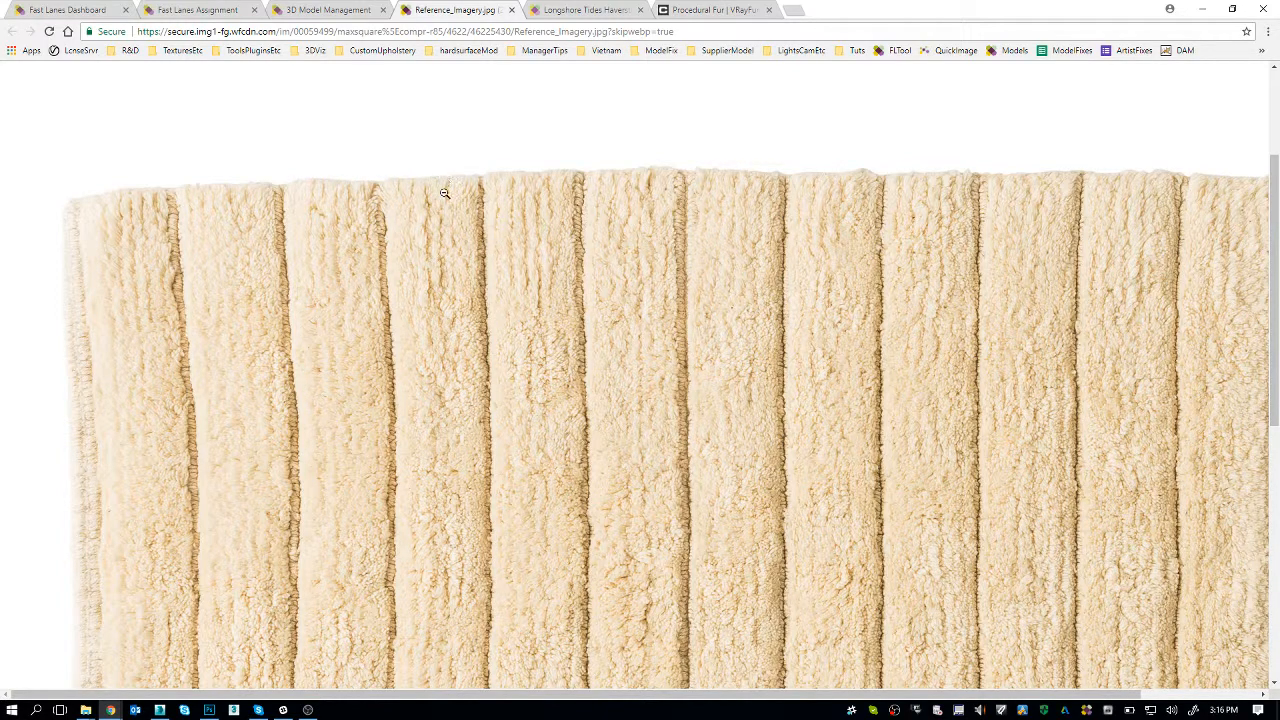
# - Review Length_Map_test in Photoshop against the reference photo, and switch to 3ds Max to inspect the rug's fur strips
pyautogui.hotkey('alt', 'Tab')
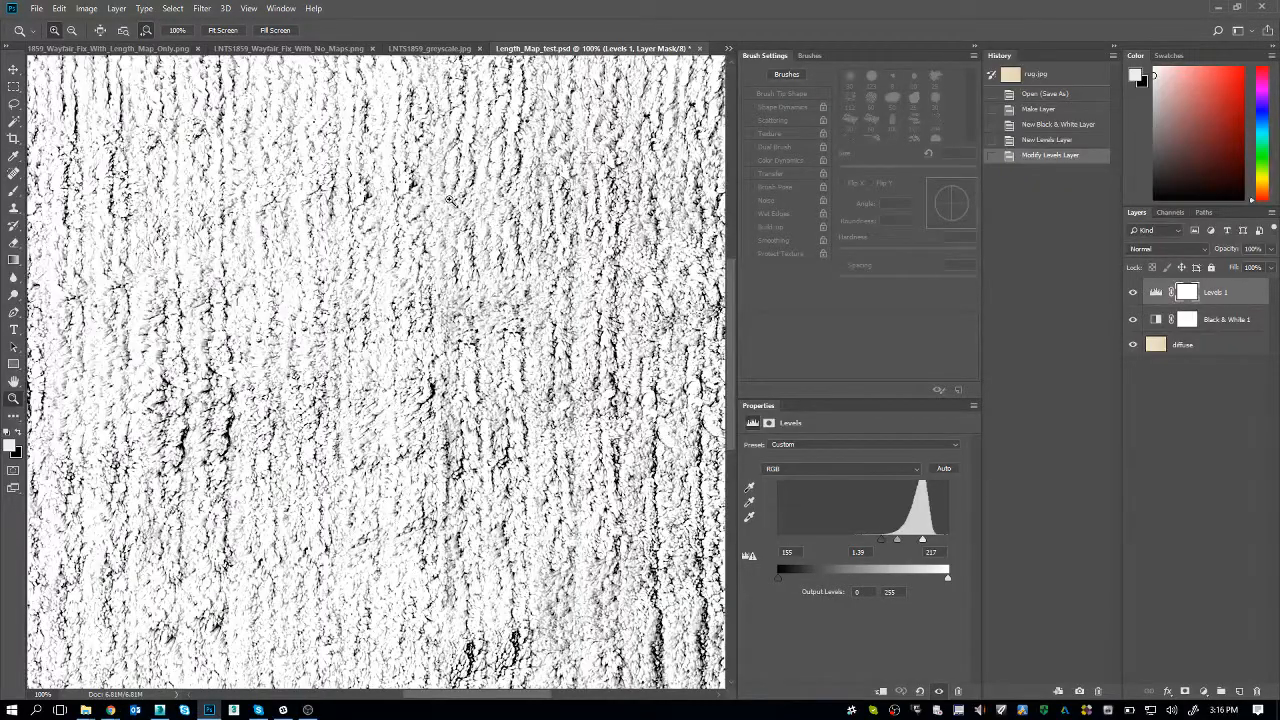
pyautogui.click(449, 200)
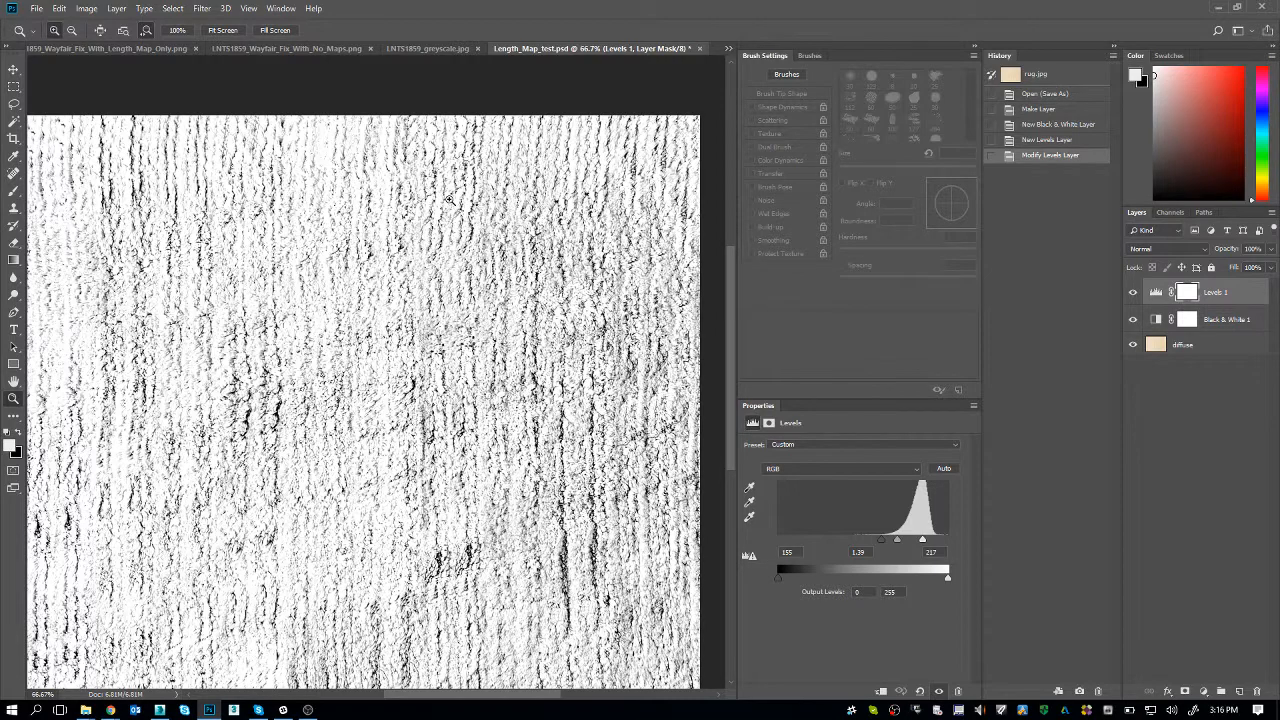
pyautogui.hotkey('alt', 'Tab')
pyautogui.hotkey('alt', 'Tab')
pyautogui.hotkey('alt', 'Tab')
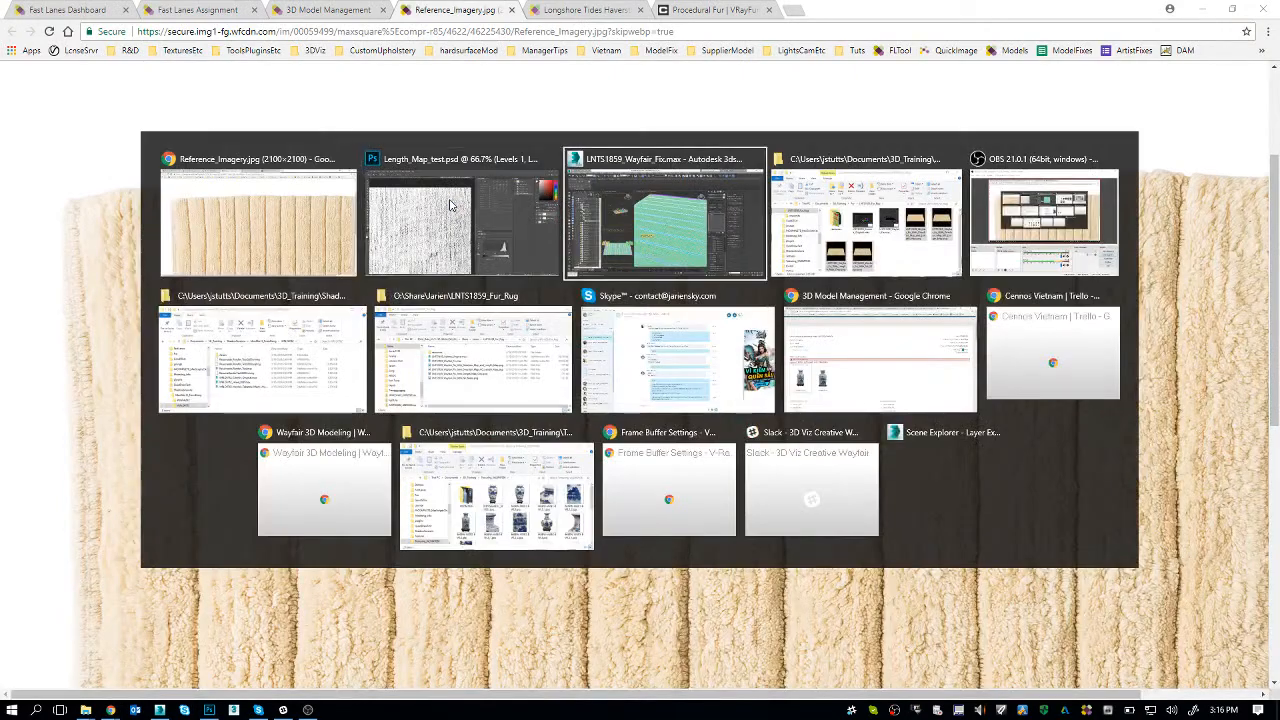
pyautogui.hotkey('alt', 'Tab')
pyautogui.hotkey('alt', 'Tab')
pyautogui.hotkey('alt', 'shift', 'Tab')
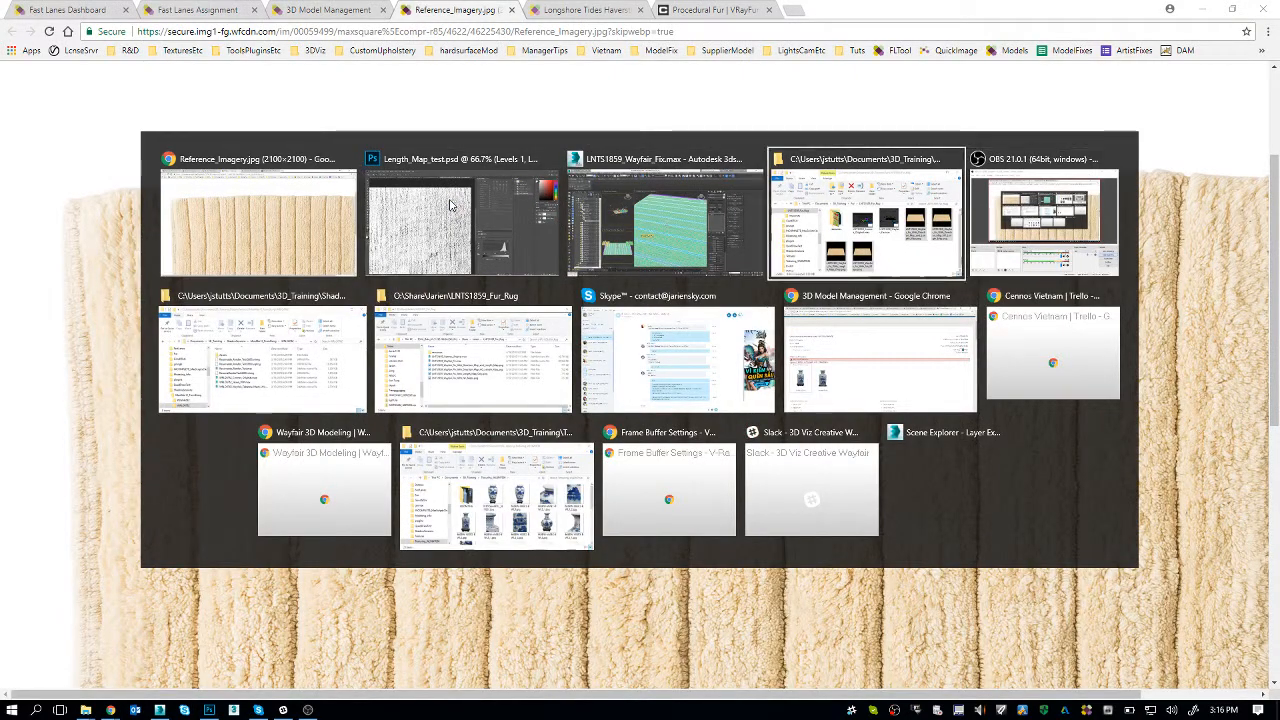
pyautogui.hotkey('alt', 'shift', 'Tab')
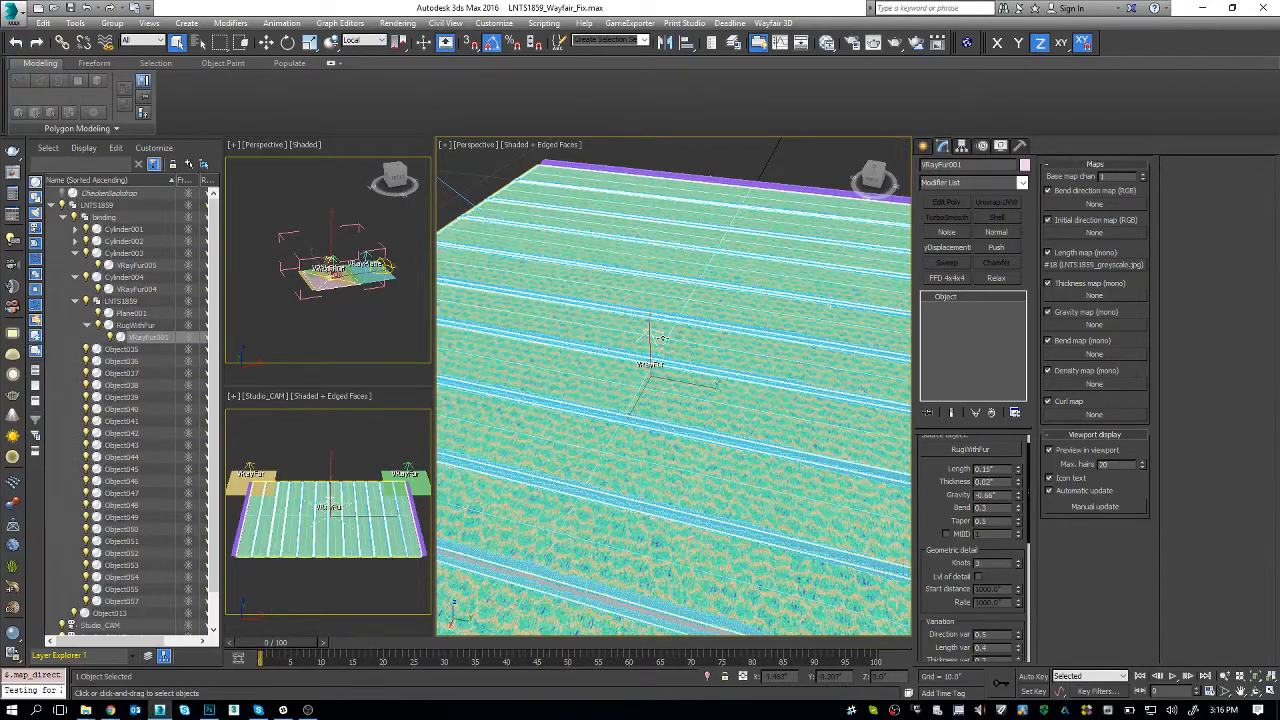
pyautogui.moveTo(740, 401); pyautogui.dragTo(655, 397)
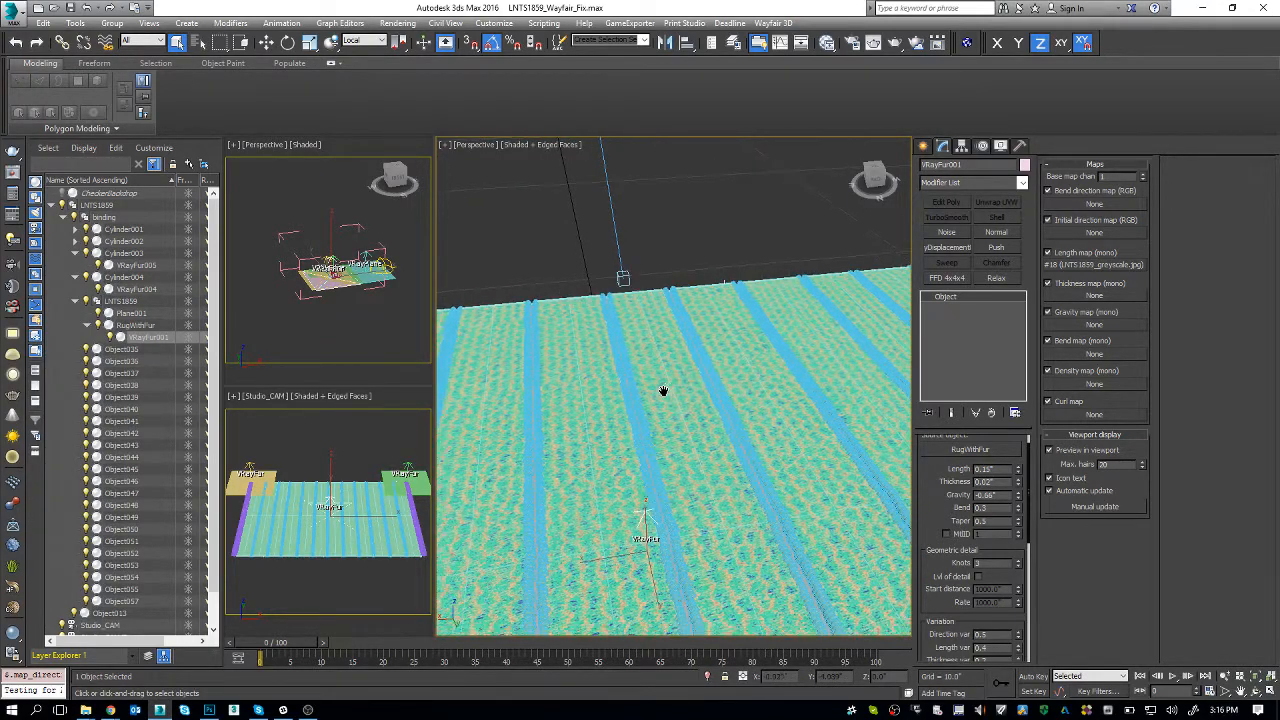
# - Add a Bitmap map to the main view of the Slate Material Editor and browse to the LNTS1859_Fur_Rug resources folder
pyautogui.press('m')
pyautogui.moveTo(353, 274); pyautogui.dragTo(359, 332)
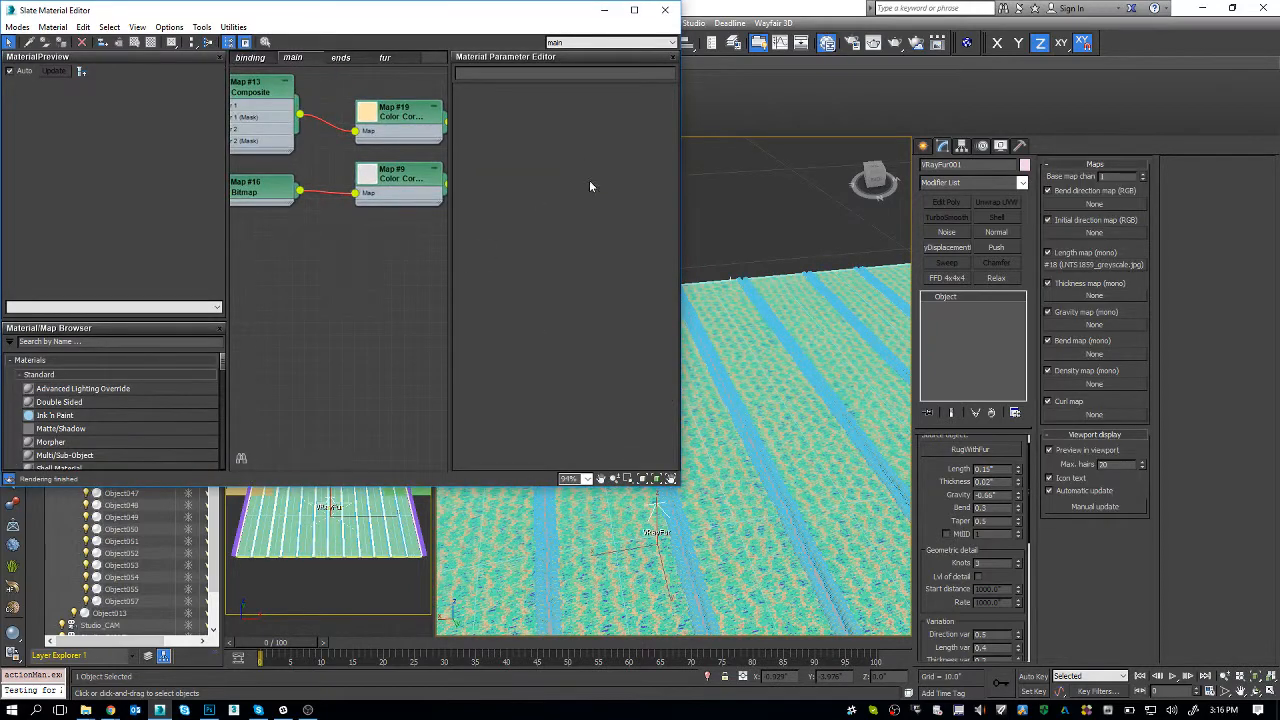
pyautogui.moveTo(680, 486); pyautogui.dragTo(818, 534)
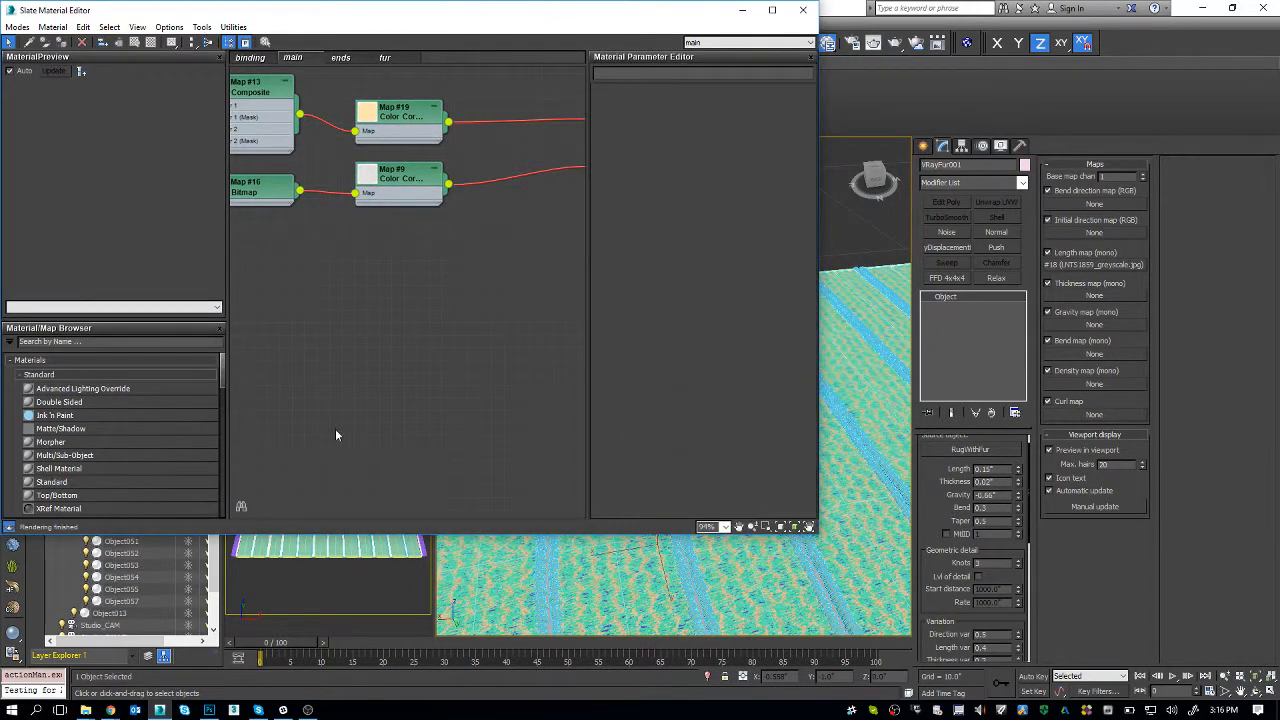
pyautogui.click(129, 342)
pyautogui.write('bitma')
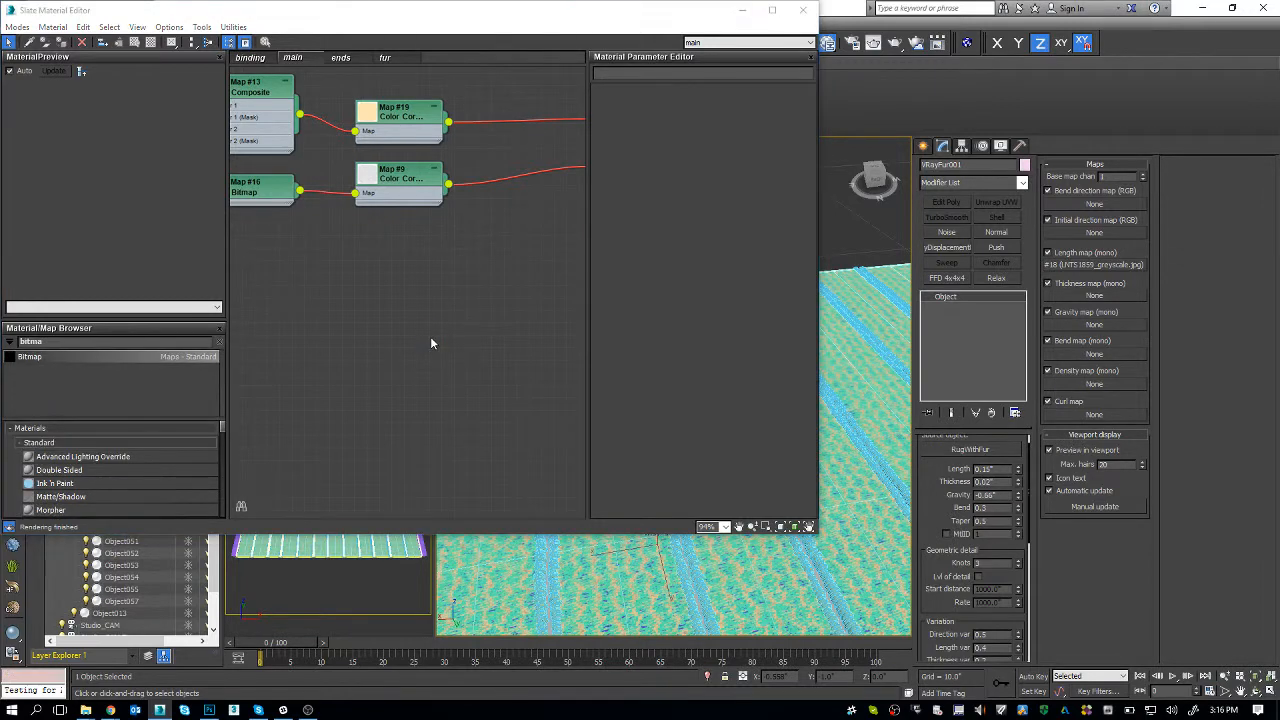
pyautogui.moveTo(30, 357); pyautogui.dragTo(431, 343)
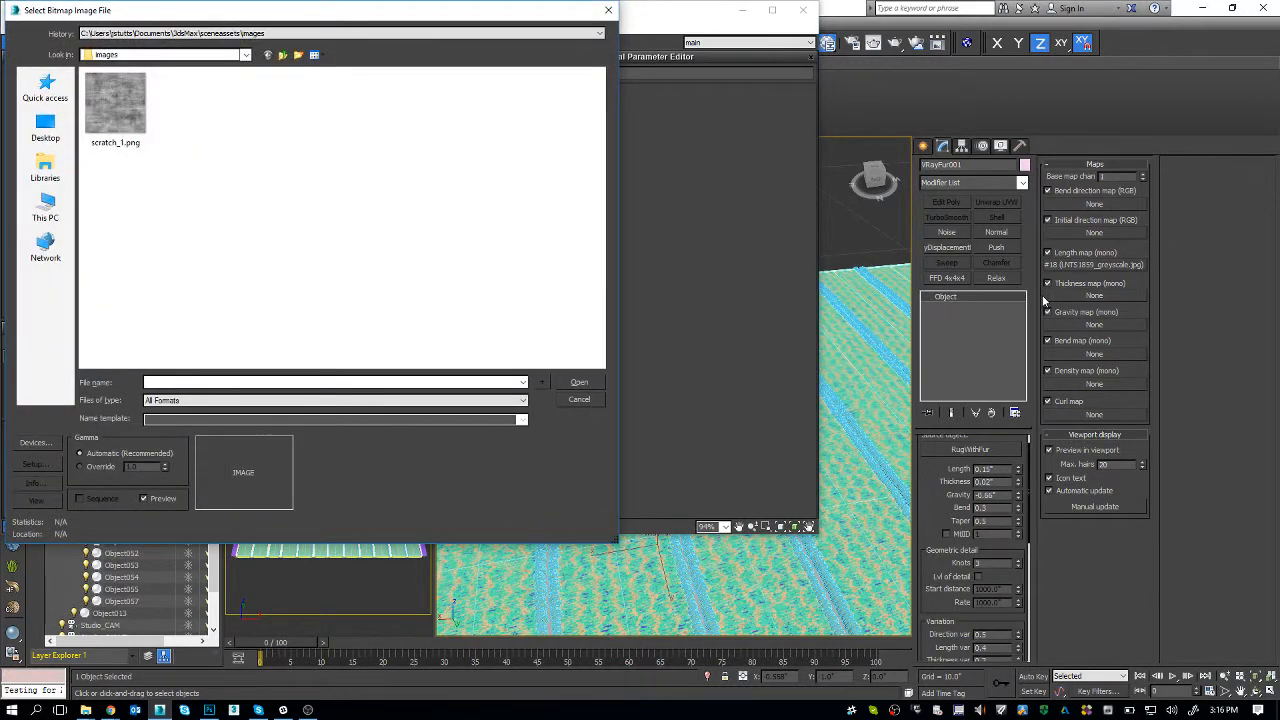
pyautogui.click(287, 35)
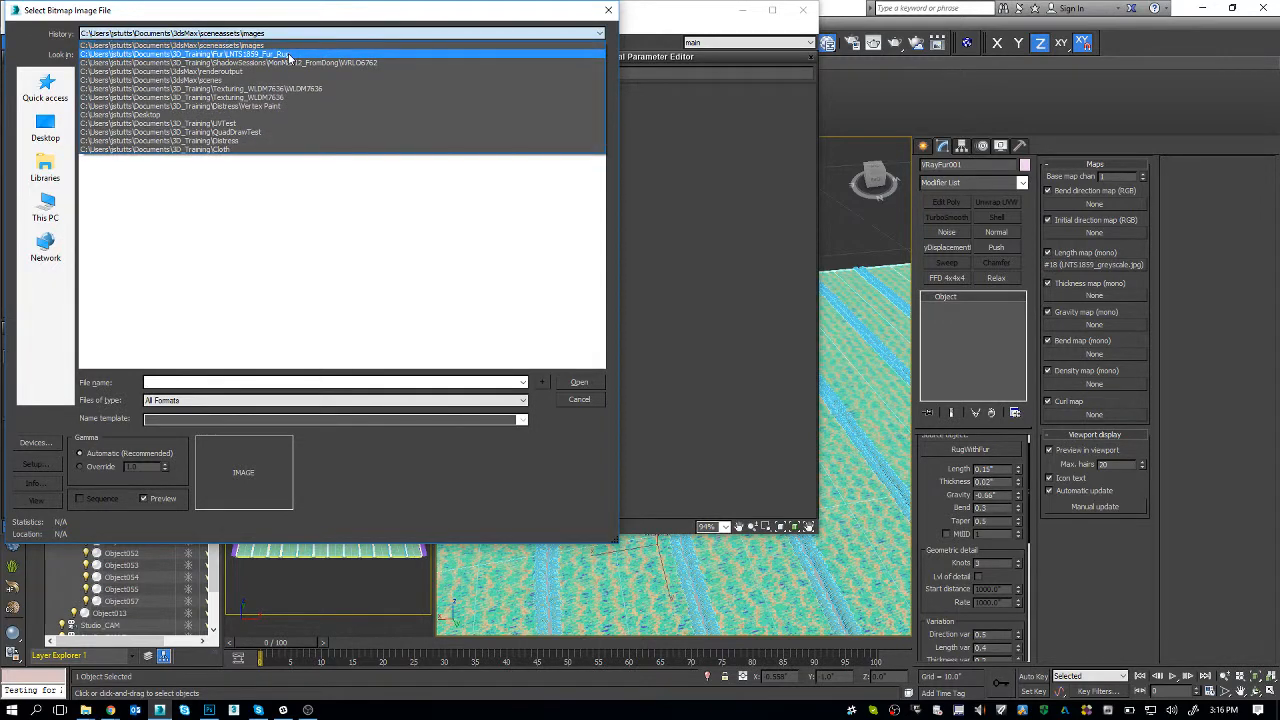
pyautogui.click(289, 55)
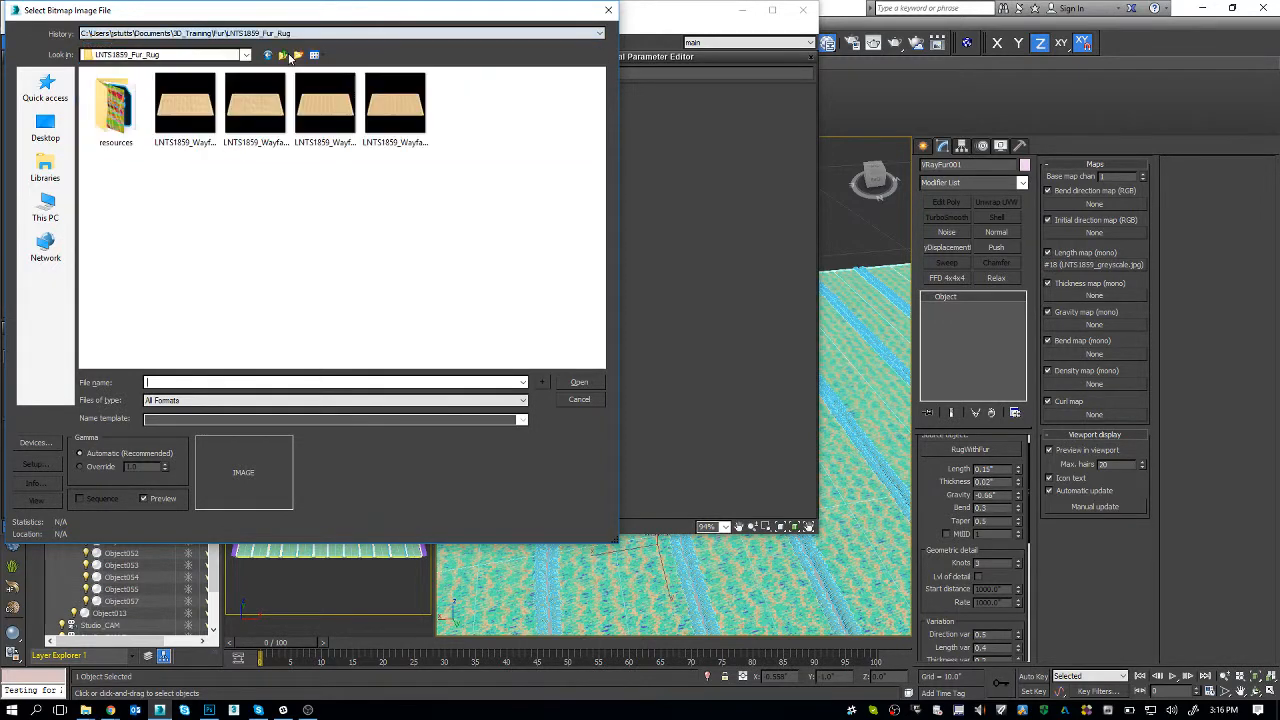
pyautogui.doubleClick(110, 130)
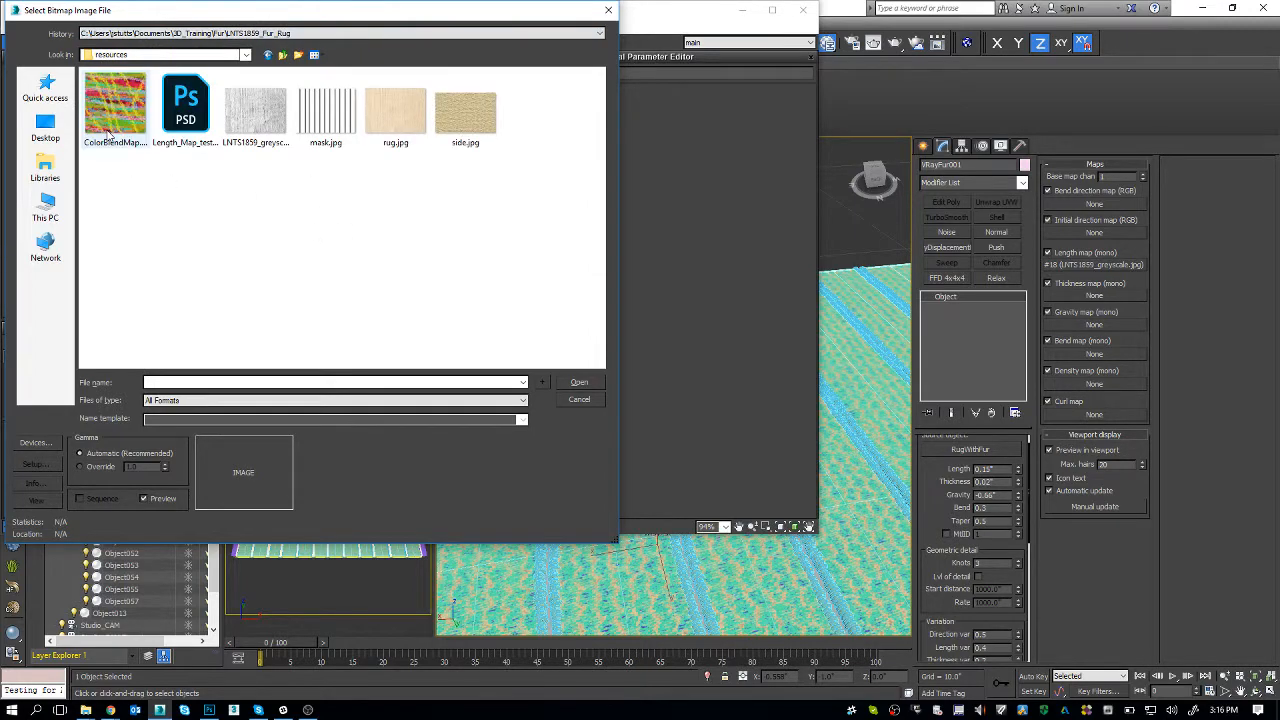
# - Switch to Photoshop and save the length map as a PNG copy named Length_Map_test.png in the resources folder
pyautogui.hotkey('alt', 'Tab')
pyautogui.hotkey('alt', 'Tab')
pyautogui.hotkey('alt', 'Tab')
pyautogui.press('Tab')
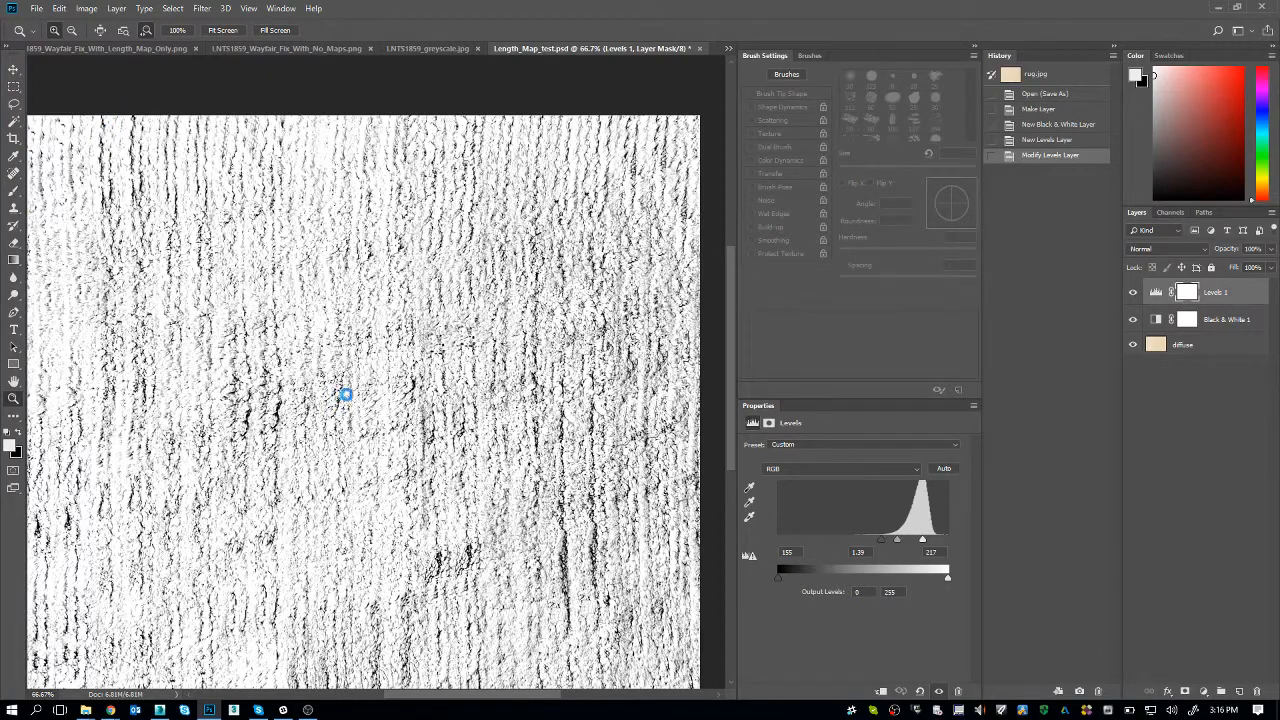
pyautogui.hotkey('ctrl', 'shift', 's')
pyautogui.click(254, 463)
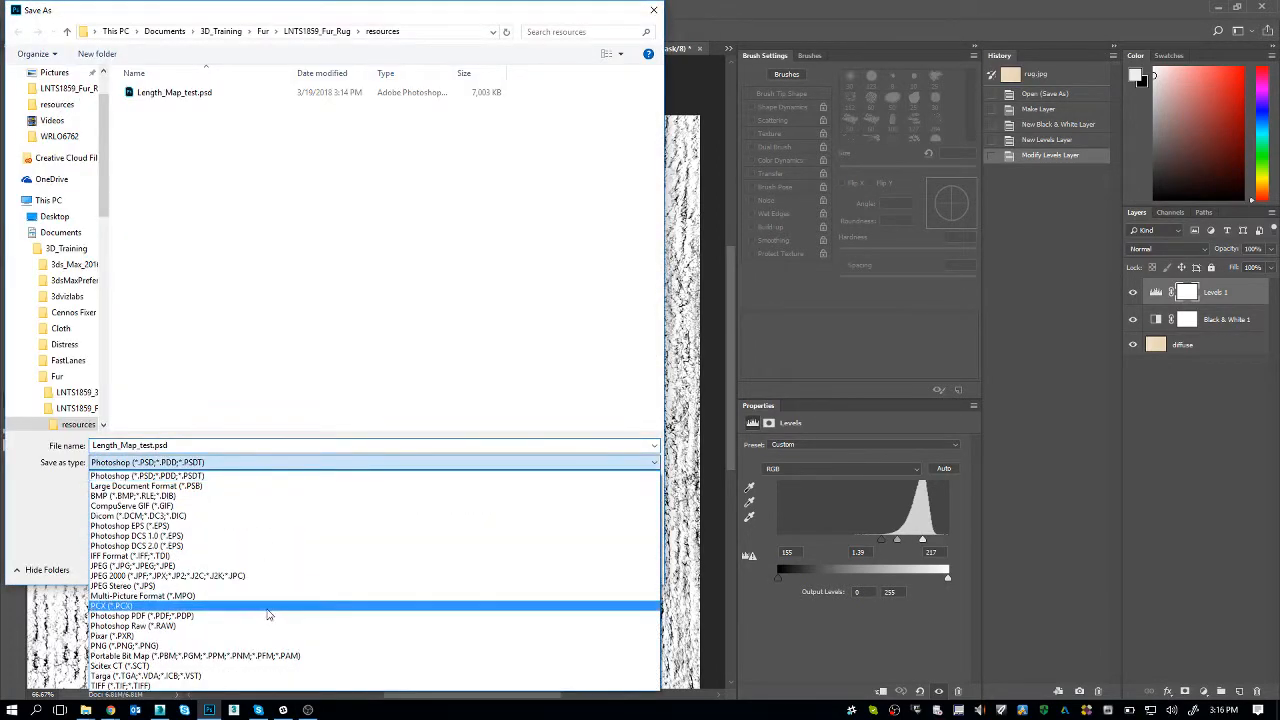
pyautogui.click(268, 646)
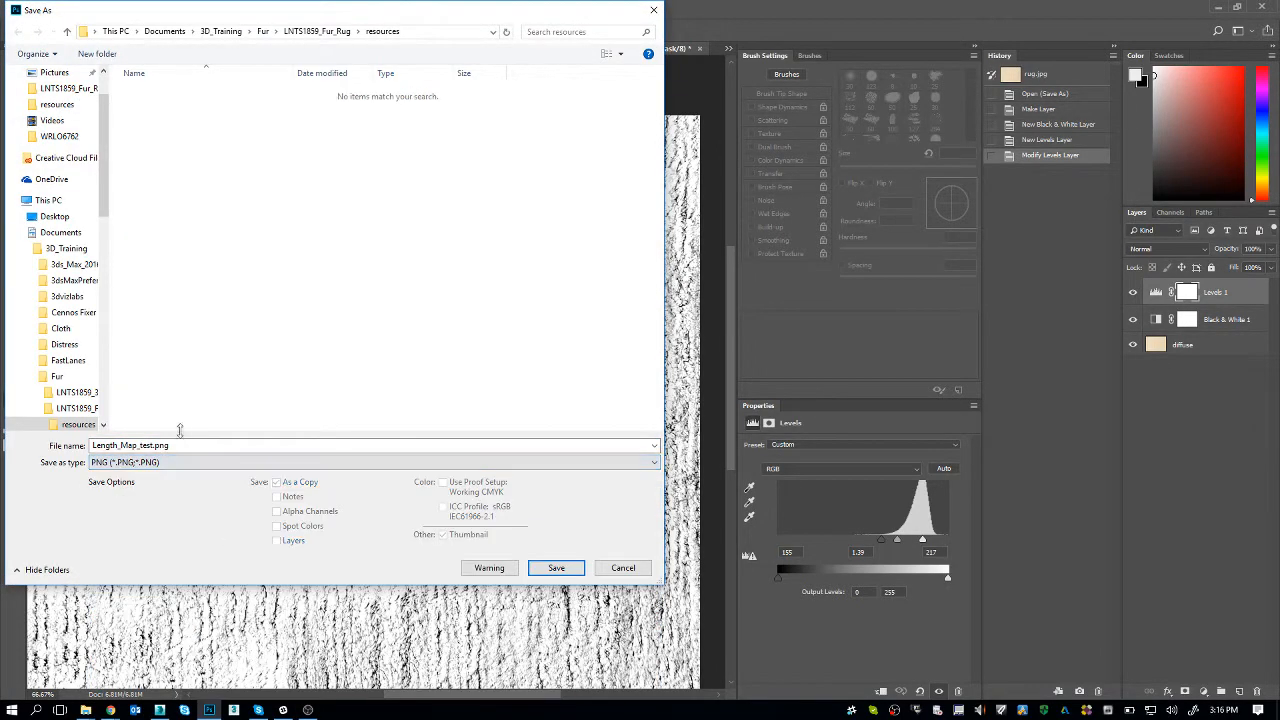
pyautogui.click(557, 568)
pyautogui.click(730, 214)
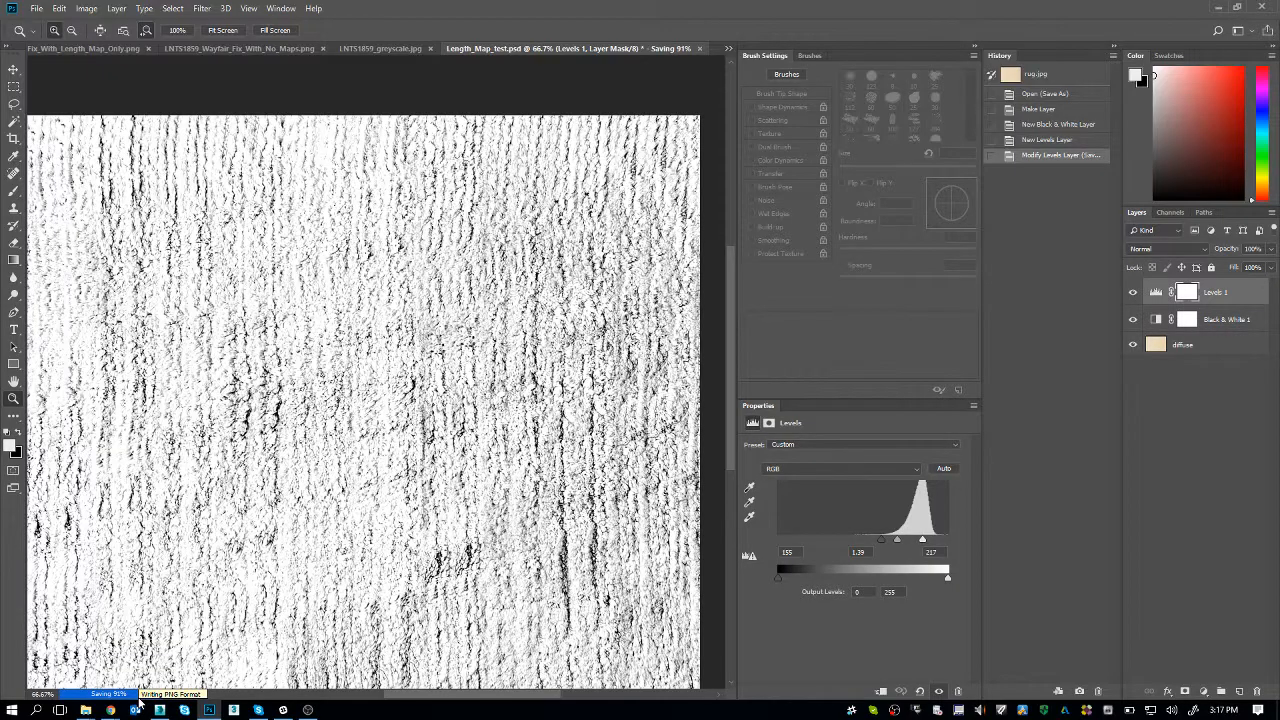
# - Switch to 3ds Max, minimize the Slate Material Editor and isolate RugWithFur together with VRayFur001
pyautogui.click(159, 710)
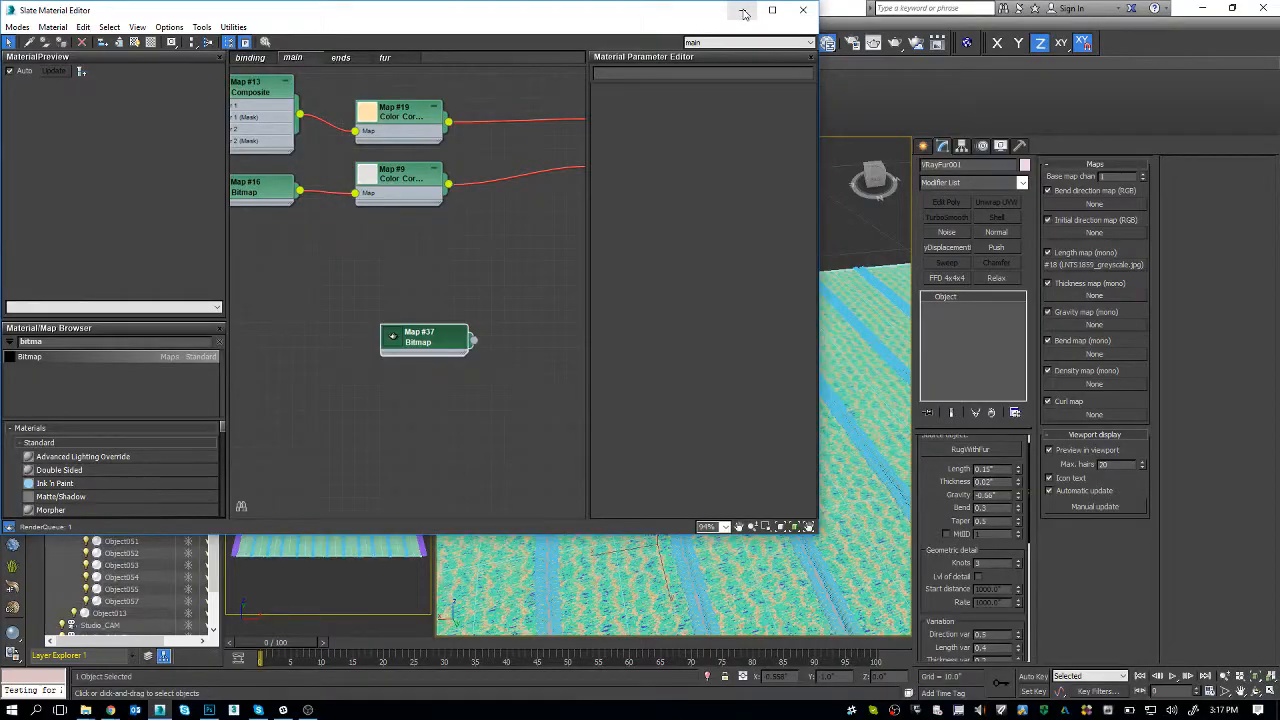
pyautogui.click(743, 11)
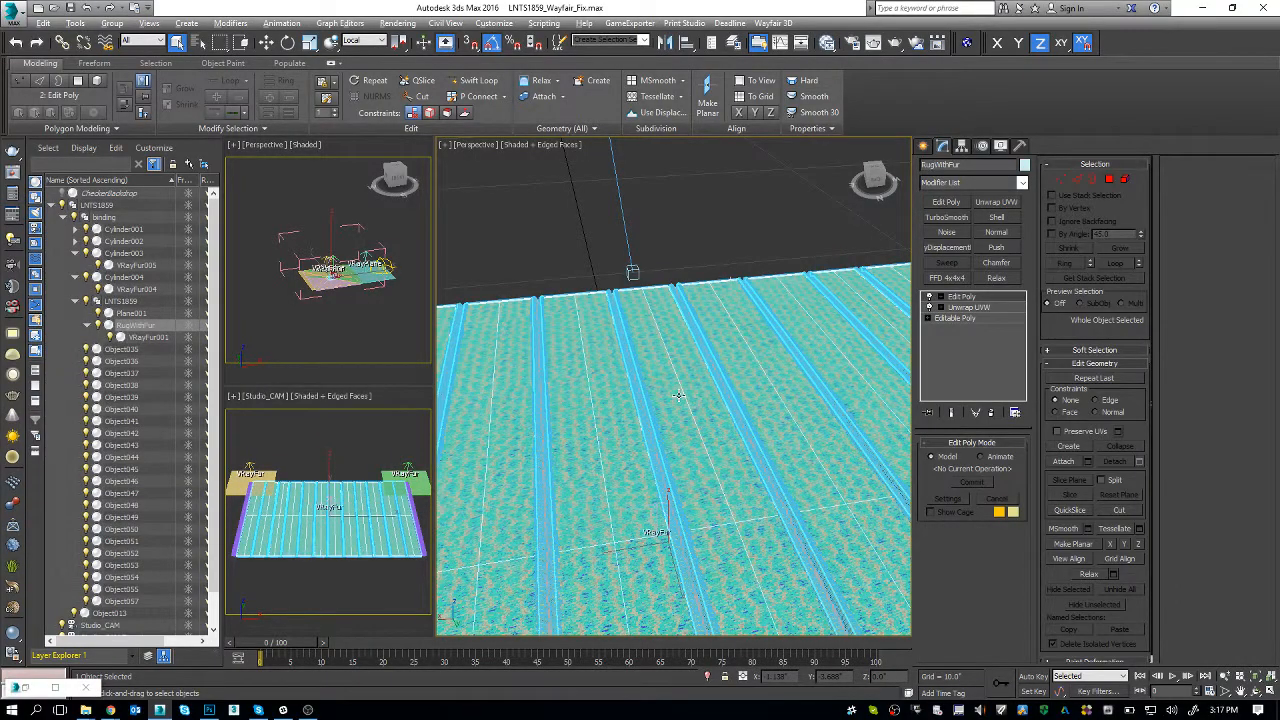
pyautogui.hotkey('alt', 'q')
pyautogui.moveTo(683, 493); pyautogui.dragTo(679, 487)
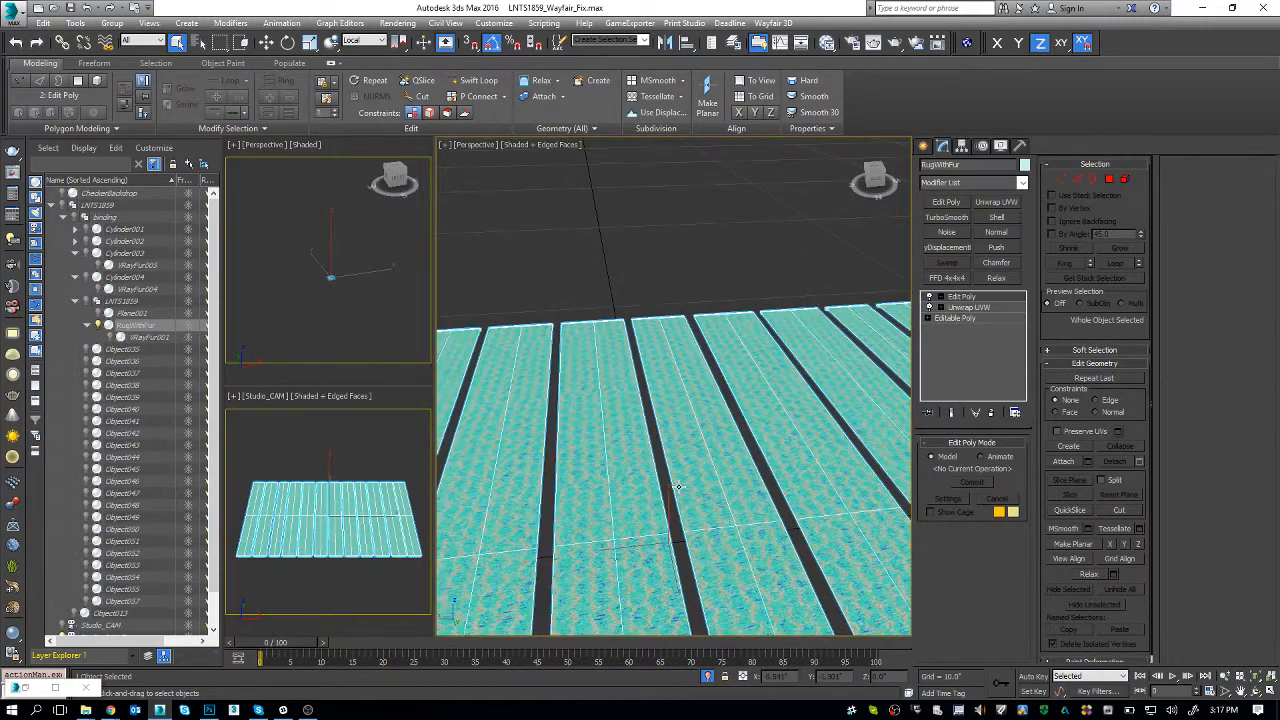
pyautogui.keyDown('ctrl'); pyautogui.click(153, 337); pyautogui.keyUp('ctrl')
pyautogui.hotkey('alt', 'q')
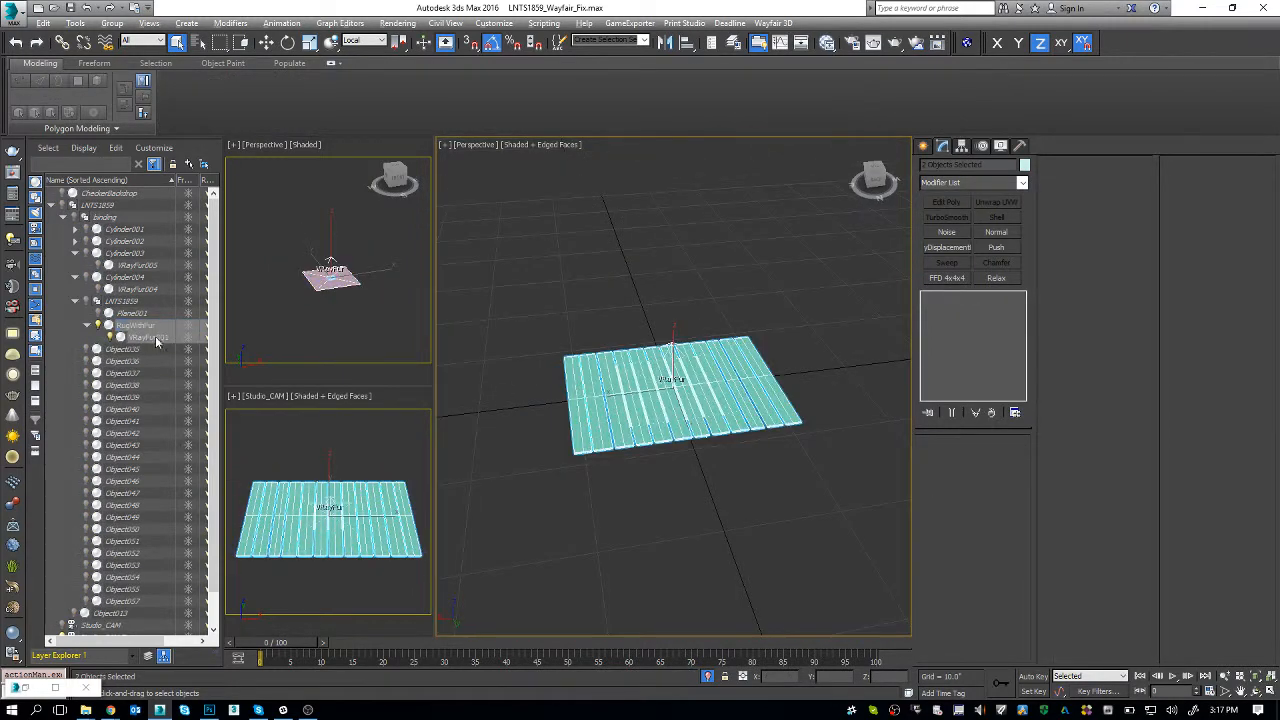
pyautogui.scroll(5, 591, 384)
pyautogui.click(591, 384)
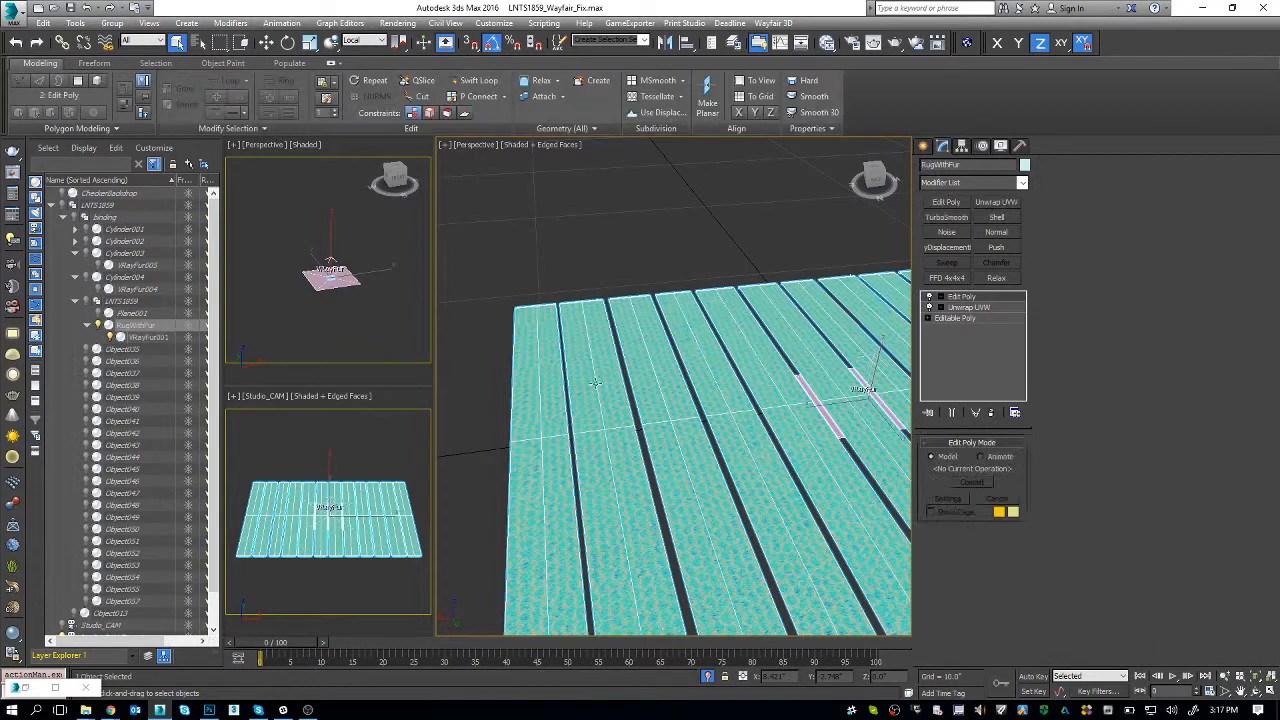
# - Collapse the modifier stack of RugWithFur into a single Editable Poly
pyautogui.moveTo(727, 327); pyautogui.dragTo(485, 380)
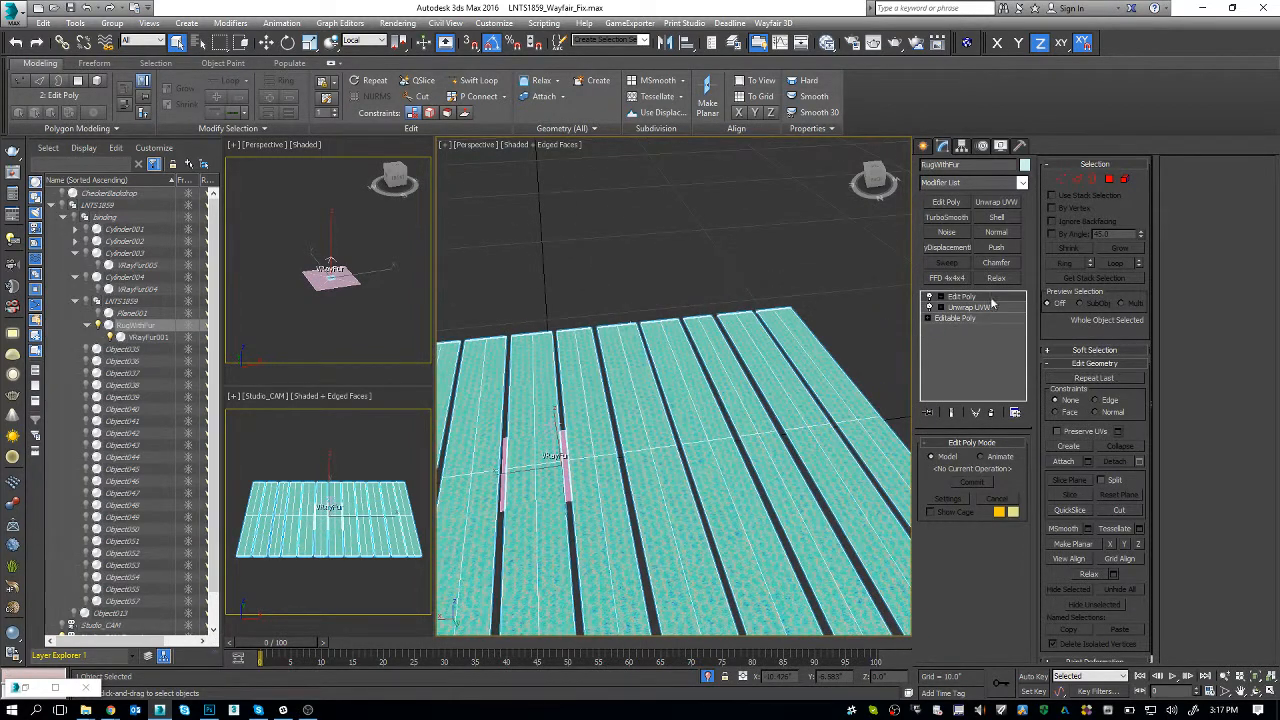
pyautogui.rightClick(992, 303)
pyautogui.click(1071, 422)
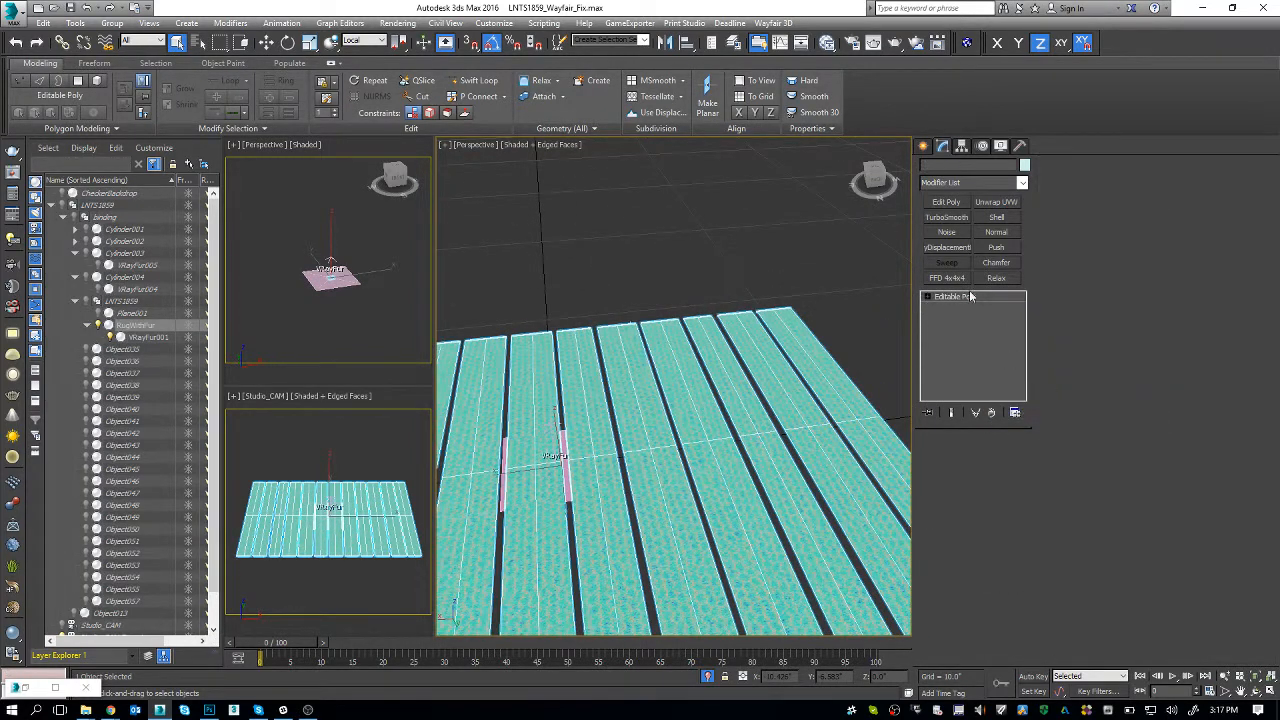
# - Examine the isolated RugWithFur strips and the VRayFur001 object from several angles and distances
pyautogui.moveTo(520, 480); pyautogui.dragTo(674, 368)
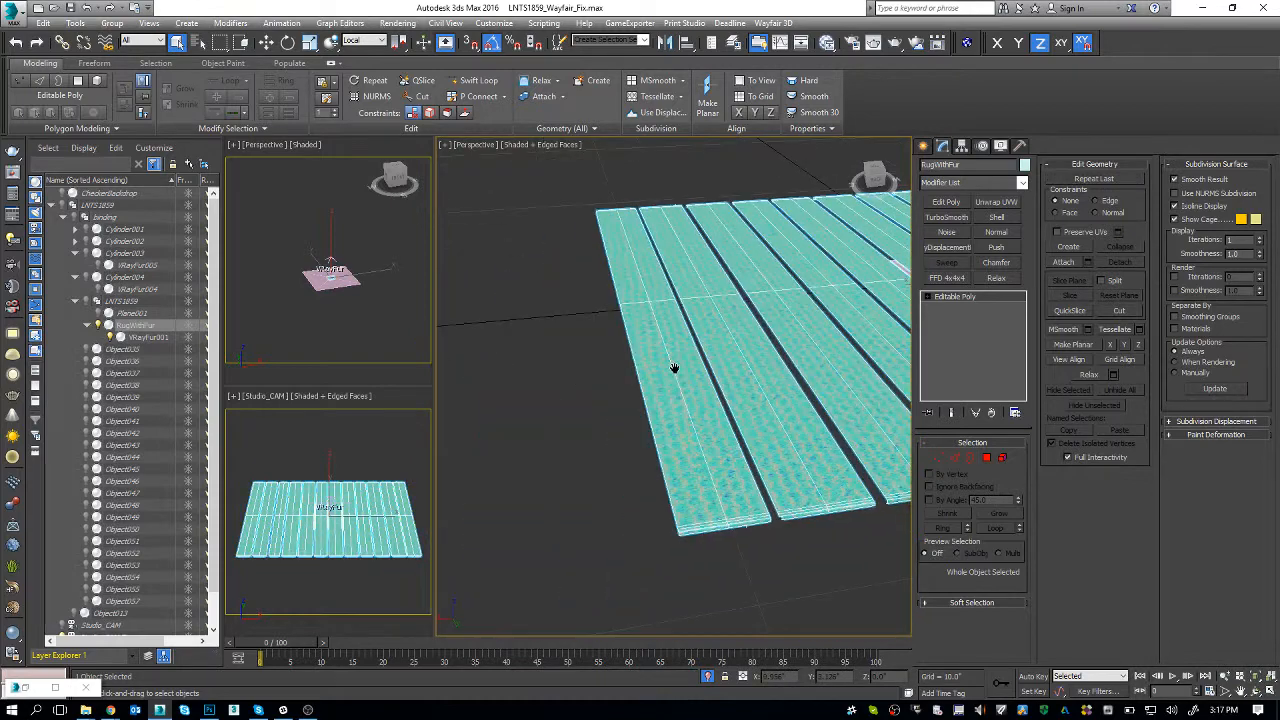
pyautogui.scroll(3, 674, 368)
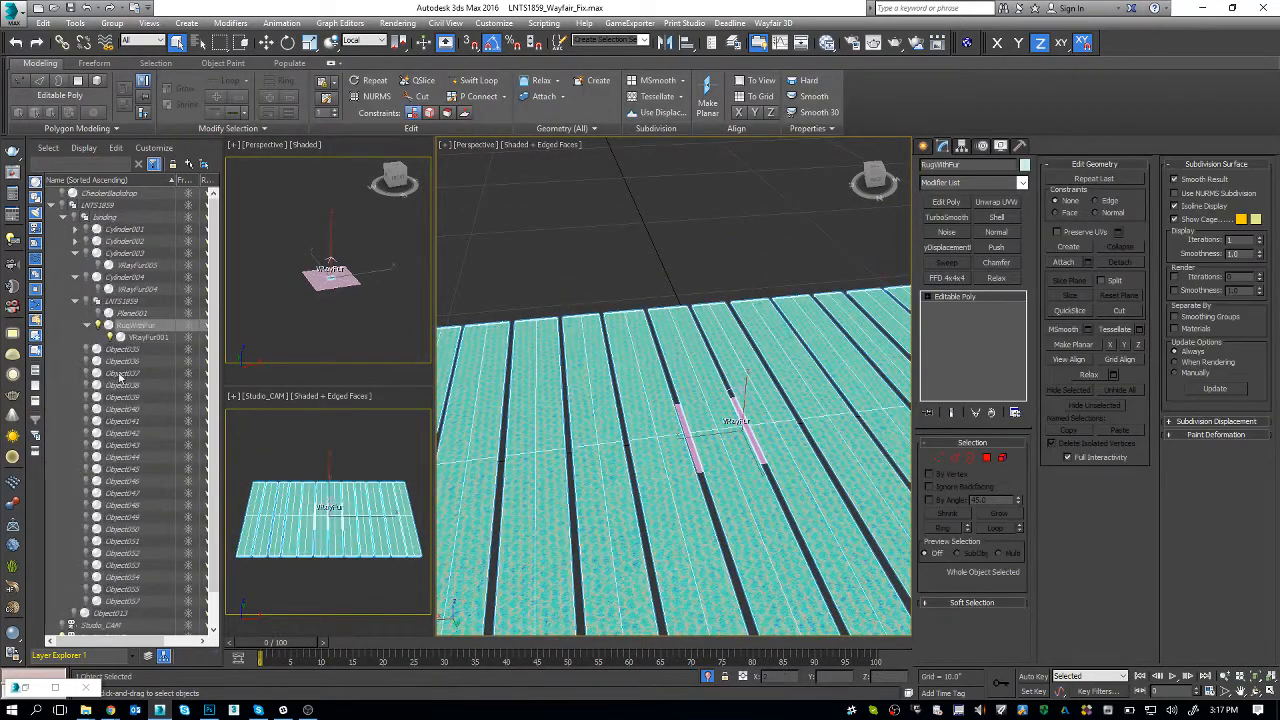
pyautogui.click(145, 338)
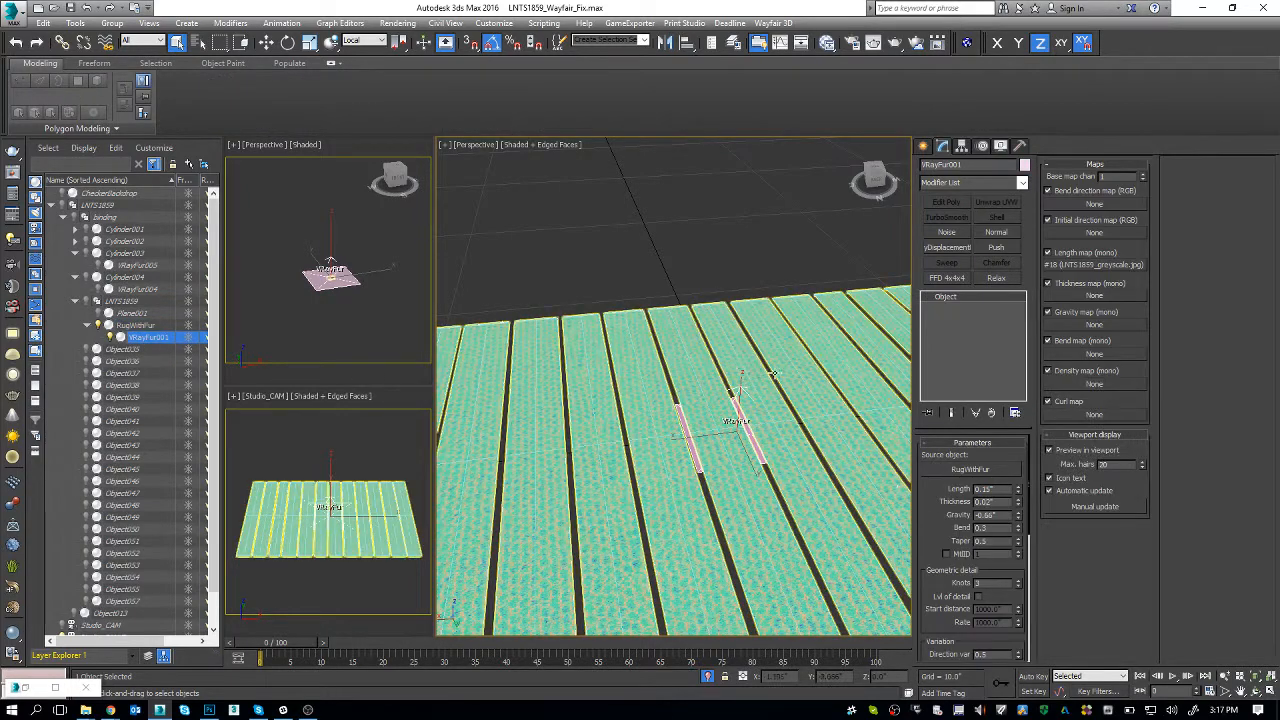
pyautogui.moveTo(725, 447); pyautogui.dragTo(755, 395)
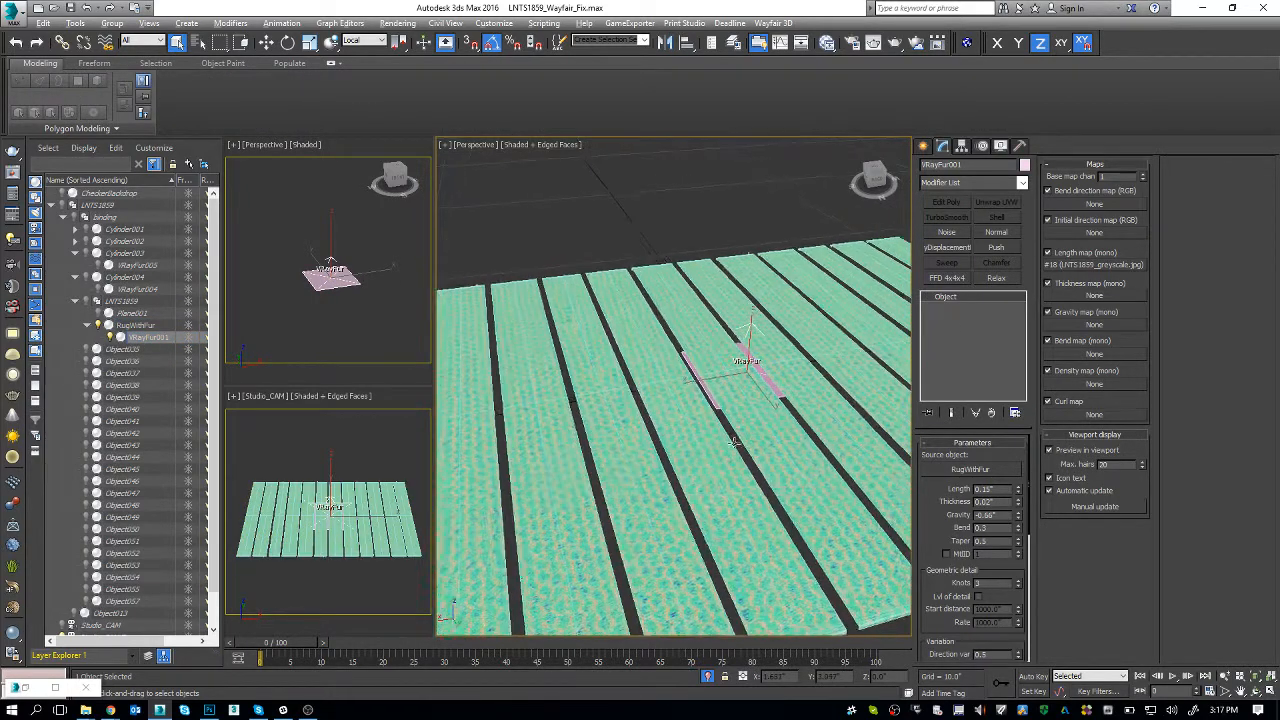
pyautogui.scroll(-3, 750, 395)
pyautogui.scroll(2, 700, 420)
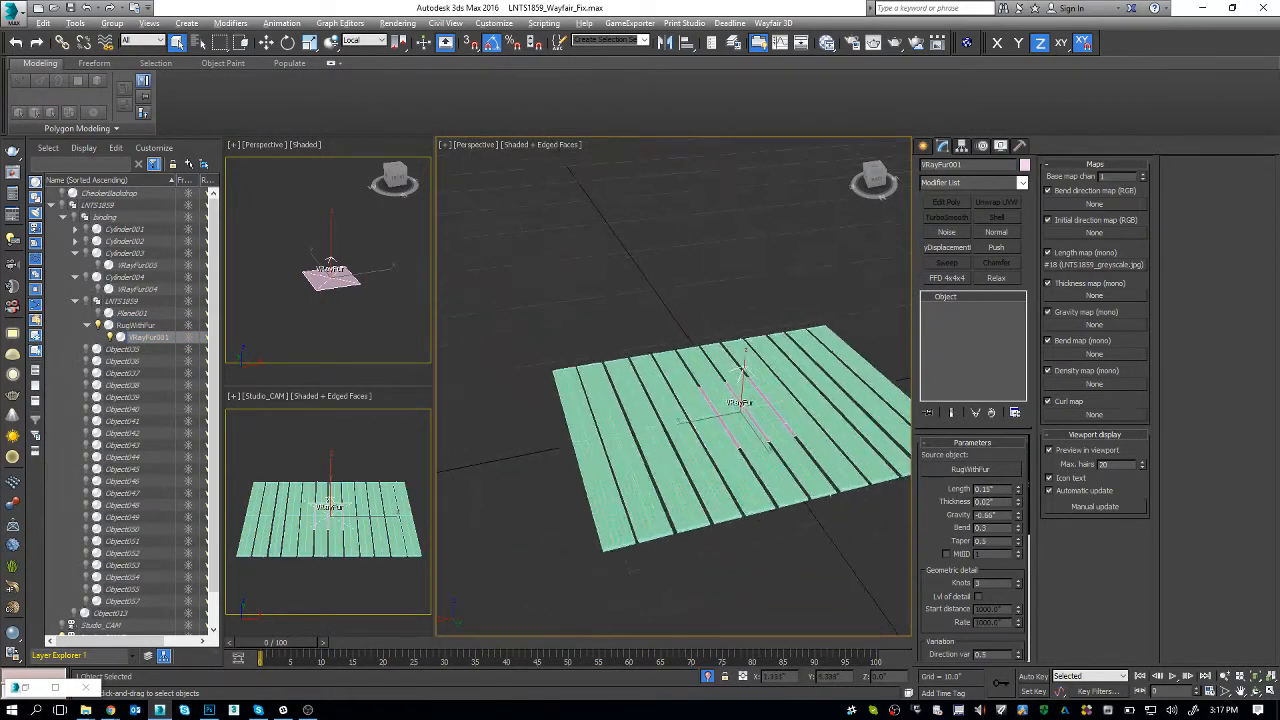
pyautogui.click(627, 485)
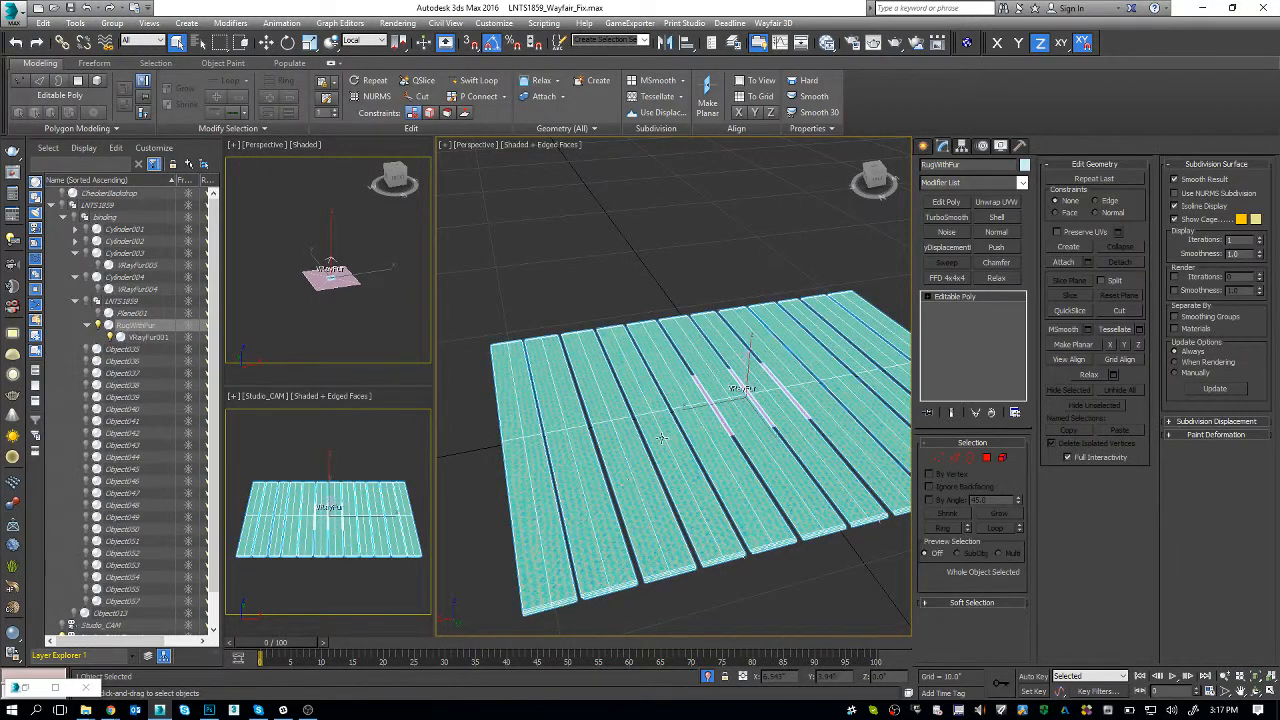
pyautogui.scroll(-4, 705, 398)
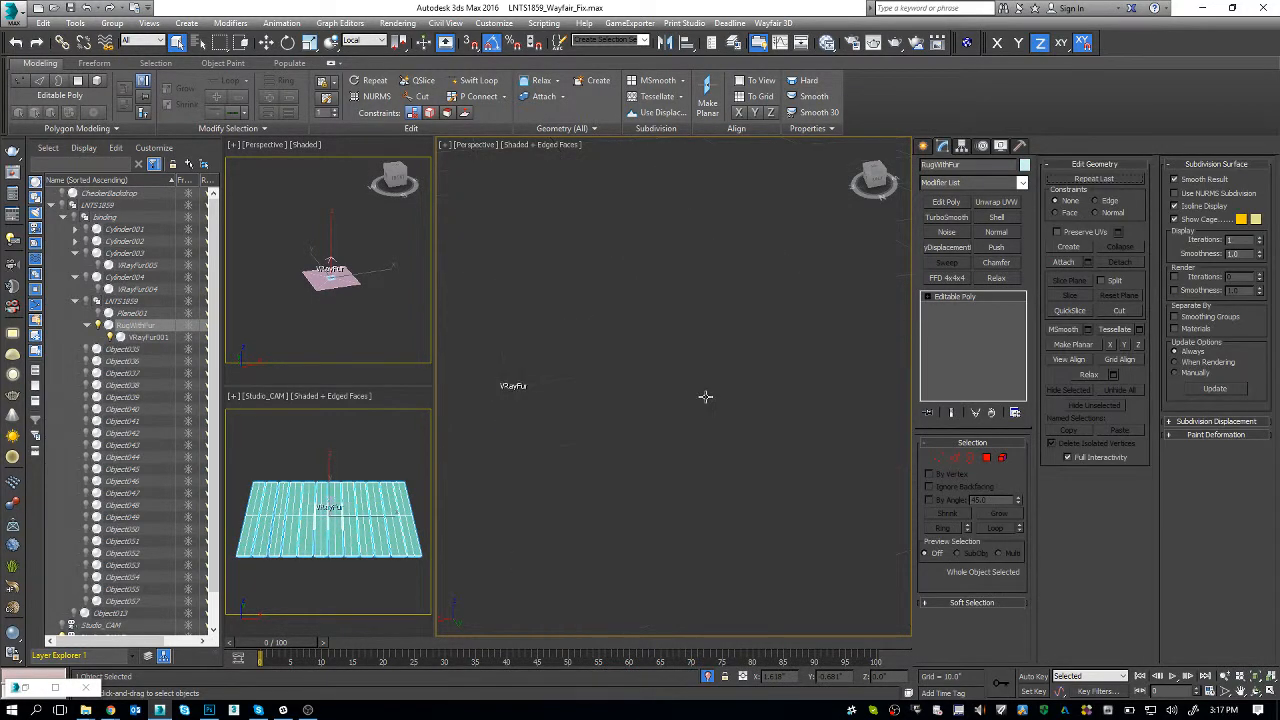
pyautogui.scroll(4, 705, 398)
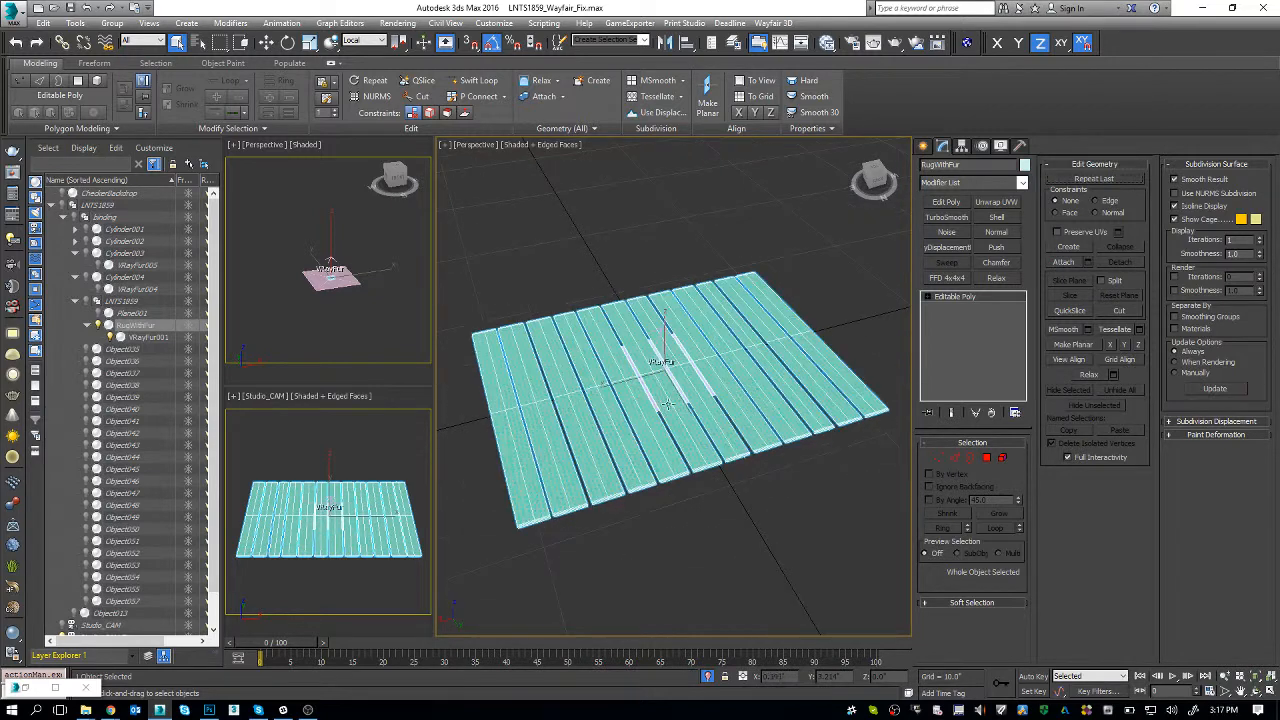
# - Set the per-area hair distribution of VRayFur001 to 2.0
pyautogui.click(128, 338)
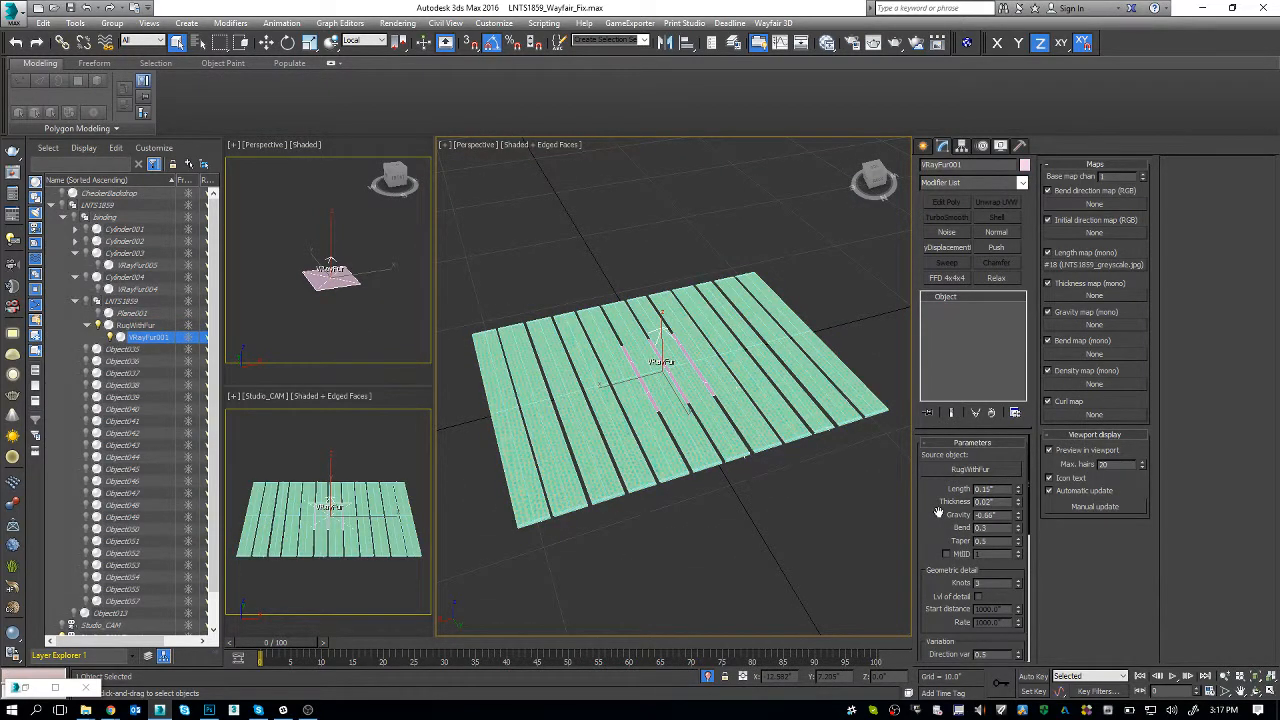
pyautogui.moveTo(933, 525); pyautogui.dragTo(946, 373)
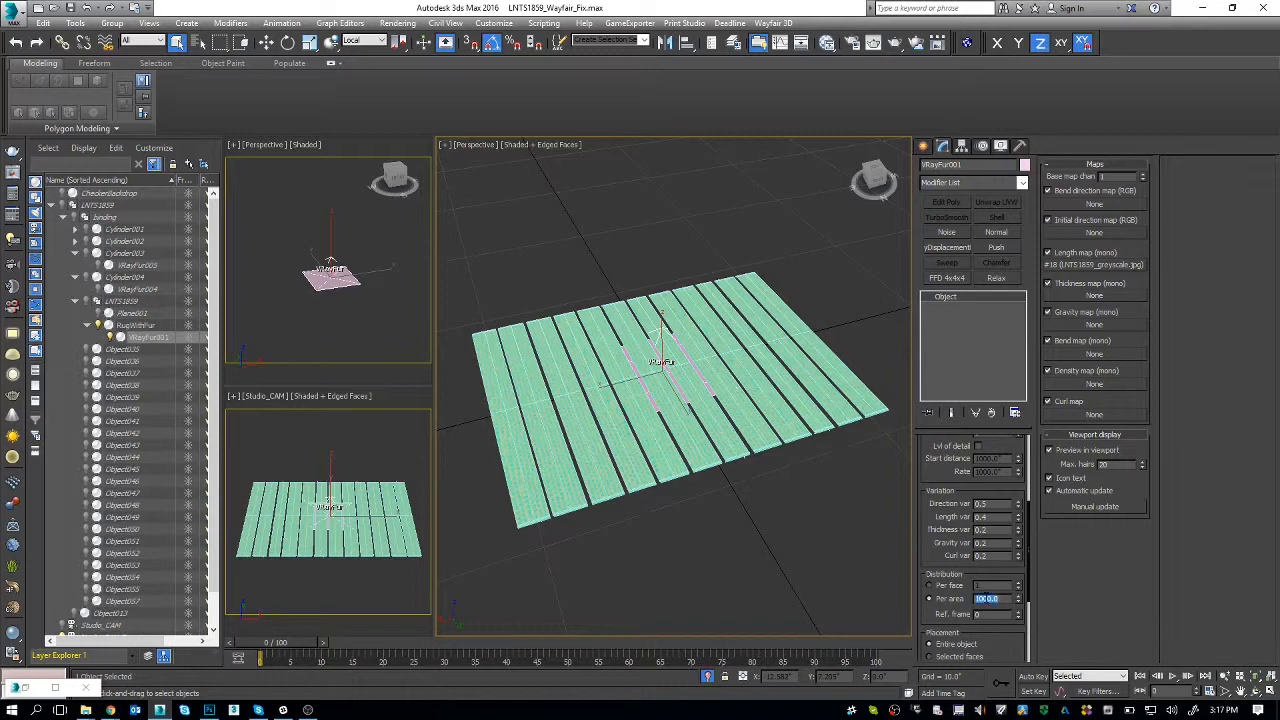
pyautogui.press('Return')
pyautogui.scroll(3, 713, 374)
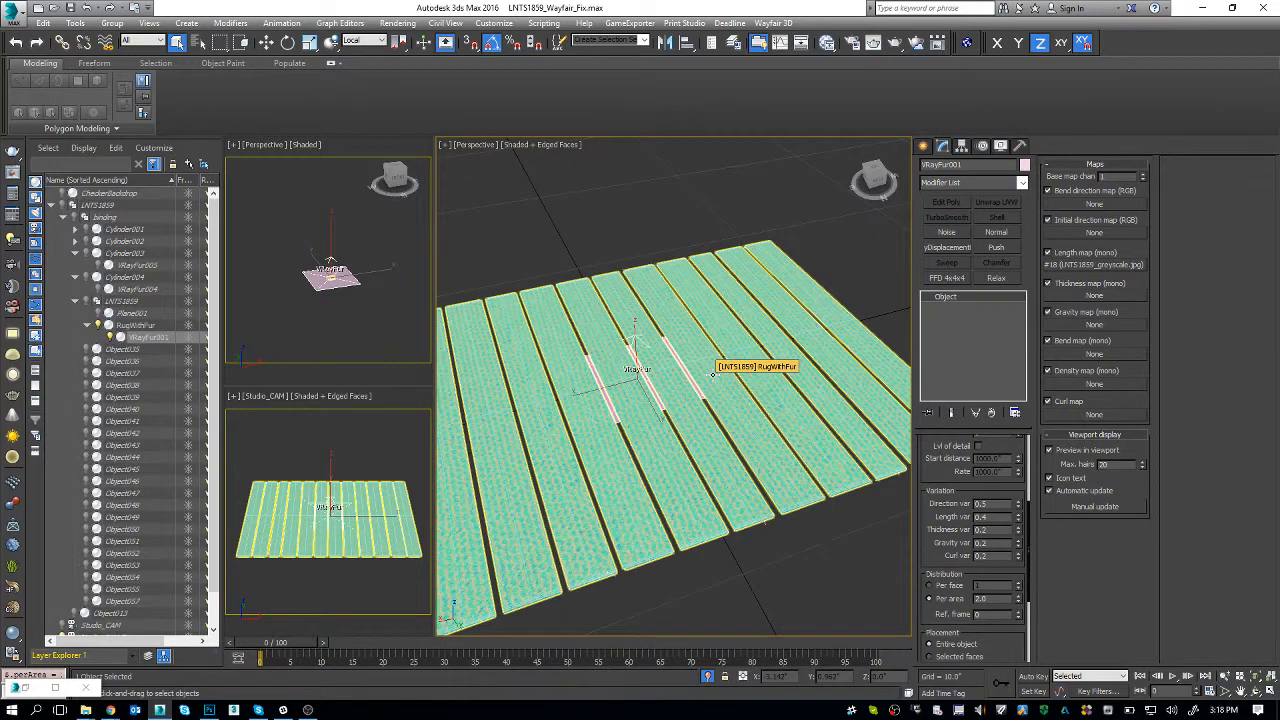
# - Add an Edit Poly modifier to RugWithFur and activate its Slice Plane at edge level
pyautogui.click(848, 345)
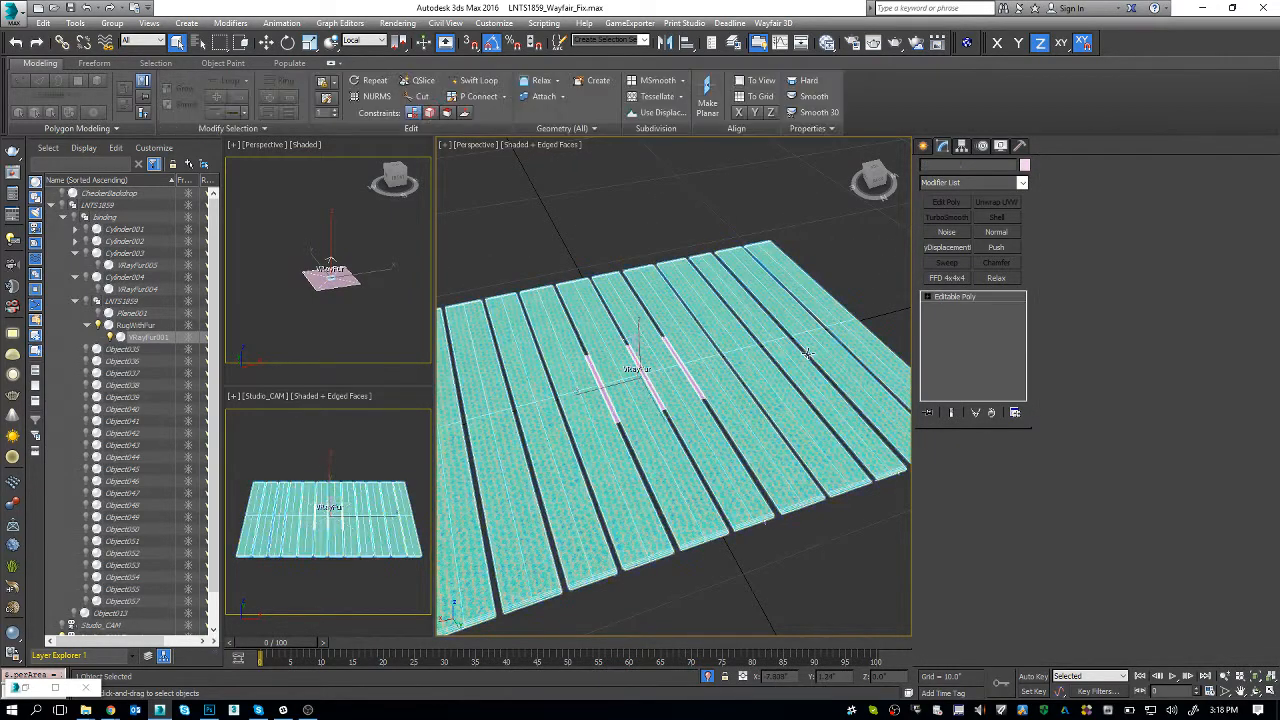
pyautogui.click(954, 206)
pyautogui.scroll(-3, 795, 450)
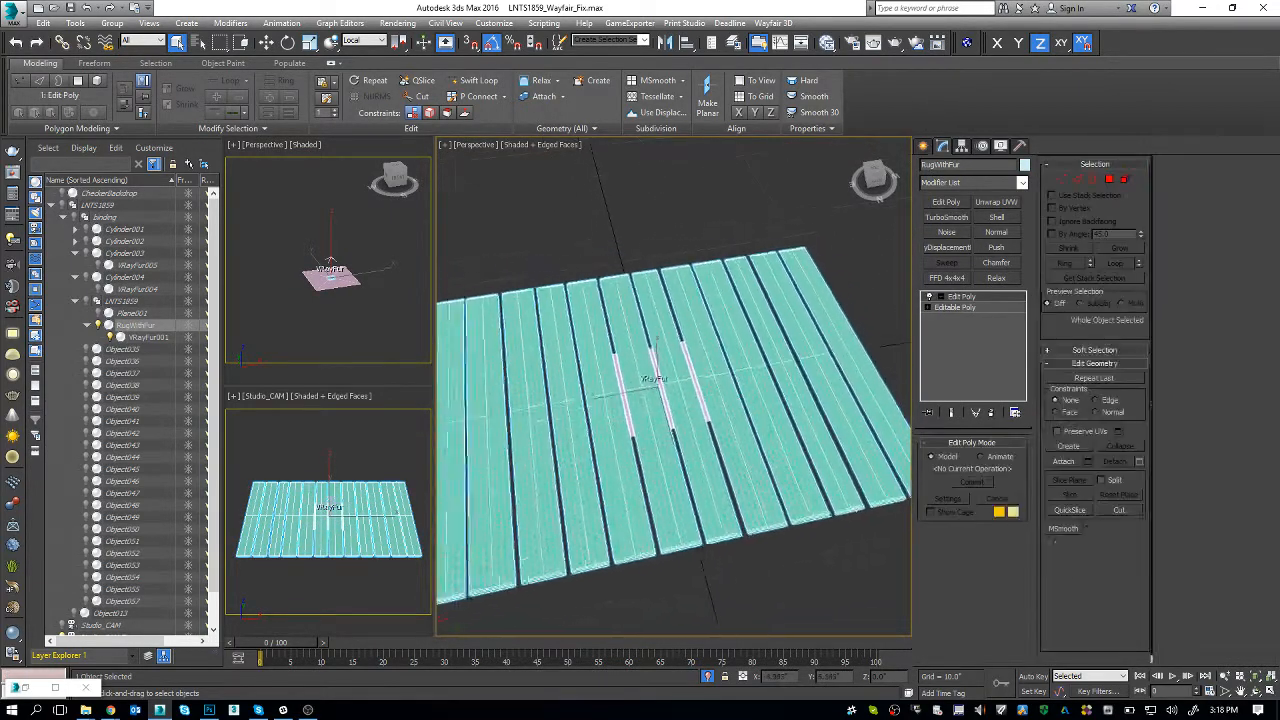
pyautogui.moveTo(800, 450); pyautogui.dragTo(749, 500)
pyautogui.hotkey('alt', '1')
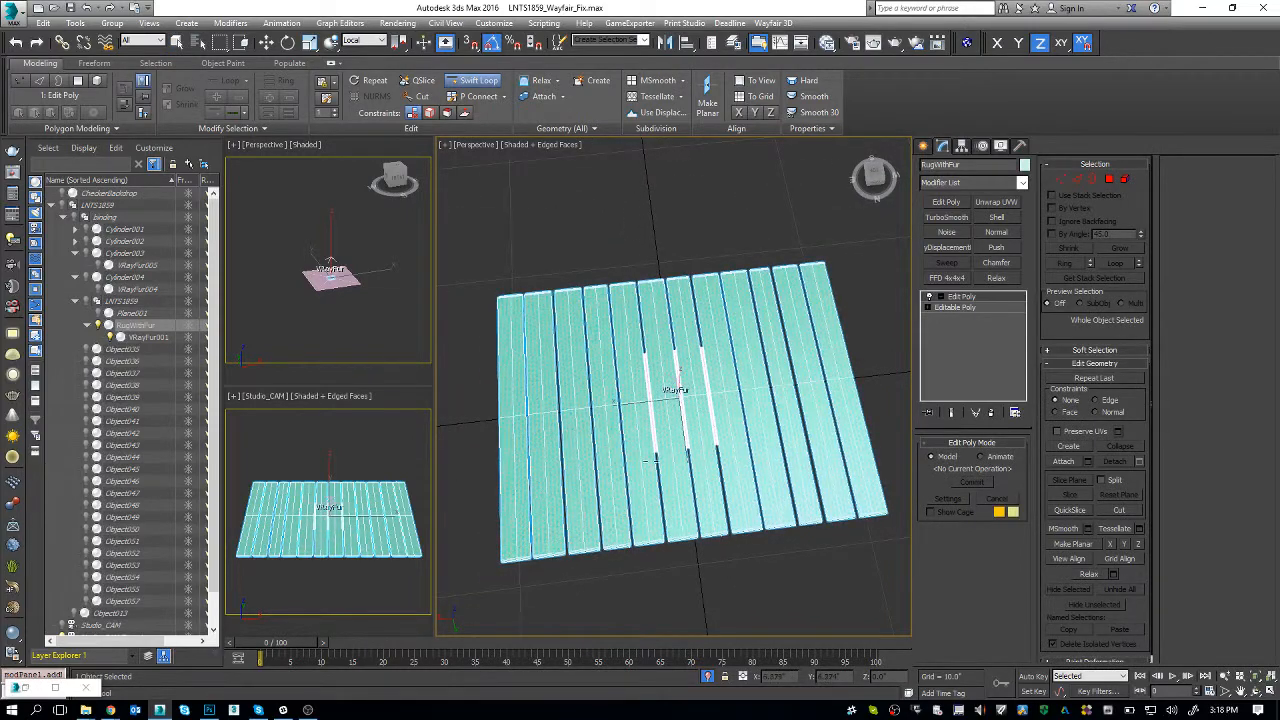
pyautogui.moveTo(708, 440); pyautogui.dragTo(680, 466)
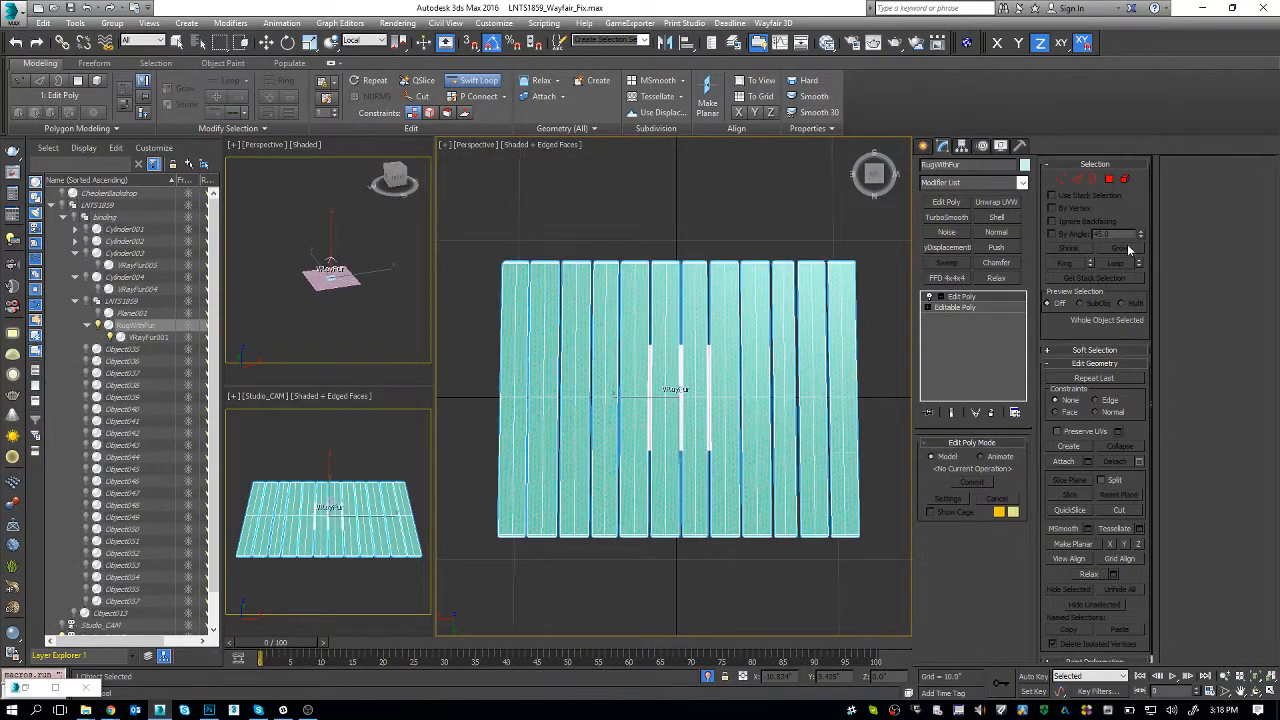
pyautogui.press('2')
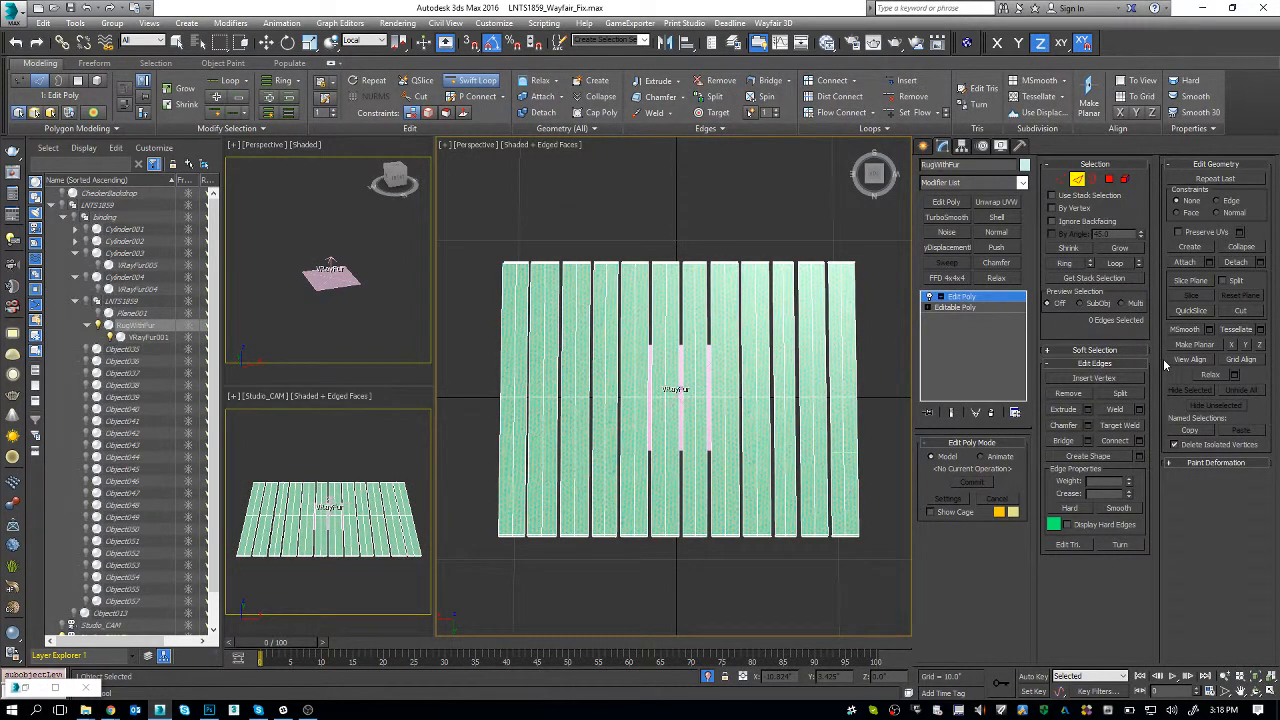
pyautogui.click(1190, 281)
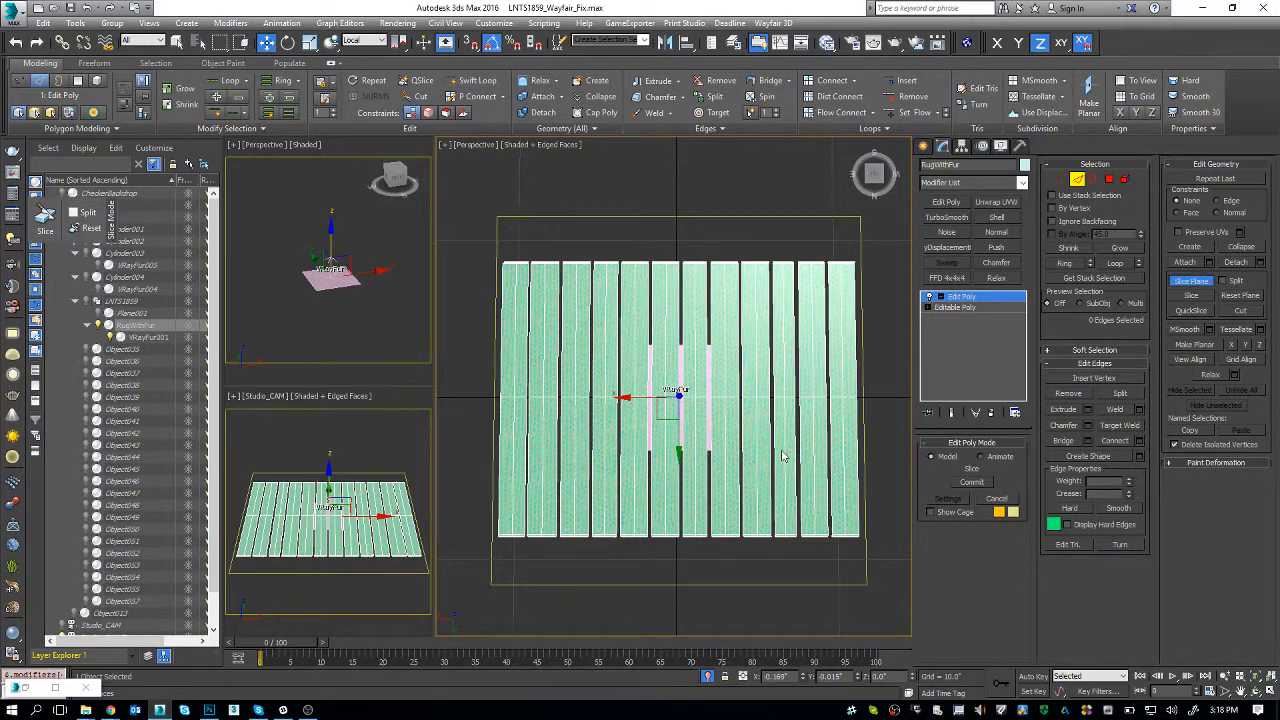
pyautogui.press('e')
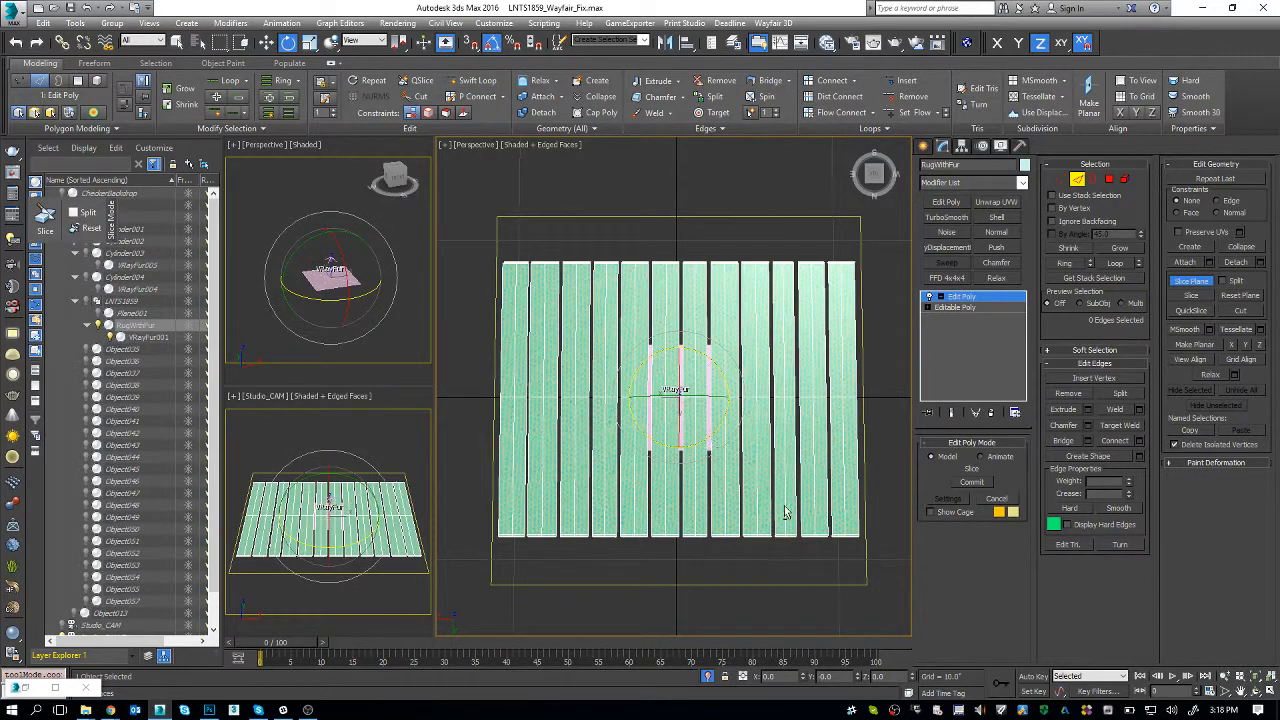
pyautogui.moveTo(785, 512); pyautogui.dragTo(743, 462)
pyautogui.press('a')
pyautogui.moveTo(660, 388); pyautogui.dragTo(633, 489)
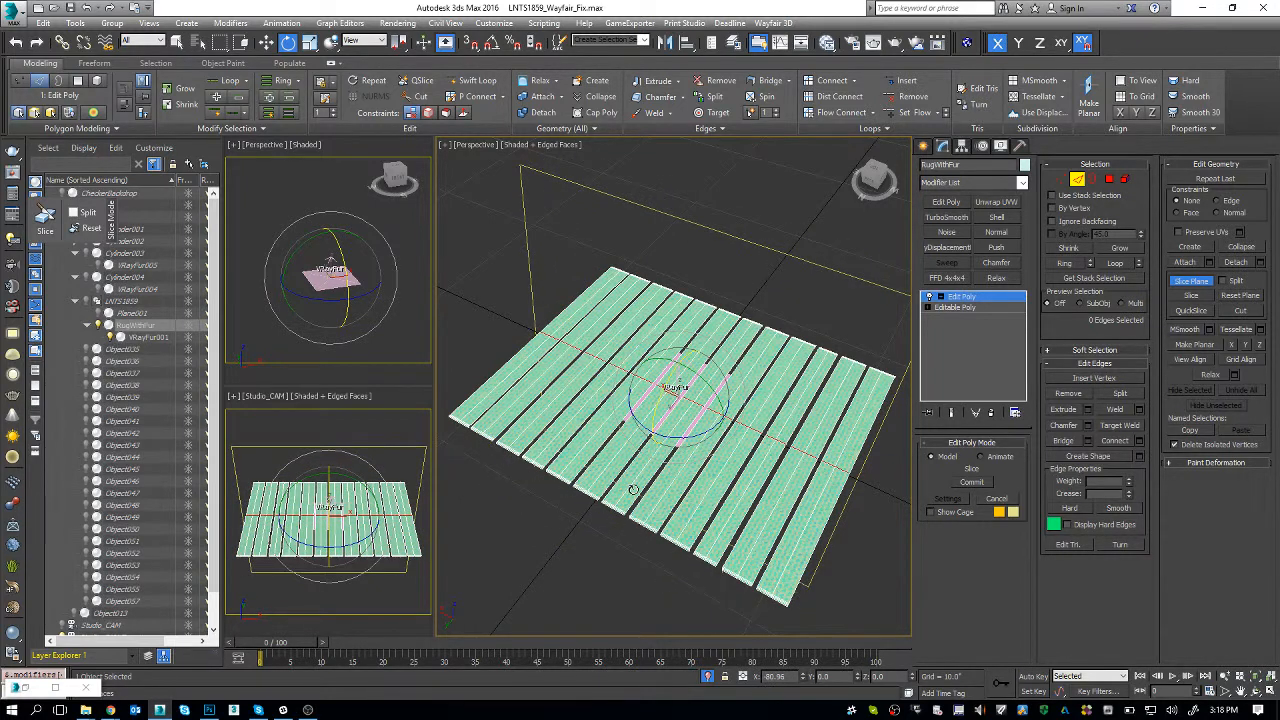
pyautogui.hotkey('ctrl', 'z')
pyautogui.click(491, 43)
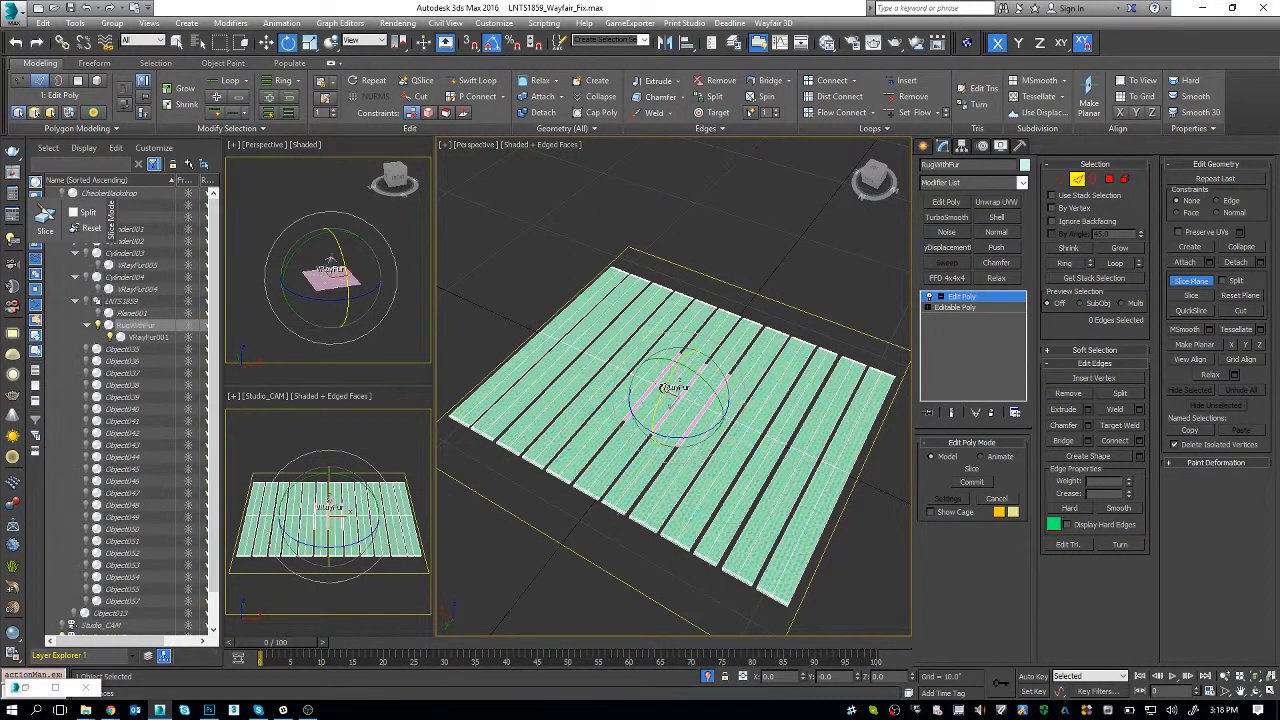
# - Rotate the slice plane upright with angle snap, move it near one end of the rug strips and slice across them
pyautogui.moveTo(665, 385); pyautogui.dragTo(641, 435)
pyautogui.moveTo(746, 483); pyautogui.dragTo(693, 562)
pyautogui.press('w')
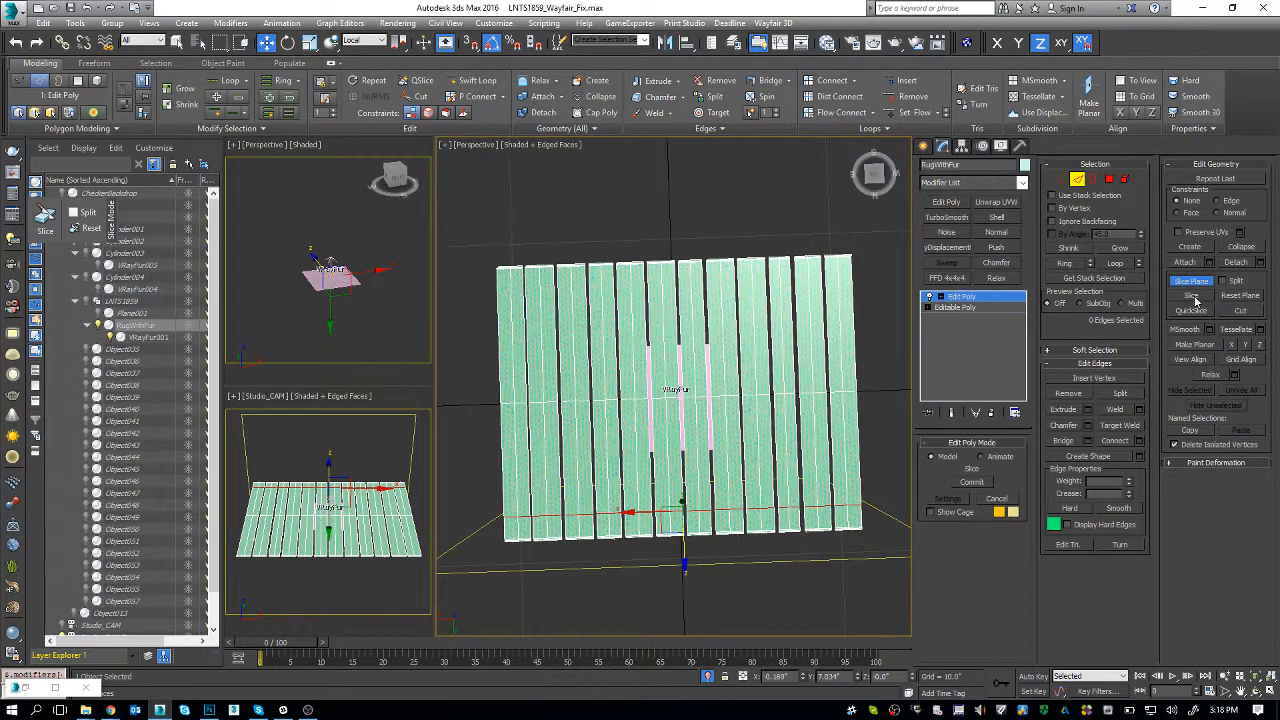
pyautogui.click(1193, 296)
# - Cut six more evenly spread slices across the strips toward the rug's middle by shifting the slice plane, and leave Slice Plane mode
pyautogui.scroll(4, 760, 559)
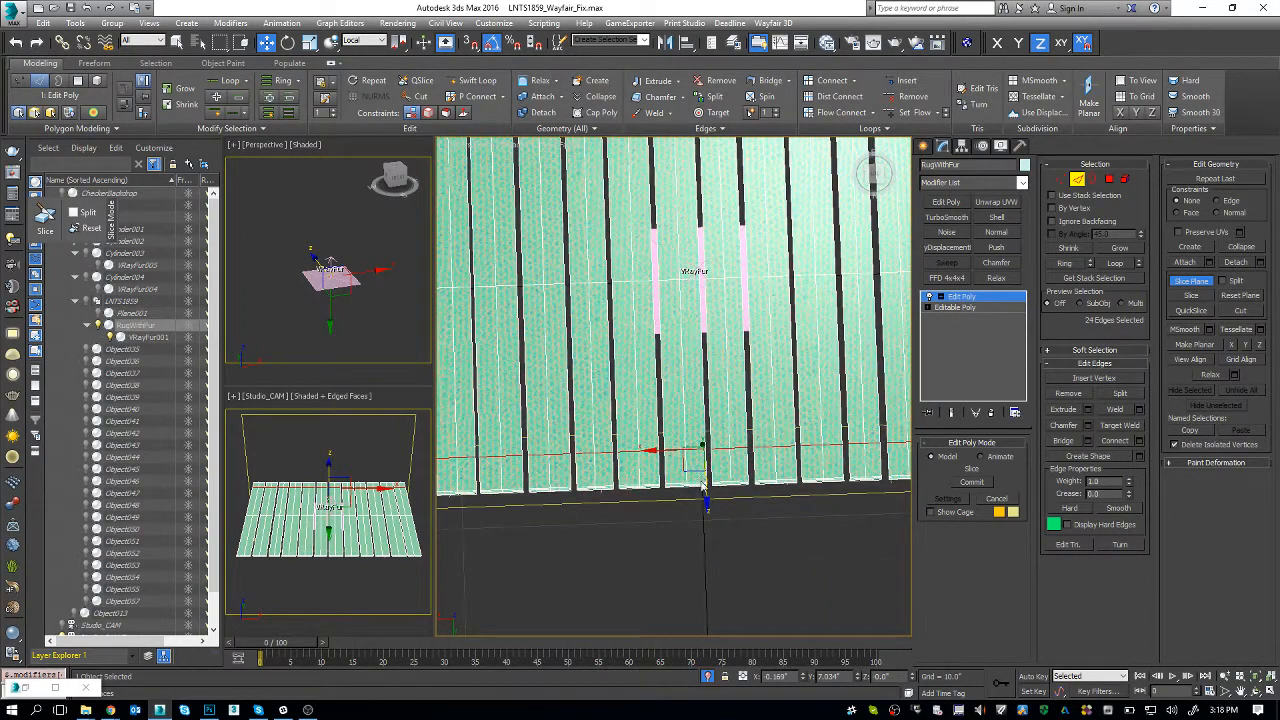
pyautogui.moveTo(704, 490); pyautogui.dragTo(704, 448)
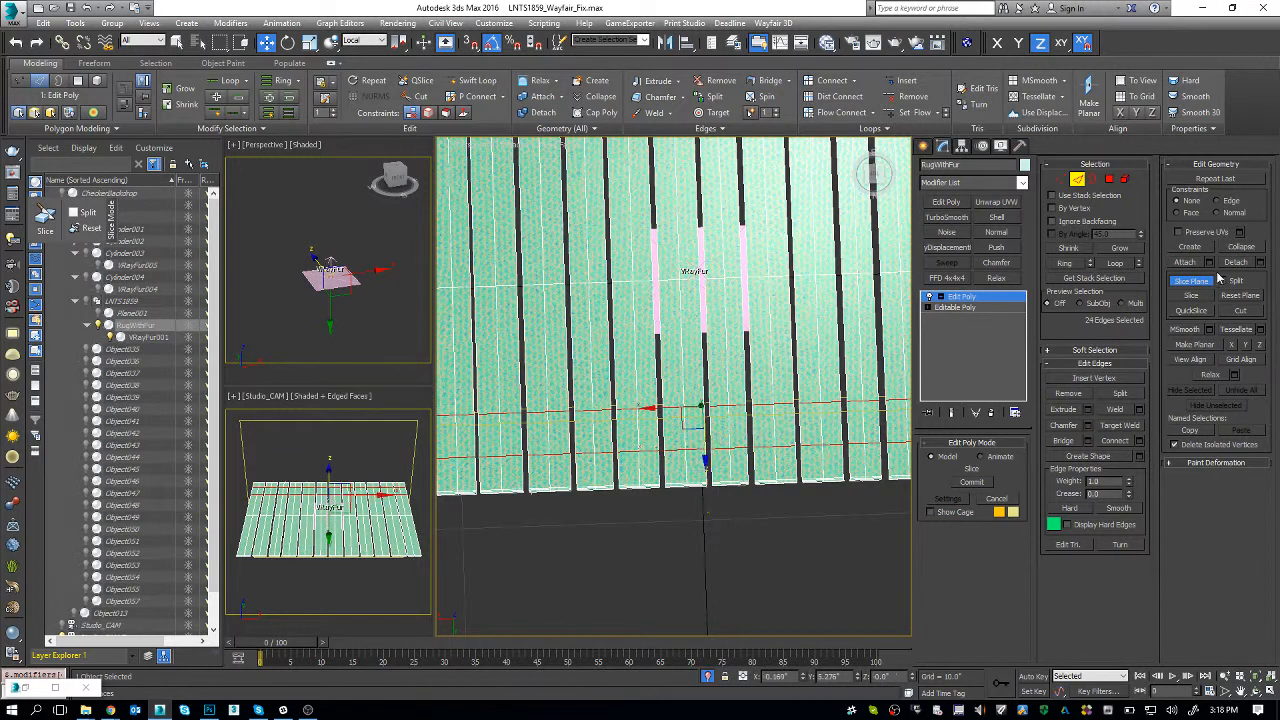
pyautogui.click(1191, 296)
pyautogui.moveTo(704, 462)
pyautogui.mouseDown()
pyautogui.moveTo(704, 372)
pyautogui.moveTo(705, 448)
pyautogui.mouseUp()
pyautogui.click(1191, 296)
pyautogui.click(1195, 296)
pyautogui.click(1193, 296)
pyautogui.click(1193, 296)
pyautogui.click(1193, 296)
pyautogui.click(1191, 280)
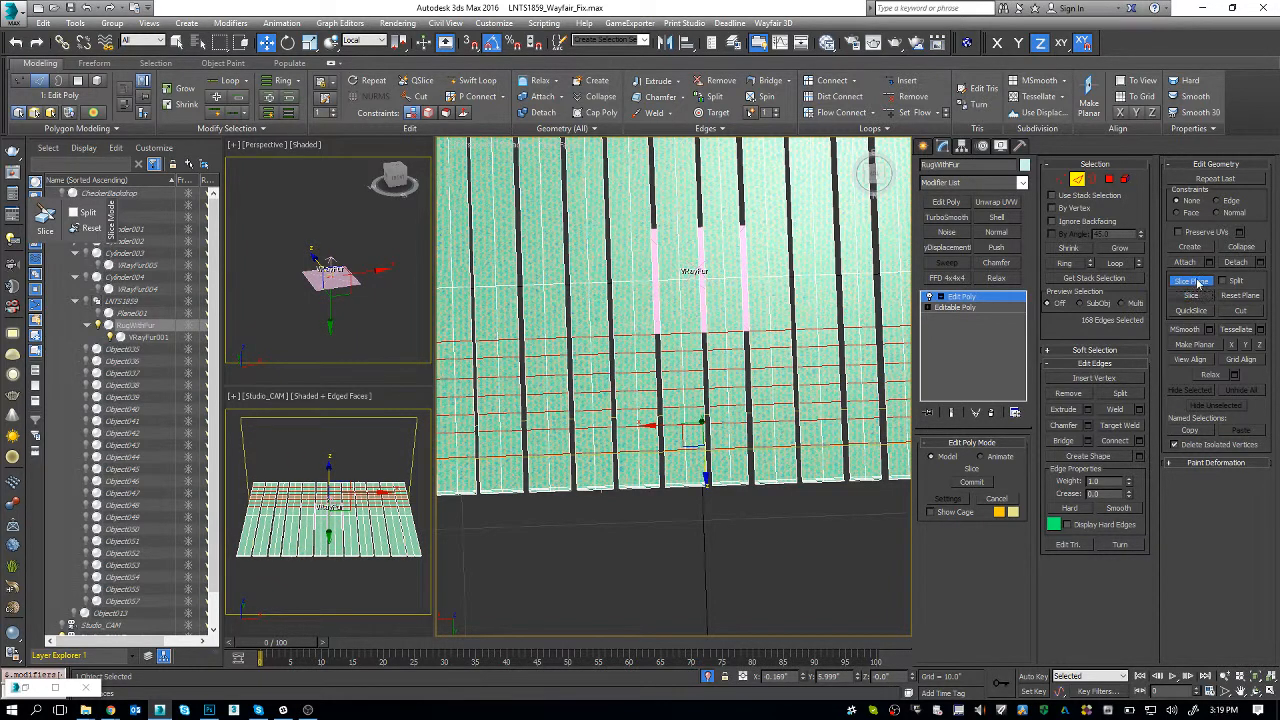
# - Select VRayFur001, review its fur on the sliced rug and end the isolation to bring back all rug objects
pyautogui.click(148, 337)
pyautogui.scroll(5, 697, 393)
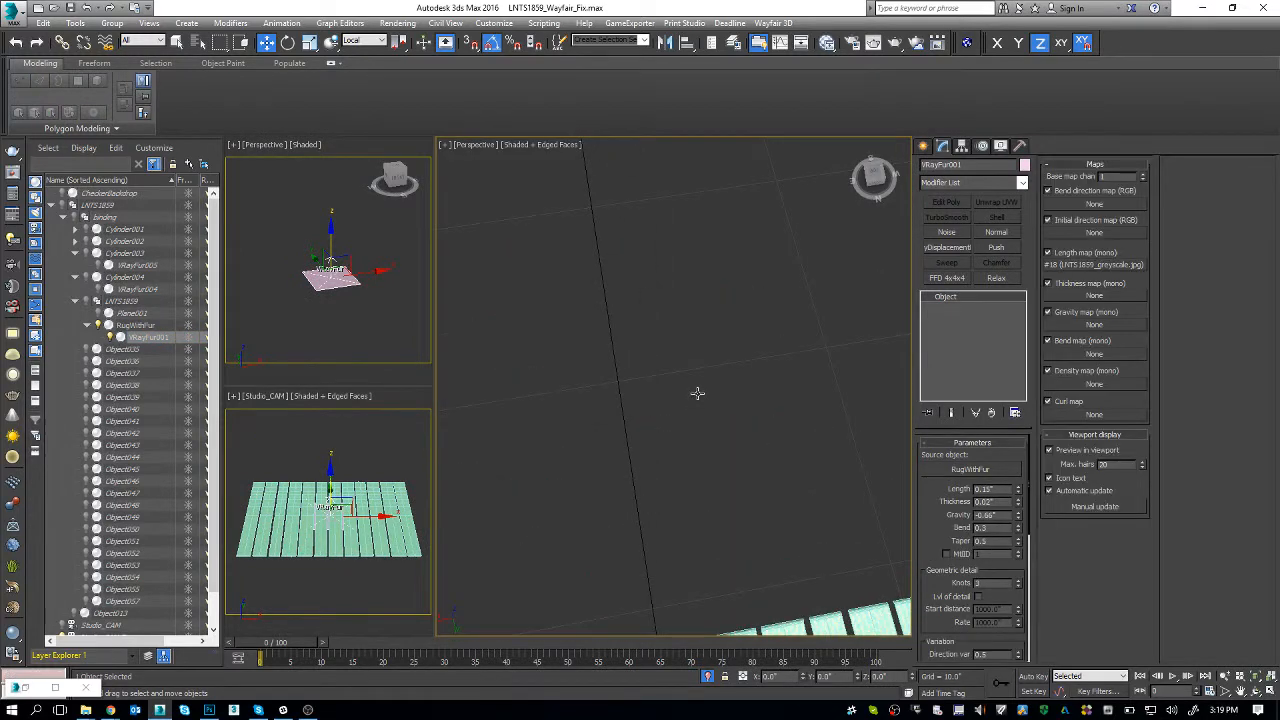
pyautogui.press('z')
pyautogui.scroll(-6, 931, 550)
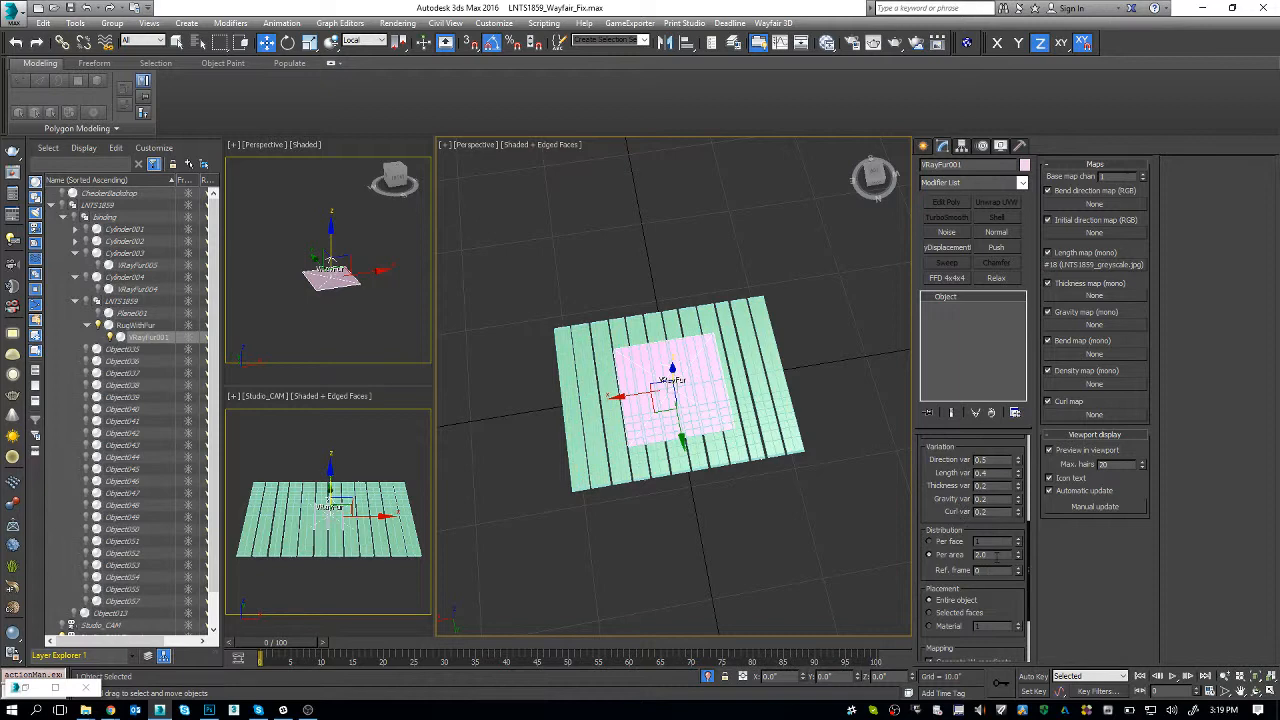
pyautogui.moveTo(1008, 633); pyautogui.dragTo(982, 628)
pyautogui.moveTo(686, 400); pyautogui.dragTo(708, 434)
pyautogui.hotkey('alt', 'q')
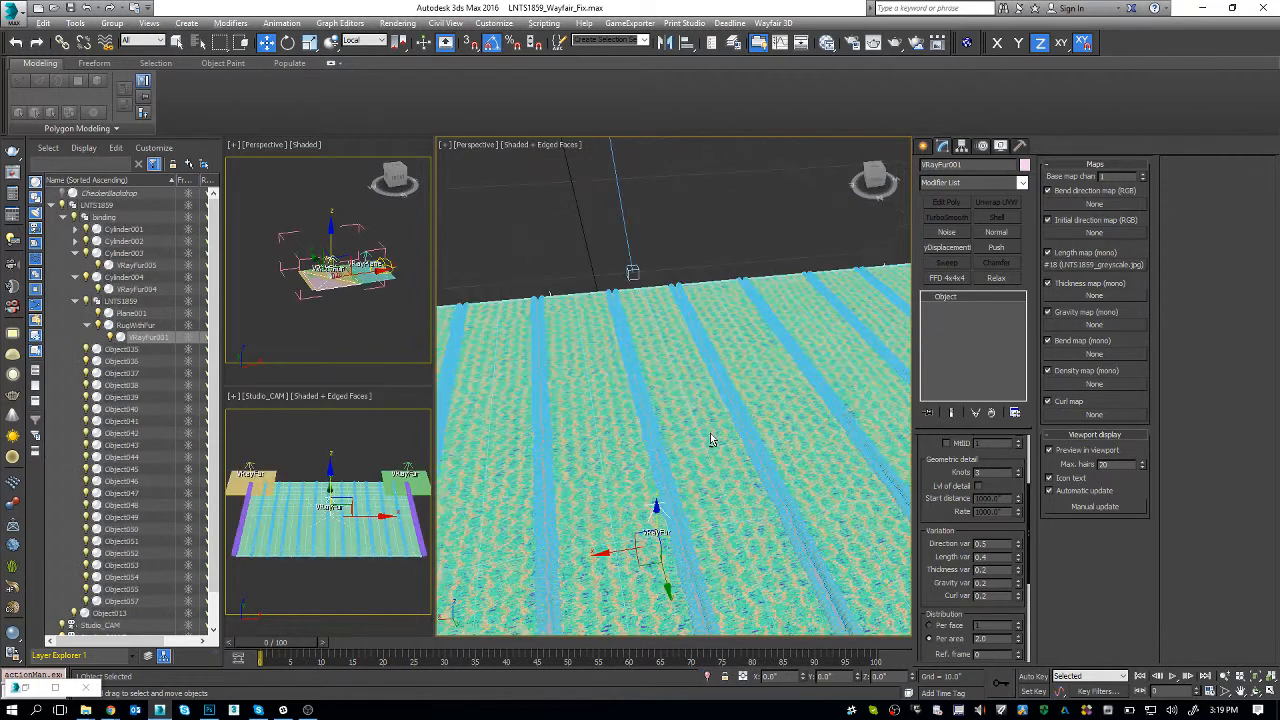
# - Start a test render of the Studio_CAM view and close the V-Ray frame buffer and the Slate Material Editor
pyautogui.scroll(-8, 711, 439)
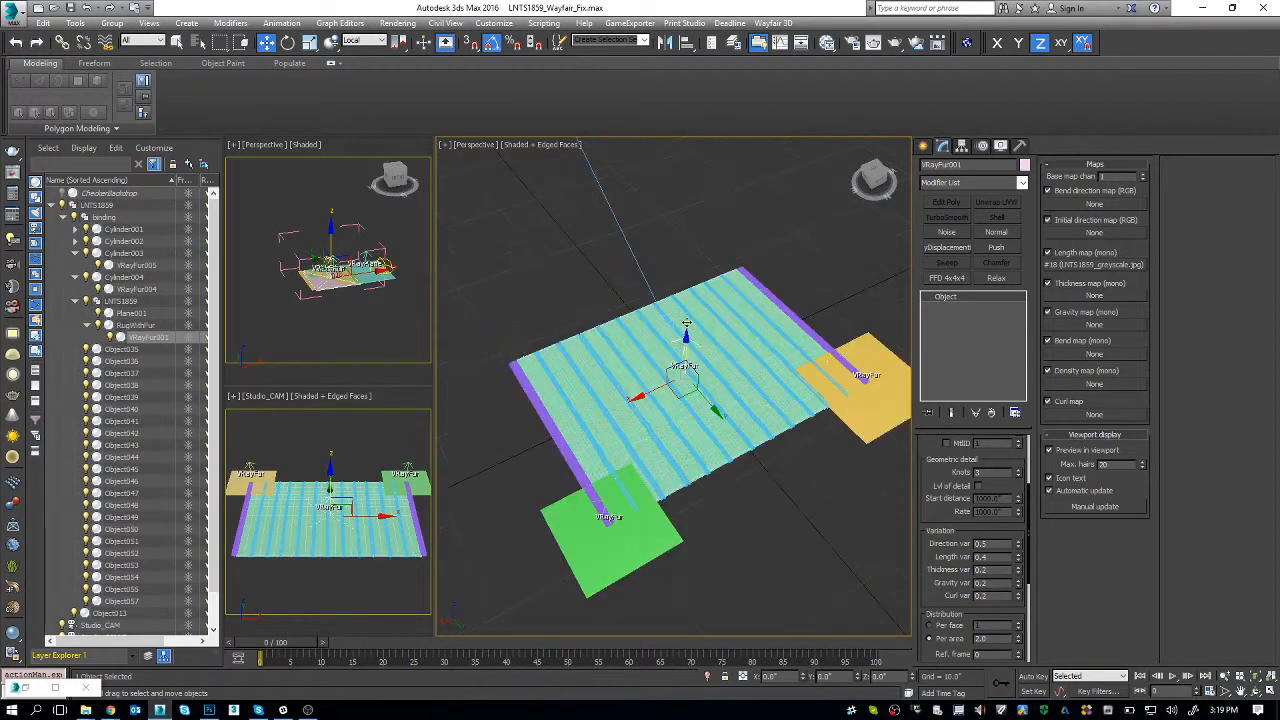
pyautogui.click(339, 430)
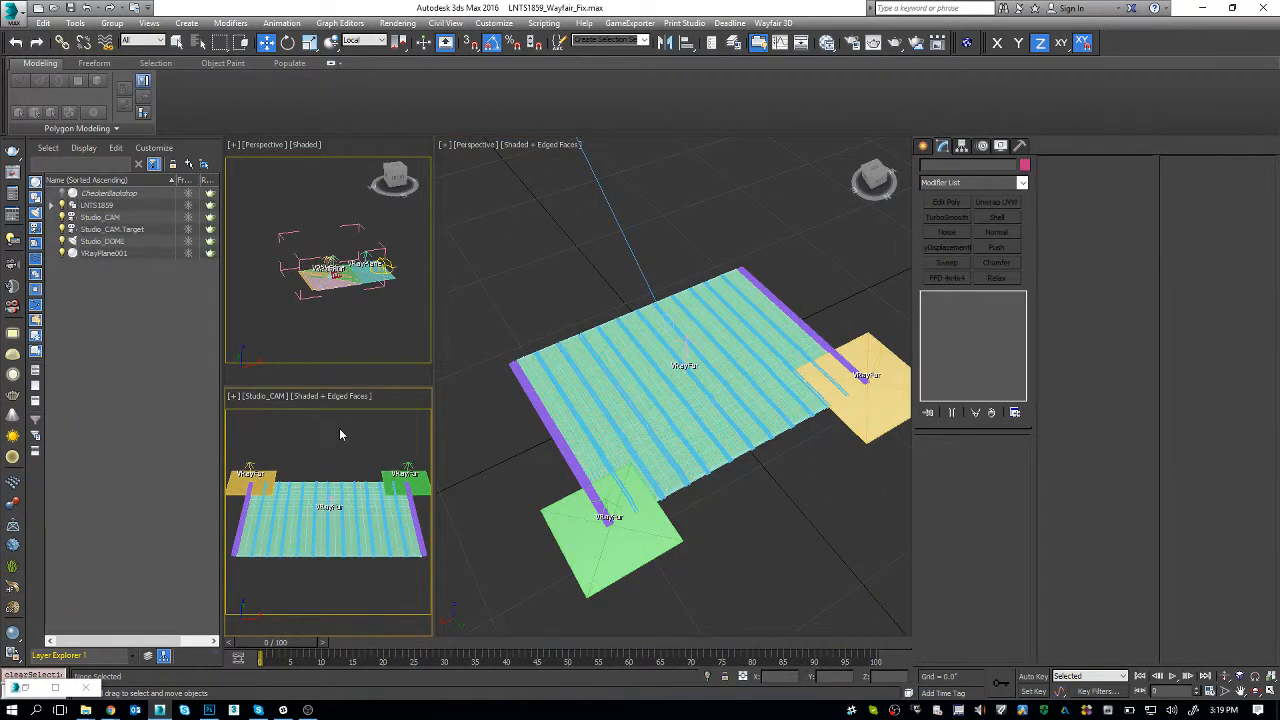
pyautogui.click(893, 44)
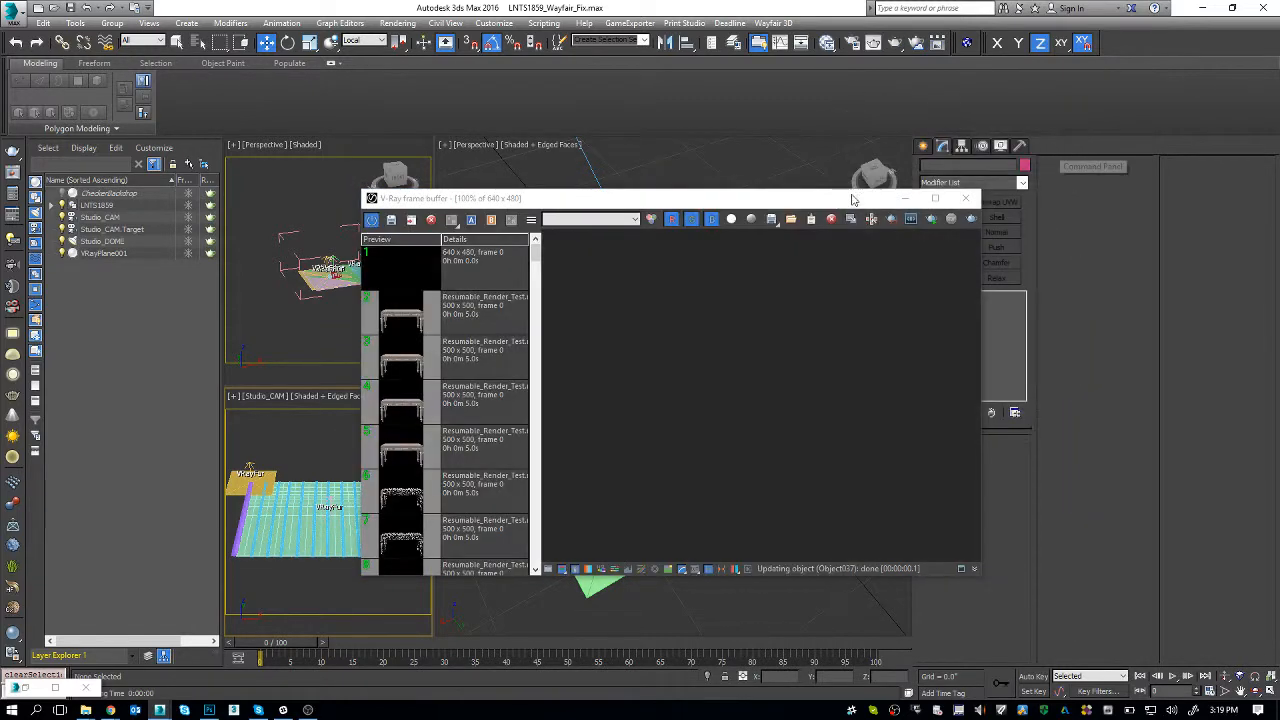
pyautogui.click(965, 198)
pyautogui.click(692, 187)
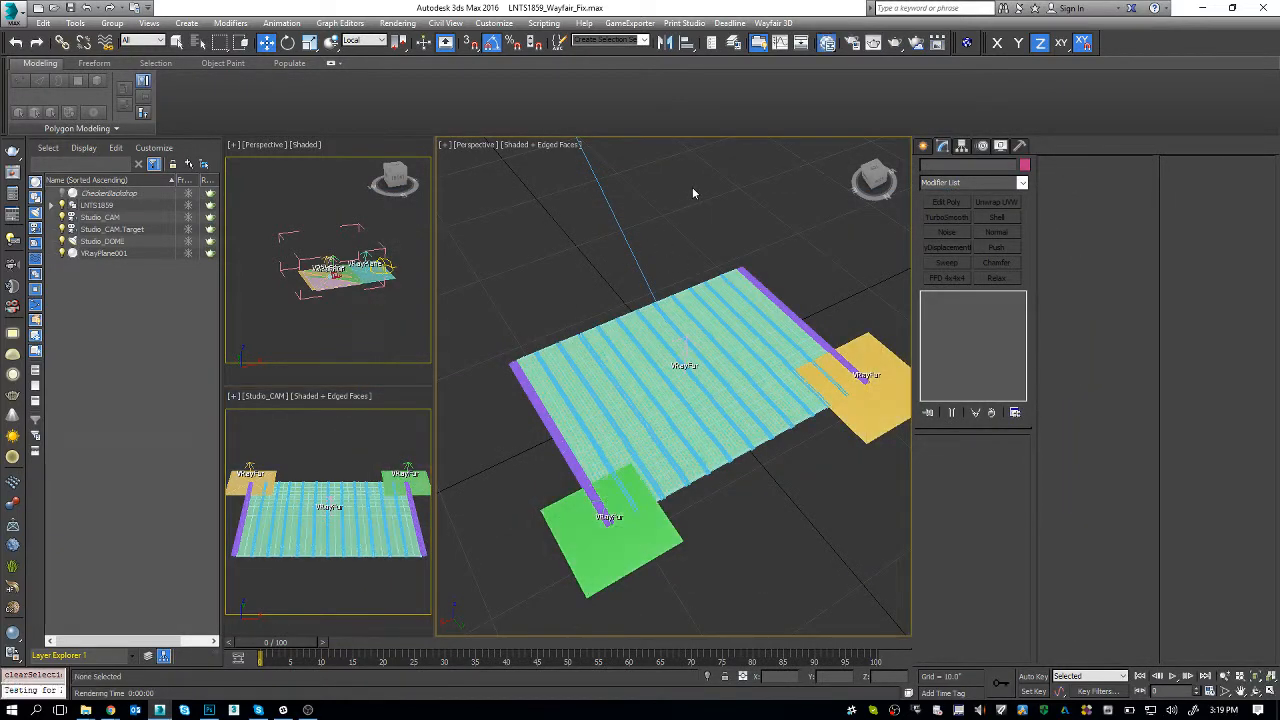
pyautogui.press('m')
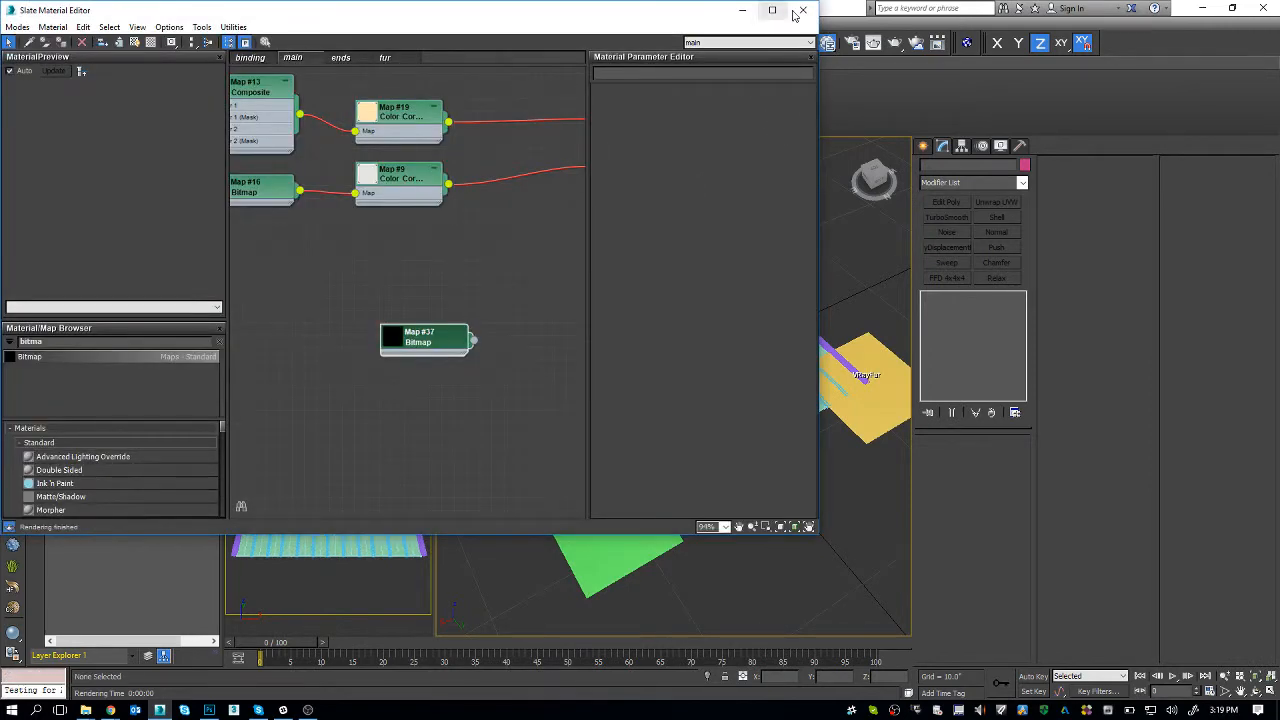
pyautogui.click(803, 9)
# - Select RugWithFur with the help of wireframe display and restore the shaded view
pyautogui.scroll(3, 688, 420)
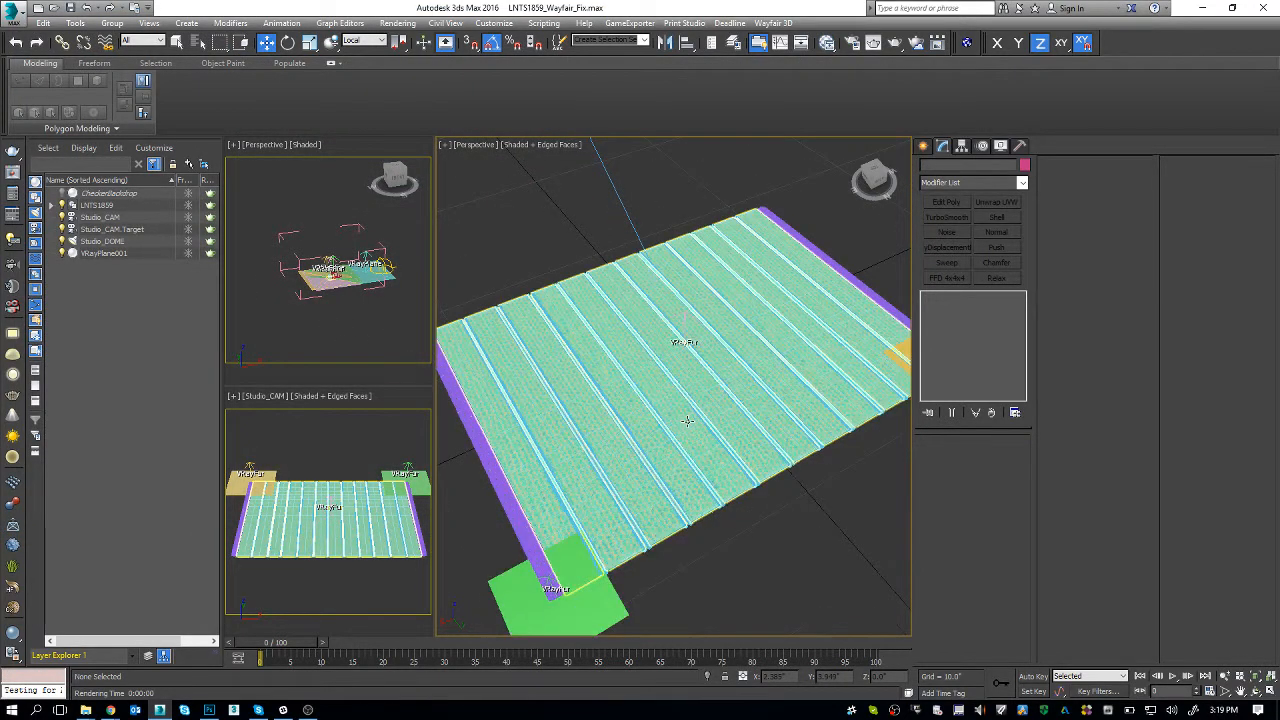
pyautogui.press('F3')
pyautogui.click(682, 362)
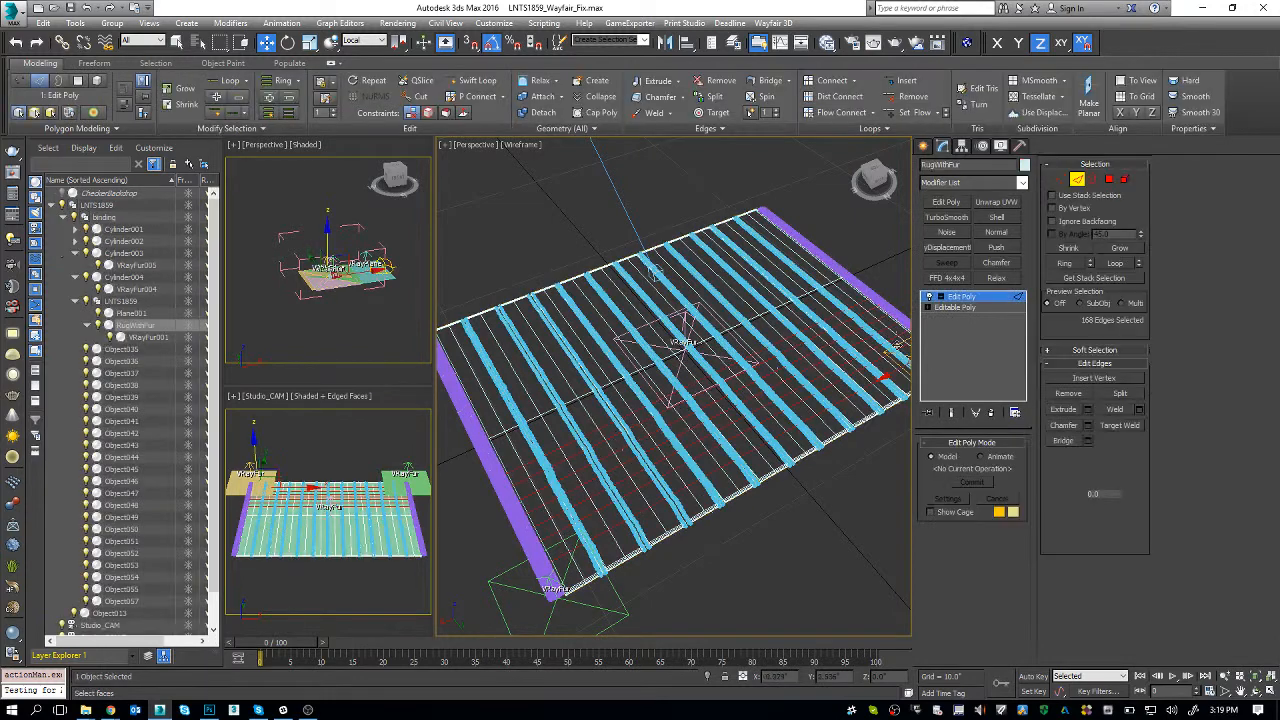
pyautogui.press('F3')
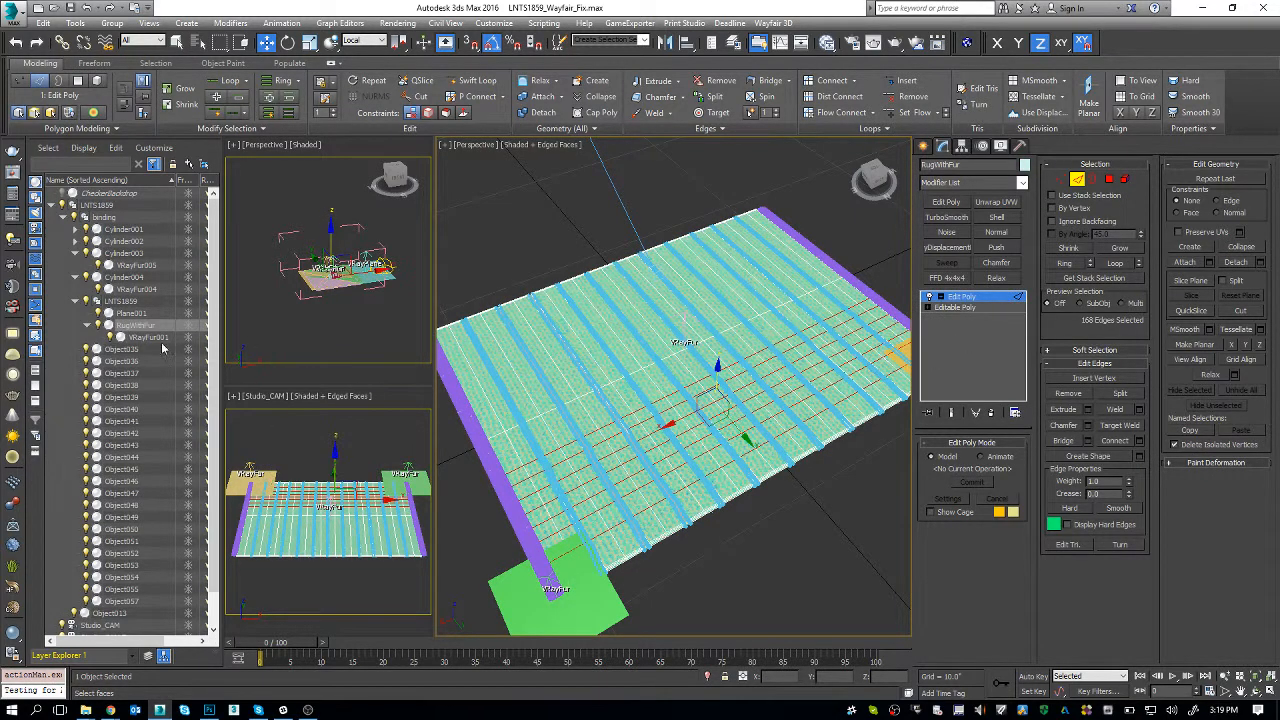
# - Select VRayFur001 and clear its length map
pyautogui.click(150, 338)
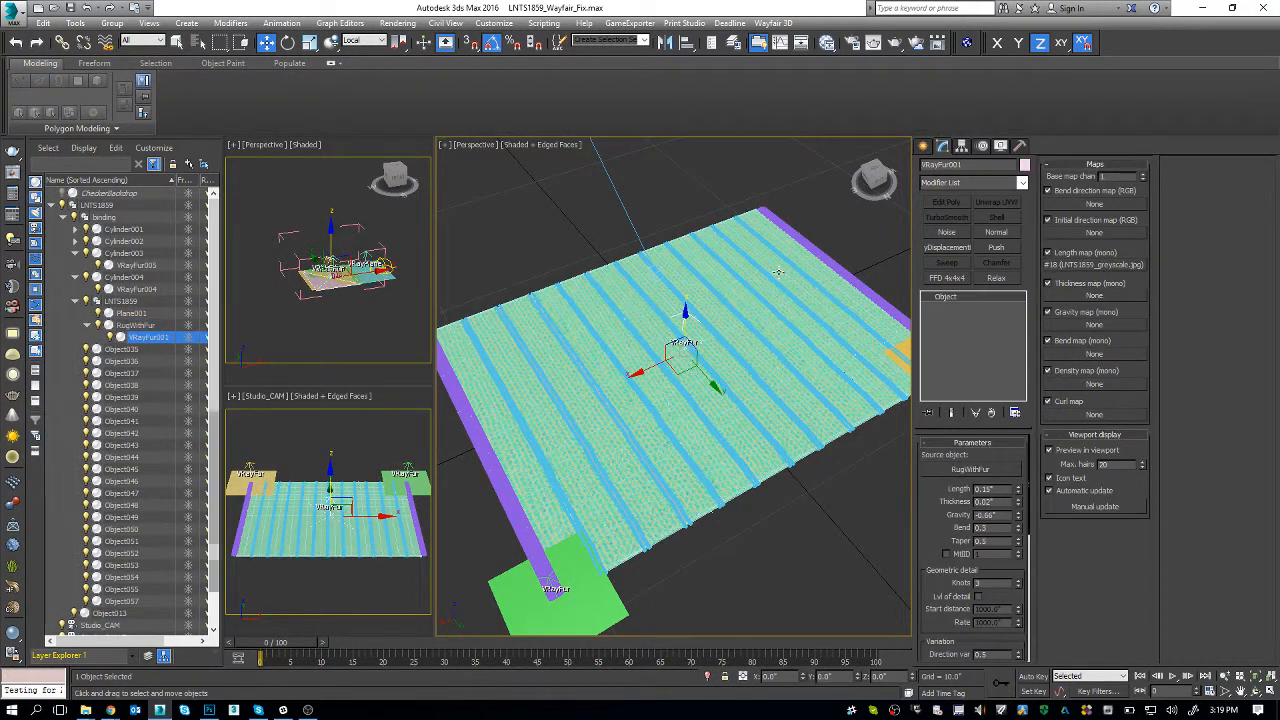
pyautogui.rightClick(1100, 268)
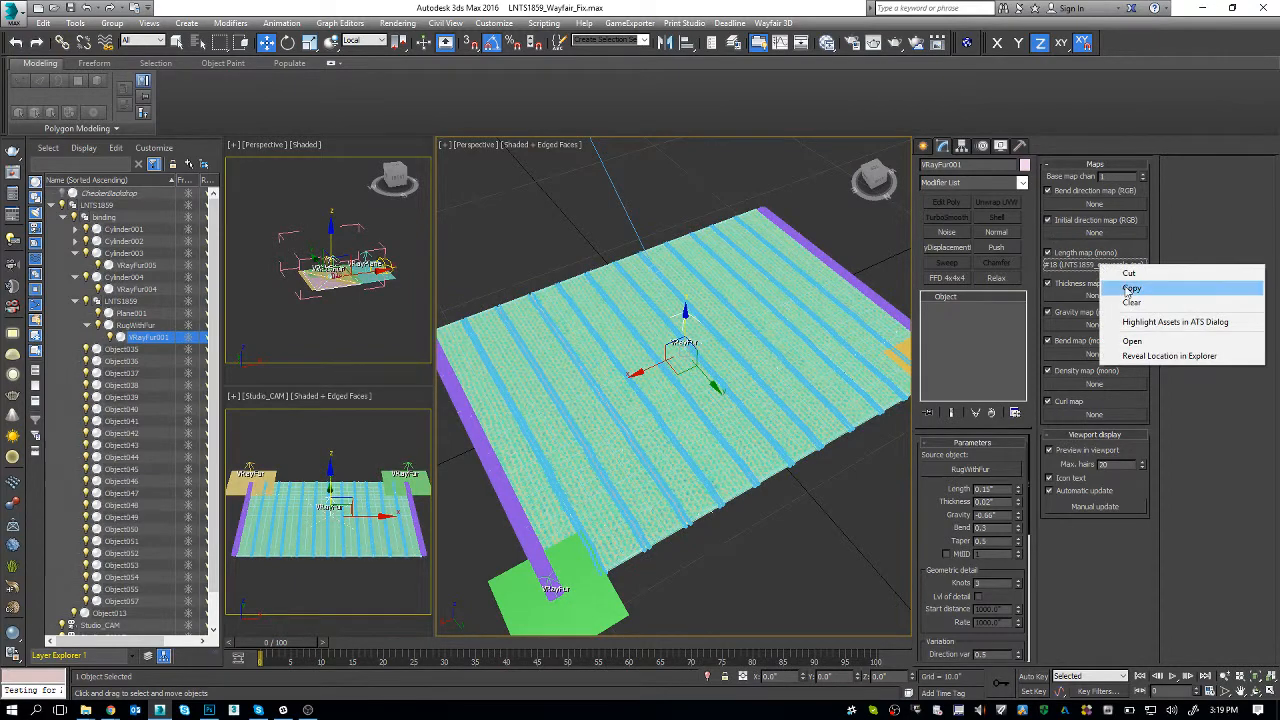
pyautogui.click(1128, 307)
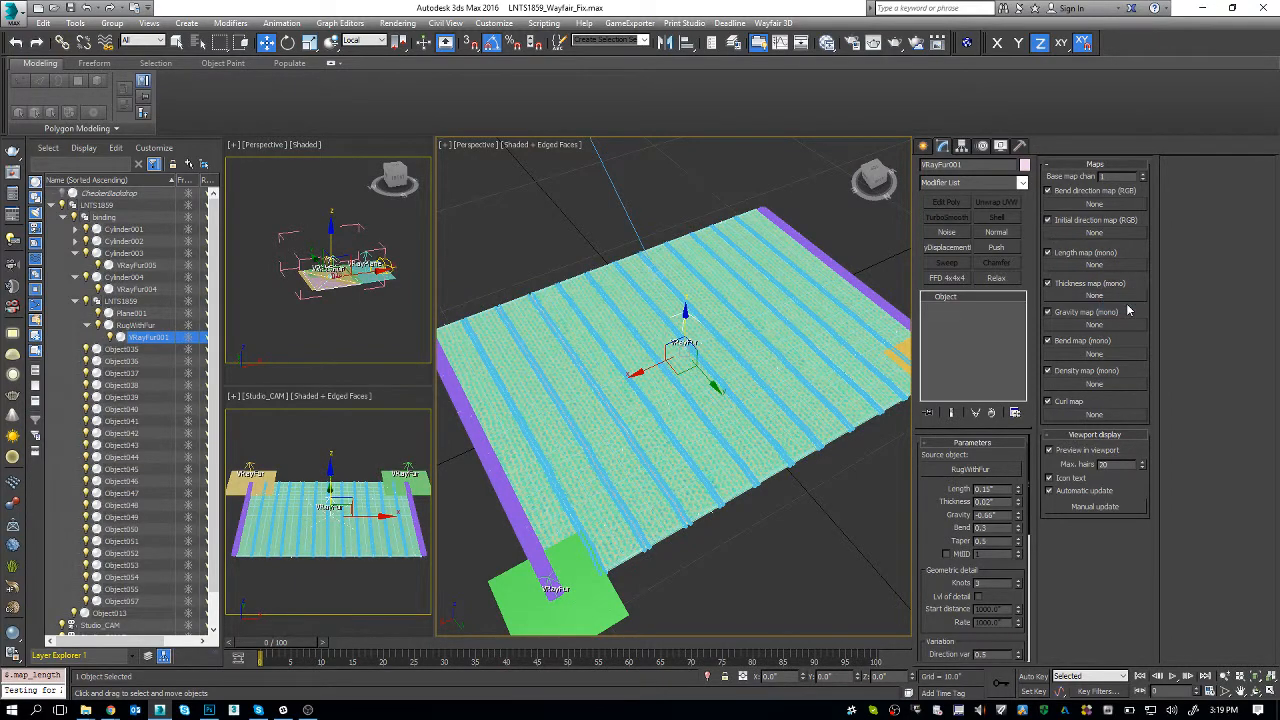
# - Make Studio_CAM the active view with nothing selected and start a production render of it from Render Setup
pyautogui.click(349, 513)
pyautogui.press('2')
pyautogui.press('2')
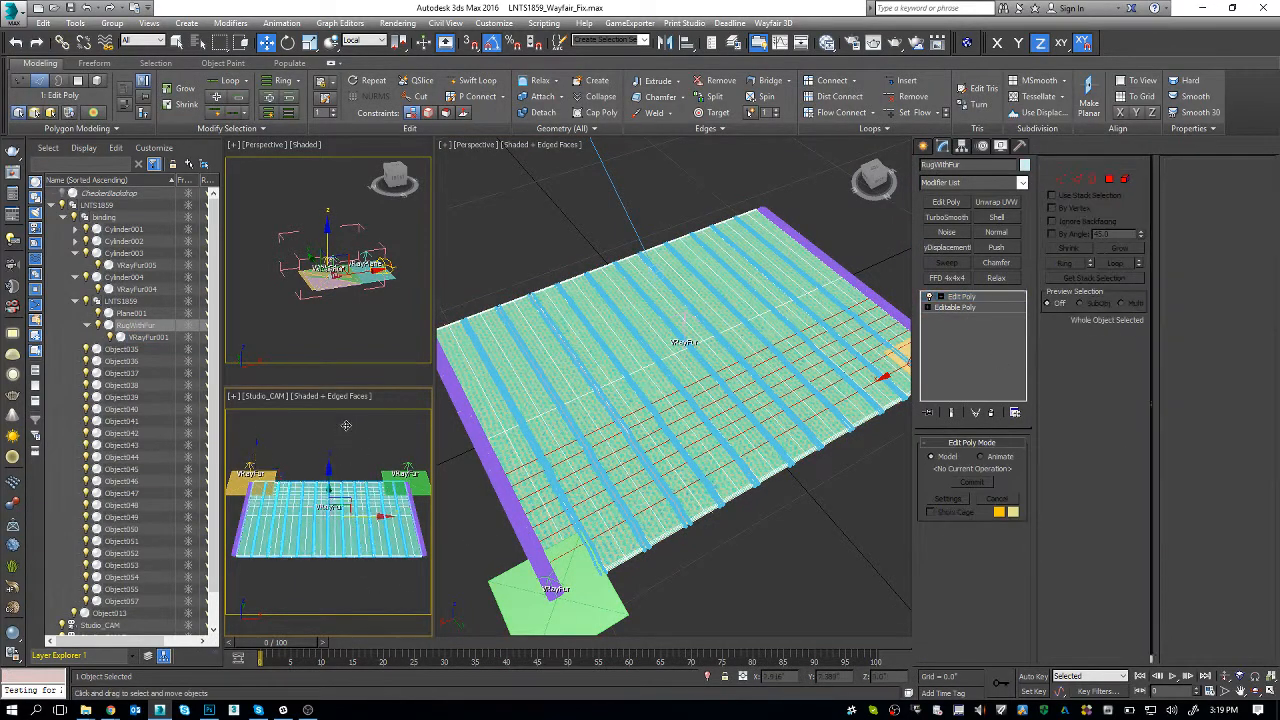
pyautogui.click(360, 447)
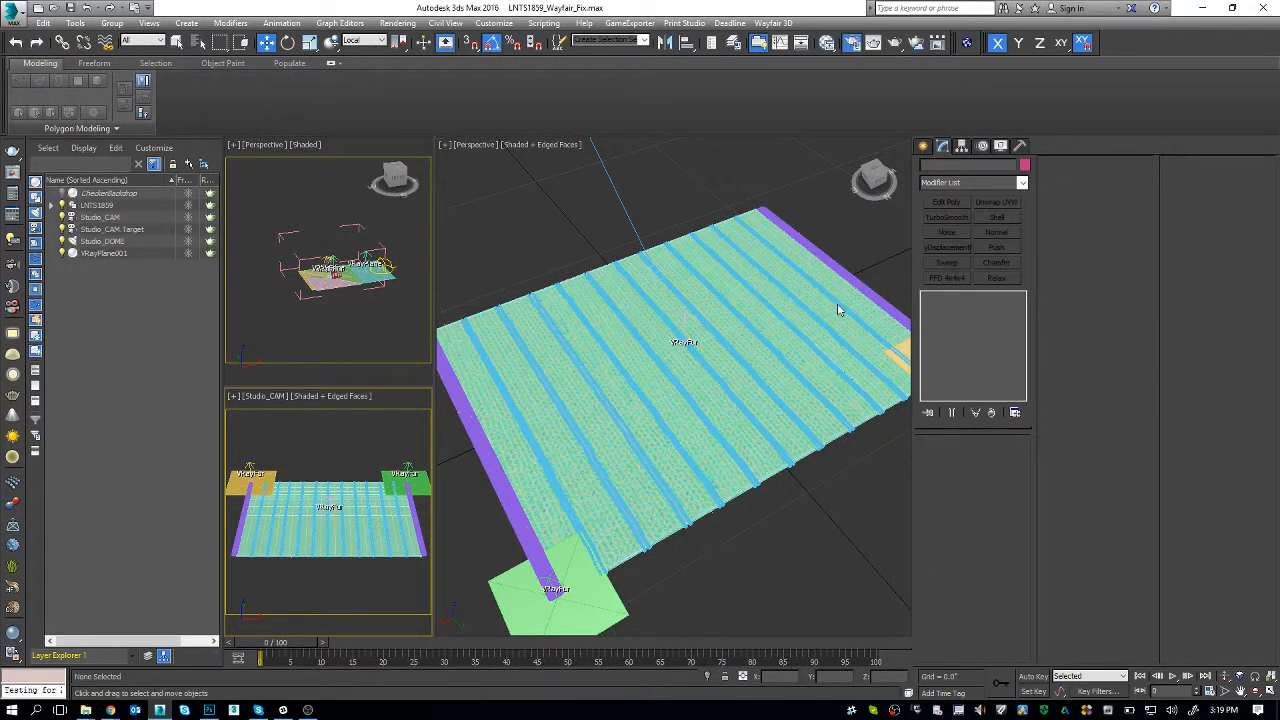
pyautogui.press('F10')
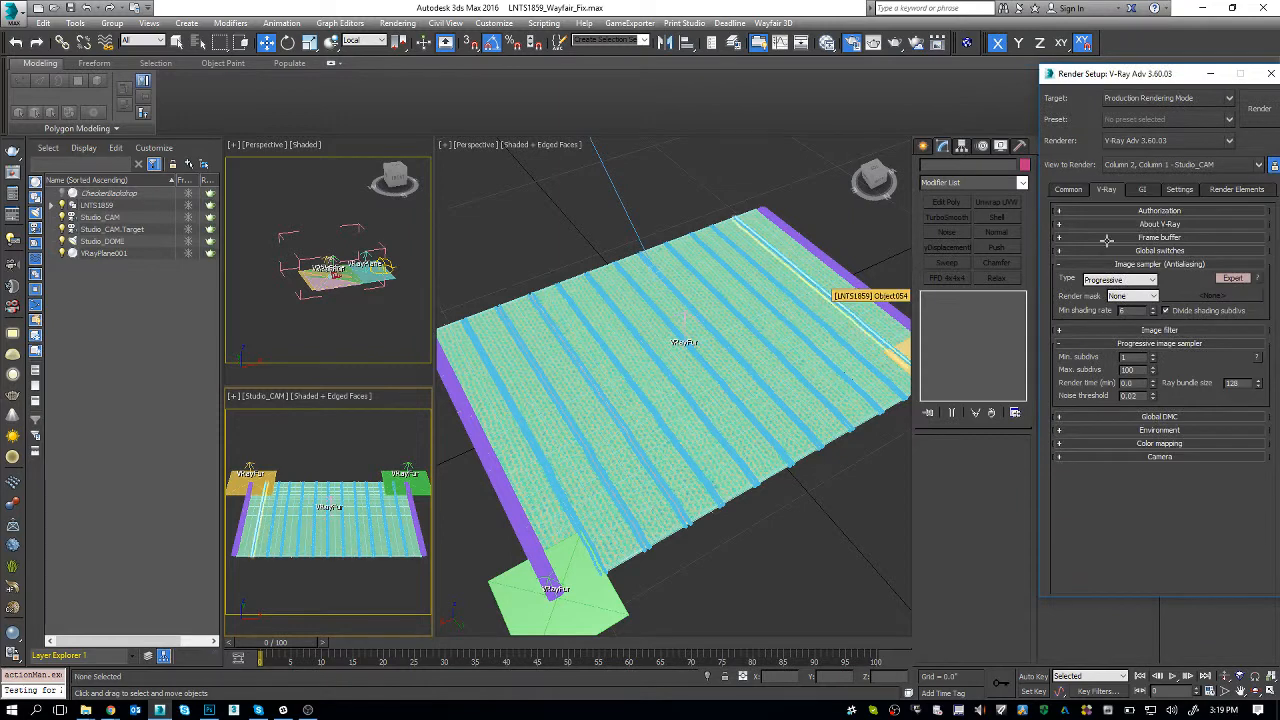
pyautogui.moveTo(1172, 100); pyautogui.dragTo(670, 106)
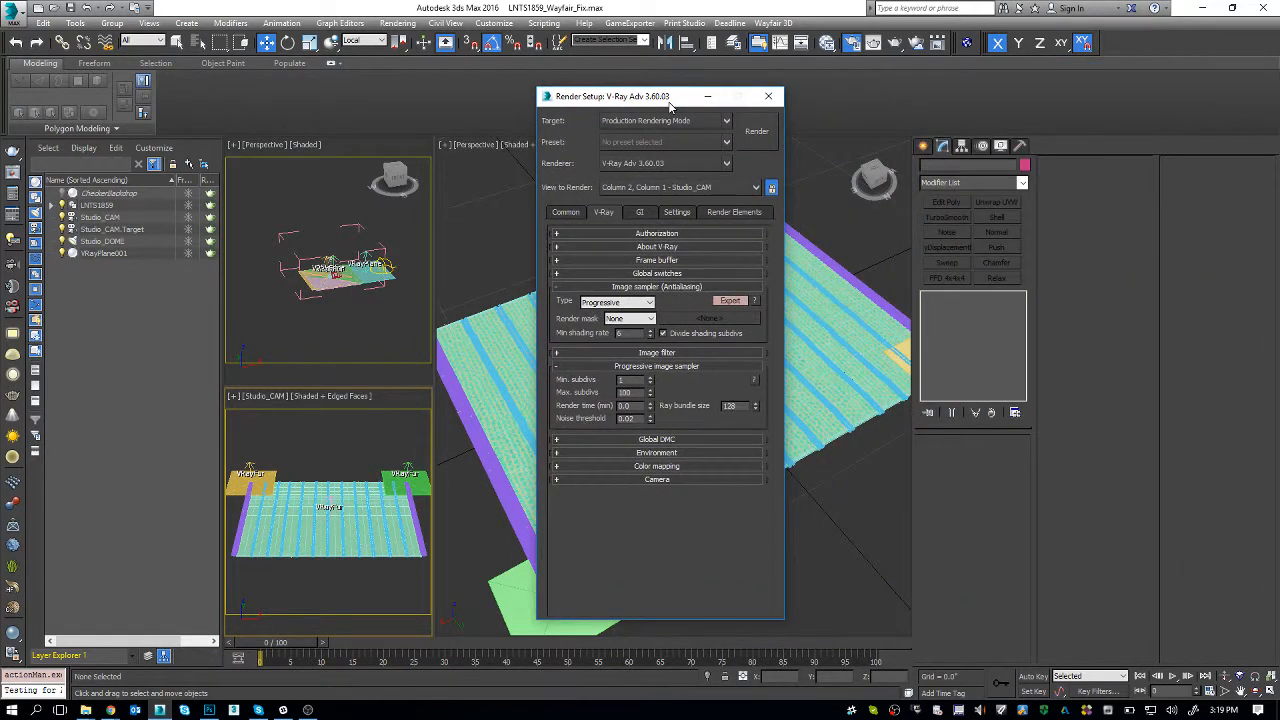
pyautogui.click(570, 217)
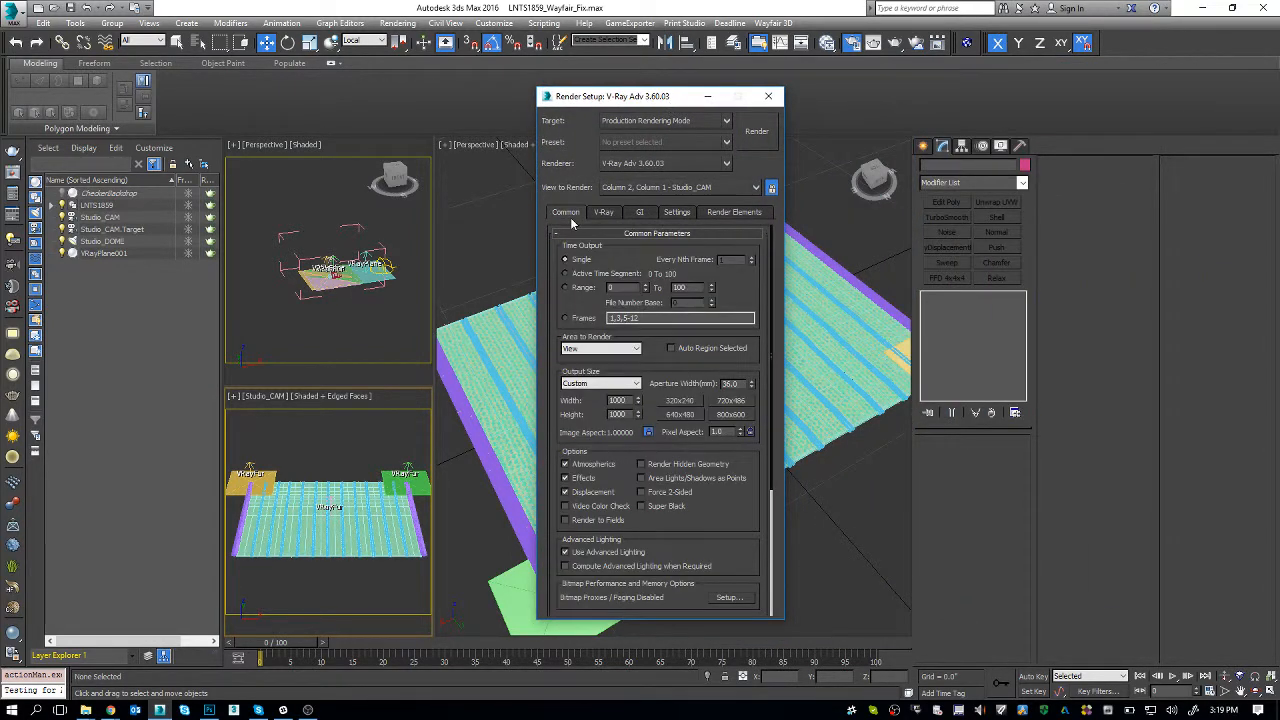
pyautogui.click(757, 131)
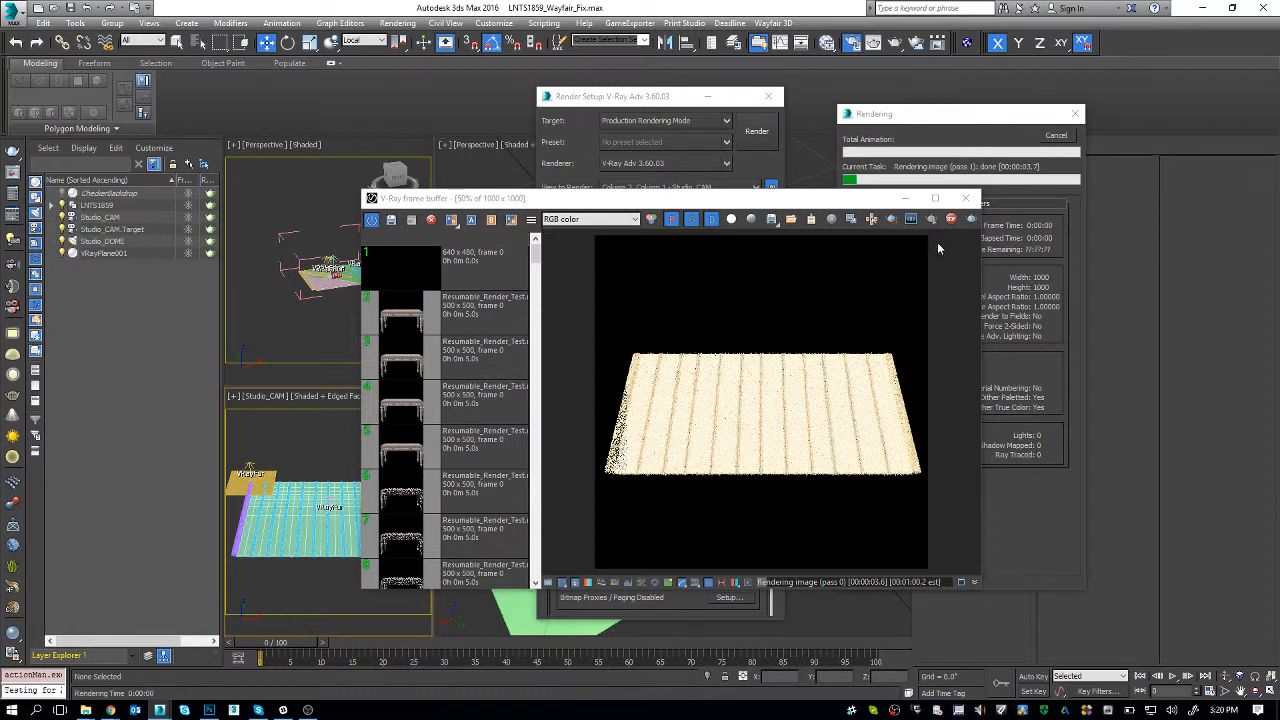
# - Limit rendering to a rectangular region over the upper middle of the rug in the V-Ray frame buffer
pyautogui.click(891, 218)
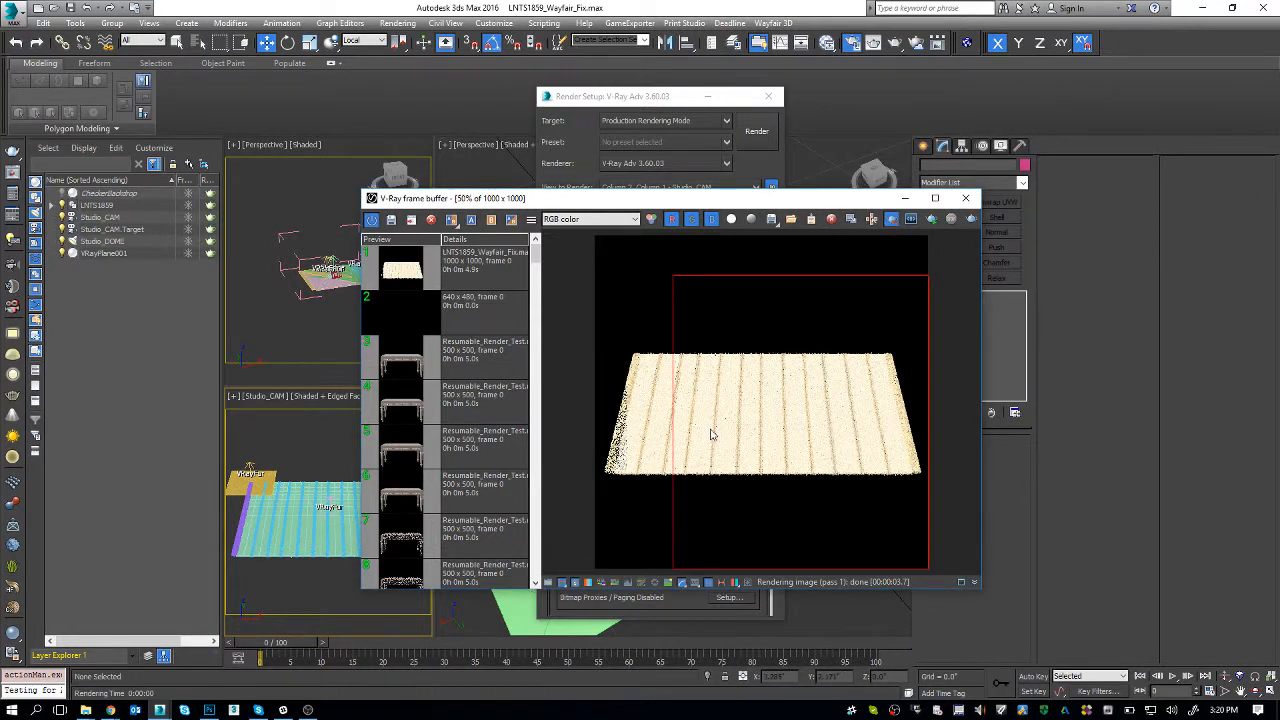
pyautogui.moveTo(720, 346); pyautogui.dragTo(829, 435)
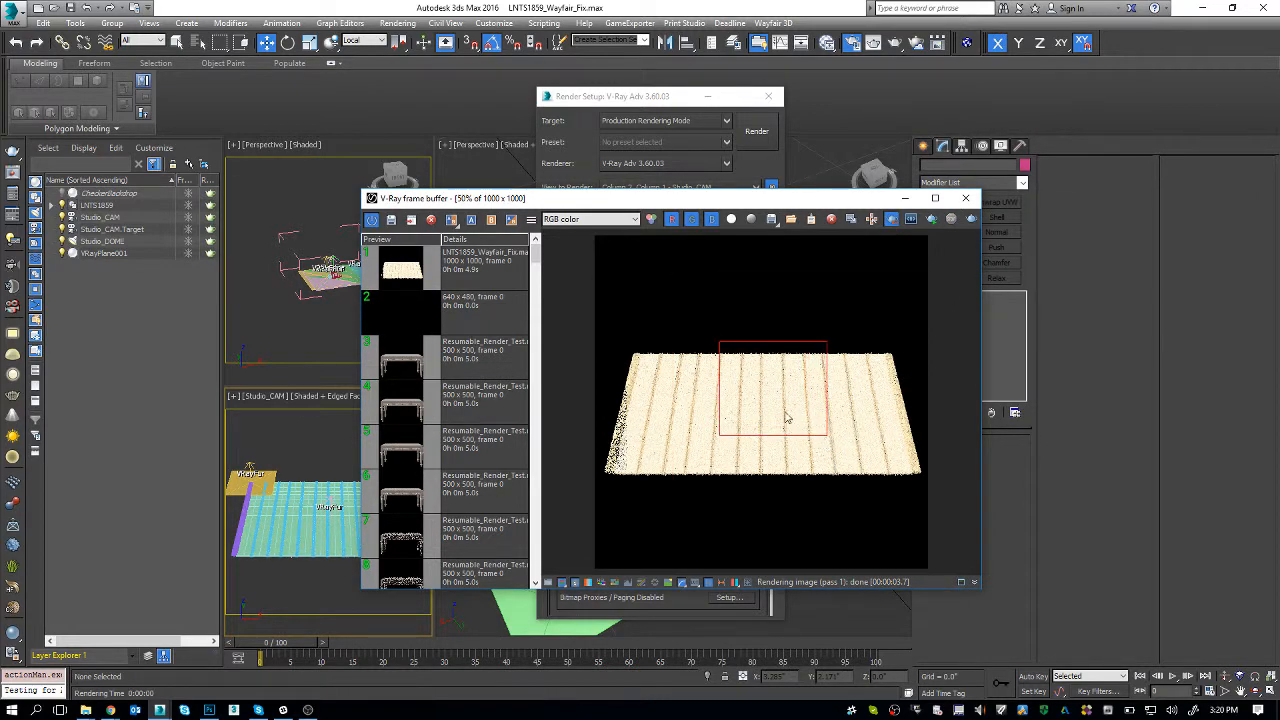
pyautogui.scroll(1, 787, 418)
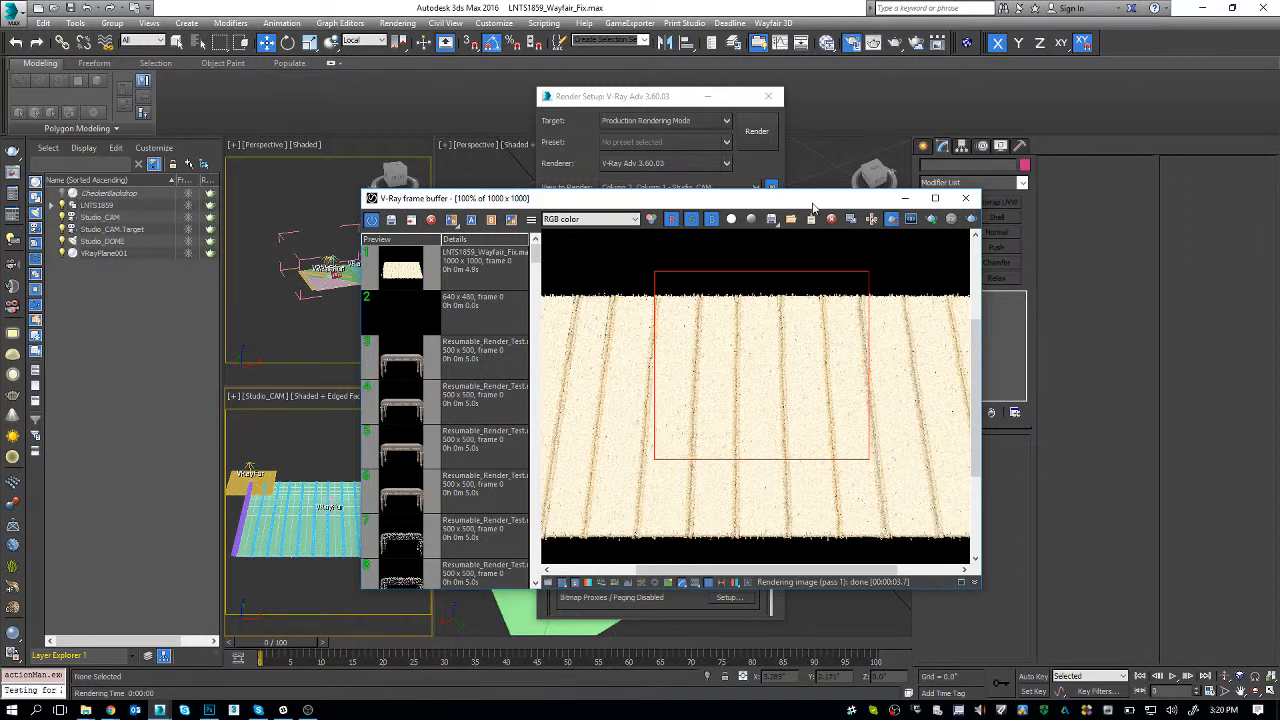
# - Filter the scene objects by "vrayf" and expand the LNTS1859 hierarchy down to every fur object
pyautogui.click(110, 175)
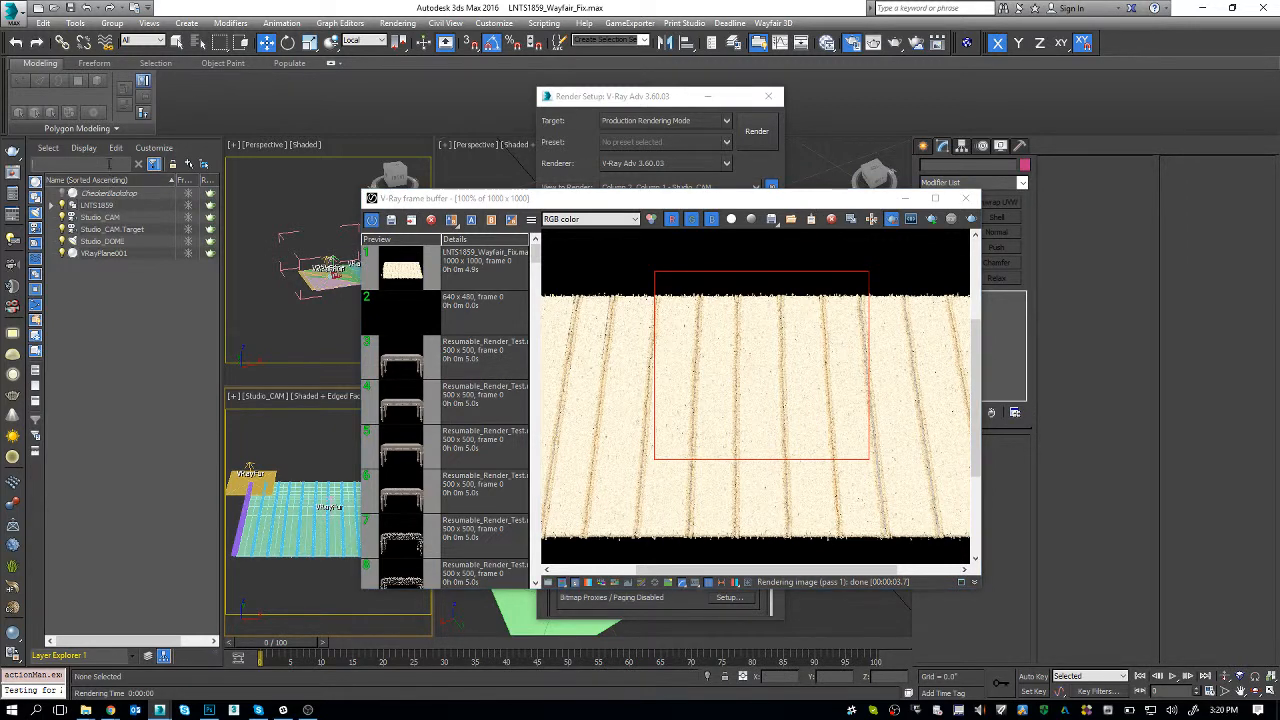
pyautogui.write('vrayf')
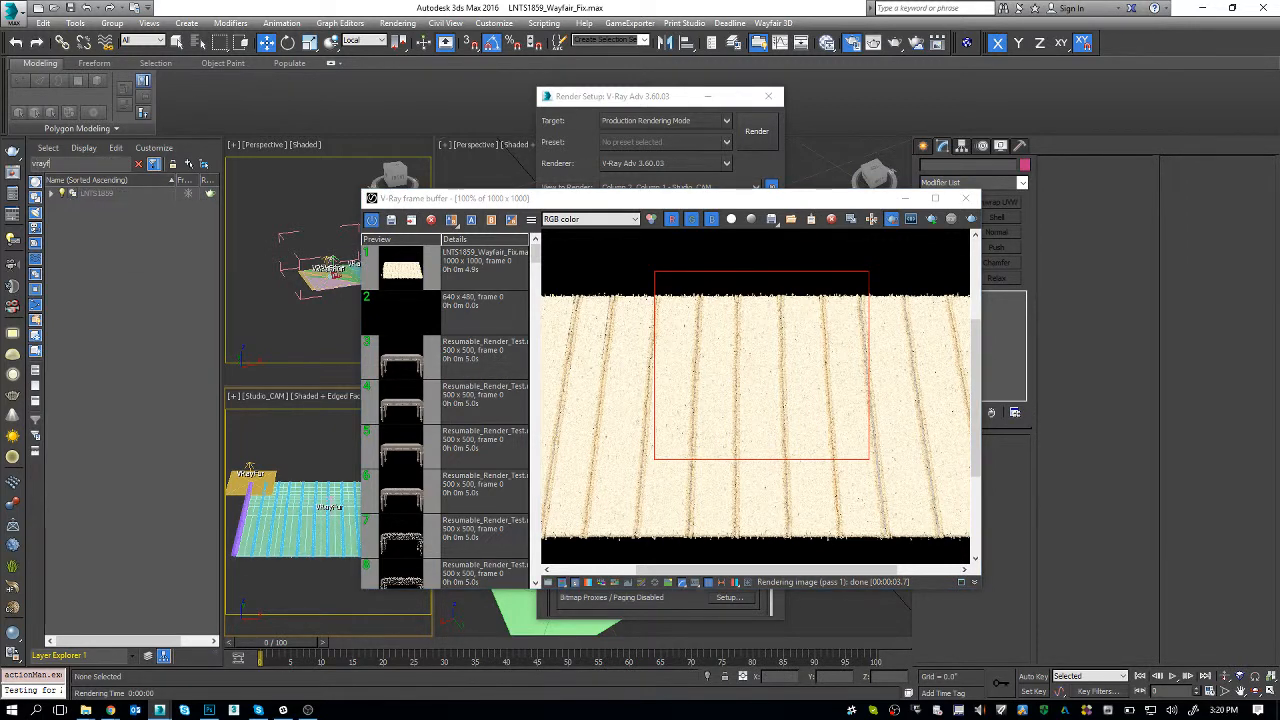
pyautogui.click(52, 193)
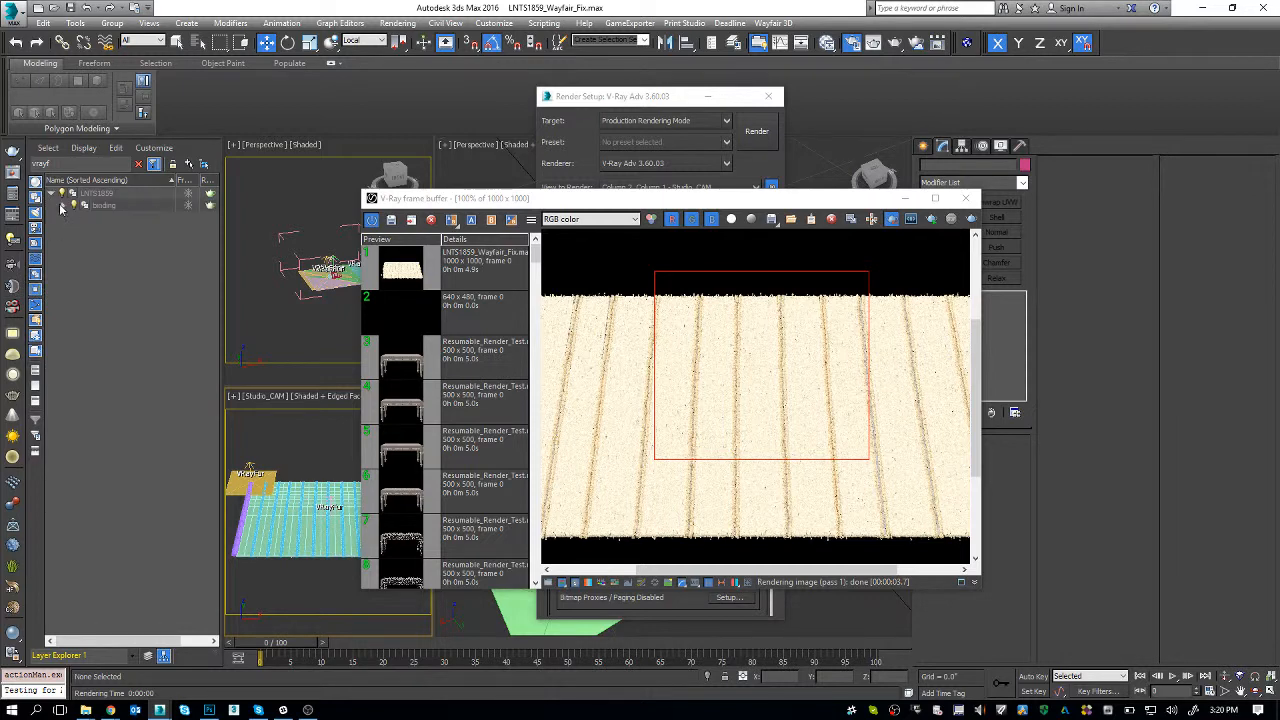
pyautogui.click(63, 205)
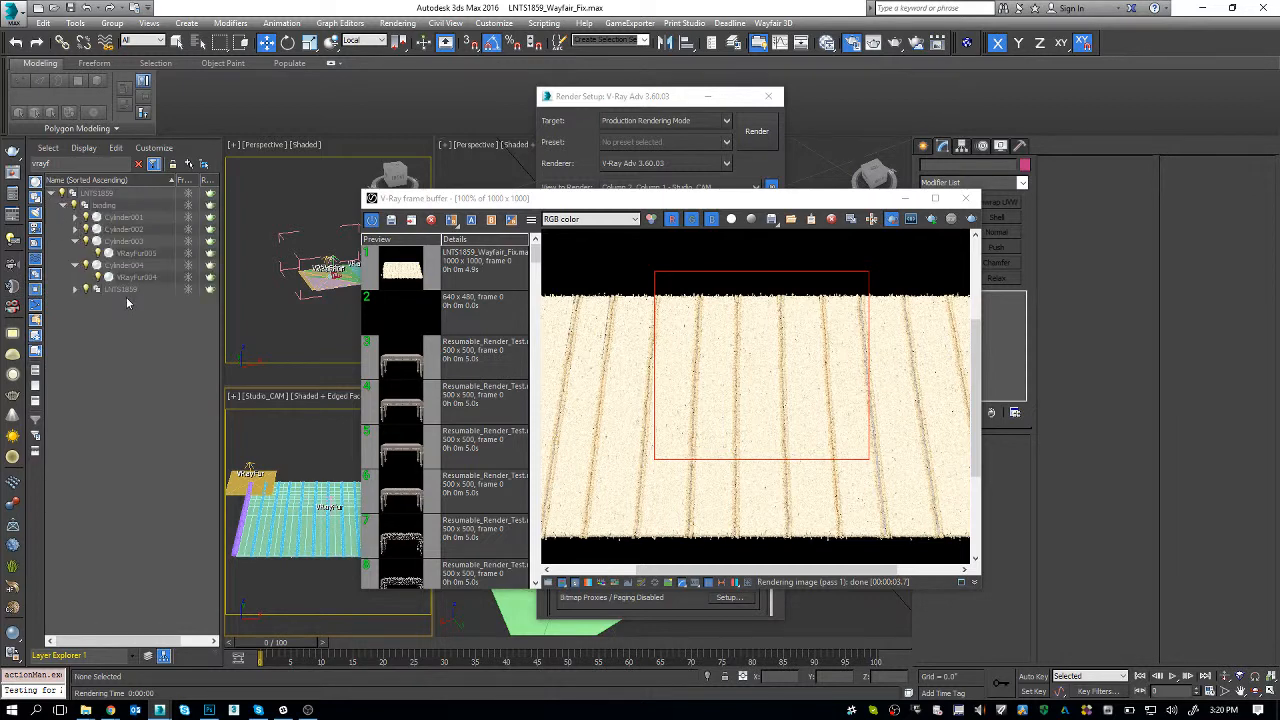
pyautogui.click(76, 290)
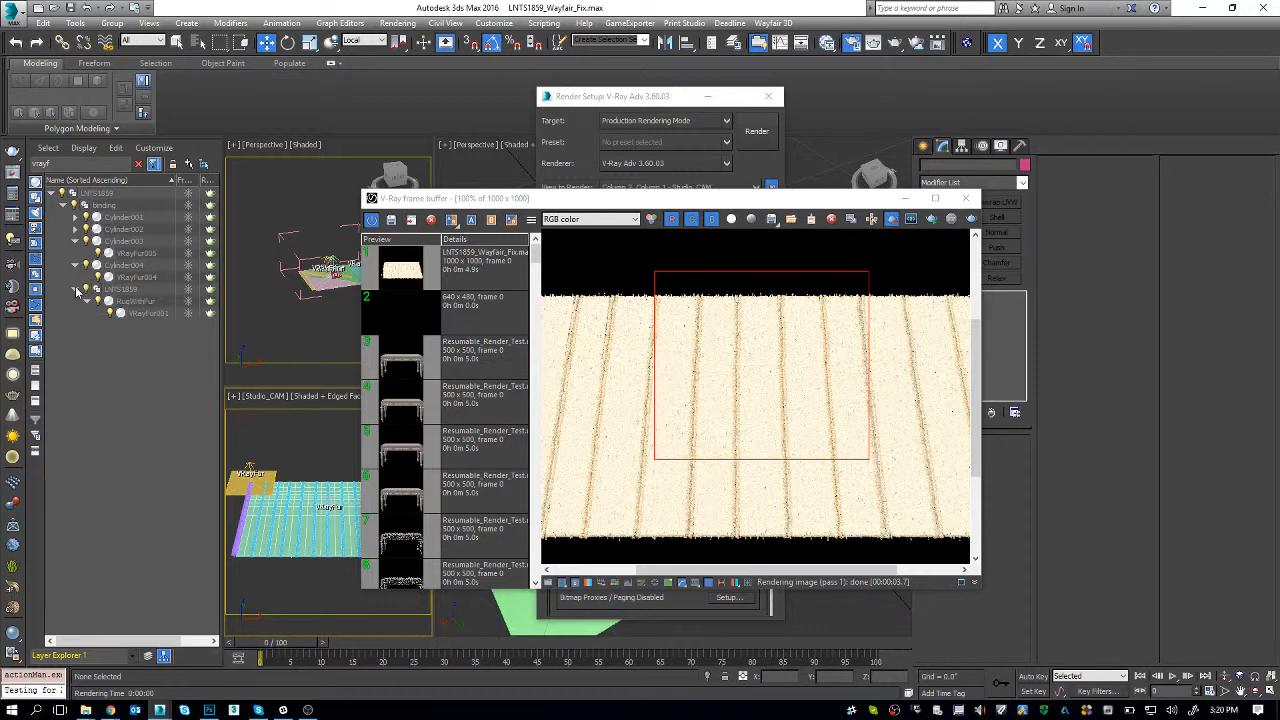
pyautogui.click(74, 229)
pyautogui.click(75, 217)
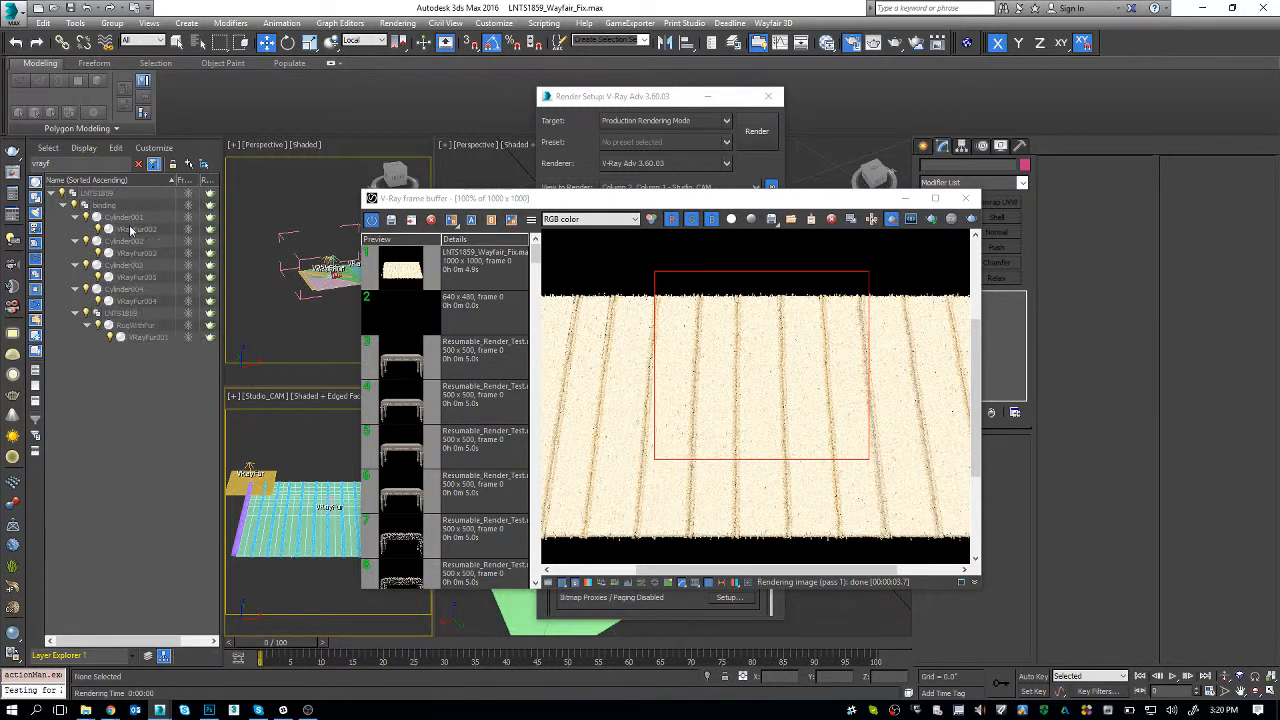
# - Delete the four VRayFur objects attached to the binding cylinders, keeping only VRayFur001 on the rug
pyautogui.click(146, 230)
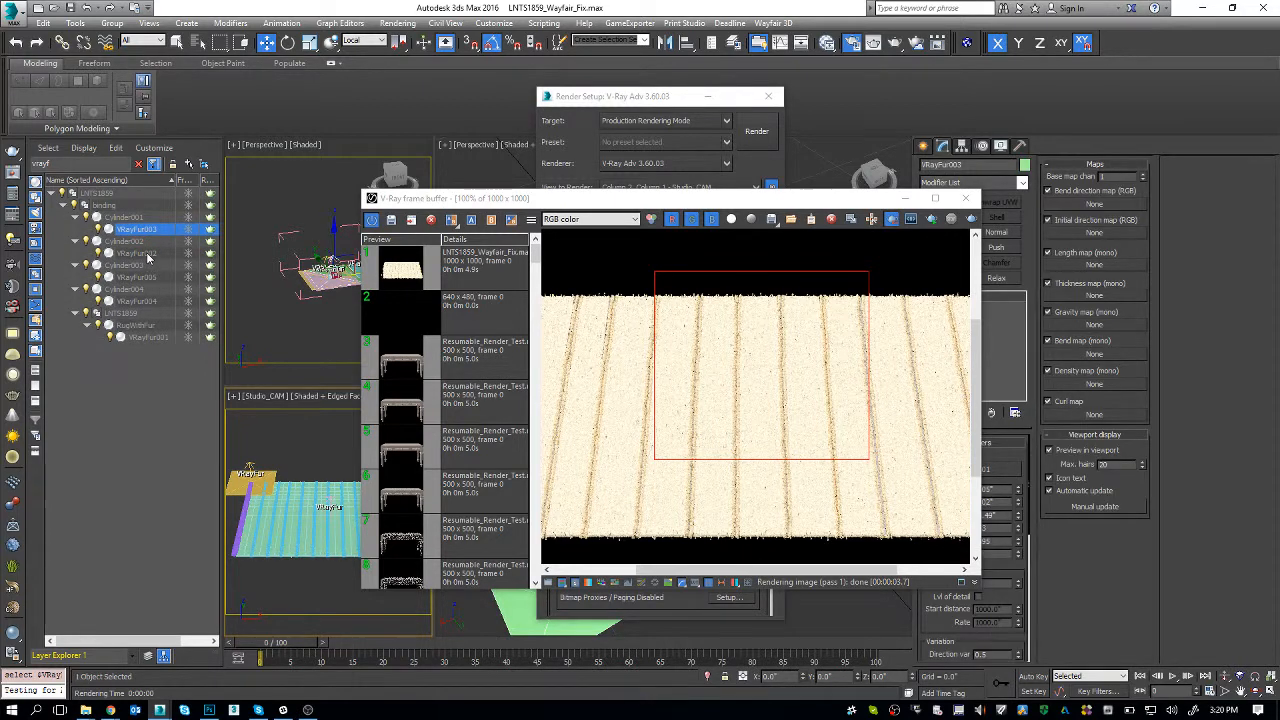
pyautogui.press('Delete')
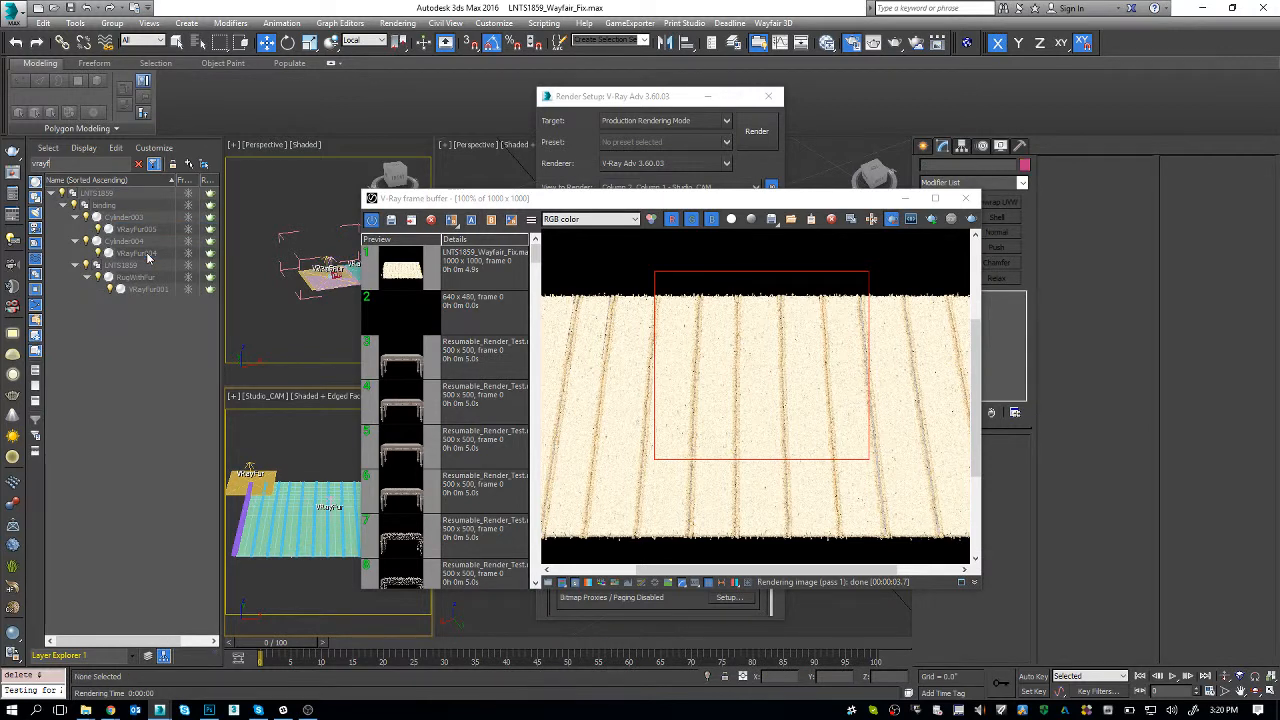
pyautogui.click(147, 255)
pyautogui.keyDown('ctrl'); pyautogui.click(148, 231); pyautogui.keyUp('ctrl')
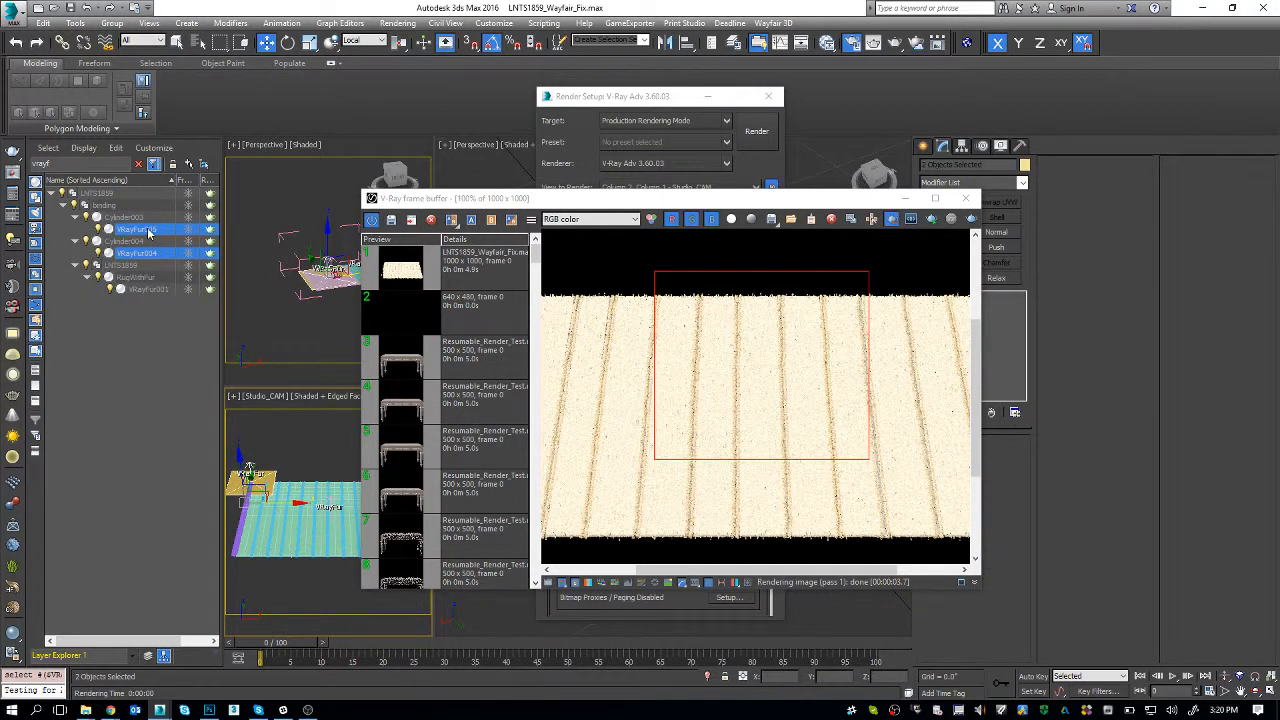
pyautogui.press('Delete')
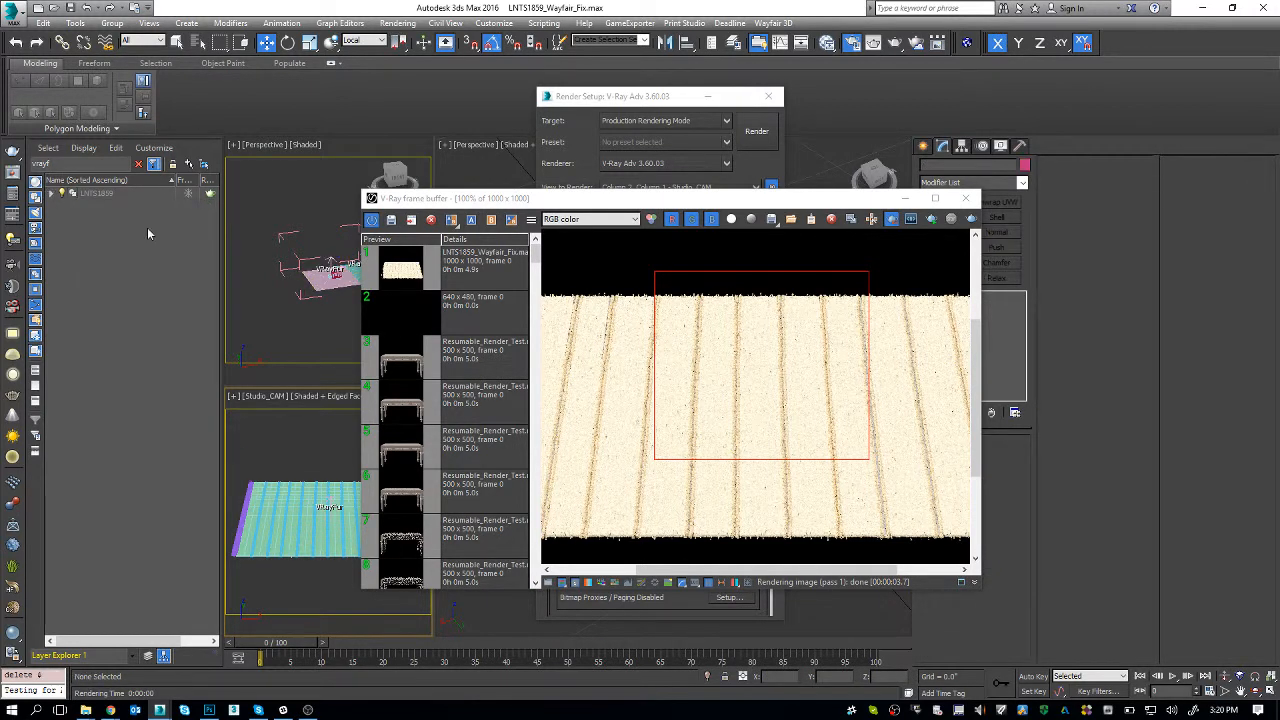
# - Render the framed region again and examine the rug's fur up close in the V-Ray frame buffer
pyautogui.click(970, 221)
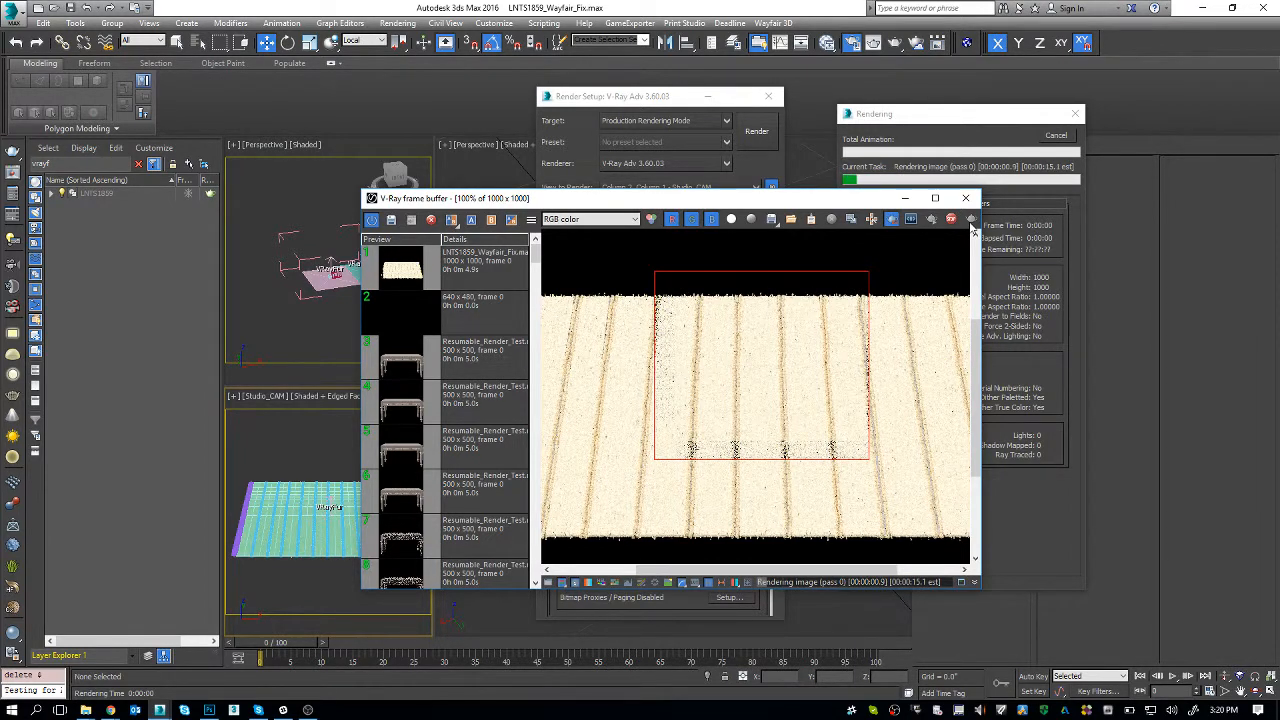
pyautogui.moveTo(848, 204); pyautogui.dragTo(589, 105)
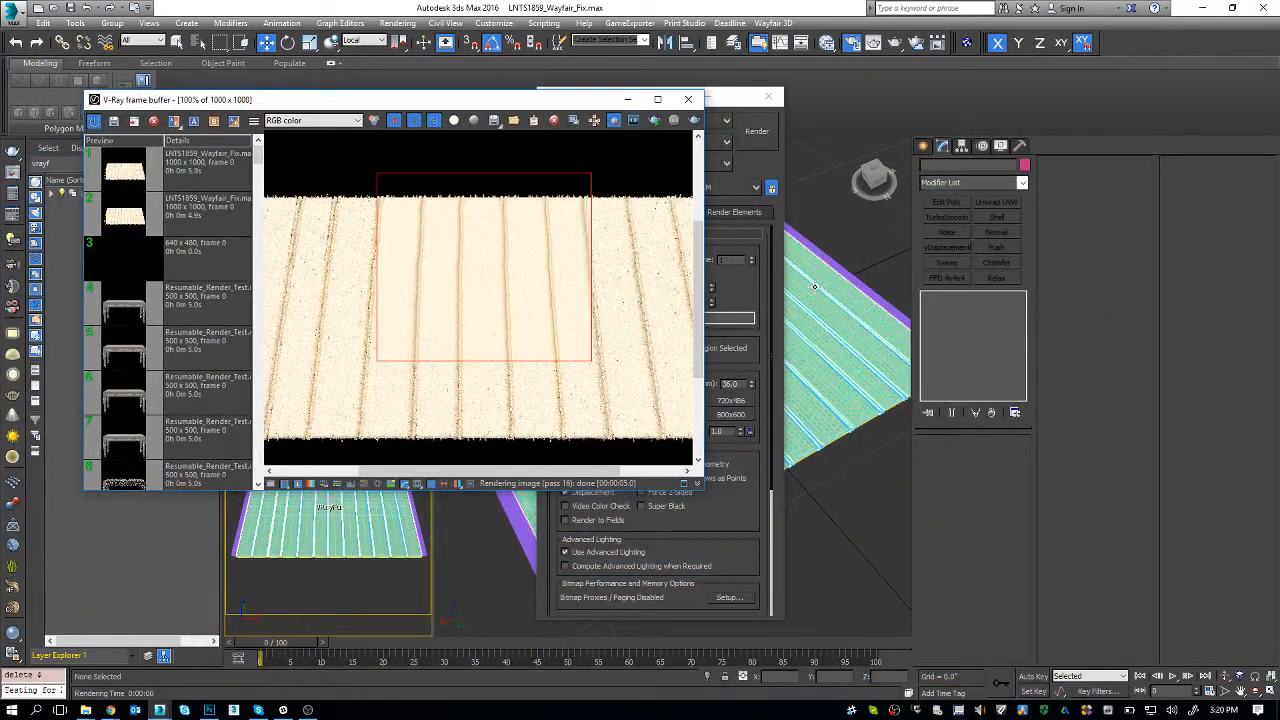
pyautogui.press('m')
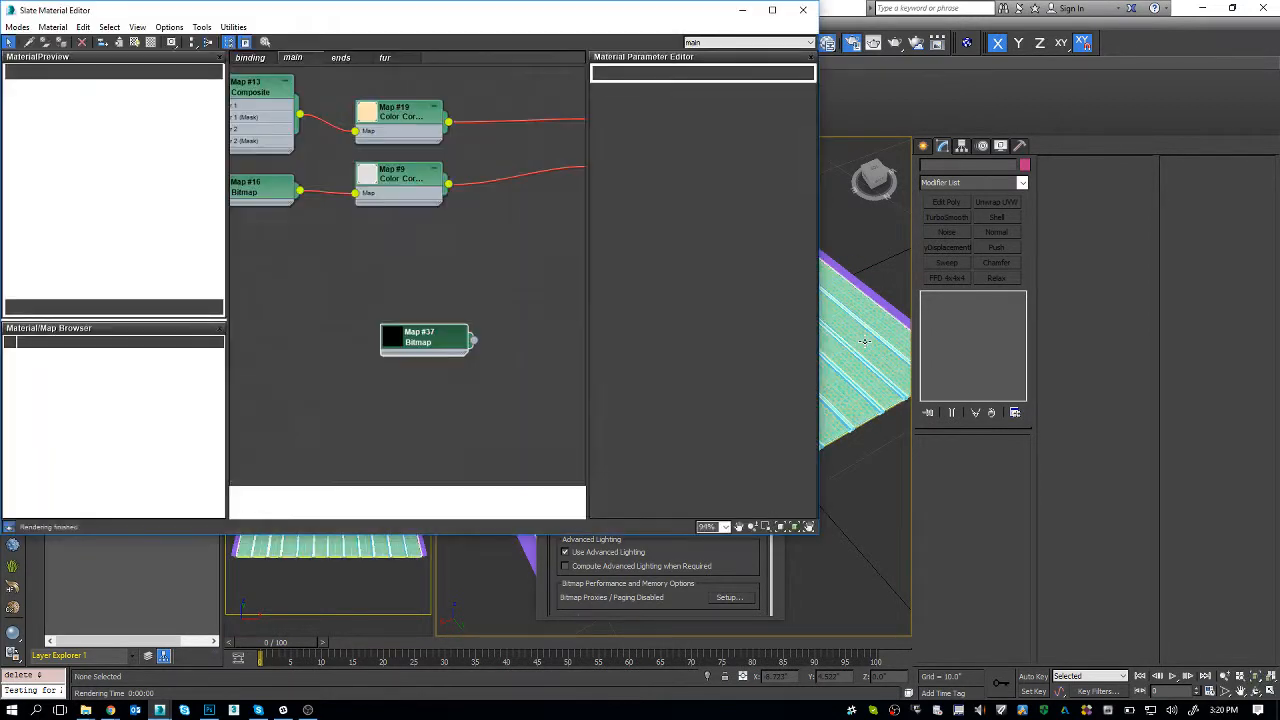
pyautogui.press('m')
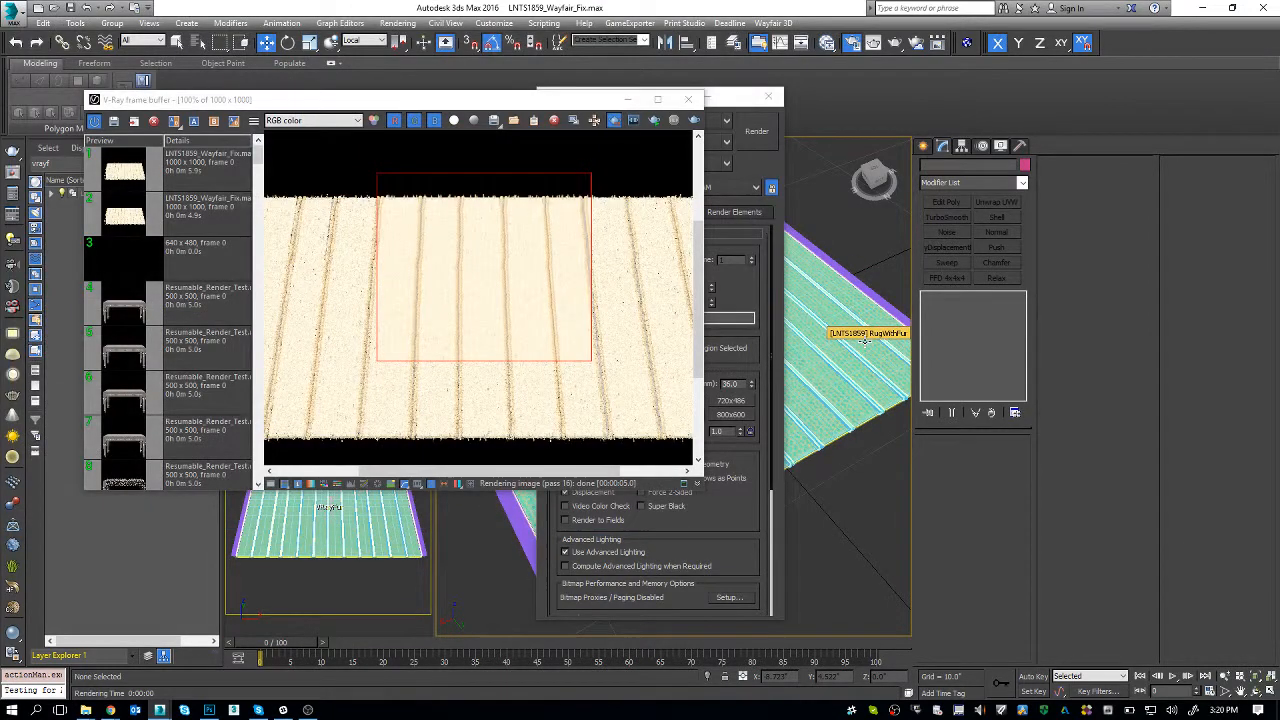
pyautogui.scroll(2, 443, 265)
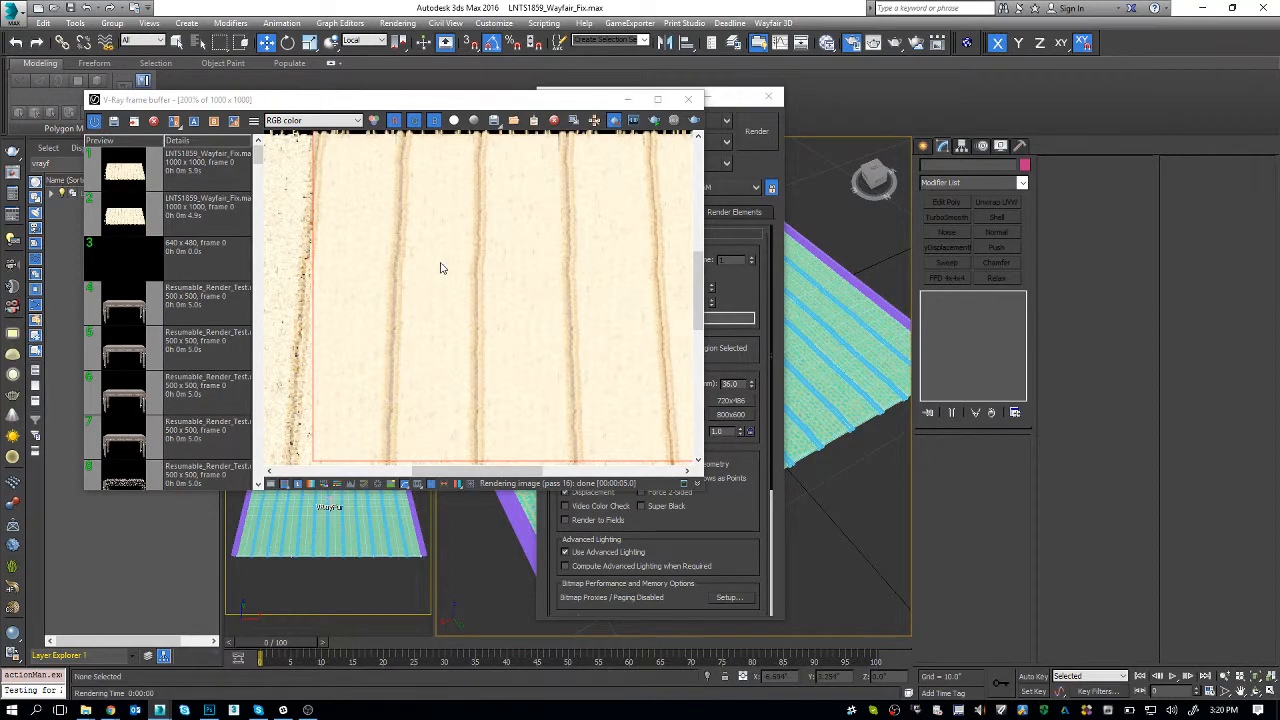
pyautogui.scroll(-2, 441, 267)
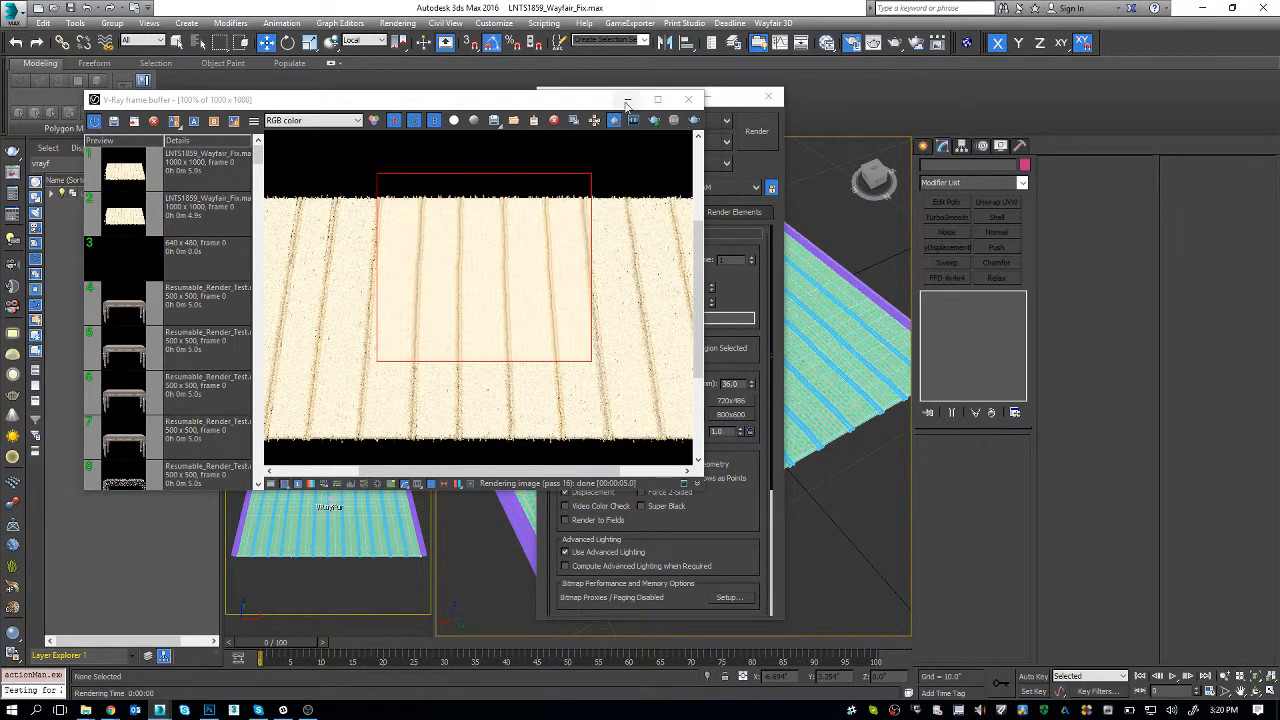
pyautogui.moveTo(612, 101); pyautogui.dragTo(532, 196)
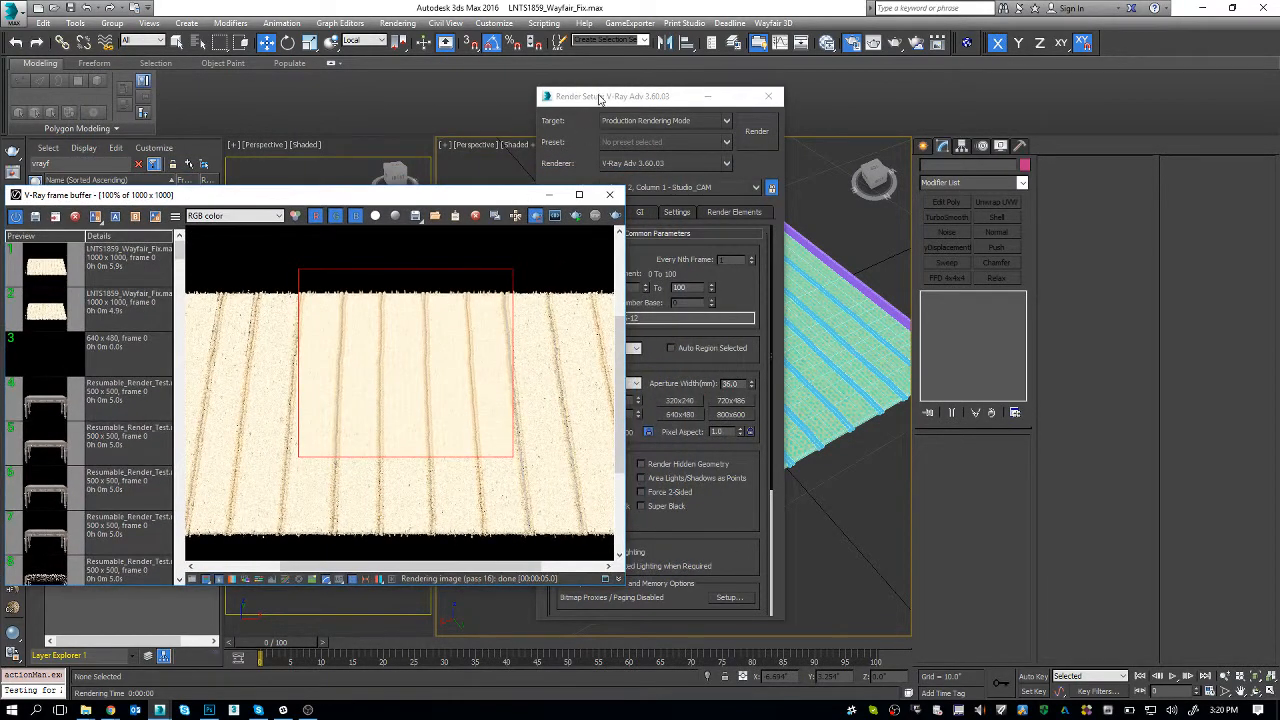
# - Create a standard plane on the ground beside the rug, slightly smaller than the rug, and keep it selected
pyautogui.moveTo(600, 97); pyautogui.dragTo(380, 91)
pyautogui.click(942, 146)
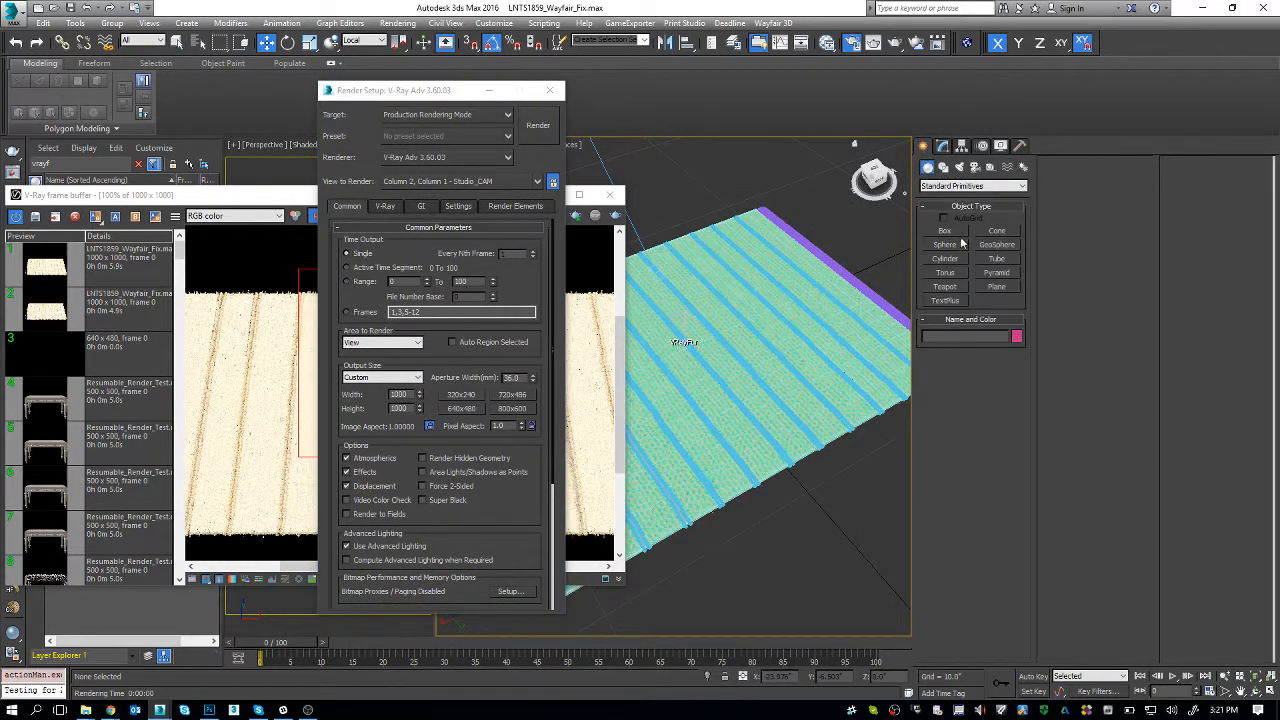
pyautogui.click(998, 287)
pyautogui.scroll(-5, 777, 349)
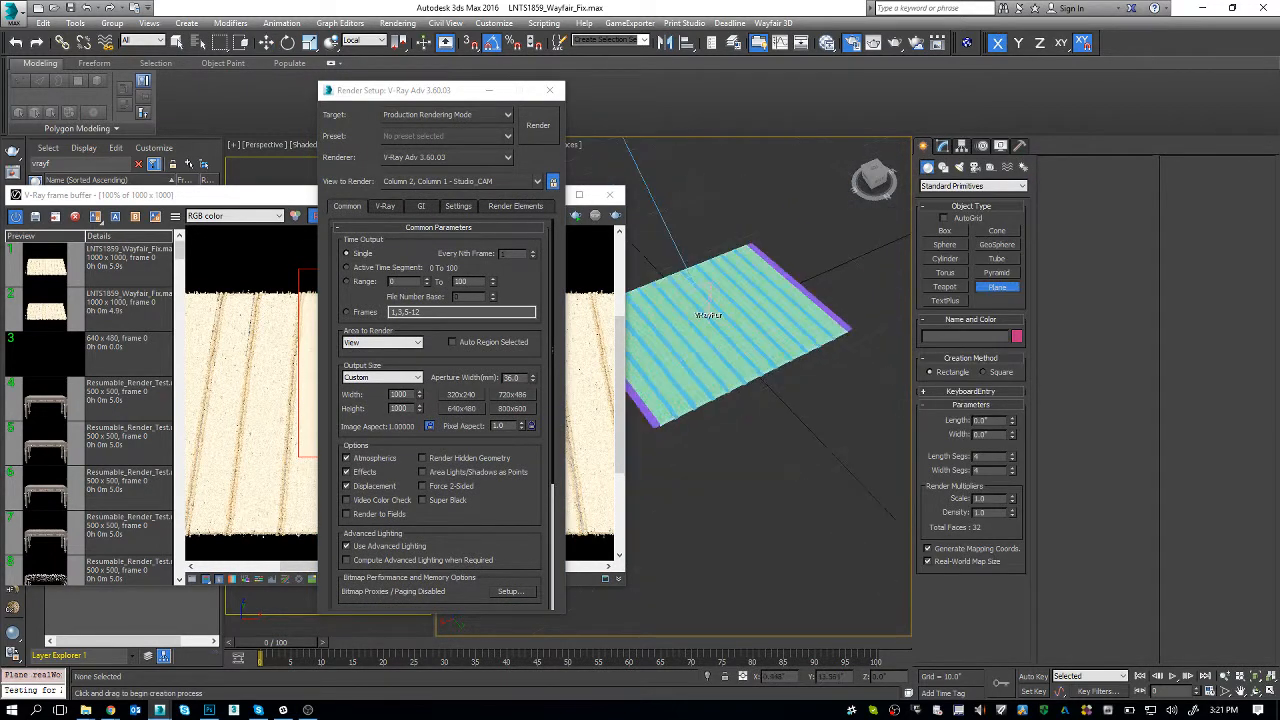
pyautogui.moveTo(781, 418); pyautogui.dragTo(908, 436)
pyautogui.press('w')
pyautogui.click(848, 433)
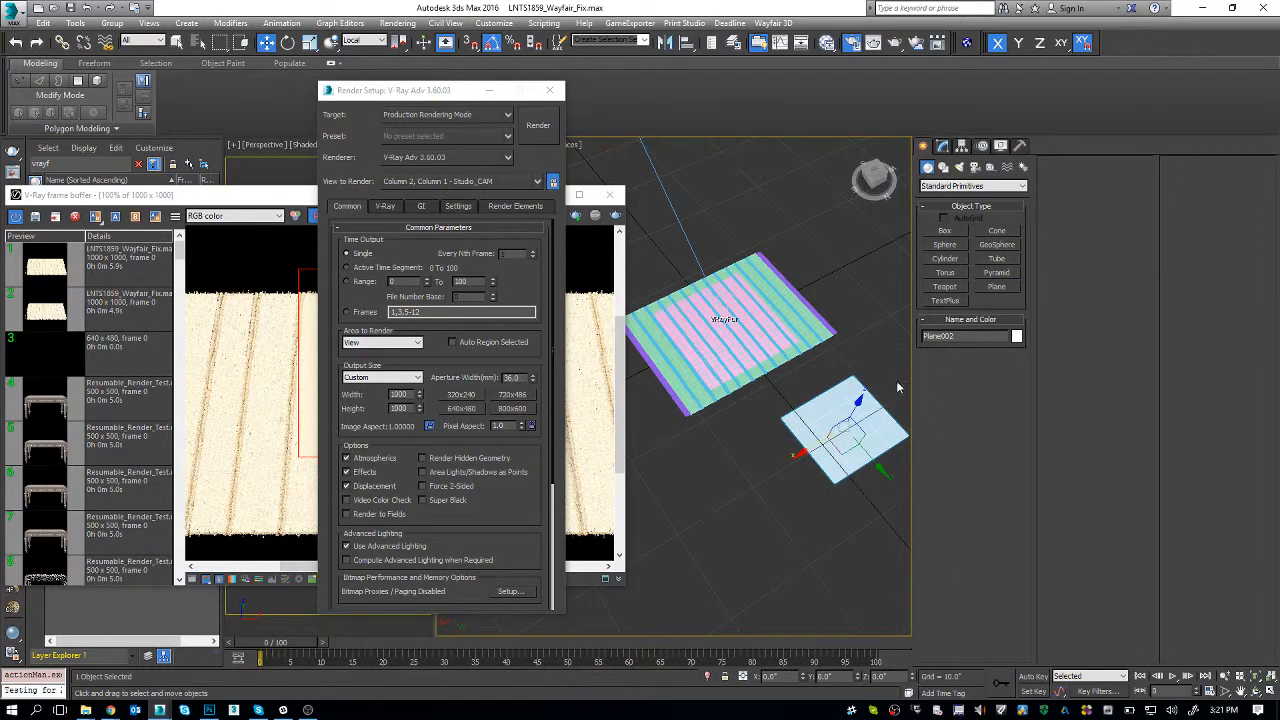
# - Add a VRayFur object to the new plane beside the rug
pyautogui.moveTo(229, 200); pyautogui.dragTo(333, 245)
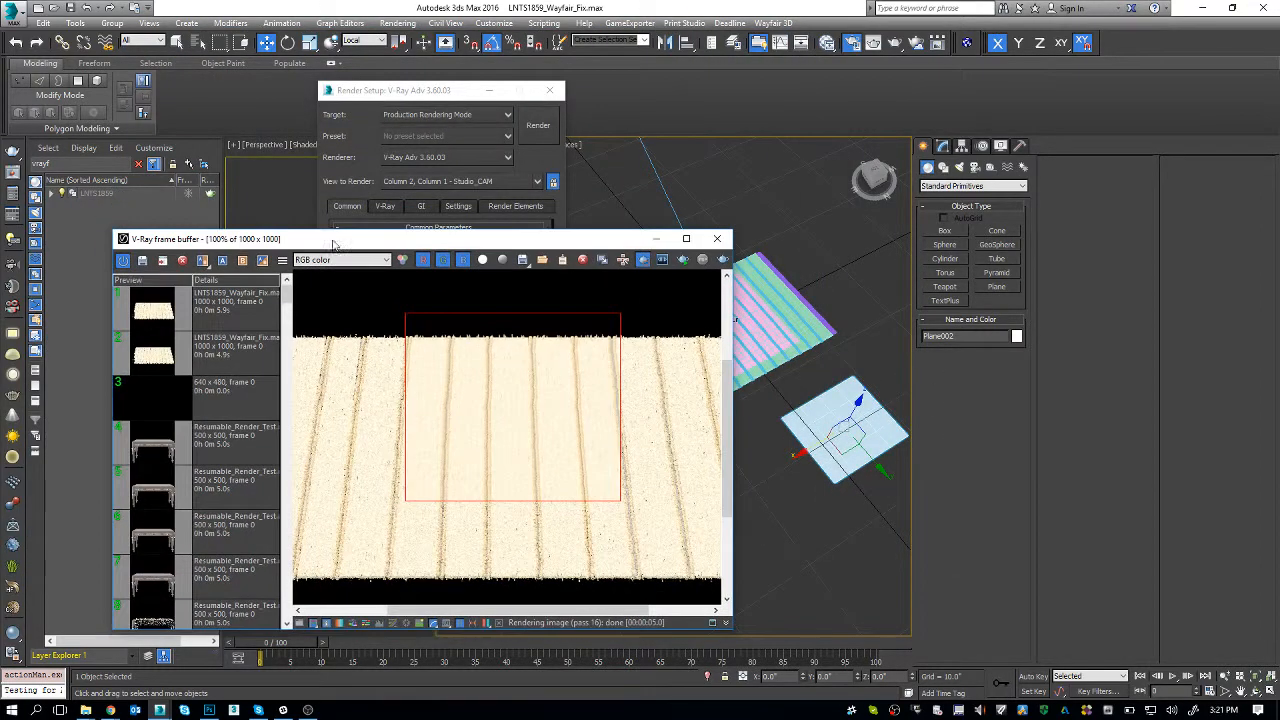
pyautogui.click(13, 568)
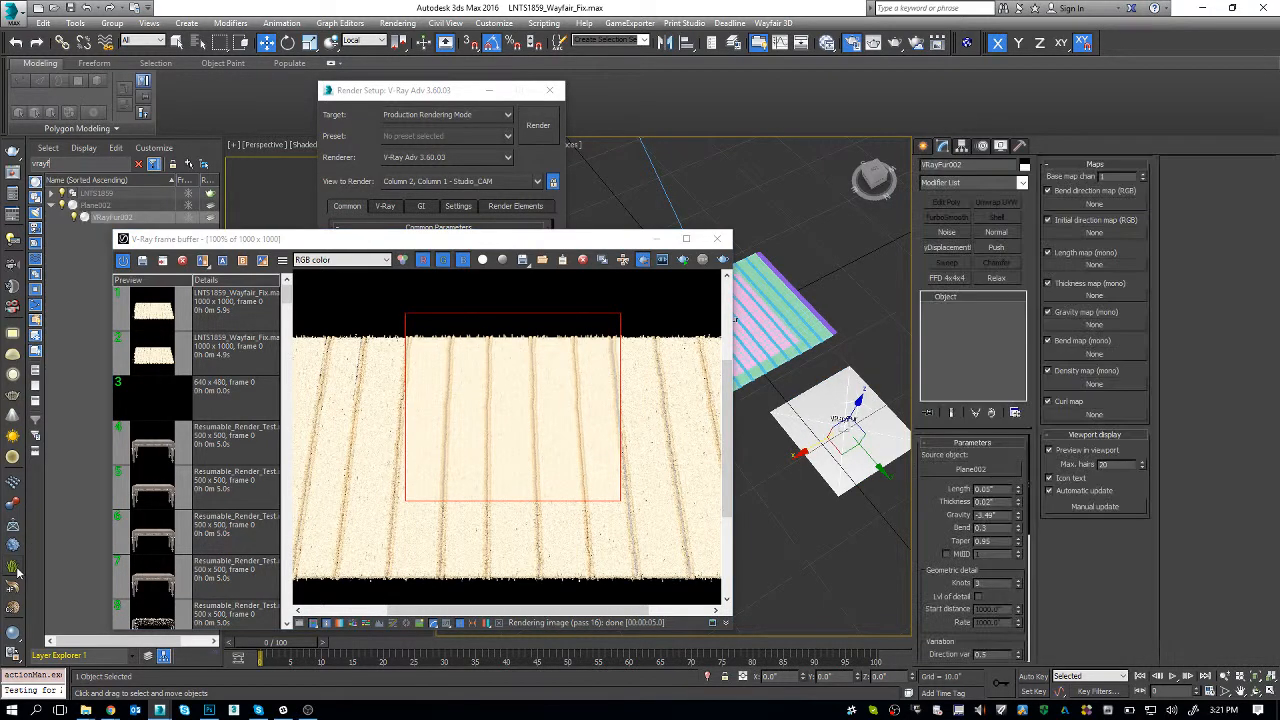
pyautogui.moveTo(564, 246); pyautogui.dragTo(427, 220)
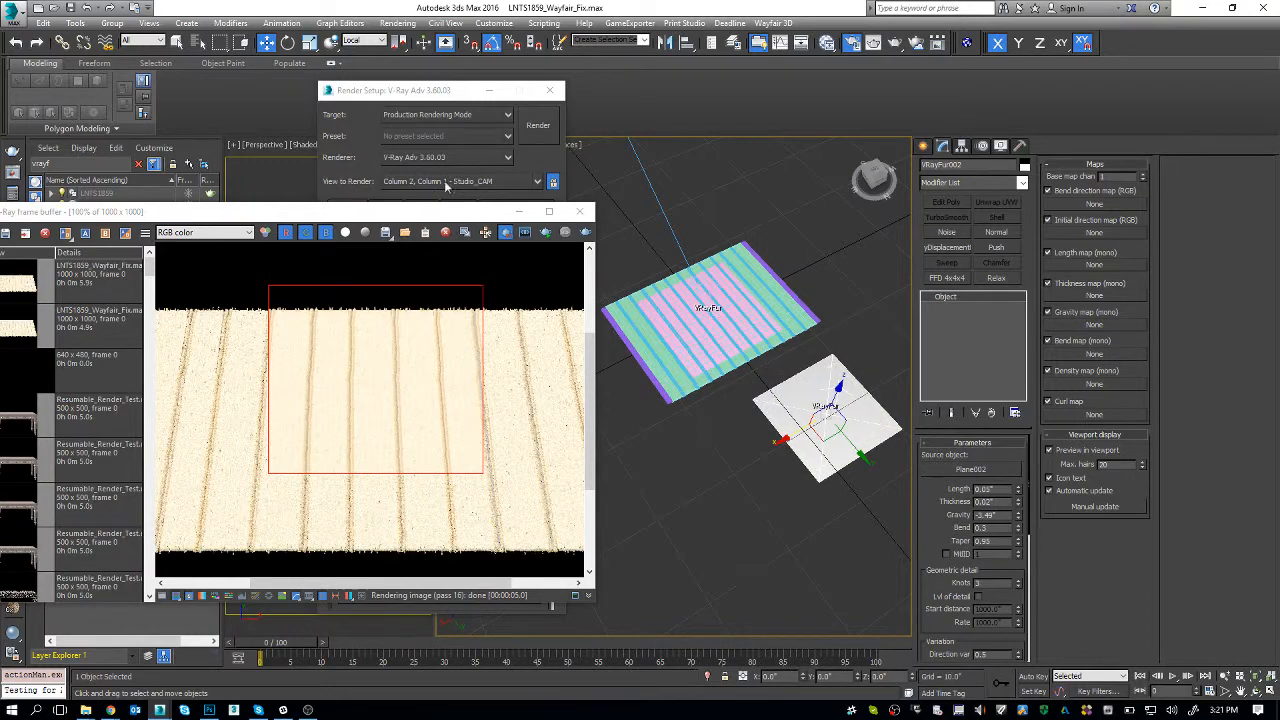
# - Move the new plane together with its VRayFur to the other side of the rug and centre it in the Studio_CAM view
pyautogui.moveTo(428, 212); pyautogui.dragTo(678, 590)
pyautogui.moveTo(450, 90); pyautogui.dragTo(632, 545)
pyautogui.moveTo(863, 457); pyautogui.dragTo(768, 350)
pyautogui.hotkey('ctrl', 'z')
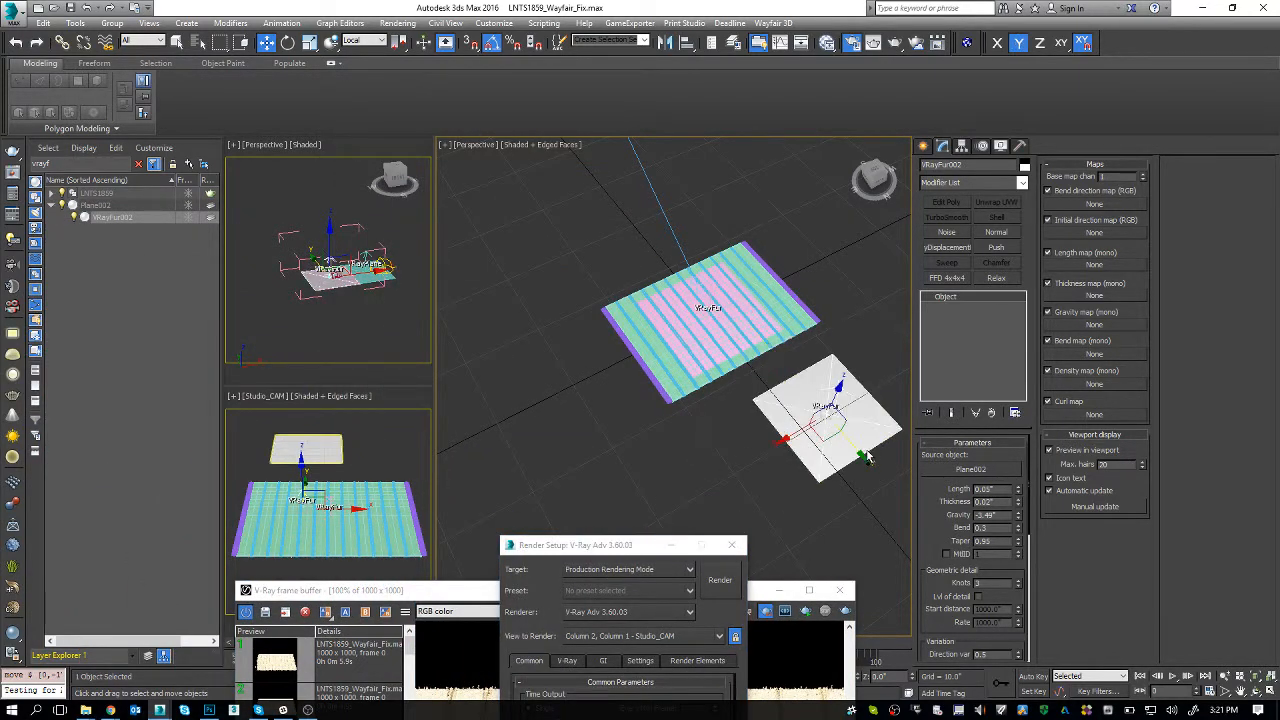
pyautogui.moveTo(870, 518); pyautogui.dragTo(822, 408)
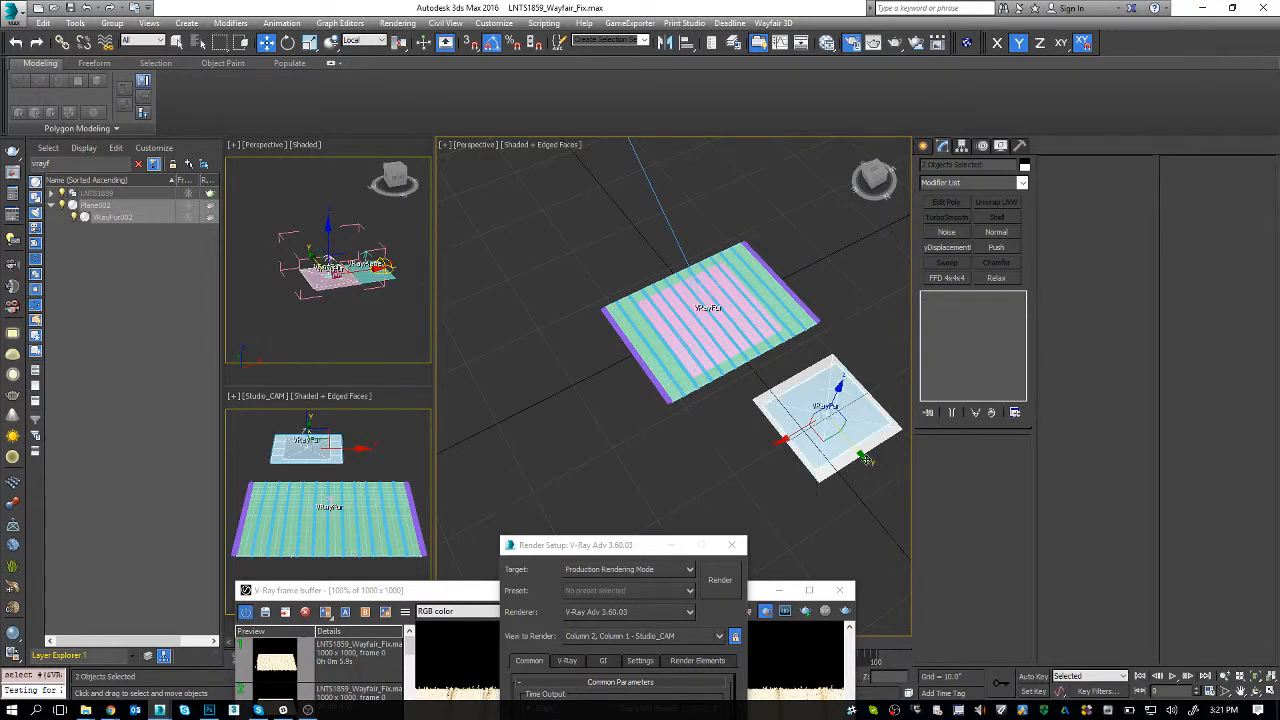
pyautogui.moveTo(865, 460); pyautogui.dragTo(690, 267)
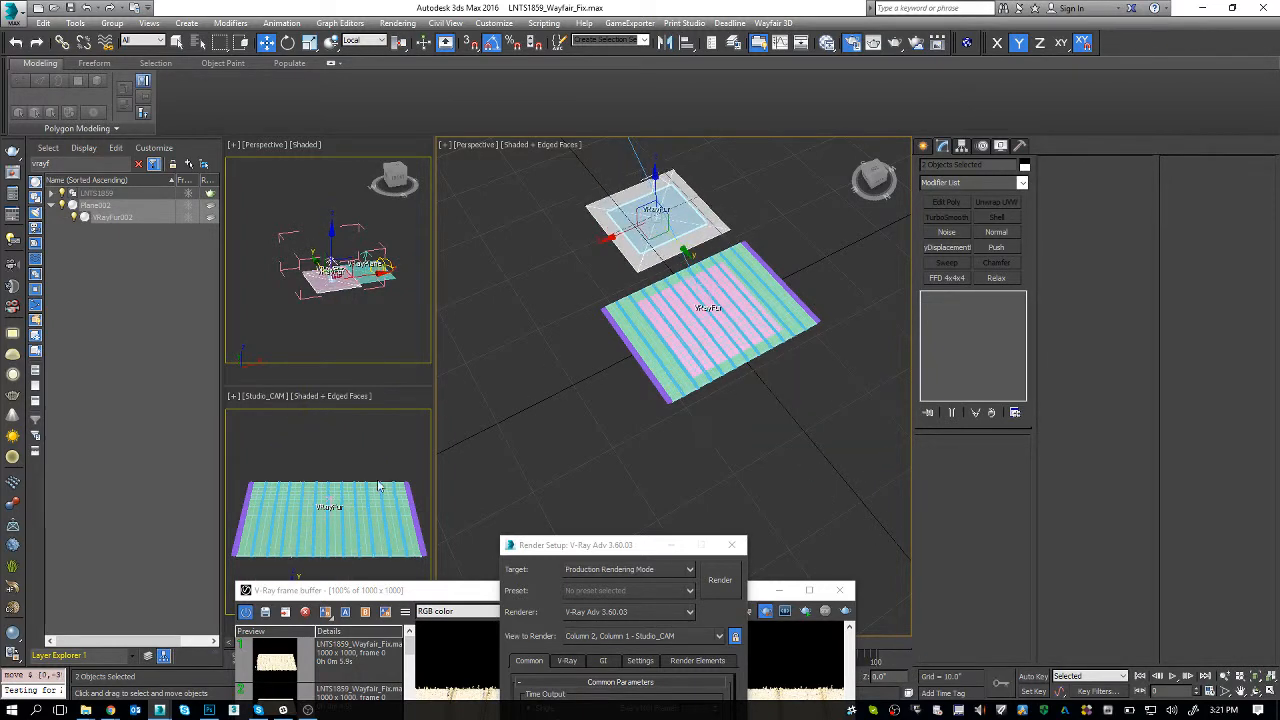
pyautogui.moveTo(368, 481); pyautogui.dragTo(401, 390)
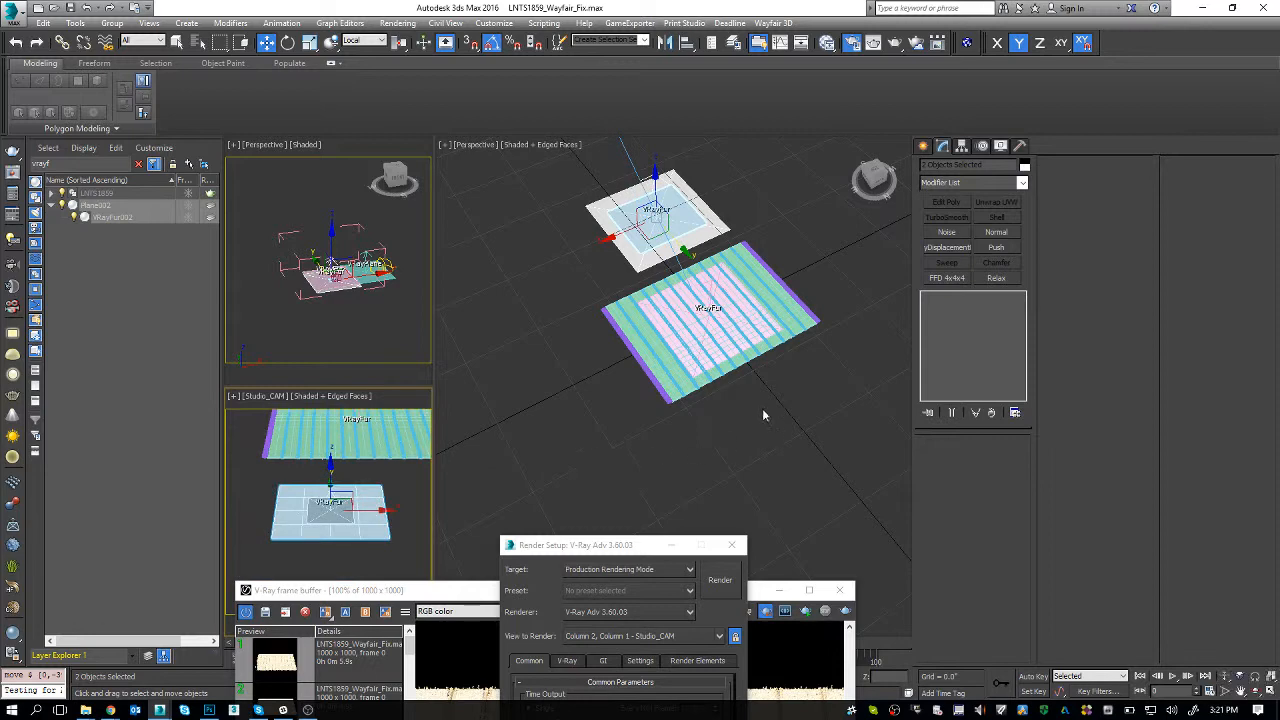
# - Show the large perspective view in wireframe and set the new plane's VRayFur per-area distribution to 2.0
pyautogui.moveTo(709, 307); pyautogui.dragTo(737, 381)
pyautogui.scroll(5, 698, 296)
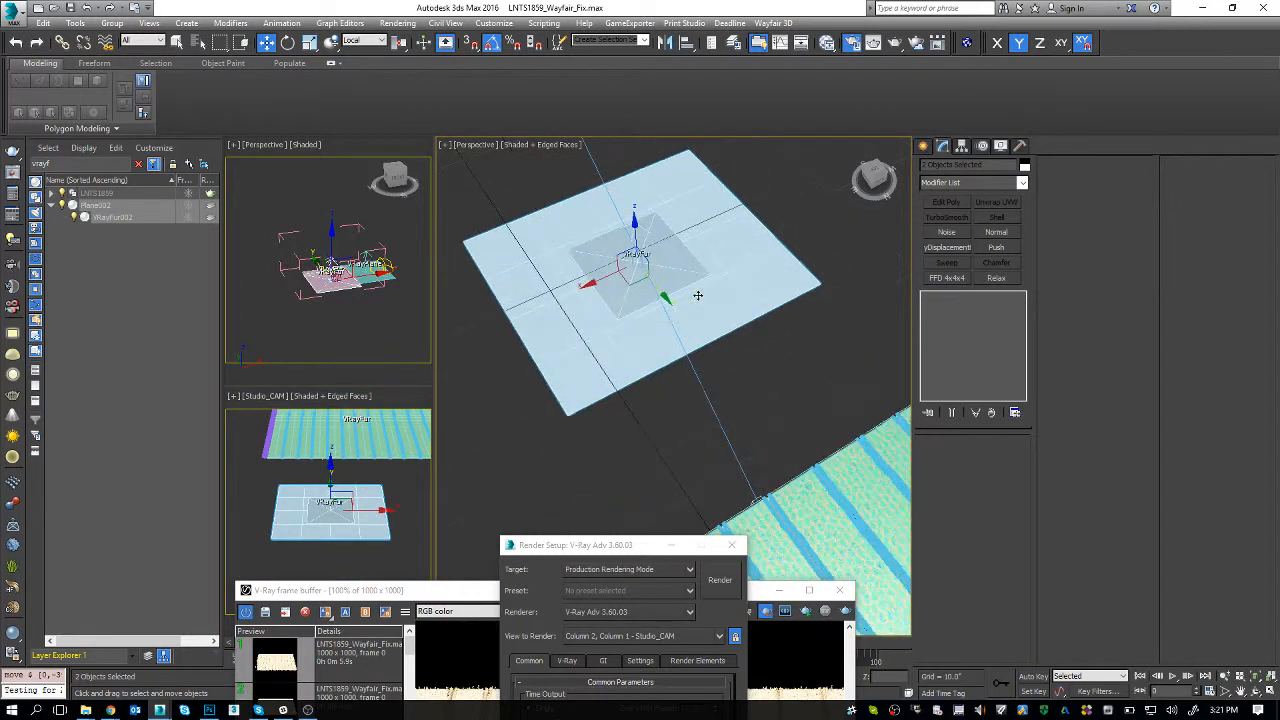
pyautogui.press('F3')
pyautogui.click(686, 250)
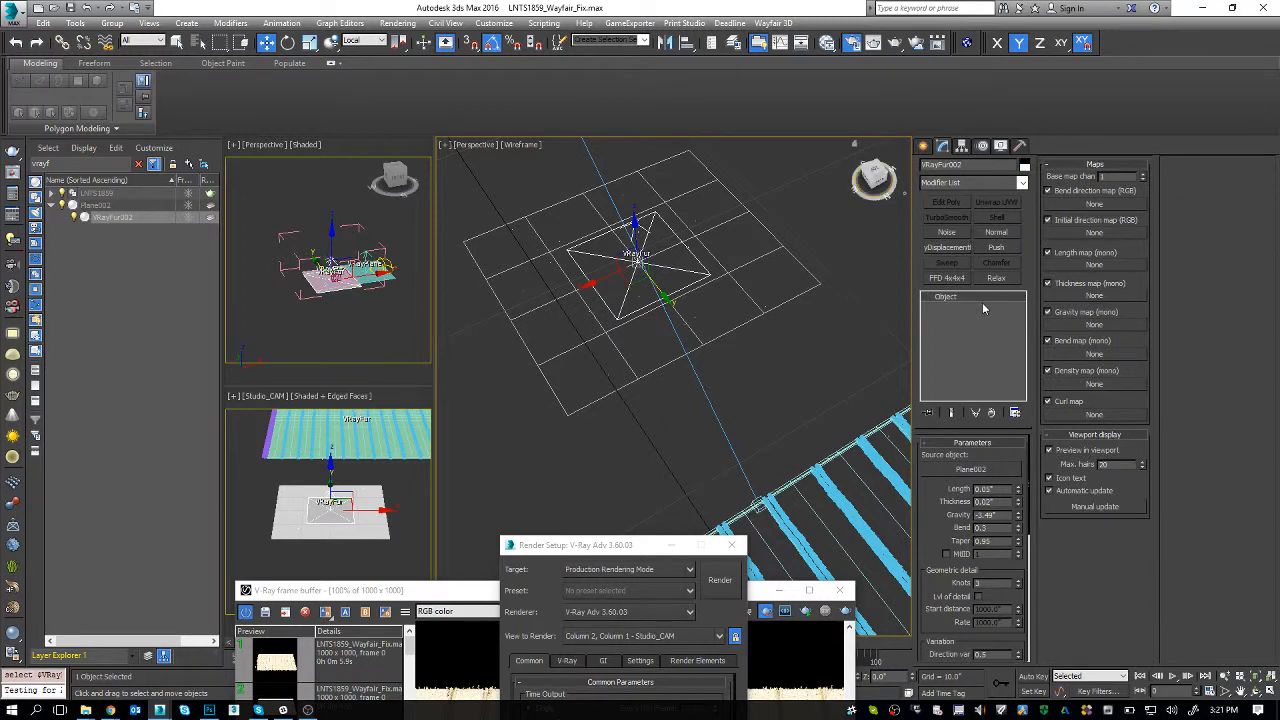
pyautogui.moveTo(939, 606); pyautogui.dragTo(955, 467)
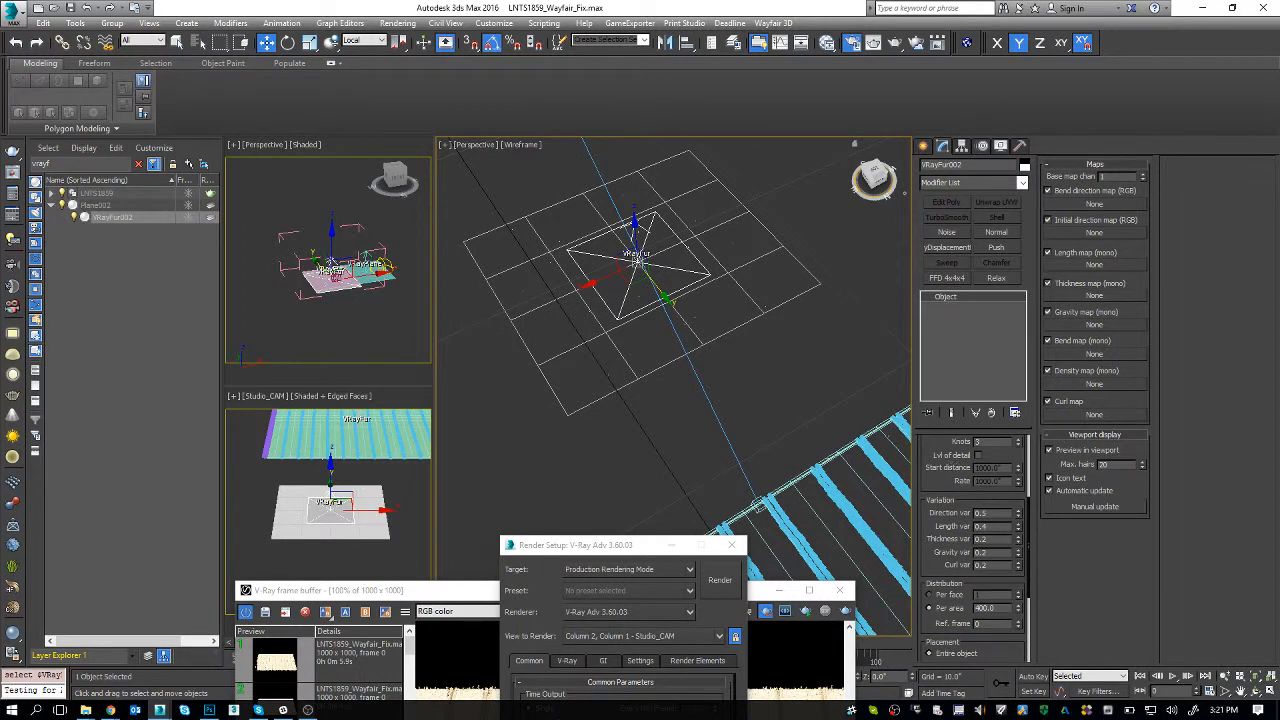
pyautogui.moveTo(1007, 609); pyautogui.dragTo(928, 577)
pyautogui.write('2')
pyautogui.press('Return')
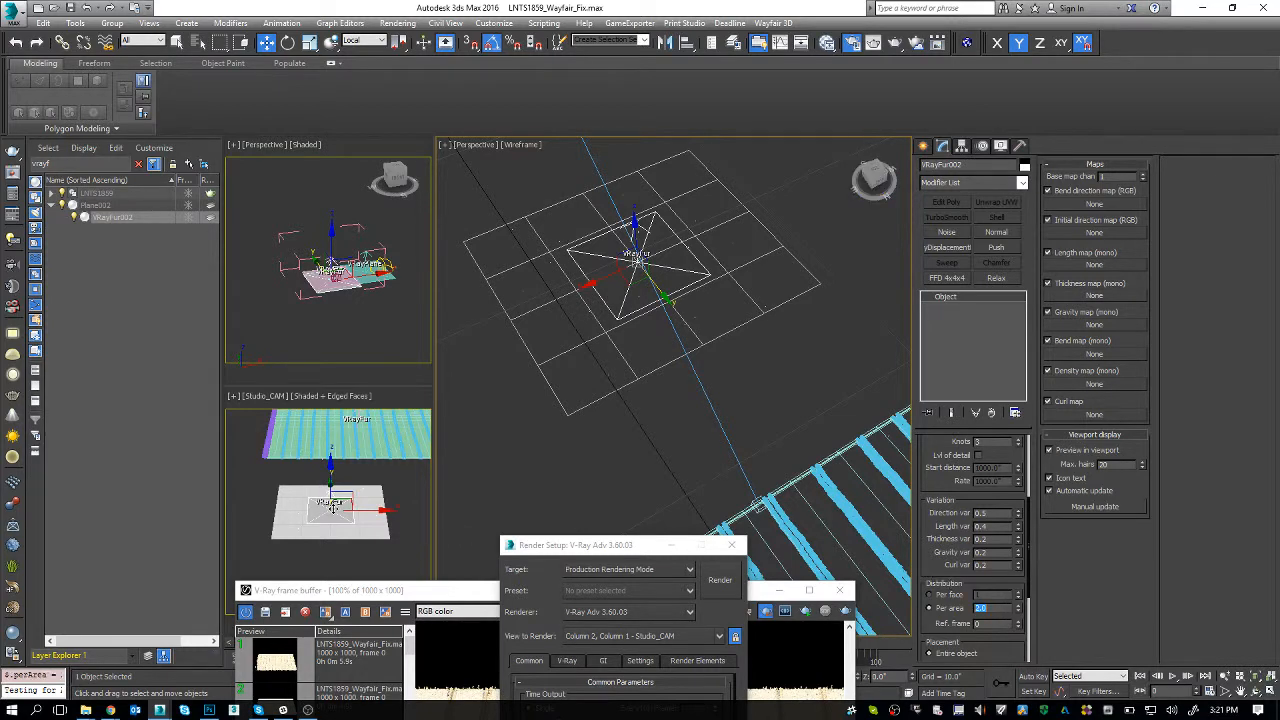
# - Redraw the render region taller and wider over the centre of the rug image and render the new plane's fur
pyautogui.moveTo(387, 592); pyautogui.dragTo(587, 182)
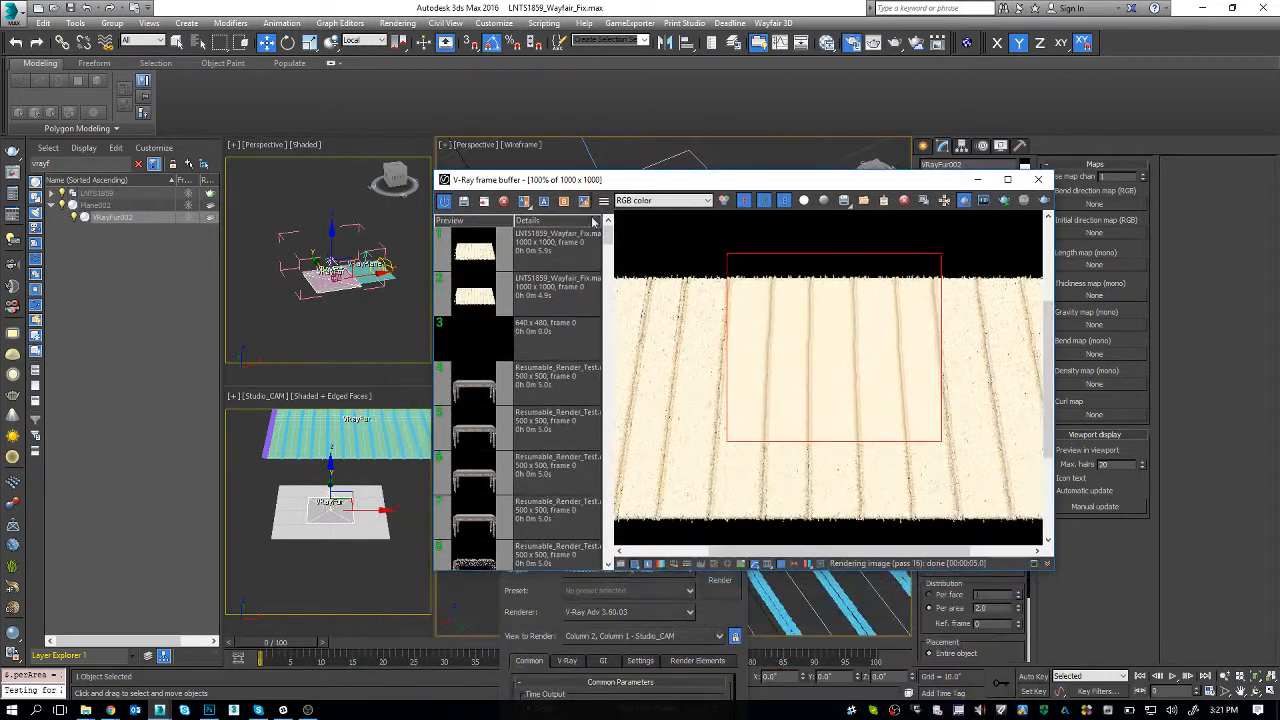
pyautogui.scroll(-1, 799, 440)
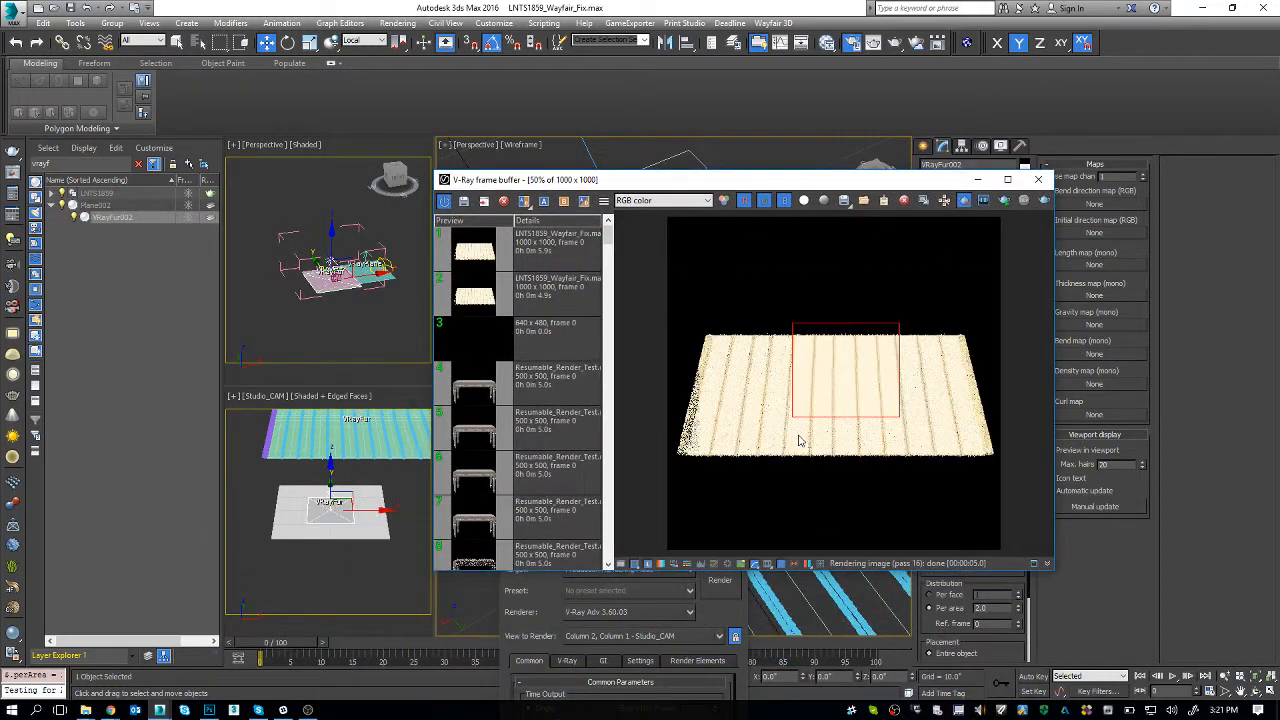
pyautogui.click(963, 205)
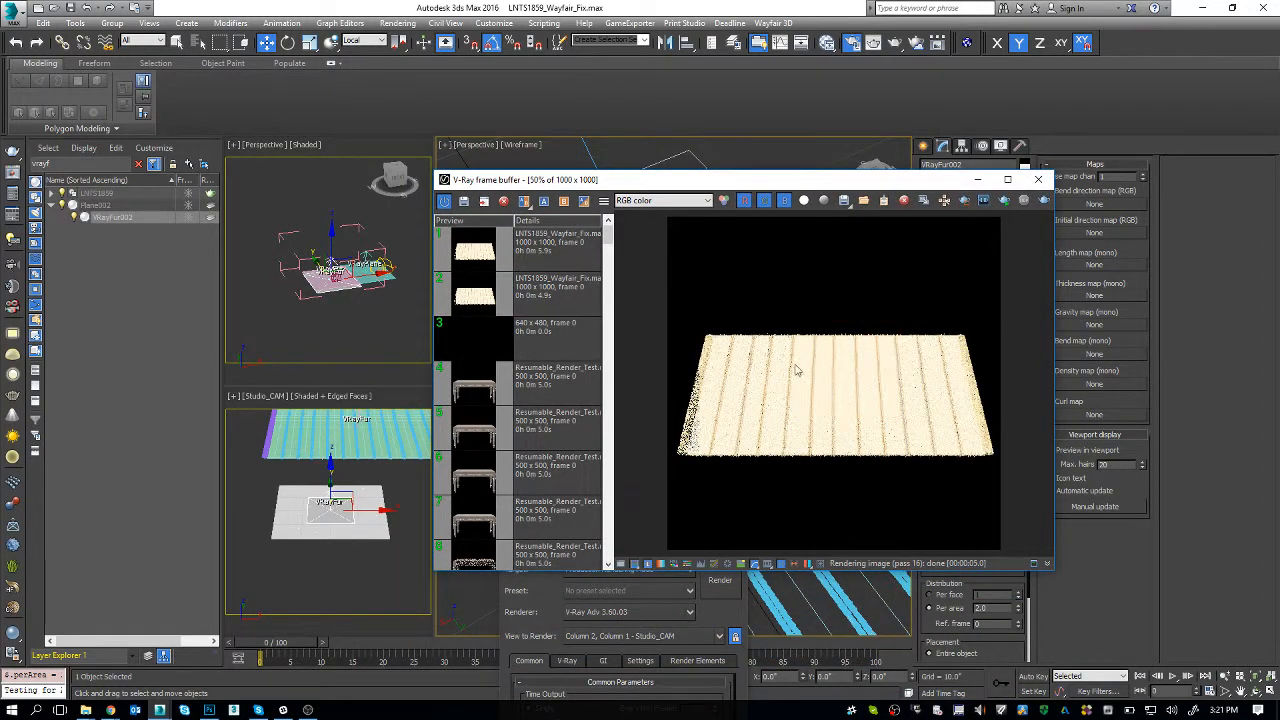
pyautogui.click(963, 200)
pyautogui.moveTo(905, 486); pyautogui.dragTo(770, 338)
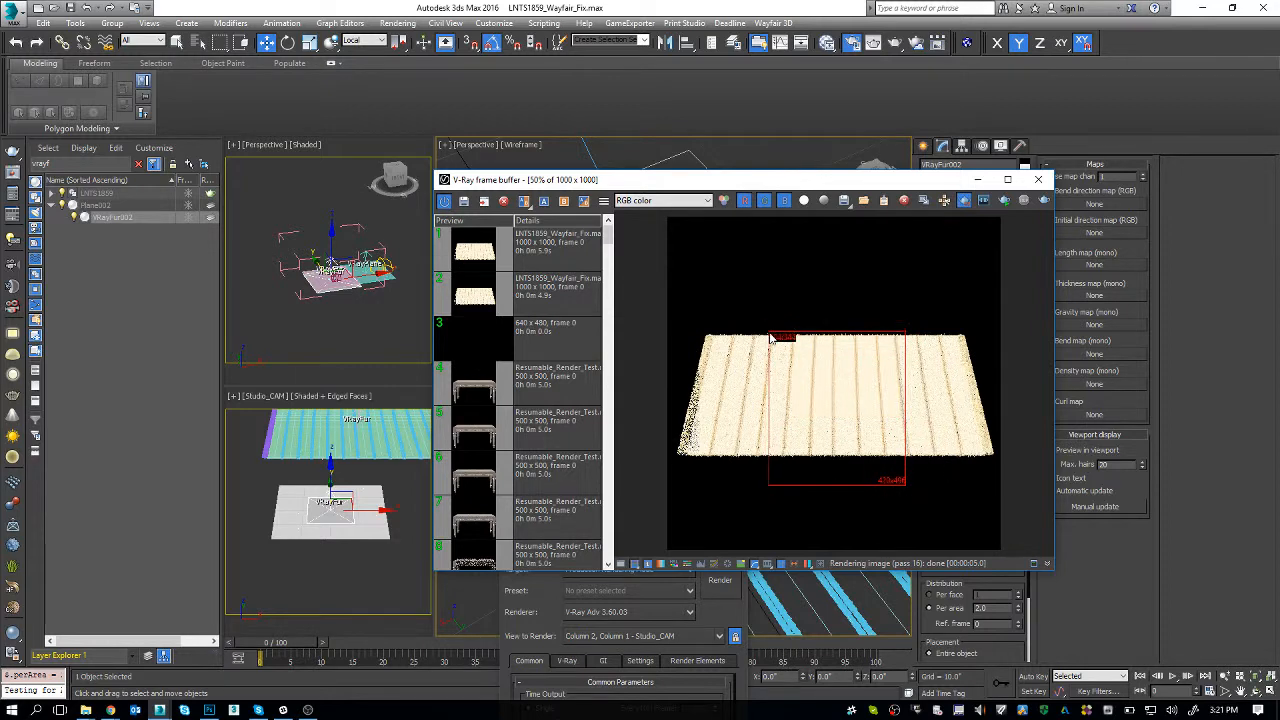
pyautogui.click(1044, 200)
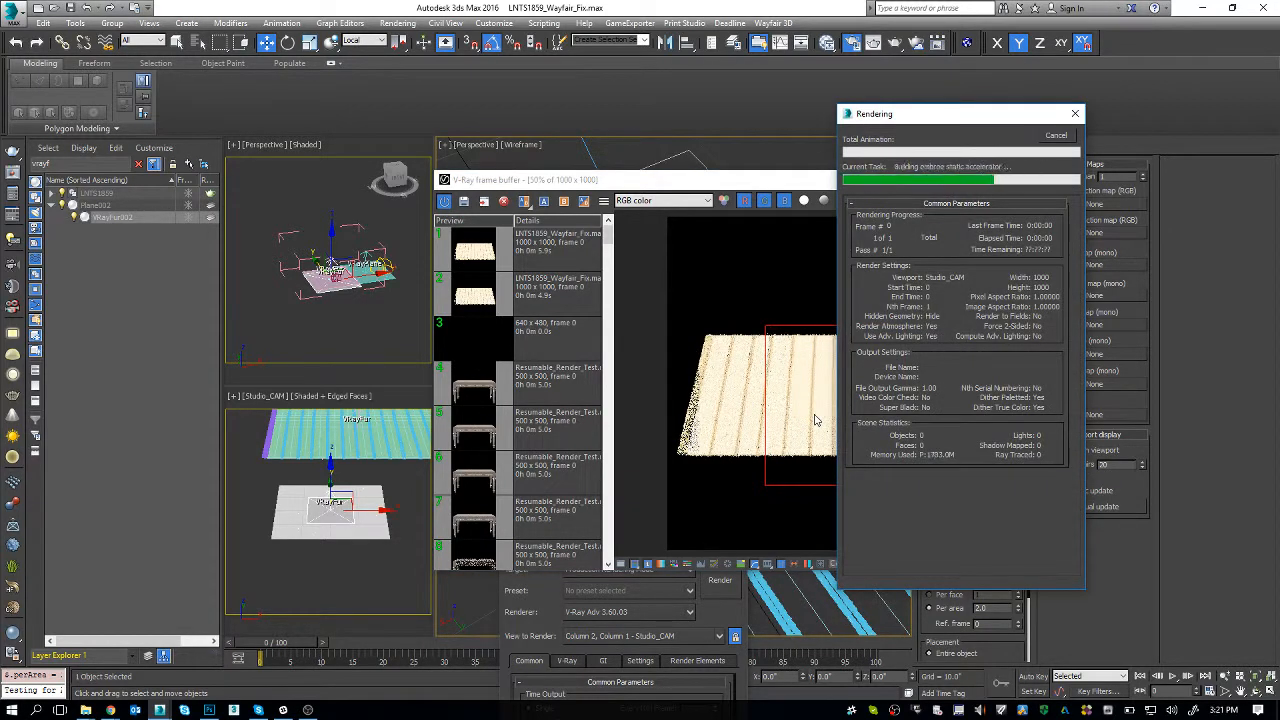
pyautogui.scroll(1, 815, 420)
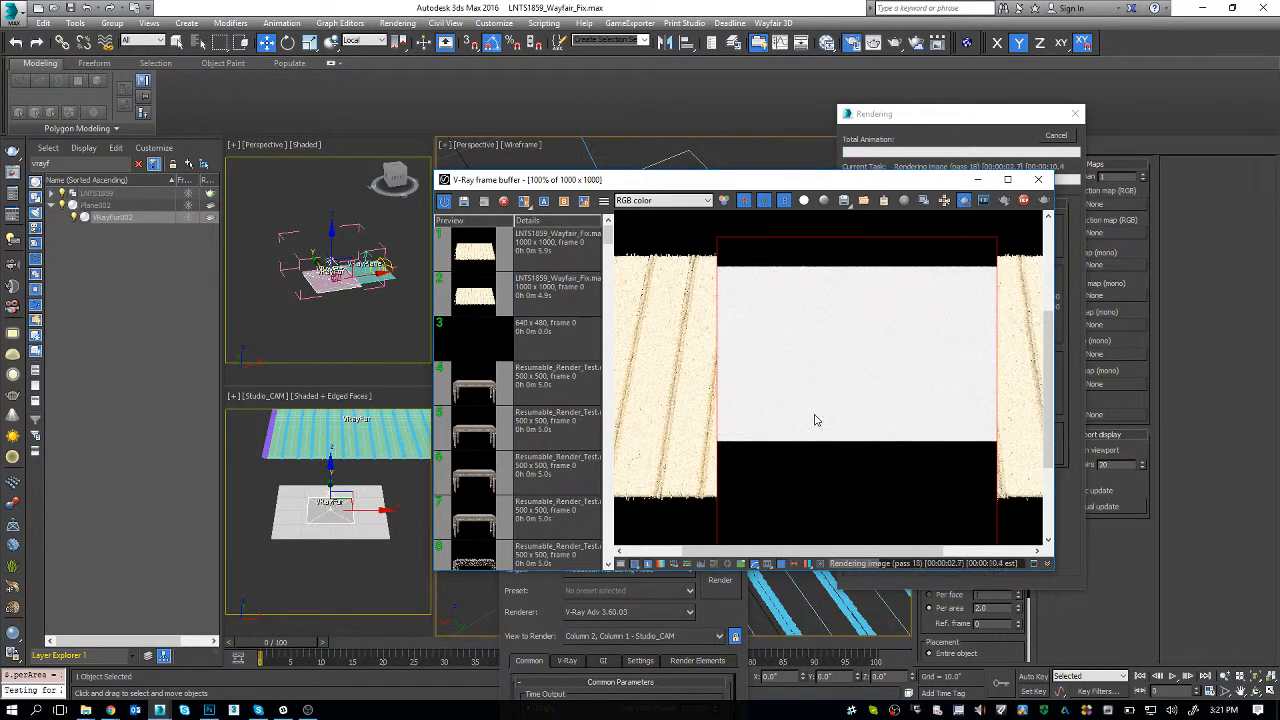
# - Create a VRayMtl in the material editor's main view and give it a darker grey diffuse colour
pyautogui.click(390, 577)
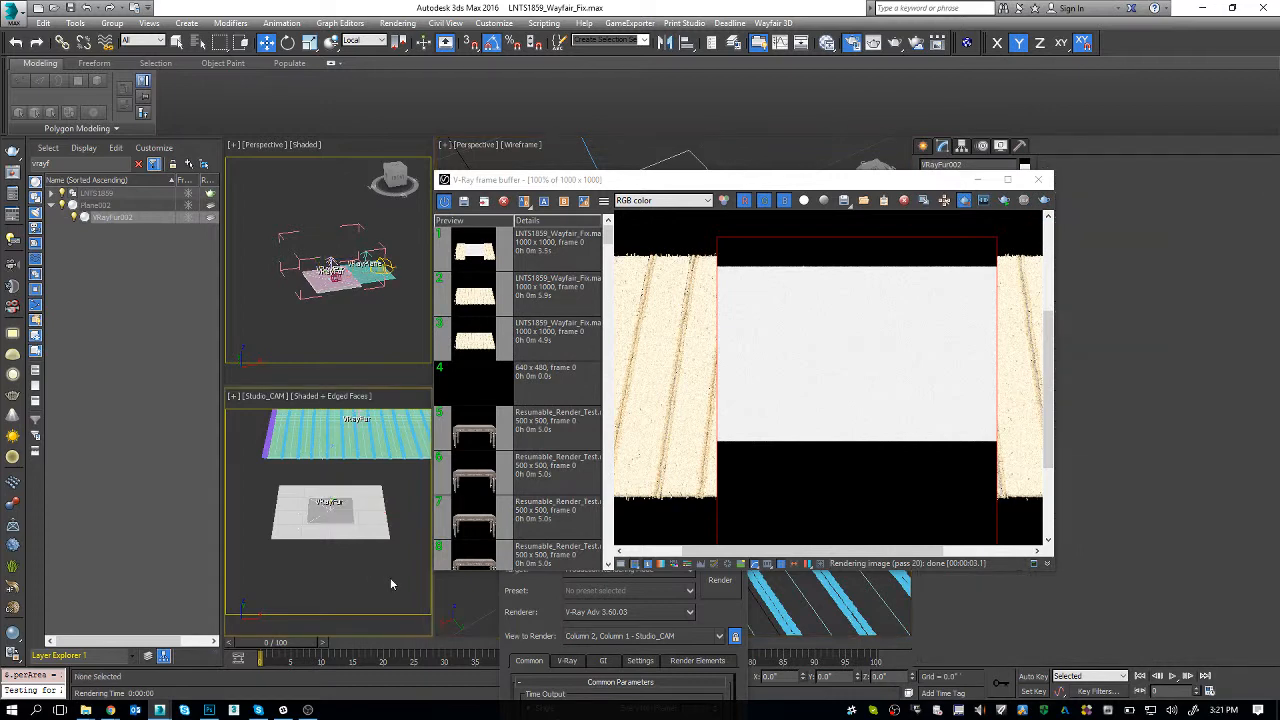
pyautogui.press('m')
pyautogui.scroll(-1, 240, 355)
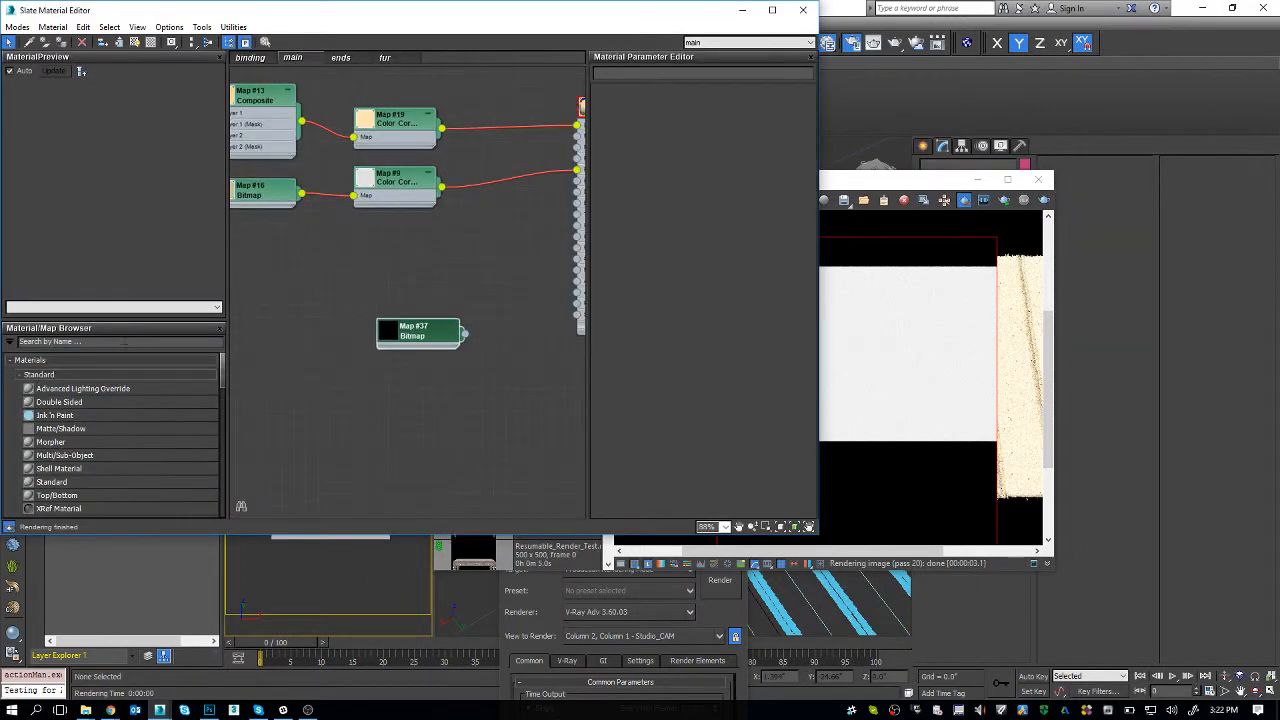
pyautogui.click(123, 341)
pyautogui.write('vraym')
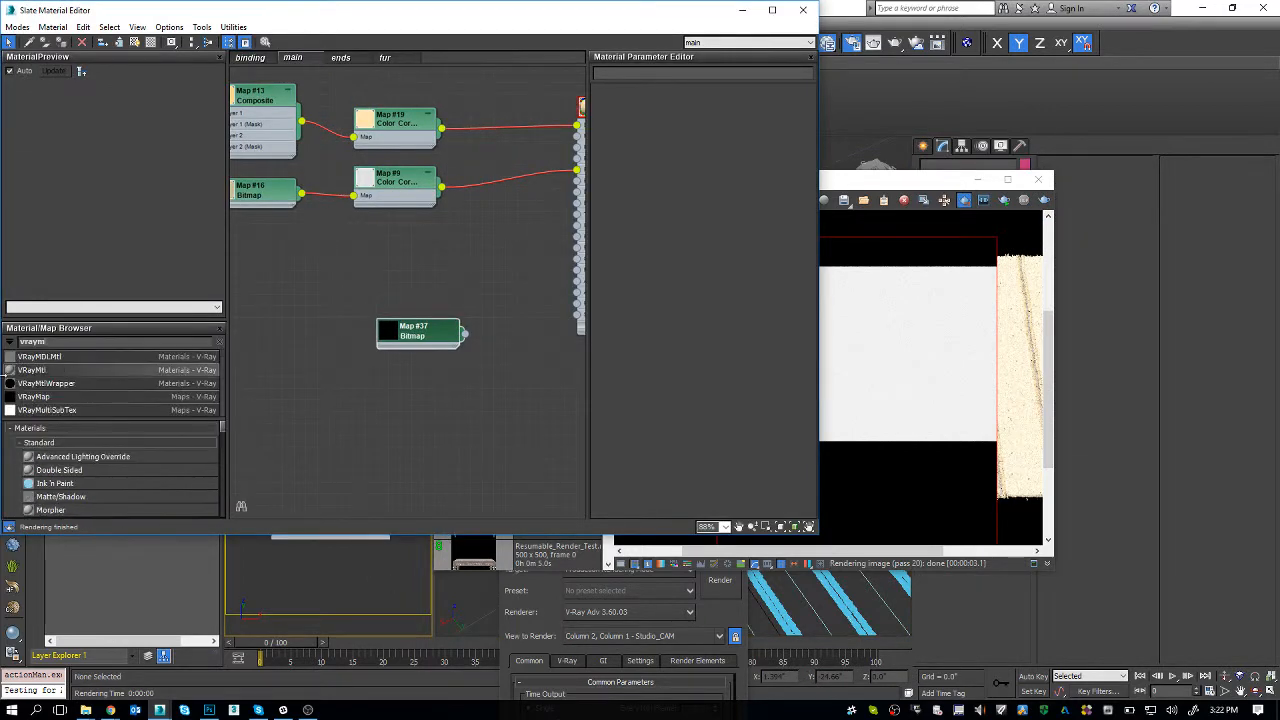
pyautogui.moveTo(526, 455); pyautogui.dragTo(523, 451)
pyautogui.doubleClick(523, 450)
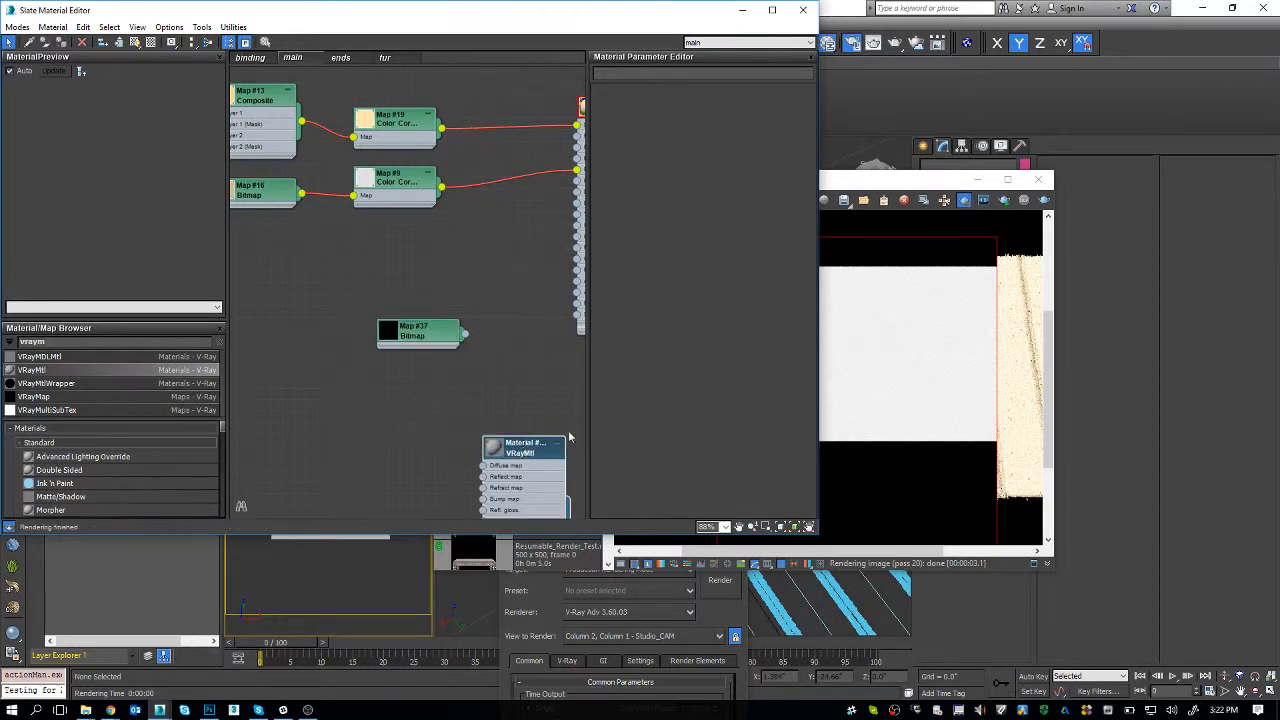
pyautogui.click(668, 104)
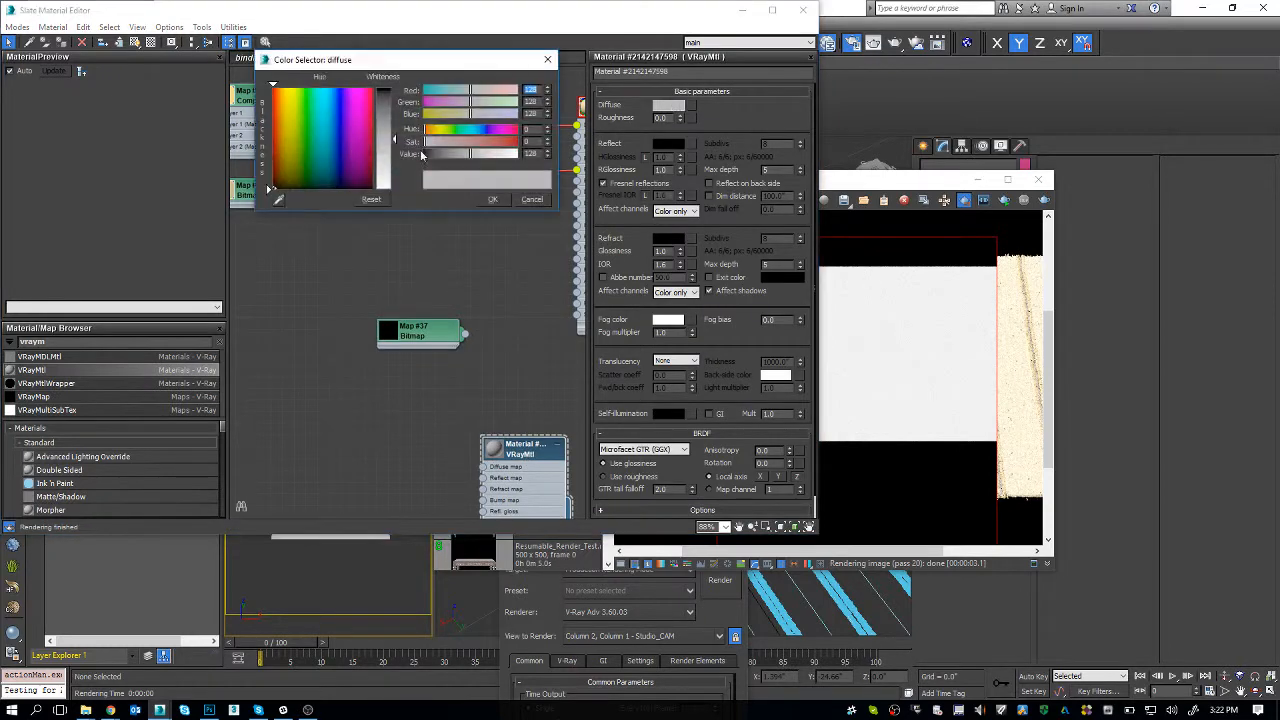
pyautogui.click(494, 200)
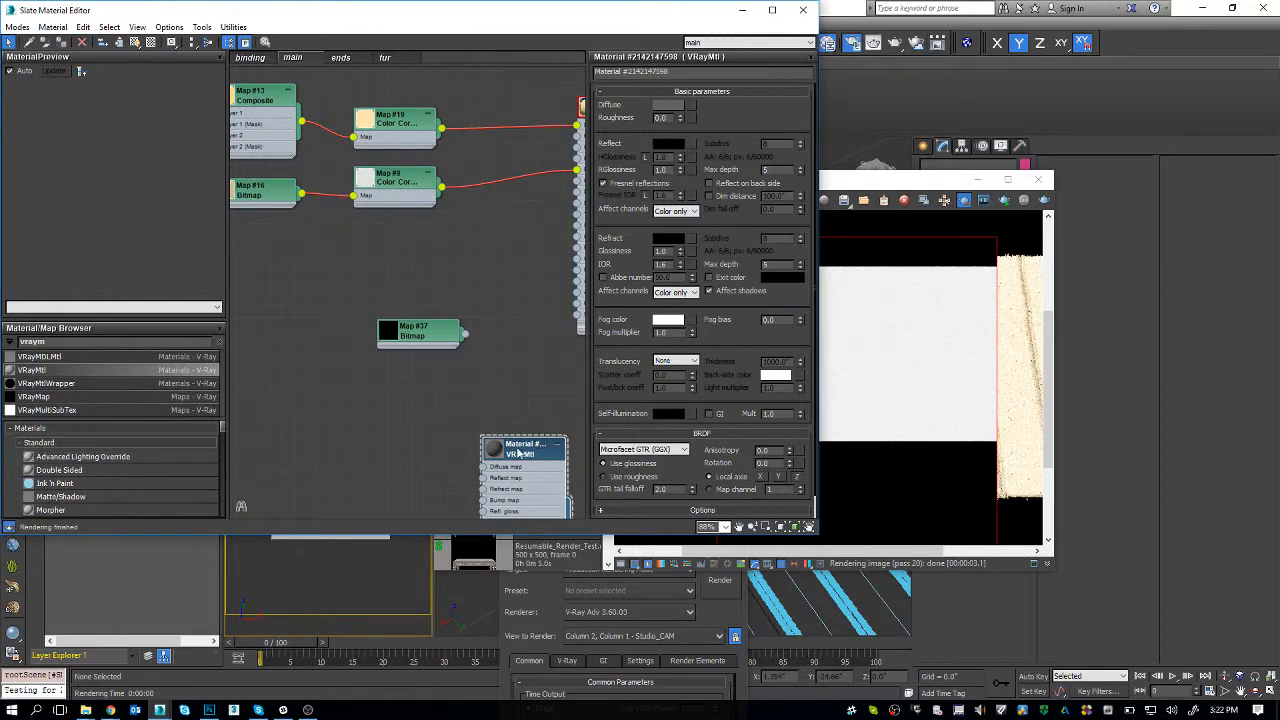
# - Select the new plane with its fur and assign the dark grey VRayMtl to the selection
pyautogui.click(802, 9)
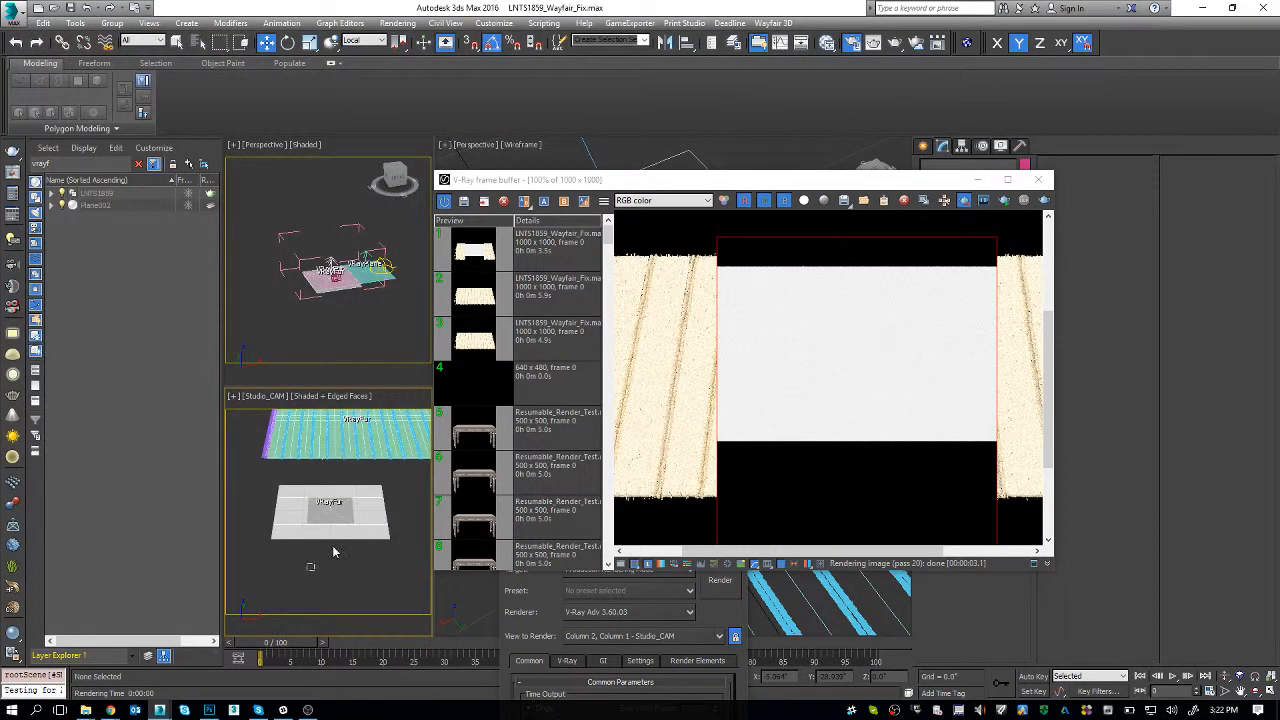
pyautogui.click(352, 488)
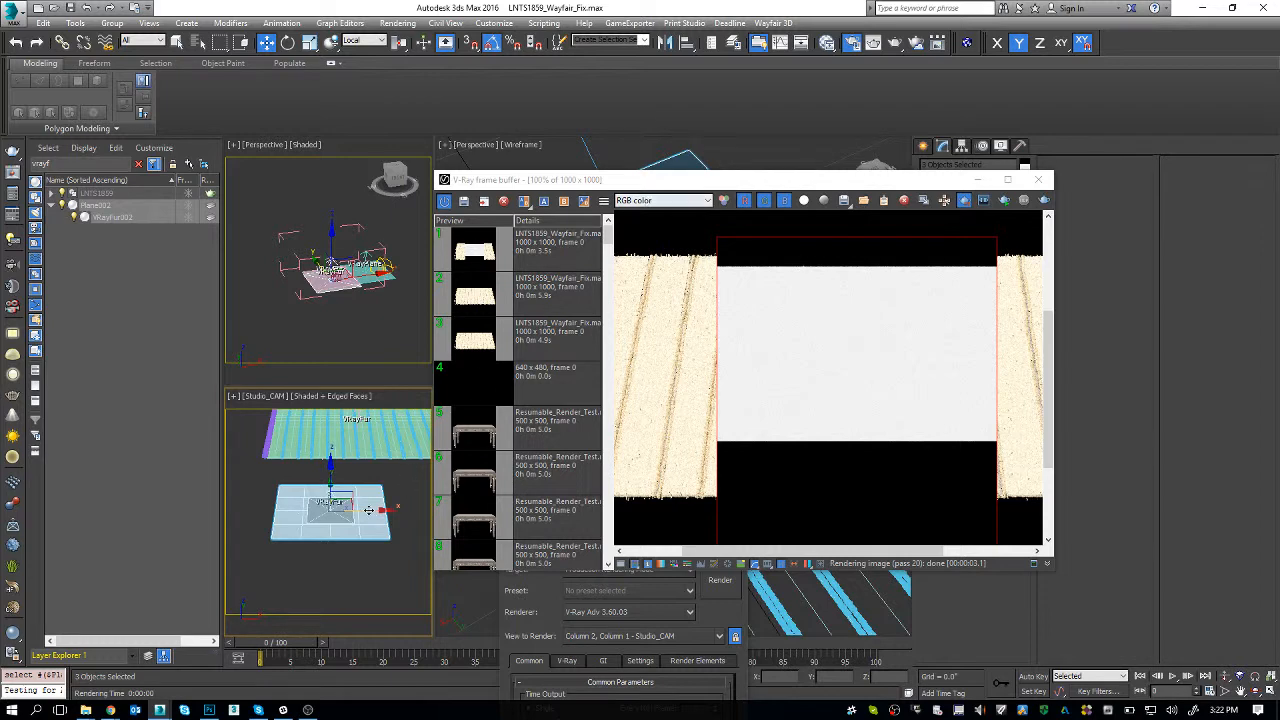
pyautogui.press('m')
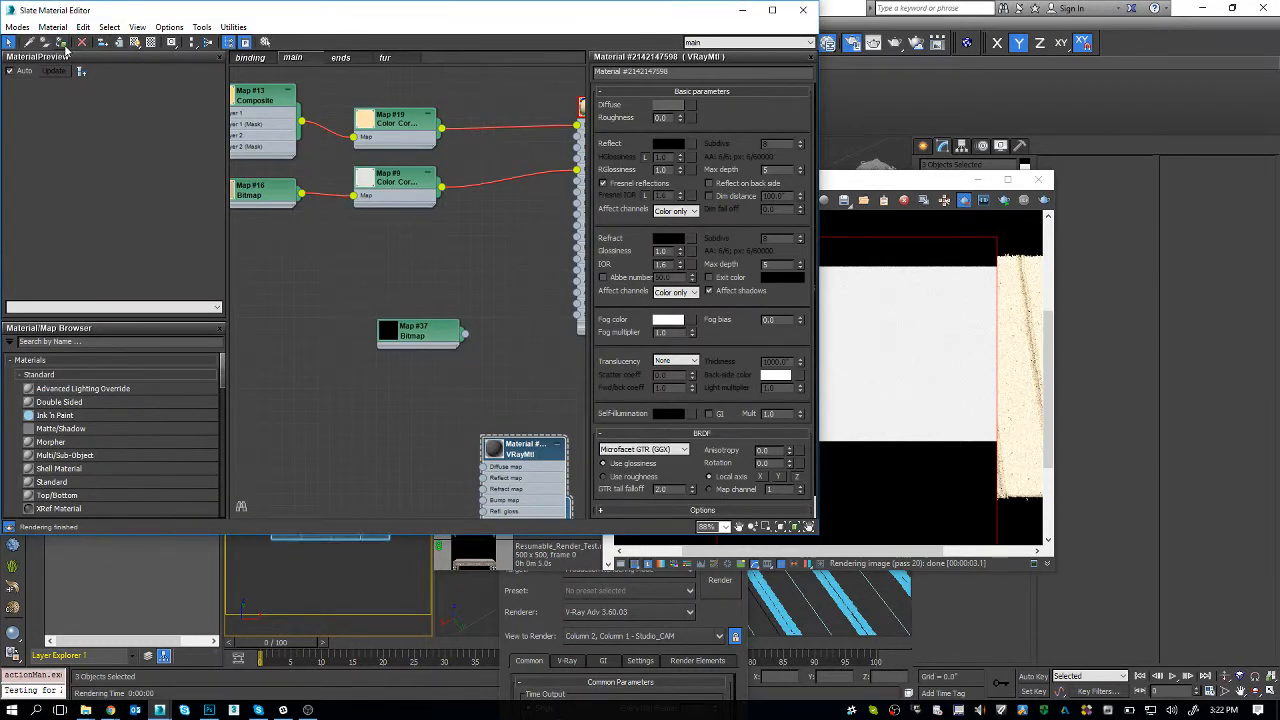
pyautogui.click(800, 12)
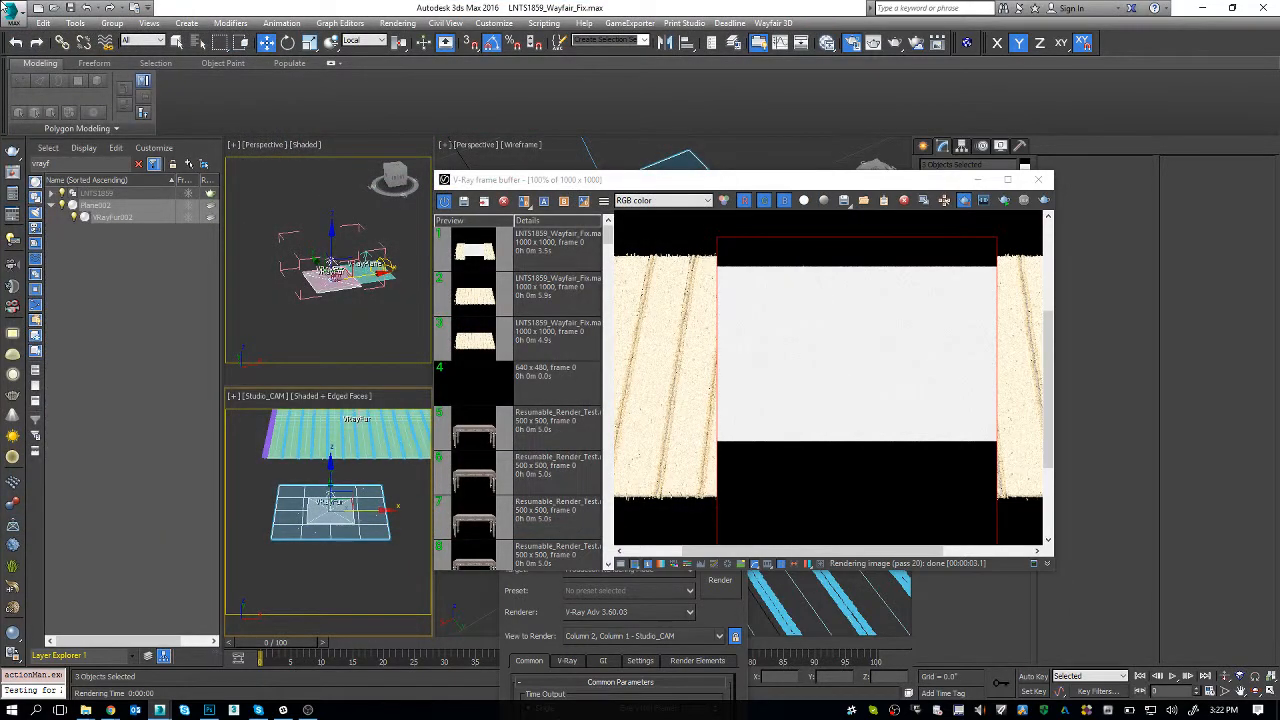
# - Save the scene as a new file named LNTS1859_test in the LNTS1859_Fur_Rug folder
pyautogui.click(12, 8)
pyautogui.click(40, 166)
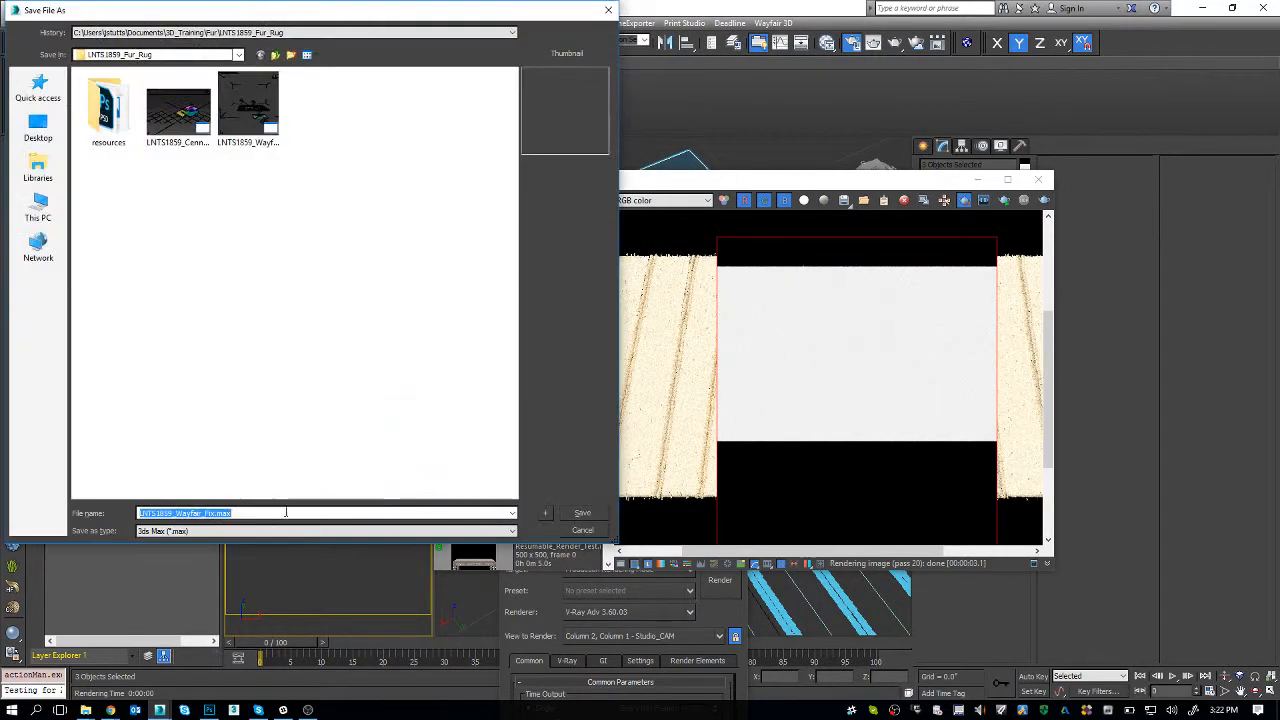
pyautogui.click(176, 514)
pyautogui.hotkey('shift', 'End')
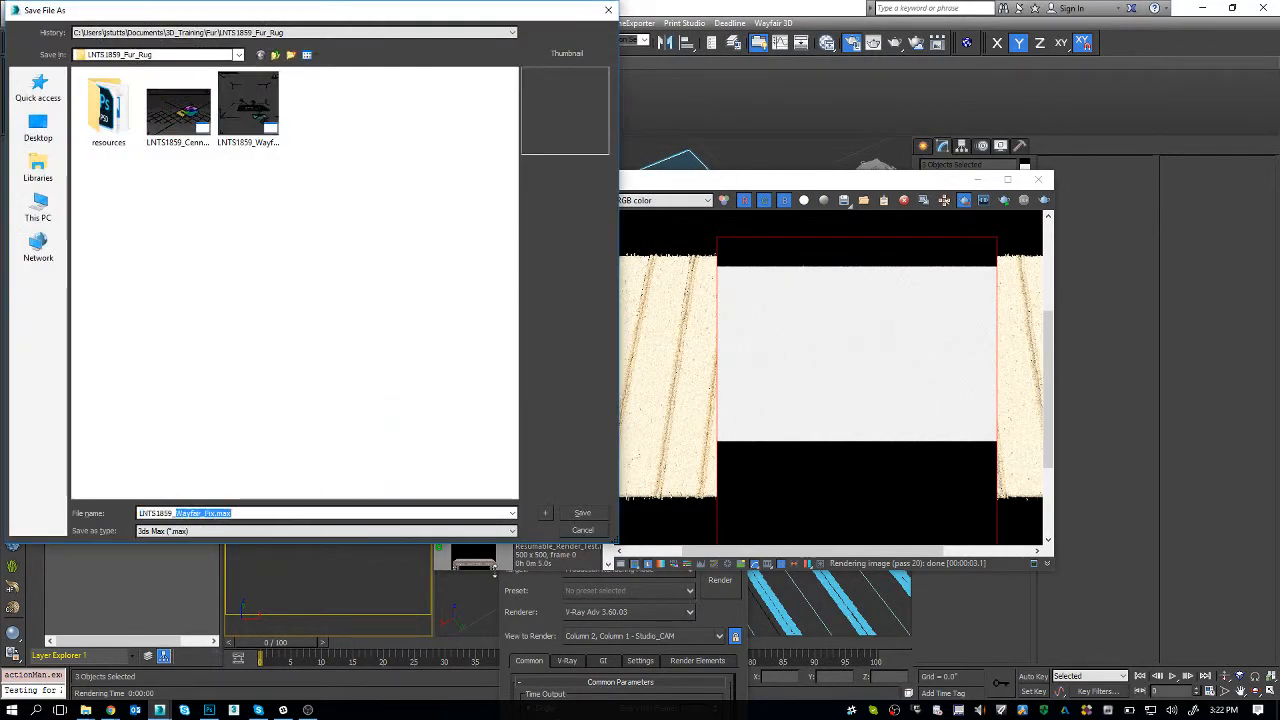
pyautogui.write('test')
pyautogui.press('Return')
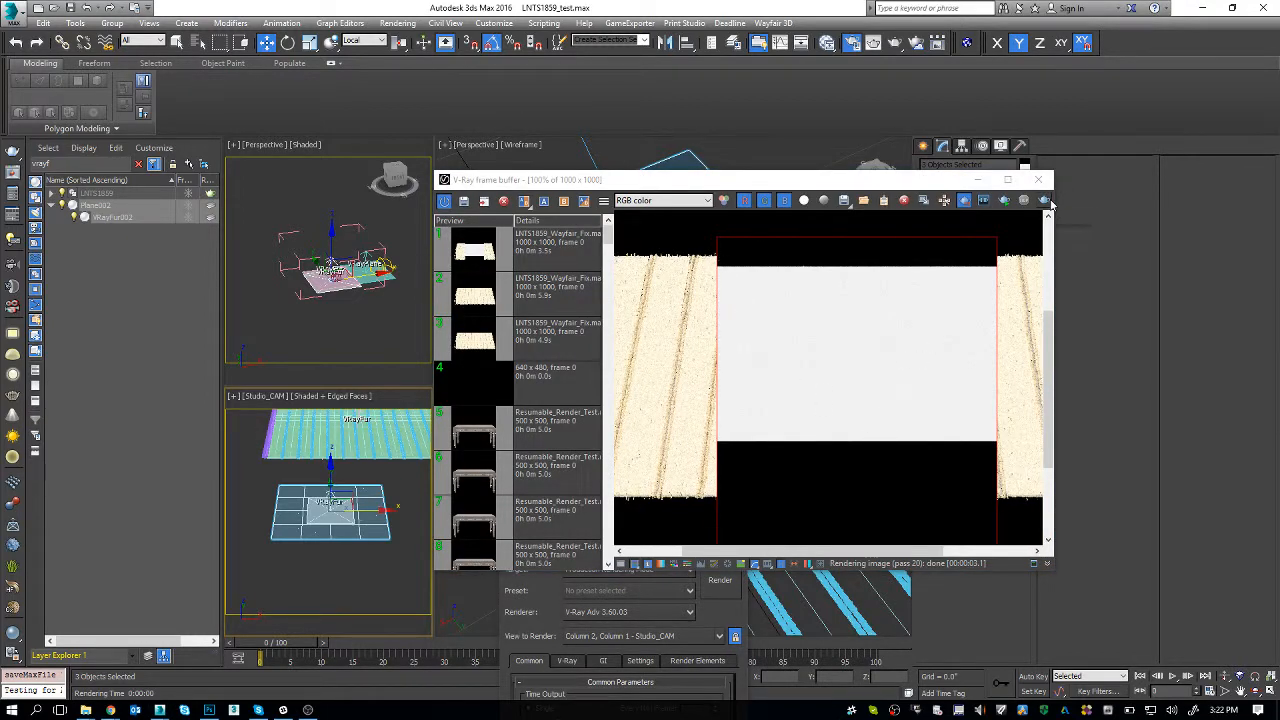
# - Fit the render region closely around the rendered plane, render it with the grey material and examine the fur up close
pyautogui.moveTo(716, 254)
pyautogui.mouseDown()
pyautogui.moveTo(976, 444)
pyautogui.moveTo(1010, 452)
pyautogui.mouseUp()
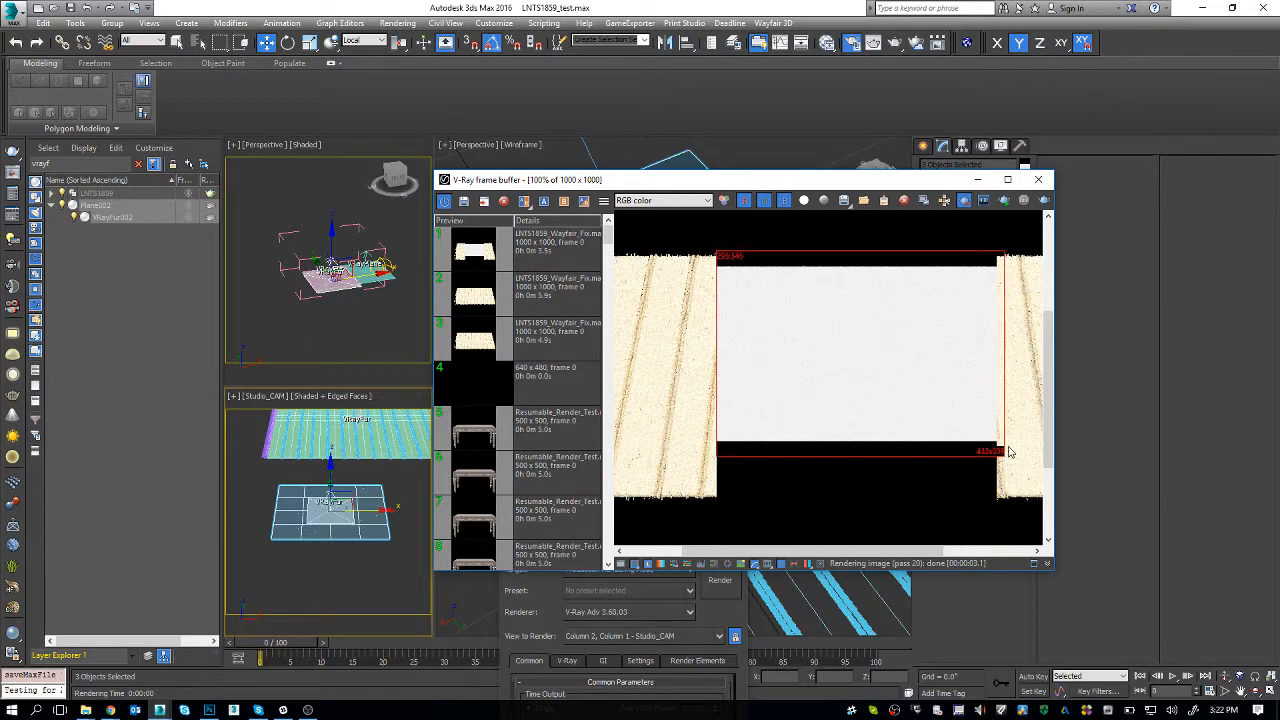
pyautogui.click(1045, 200)
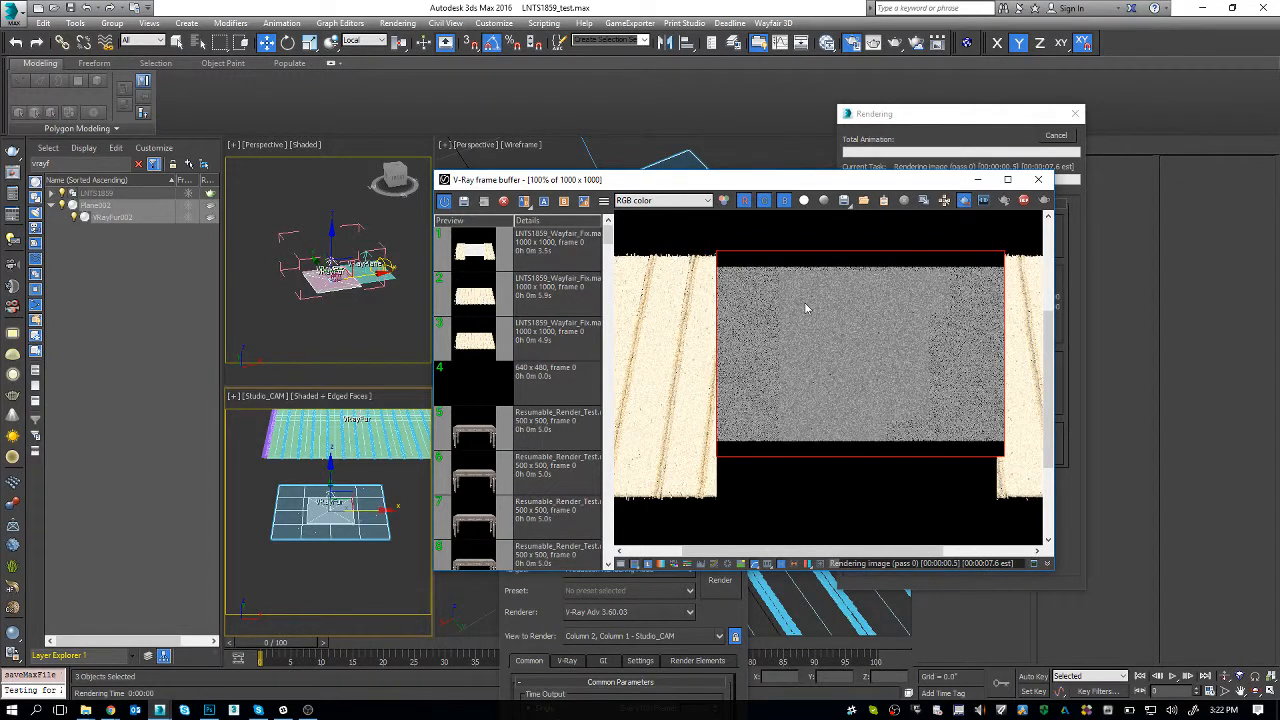
pyautogui.scroll(2, 806, 308)
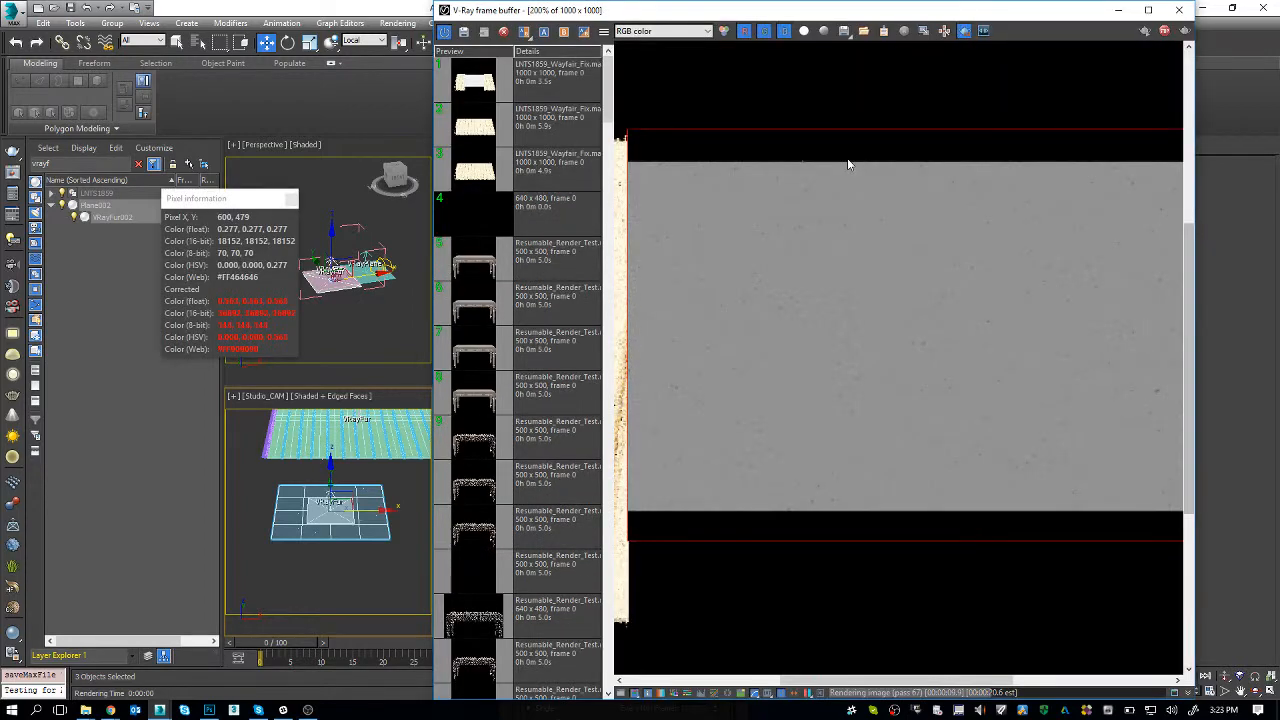
# - Draw a smaller render region on the plane's upper part, set the output size to 2000 × 2000 and render
pyautogui.moveTo(652, 127); pyautogui.dragTo(1106, 396)
pyautogui.moveTo(1030, 17); pyautogui.dragTo(555, 17)
pyautogui.click(855, 46)
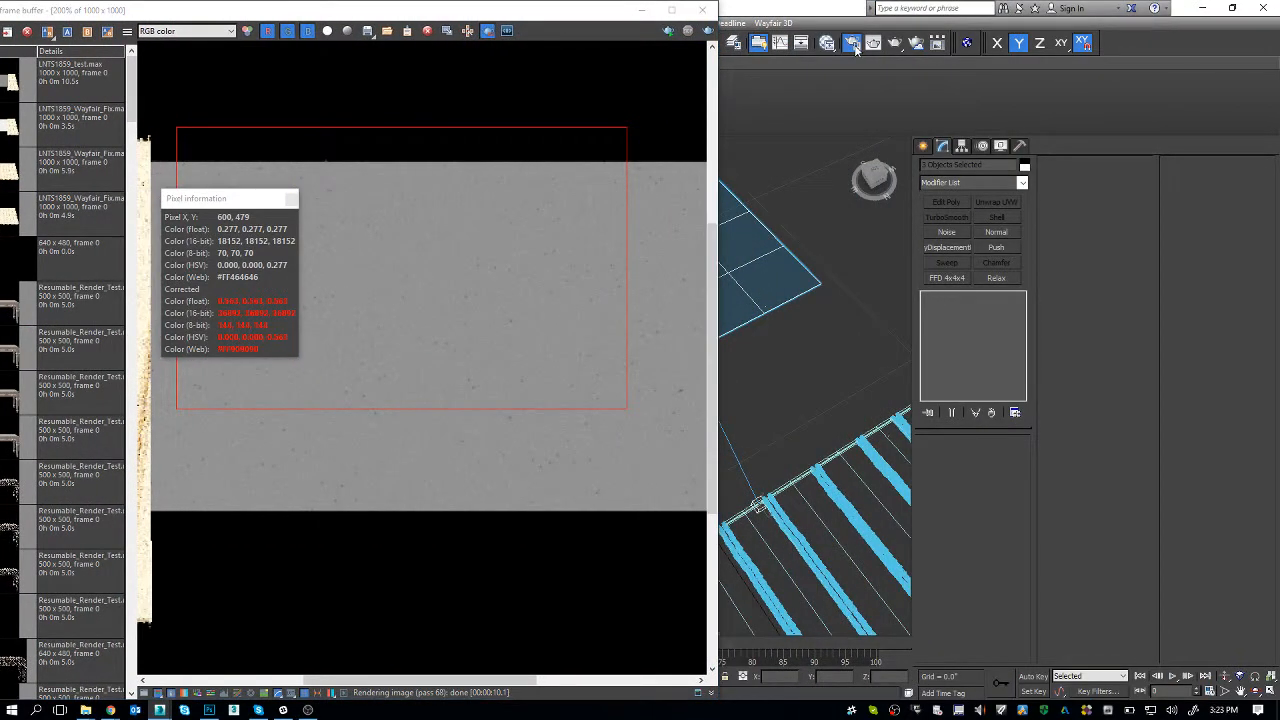
pyautogui.moveTo(590, 12); pyautogui.dragTo(586, 88)
pyautogui.moveTo(618, 545); pyautogui.dragTo(915, 65)
pyautogui.doubleClick(880, 369)
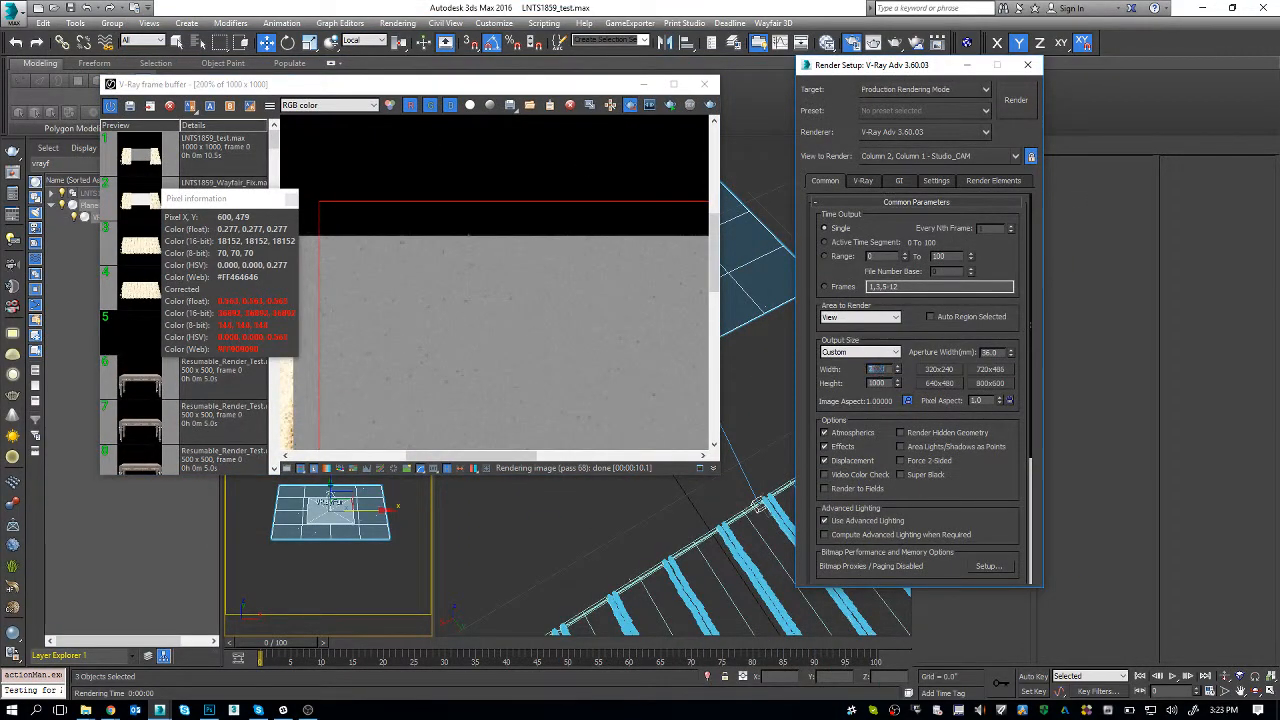
pyautogui.write('2000')
pyautogui.press('Return')
pyautogui.click(711, 106)
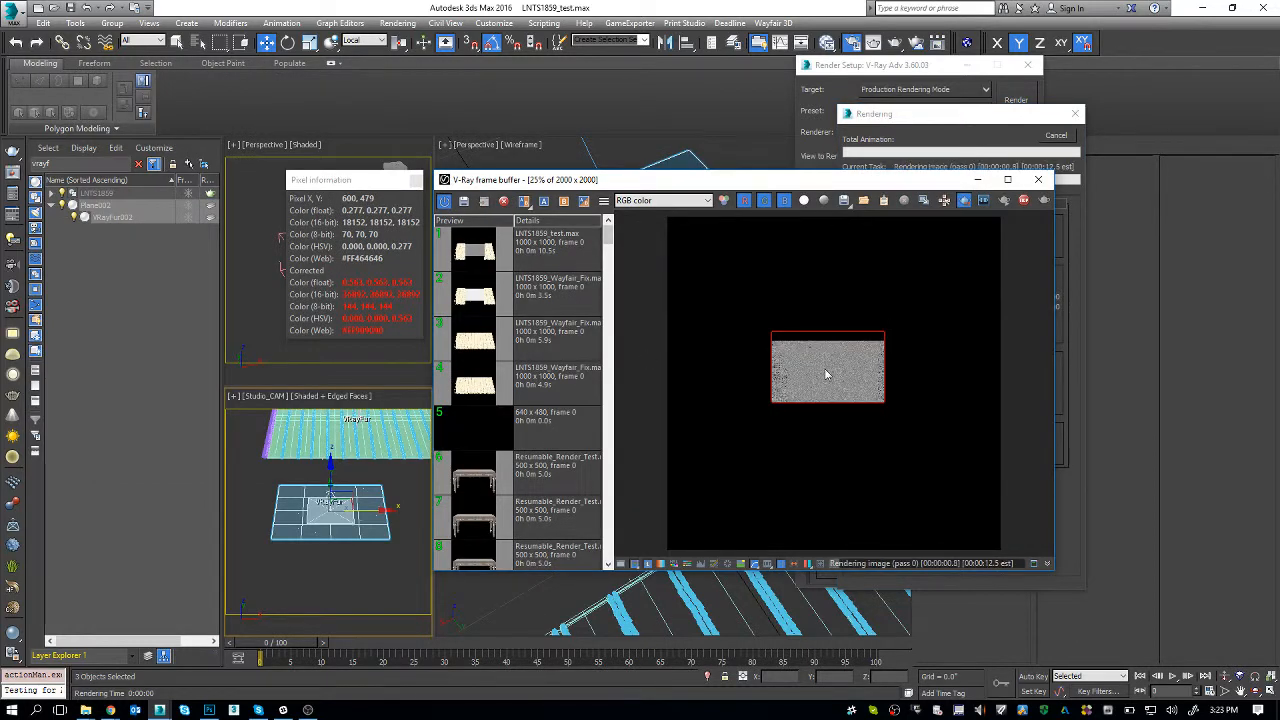
# - Examine the plane's sparse fur in the 2000-pixel render and close the pixel information window
pyautogui.scroll(2, 826, 374)
pyautogui.moveTo(435, 172); pyautogui.dragTo(251, 56)
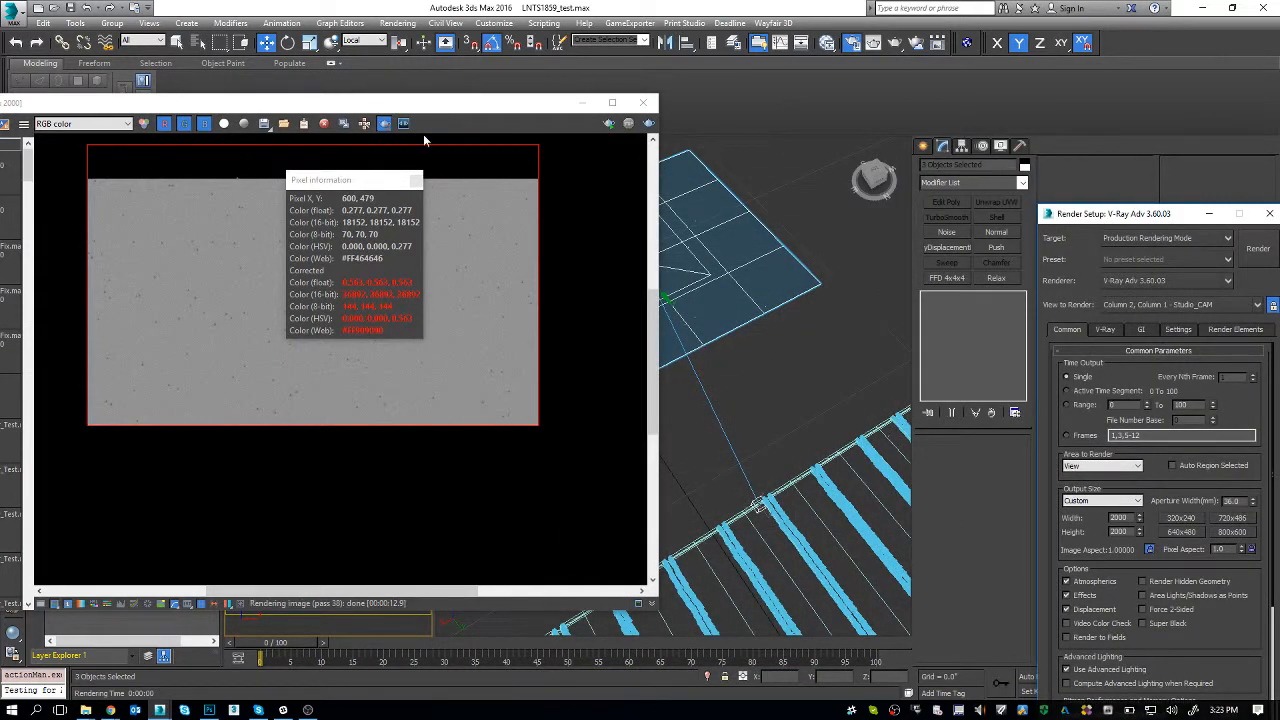
pyautogui.moveTo(427, 104); pyautogui.dragTo(385, 182)
pyautogui.click(416, 181)
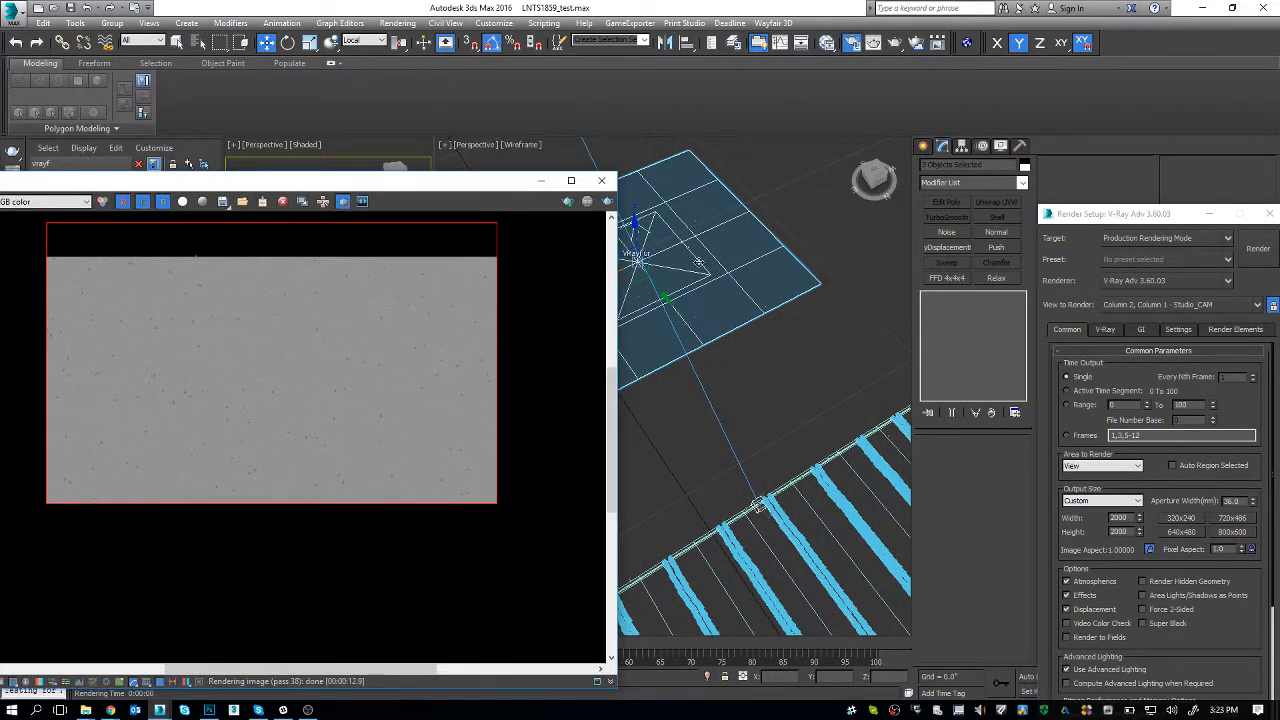
# - Select the test plane's VRayFur object and review its parameters down to the per-area distribution setting
pyautogui.rightClick(698, 262)
pyautogui.click(698, 262)
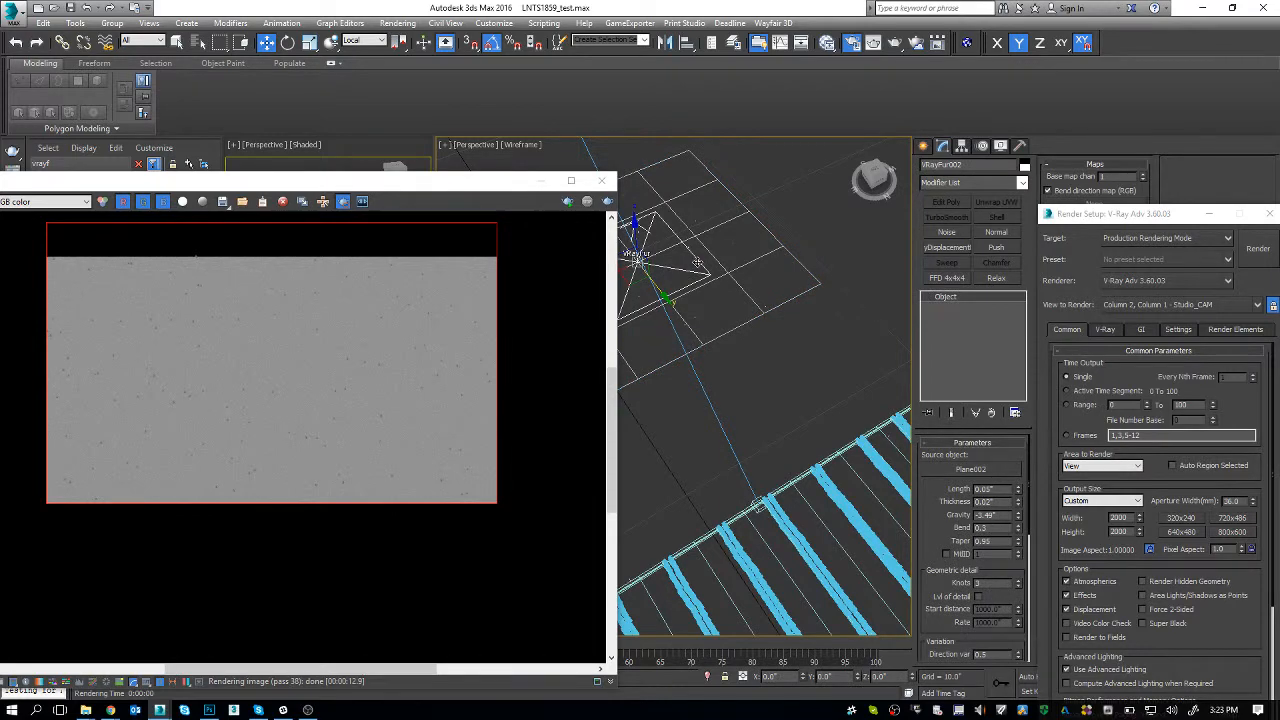
pyautogui.press('F3')
pyautogui.press('F3')
pyautogui.click(699, 264)
pyautogui.moveTo(1141, 220); pyautogui.dragTo(755, 125)
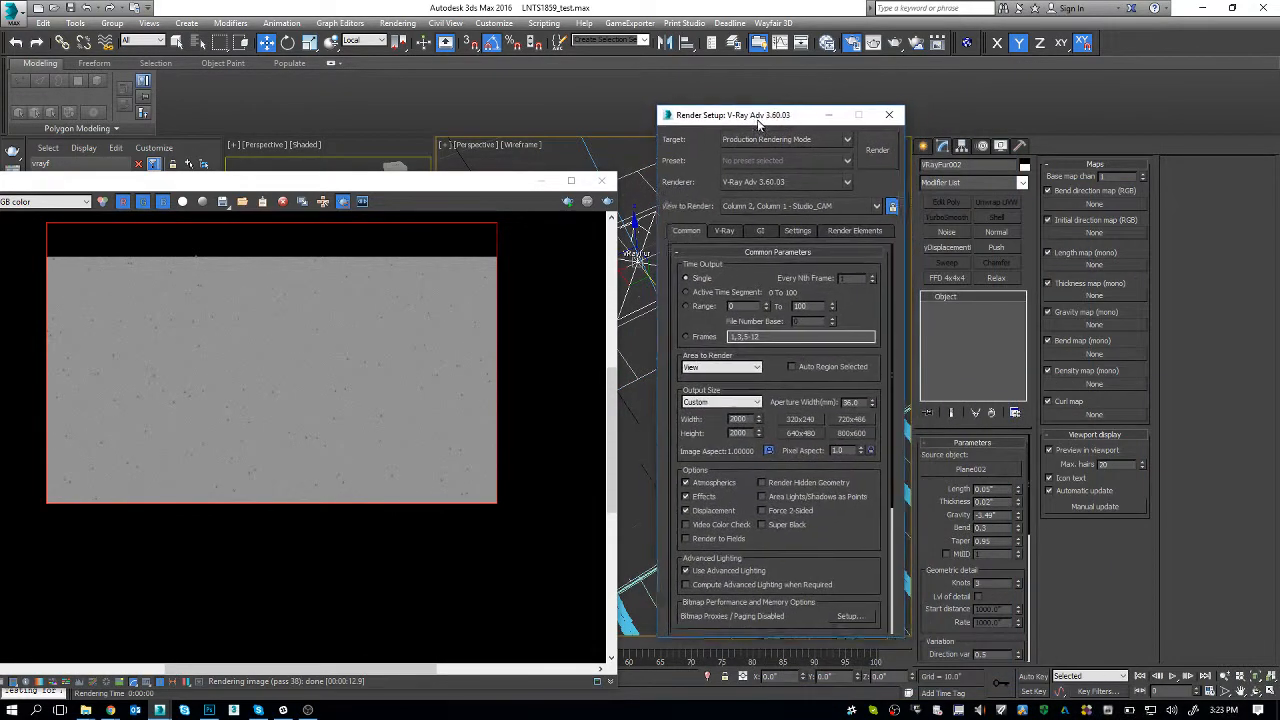
pyautogui.scroll(-3, 940, 457)
pyautogui.moveTo(940, 457); pyautogui.dragTo(947, 415)
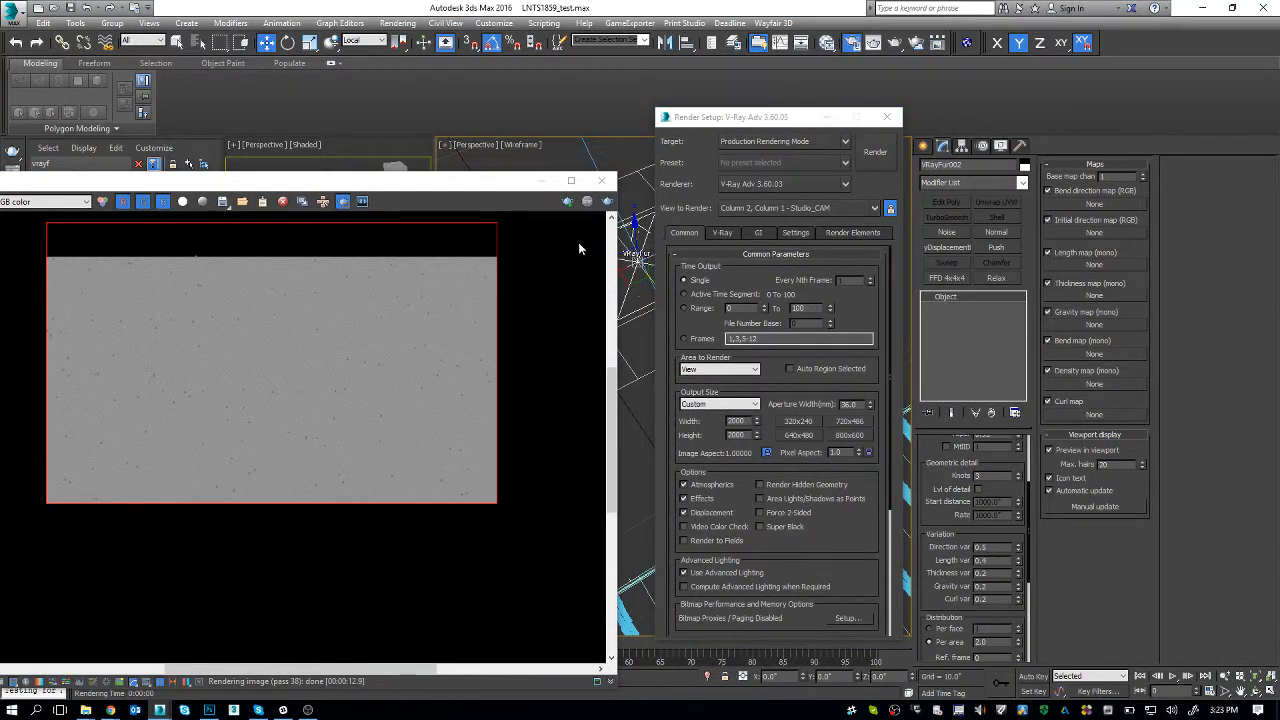
# - Select the test plane, set its length and width segments to 200 each, and render it again
pyautogui.moveTo(519, 188); pyautogui.dragTo(447, 251)
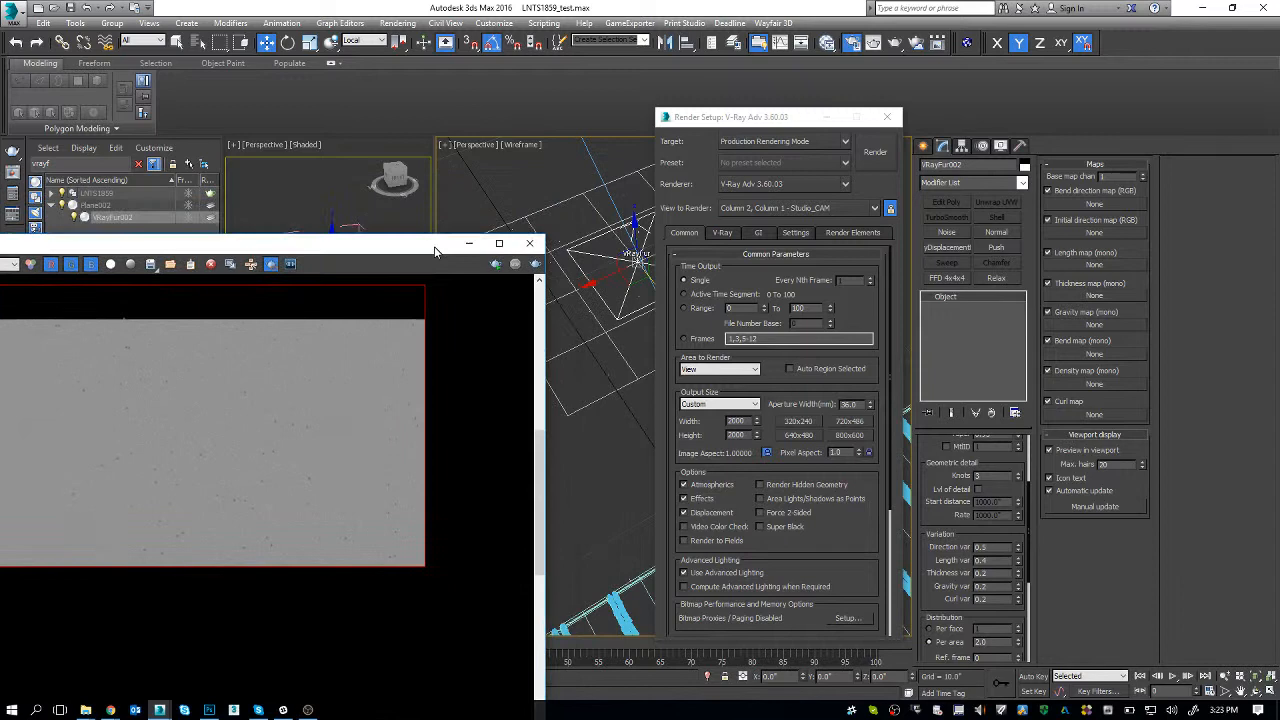
pyautogui.click(581, 343)
pyautogui.click(581, 343)
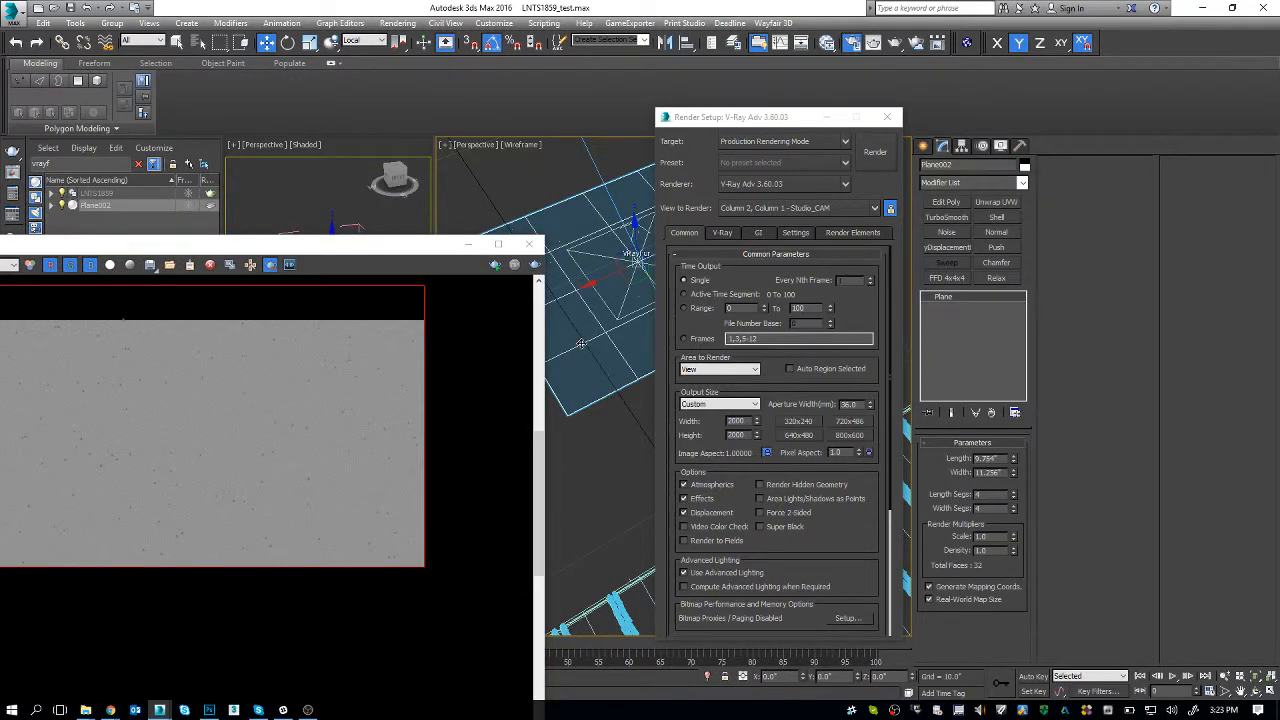
pyautogui.doubleClick(1004, 494)
pyautogui.write('200')
pyautogui.press('Return')
pyautogui.press('Tab')
pyautogui.write('200')
pyautogui.press('Return')
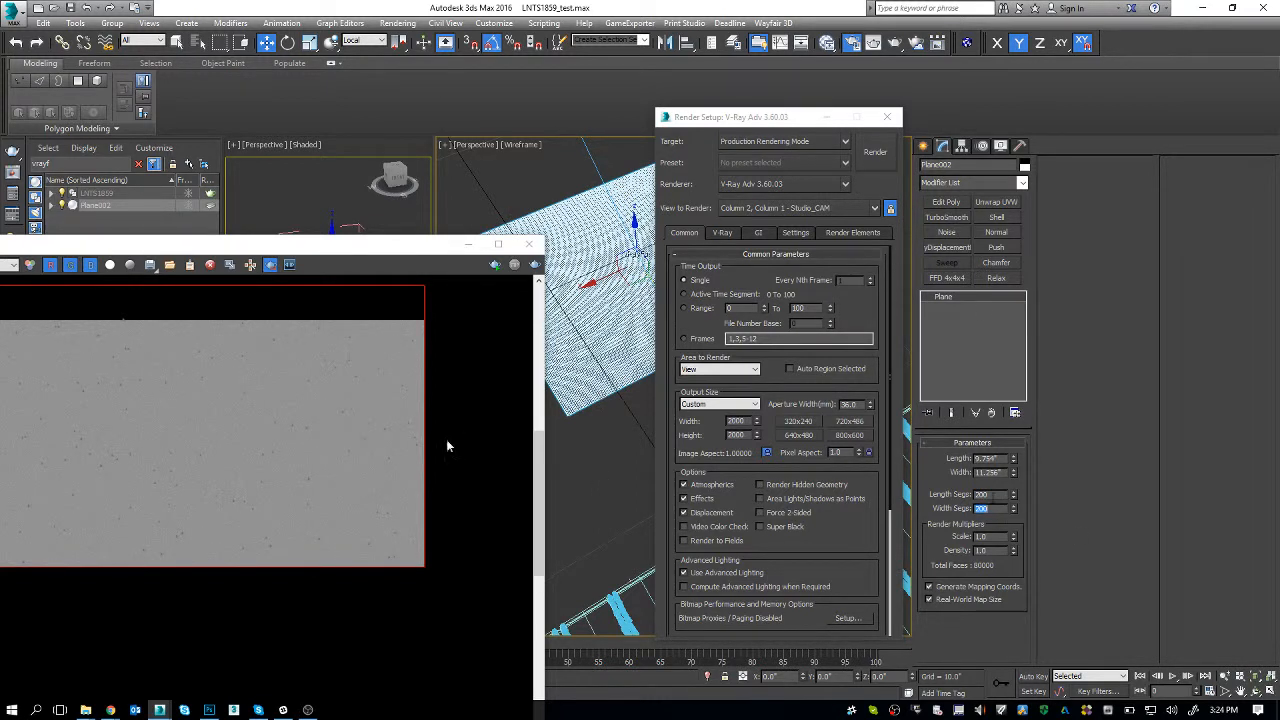
pyautogui.hotkey('shift', 'q')
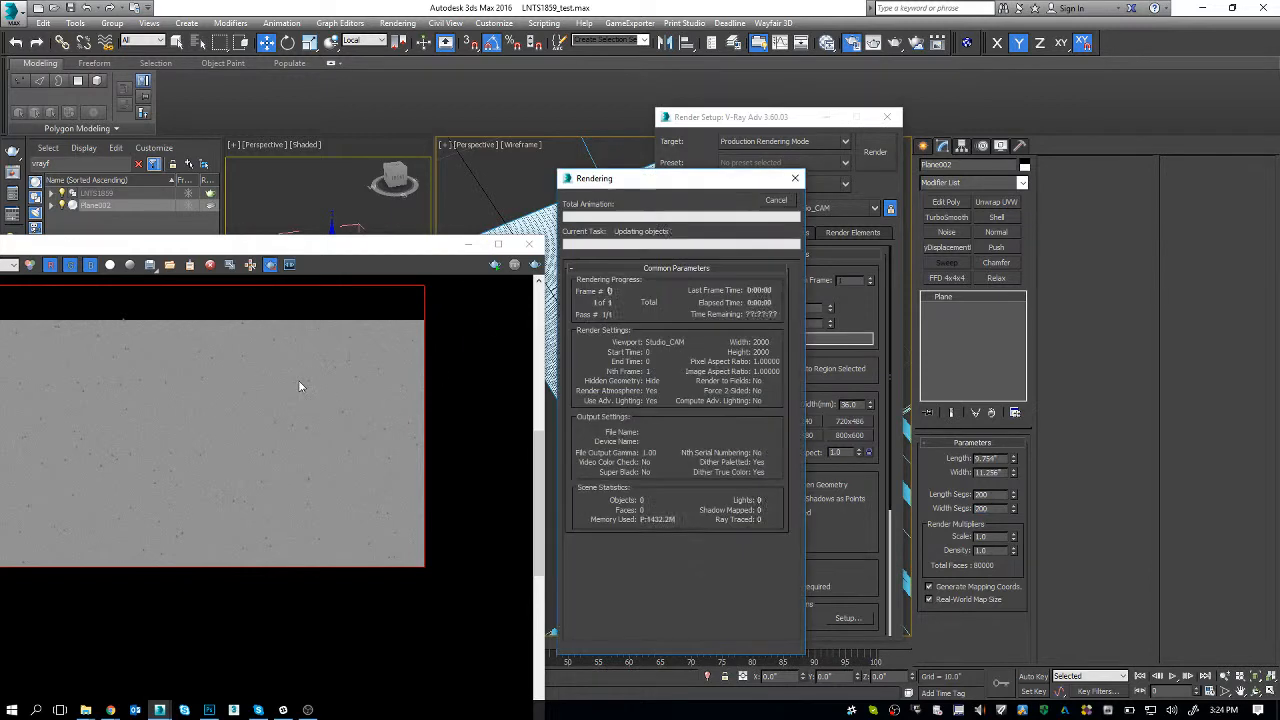
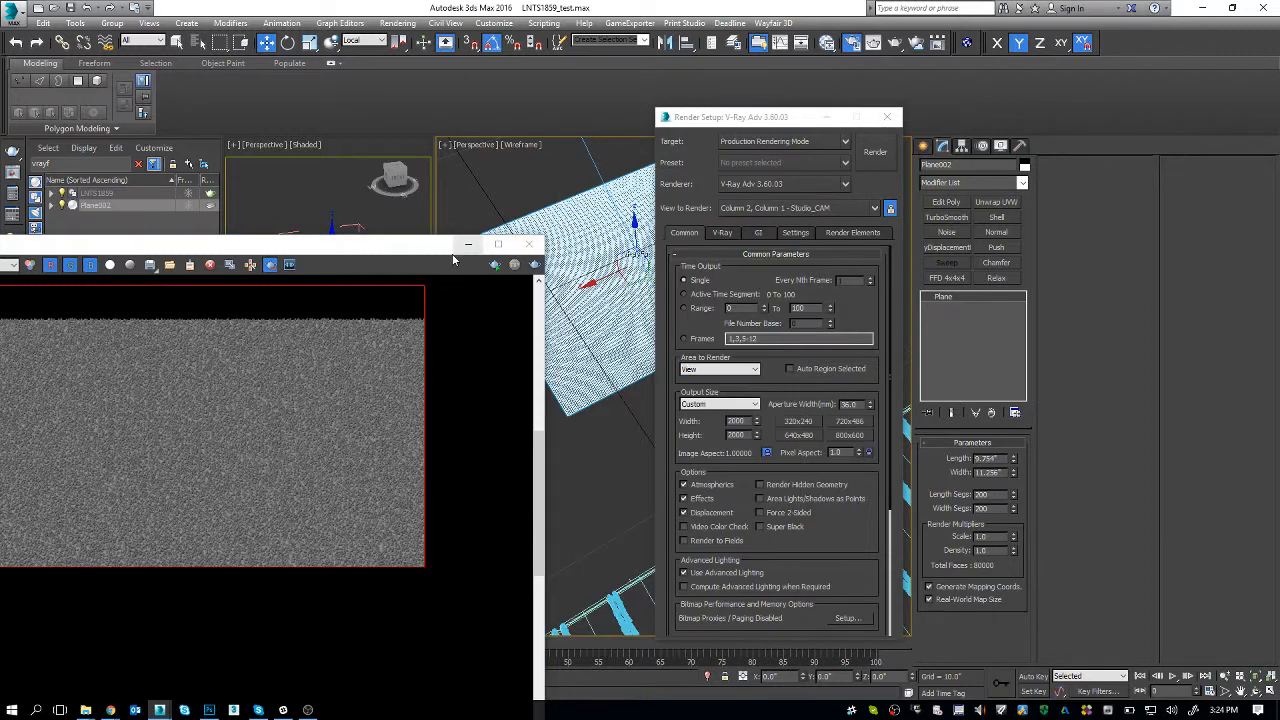
# - Compare the newest 2000 × 2000 plane render with the previous one in the render history
pyautogui.moveTo(408, 248); pyautogui.dragTo(643, 209)
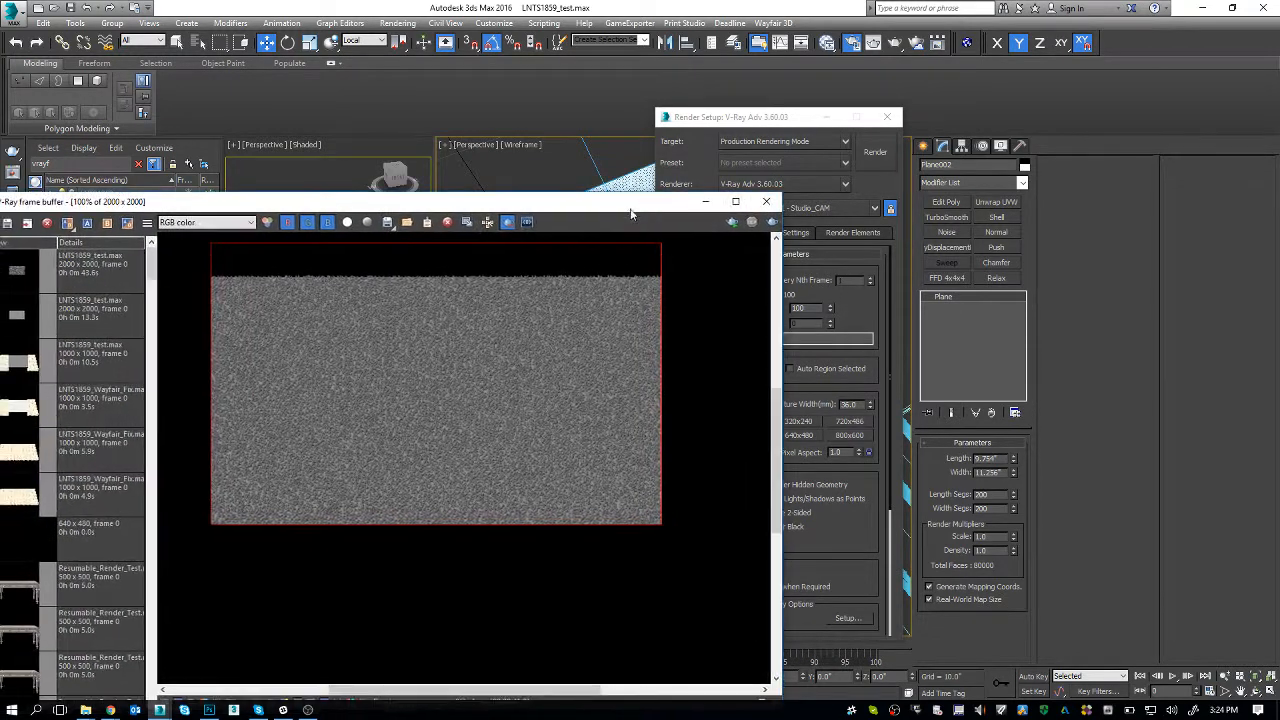
pyautogui.doubleClick(24, 330)
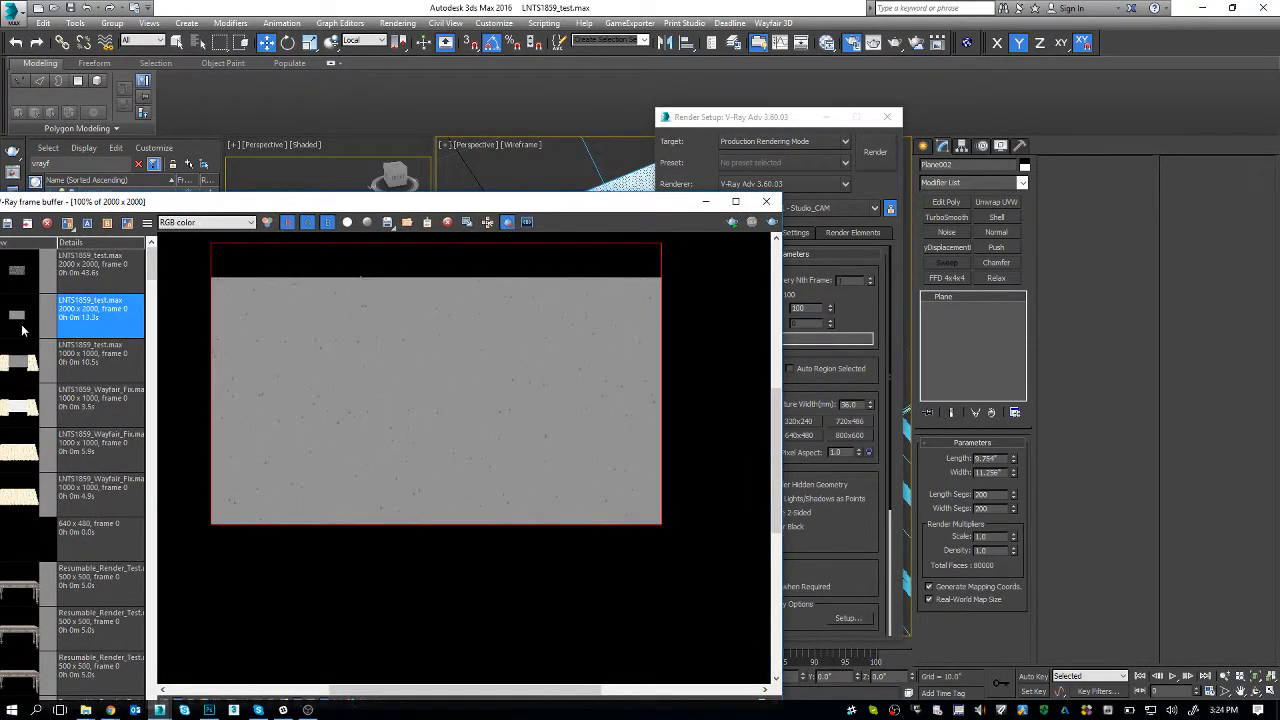
pyautogui.doubleClick(18, 278)
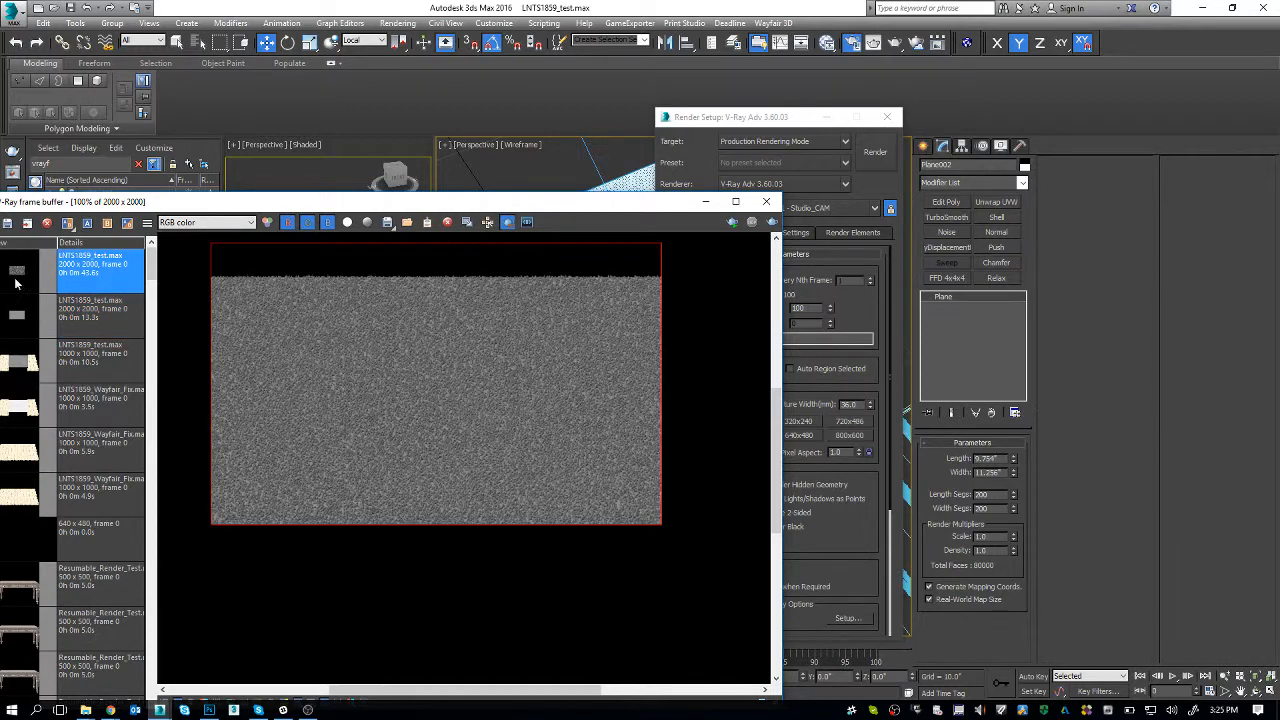
pyautogui.click(15, 318)
pyautogui.doubleClick(30, 272)
pyautogui.doubleClick(17, 314)
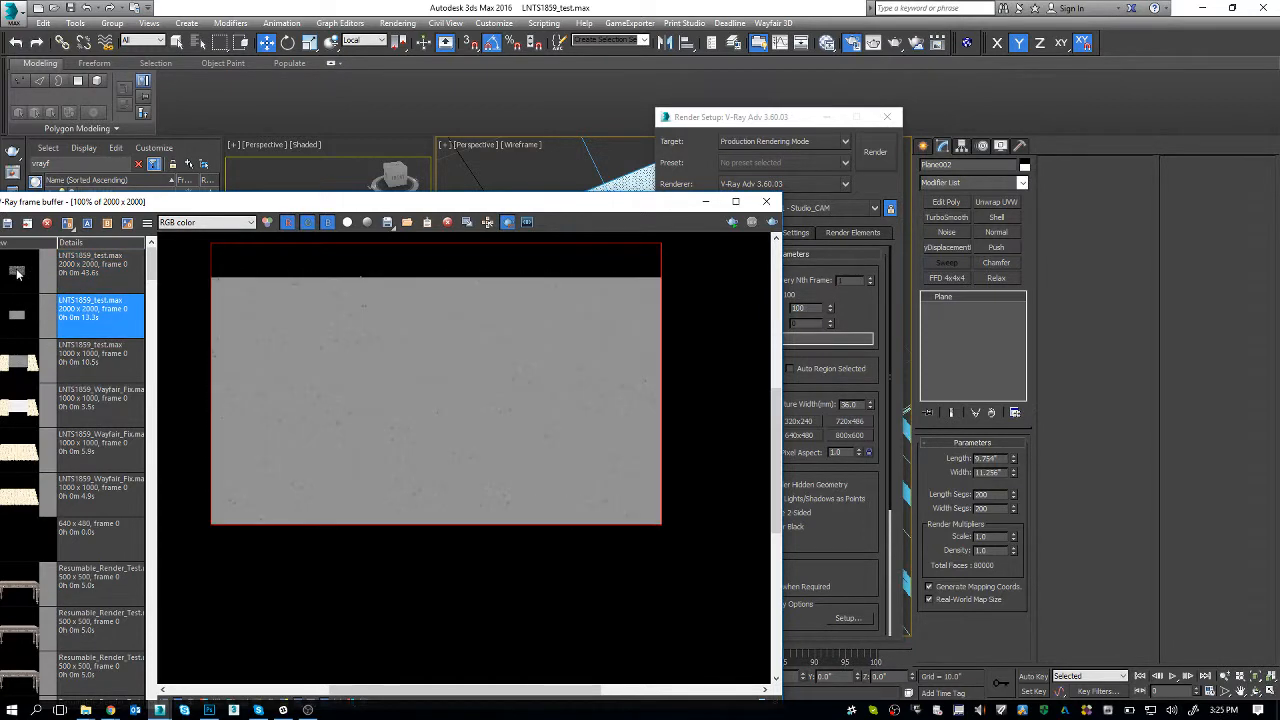
pyautogui.click(17, 273)
pyautogui.doubleClick(17, 273)
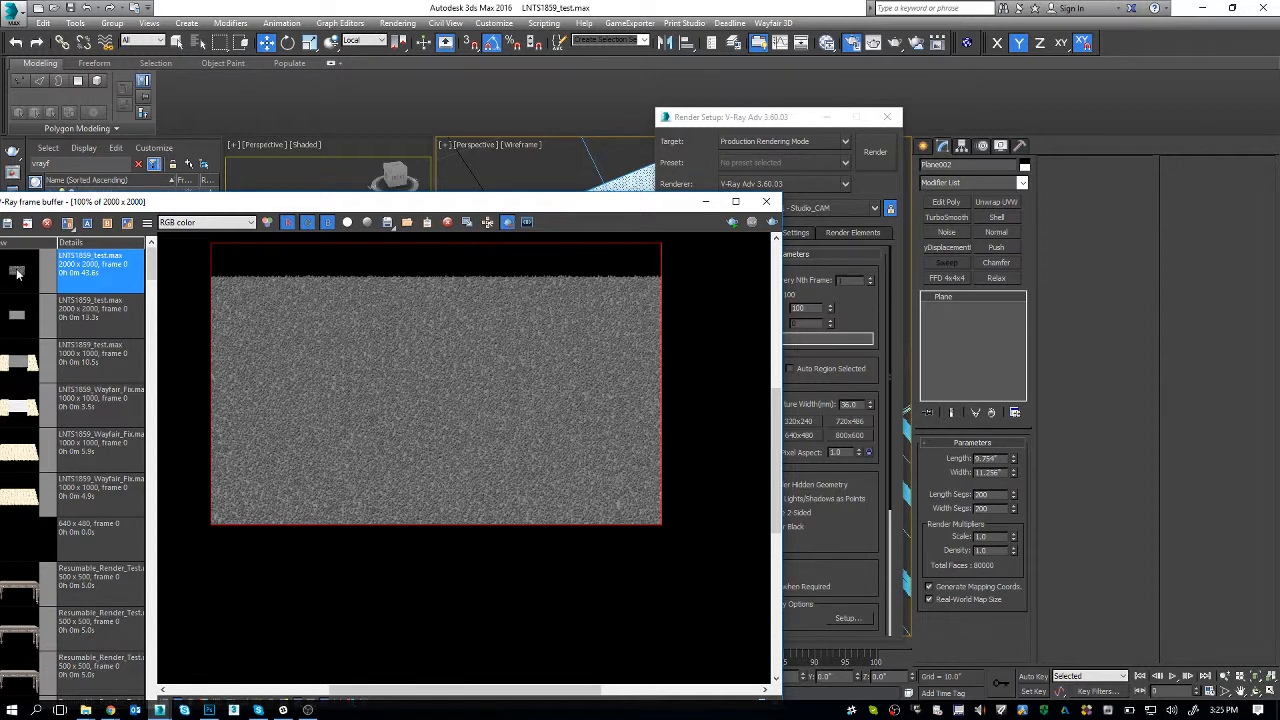
# - Open LNTS1859_Wayfair_Fix.max without saving the test scene and remove all of its missing external file references
pyautogui.click(546, 179)
pyautogui.hotkey('ctrl', 'o')
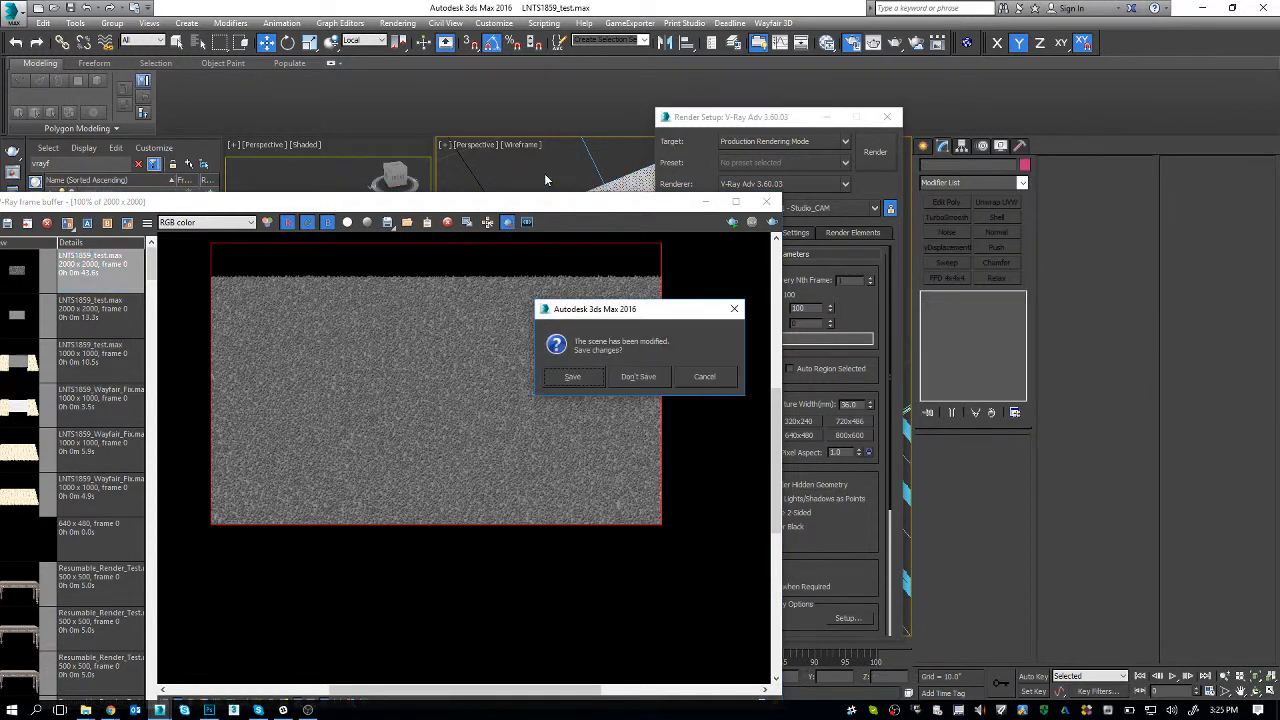
pyautogui.press('n')
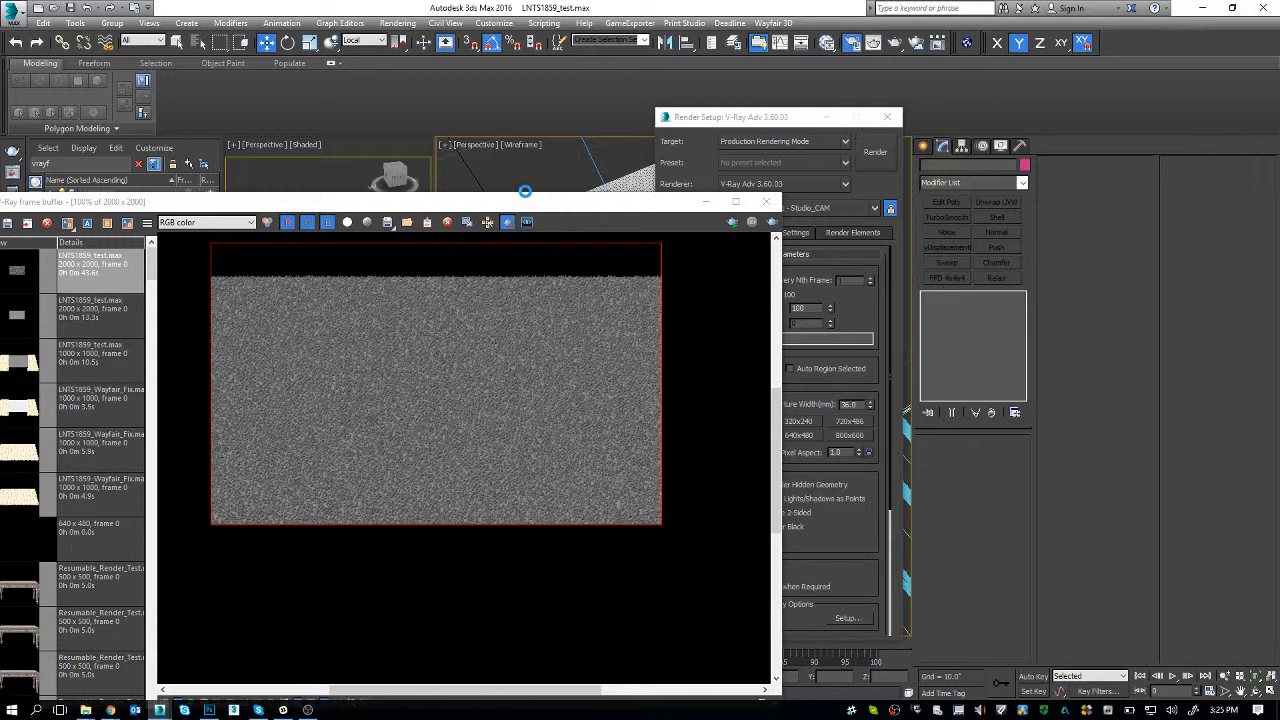
pyautogui.rightClick(896, 707)
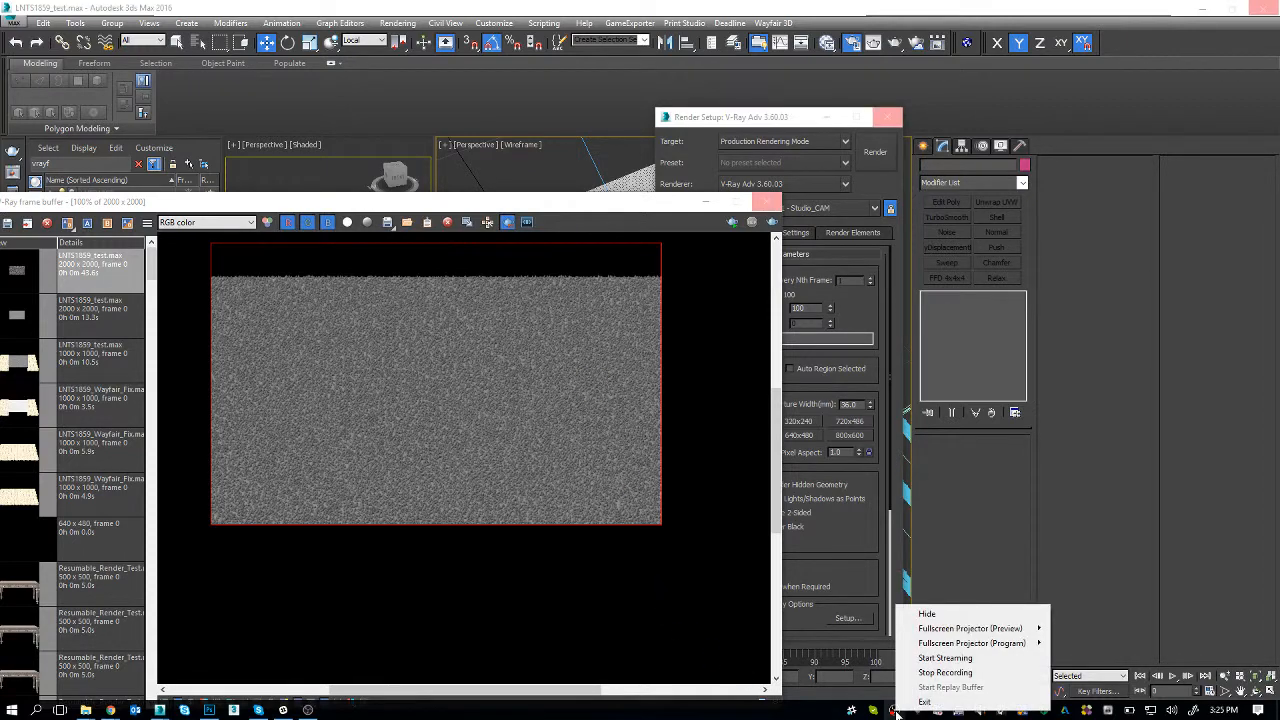
pyautogui.hotkey('ctrl', 'o')
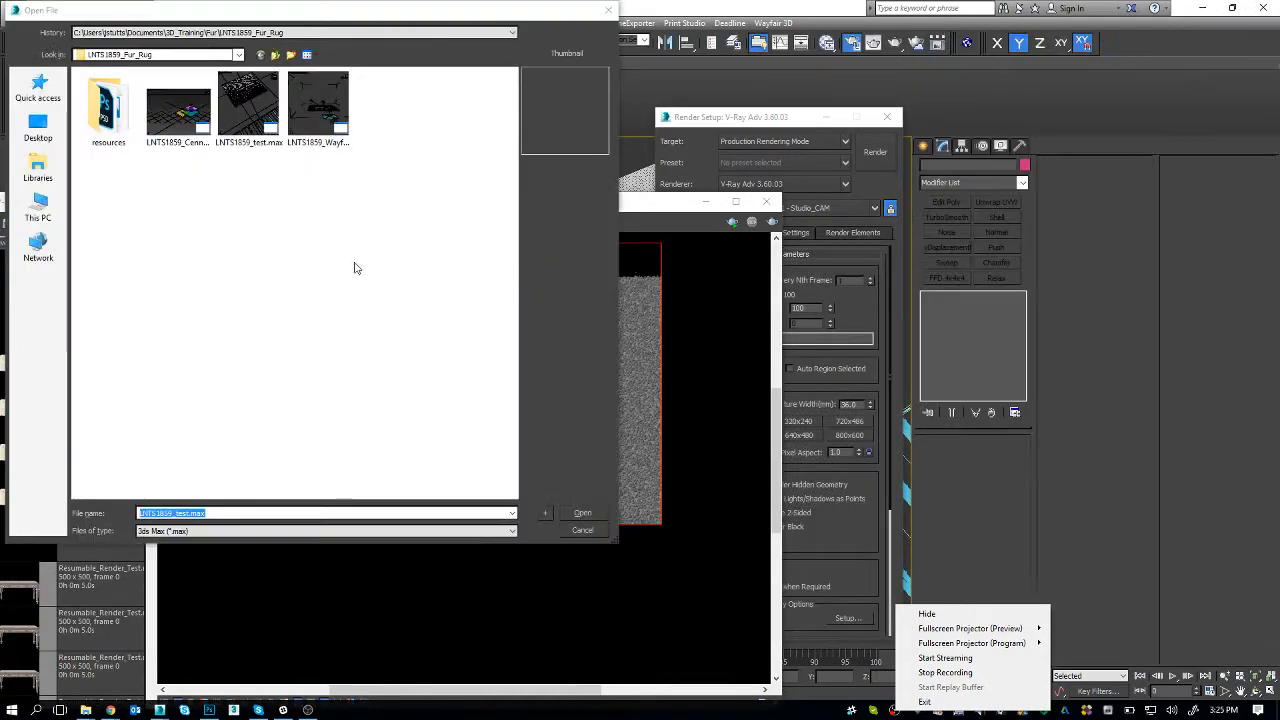
pyautogui.click(323, 116)
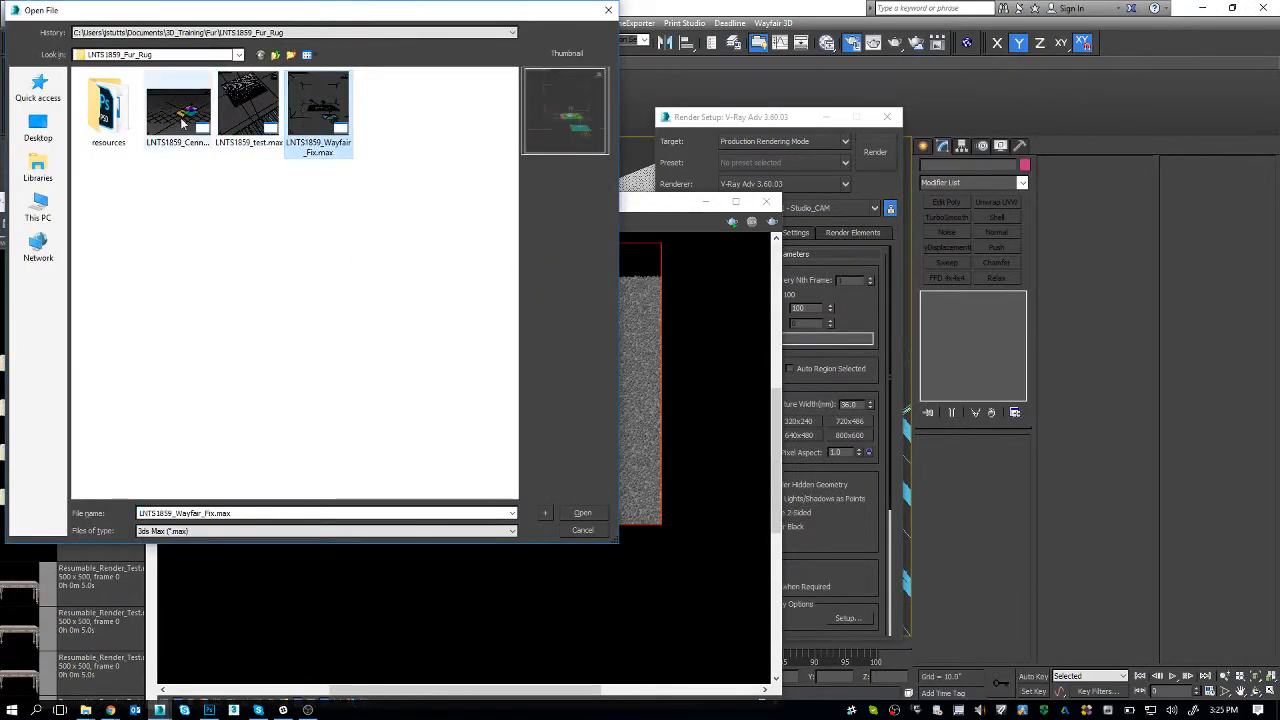
pyautogui.doubleClick(323, 98)
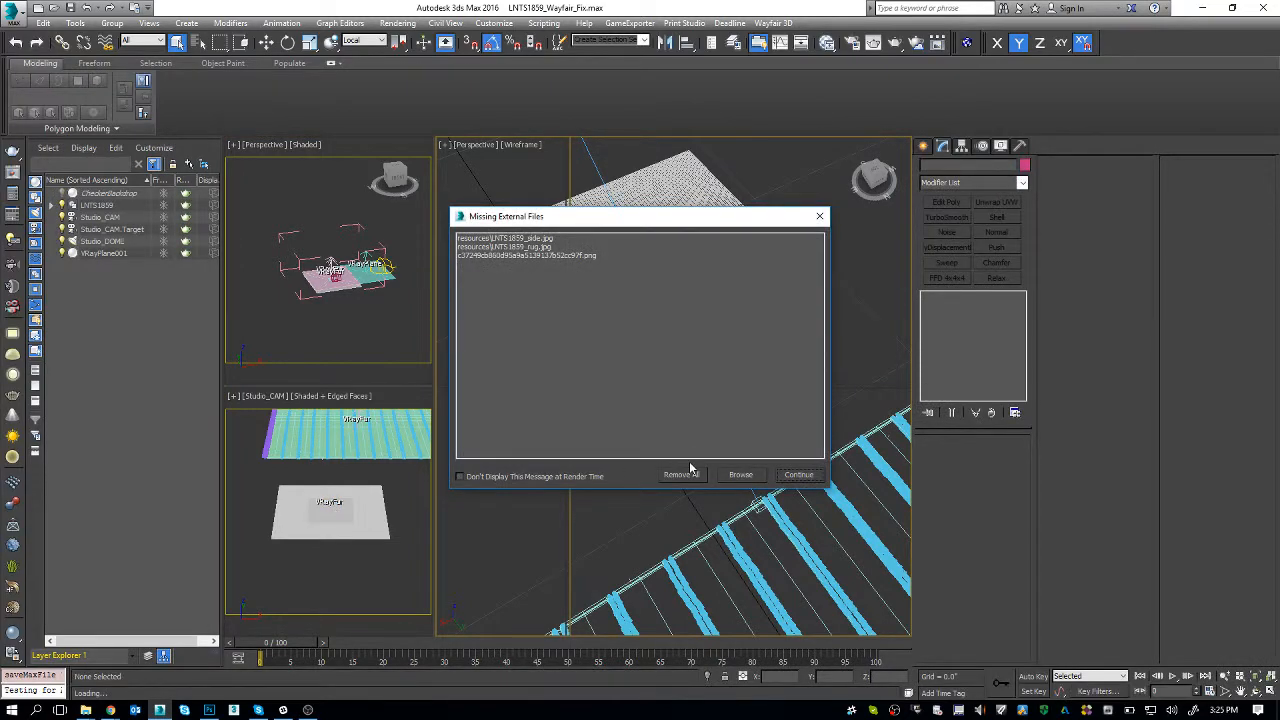
pyautogui.click(686, 474)
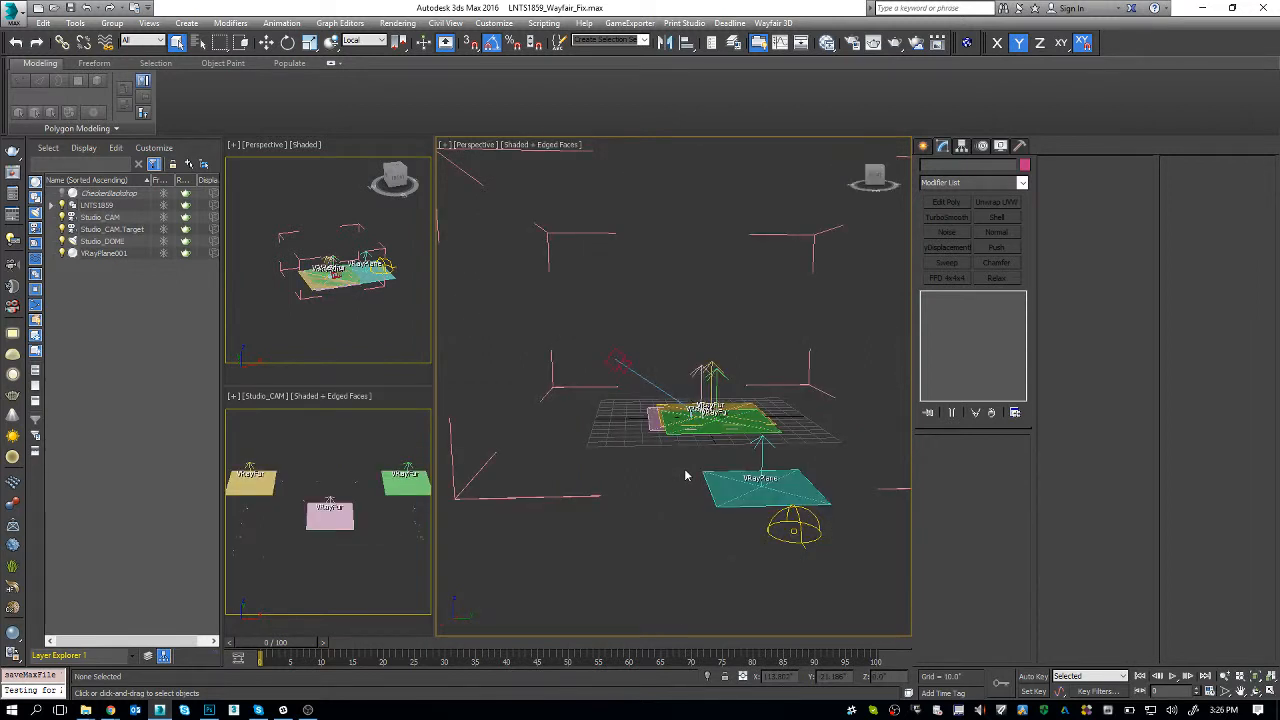
# - Inspect Plane001 inside the LNTS1859 group, framing it in the perspective view and toggling its isolation
pyautogui.click(380, 506)
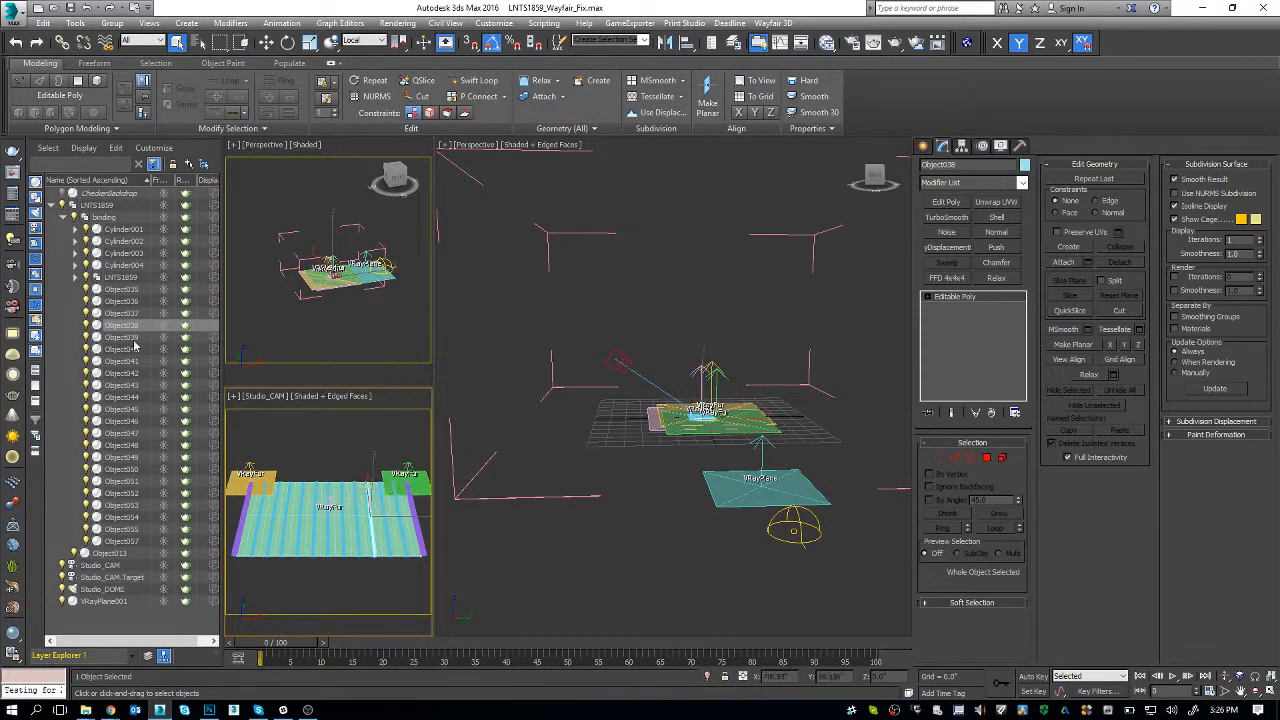
pyautogui.click(75, 277)
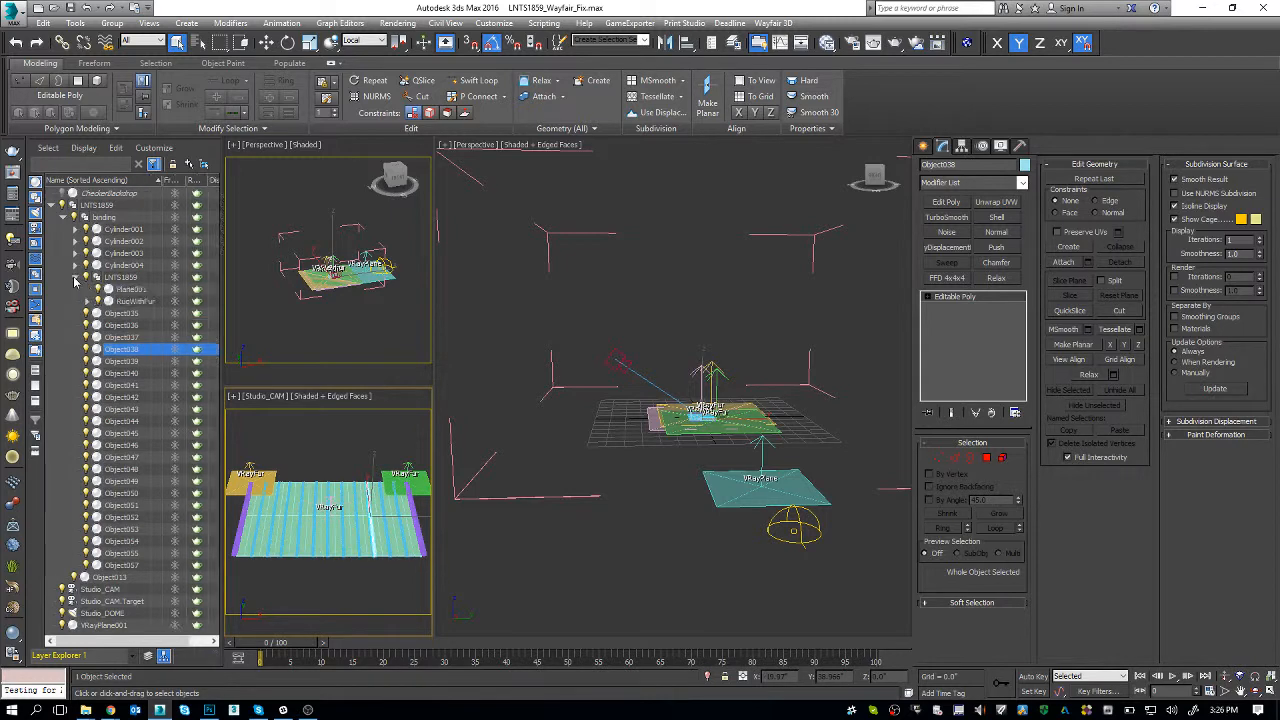
pyautogui.click(131, 289)
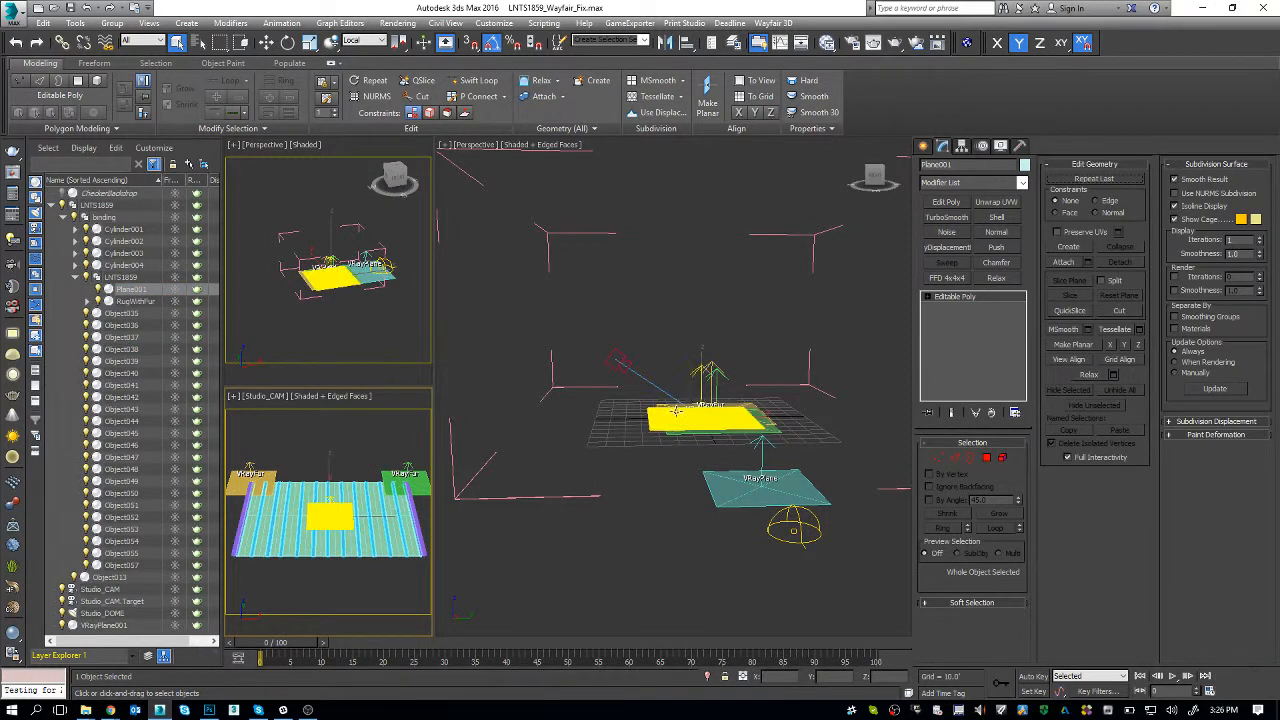
pyautogui.rightClick(569, 498)
pyautogui.press('z')
pyautogui.moveTo(685, 426); pyautogui.dragTo(651, 368)
pyautogui.hotkey('alt', 'q')
pyautogui.hotkey('alt', 'q')
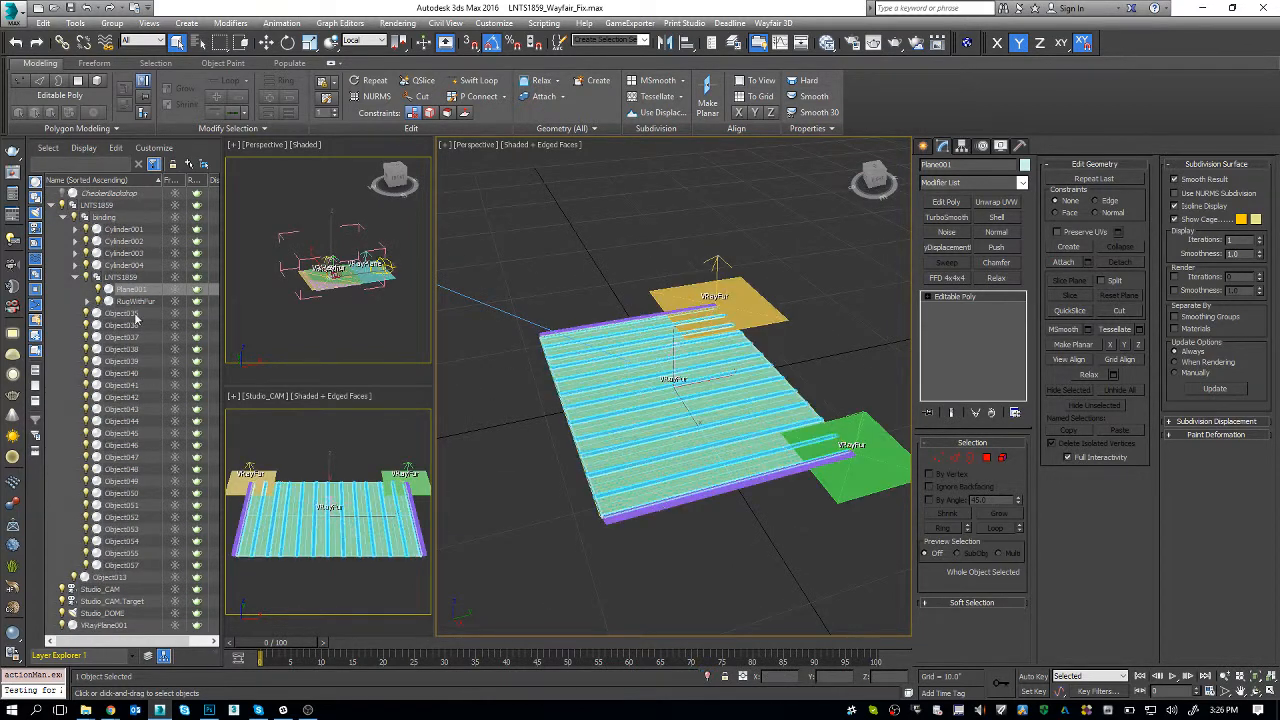
# - Select VRayFur001 under RugWithFur and clear its length map and bend direction map
pyautogui.click(133, 301)
pyautogui.click(89, 301)
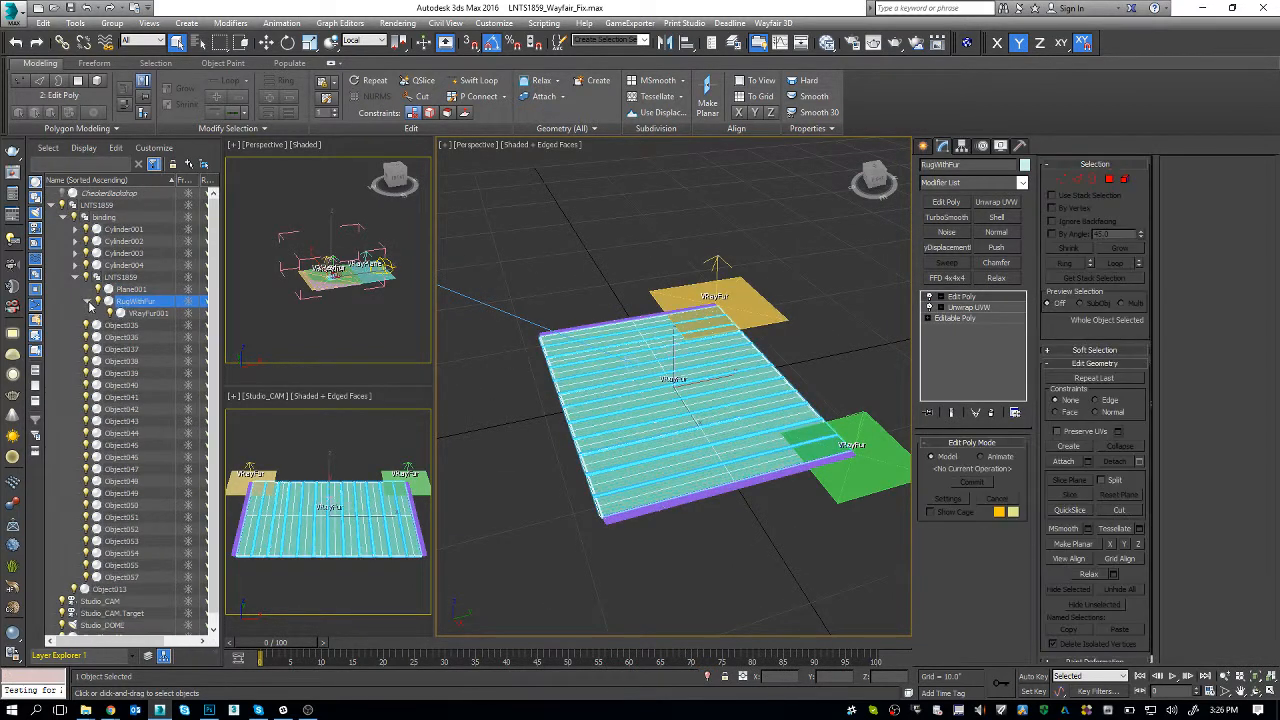
pyautogui.click(150, 314)
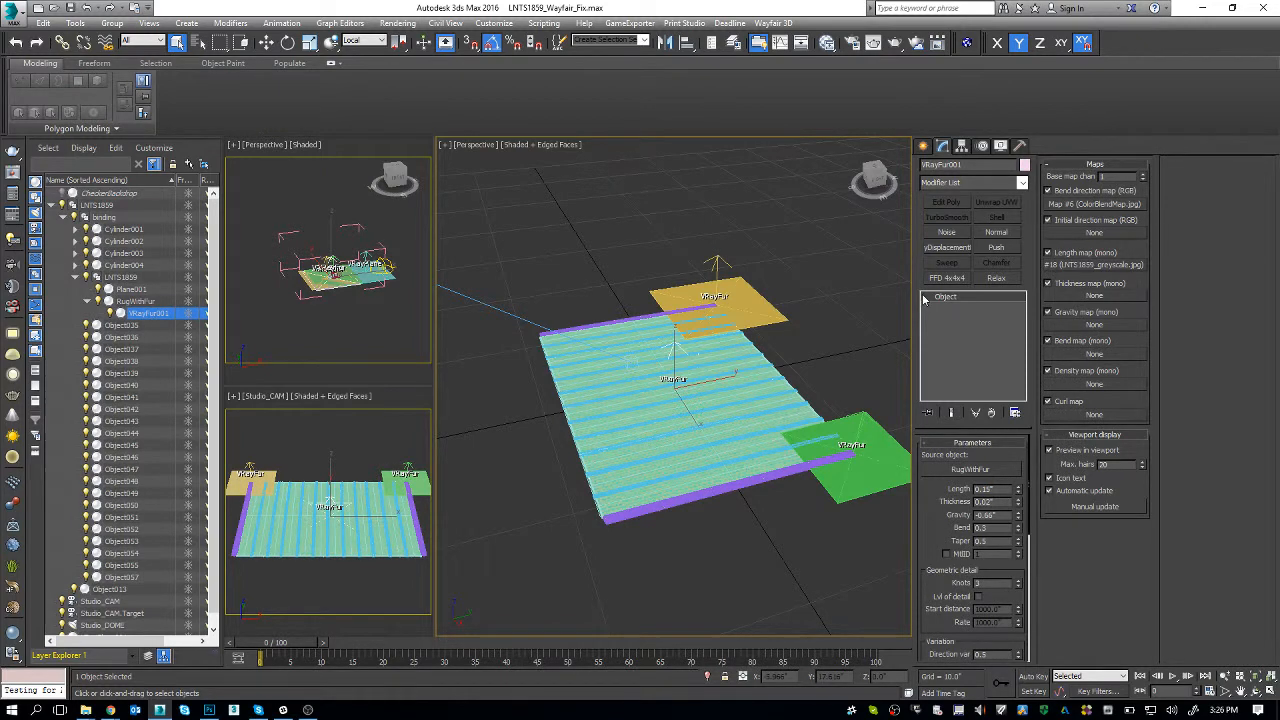
pyautogui.rightClick(1138, 265)
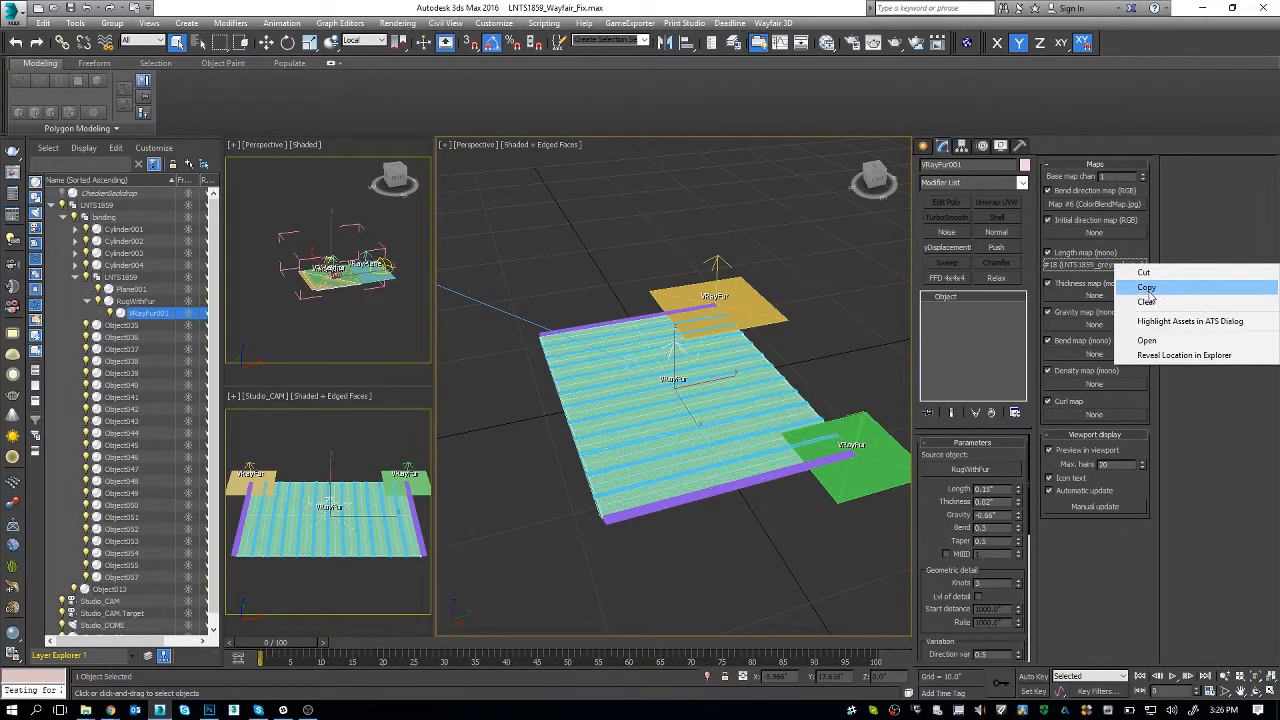
pyautogui.click(1147, 302)
pyautogui.rightClick(1120, 208)
pyautogui.click(1147, 244)
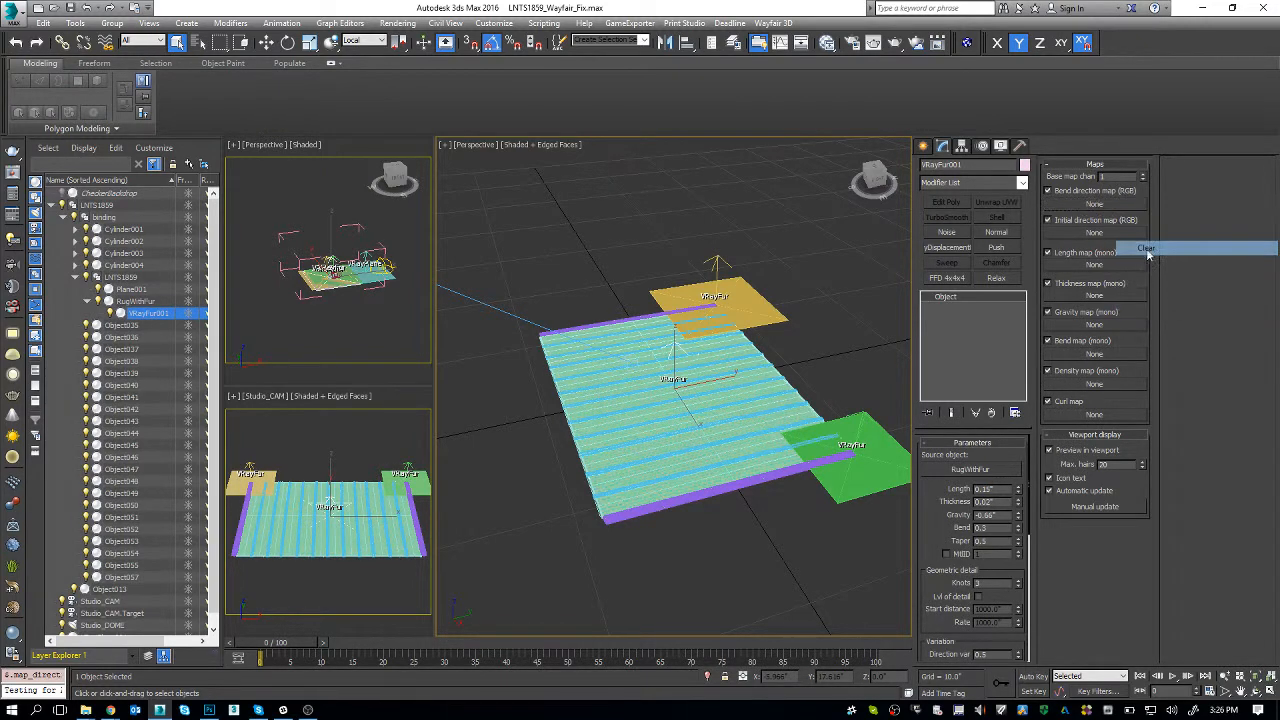
# - Deselect the fur and render the rug through the Studio_CAM view
pyautogui.click(368, 445)
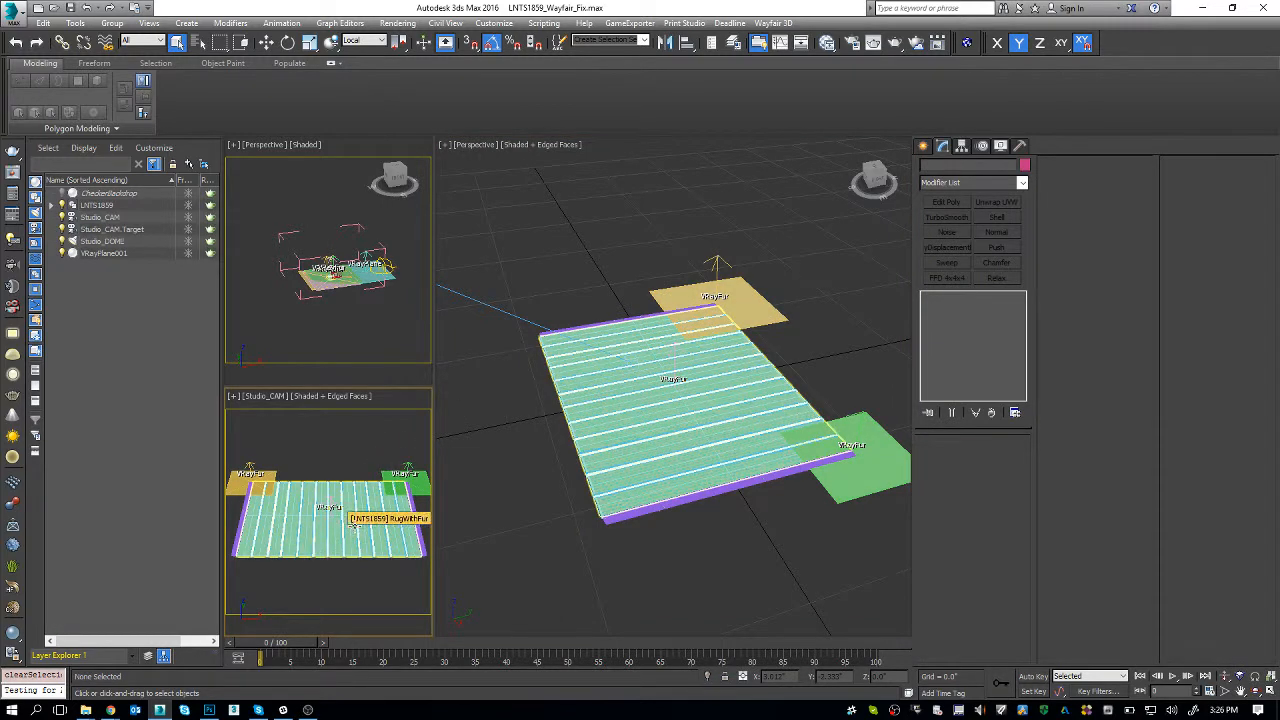
pyautogui.click(858, 50)
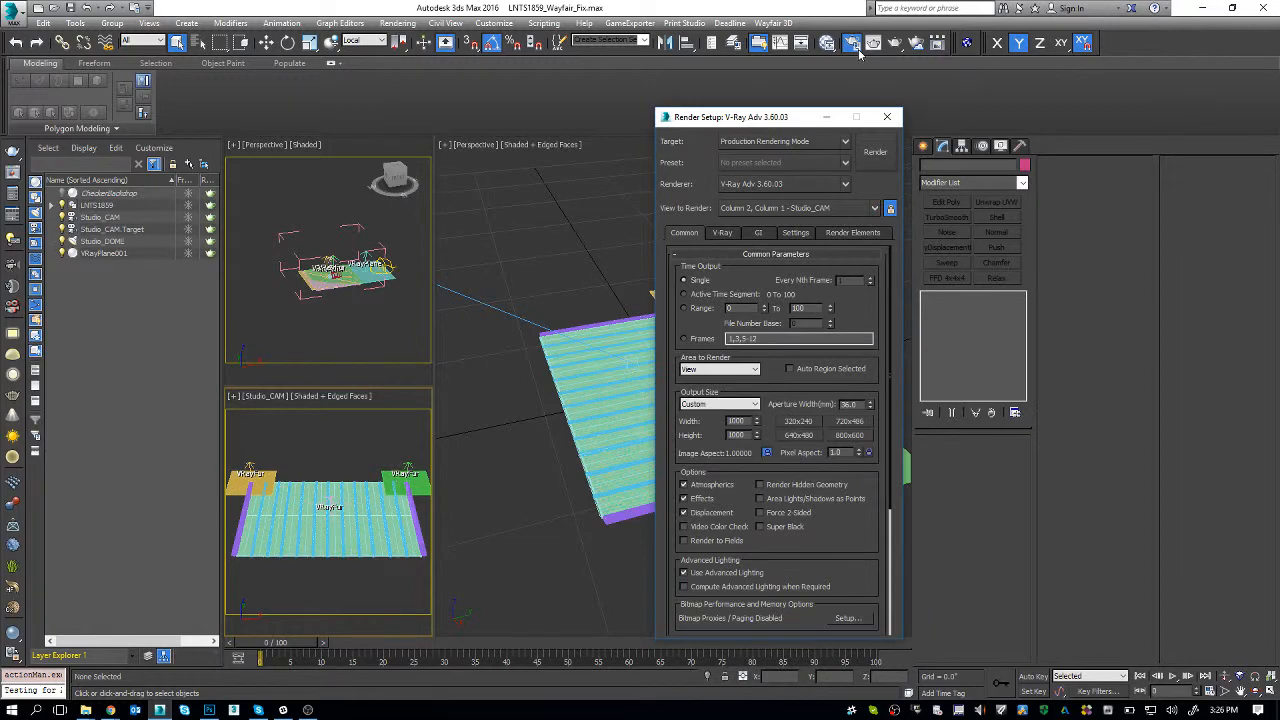
pyautogui.click(875, 151)
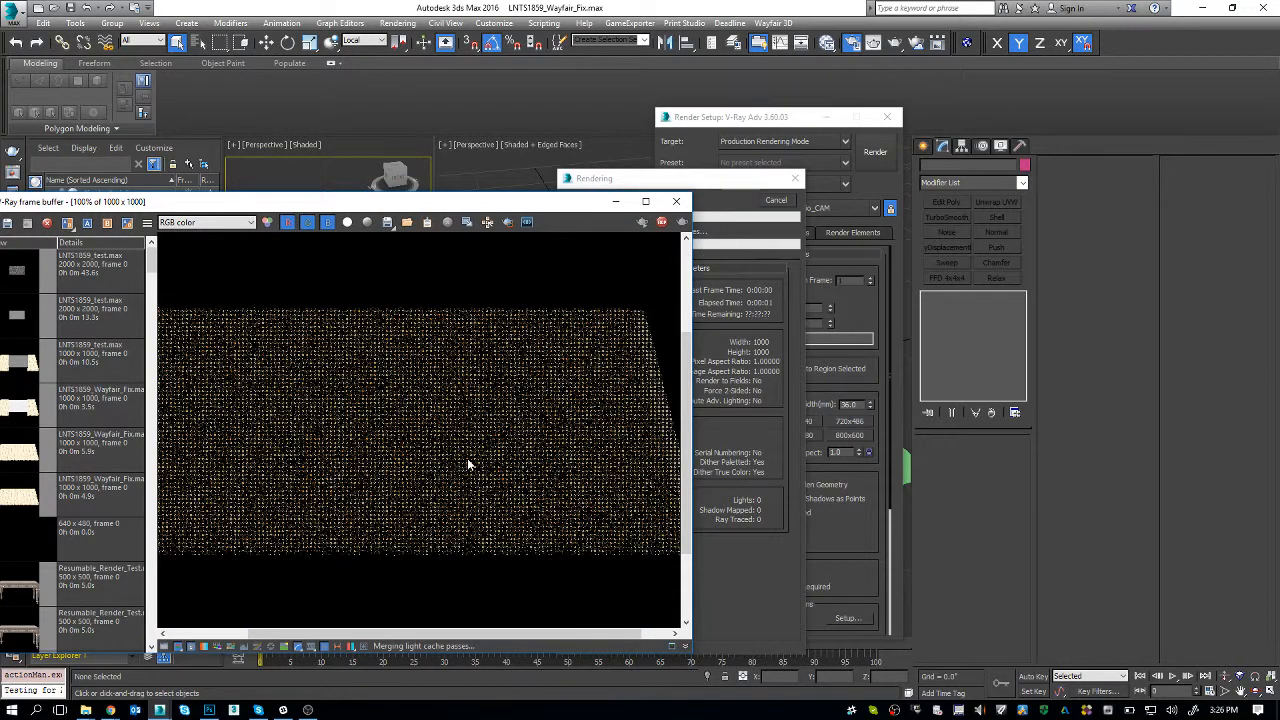
# - Enable region rendering, draw a small region across the rug's far edge, set the output size to 2000 × 2000 and render
pyautogui.click(503, 223)
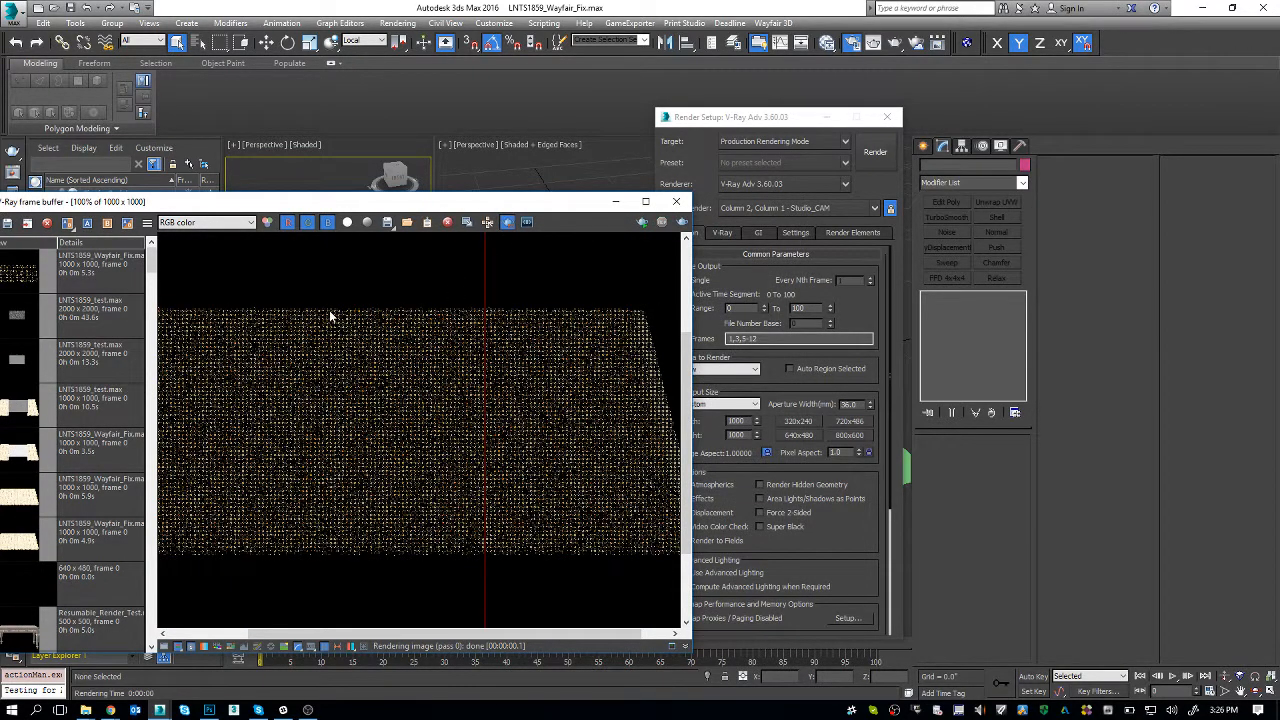
pyautogui.scroll(-2, 313, 313)
pyautogui.moveTo(426, 401); pyautogui.dragTo(471, 426)
pyautogui.click(728, 120)
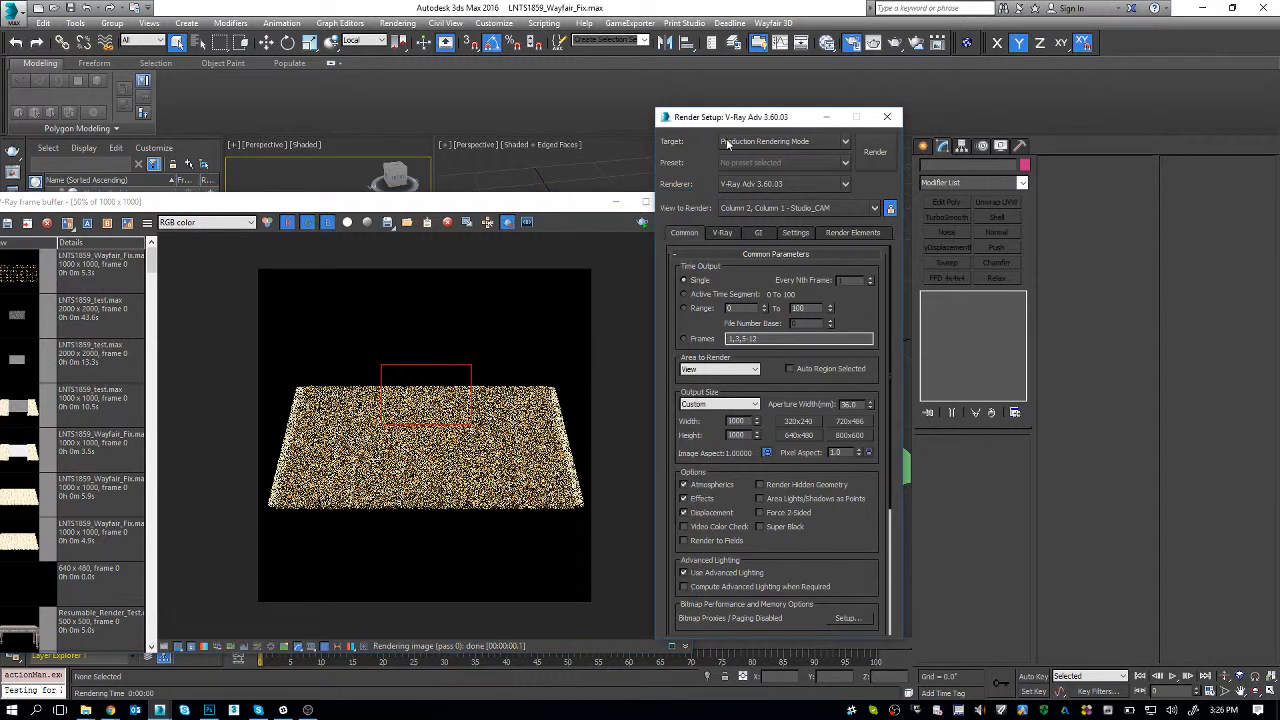
pyautogui.doubleClick(735, 422)
pyautogui.write('2000')
pyautogui.press('Return')
pyautogui.scroll(1, 430, 399)
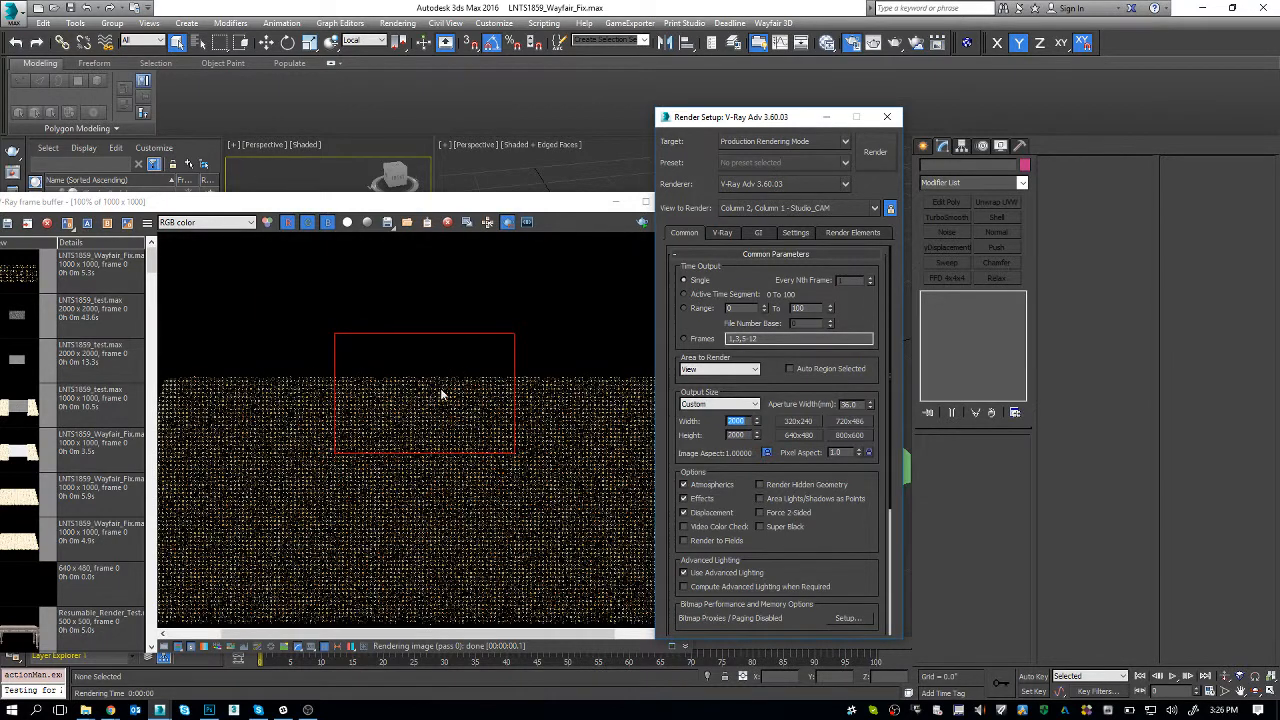
pyautogui.click(866, 157)
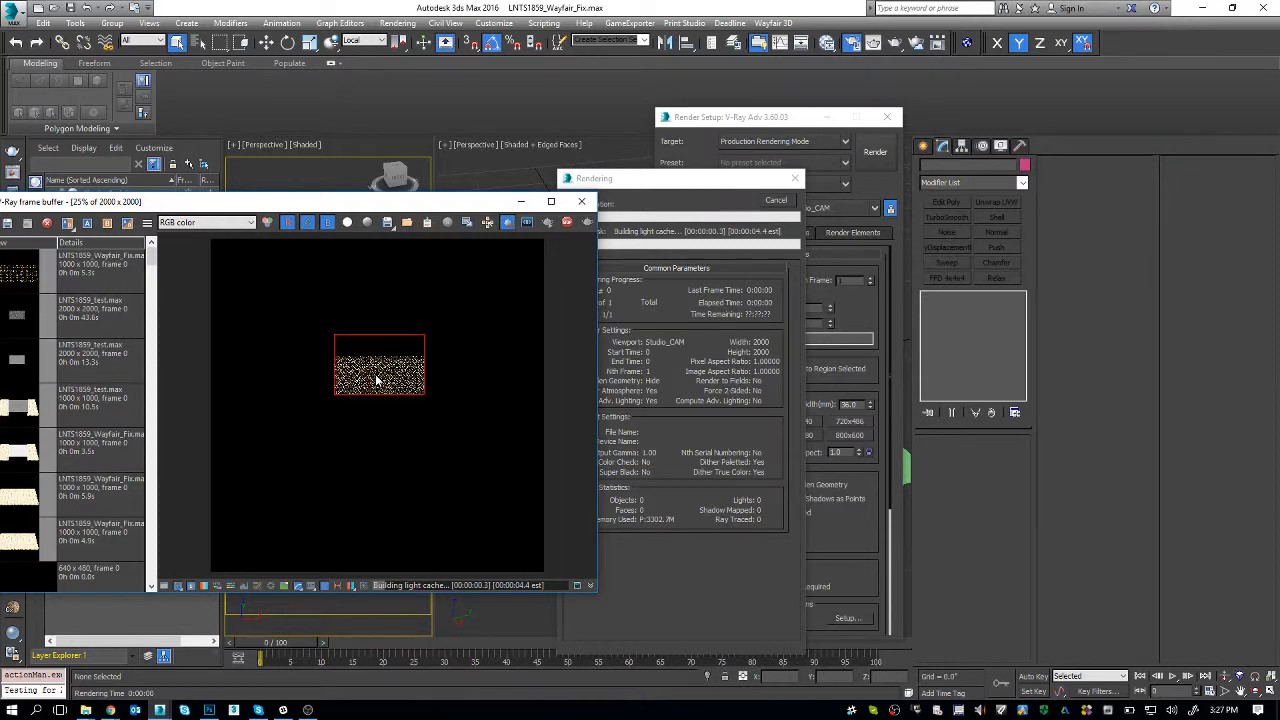
# - Examine the rug's fur up close in the region render, switching briefly to Photoshop and back
pyautogui.doubleClick(377, 381)
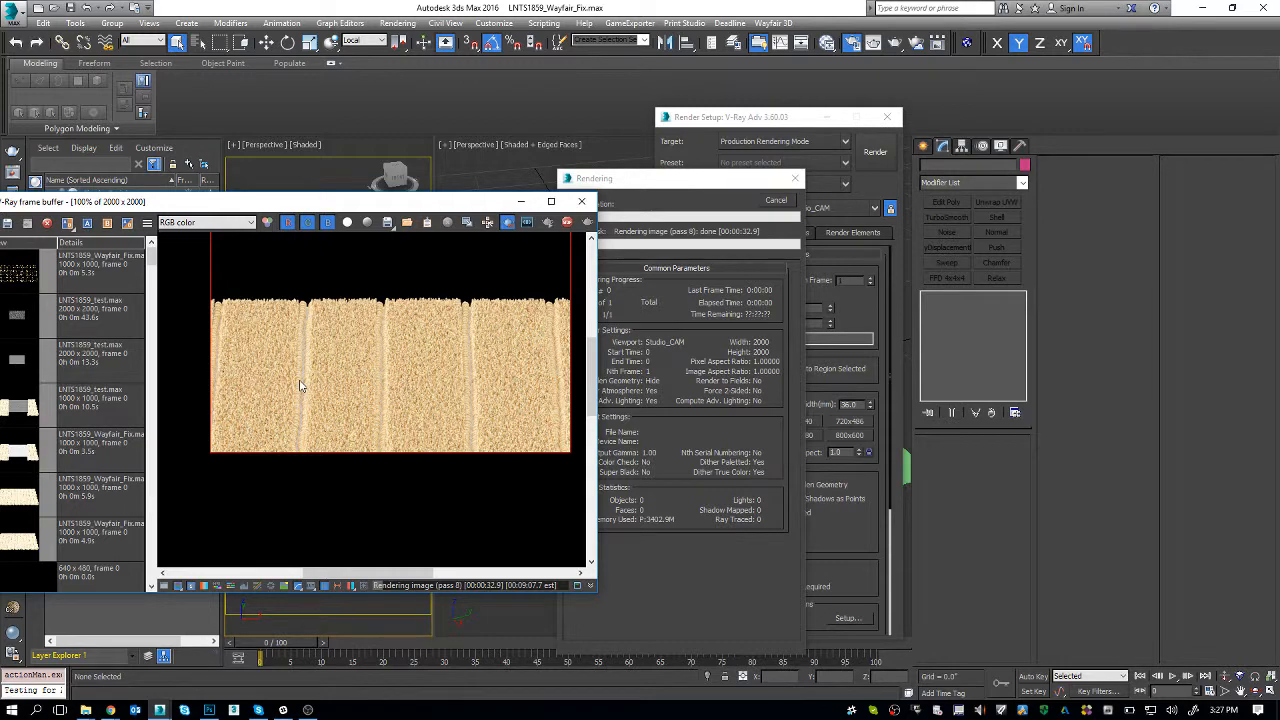
pyautogui.hotkey('alt', 'Tab')
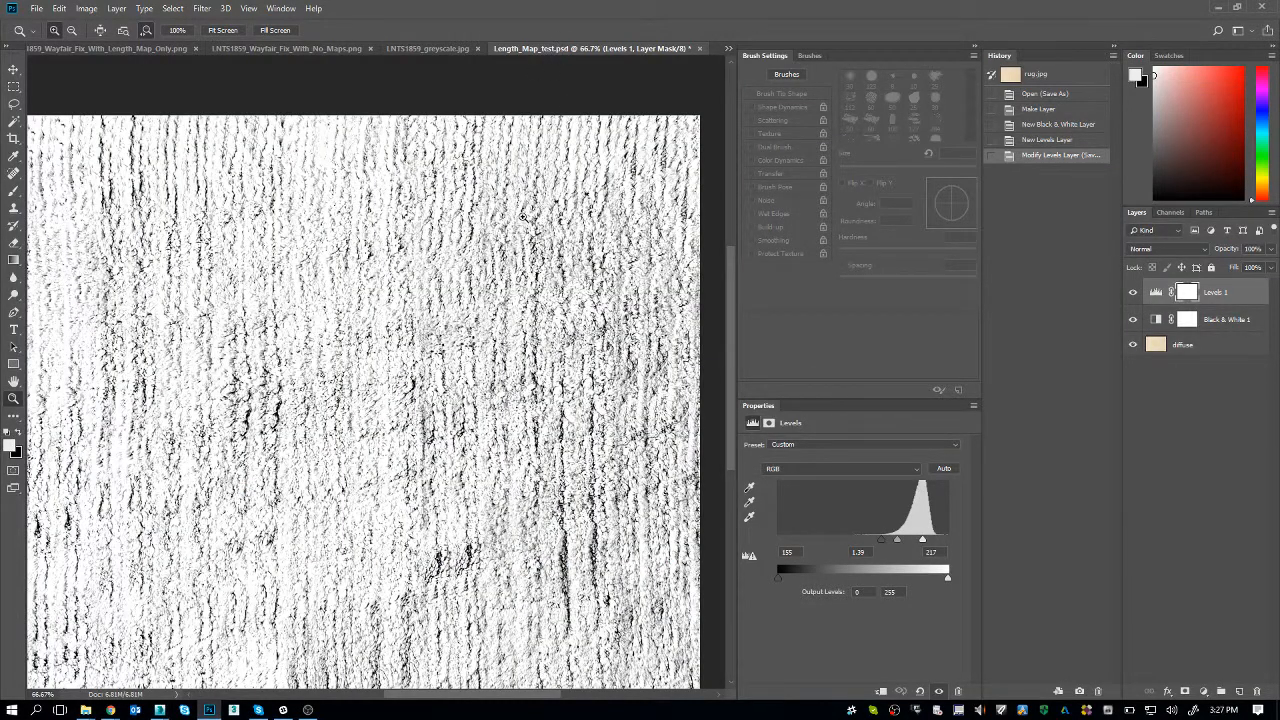
pyautogui.hotkey('alt', 'Tab')
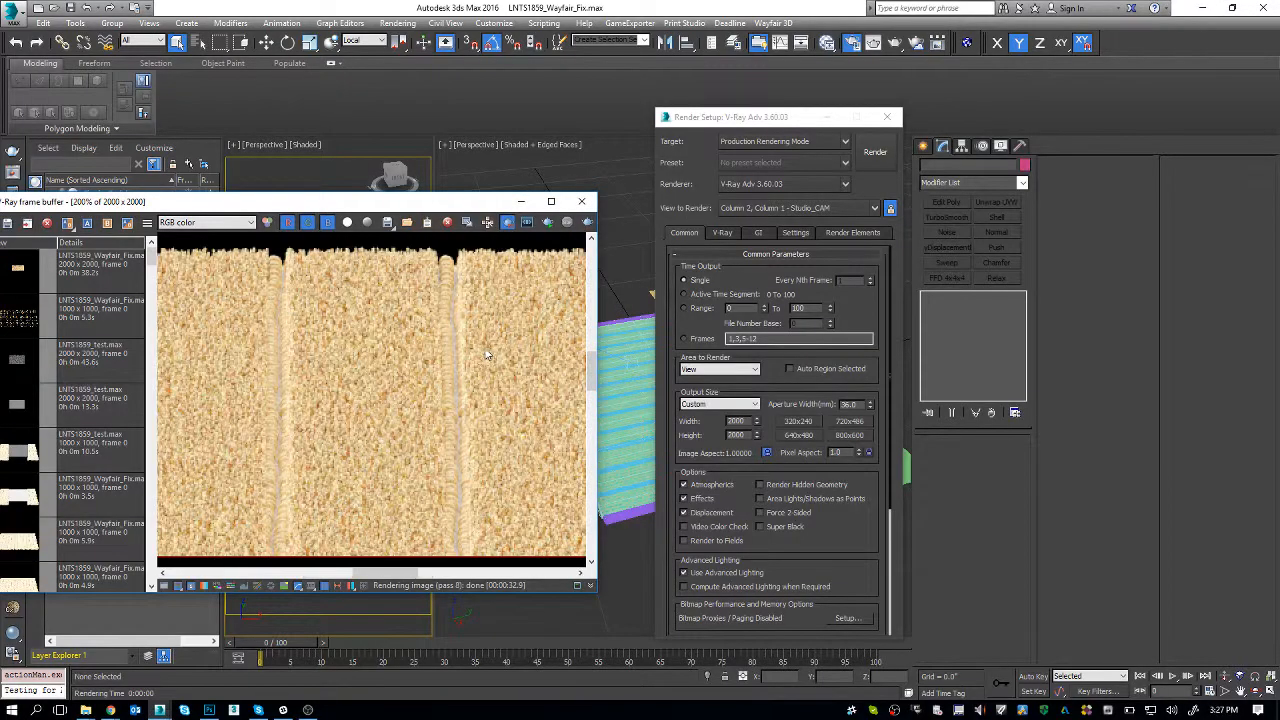
pyautogui.scroll(-1, 502, 395)
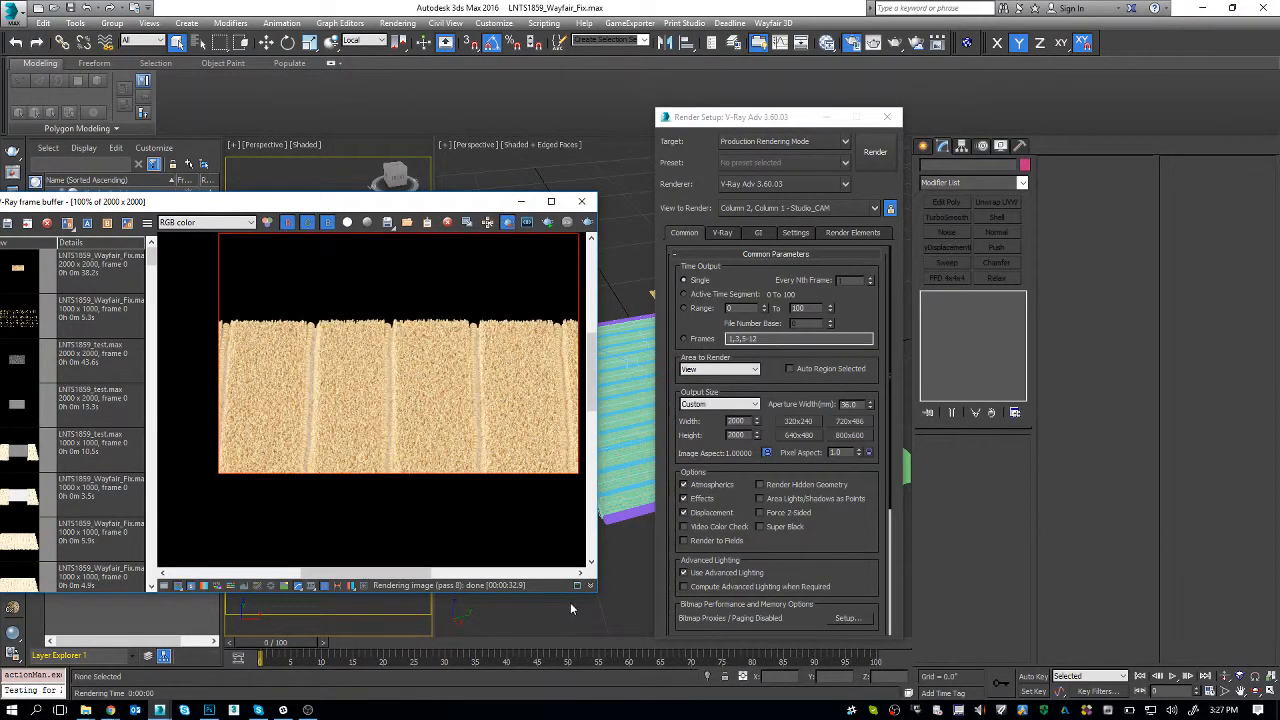
# - Load Length_Map_test.png from the resources folder as the image of the Map #18 bitmap in the fur material view
pyautogui.press('m')
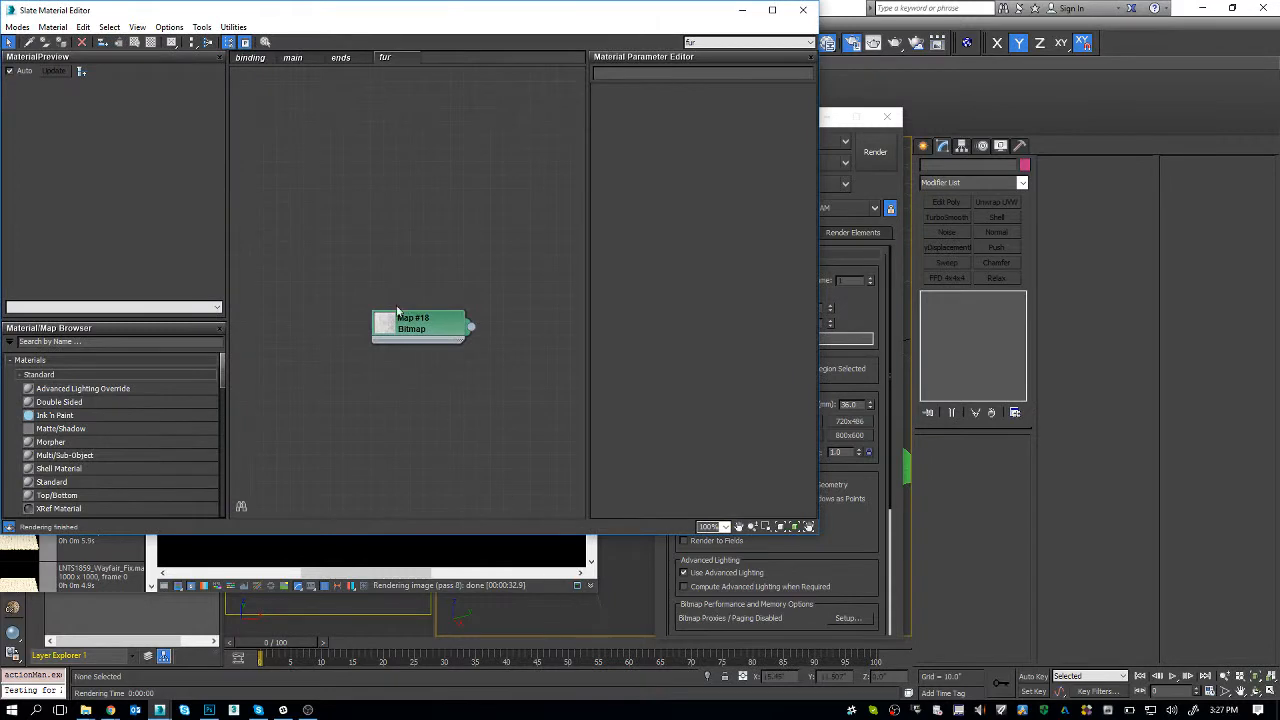
pyautogui.doubleClick(429, 338)
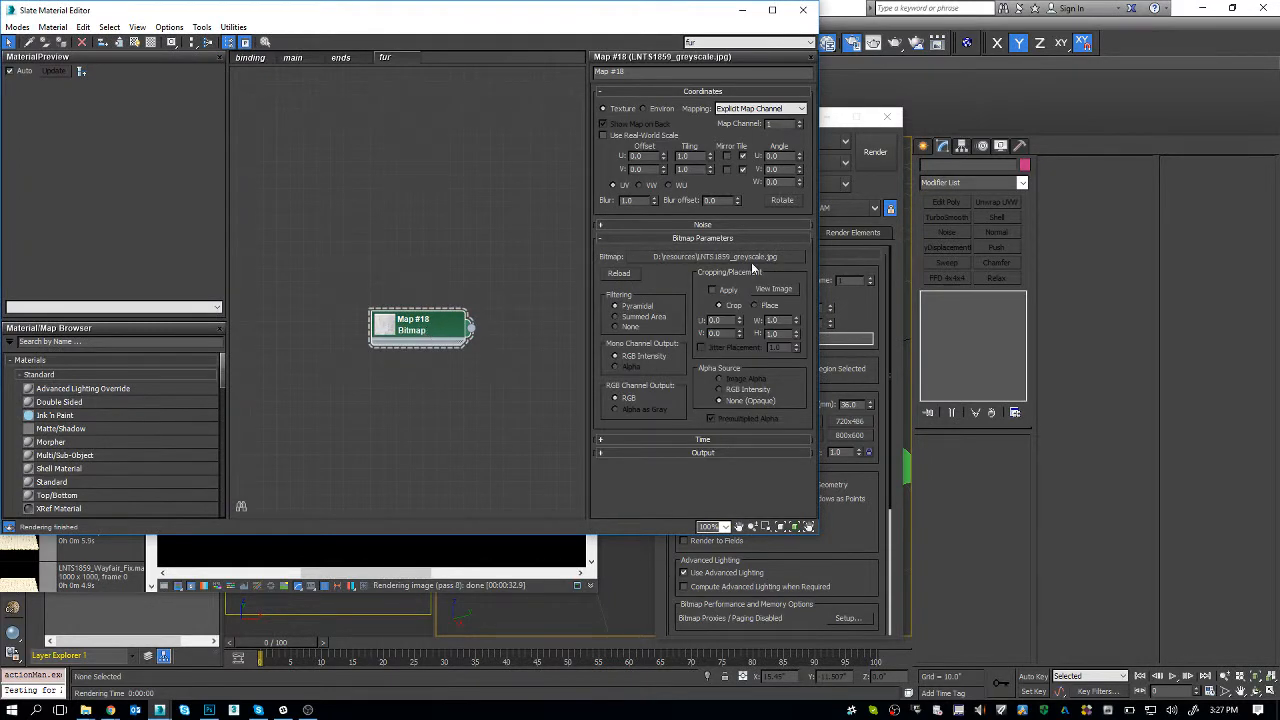
pyautogui.click(752, 258)
pyautogui.click(160, 163)
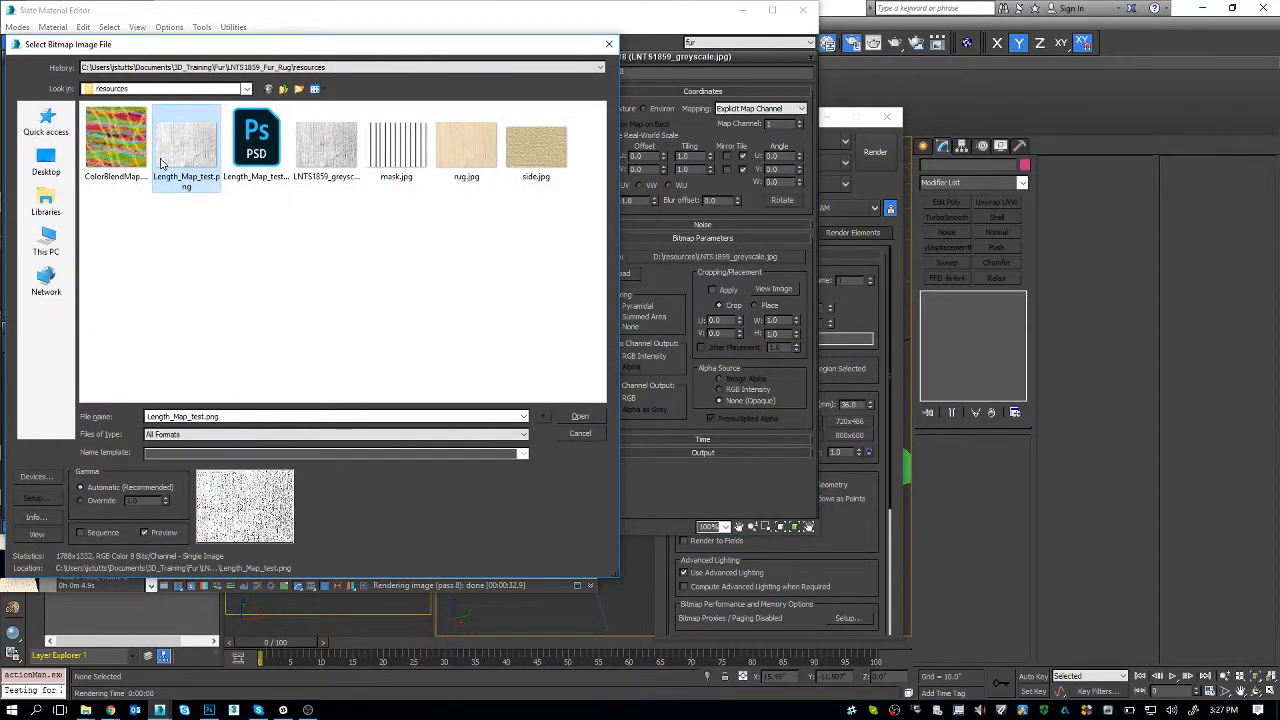
pyautogui.doubleClick(184, 158)
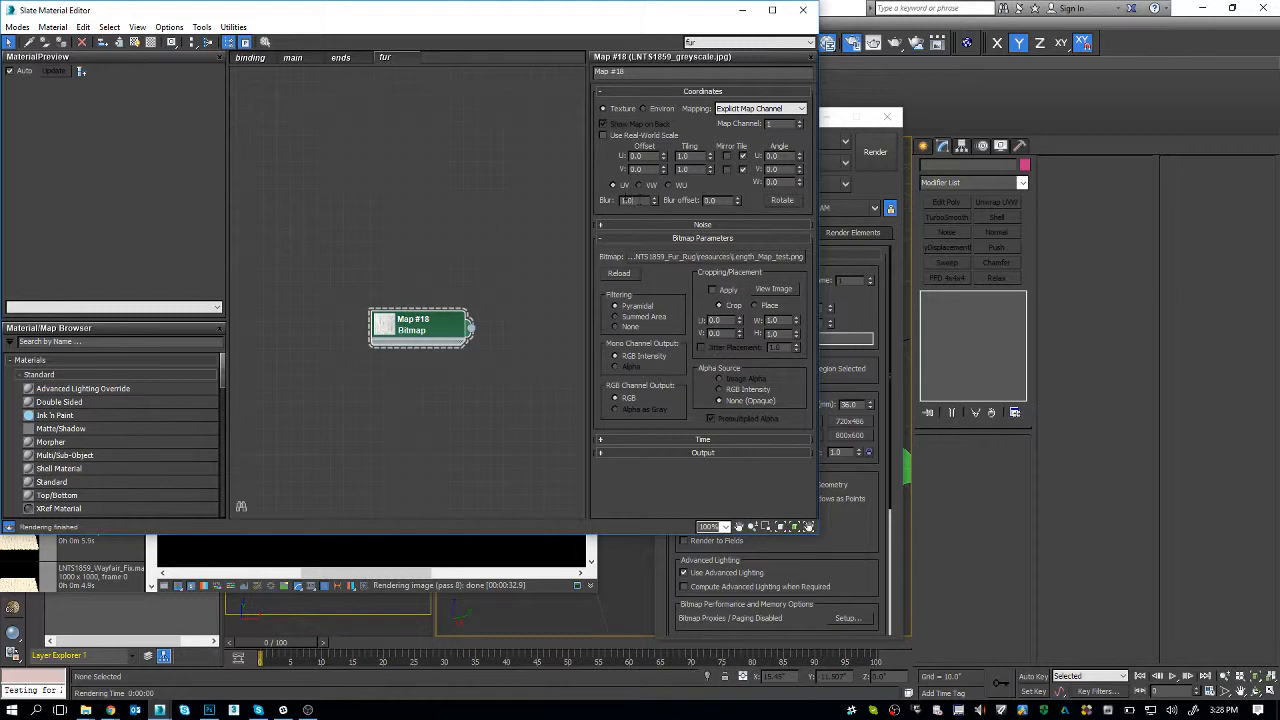
# - Set the blur of the Map #18 bitmap to its minimum of 0.01
pyautogui.moveTo(639, 201); pyautogui.dragTo(610, 200)
pyautogui.doubleClick(404, 342)
pyautogui.hotkey('alt', 'Tab')
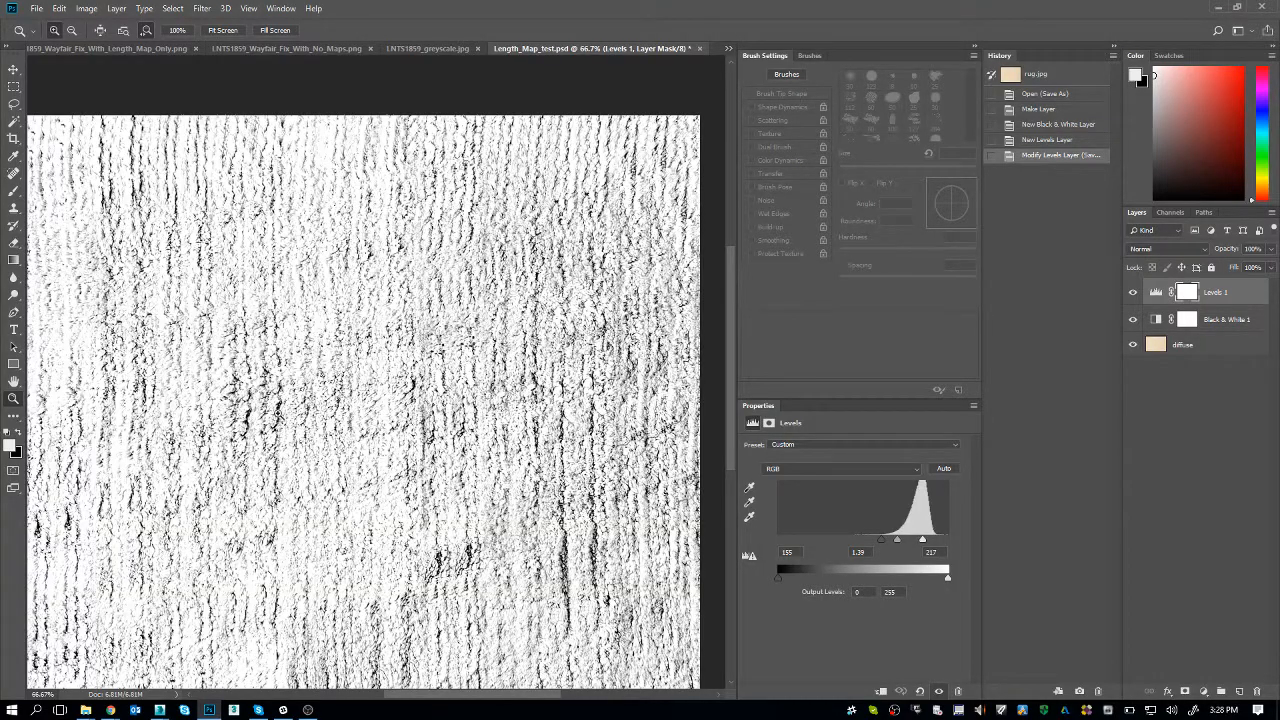
pyautogui.hotkey('alt', 'Tab')
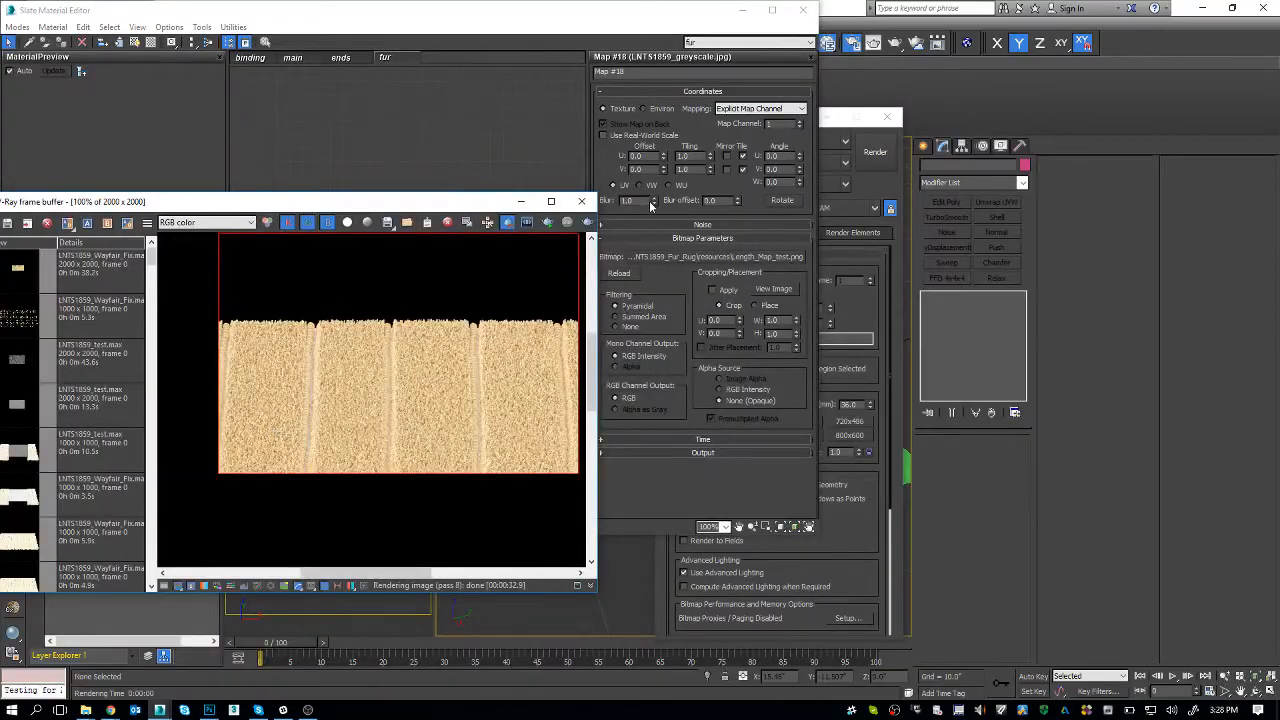
pyautogui.click(654, 203)
pyautogui.rightClick(654, 203)
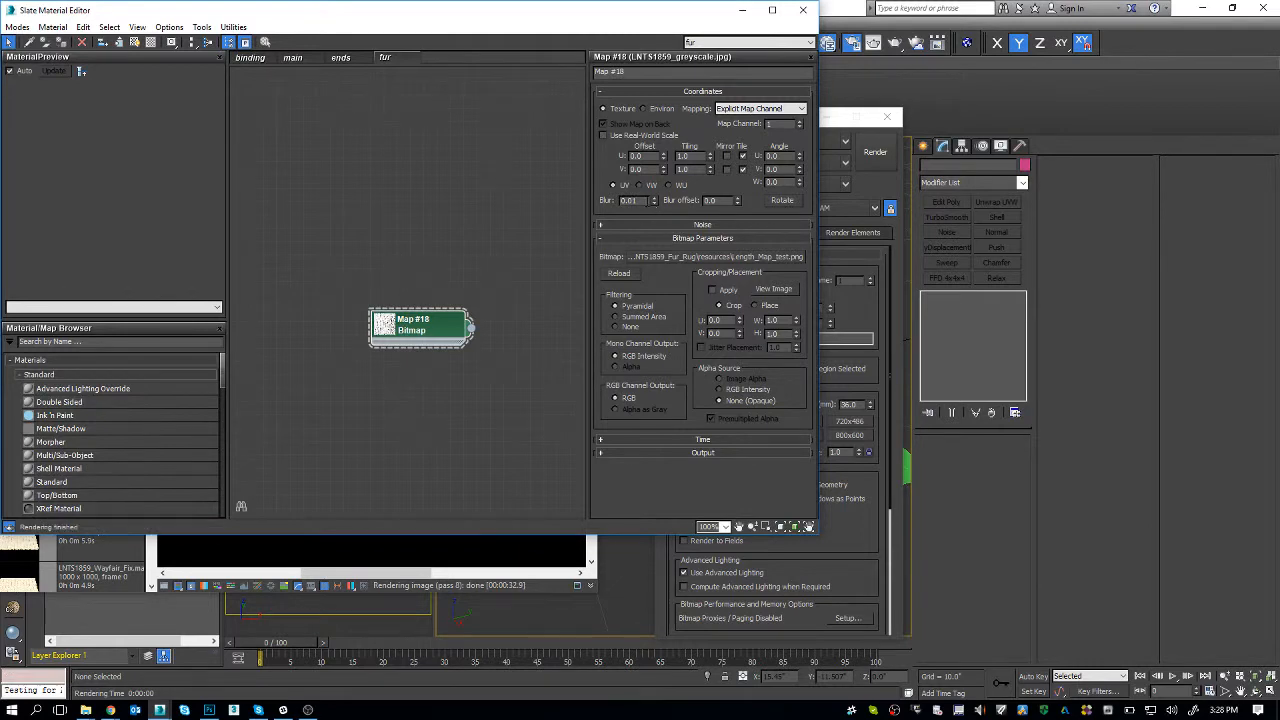
# - Select VRayFur001 under RugWithFur and assign the Map #18 bitmap as an instance to its length map
pyautogui.moveTo(360, 1); pyautogui.dragTo(597, 259)
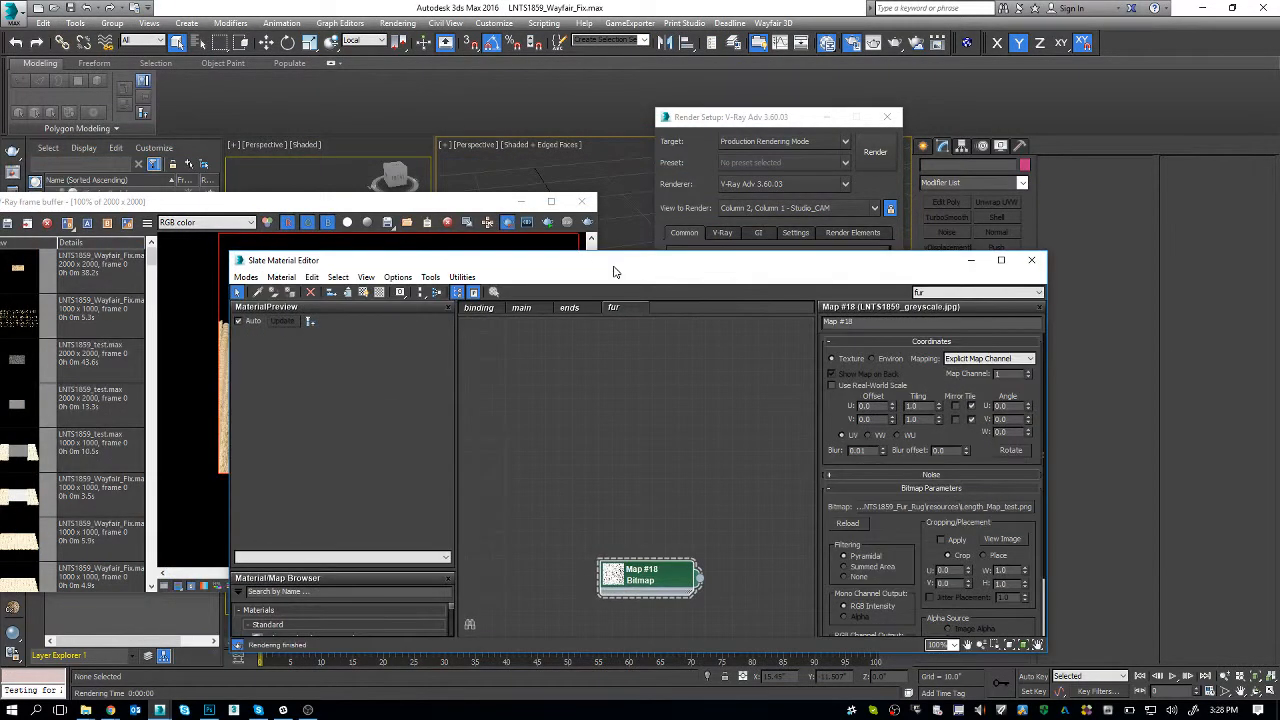
pyautogui.click(524, 202)
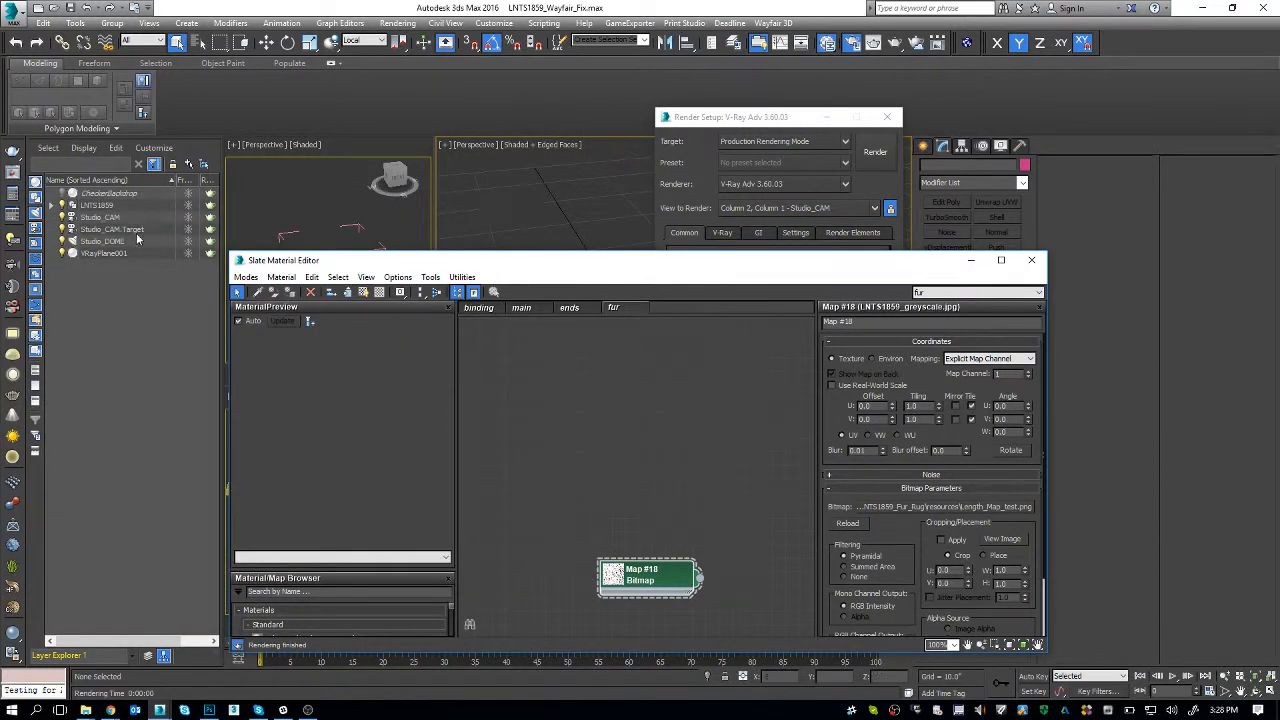
pyautogui.click(51, 205)
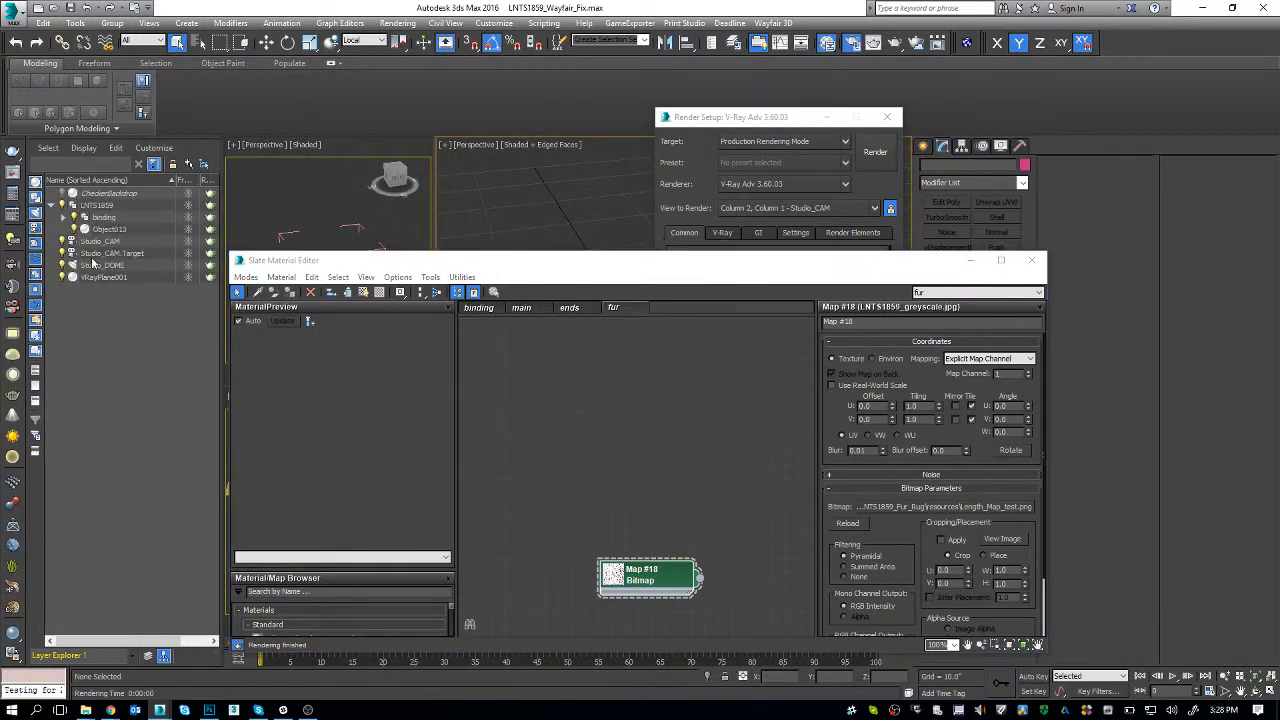
pyautogui.click(62, 217)
pyautogui.click(150, 313)
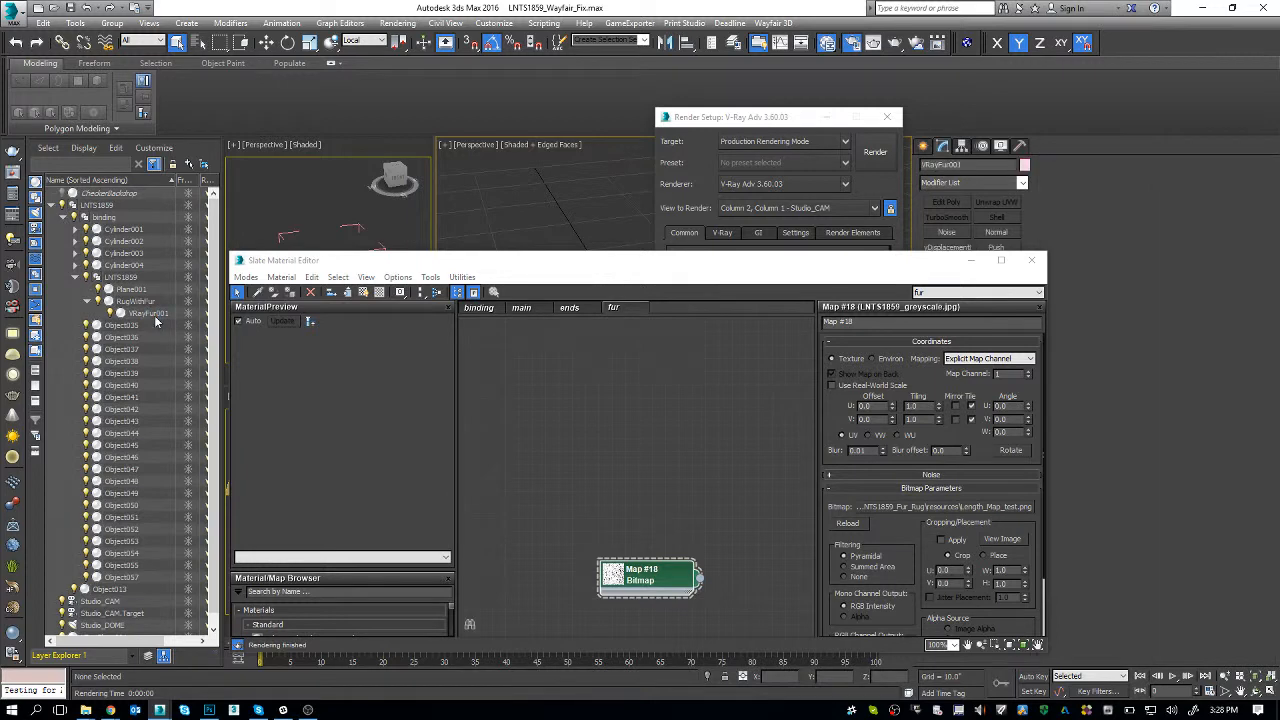
pyautogui.moveTo(470, 262); pyautogui.dragTo(308, 173)
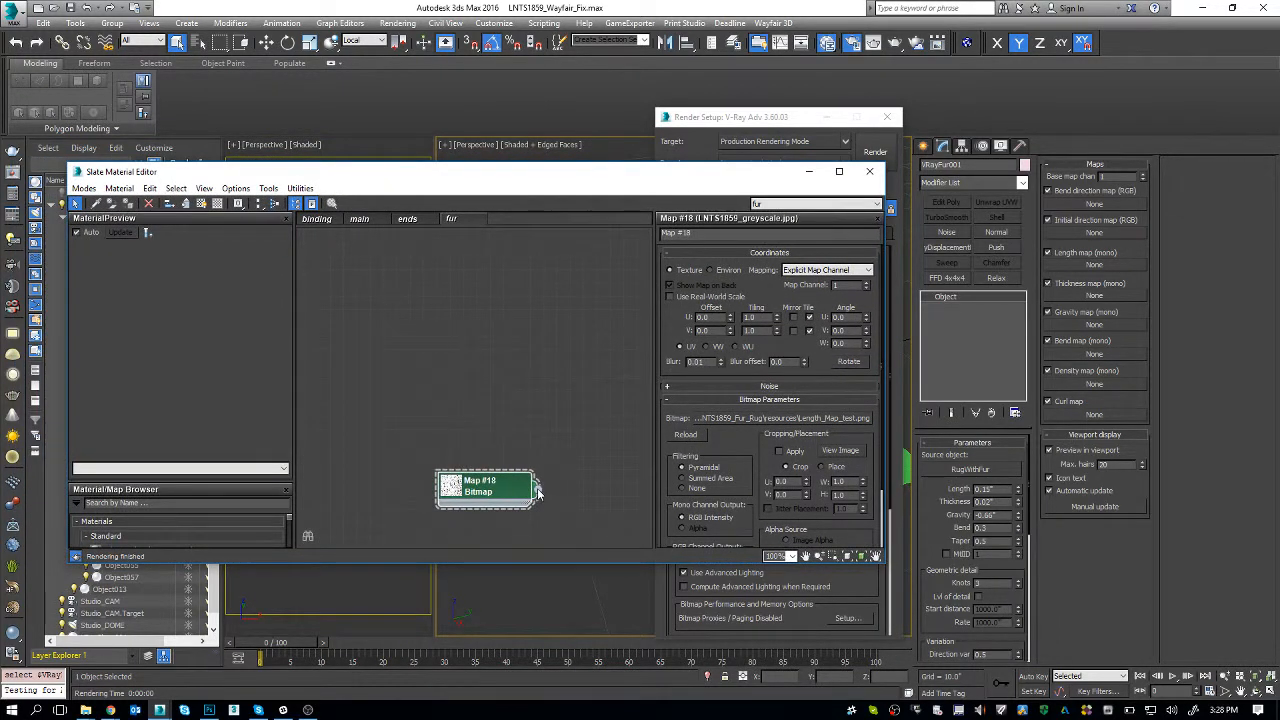
pyautogui.moveTo(538, 488); pyautogui.dragTo(1092, 266)
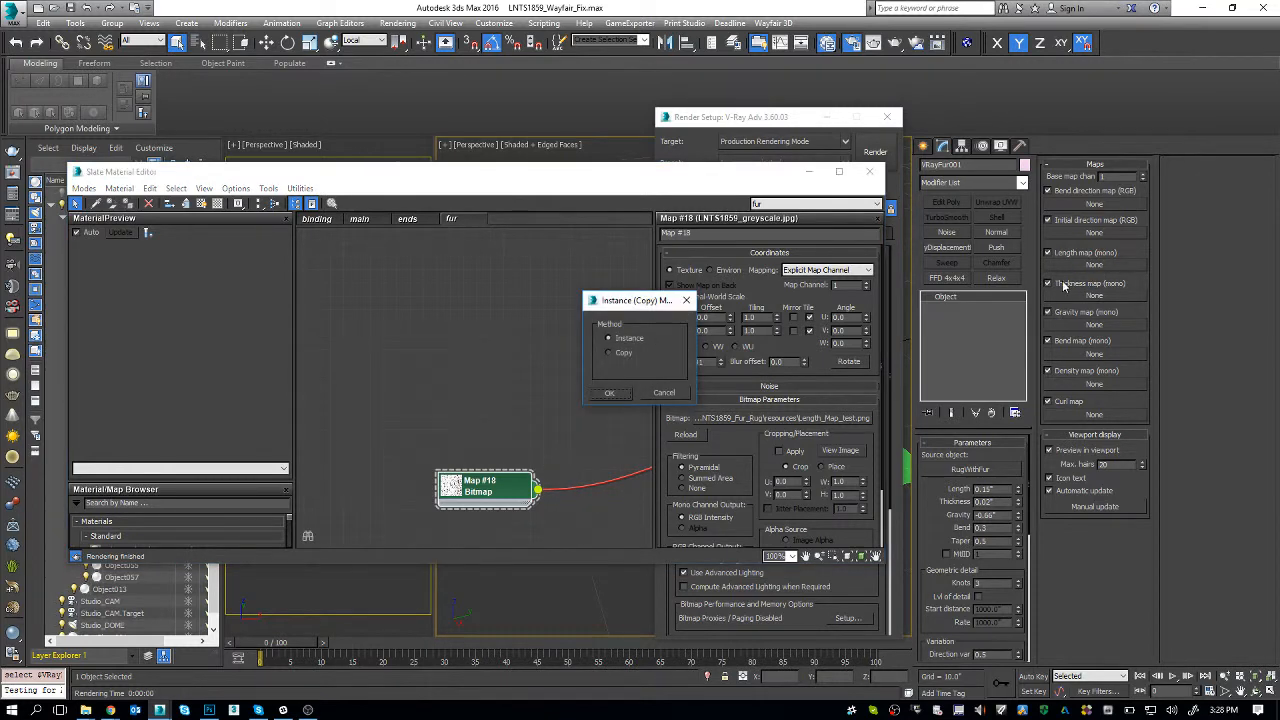
pyautogui.click(609, 392)
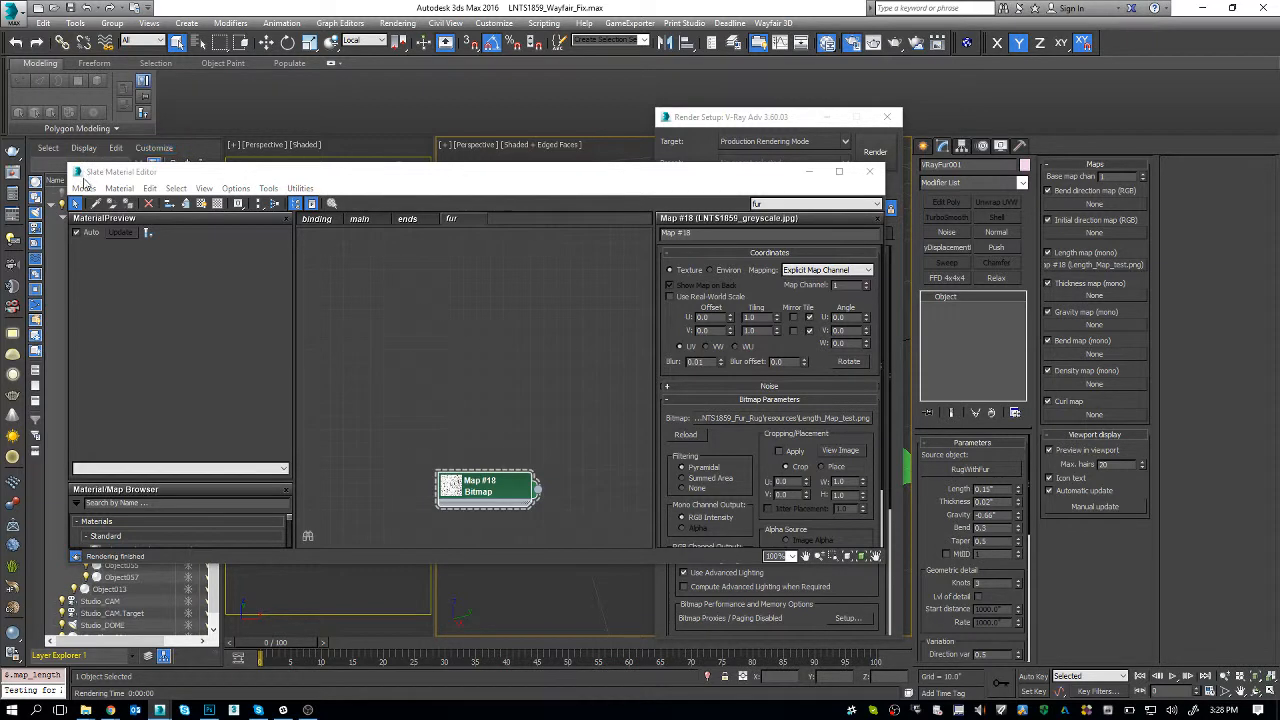
# - Try a test render of the Studio_CAM view with the length map applied, and cancel it
pyautogui.moveTo(67, 164); pyautogui.dragTo(75, 227)
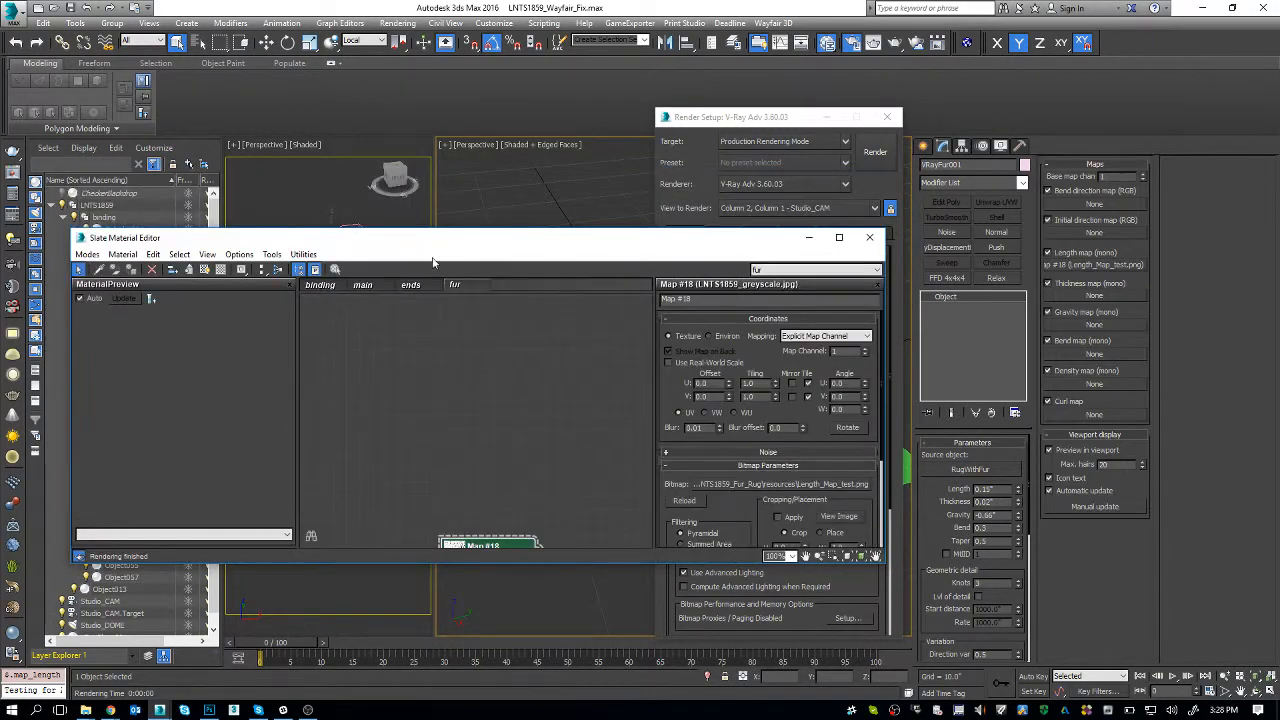
pyautogui.moveTo(437, 243); pyautogui.dragTo(427, 135)
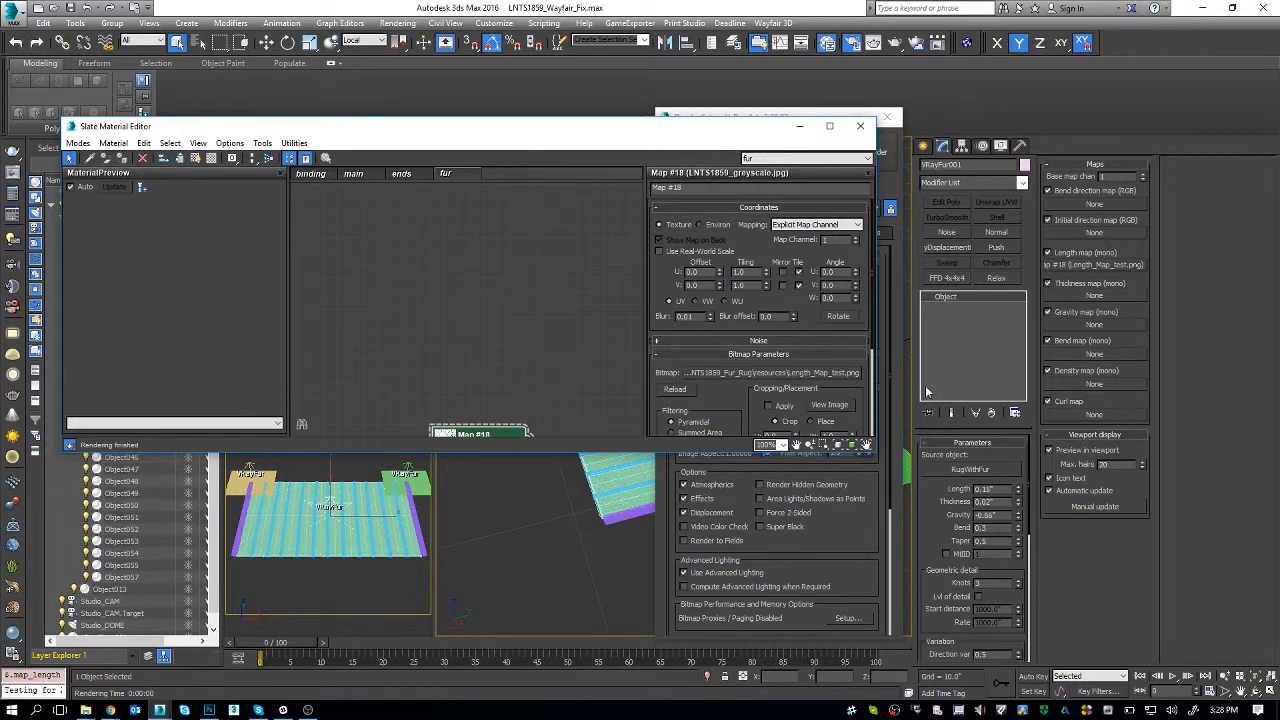
pyautogui.moveTo(454, 346); pyautogui.dragTo(418, 237)
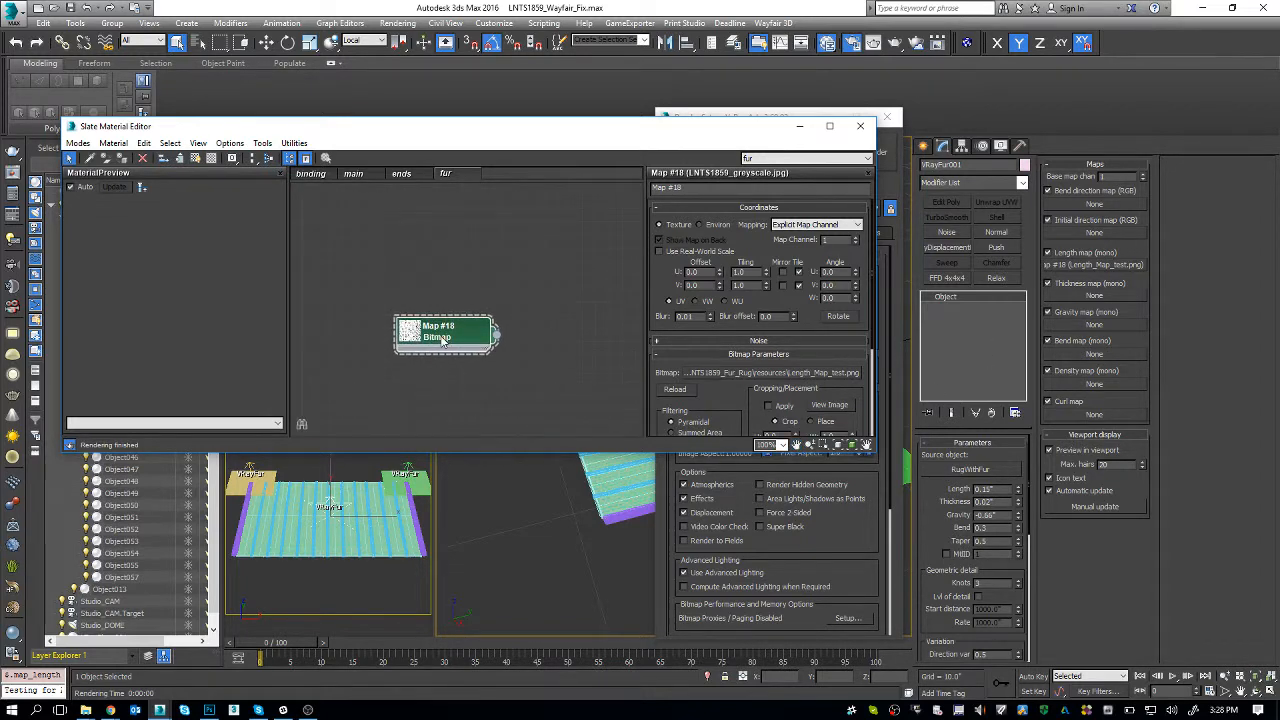
pyautogui.click(730, 118)
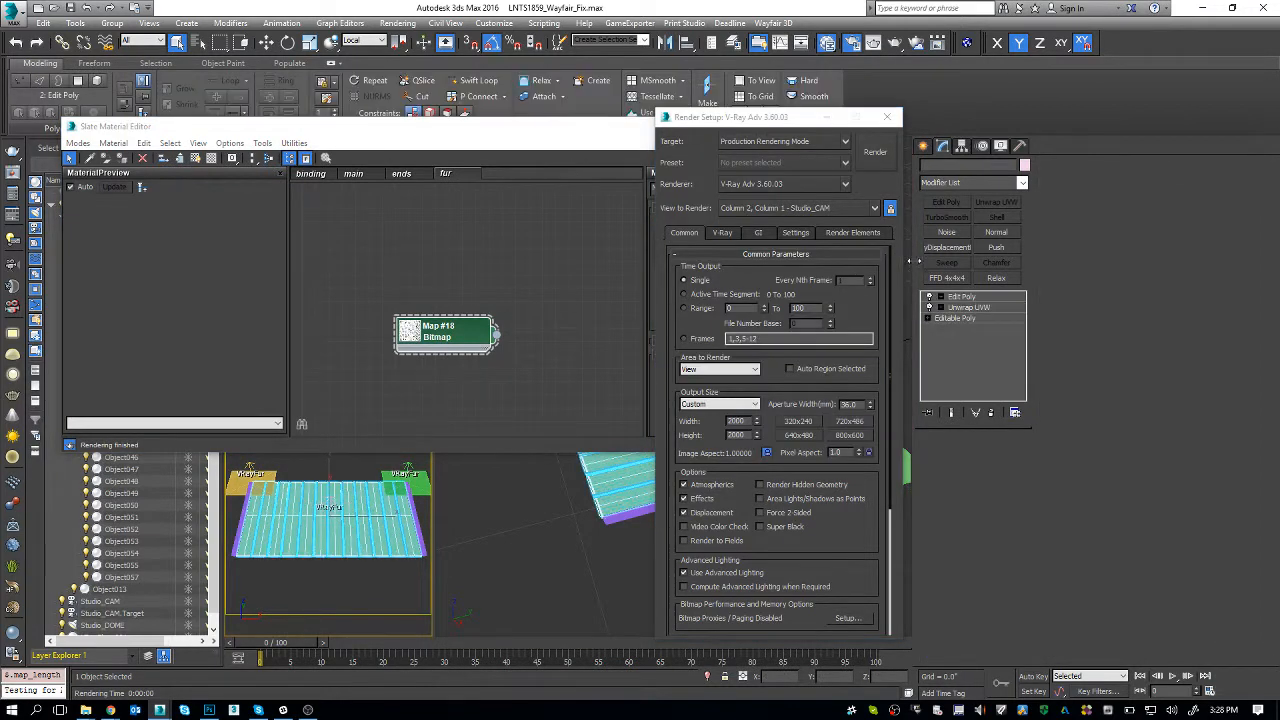
pyautogui.click(874, 156)
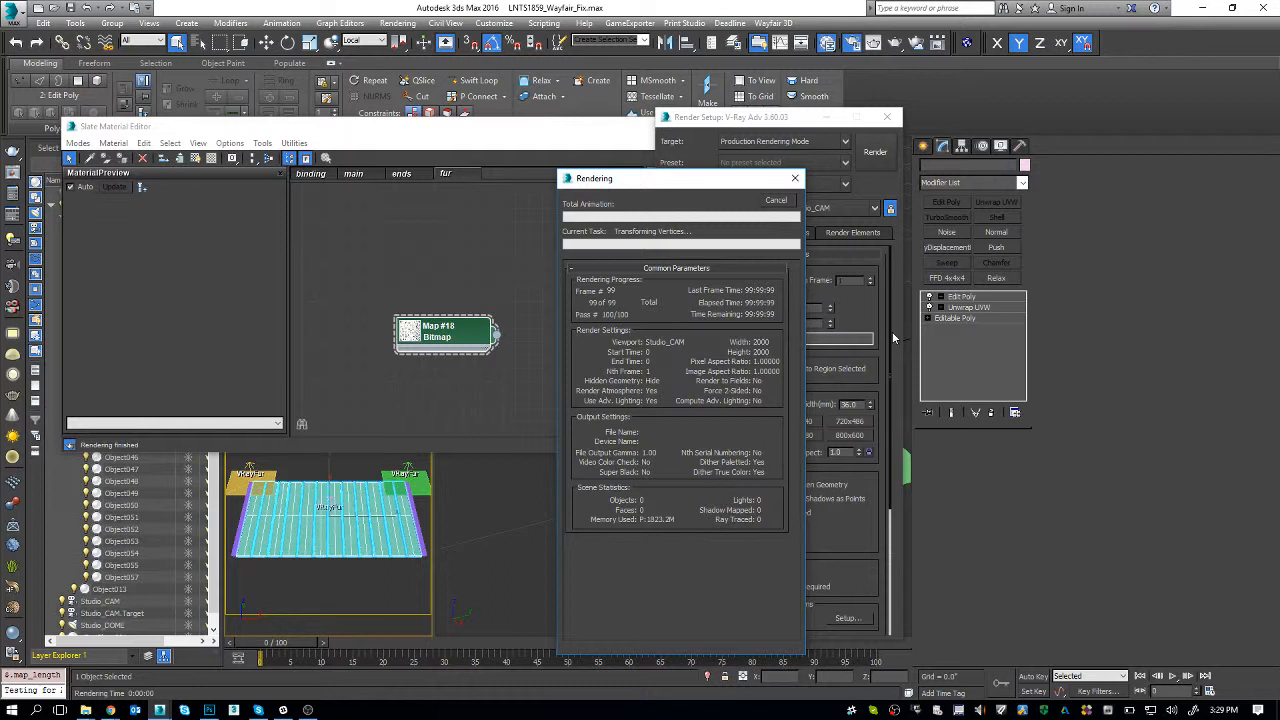
pyautogui.click(777, 203)
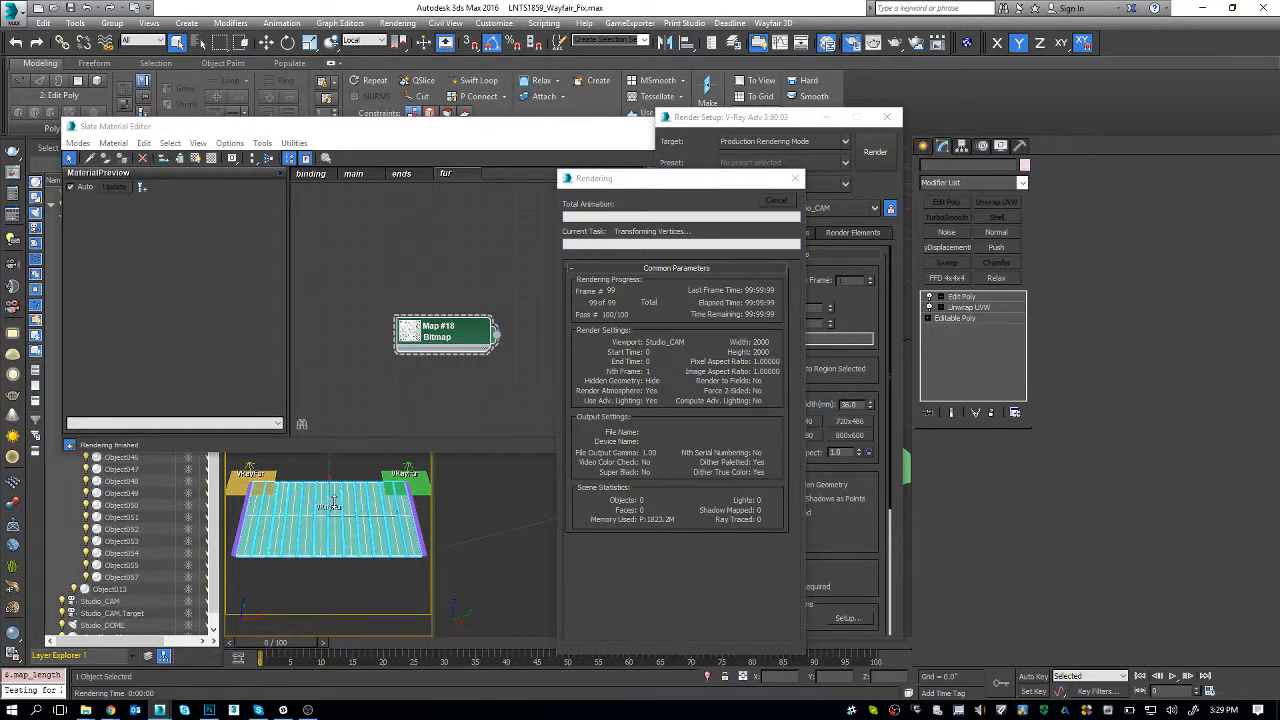
pyautogui.click(786, 200)
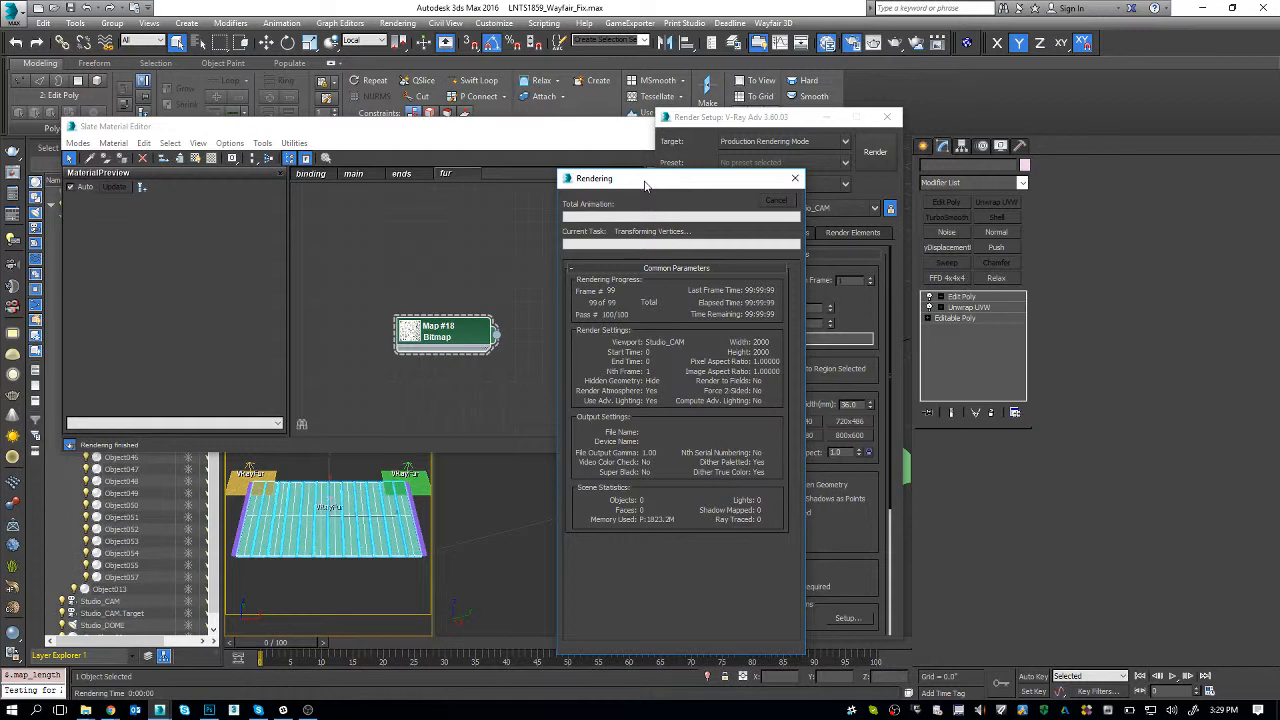
pyautogui.moveTo(645, 186); pyautogui.dragTo(360, 42)
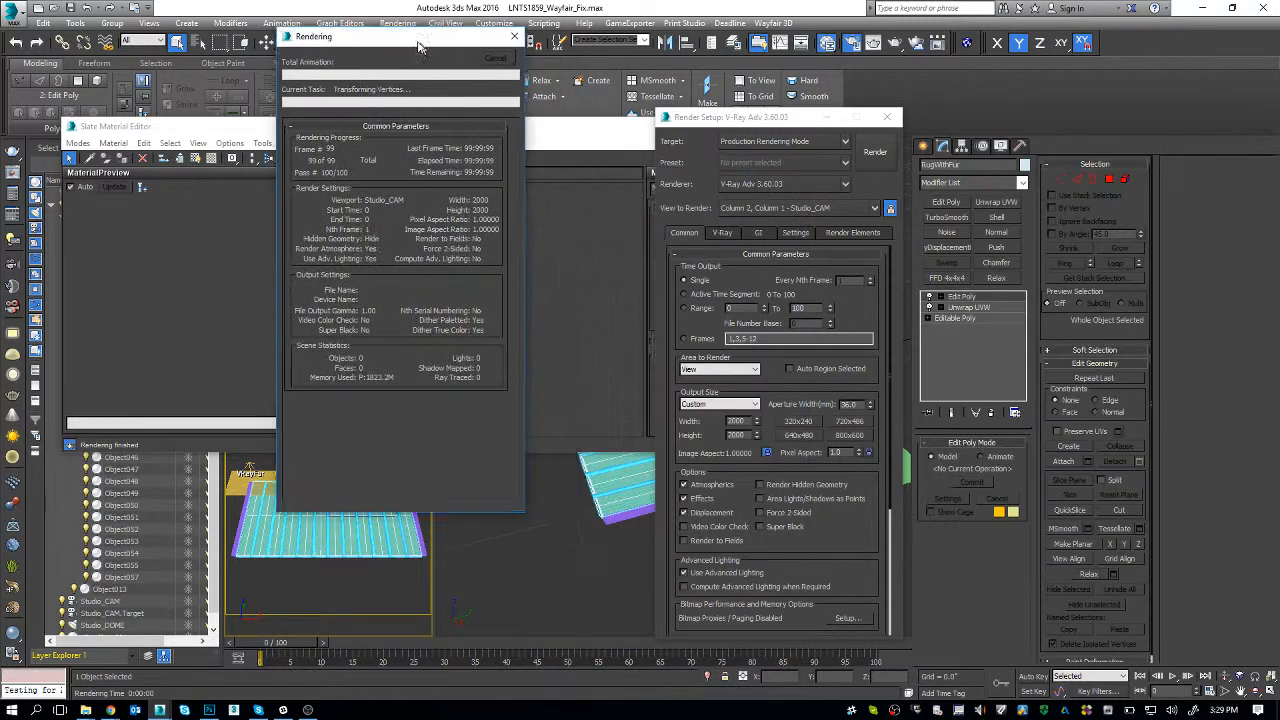
pyautogui.click(745, 122)
# - Minimize the open editor and render setup windows and isolate the RugWithFur object in the viewports
pyautogui.click(617, 478)
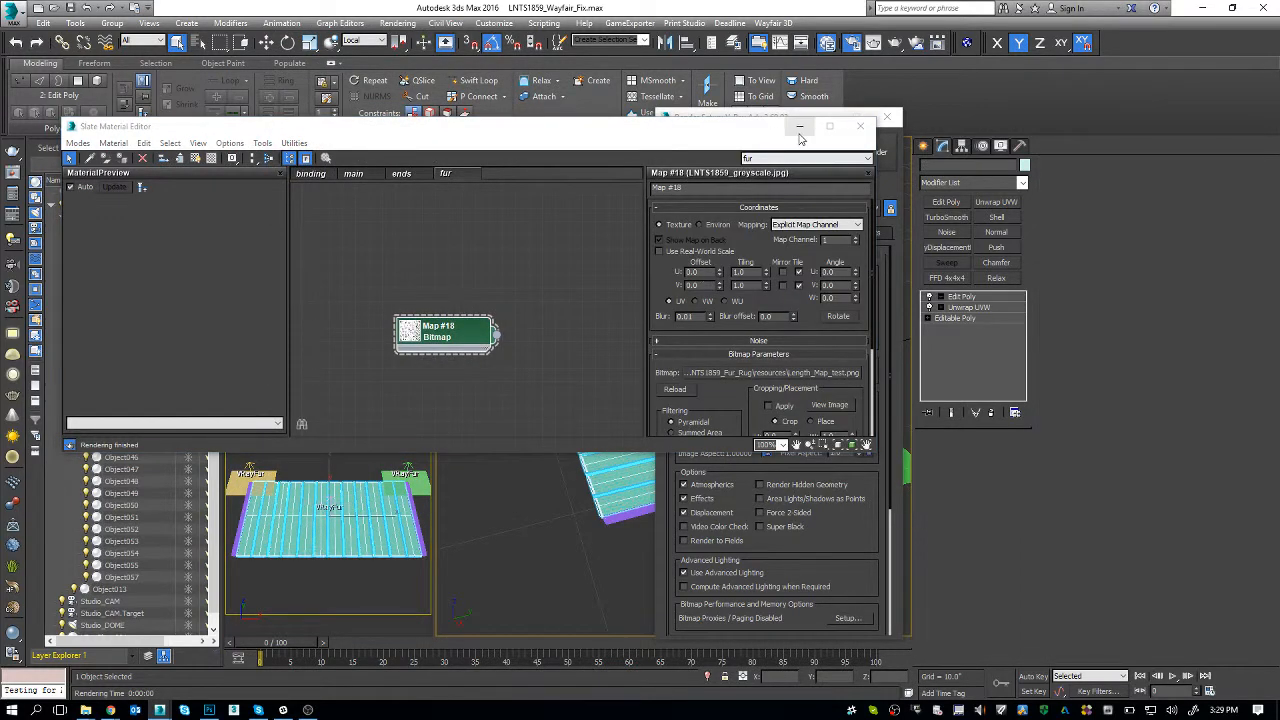
pyautogui.click(834, 123)
pyautogui.click(829, 119)
pyautogui.moveTo(677, 438); pyautogui.dragTo(579, 438)
pyautogui.hotkey('alt', 'q')
# - Examine the isolated rug strips and the gaps between them up close
pyautogui.scroll(5, 646, 391)
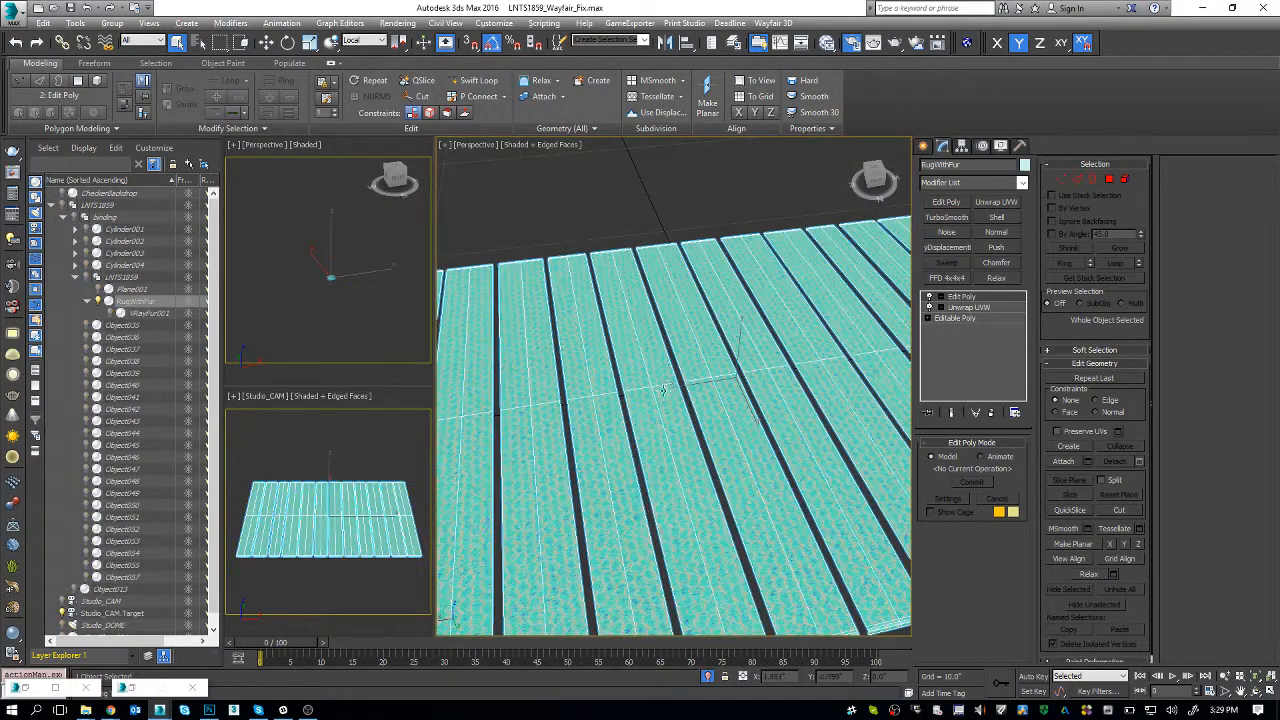
pyautogui.moveTo(664, 389); pyautogui.dragTo(628, 402)
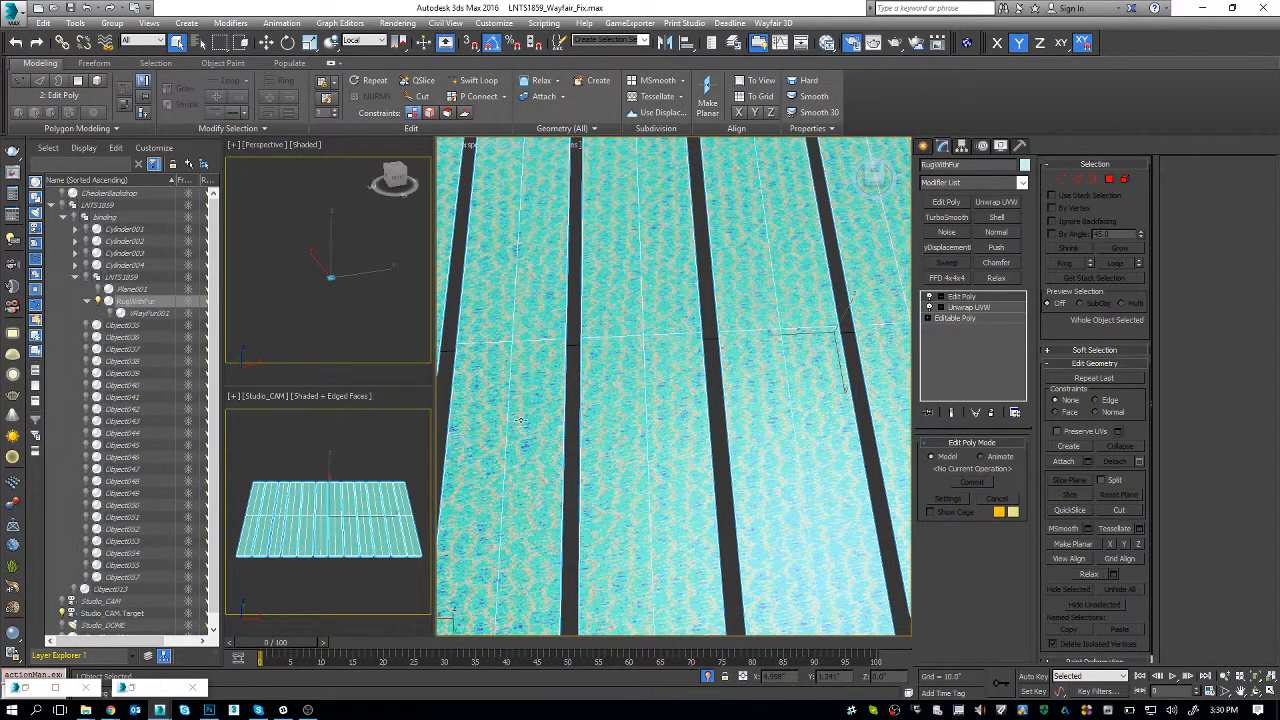
pyautogui.moveTo(535, 403); pyautogui.dragTo(577, 405)
pyautogui.scroll(-2, 577, 405)
pyautogui.scroll(-5, 577, 405)
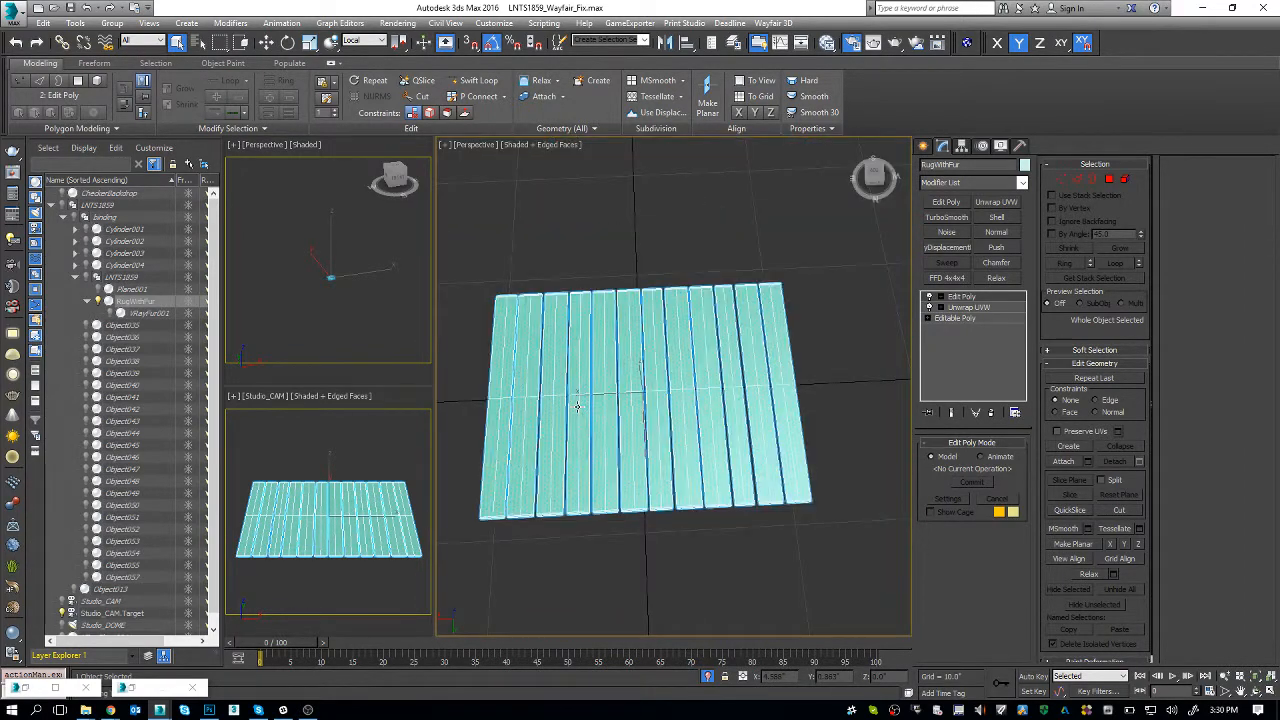
pyautogui.scroll(6, 577, 405)
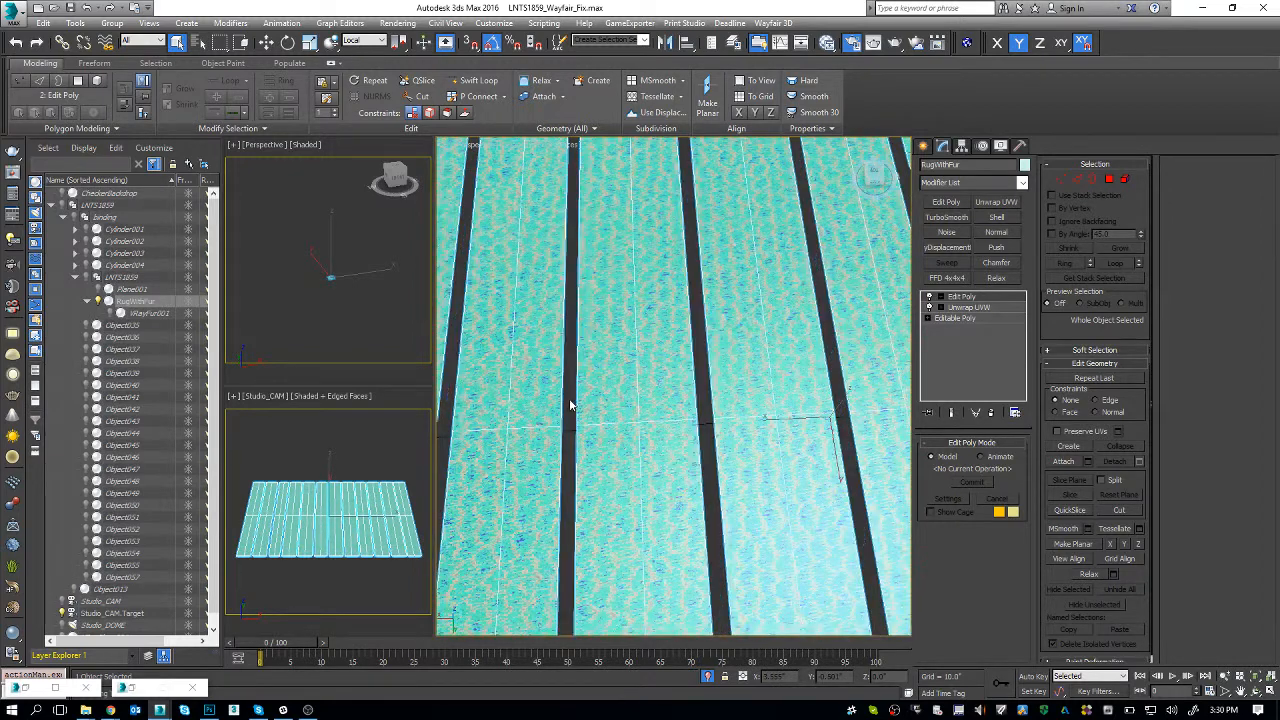
pyautogui.click(568, 428)
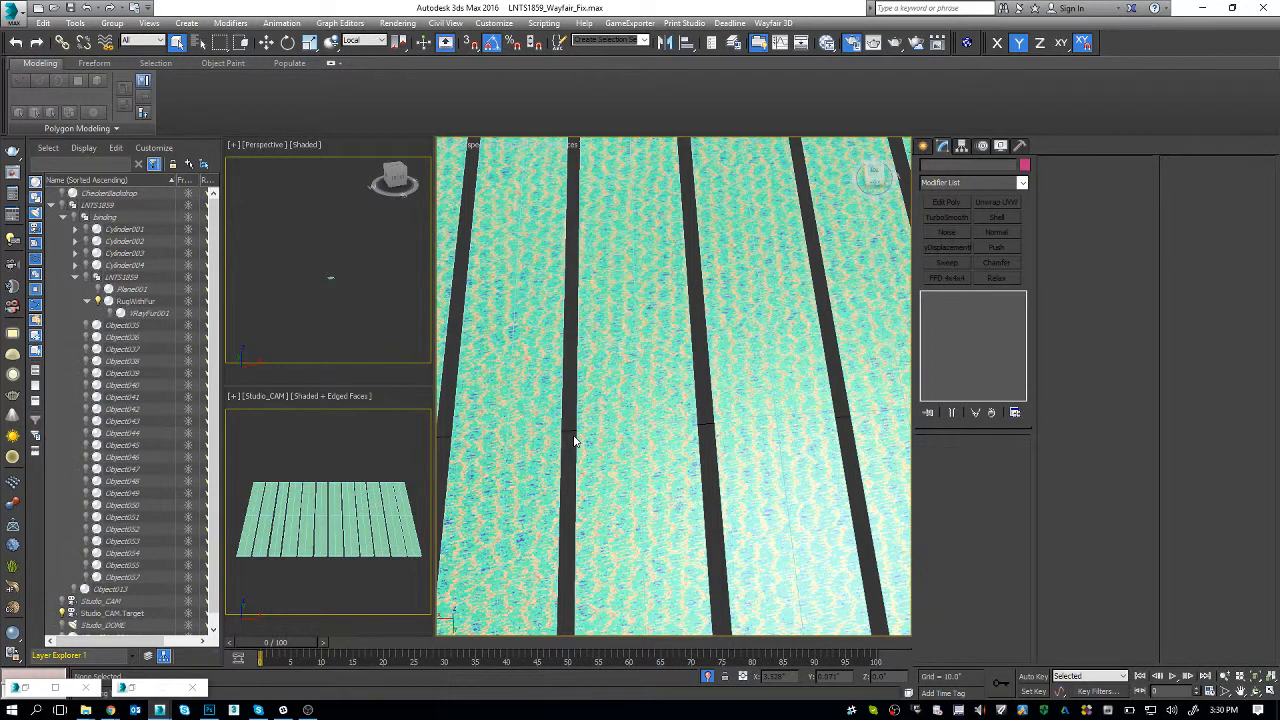
pyautogui.click(575, 440)
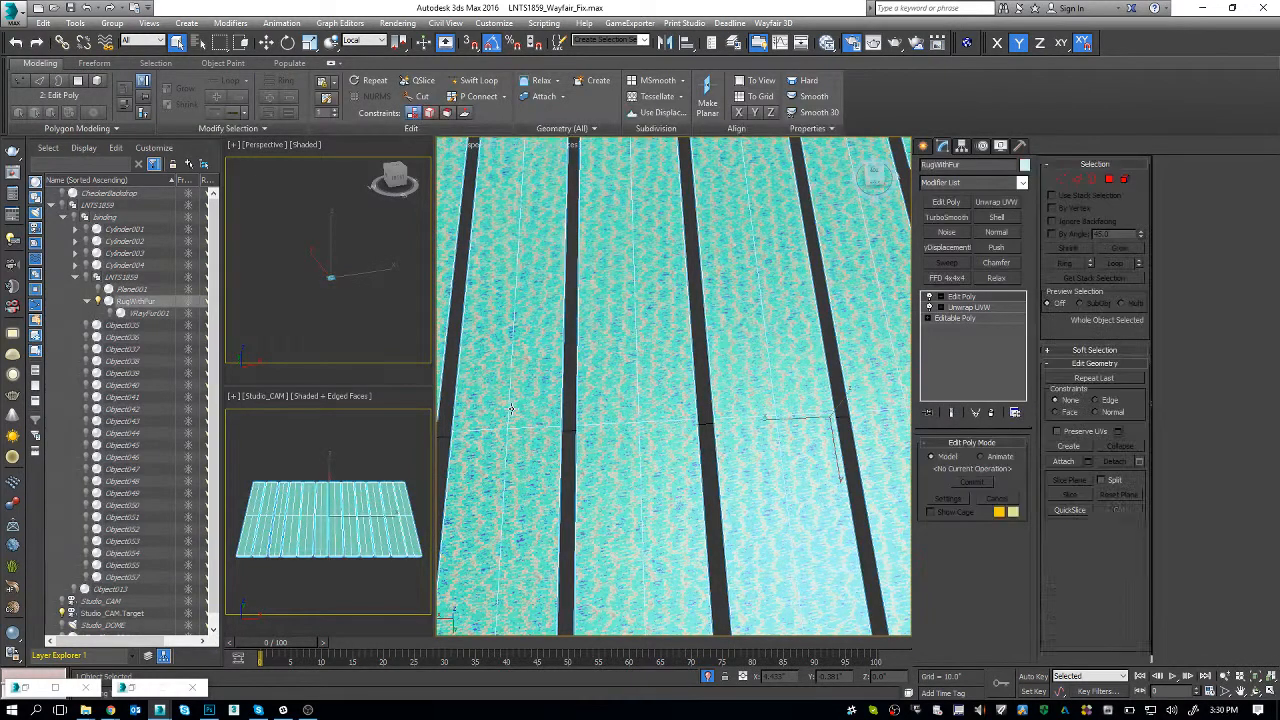
# - Collapse RugWithFur's modifier stack from Edit Poly down into an Editable Poly, and exit isolation
pyautogui.rightClick(990, 299)
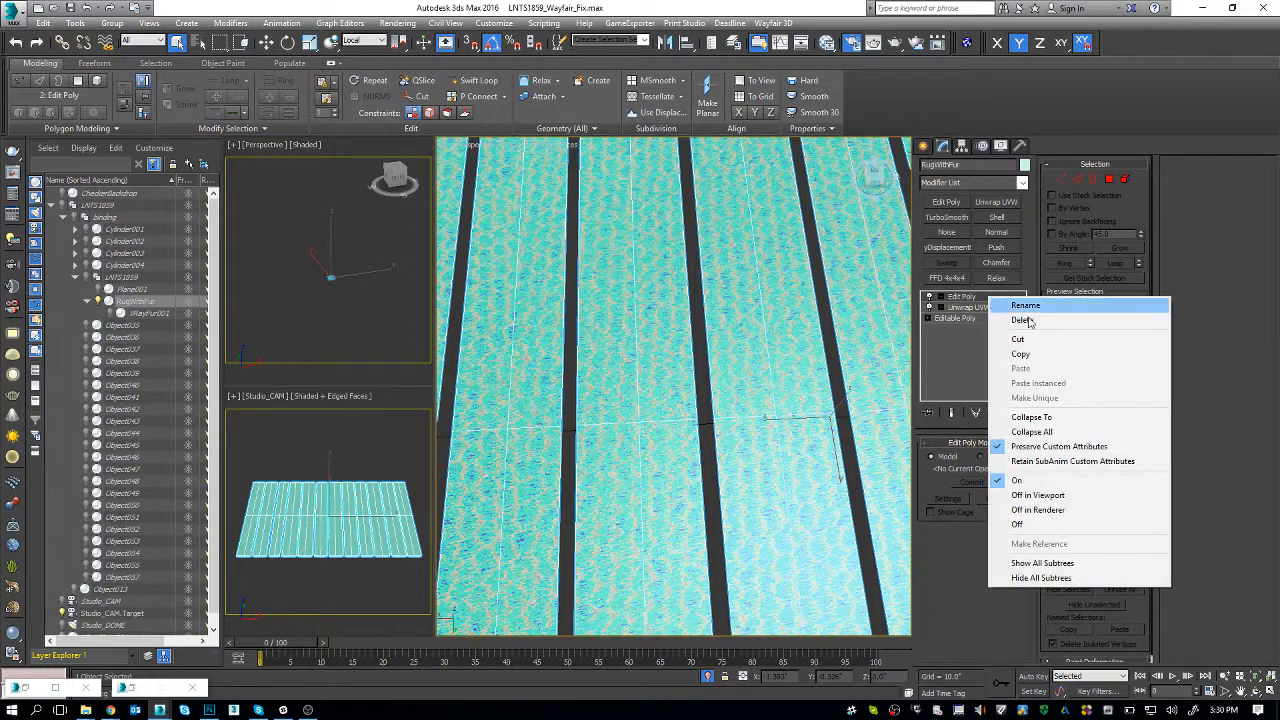
pyautogui.click(1045, 416)
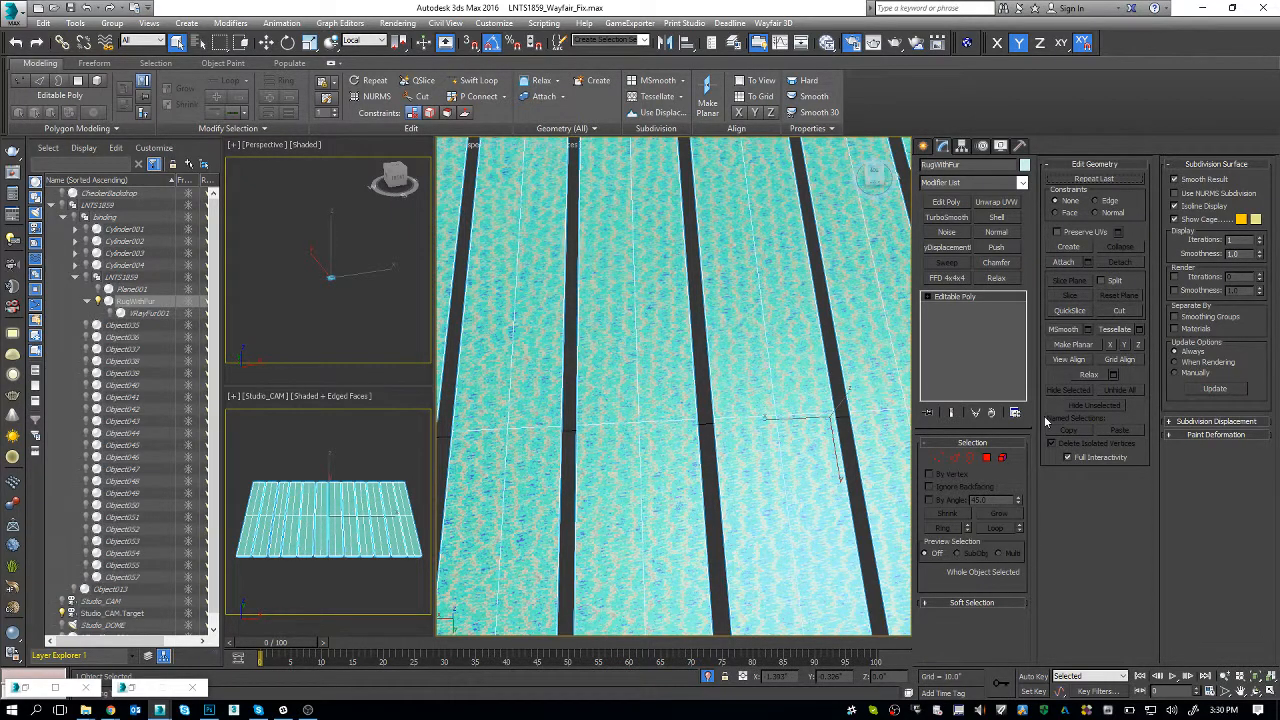
pyautogui.click(320, 499)
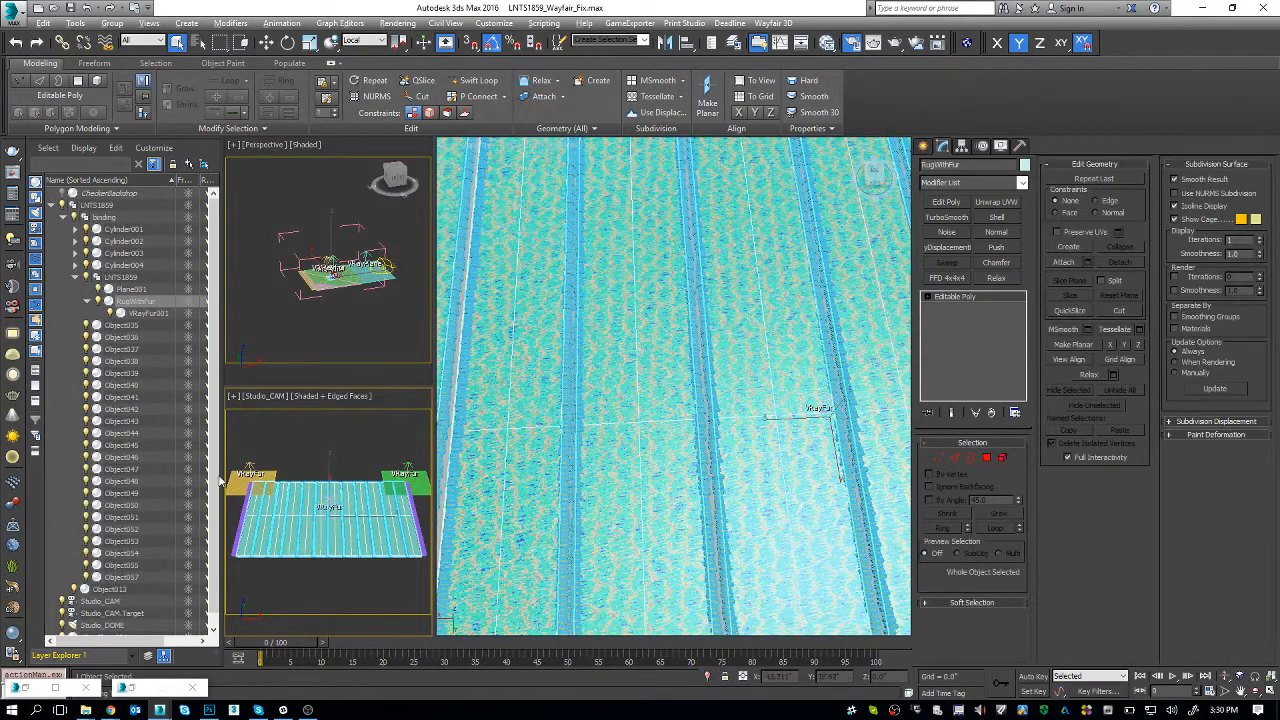
# - Hide the VRayFur objects parented to Cylinder001, Cylinder002 and Cylinder003 of the binding group
pyautogui.click(242, 488)
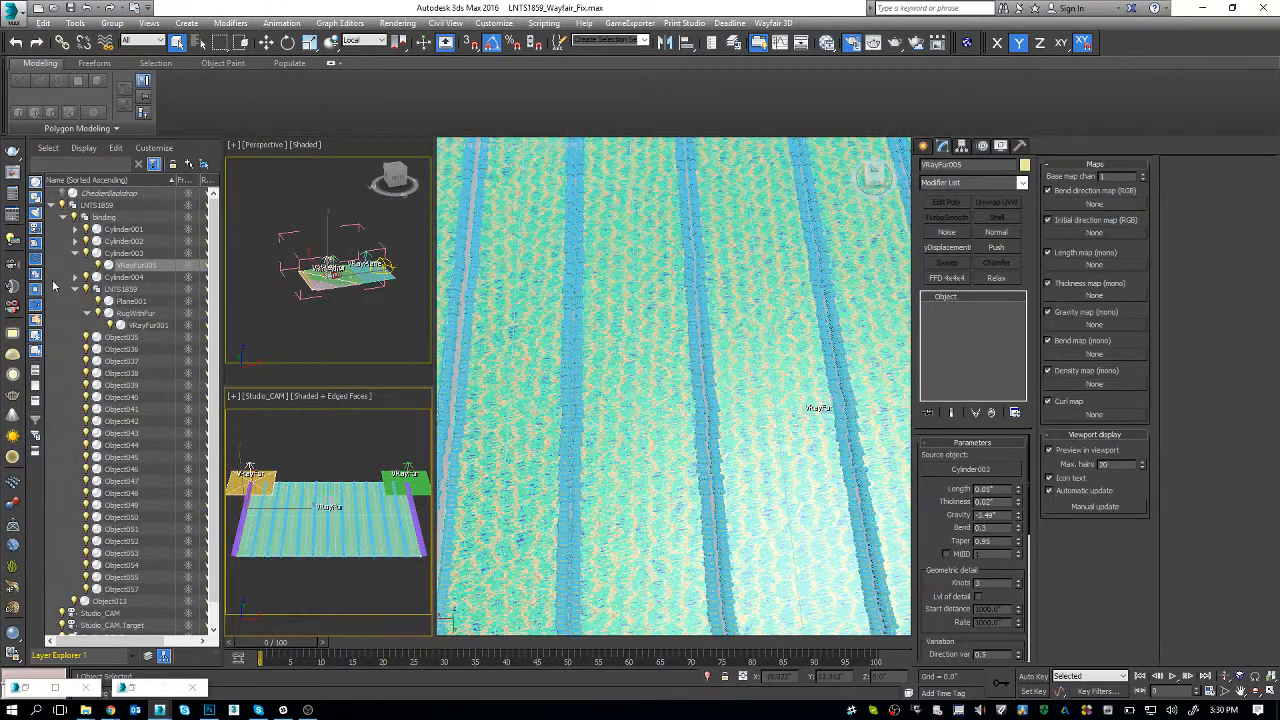
pyautogui.click(406, 479)
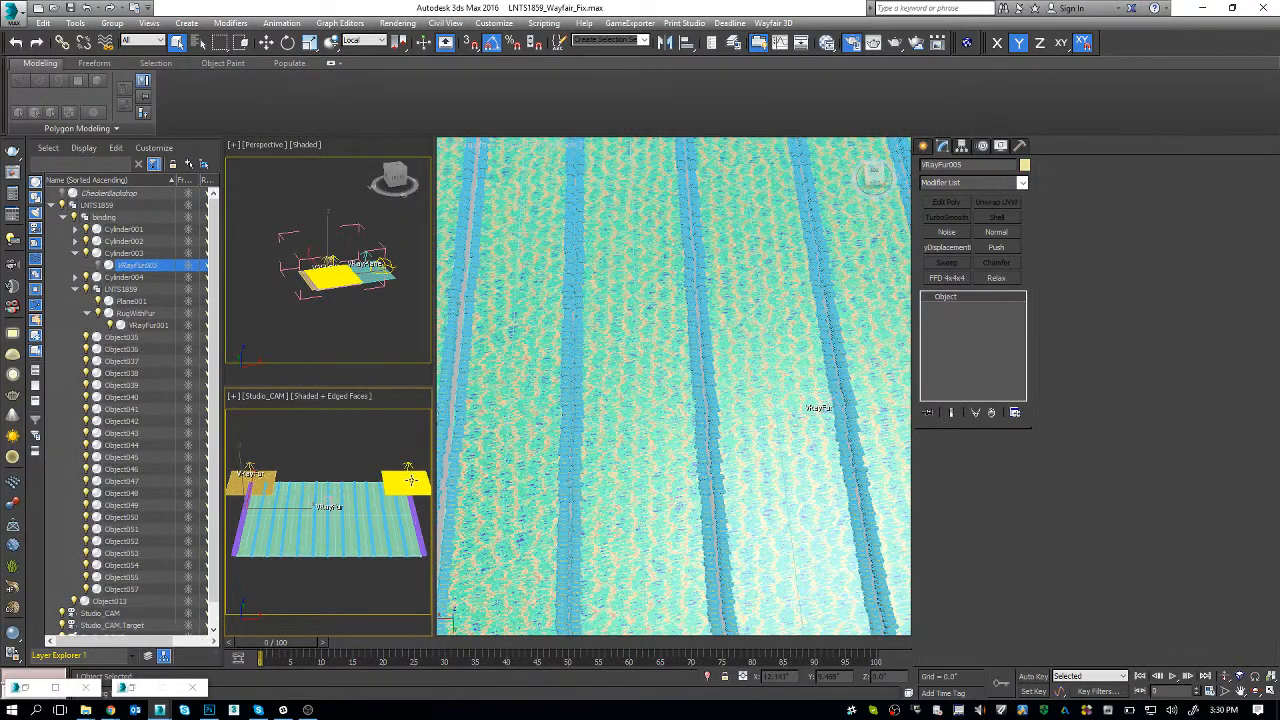
pyautogui.click(100, 241)
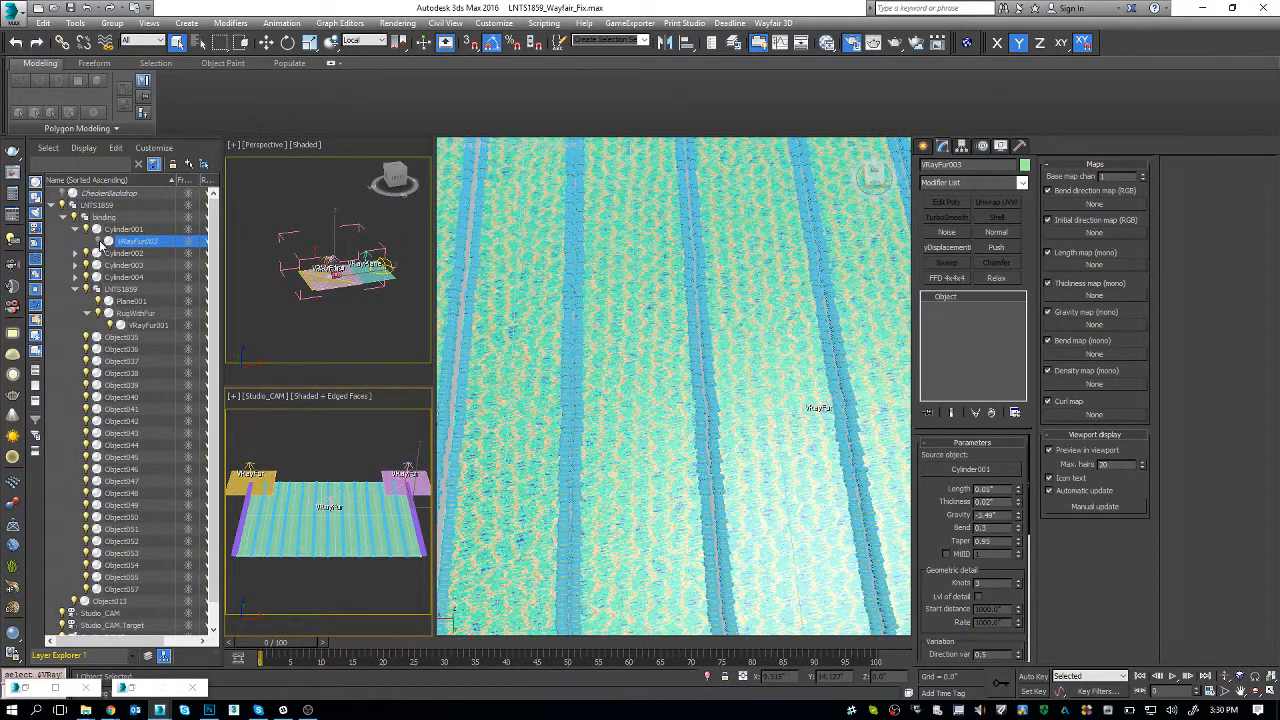
pyautogui.click(75, 277)
pyautogui.click(75, 265)
pyautogui.click(75, 254)
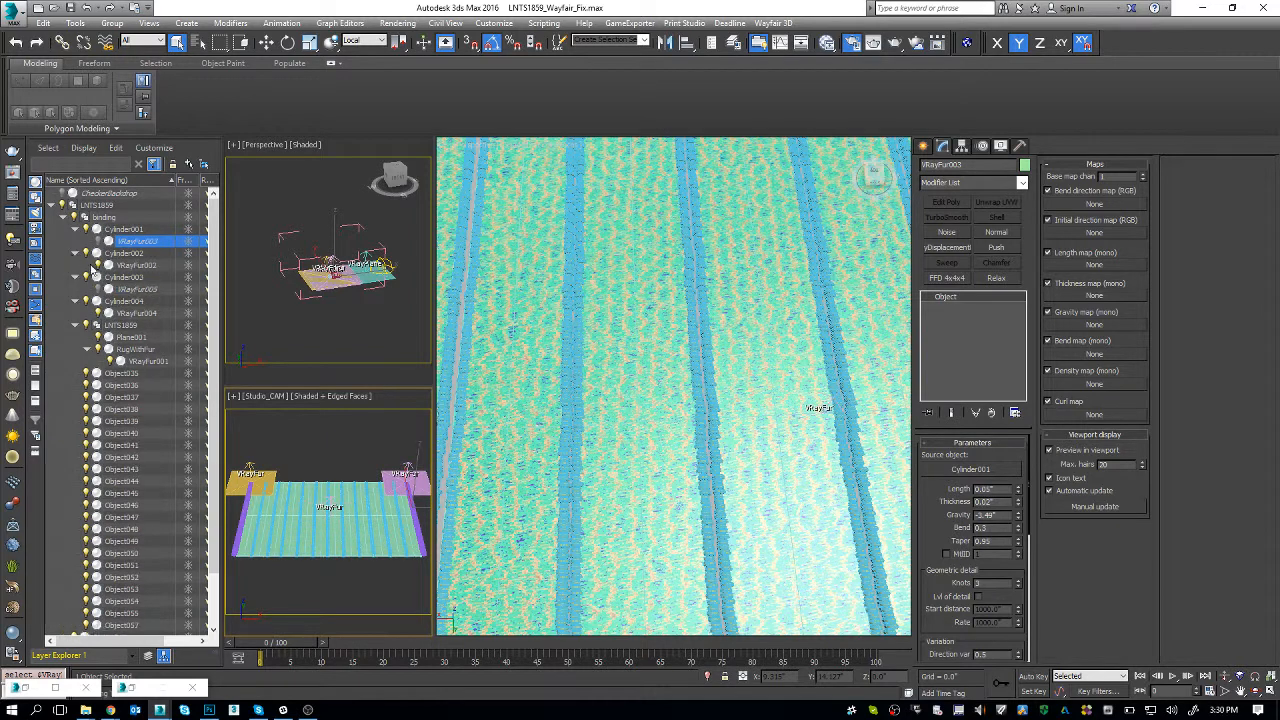
pyautogui.click(98, 265)
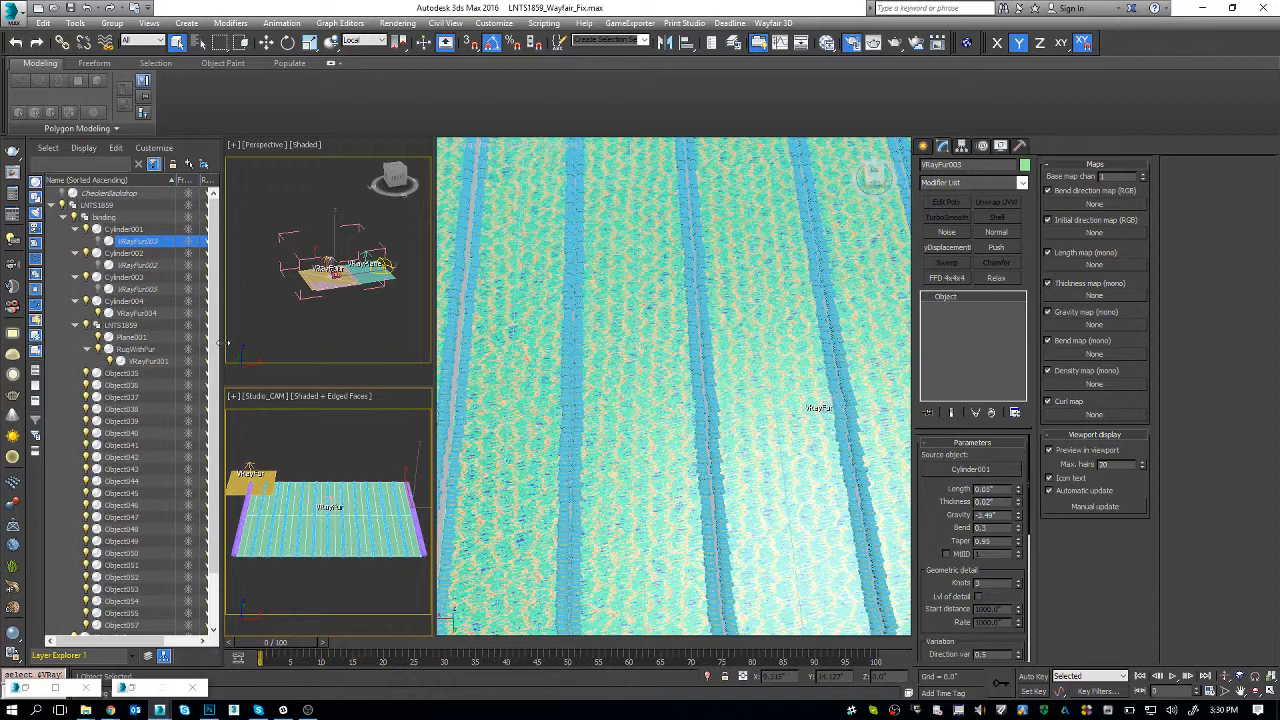
# - Isolate RugWithFur in the viewports and select its VRayFur001 object
pyautogui.click(584, 427)
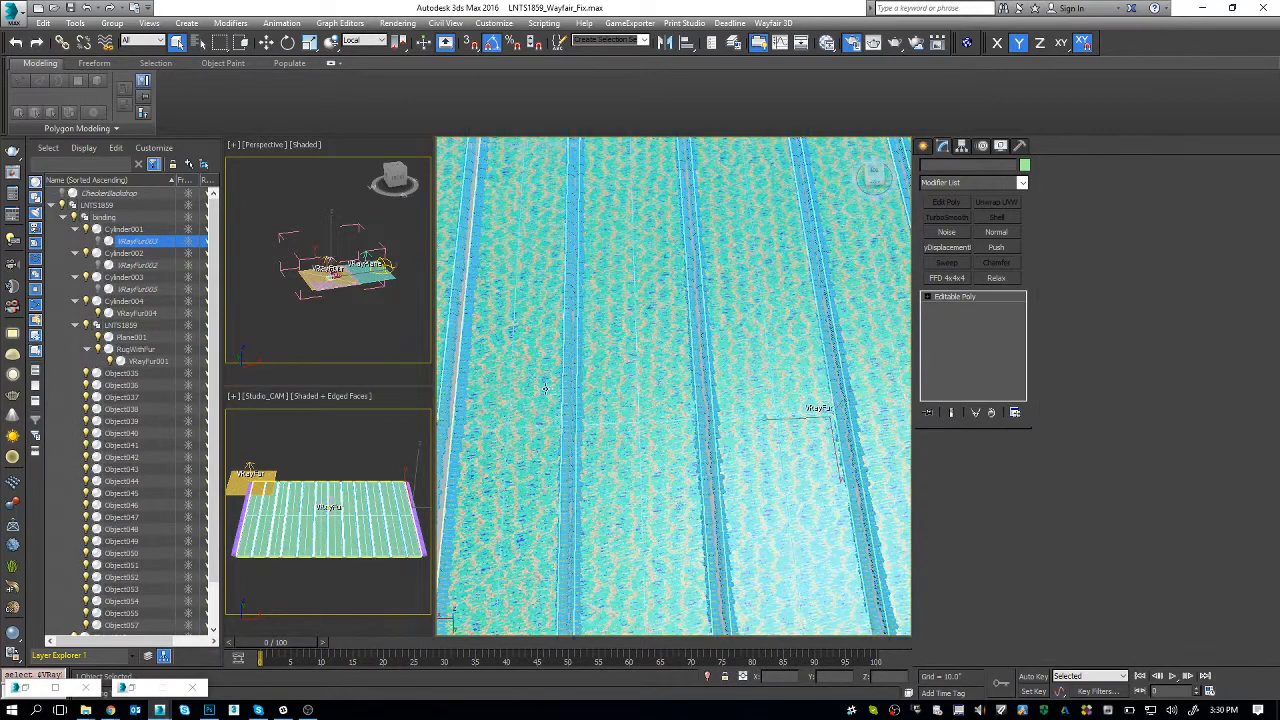
pyautogui.hotkey('alt', 'q')
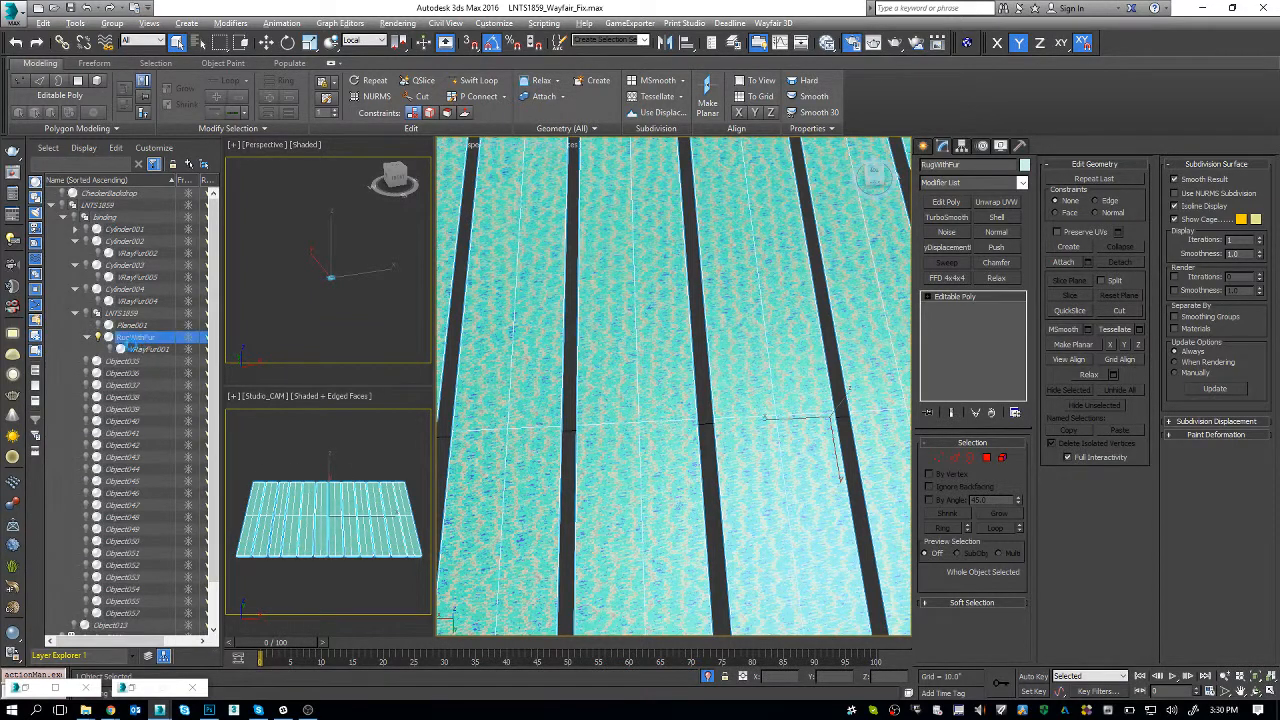
pyautogui.click(116, 350)
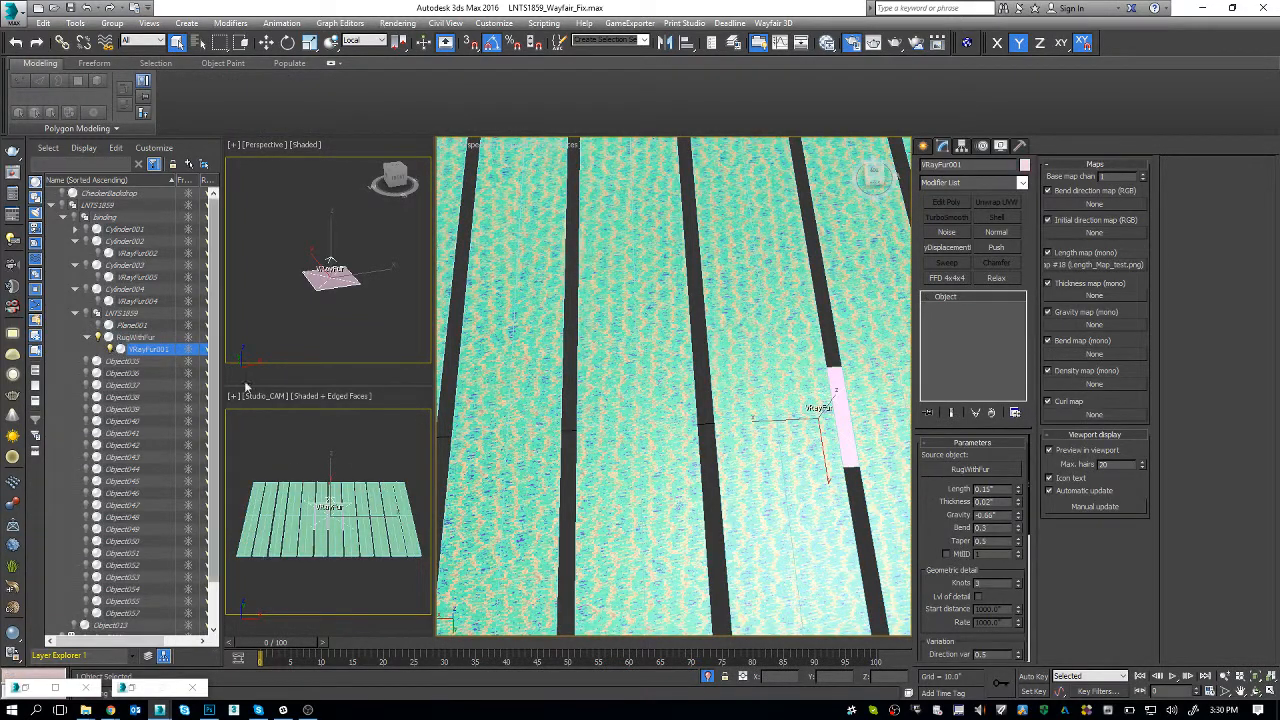
# - Check the Length and Length var settings of VRayFur001
pyautogui.moveTo(1002, 489); pyautogui.dragTo(962, 487)
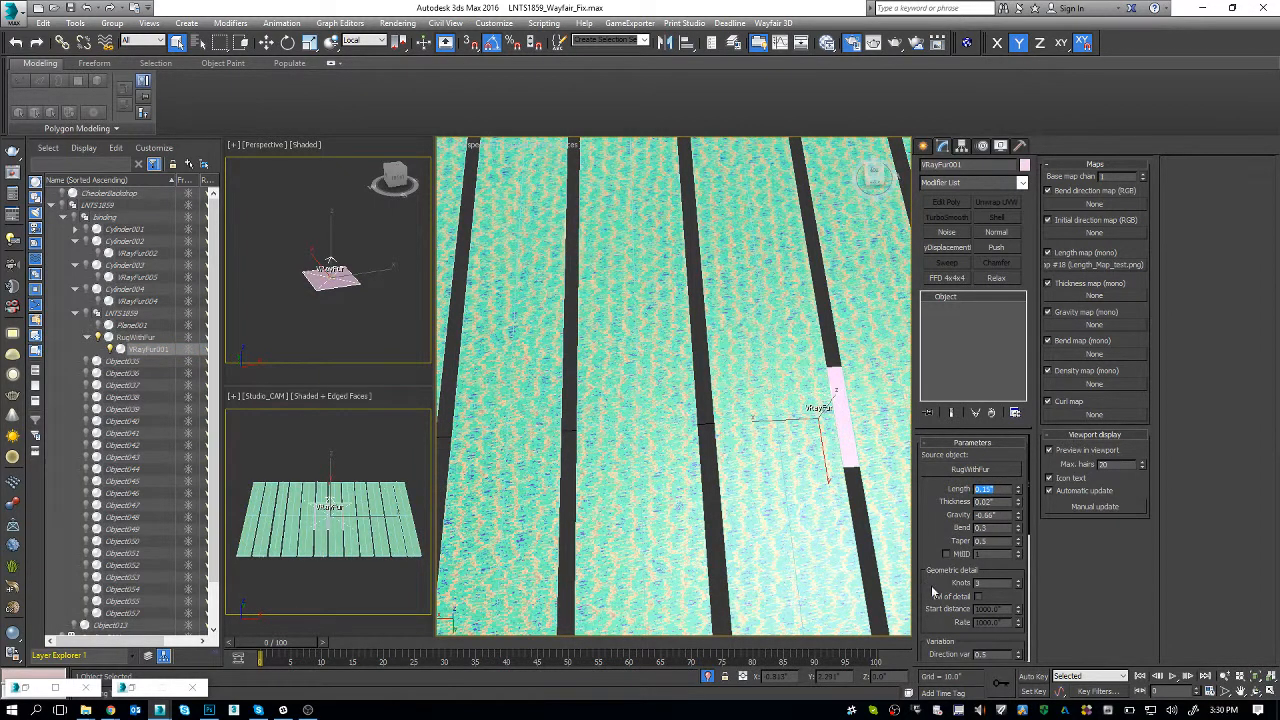
pyautogui.moveTo(936, 590); pyautogui.dragTo(935, 488)
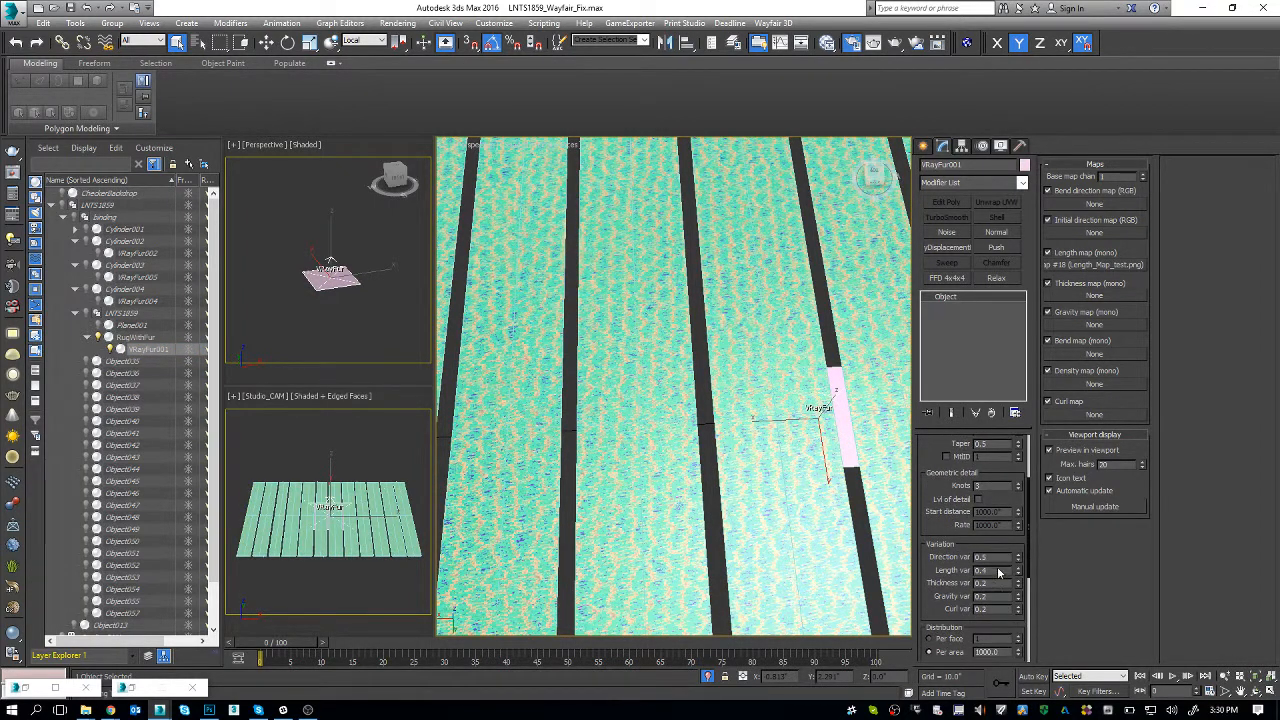
pyautogui.write('0.4')
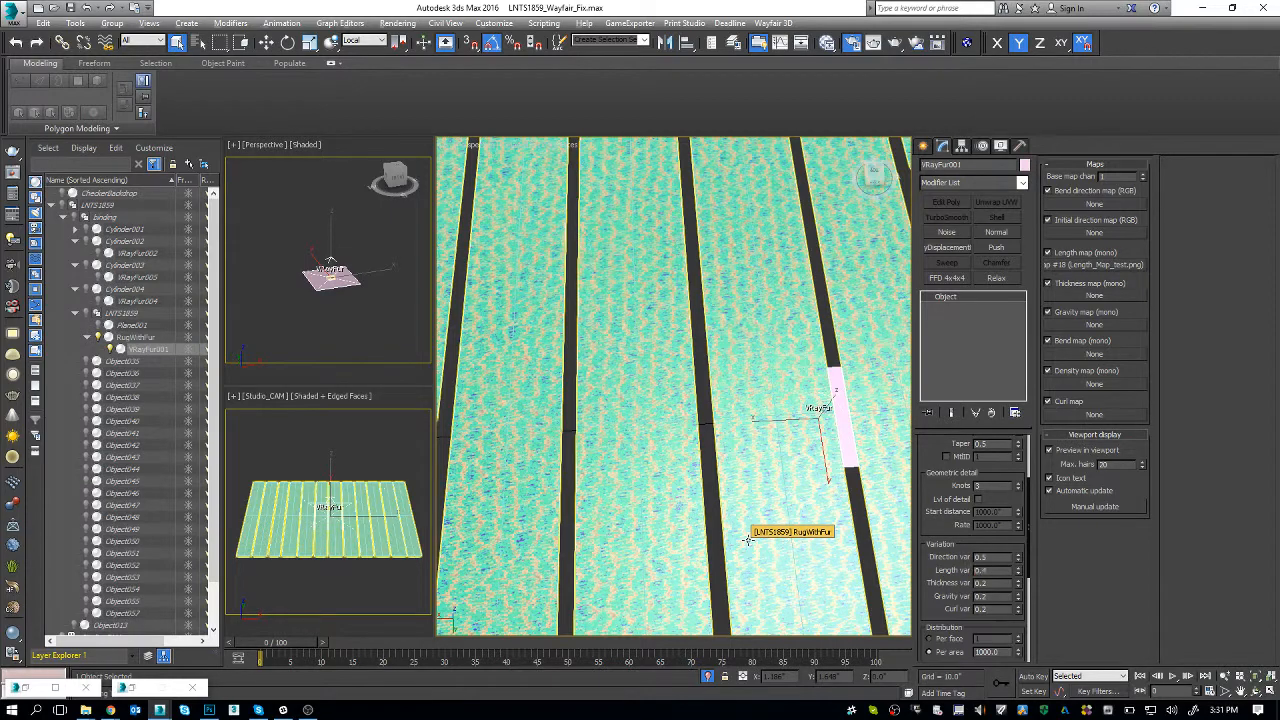
# - Switch to Photoshop, paste a screenshot of the isolated rug into a new document, and crop it to the large viewport
pyautogui.hotkey('alt', 'Tab')
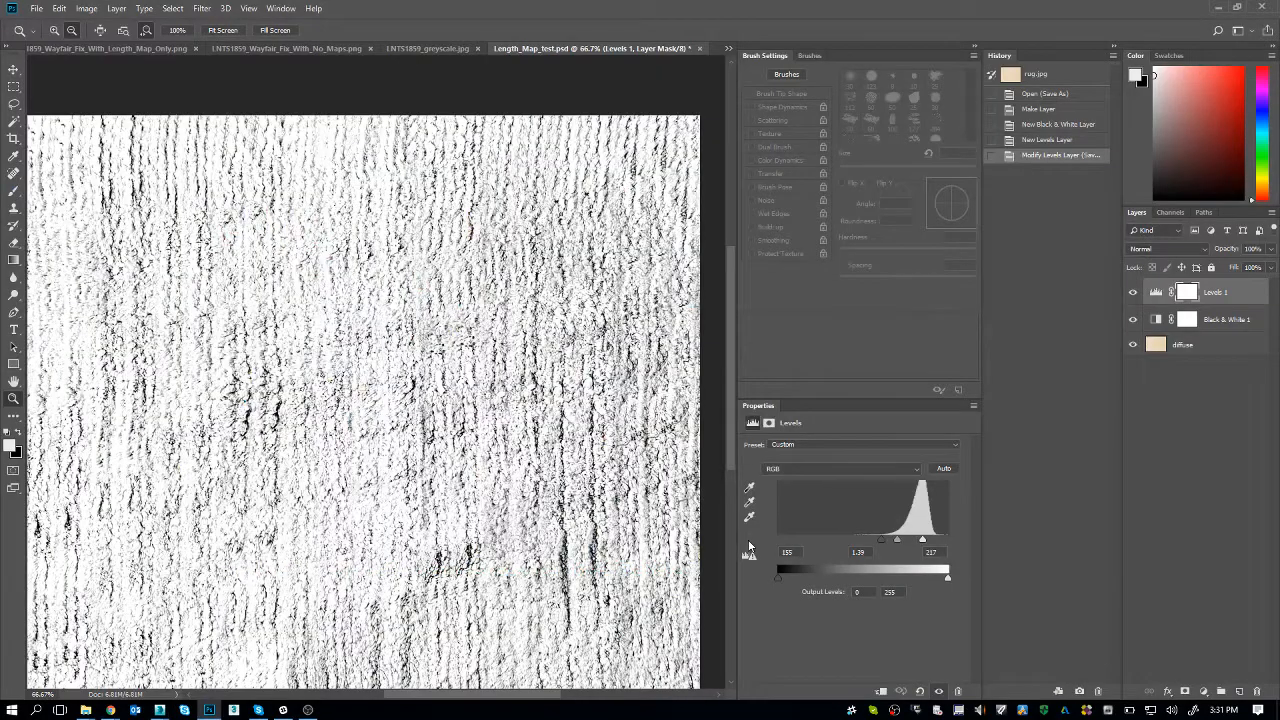
pyautogui.hotkey('ctrl', 'n')
pyautogui.press('Return')
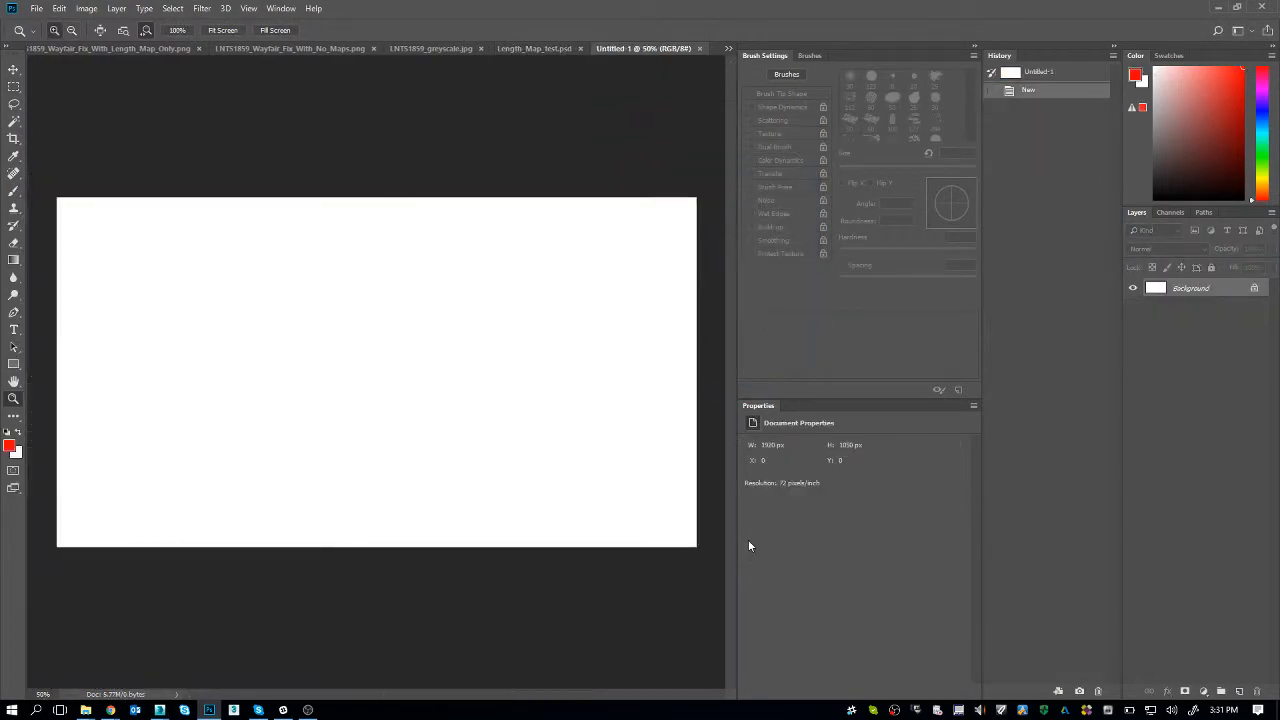
pyautogui.hotkey('ctrl', 'v')
pyautogui.press('c')
pyautogui.moveTo(277, 273); pyautogui.dragTo(517, 513)
pyautogui.press('Return')
pyautogui.press('z')
pyautogui.moveTo(375, 455); pyautogui.dragTo(552, 532)
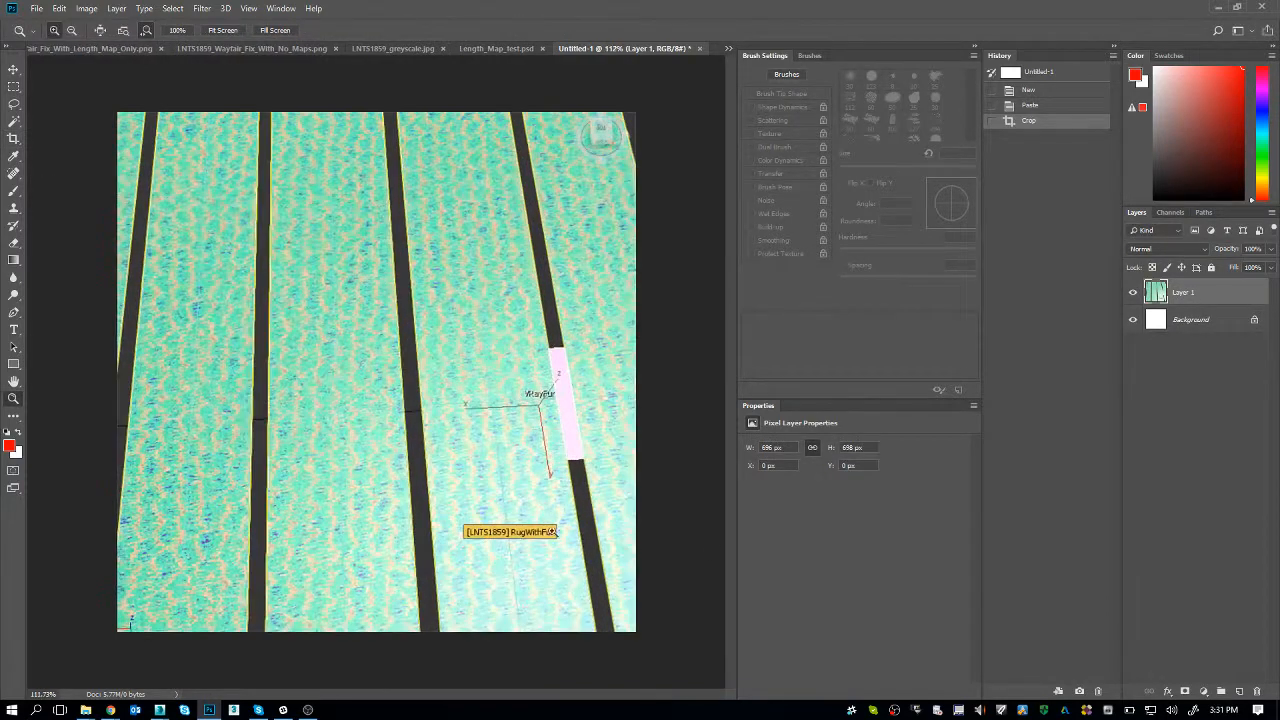
# - Create a new layer and paint short red brush marks along the dark gap between two rug strips
pyautogui.hotkey('ctrl', 'shift', 'n')
pyautogui.press('Return')
pyautogui.press('b')
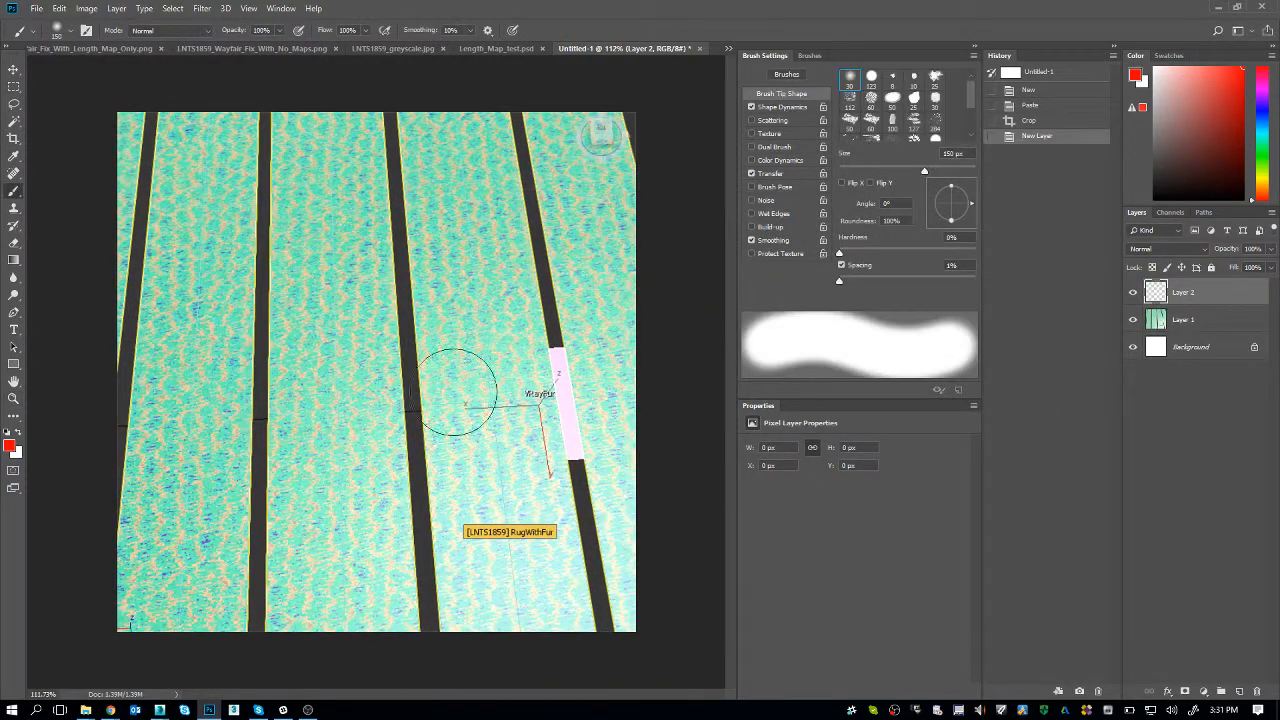
pyautogui.moveTo(493, 403)
pyautogui.mouseDown()
pyautogui.moveTo(465, 413)
pyautogui.moveTo(455, 295)
pyautogui.moveTo(409, 512)
pyautogui.mouseUp()
pyautogui.press('z')
pyautogui.moveTo(400, 424)
pyautogui.mouseDown()
pyautogui.moveTo(445, 479)
pyautogui.moveTo(425, 484)
pyautogui.moveTo(455, 480)
pyautogui.moveTo(450, 521)
pyautogui.moveTo(430, 530)
pyautogui.mouseUp()
pyautogui.press('b')
pyautogui.press('z')
pyautogui.press('b')
pyautogui.moveTo(423, 474)
pyautogui.mouseDown()
pyautogui.moveTo(405, 478)
pyautogui.moveTo(430, 472)
pyautogui.moveTo(410, 426)
pyautogui.moveTo(425, 425)
pyautogui.moveTo(412, 387)
pyautogui.moveTo(428, 385)
pyautogui.moveTo(414, 343)
pyautogui.moveTo(436, 345)
pyautogui.moveTo(410, 332)
pyautogui.moveTo(444, 310)
pyautogui.moveTo(418, 310)
pyautogui.moveTo(414, 291)
pyautogui.mouseUp()
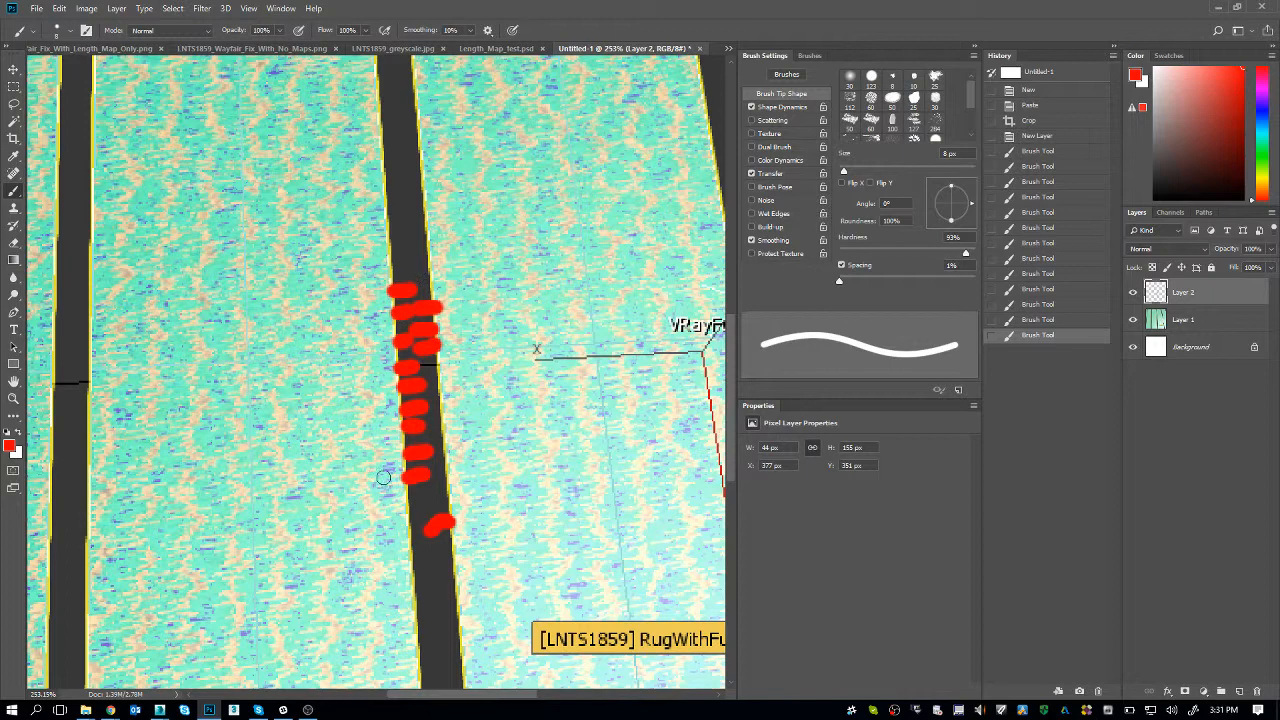
# - Paint more red strokes across the rug strip beside the marked gap and along the gap's lower edge
pyautogui.moveTo(380, 312)
pyautogui.mouseDown()
pyautogui.moveTo(398, 296)
pyautogui.moveTo(386, 292)
pyautogui.mouseUp()
pyautogui.moveTo(344, 310)
pyautogui.mouseDown()
pyautogui.moveTo(358, 292)
pyautogui.moveTo(340, 288)
pyautogui.mouseUp()
pyautogui.moveTo(312, 314)
pyautogui.mouseDown()
pyautogui.moveTo(320, 290)
pyautogui.moveTo(304, 290)
pyautogui.mouseUp()
pyautogui.moveTo(270, 318)
pyautogui.mouseDown()
pyautogui.moveTo(278, 290)
pyautogui.moveTo(324, 300)
pyautogui.mouseUp()
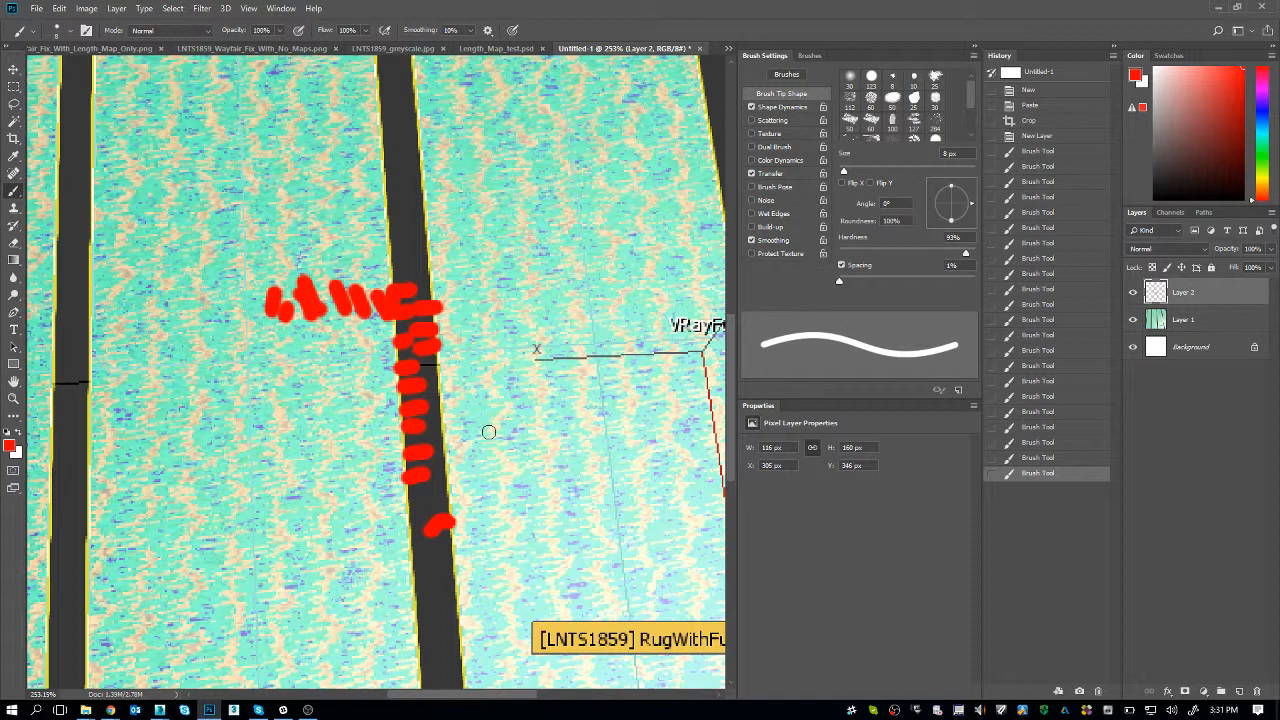
pyautogui.moveTo(438, 516); pyautogui.dragTo(446, 498)
pyautogui.moveTo(434, 510); pyautogui.dragTo(440, 462)
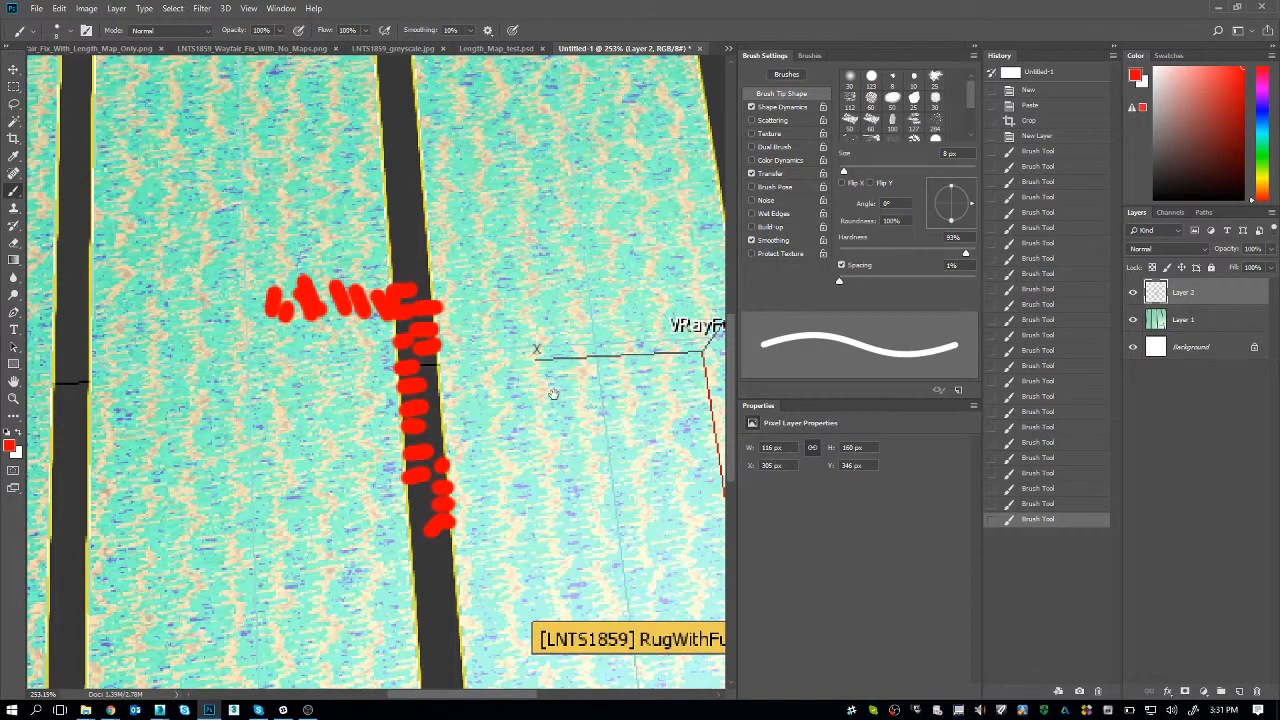
pyautogui.moveTo(554, 394); pyautogui.dragTo(508, 412)
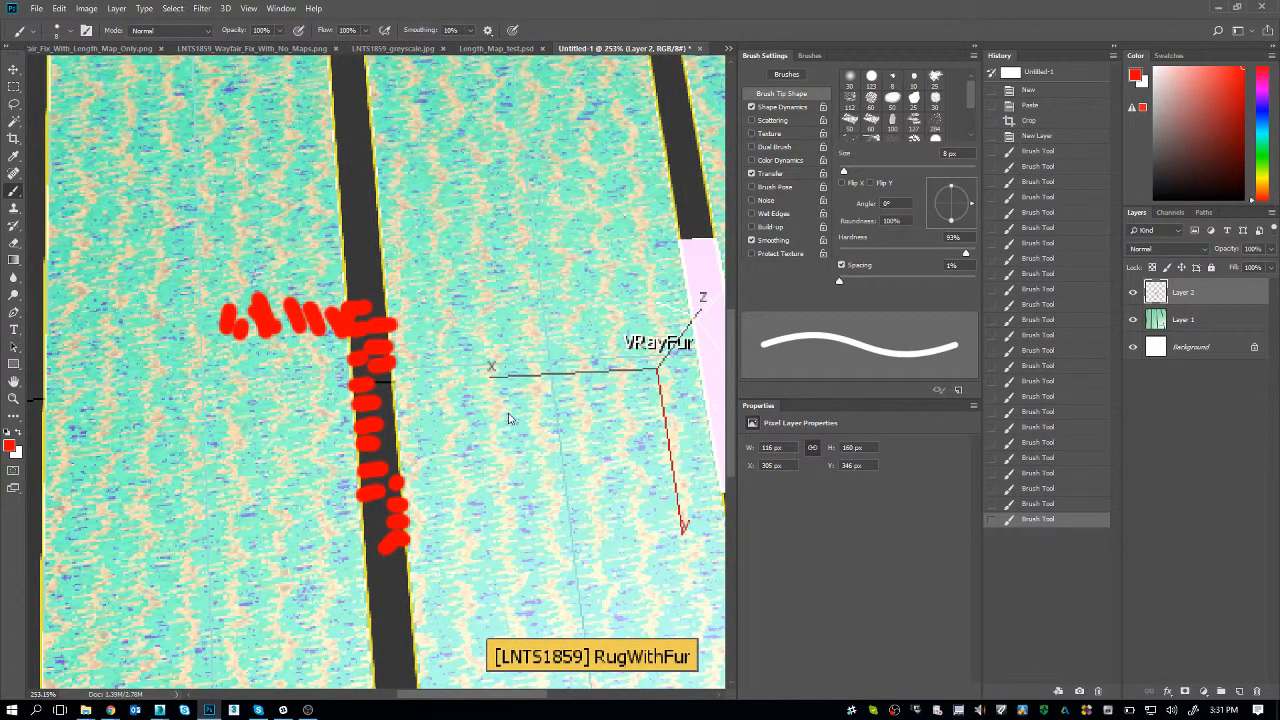
# - Open mask.jpg from the resources folder, inspect its black stripes, and select and copy the whole canvas
pyautogui.hotkey('ctrl', 'o')
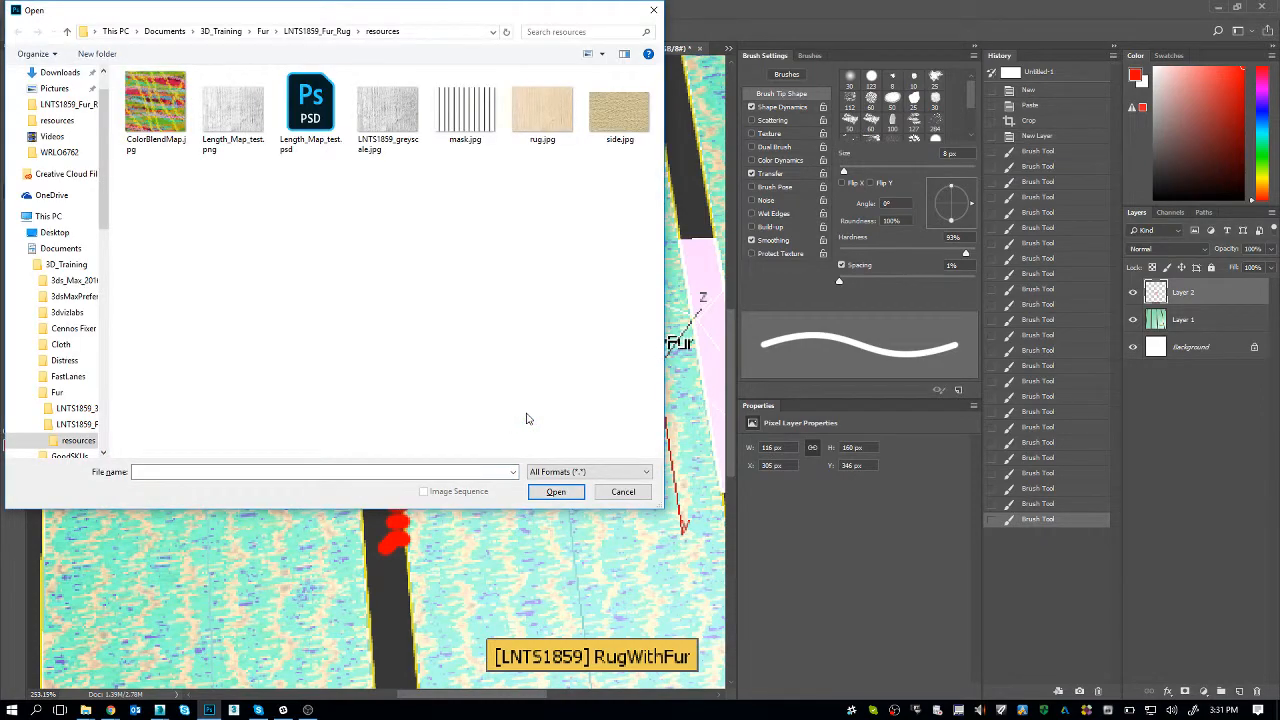
pyautogui.doubleClick(467, 118)
pyautogui.press('z')
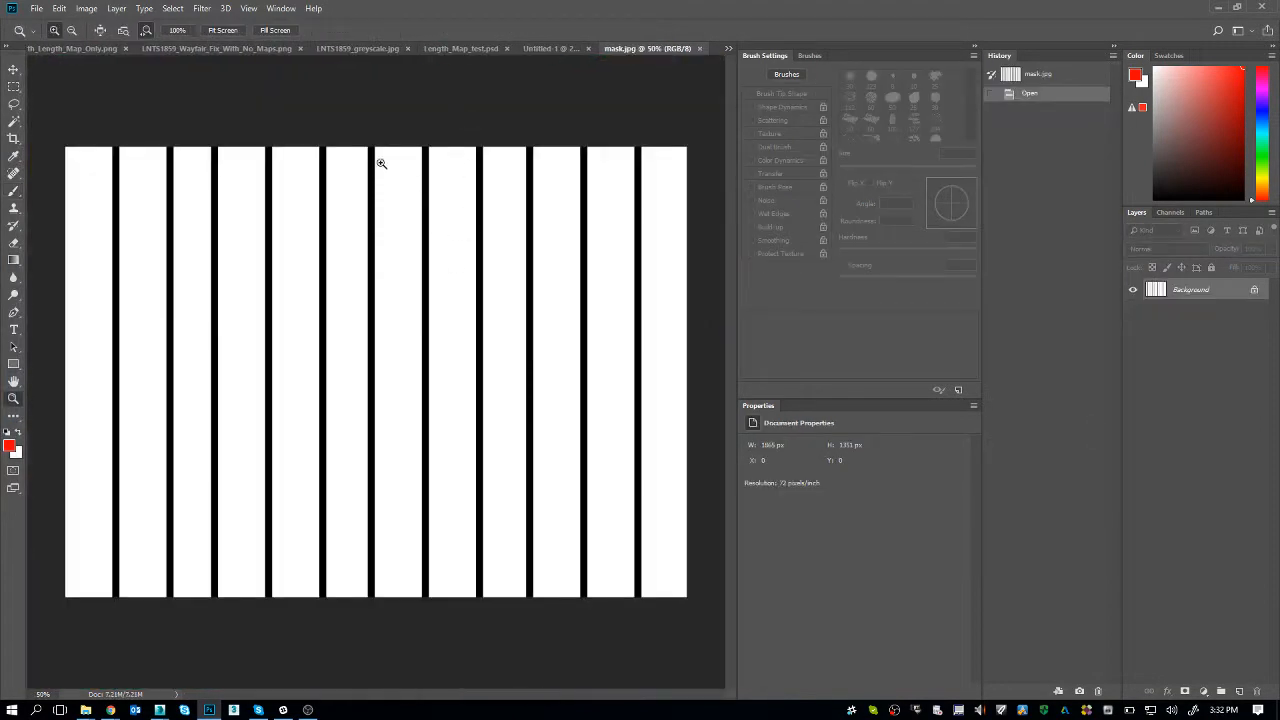
pyautogui.moveTo(374, 154)
pyautogui.mouseDown()
pyautogui.moveTo(400, 207)
pyautogui.moveTo(380, 211)
pyautogui.moveTo(389, 191)
pyautogui.moveTo(417, 251)
pyautogui.moveTo(397, 228)
pyautogui.mouseUp()
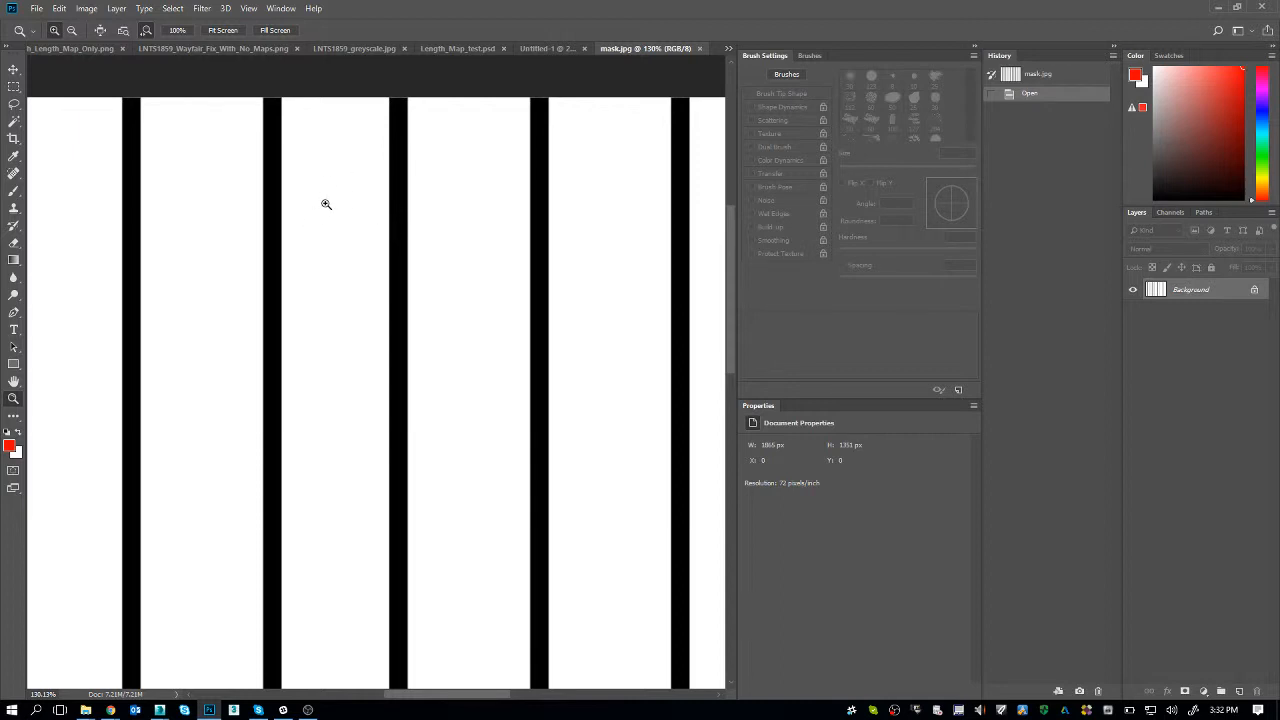
pyautogui.moveTo(343, 240); pyautogui.dragTo(331, 211)
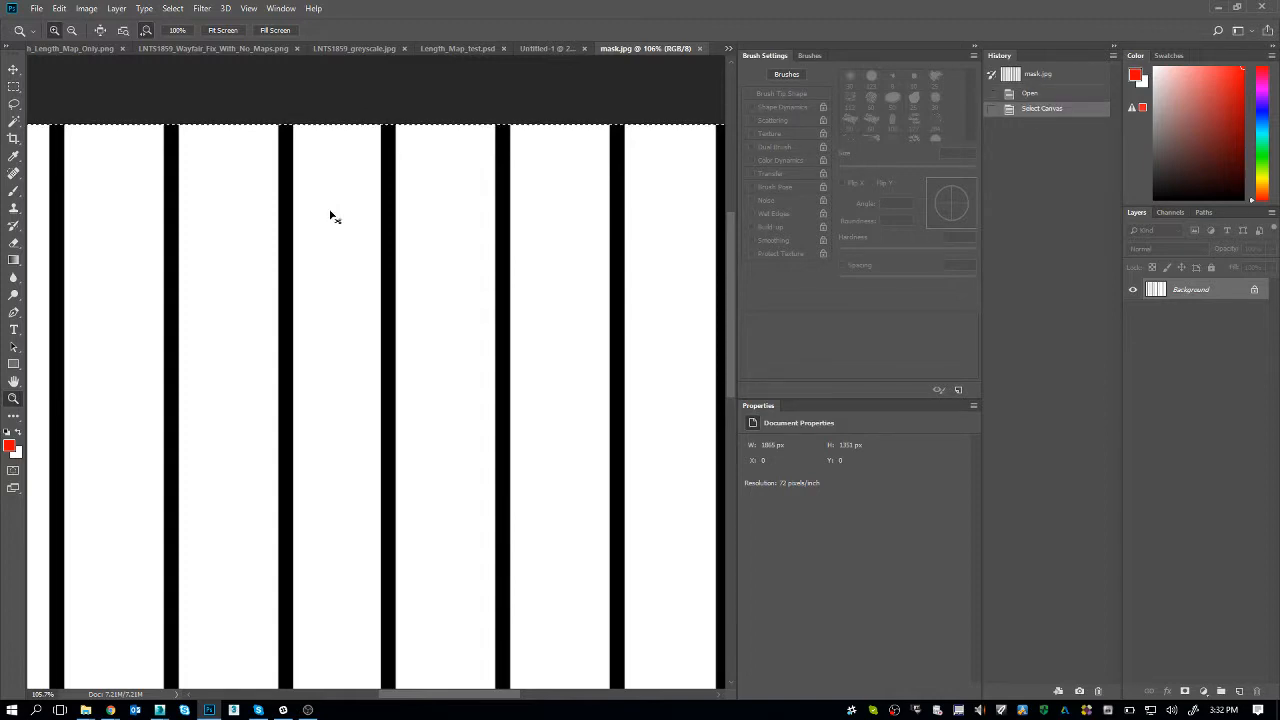
# - Close mask.jpg and the sketch document, paste the mask as the top layer of Length_Map_test.psd, and set its blend mode to Multiply
pyautogui.hotkey('ctrl', 'w')
pyautogui.hotkey('ctrl', 'w')
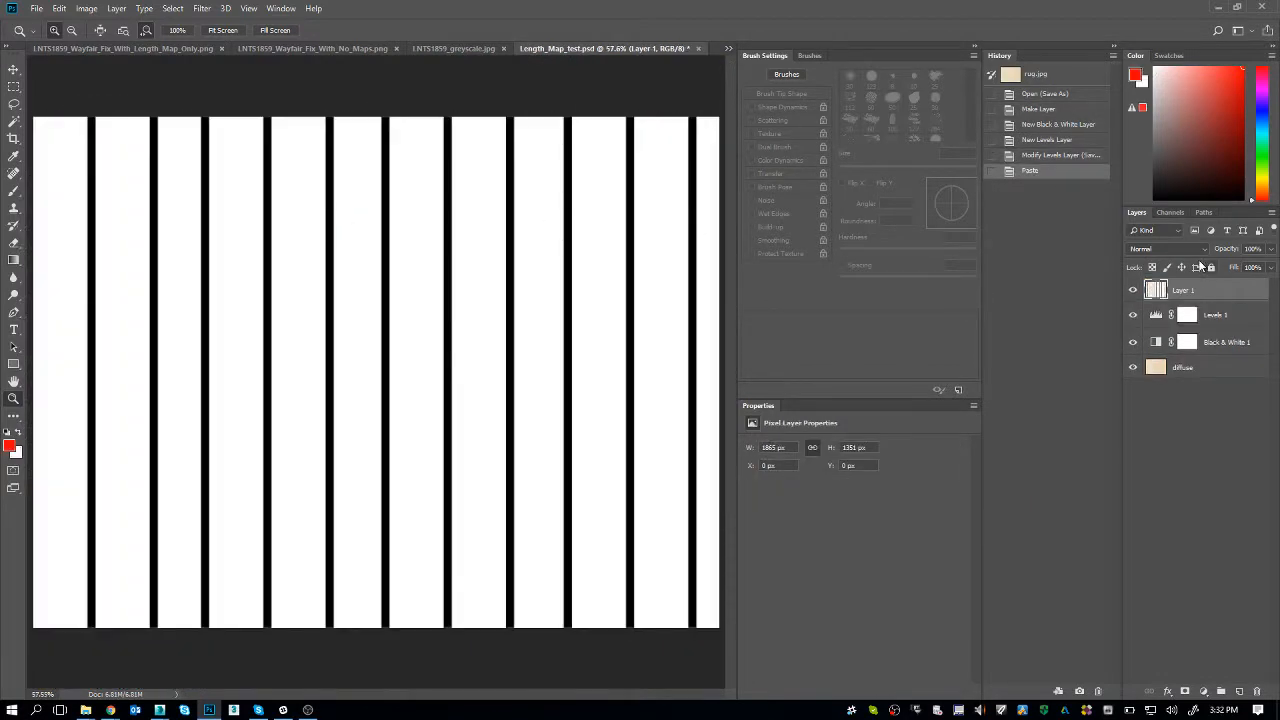
pyautogui.click(1166, 248)
pyautogui.click(1162, 299)
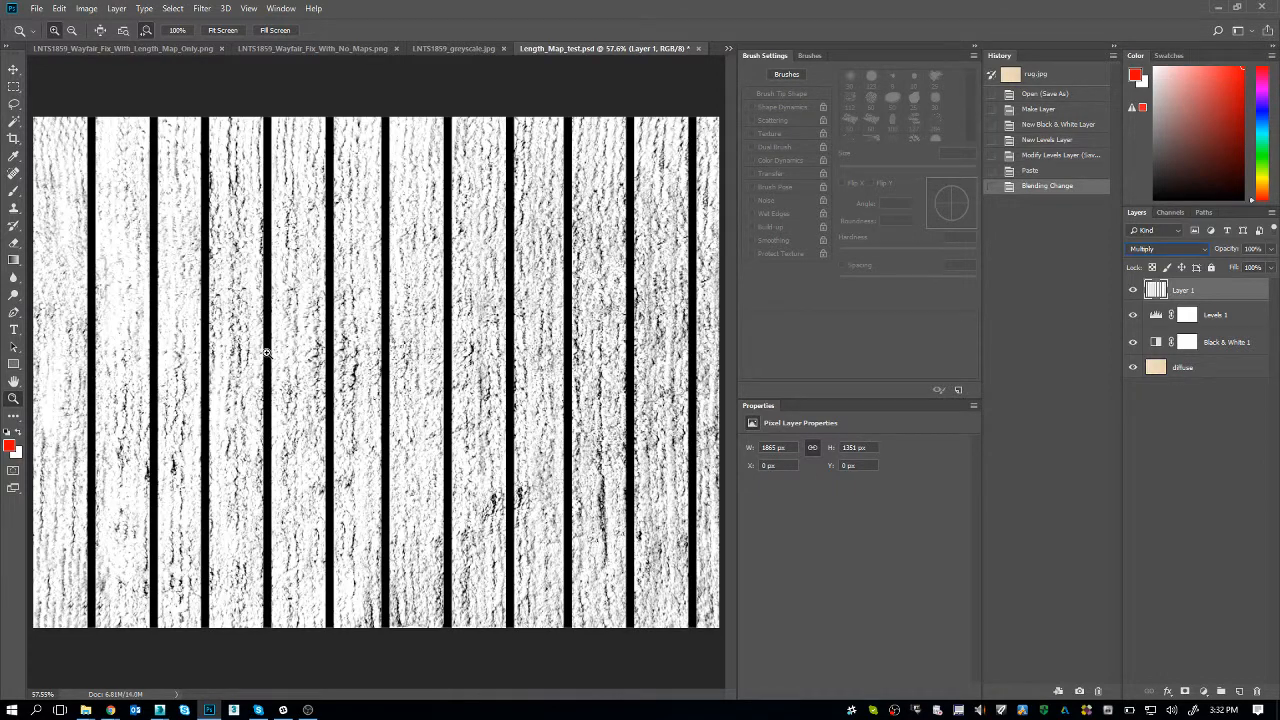
# - Compare the length map with and without the mask layer, and check it against the rug strips in 3ds Max
pyautogui.moveTo(266, 352); pyautogui.dragTo(275, 385)
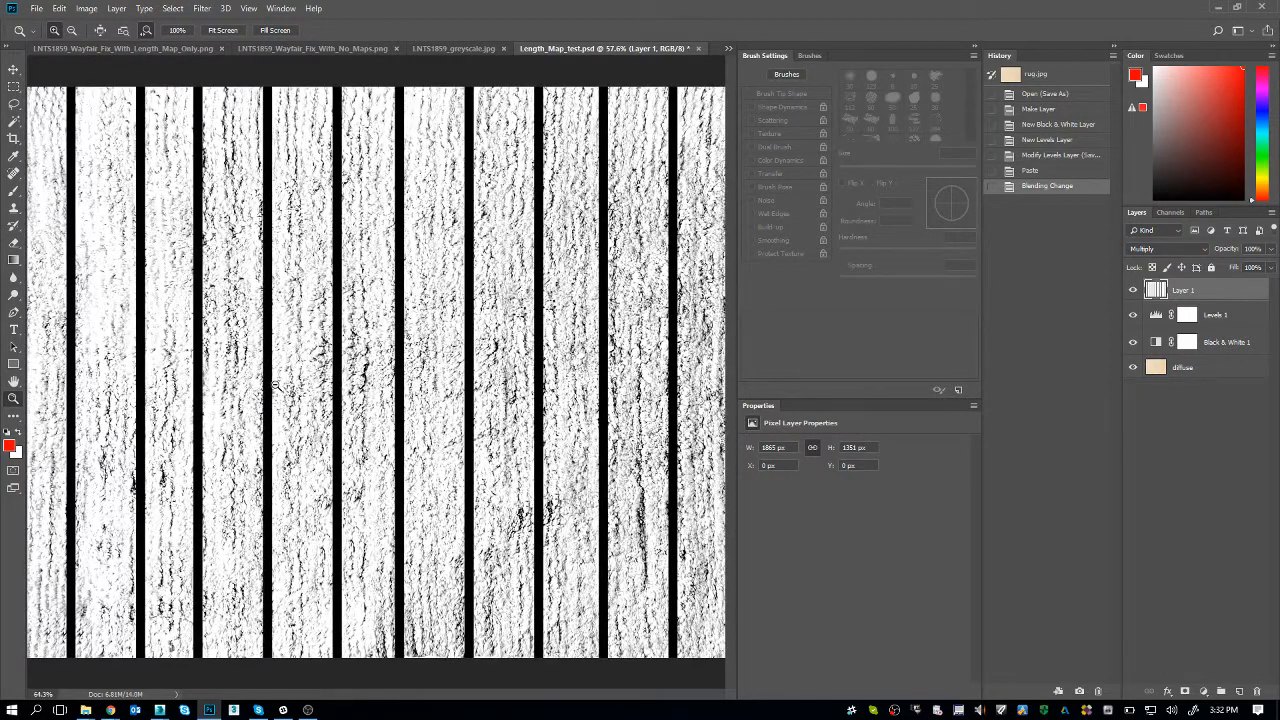
pyautogui.click(1133, 290)
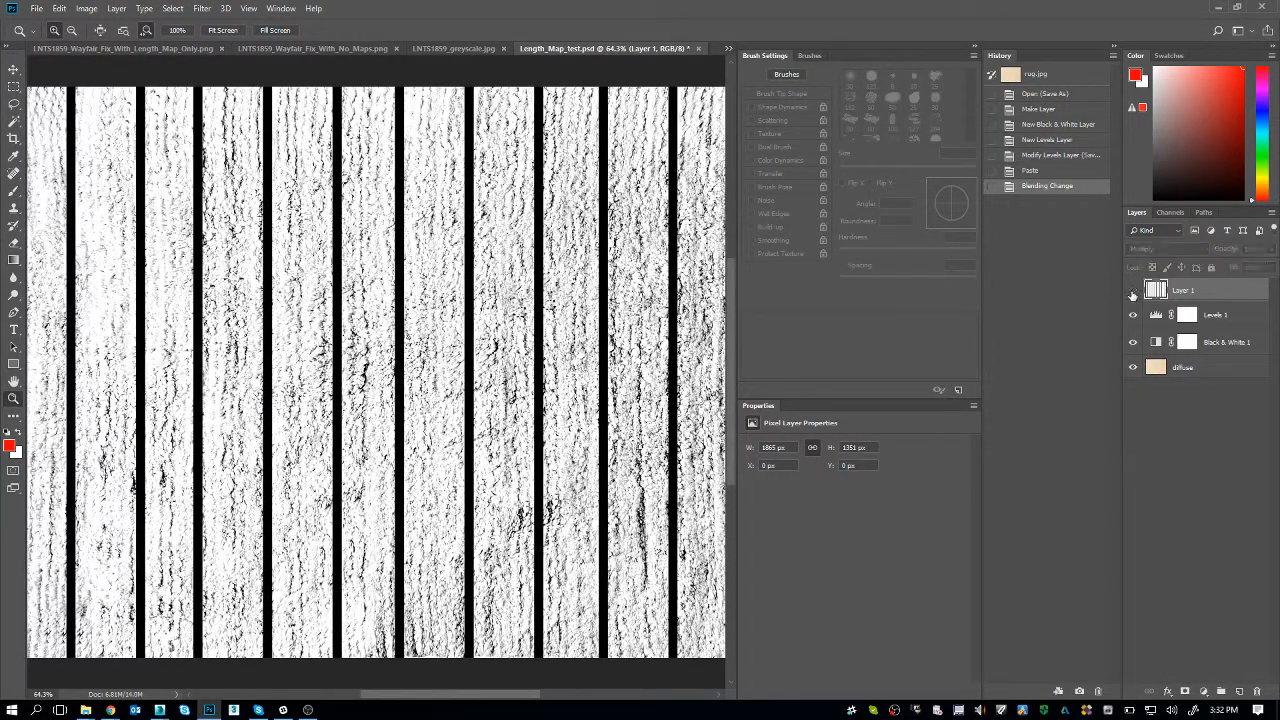
pyautogui.hotkey('alt', 'Tab')
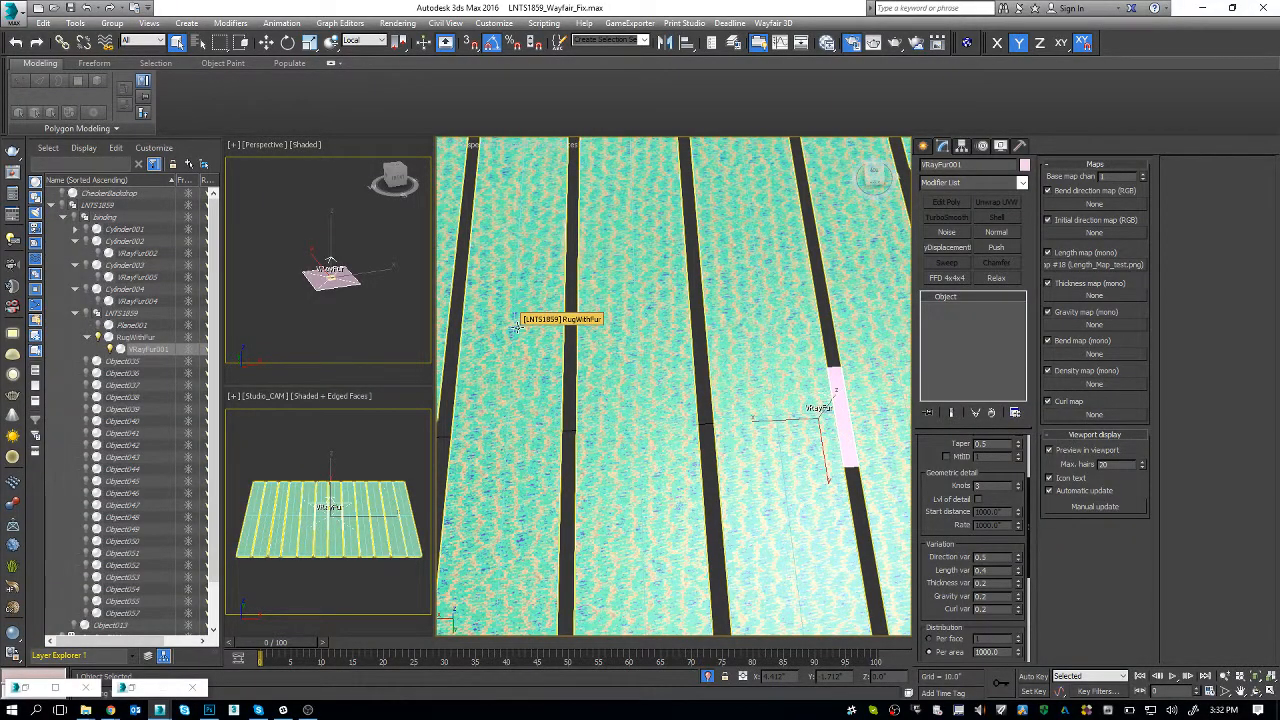
pyautogui.hotkey('alt', 'Tab')
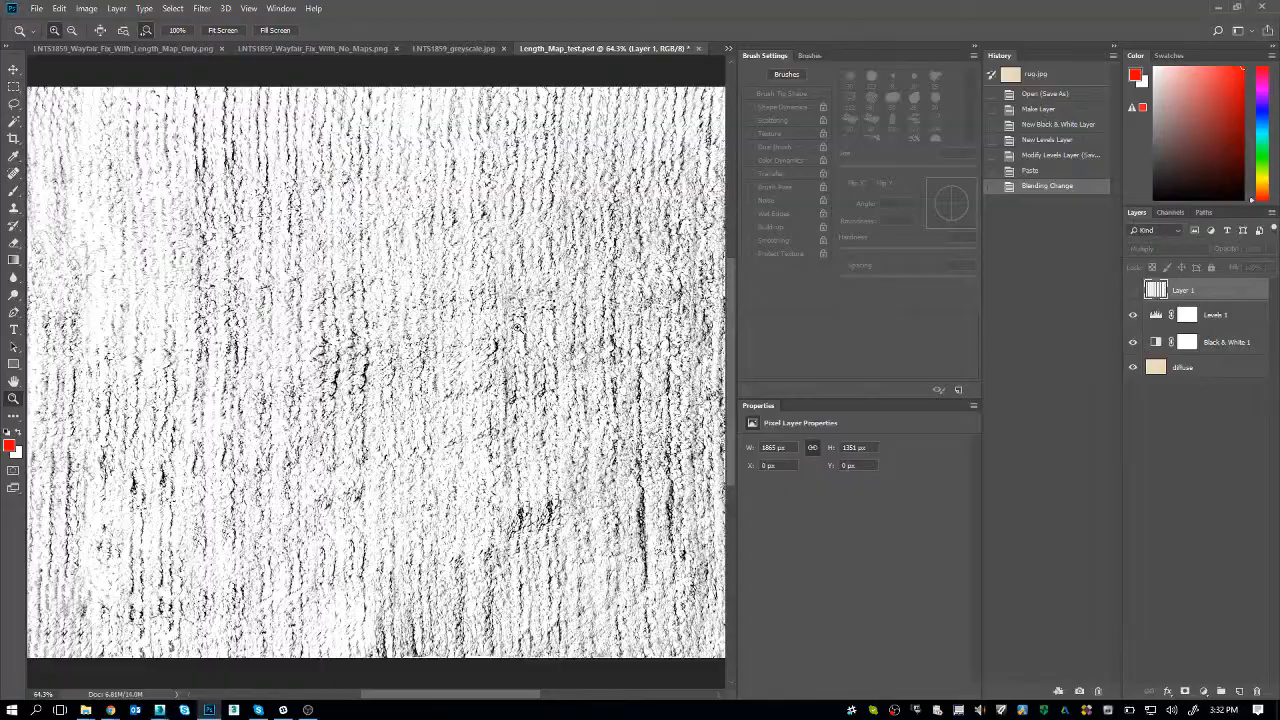
pyautogui.click(1133, 290)
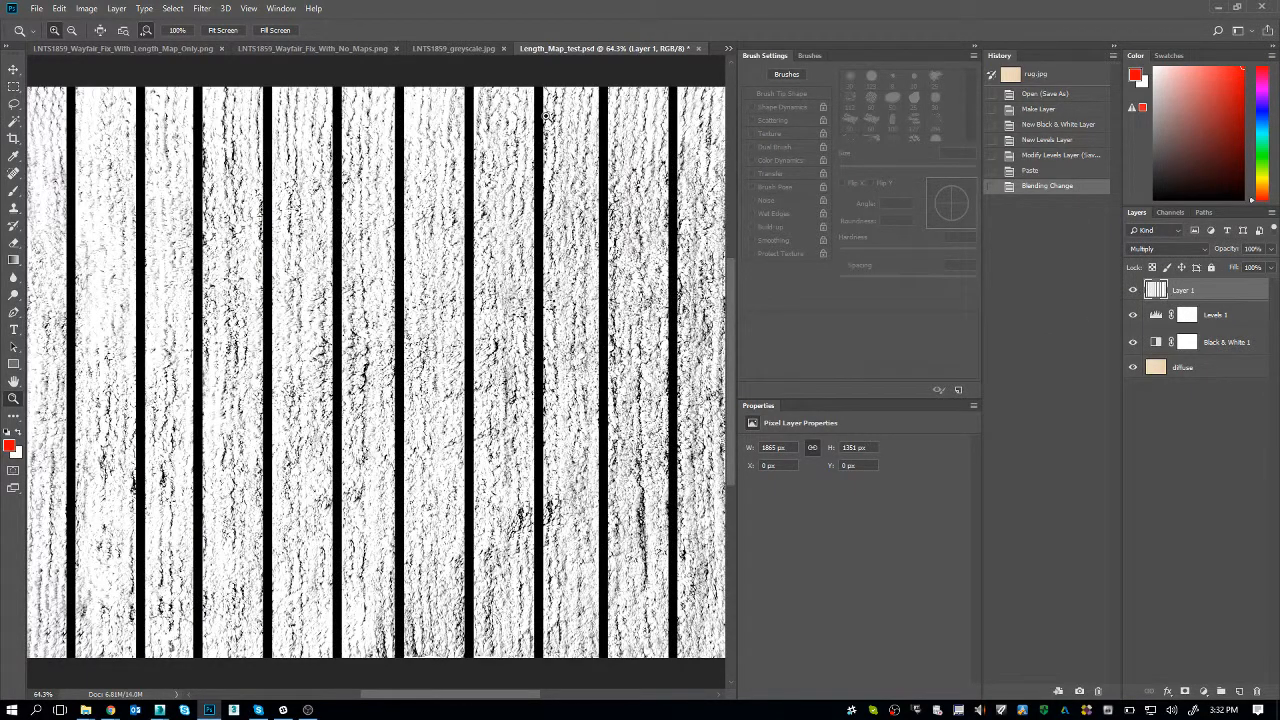
# - Start the Wave distortion on the mask layer, set wavelength 63 to 776, maximum amplitude 29 and horizontal scale 38%
pyautogui.click(194, 9)
pyautogui.moveTo(242, 166)
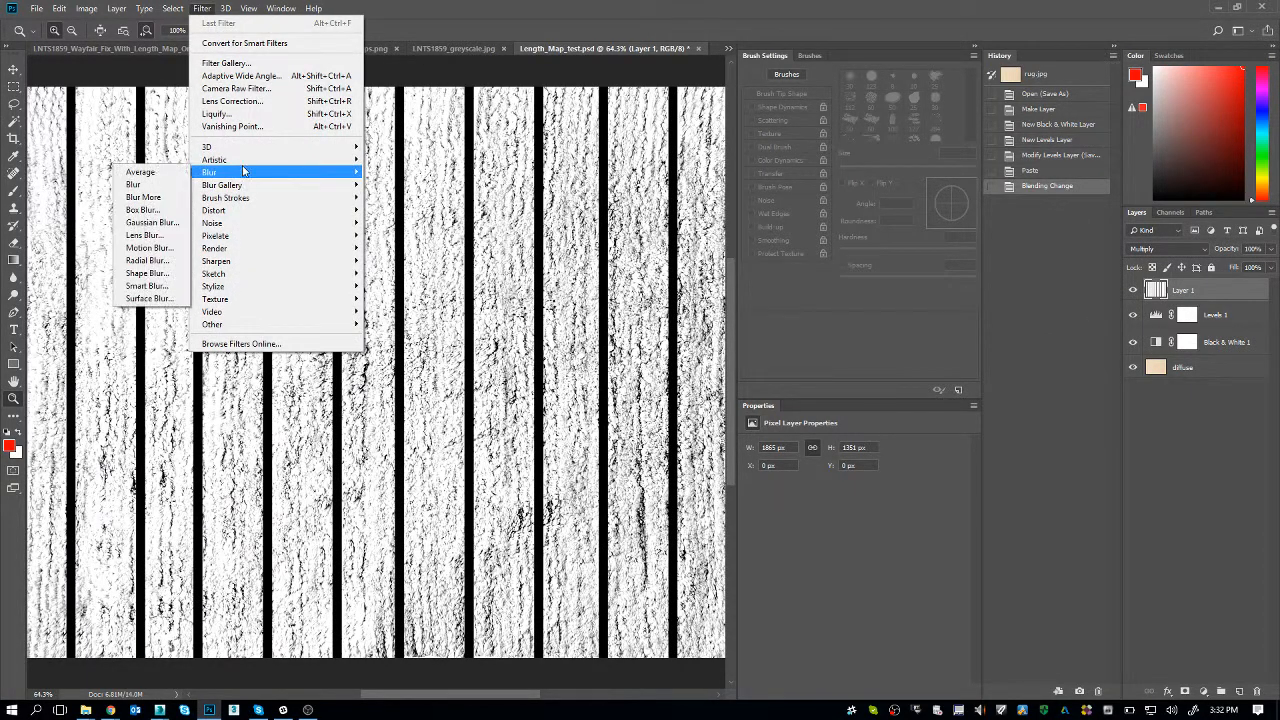
pyautogui.moveTo(222, 214)
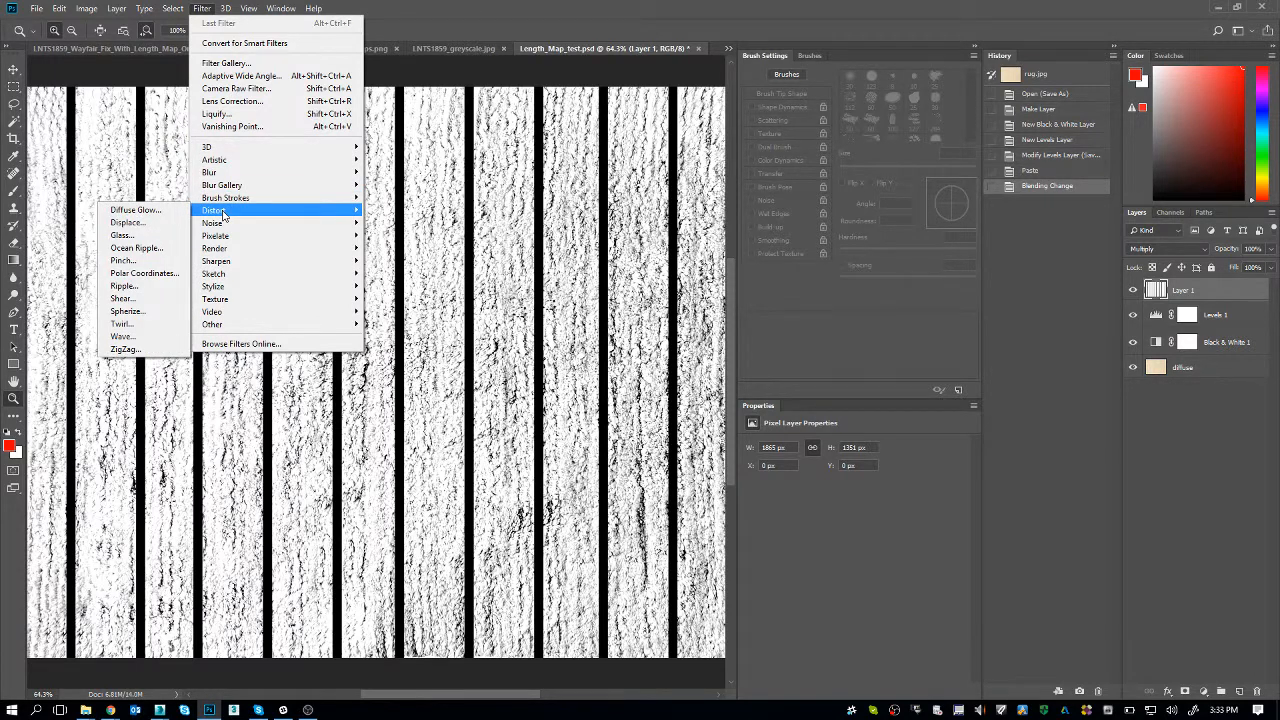
pyautogui.click(124, 336)
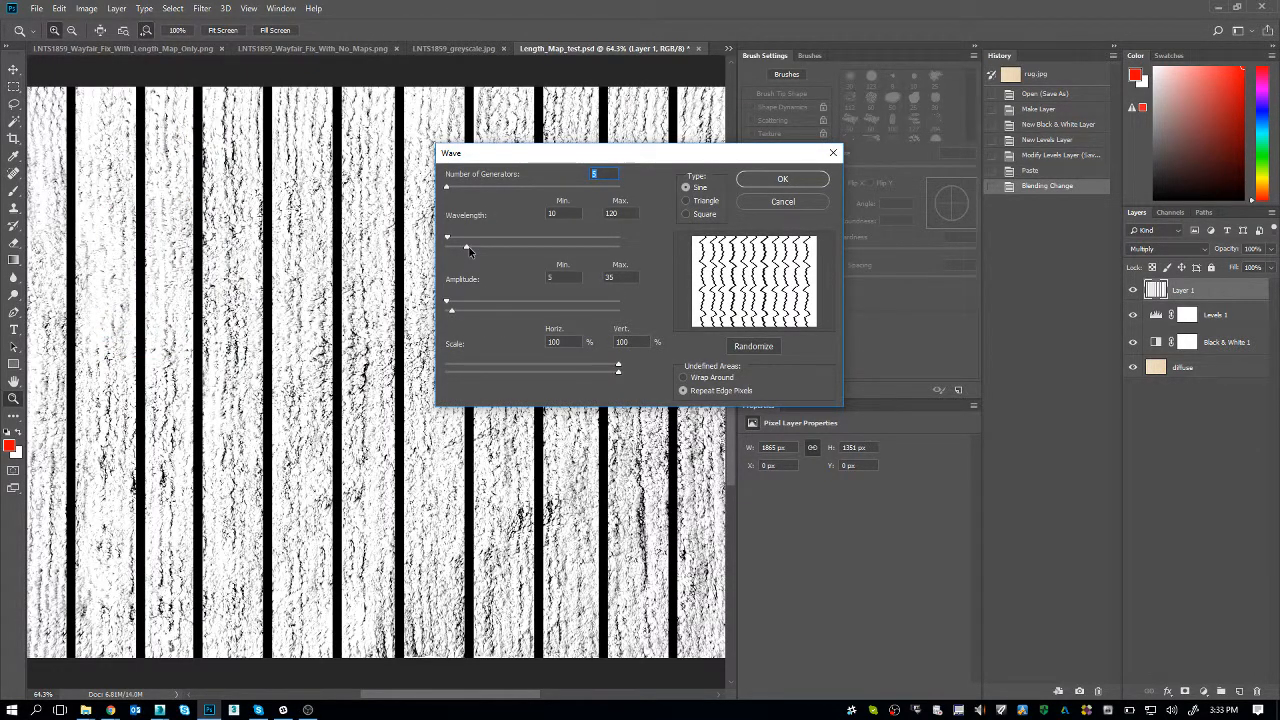
pyautogui.moveTo(467, 248); pyautogui.dragTo(568, 256)
pyautogui.moveTo(446, 240); pyautogui.dragTo(456, 238)
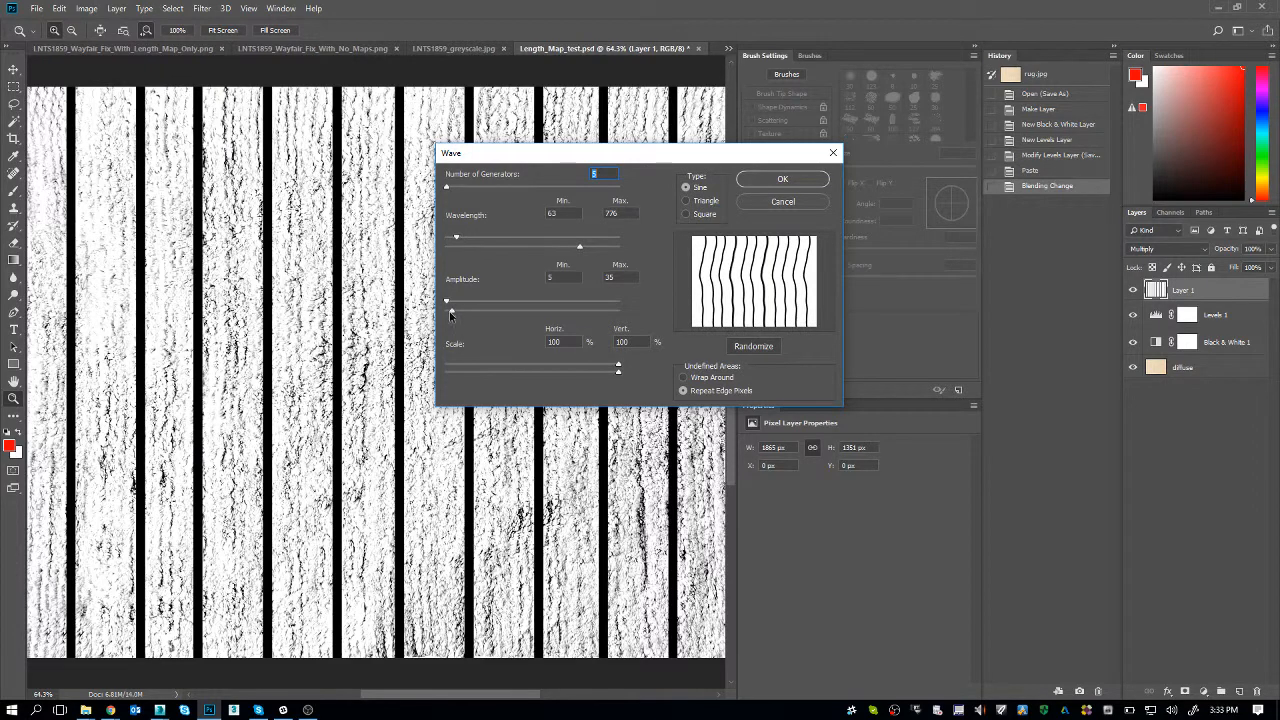
pyautogui.moveTo(451, 310)
pyautogui.mouseDown()
pyautogui.moveTo(470, 312)
pyautogui.moveTo(450, 311)
pyautogui.mouseUp()
pyautogui.moveTo(618, 371); pyautogui.dragTo(510, 352)
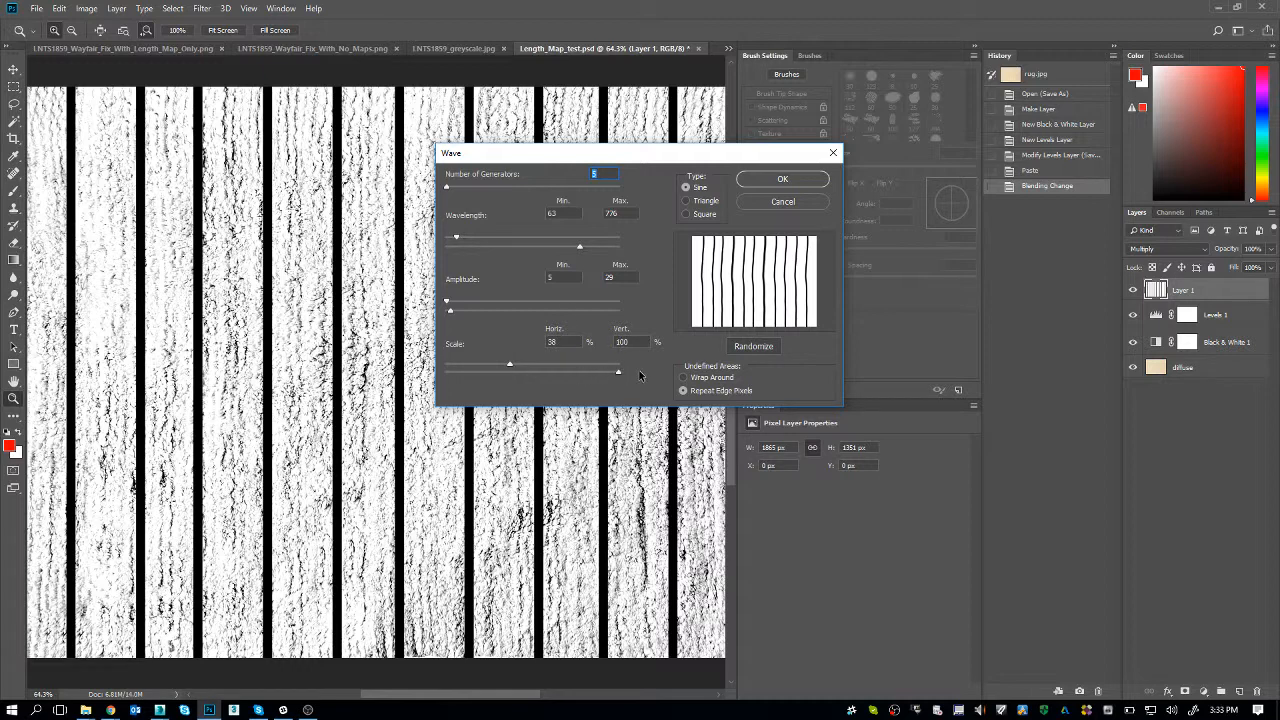
# - Set the Wave distortion to 51 generators, wavelength 440 to 999 and amplitude 1 to 2, and apply it to the mask stripes
pyautogui.moveTo(447, 184); pyautogui.dragTo(454, 188)
pyautogui.moveTo(457, 238); pyautogui.dragTo(447, 240)
pyautogui.moveTo(578, 248); pyautogui.dragTo(618, 248)
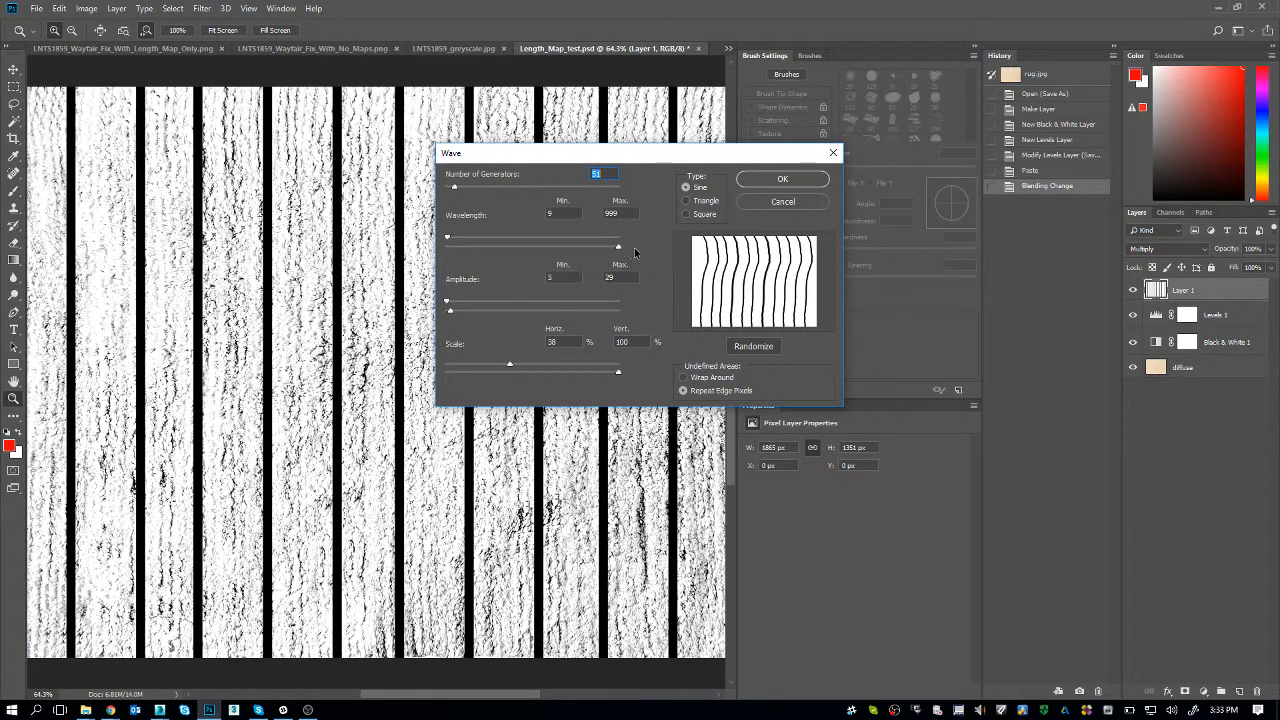
pyautogui.moveTo(447, 238); pyautogui.dragTo(483, 237)
pyautogui.moveTo(533, 236); pyautogui.dragTo(521, 237)
pyautogui.moveTo(451, 311)
pyautogui.mouseDown()
pyautogui.moveTo(483, 314)
pyautogui.moveTo(448, 313)
pyautogui.mouseUp()
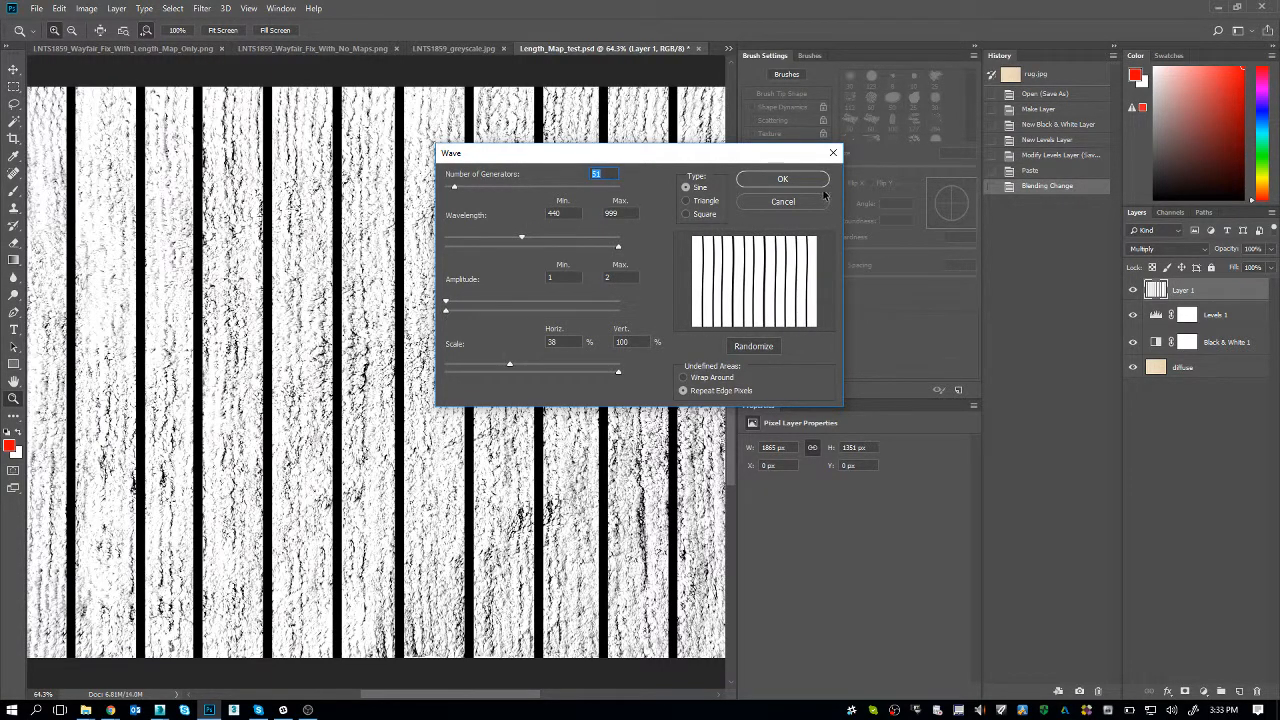
pyautogui.click(783, 179)
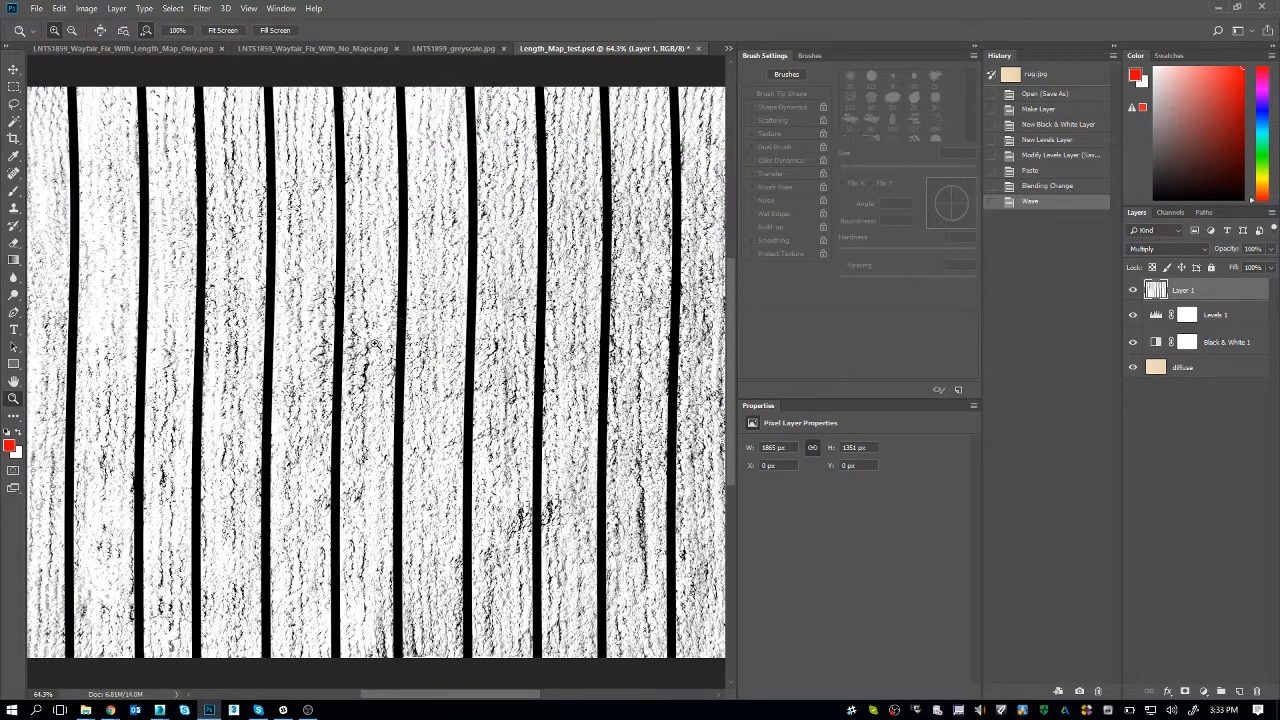
pyautogui.click(202, 8)
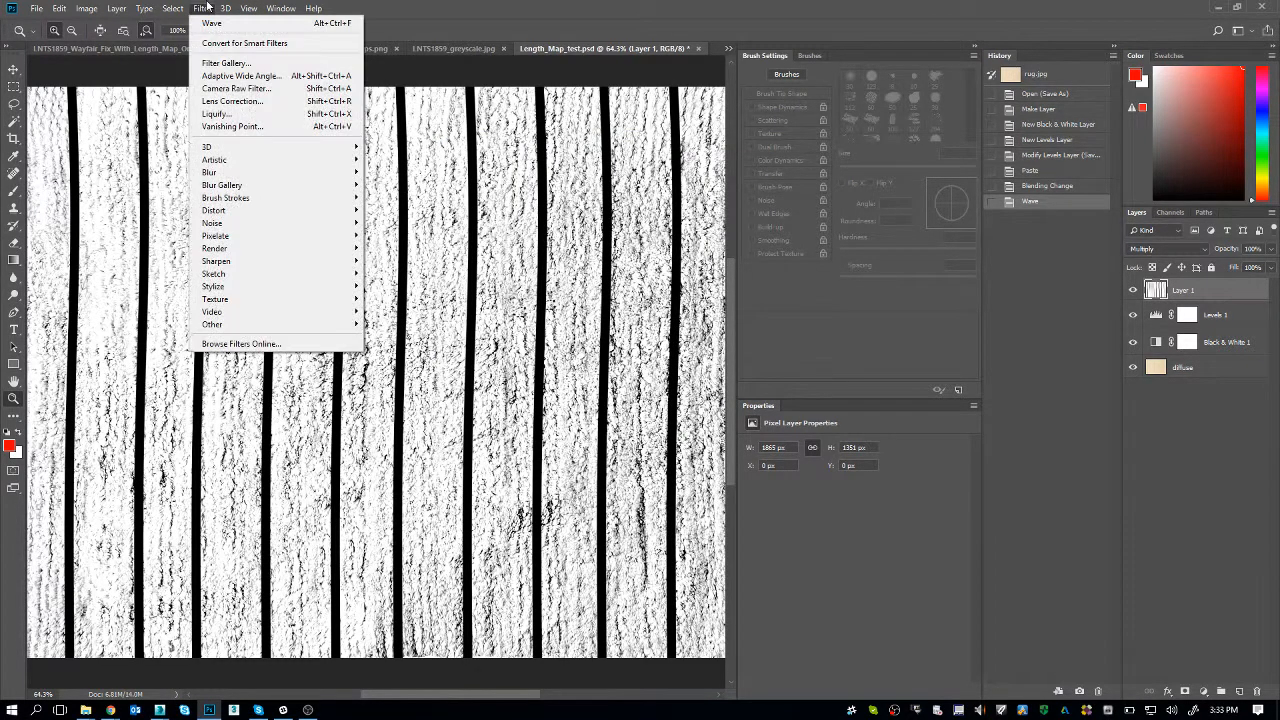
pyautogui.moveTo(234, 215)
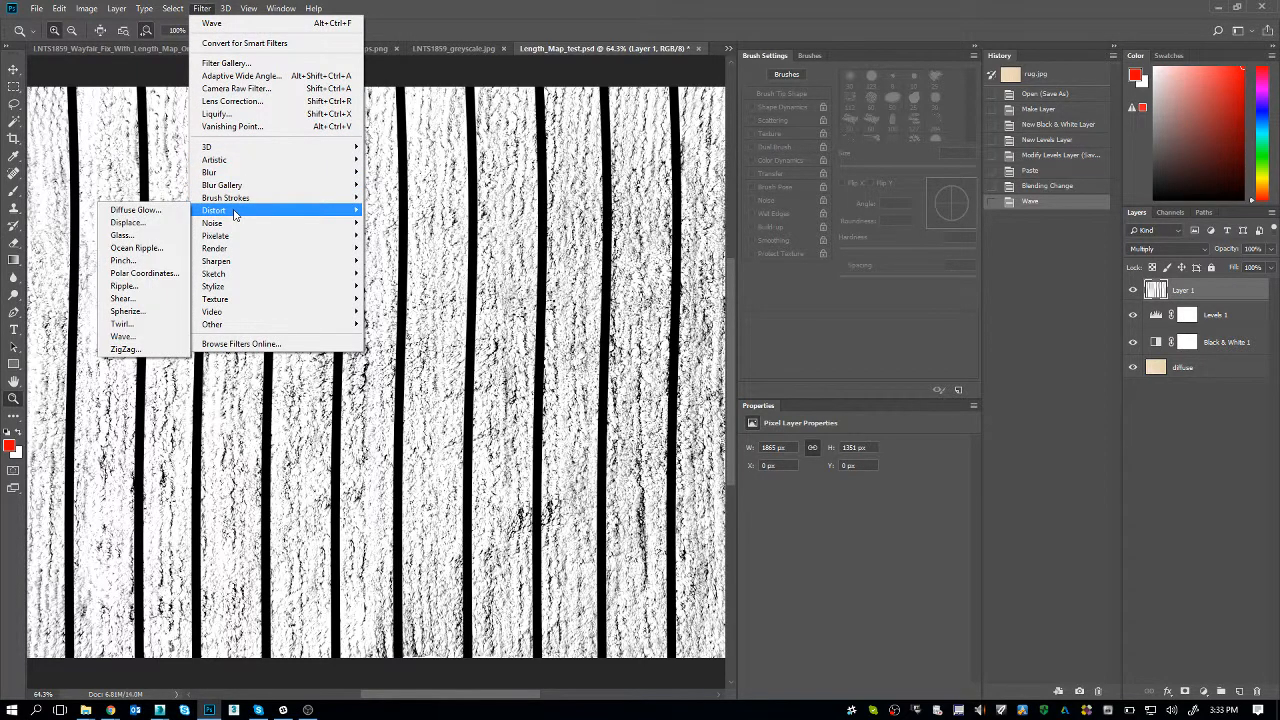
pyautogui.click(172, 231)
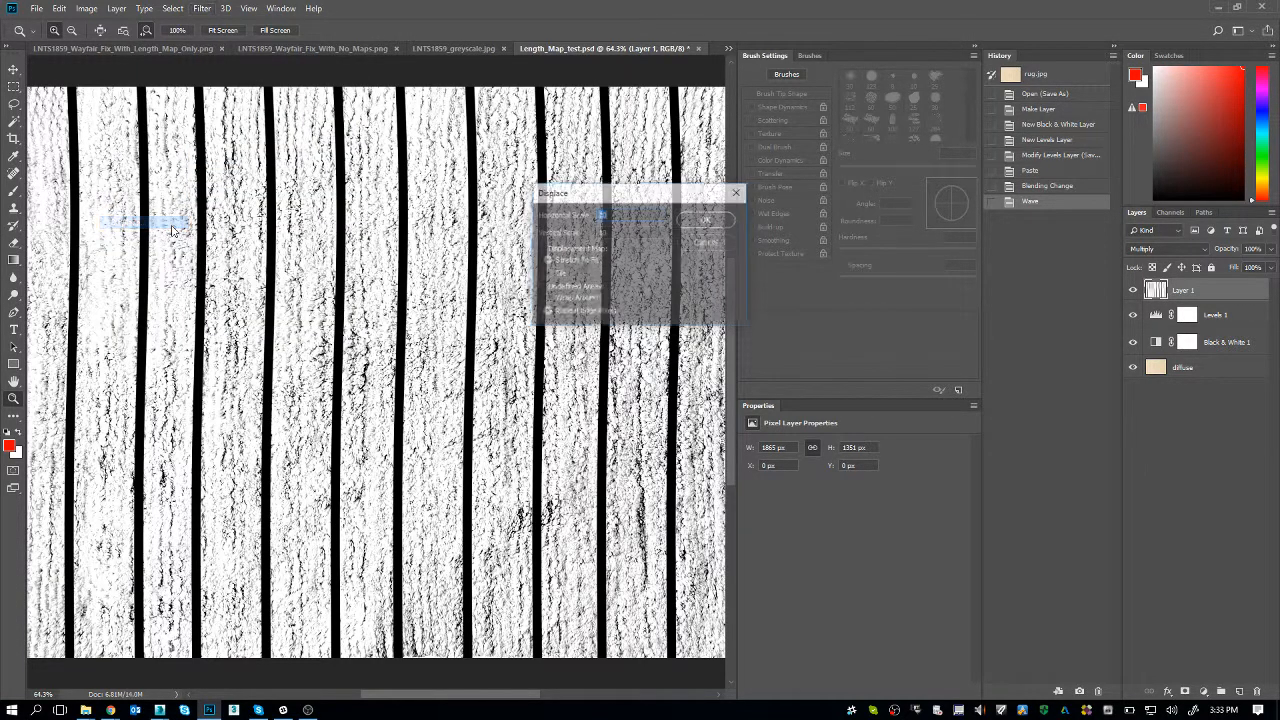
pyautogui.click(714, 243)
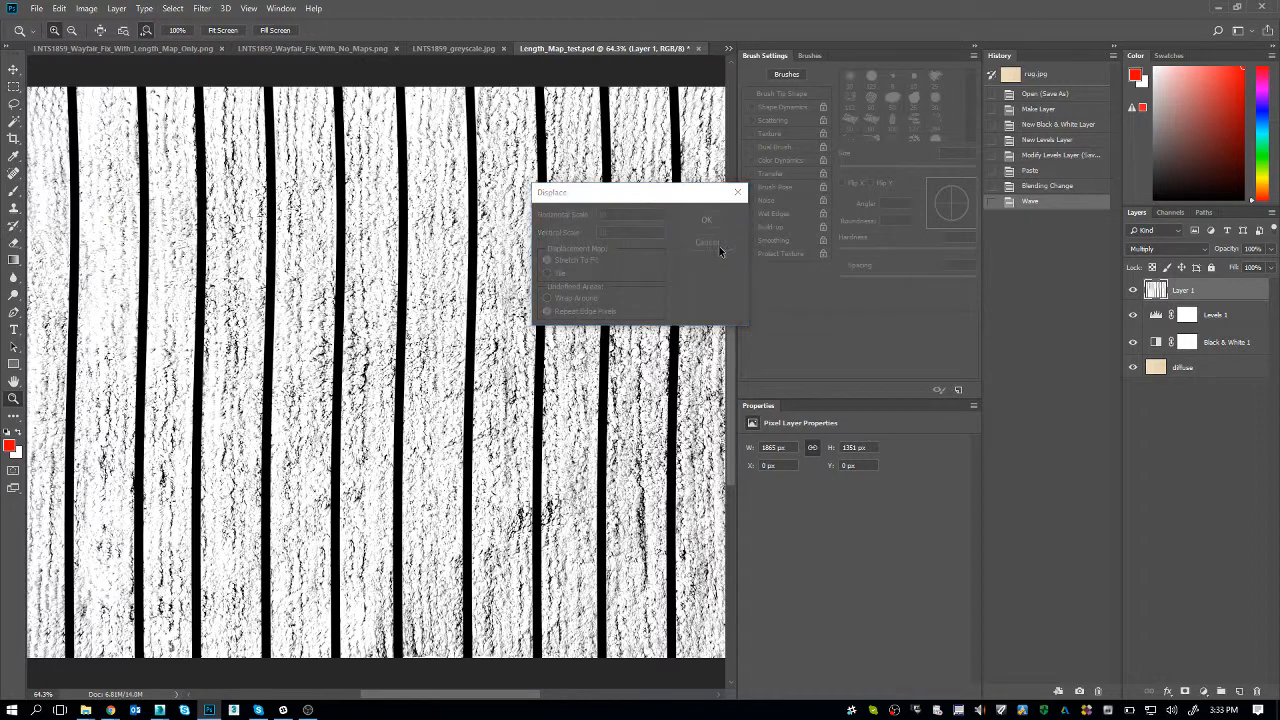
# - Apply a Ripple distortion with Large size and a very low amount to the mask stripes
pyautogui.click(202, 8)
pyautogui.moveTo(222, 210)
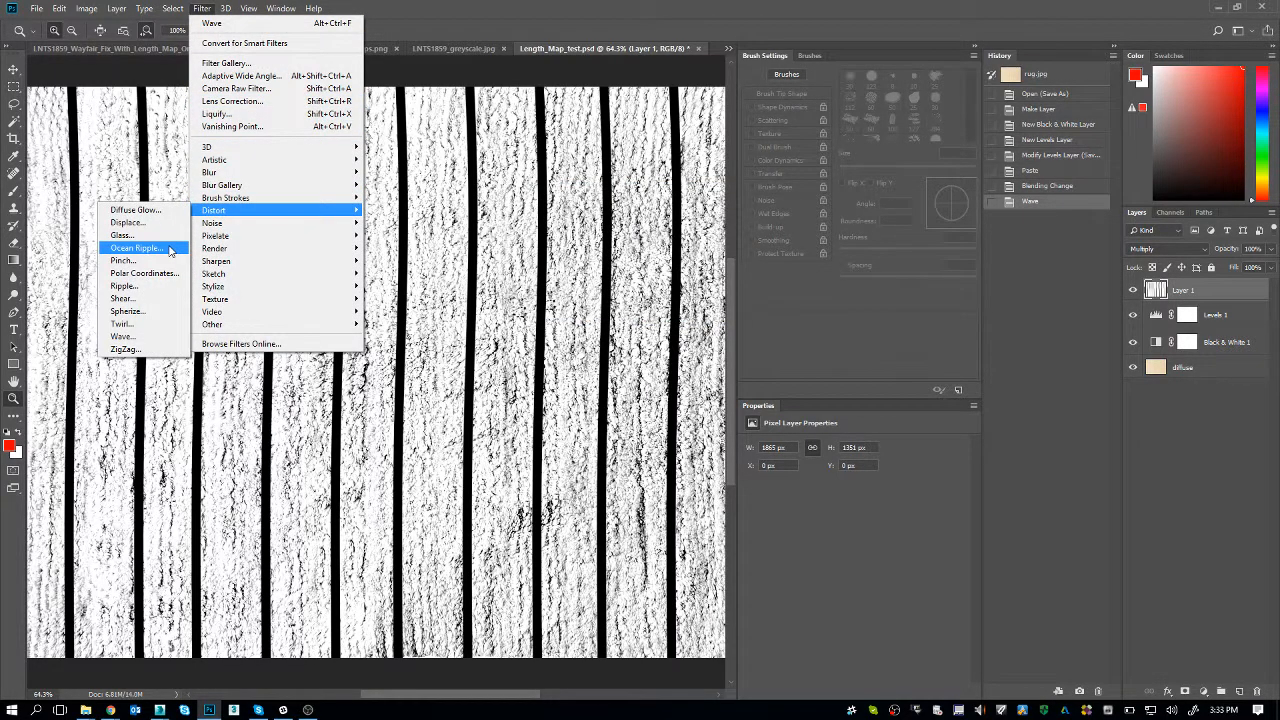
pyautogui.click(151, 287)
pyautogui.click(616, 394)
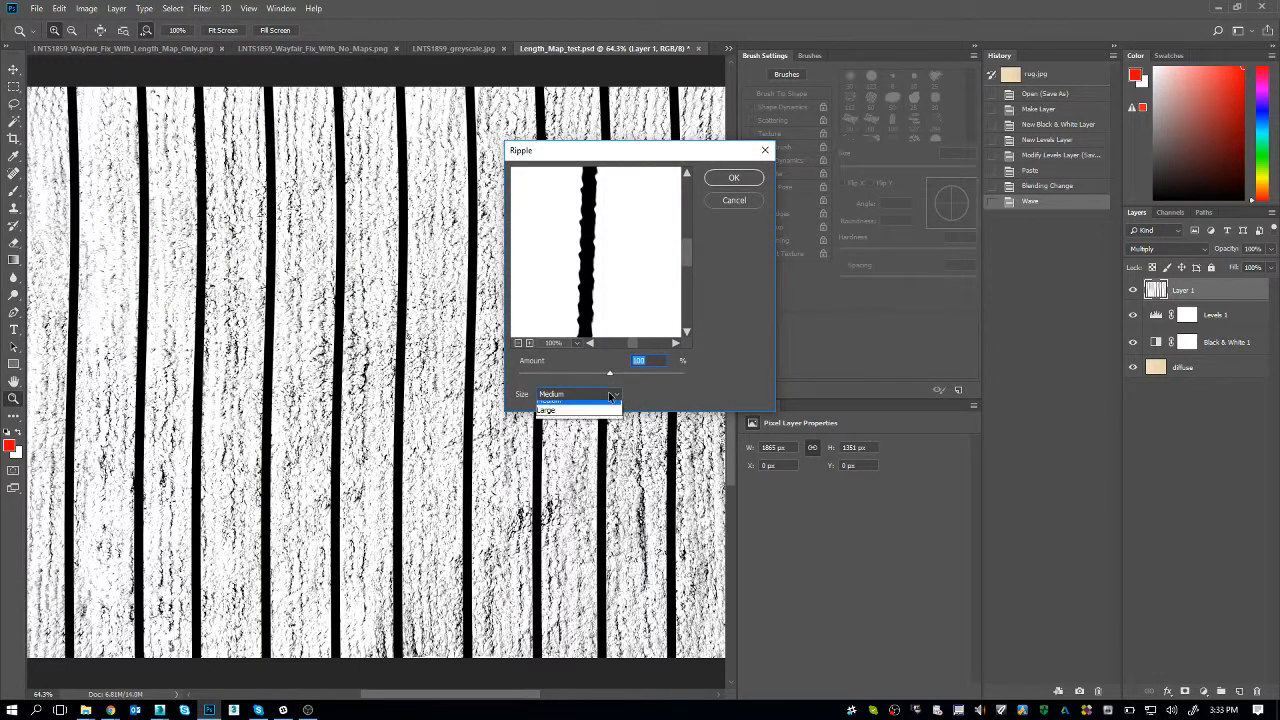
pyautogui.click(588, 430)
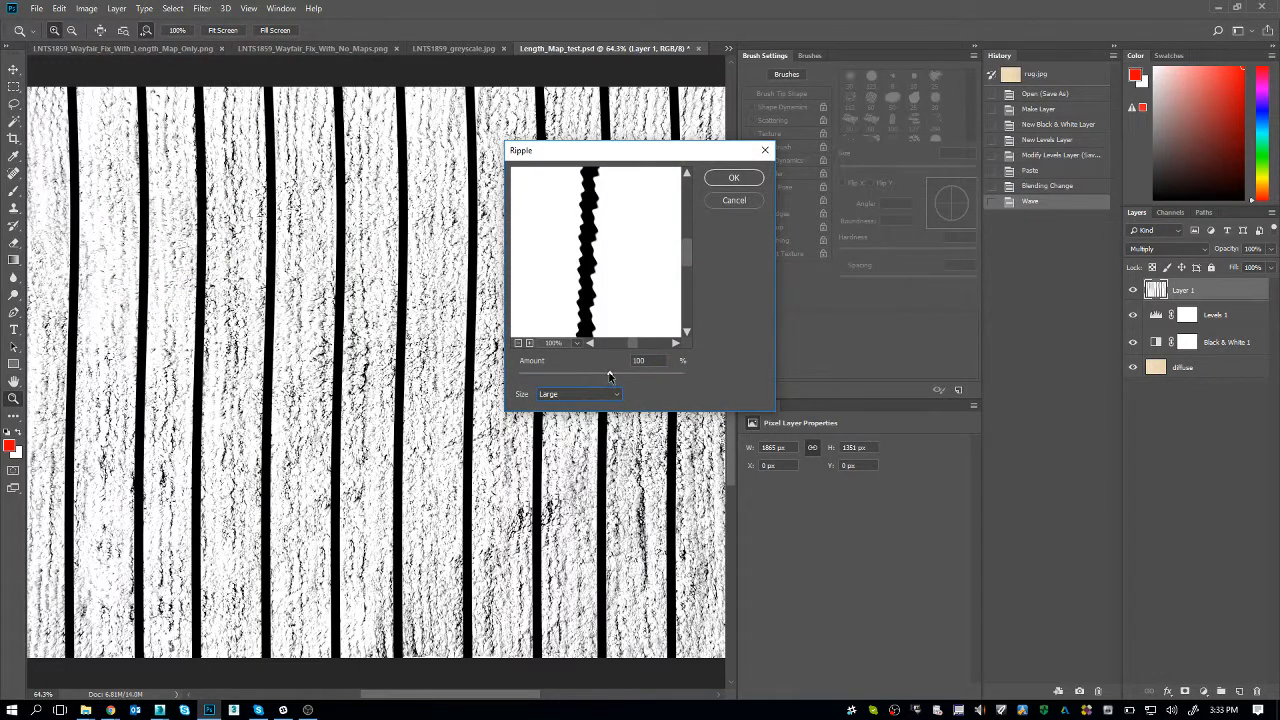
pyautogui.moveTo(609, 376); pyautogui.dragTo(600, 372)
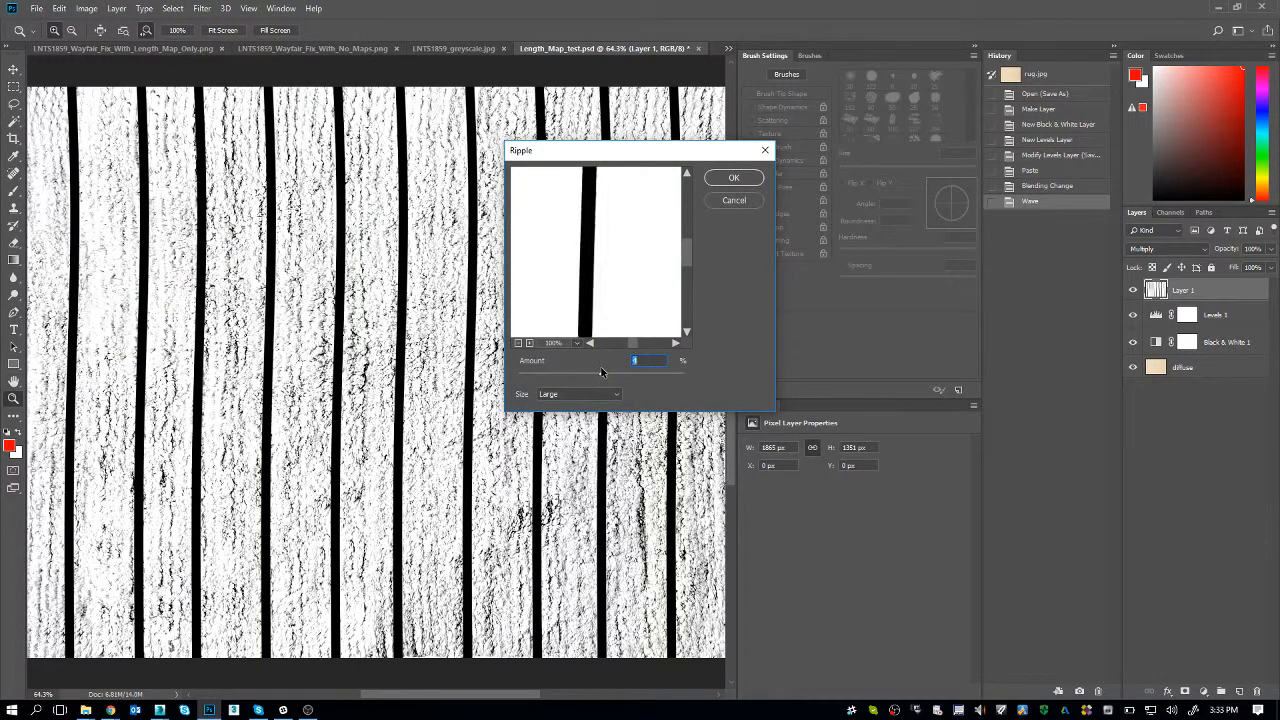
pyautogui.click(740, 178)
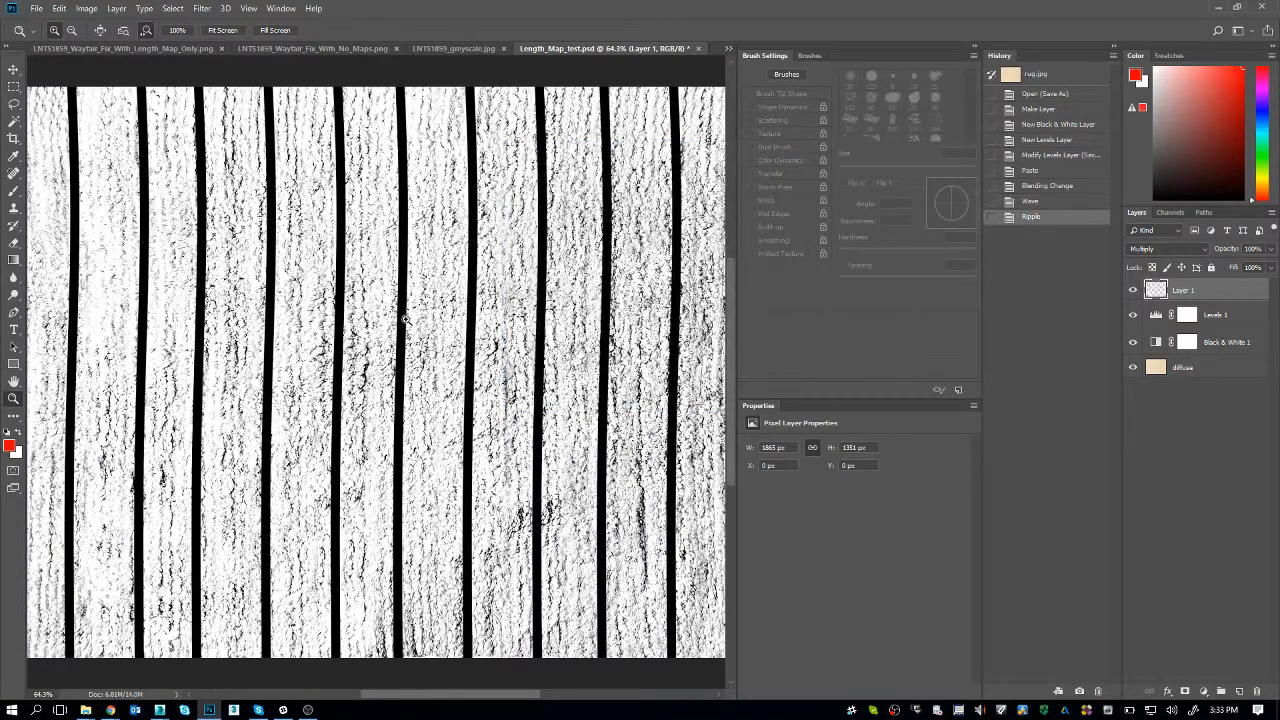
# - Inspect the rippled stripe edges up close and compare the length map with and without the mask layer and against the rug in 3ds Max
pyautogui.moveTo(289, 323); pyautogui.dragTo(627, 290)
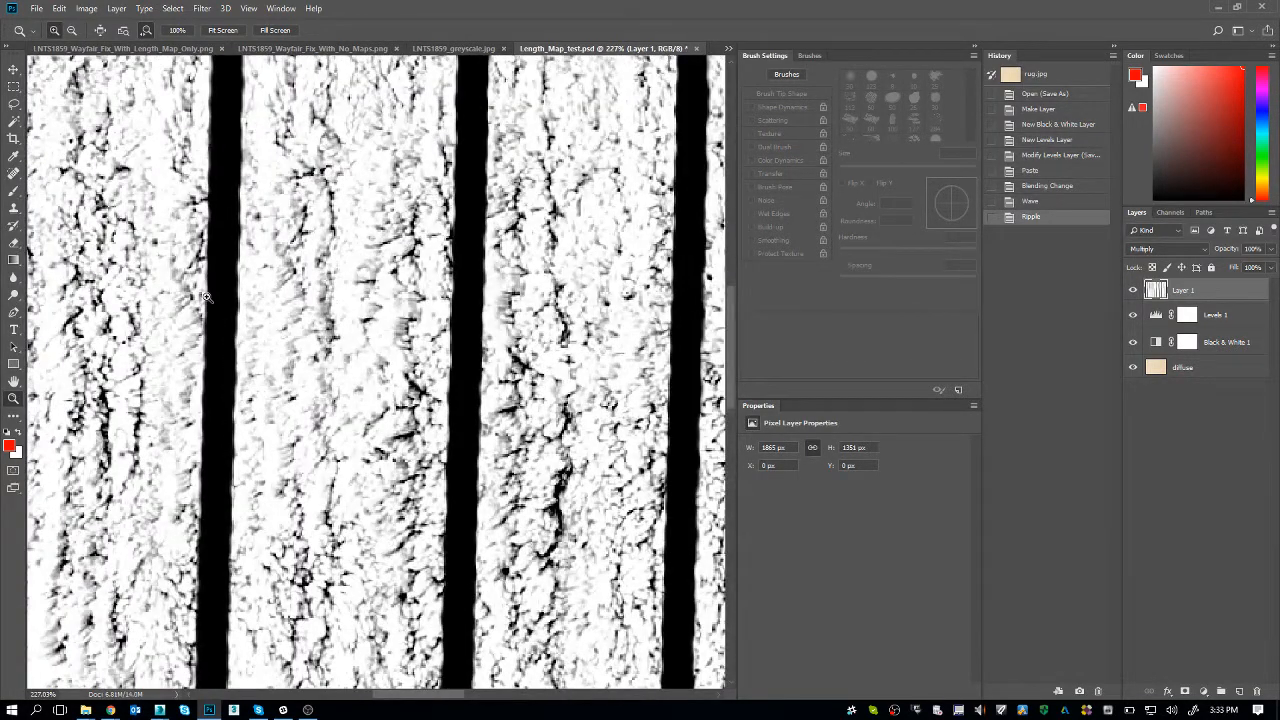
pyautogui.hotkey('ctrl', '0')
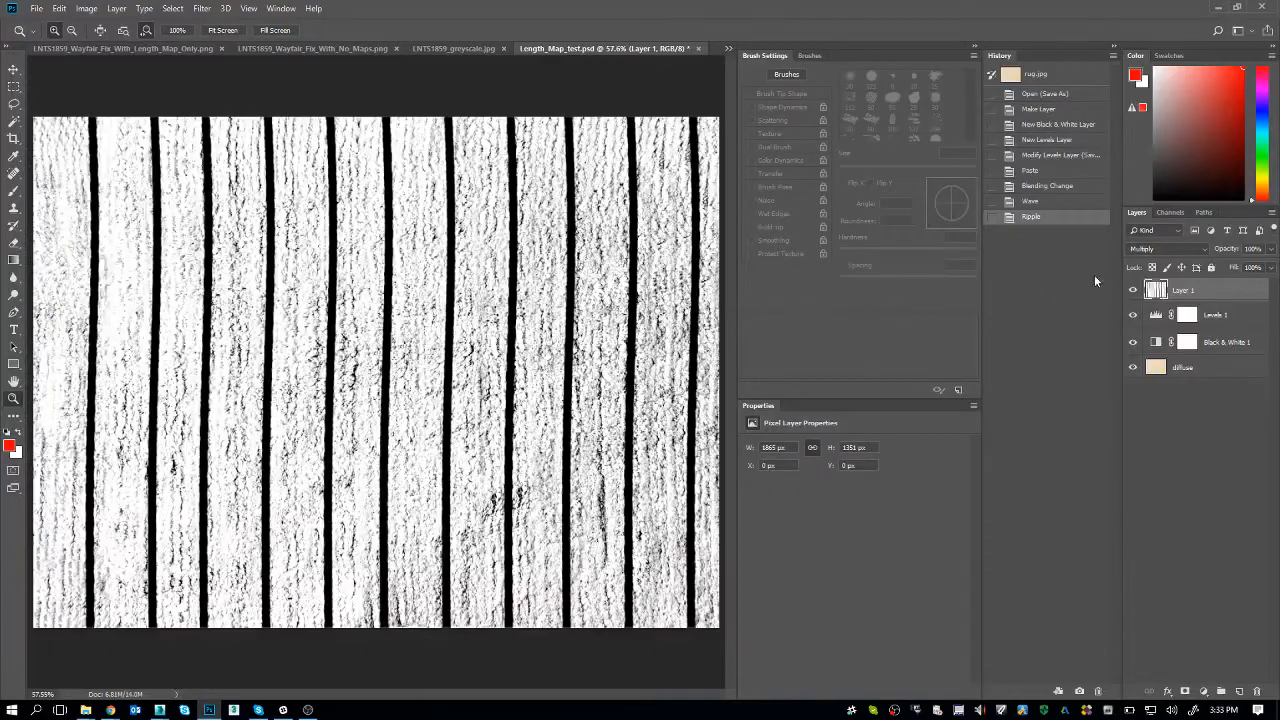
pyautogui.click(1133, 290)
pyautogui.hotkey('alt', 'Tab')
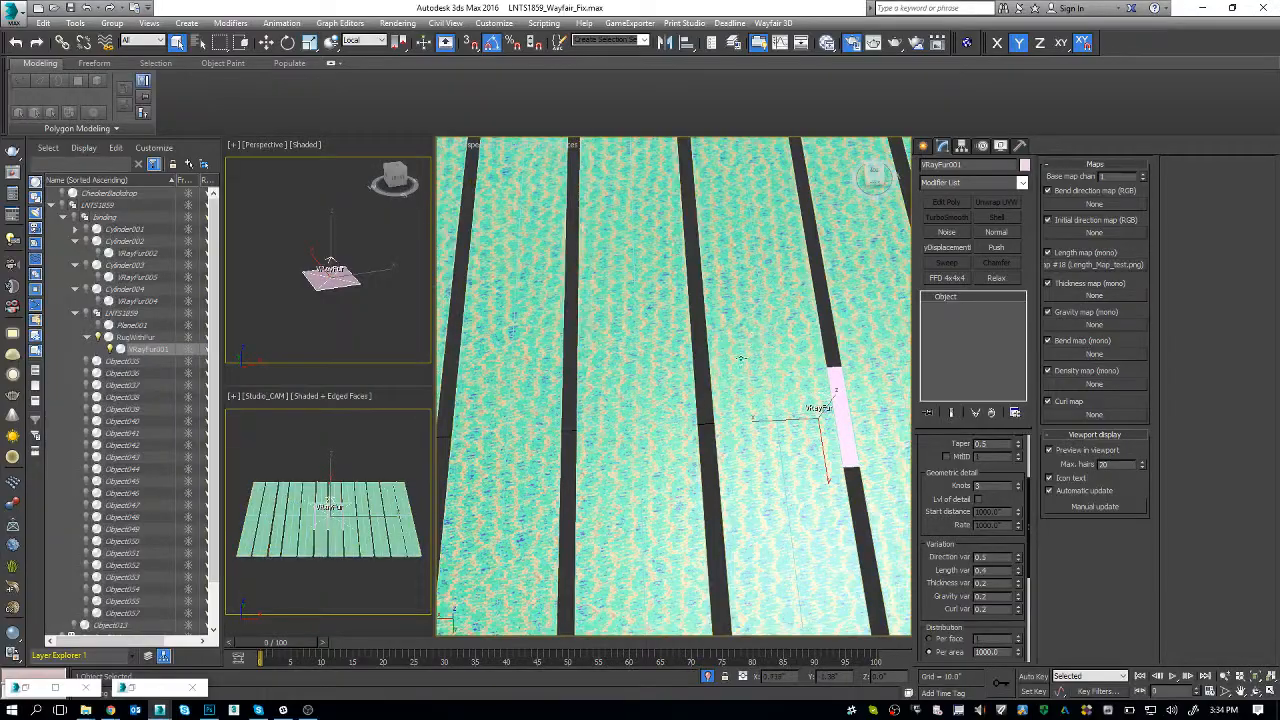
pyautogui.hotkey('alt', 'Tab')
pyautogui.click(1133, 290)
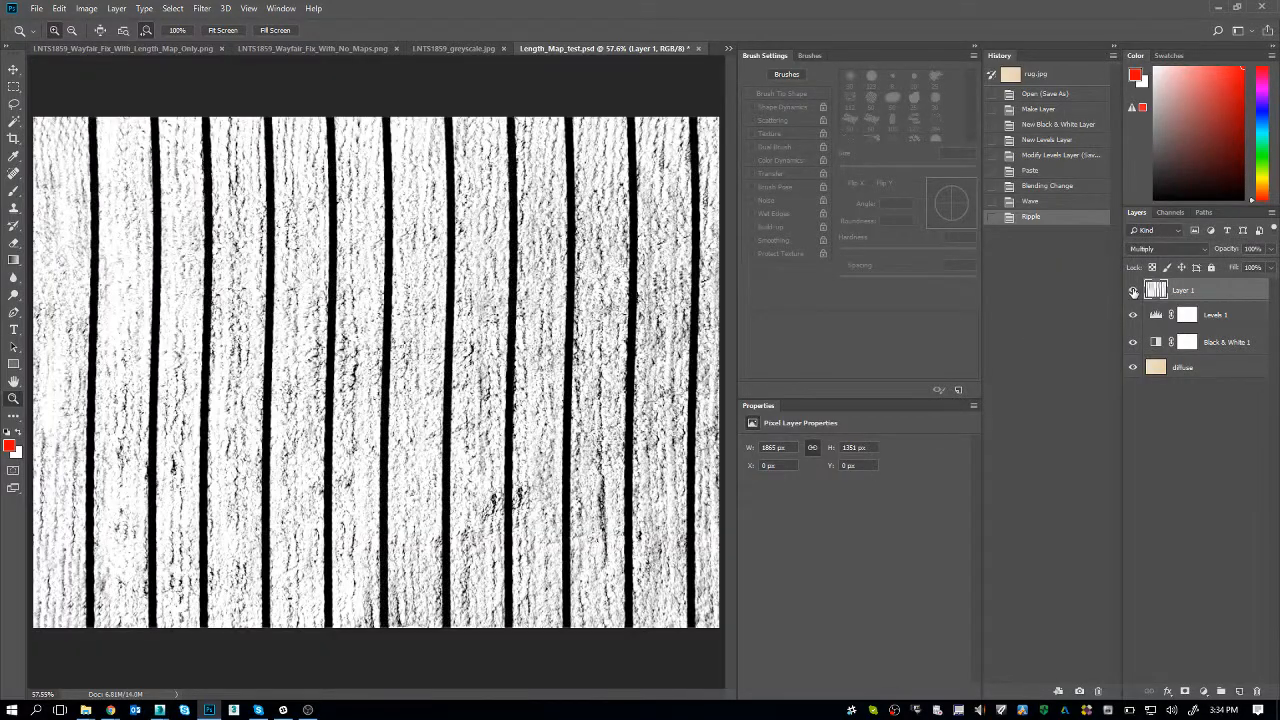
pyautogui.click(1133, 290)
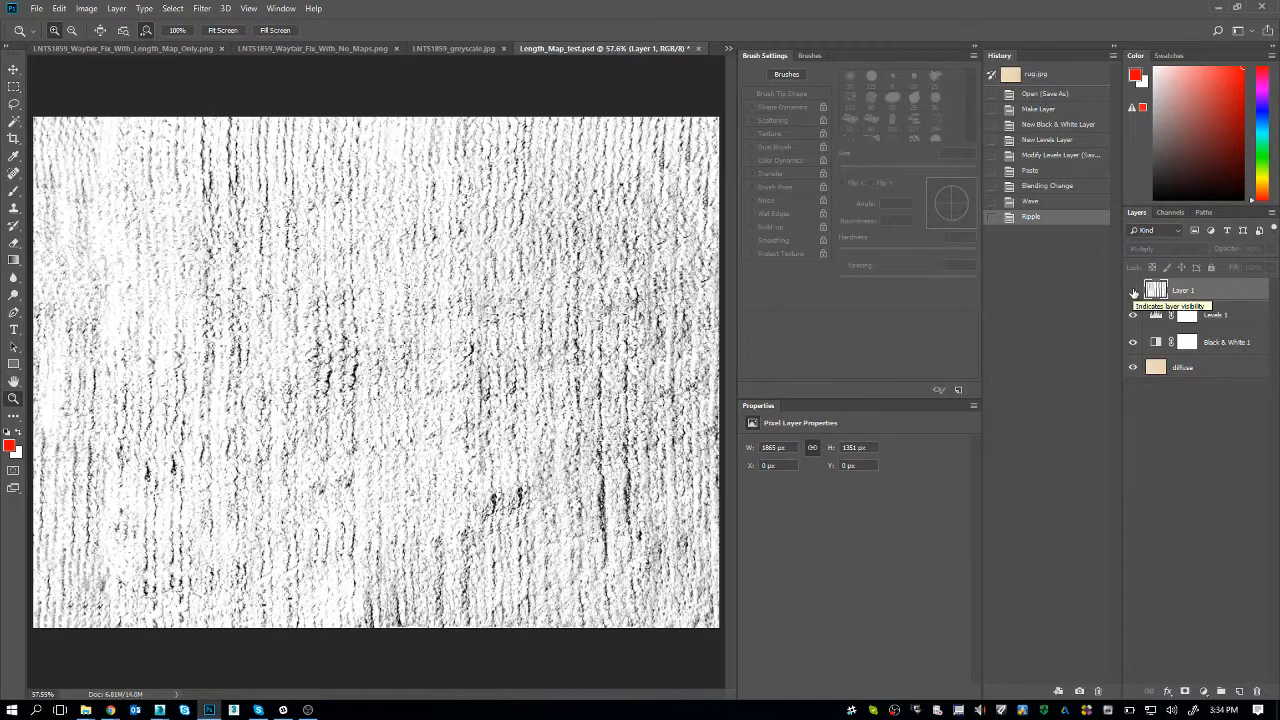
pyautogui.click(1133, 290)
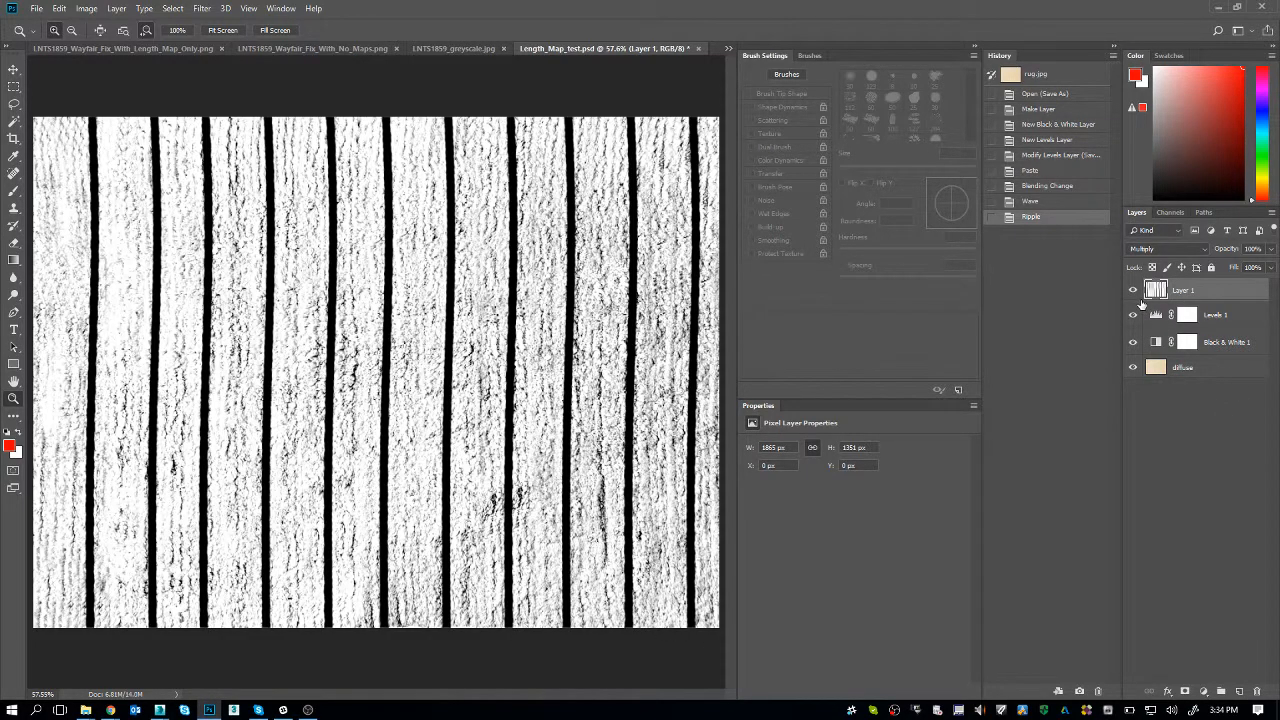
pyautogui.moveTo(519, 304); pyautogui.dragTo(542, 348)
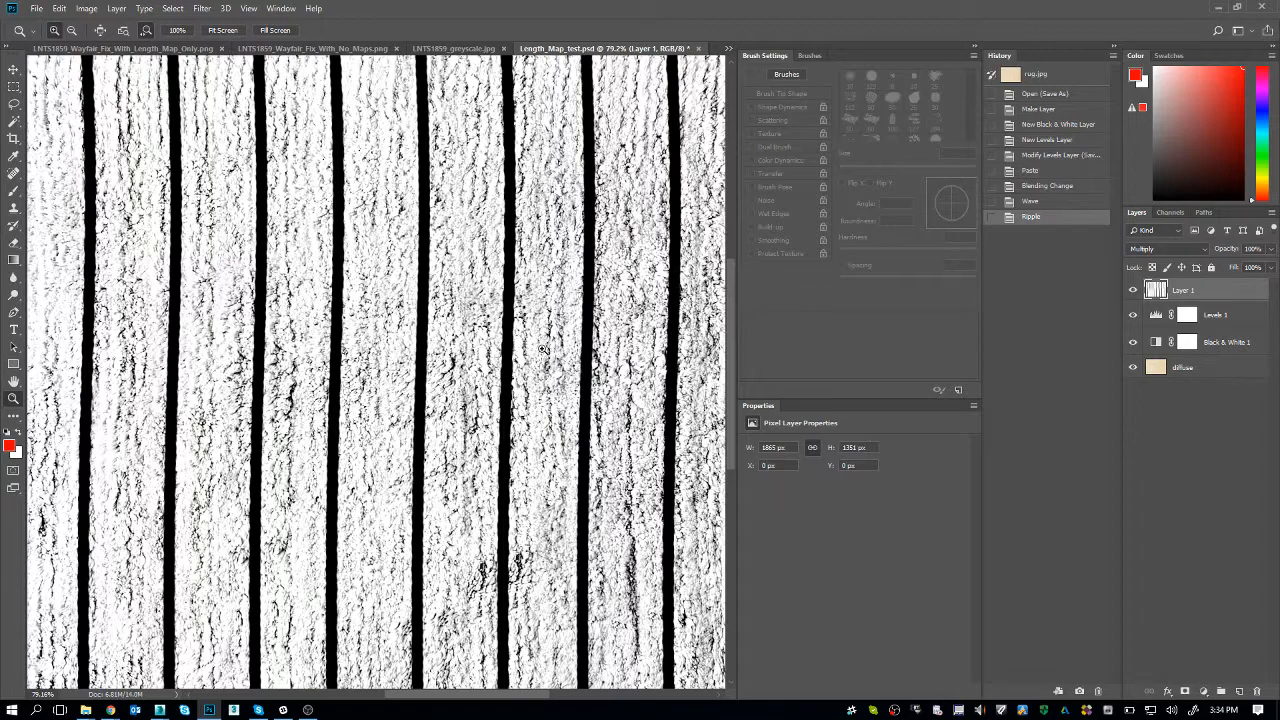
pyautogui.click(1131, 289)
# - Switch to 3ds Max, exit isolation to bring back the hidden rug parts, and hide VRayFur004
pyautogui.hotkey('alt', 'Tab')
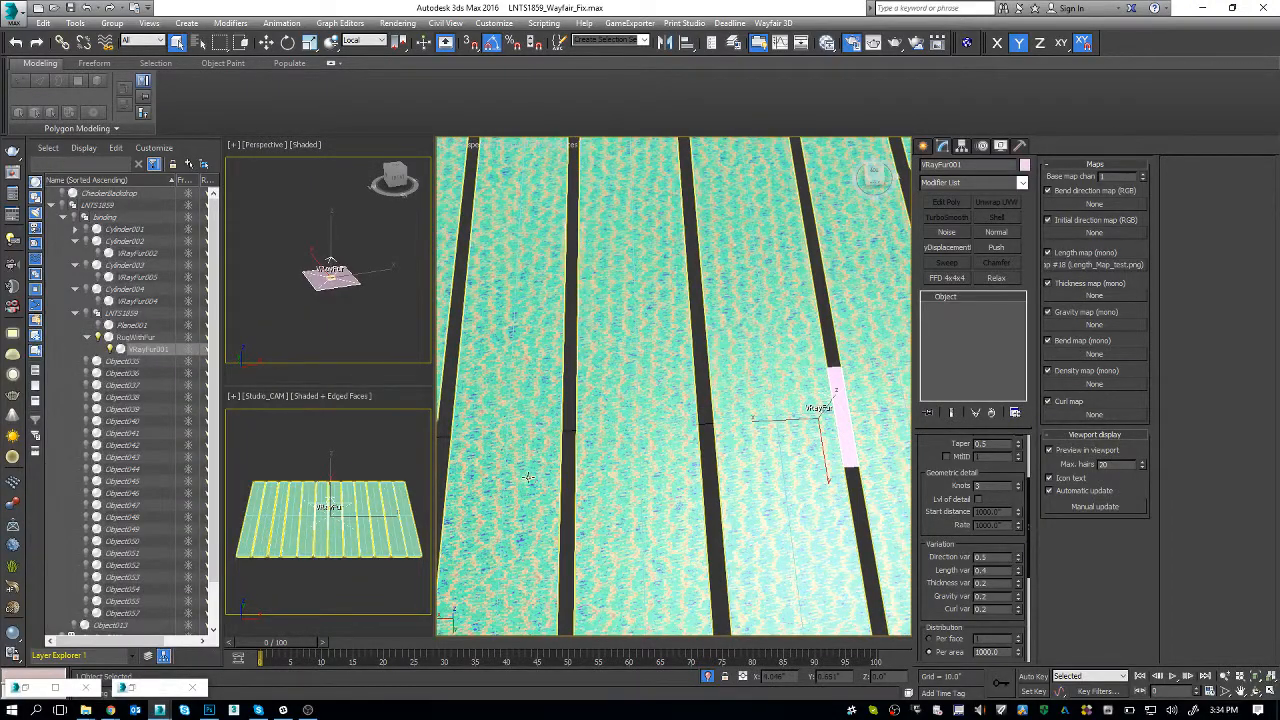
pyautogui.click(75, 229)
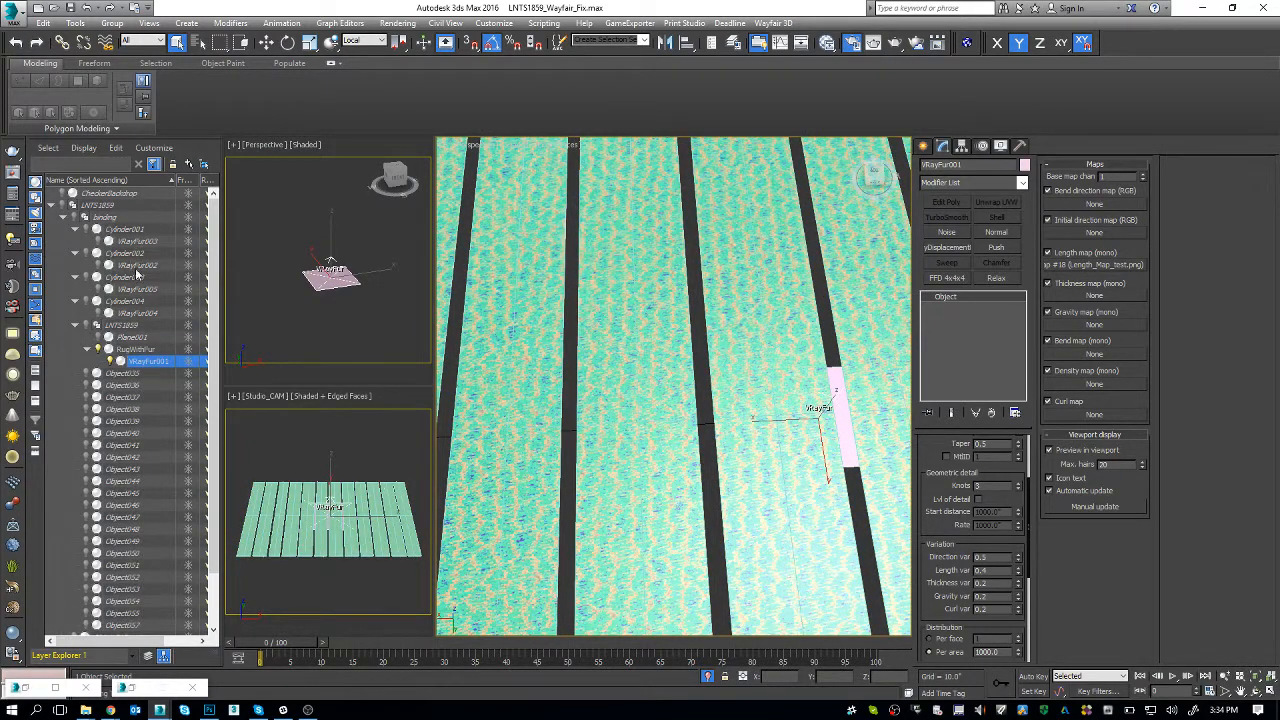
pyautogui.middleClick(285, 538)
pyautogui.hotkey('alt', 'q')
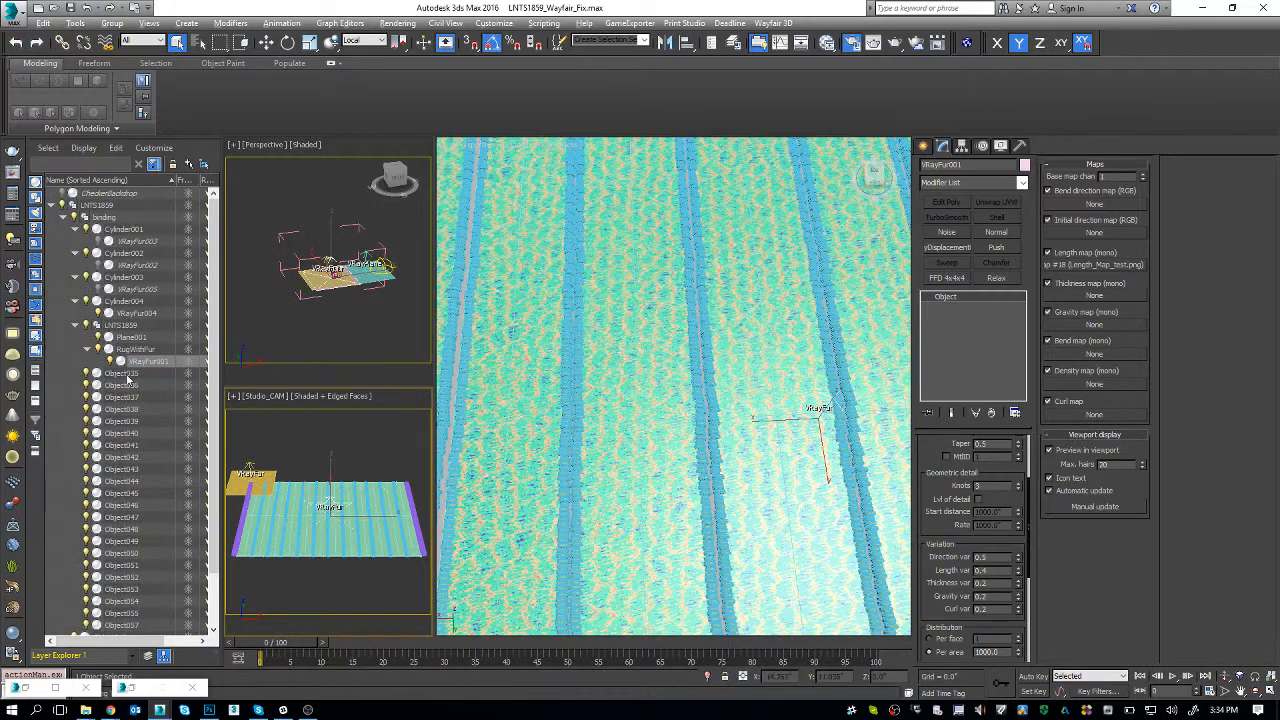
pyautogui.click(98, 314)
# - Clear the object selection and render the rug fur test with V-Ray
pyautogui.click(312, 540)
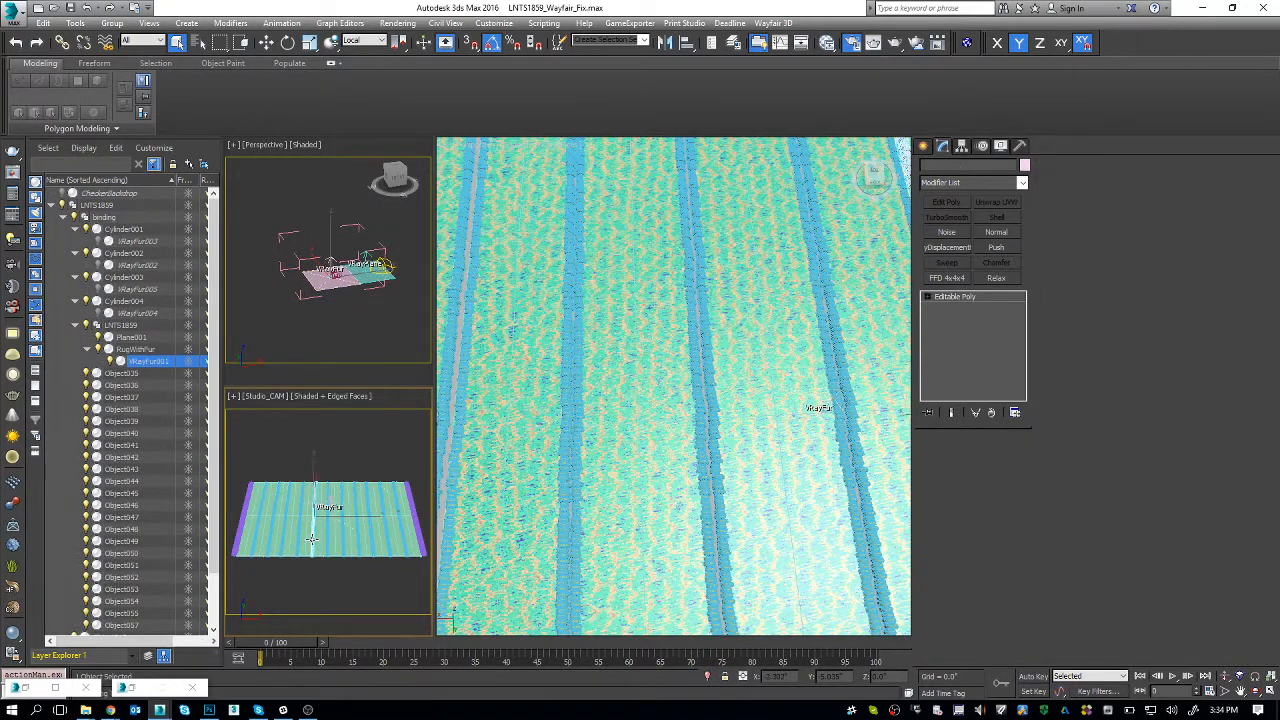
pyautogui.click(342, 582)
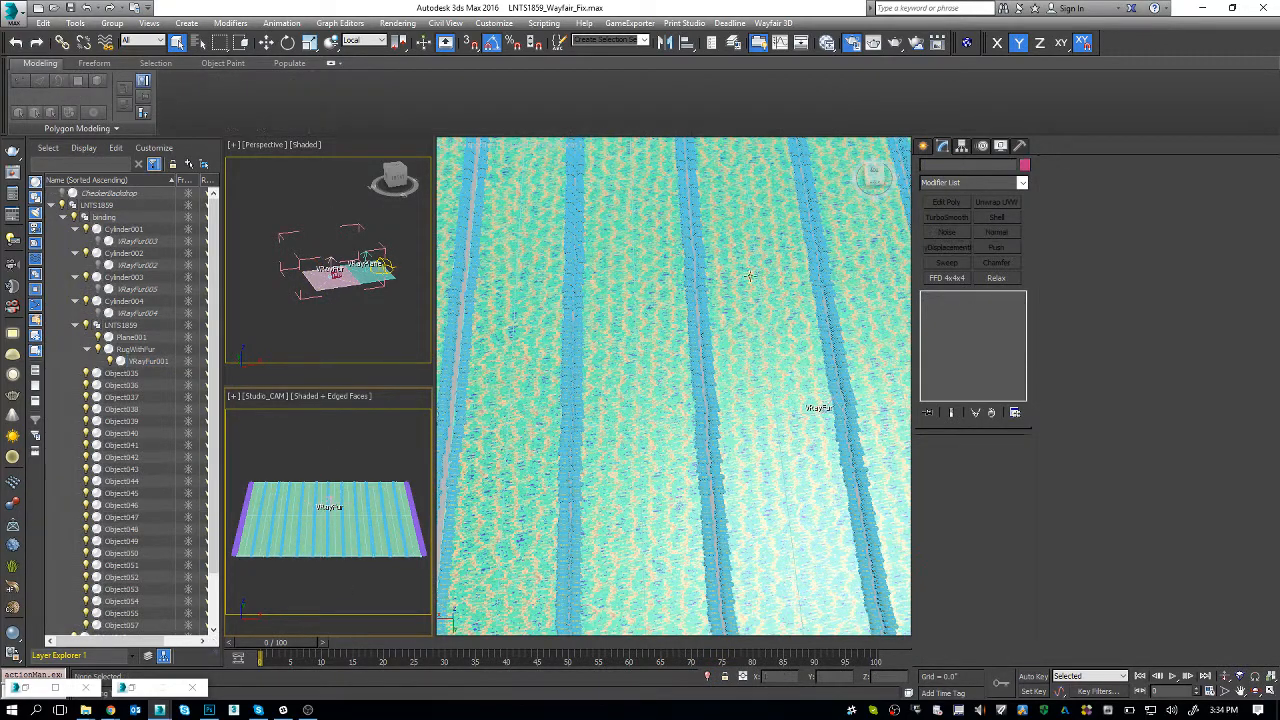
pyautogui.click(893, 45)
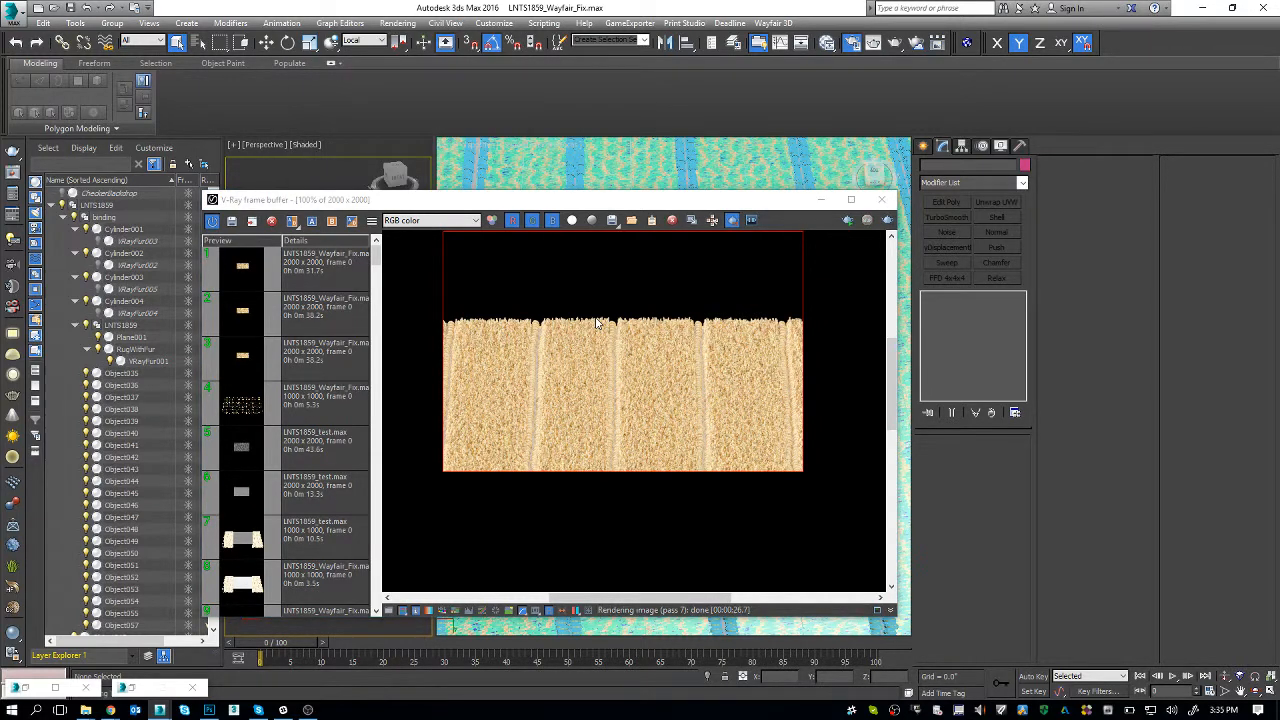
# - Compare the two newest renders in the V-Ray frame buffer history, checking the fur along the strips and gaps
pyautogui.click(246, 316)
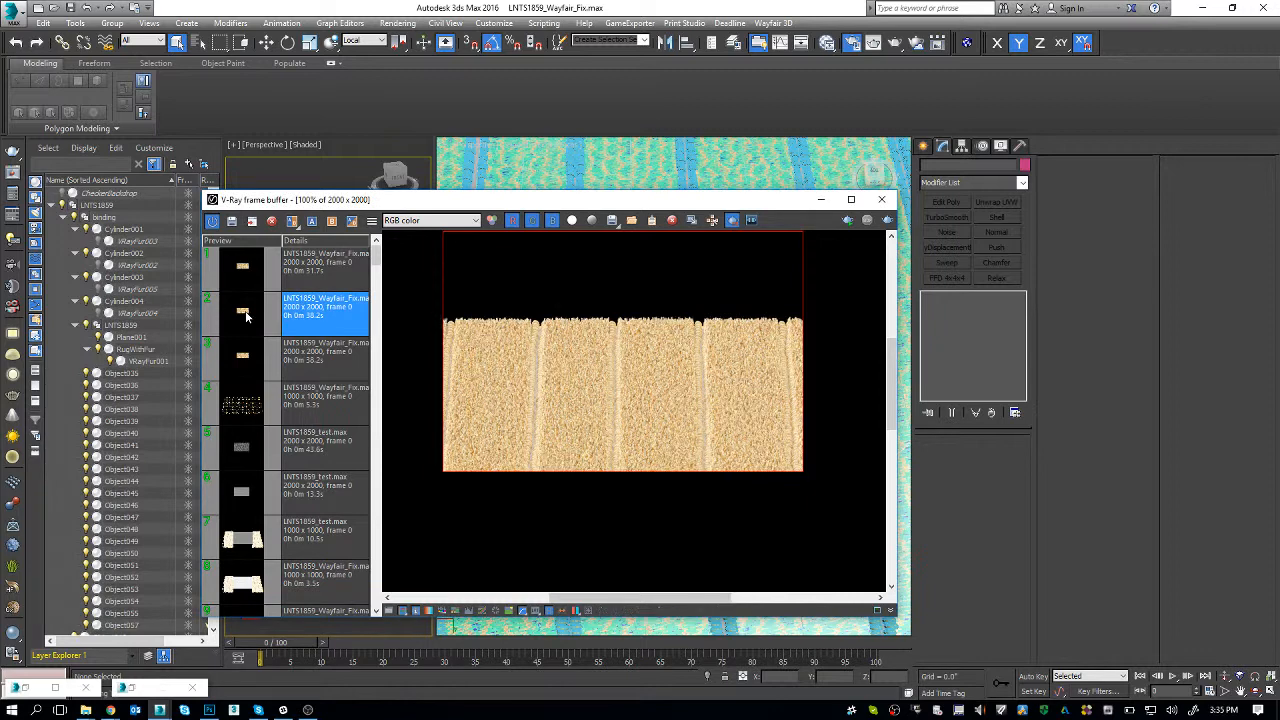
pyautogui.click(240, 271)
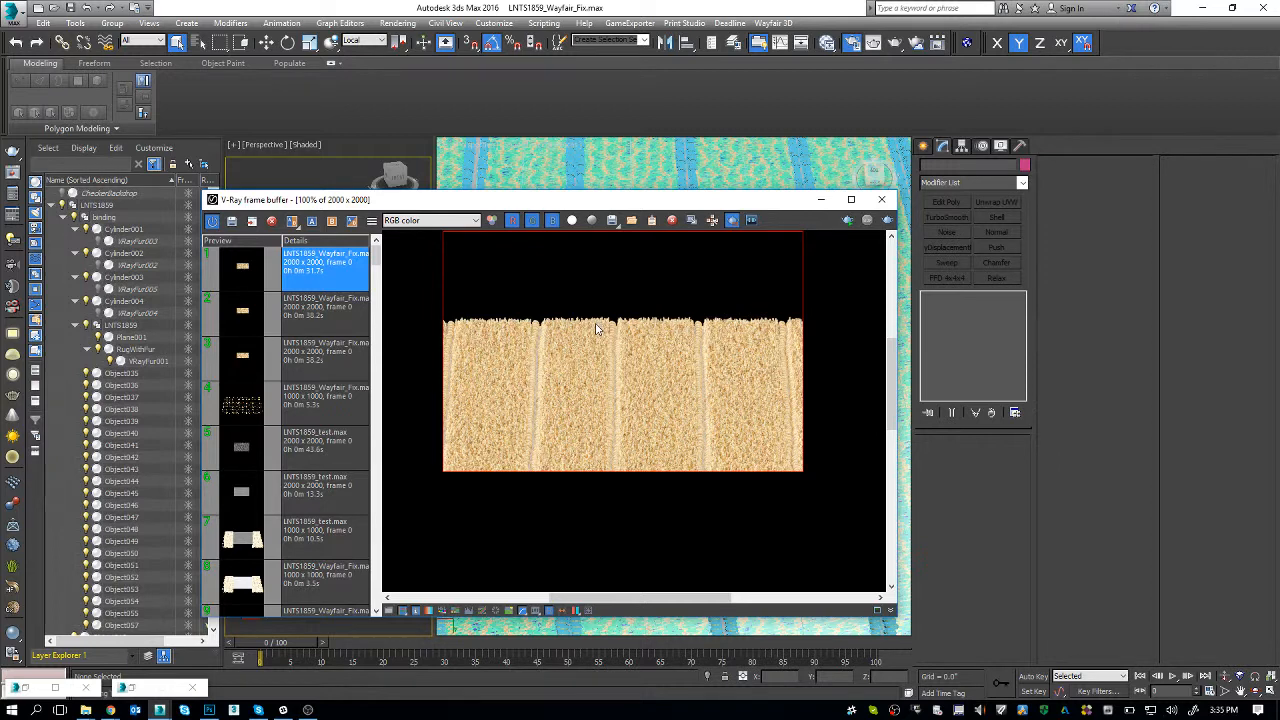
pyautogui.doubleClick(250, 320)
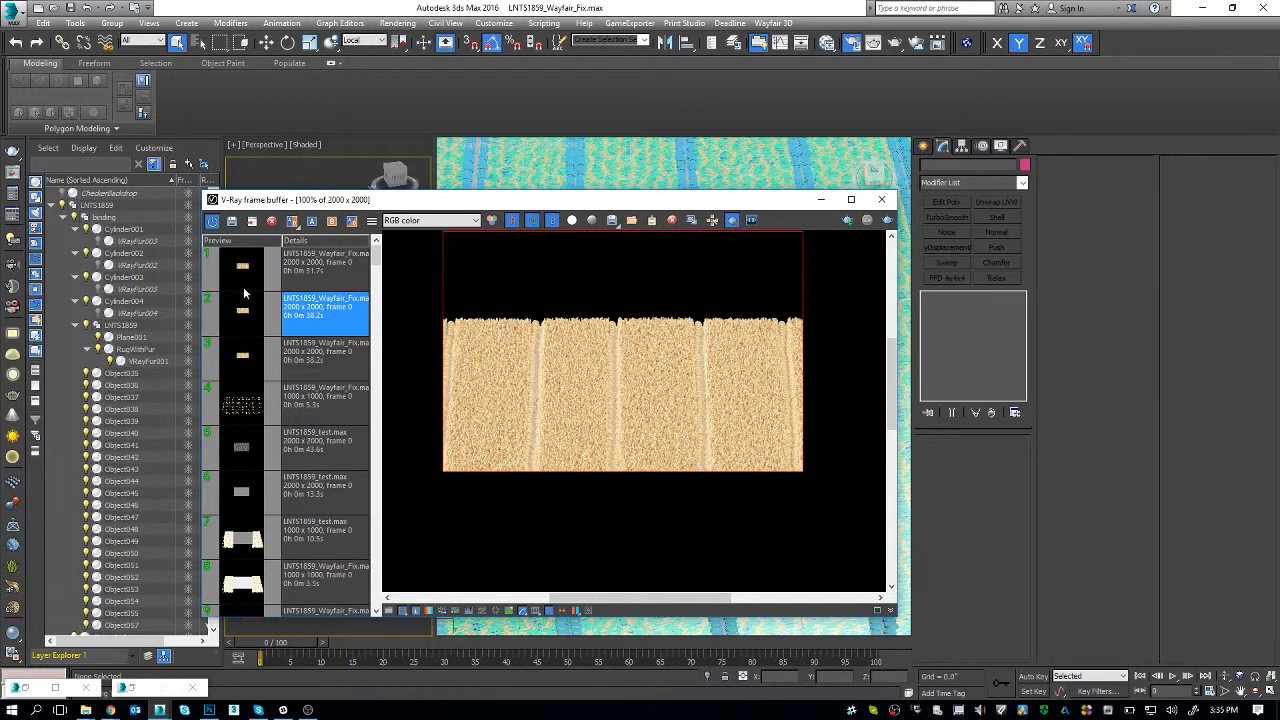
pyautogui.doubleClick(243, 268)
pyautogui.doubleClick(243, 304)
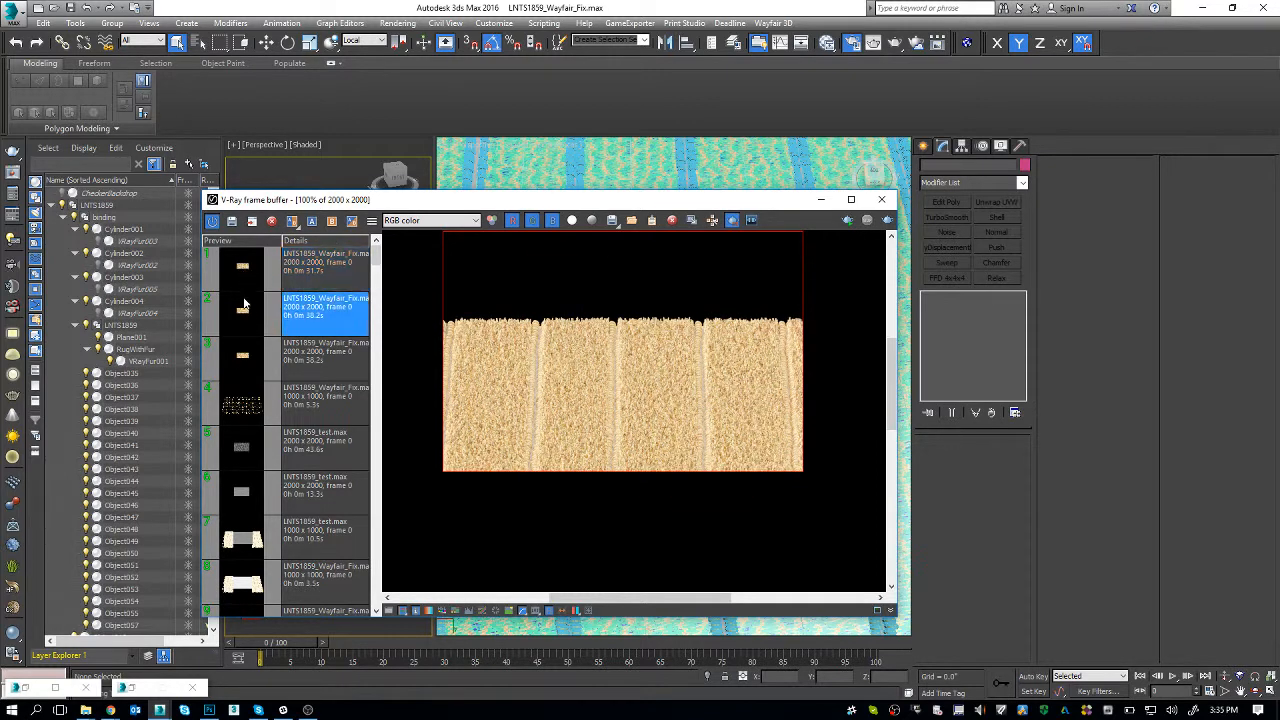
pyautogui.doubleClick(246, 278)
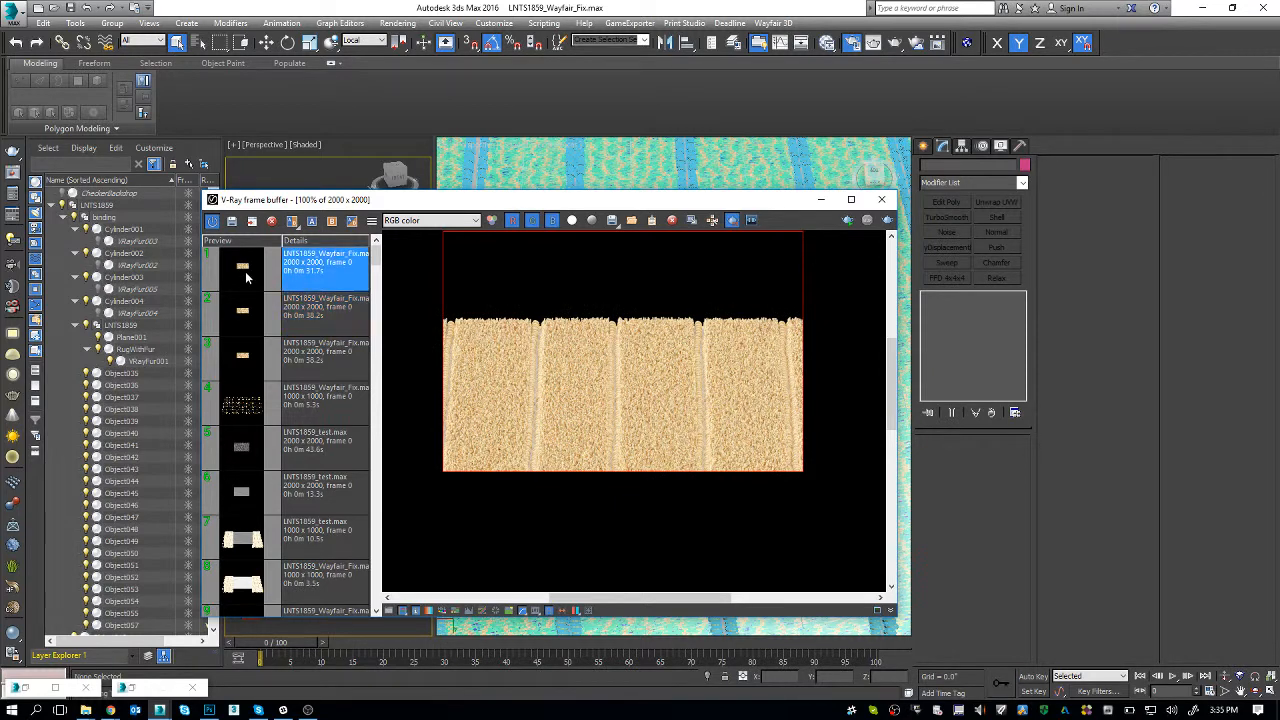
# - Switch repeatedly between the first and second saved renders at 200% and 100% zoom, examining the fur along the strip edges and gaps
pyautogui.doubleClick(249, 312)
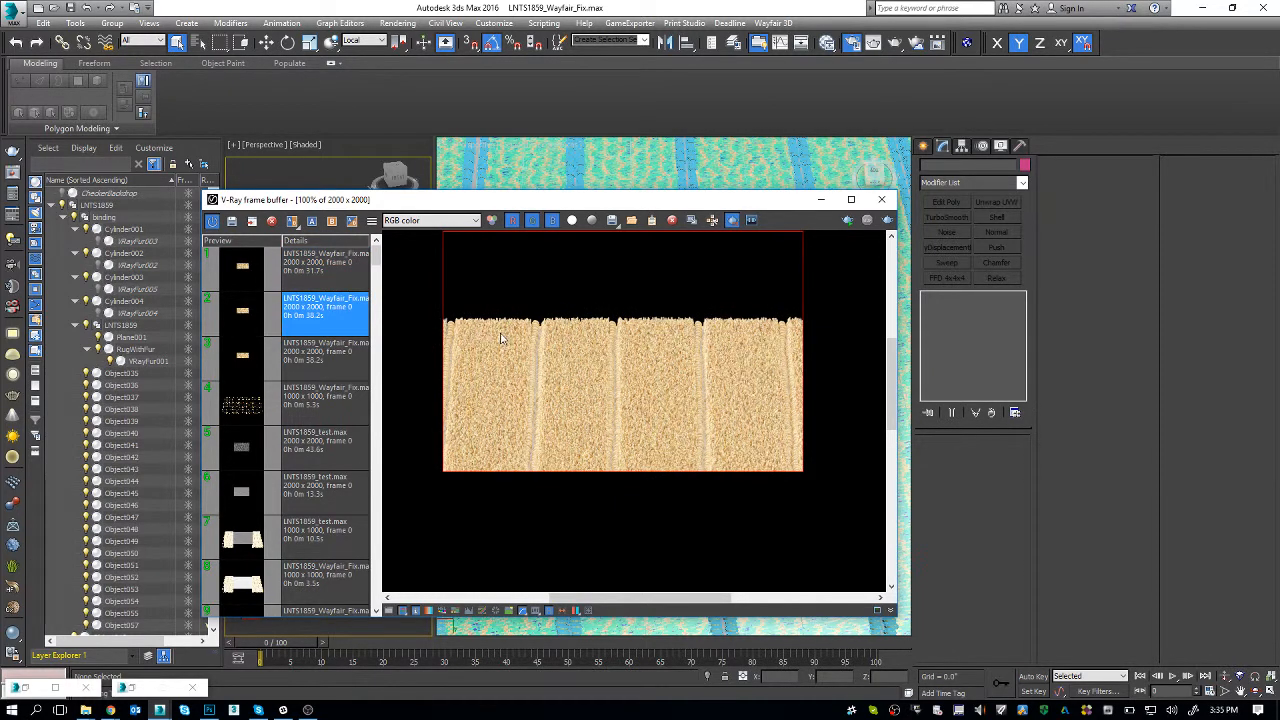
pyautogui.scroll(1, 508, 340)
pyautogui.doubleClick(240, 273)
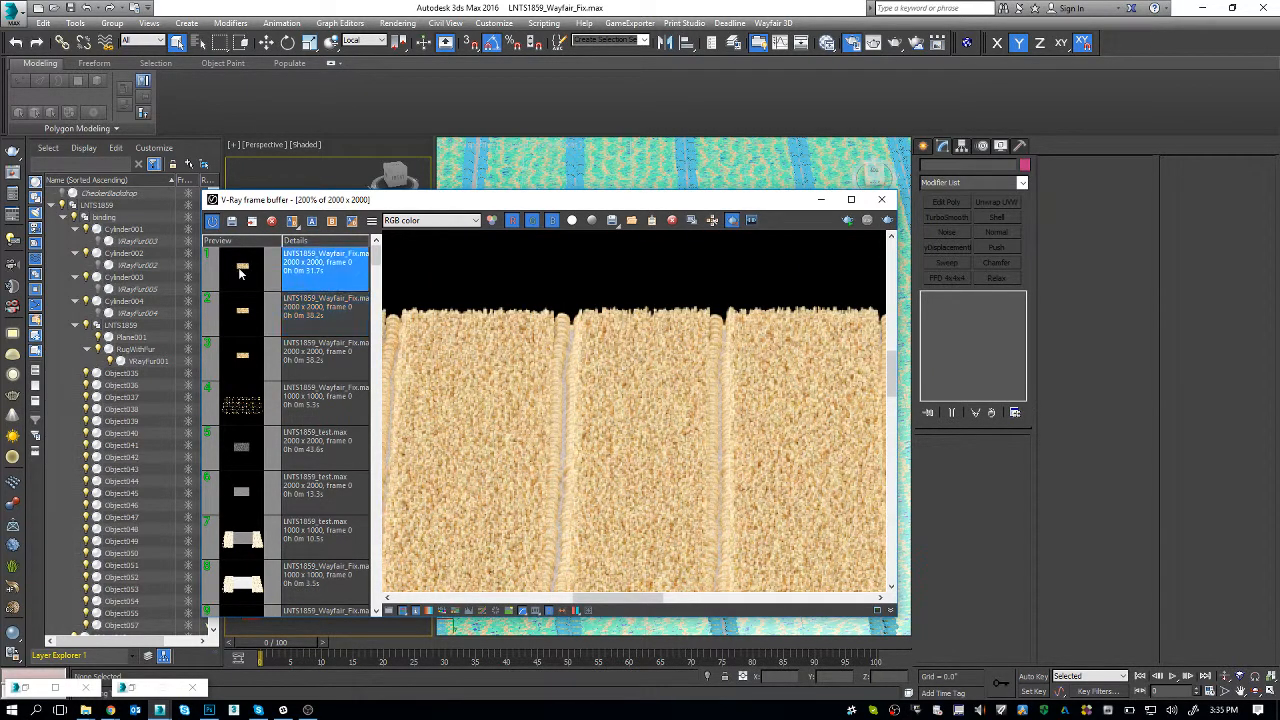
pyautogui.doubleClick(250, 313)
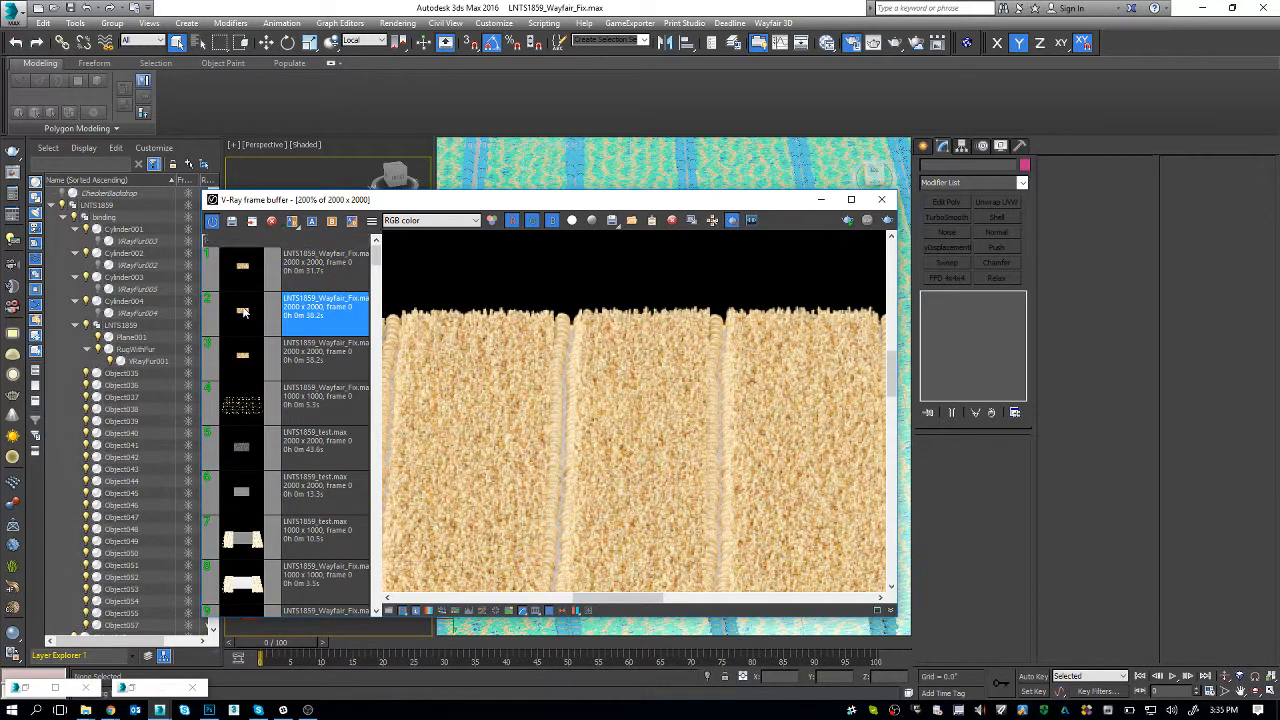
pyautogui.doubleClick(240, 273)
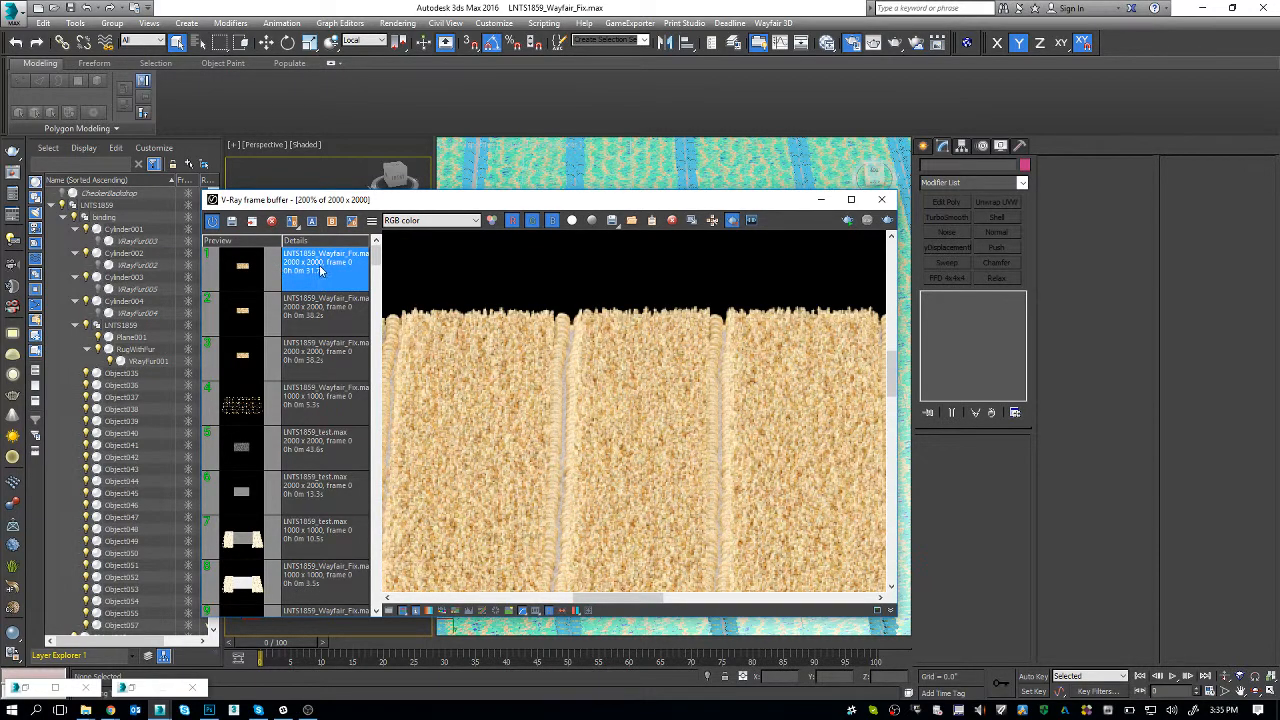
pyautogui.doubleClick(237, 311)
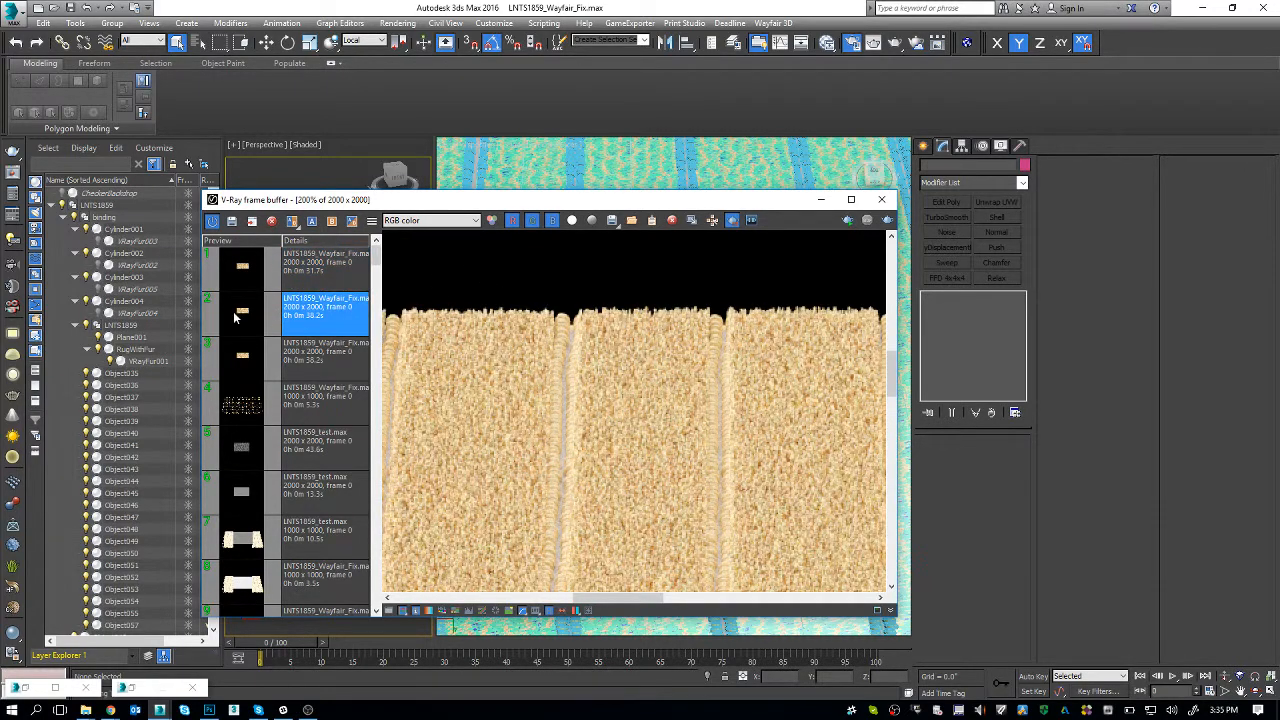
pyautogui.click(249, 278)
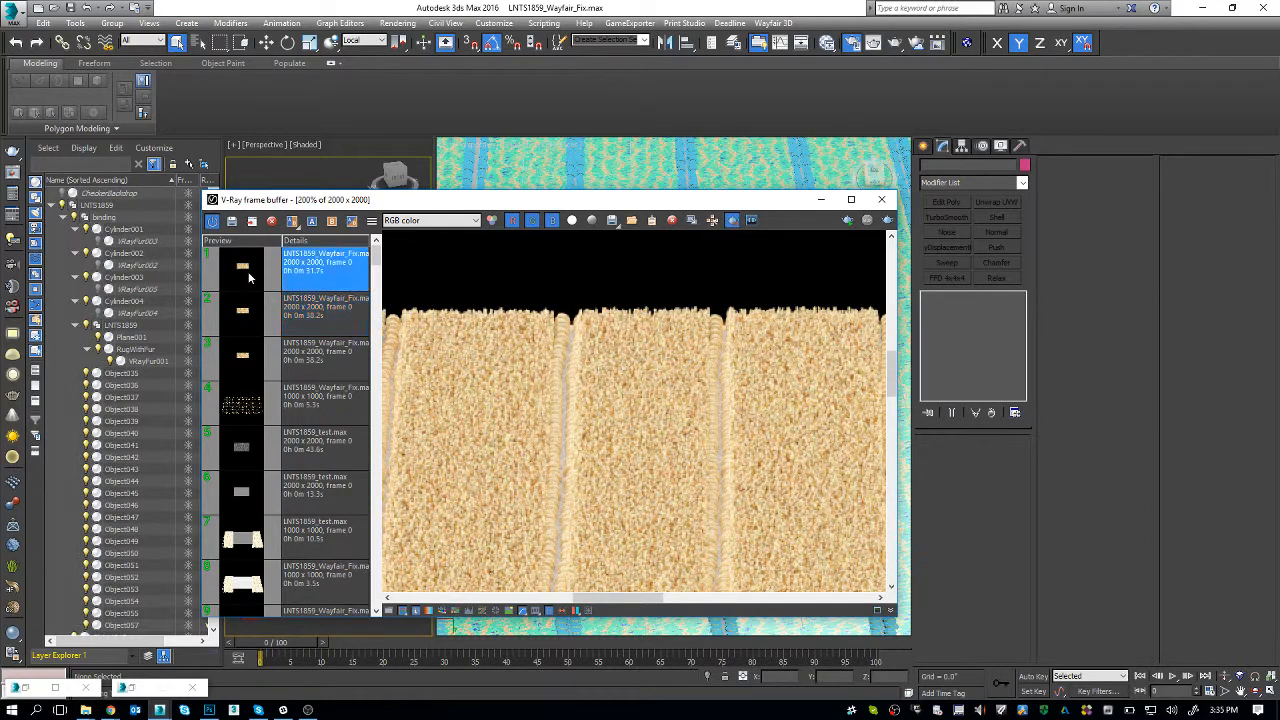
pyautogui.doubleClick(248, 277)
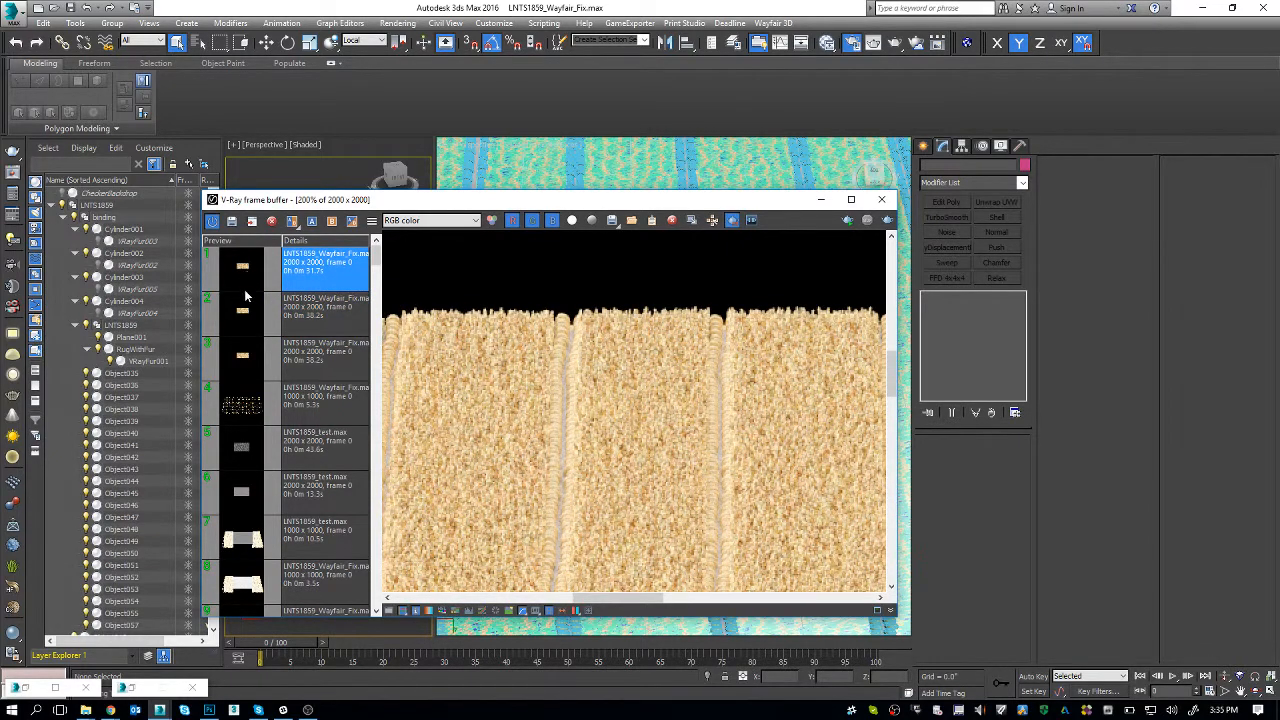
pyautogui.doubleClick(244, 315)
pyautogui.scroll(-1, 581, 418)
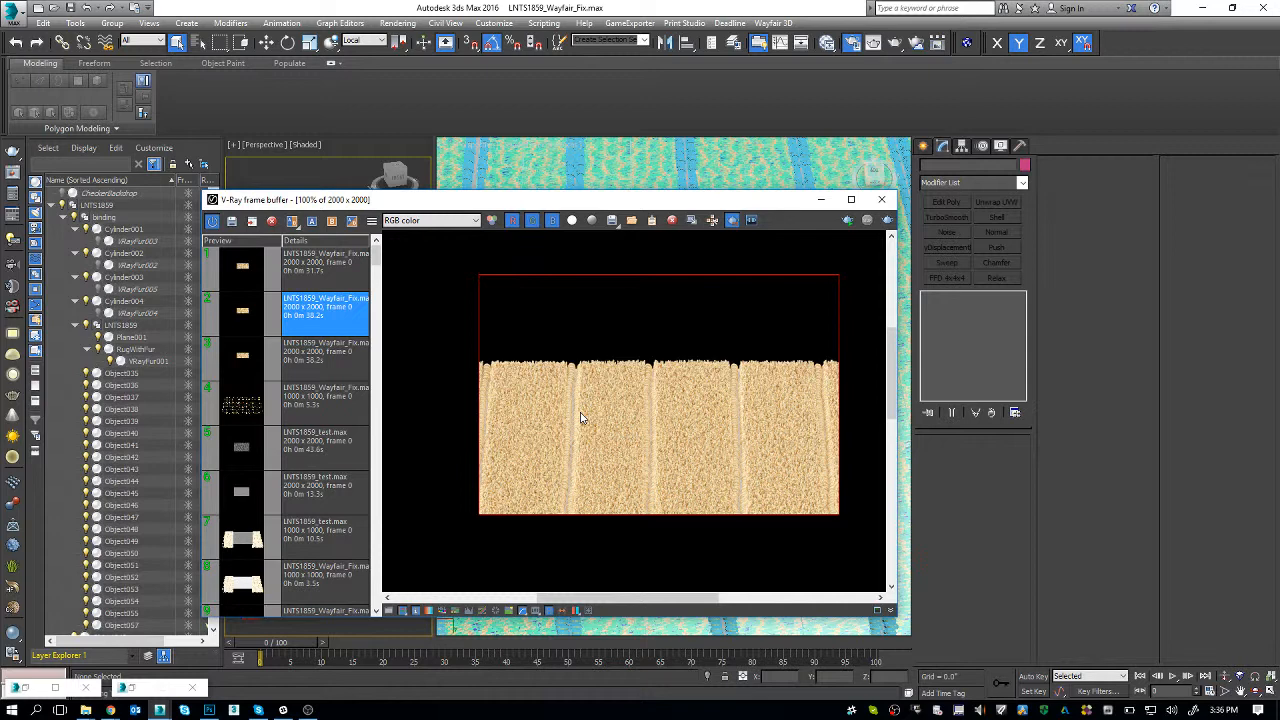
pyautogui.doubleClick(256, 268)
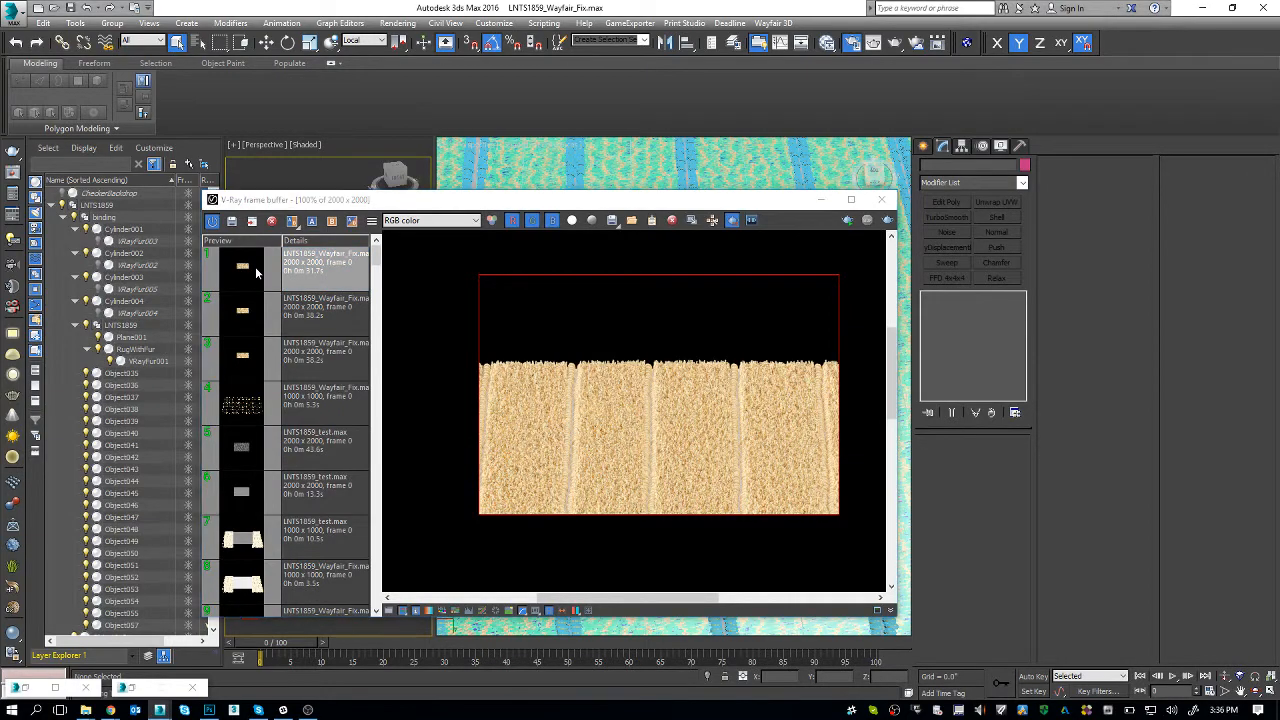
# - Switch to Photoshop, add a new layer above Levels 1 in the length map, and ready the Brush with default black and white colours
pyautogui.hotkey('alt', 'Tab')
pyautogui.hotkey('alt', 'Tab')
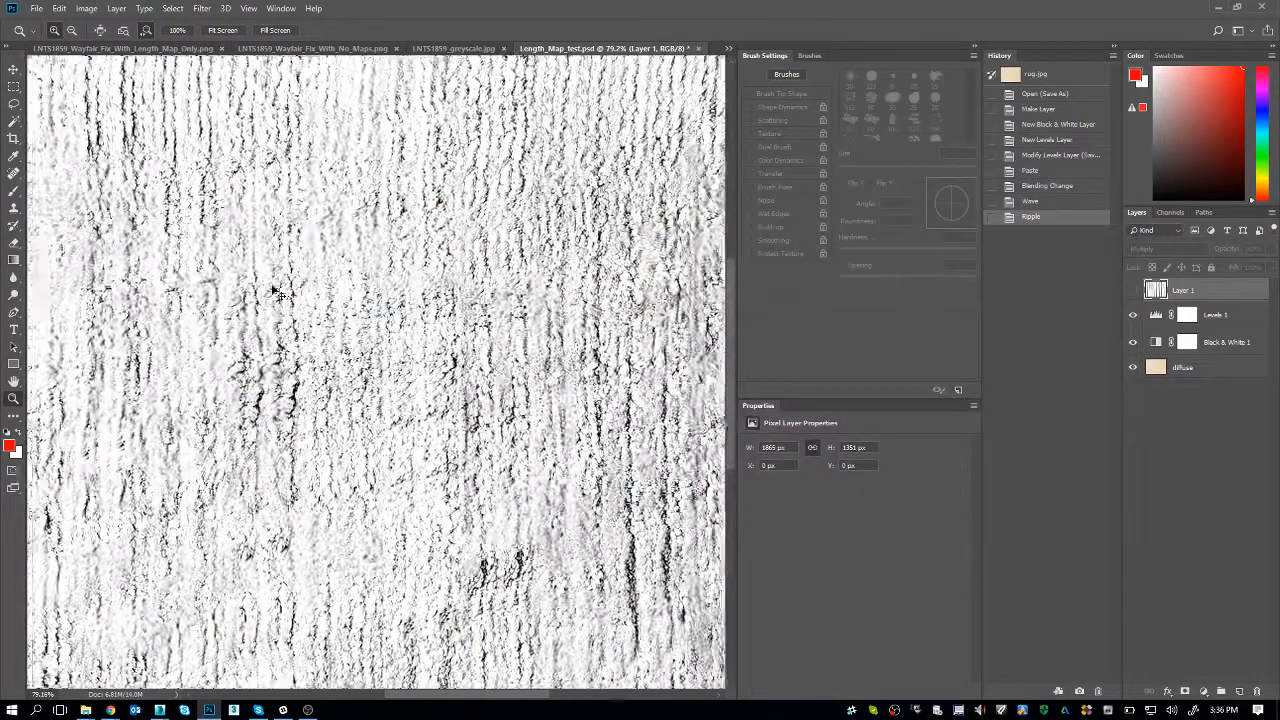
pyautogui.hotkey('ctrl', '0')
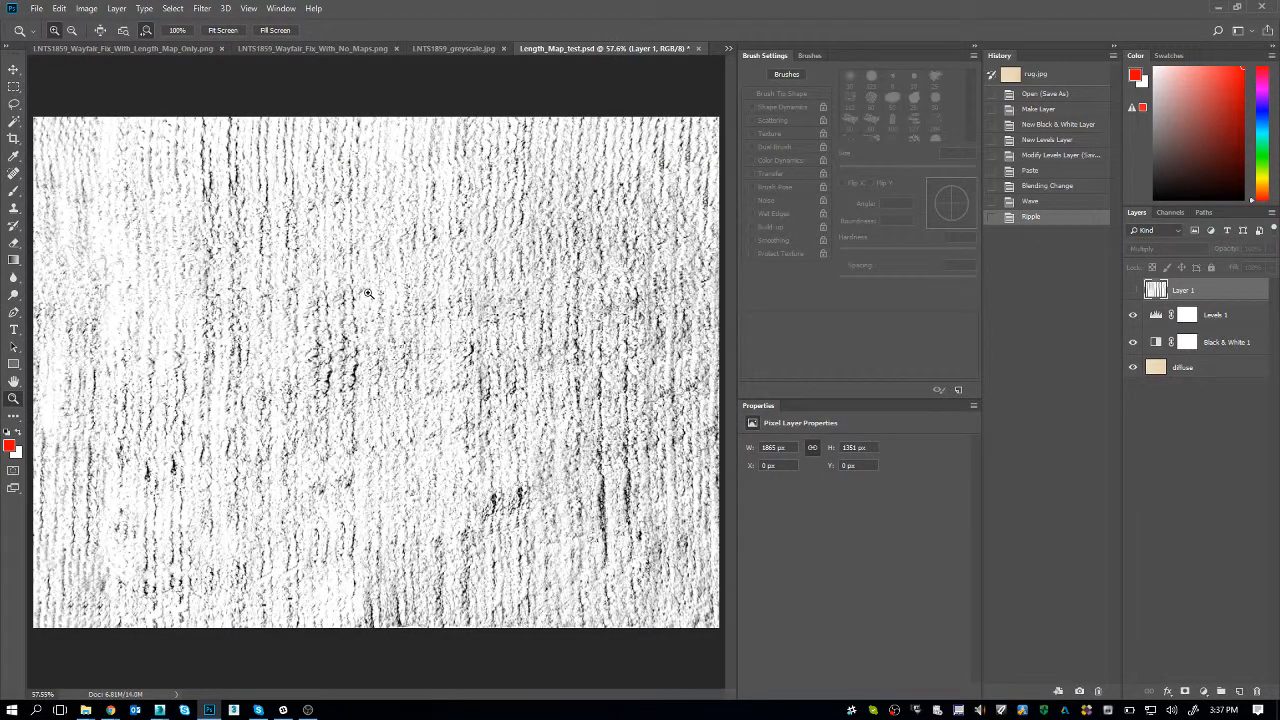
pyautogui.moveTo(346, 306)
pyautogui.mouseDown()
pyautogui.moveTo(372, 338)
pyautogui.moveTo(355, 298)
pyautogui.mouseUp()
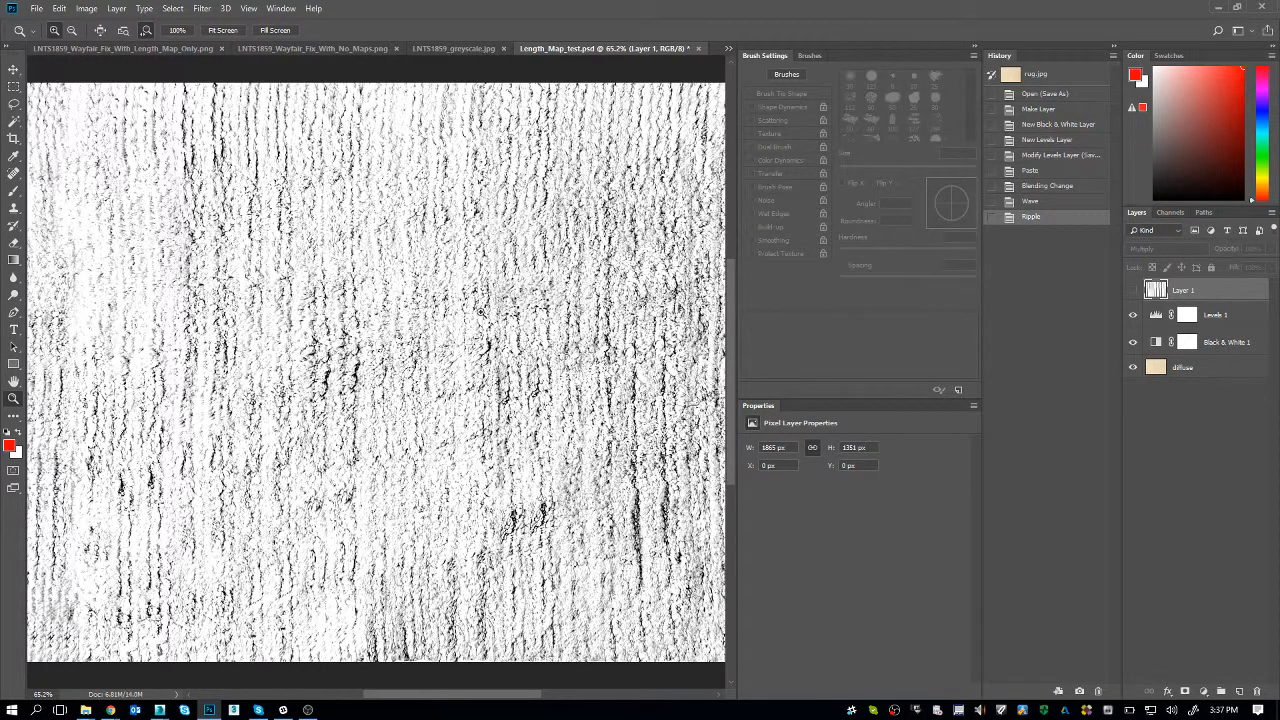
pyautogui.click(1227, 314)
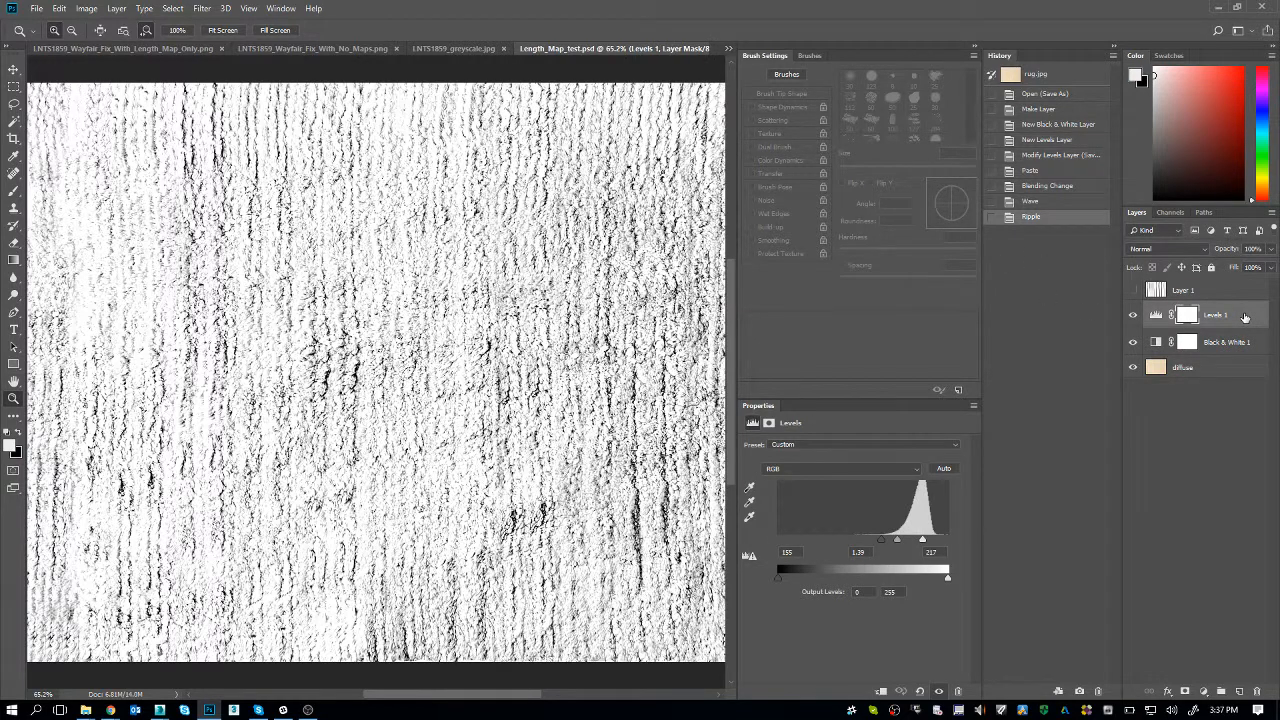
pyautogui.hotkey('ctrl', 'shift', 'n')
pyautogui.press('Return')
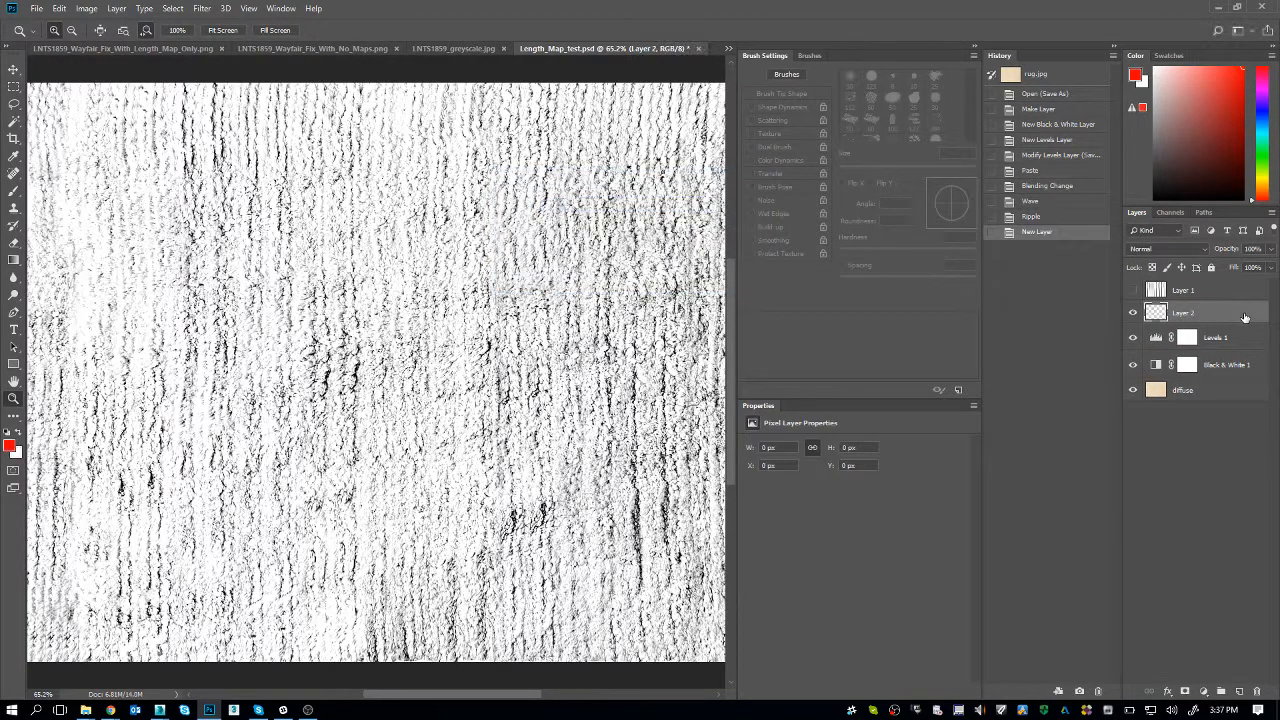
pyautogui.press('b')
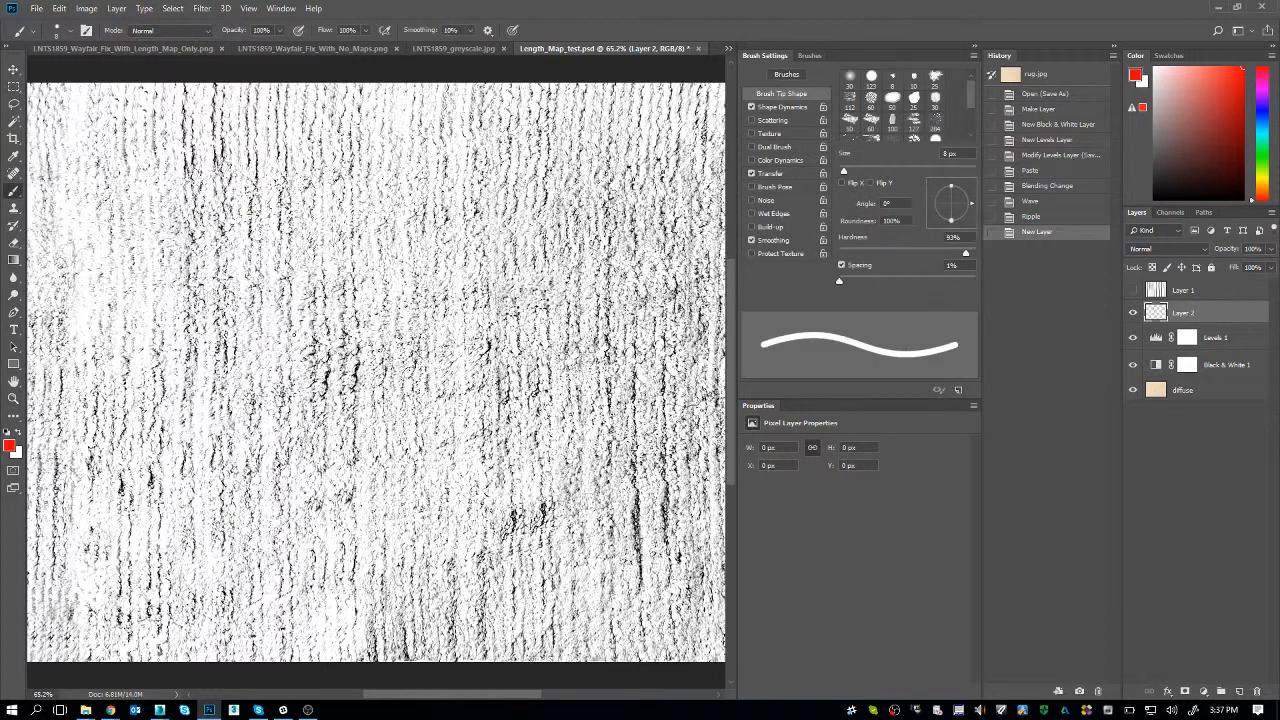
pyautogui.press('d')
# - Try a black 8 px brush stroke down the length map on the new layer, then undo it
pyautogui.moveTo(541, 331); pyautogui.dragTo(548, 333)
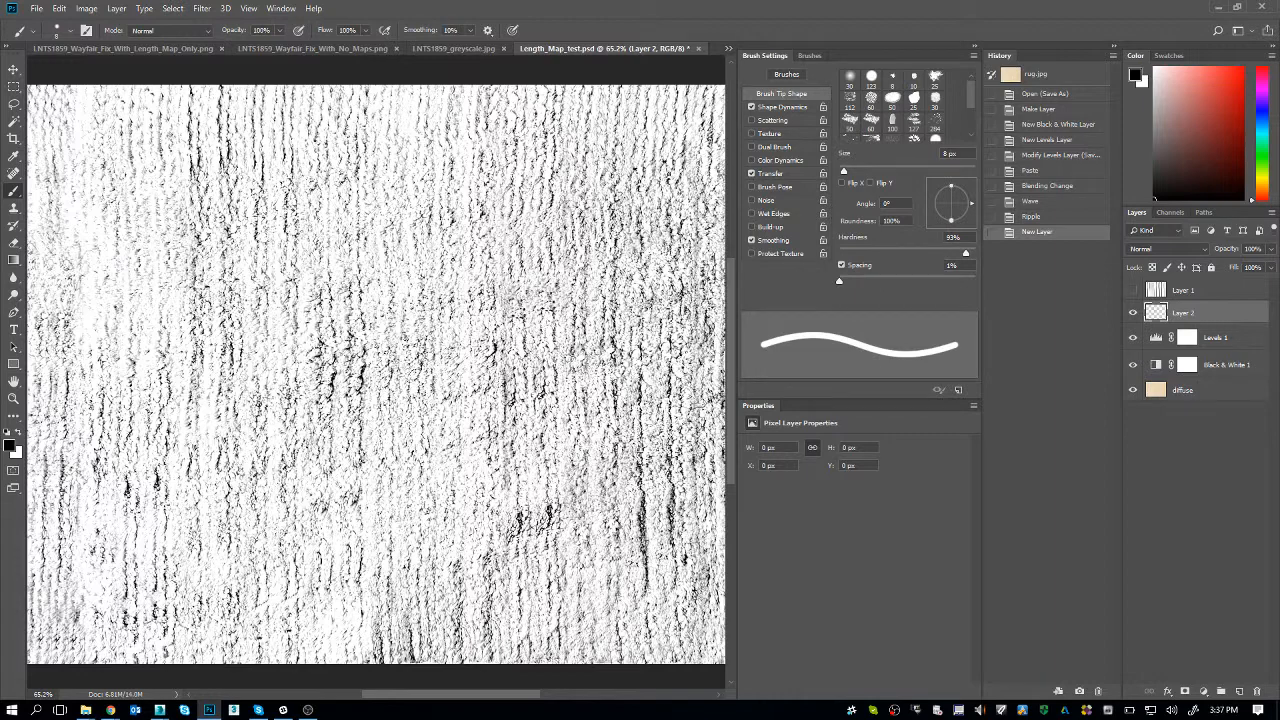
pyautogui.press('z')
pyautogui.moveTo(401, 221); pyautogui.dragTo(430, 228)
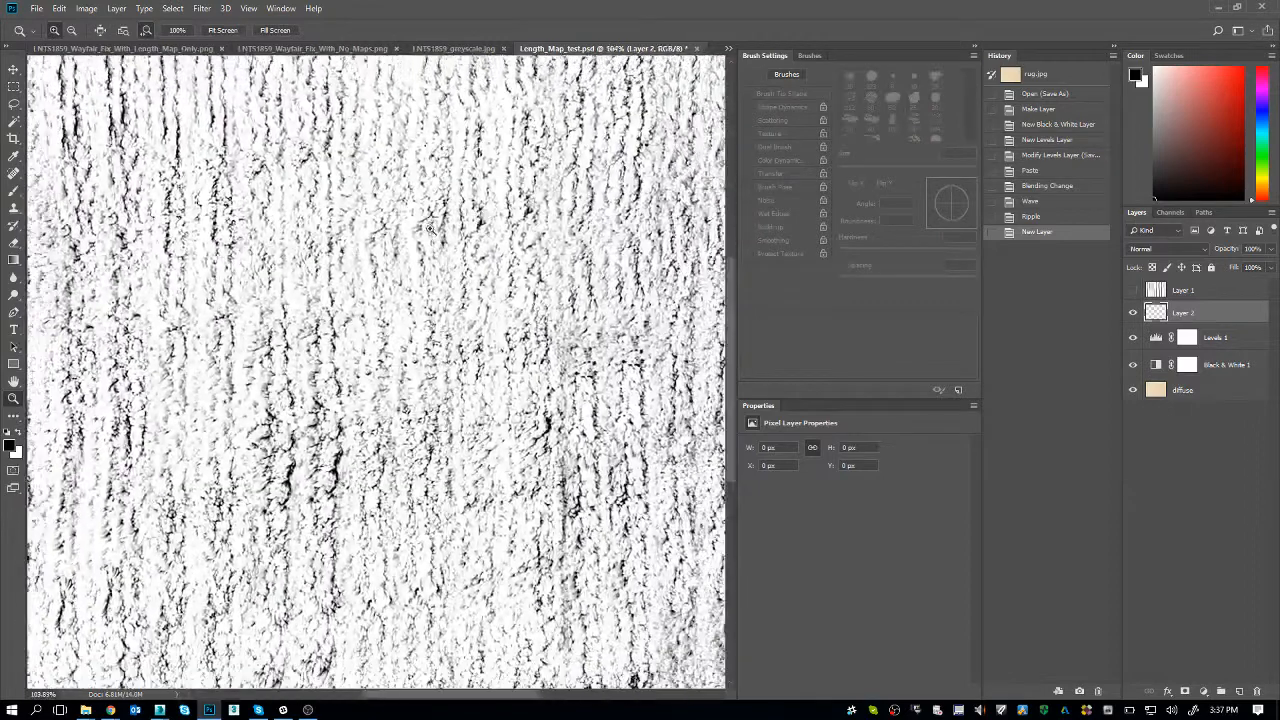
pyautogui.press('b')
pyautogui.moveTo(392, 130); pyautogui.dragTo(415, 240)
pyautogui.hotkey('ctrl', 'z')
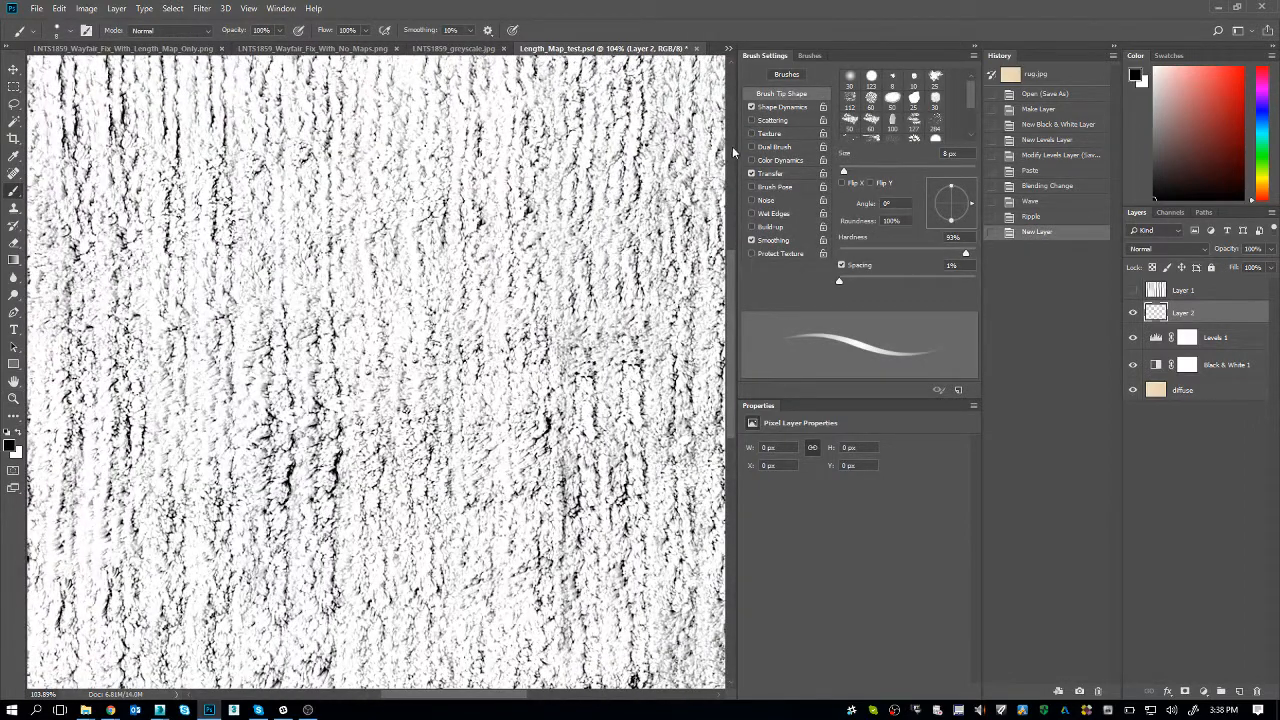
# - Enable scattering for the brush, test it with a stroke that is undone, and reduce the scatter to 78%
pyautogui.click(785, 124)
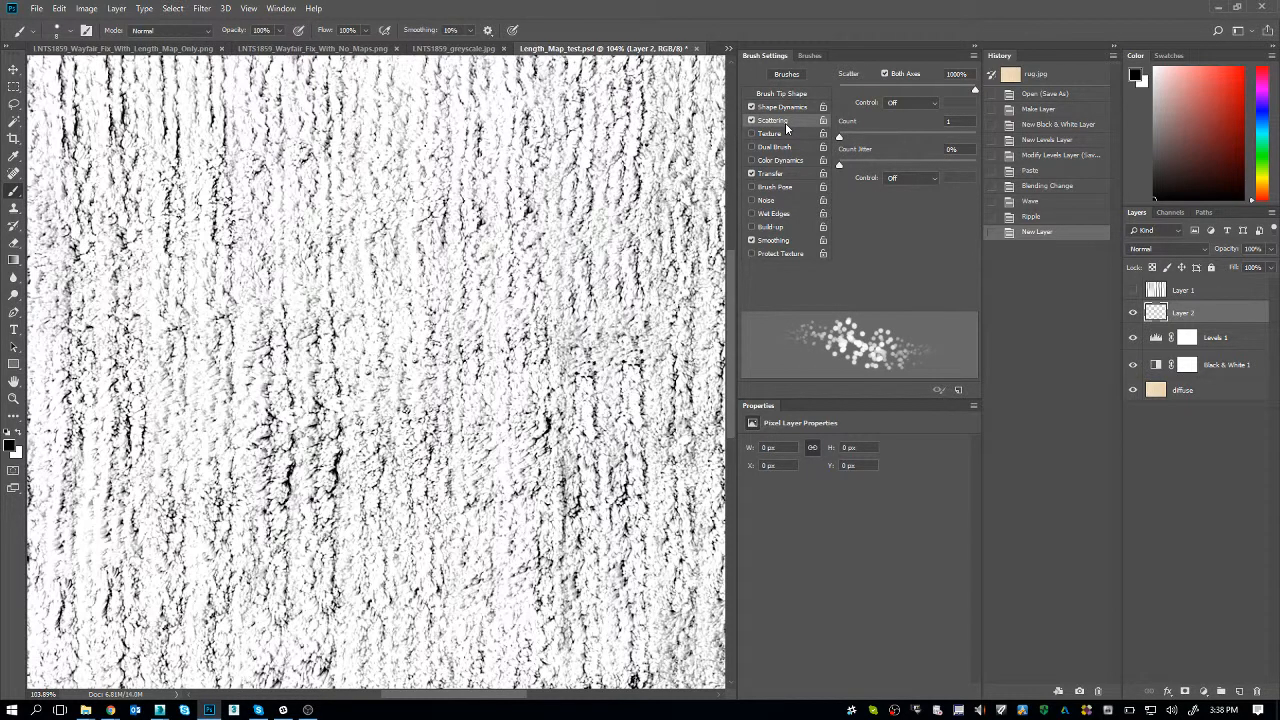
pyautogui.moveTo(470, 152); pyautogui.dragTo(468, 312)
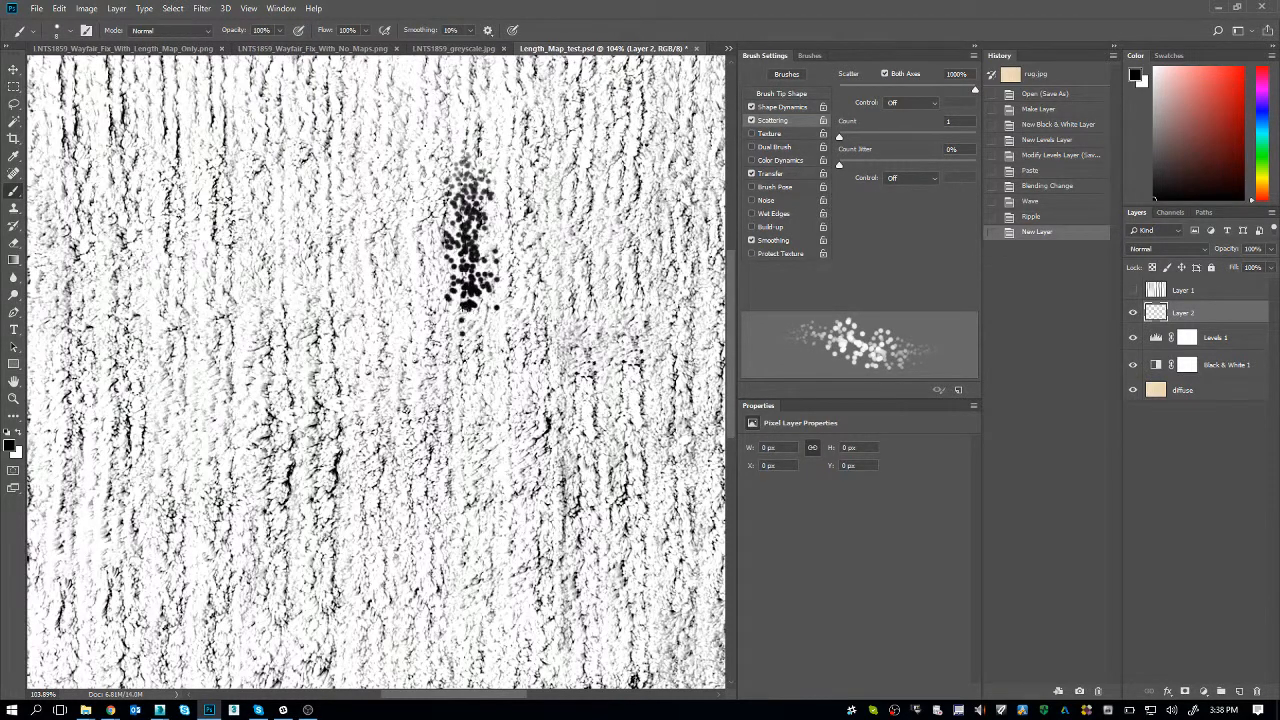
pyautogui.hotkey('ctrl', 'z')
pyautogui.click(850, 90)
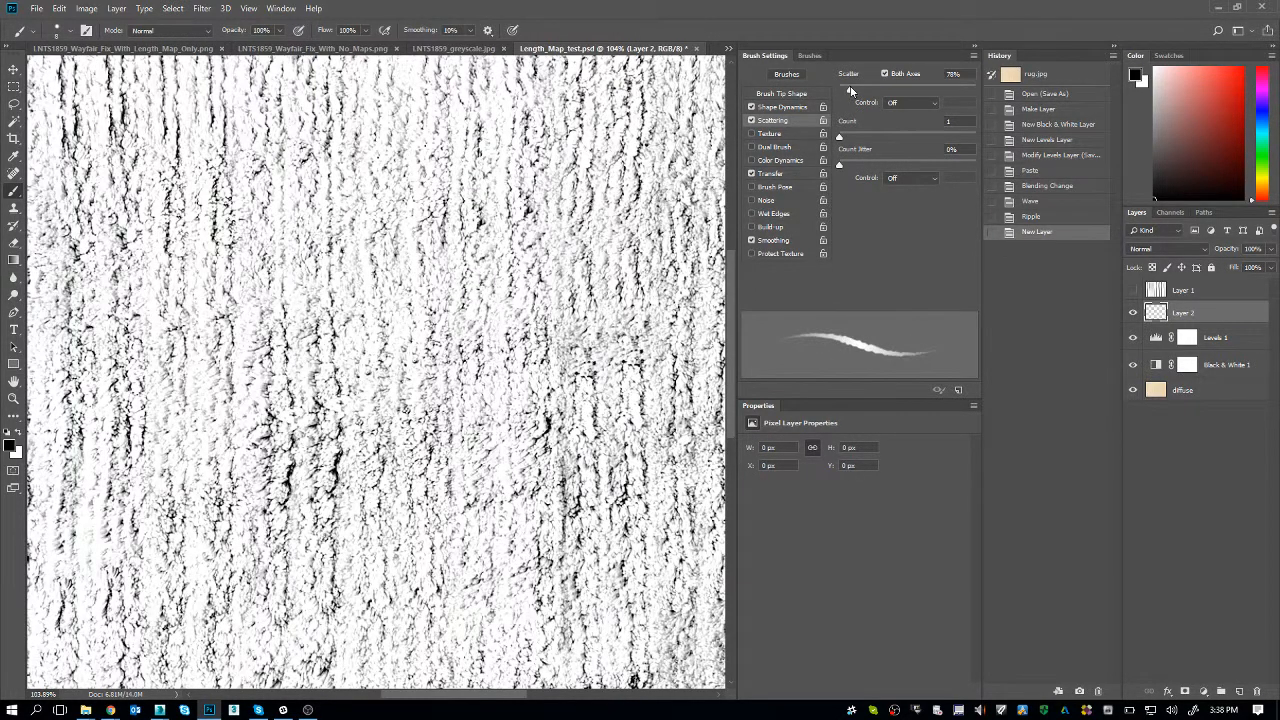
# - Set the brush spacing to 85% and, after undoing a test stroke, the scatter to 93%
pyautogui.click(809, 94)
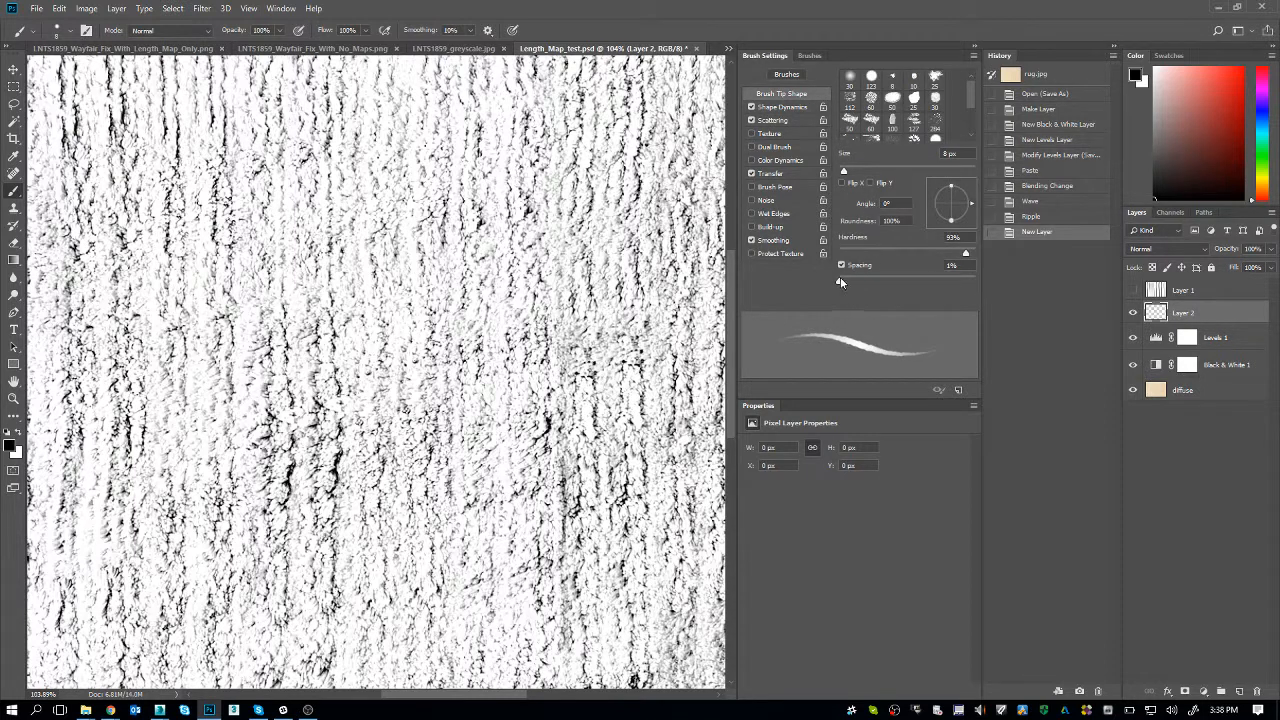
pyautogui.moveTo(840, 283); pyautogui.dragTo(896, 283)
pyautogui.moveTo(519, 56); pyautogui.dragTo(521, 179)
pyautogui.hotkey('ctrl', 'z')
pyautogui.click(787, 120)
pyautogui.moveTo(849, 90); pyautogui.dragTo(854, 98)
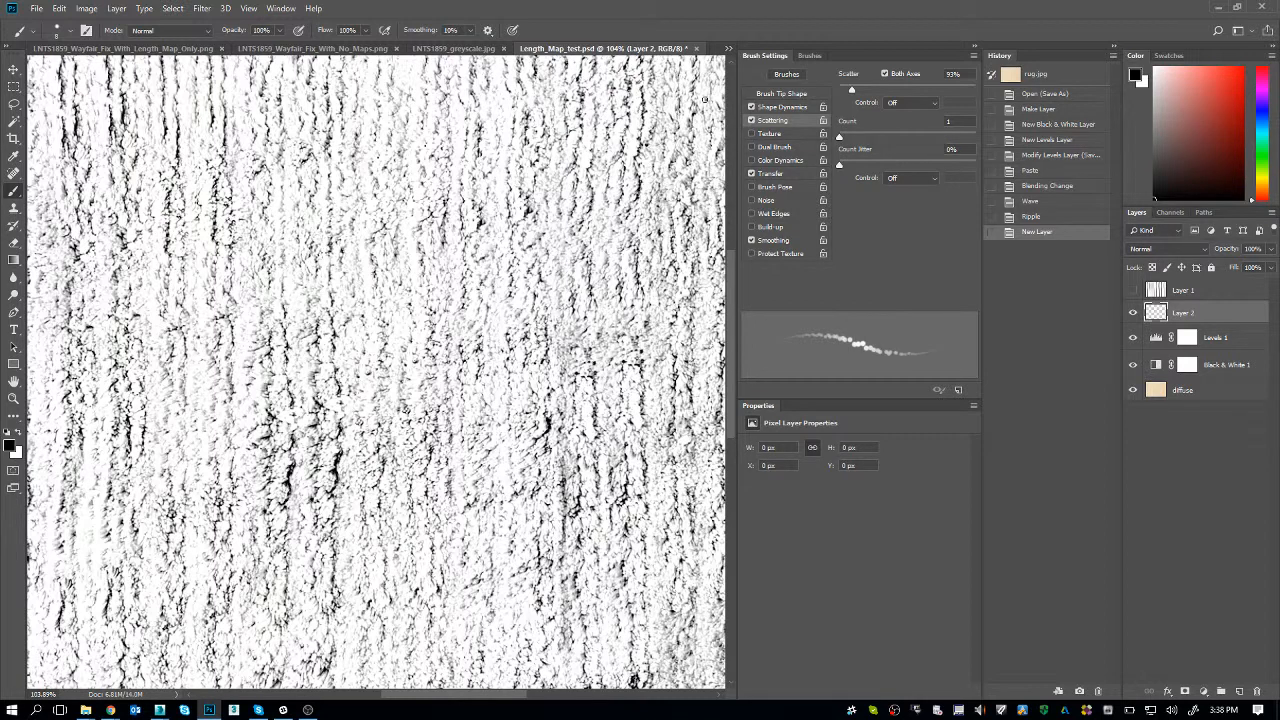
# - Add a white-filled layer over the length map and a new empty layer above it for painting
pyautogui.hotkey('ctrl', 'shift', 'n')
pyautogui.press('Return')
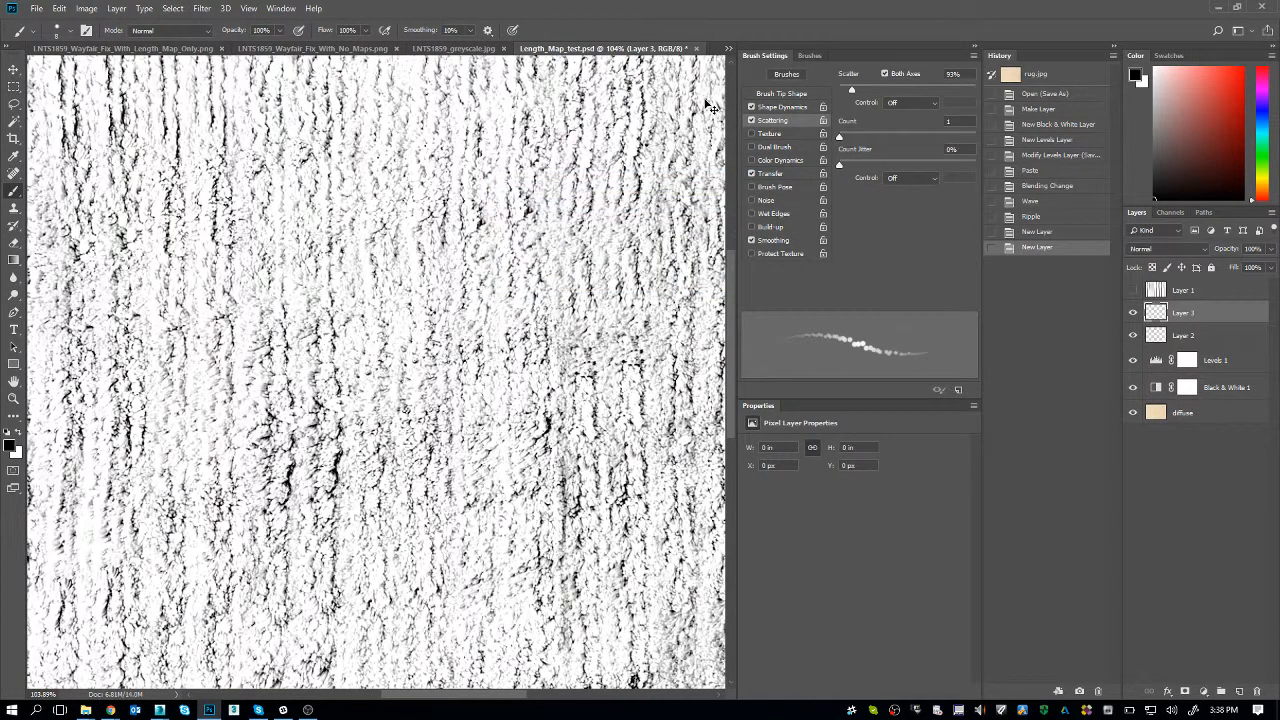
pyautogui.hotkey('ctrl', 'BackSpace')
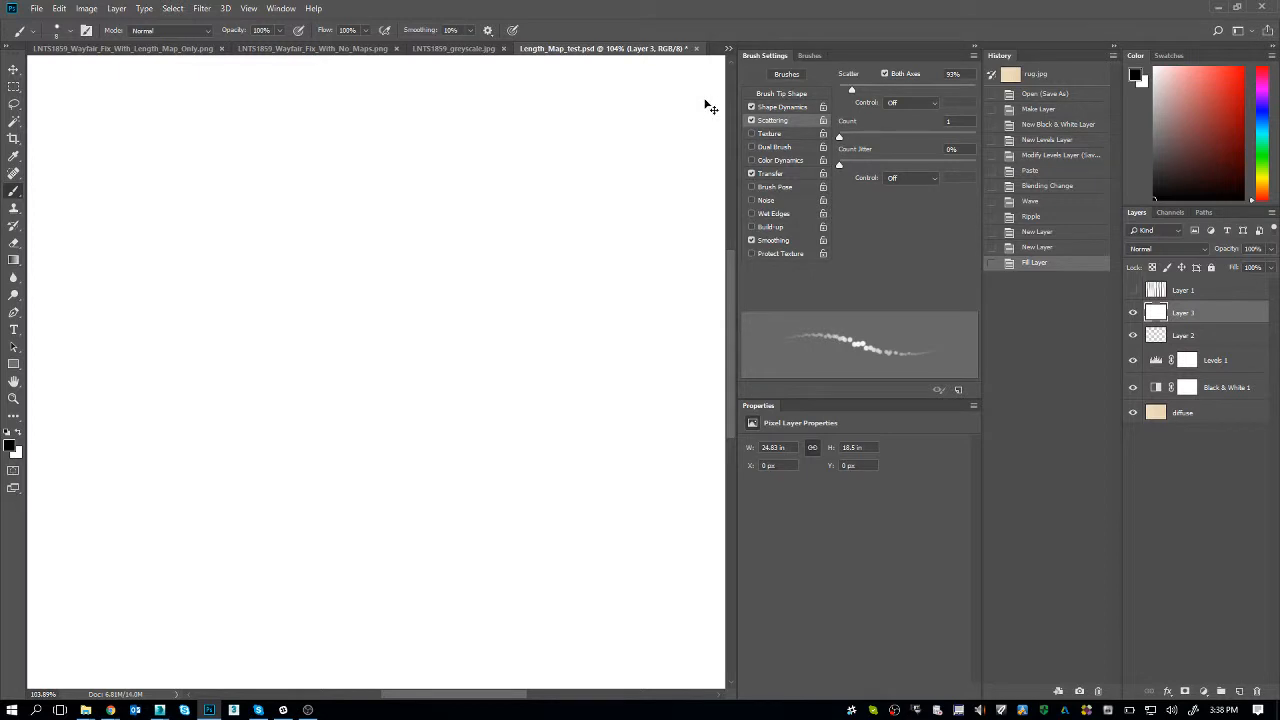
pyautogui.hotkey('ctrl', 'shift', 'n')
pyautogui.press('Return')
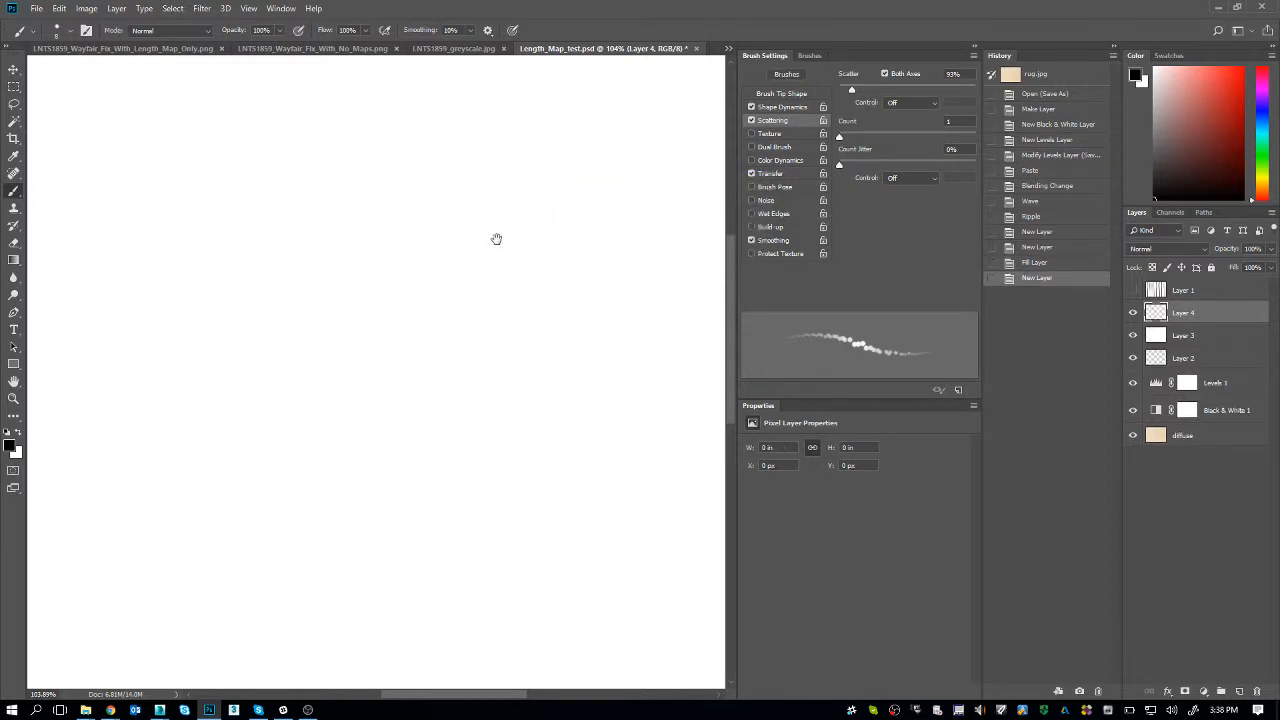
pyautogui.scroll(1, 490, 250)
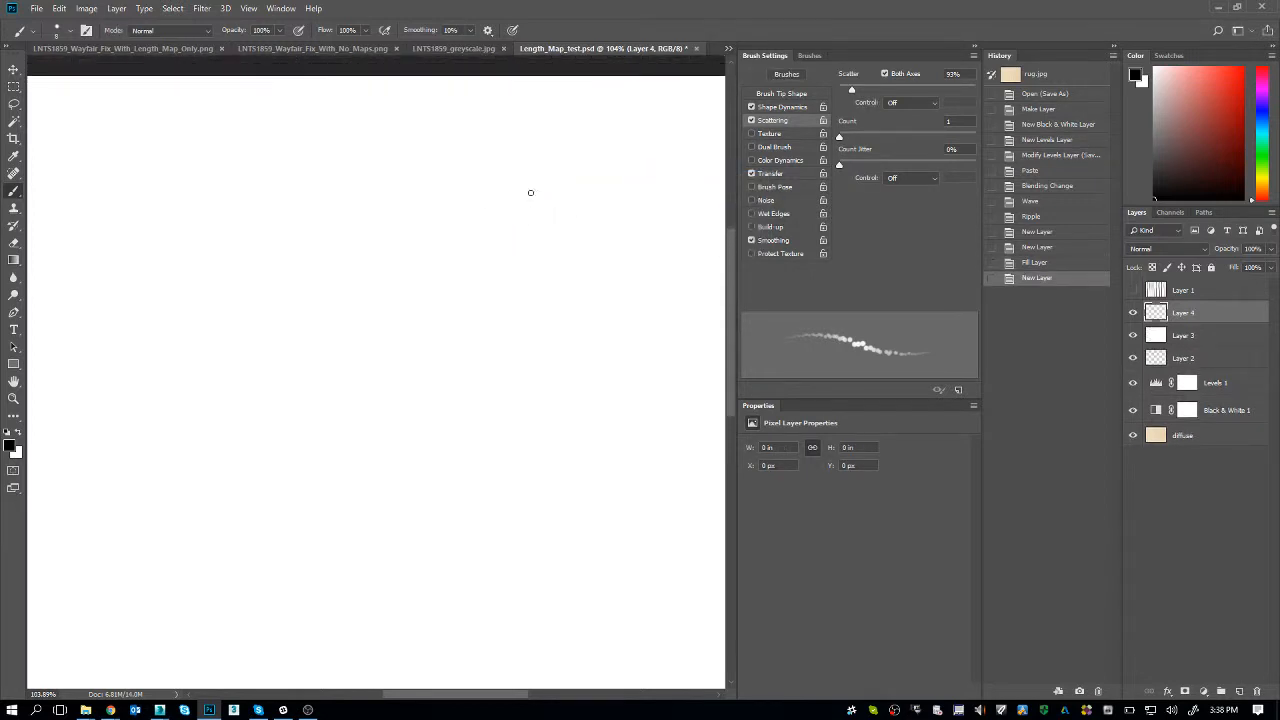
pyautogui.click(780, 107)
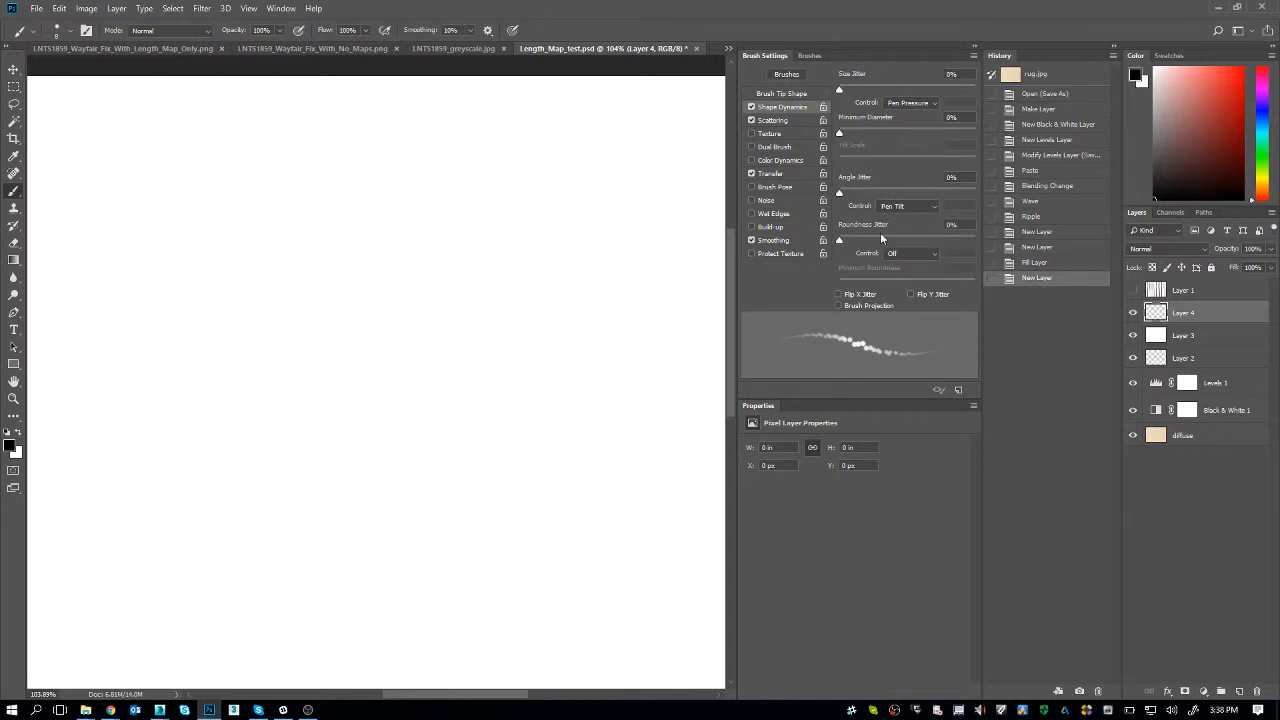
pyautogui.click(801, 94)
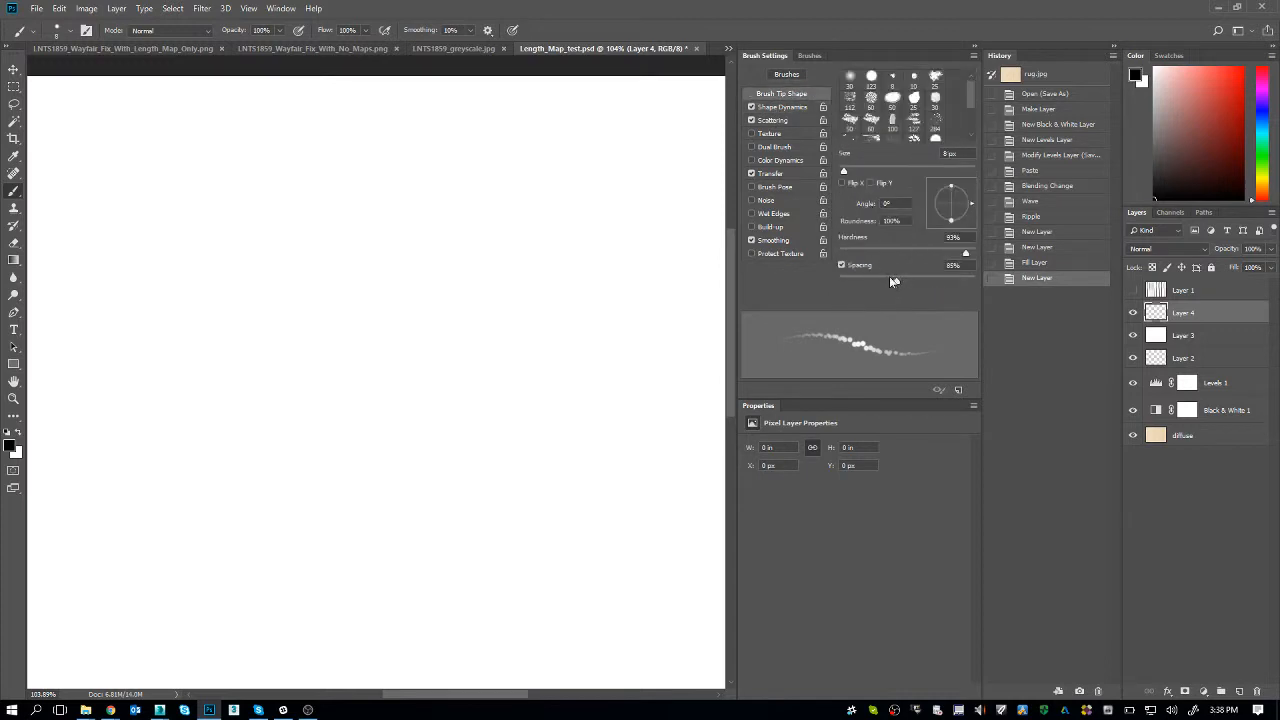
pyautogui.click(790, 107)
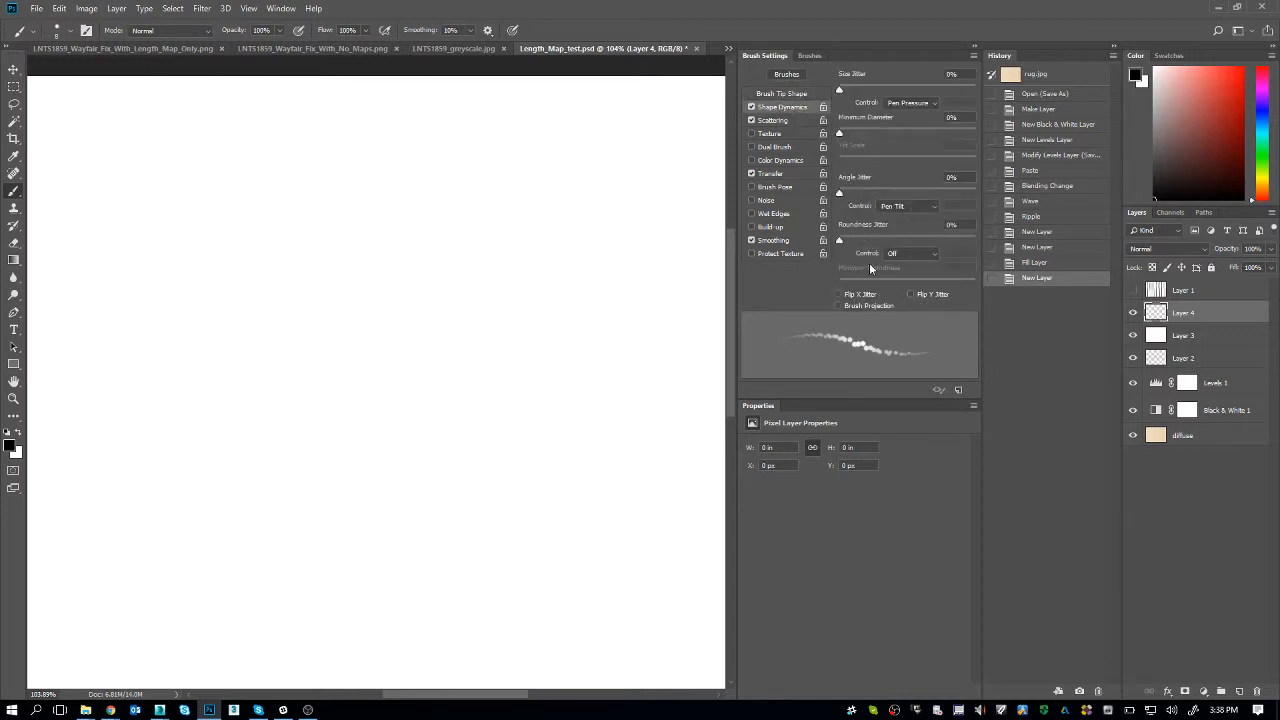
pyautogui.click(798, 120)
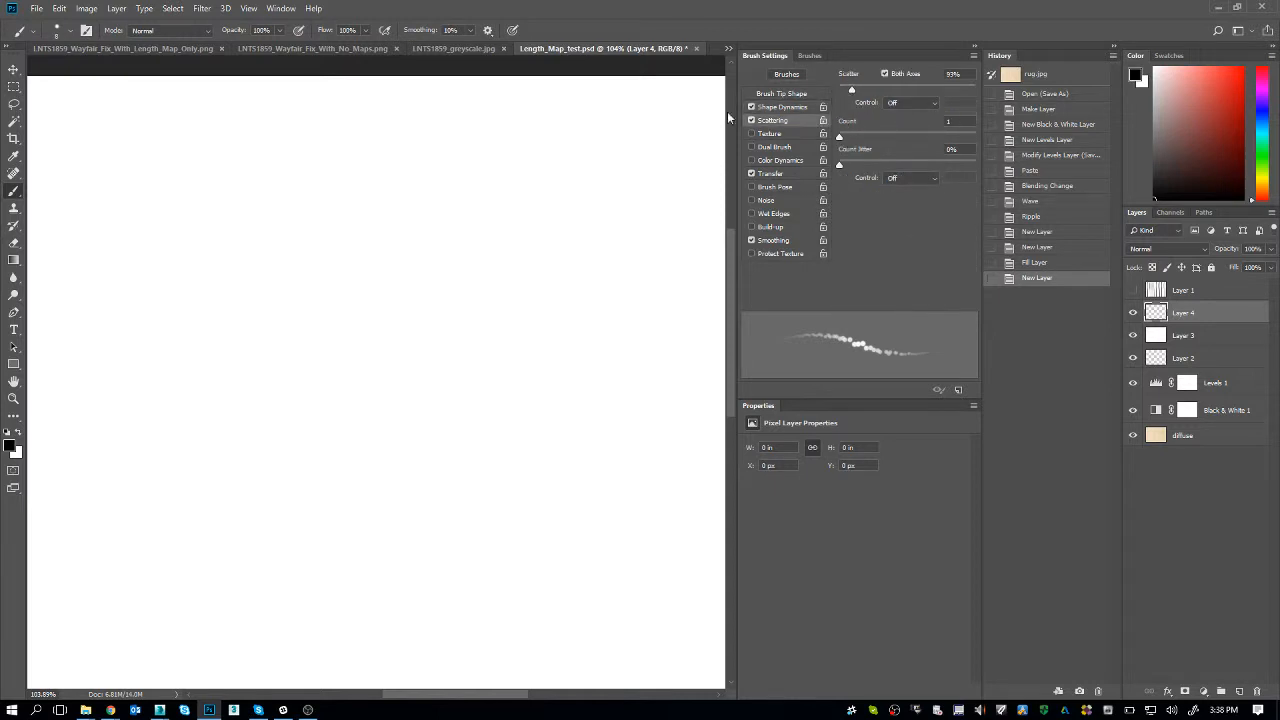
# - Paint a vertical speckled black gap line from the canvas's upper edge, about 36 px wide and 1080 px long, thickening both ends
pyautogui.moveTo(650, 79); pyautogui.dragTo(652, 432)
pyautogui.moveTo(653, 105); pyautogui.dragTo(654, 502)
pyautogui.moveTo(649, 424)
pyautogui.mouseDown()
pyautogui.moveTo(655, 491)
pyautogui.moveTo(640, 641)
pyautogui.mouseUp()
pyautogui.moveTo(602, 479)
pyautogui.mouseDown()
pyautogui.moveTo(574, 447)
pyautogui.moveTo(587, 433)
pyautogui.moveTo(607, 594)
pyautogui.mouseUp()
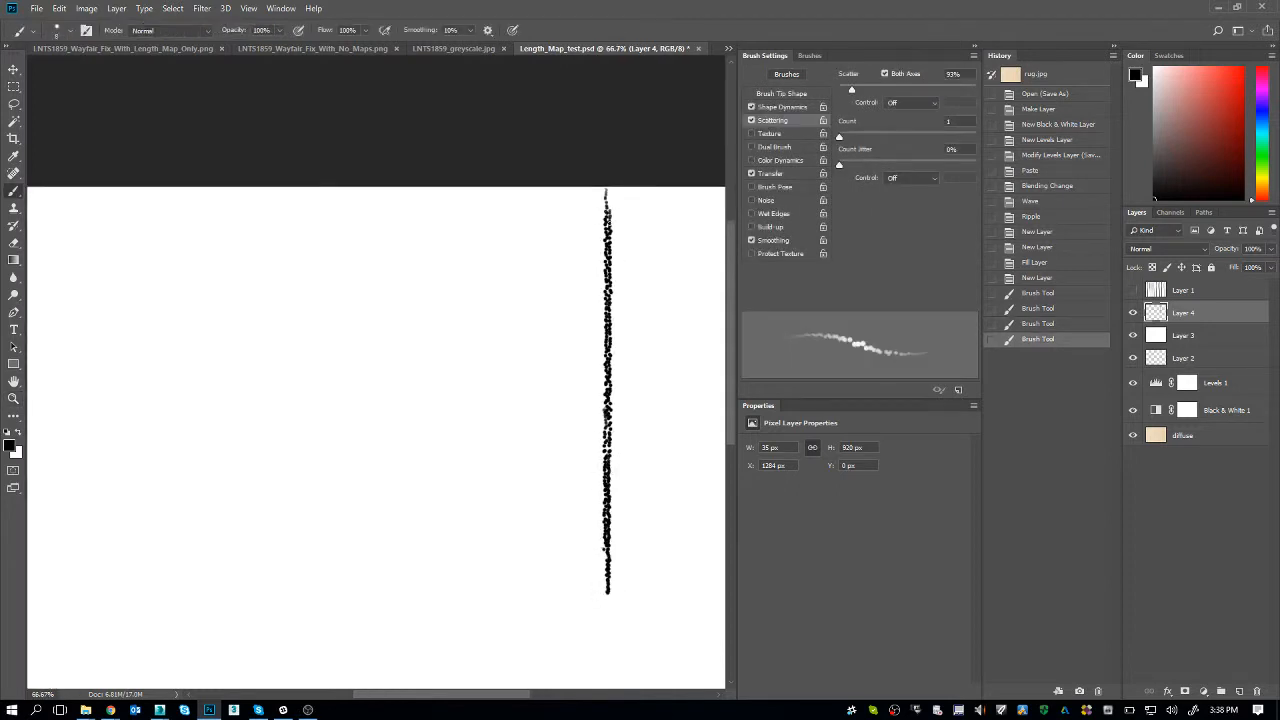
pyautogui.moveTo(609, 187); pyautogui.dragTo(610, 226)
pyautogui.moveTo(607, 594); pyautogui.dragTo(606, 664)
pyautogui.moveTo(606, 590)
pyautogui.mouseDown()
pyautogui.moveTo(606, 636)
pyautogui.moveTo(606, 576)
pyautogui.mouseUp()
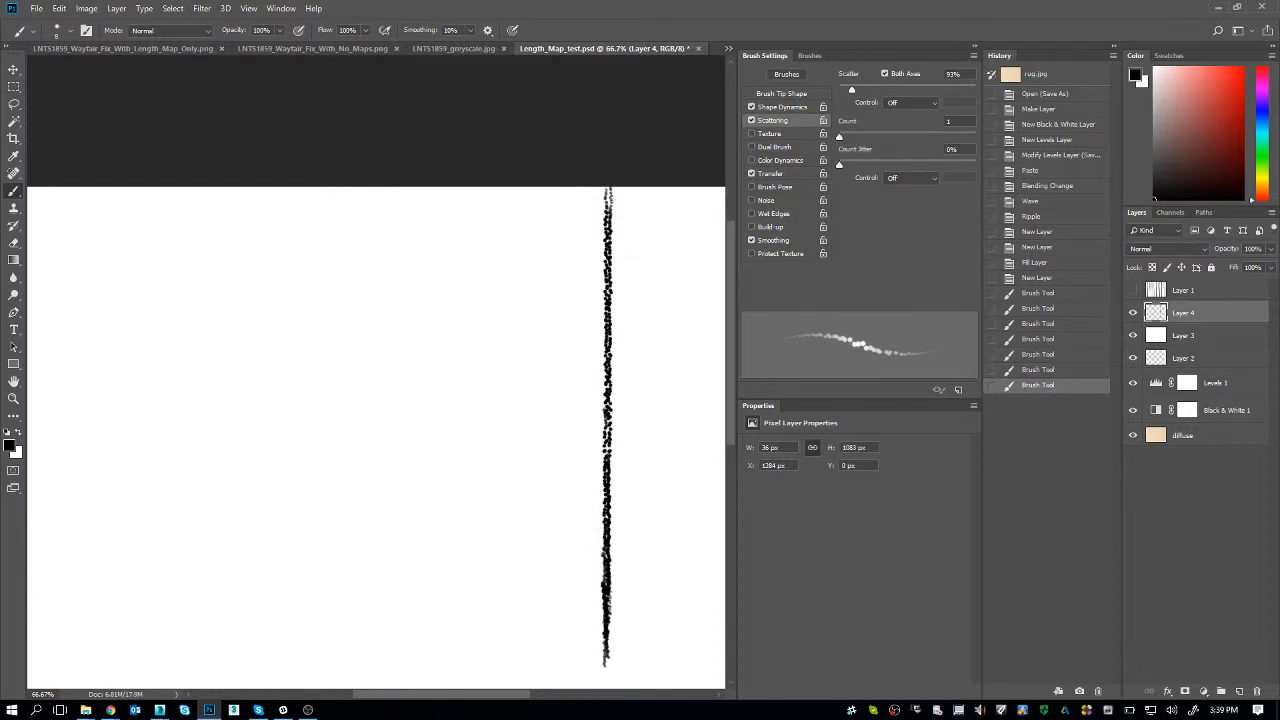
pyautogui.moveTo(607, 210); pyautogui.dragTo(606, 178)
# - Paint a second speckled black gap line beside the first, about 1332 px long, from the canvas's upper to lower edge with overlapping strands
pyautogui.moveTo(513, 203); pyautogui.dragTo(514, 560)
pyautogui.moveTo(520, 320); pyautogui.dragTo(519, 550)
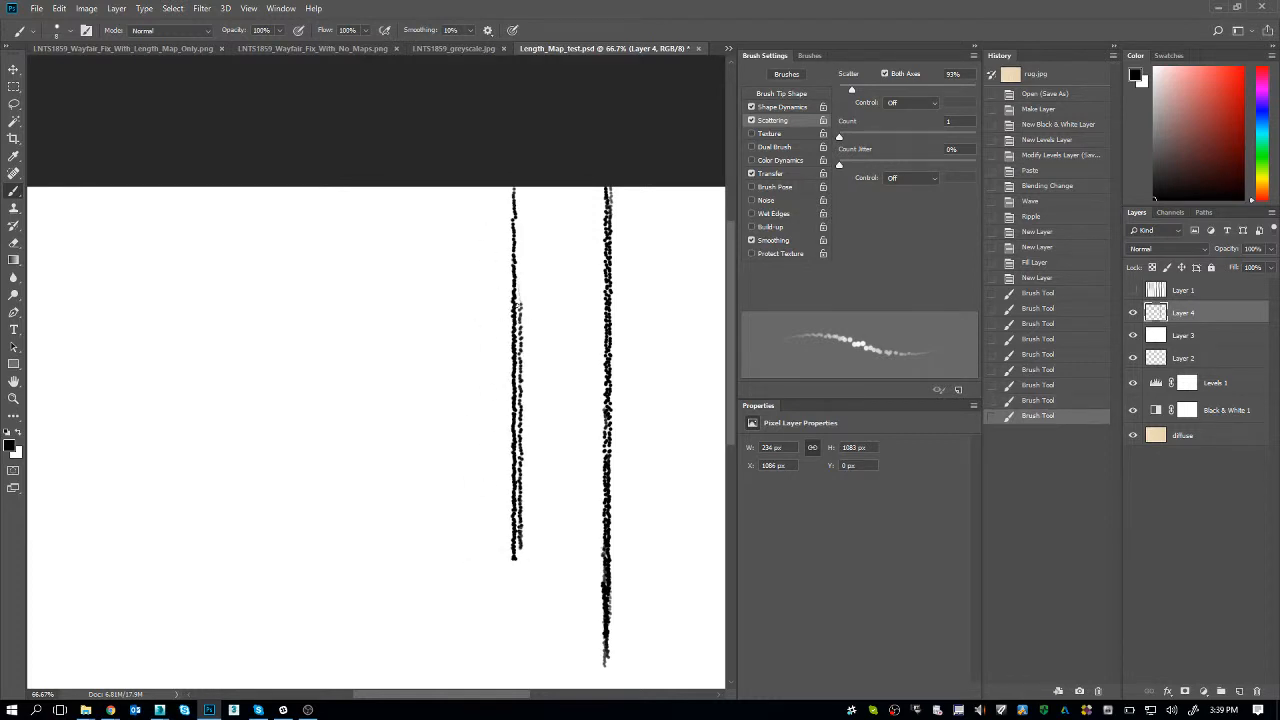
pyautogui.moveTo(519, 424); pyautogui.dragTo(507, 635)
pyautogui.moveTo(505, 548); pyautogui.dragTo(504, 514)
pyautogui.moveTo(509, 502); pyautogui.dragTo(501, 674)
pyautogui.moveTo(509, 542); pyautogui.dragTo(521, 503)
pyautogui.press('space')
pyautogui.moveTo(525, 450); pyautogui.dragTo(480, 323)
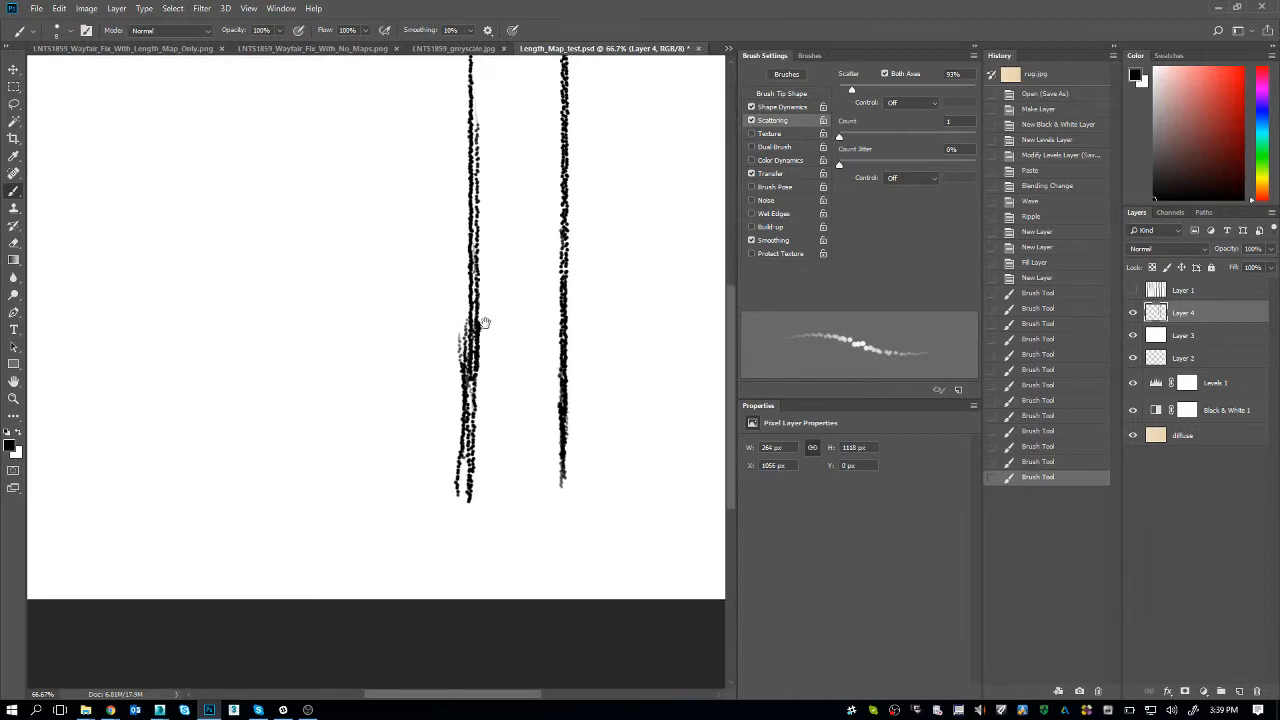
pyautogui.moveTo(472, 400); pyautogui.dragTo(476, 600)
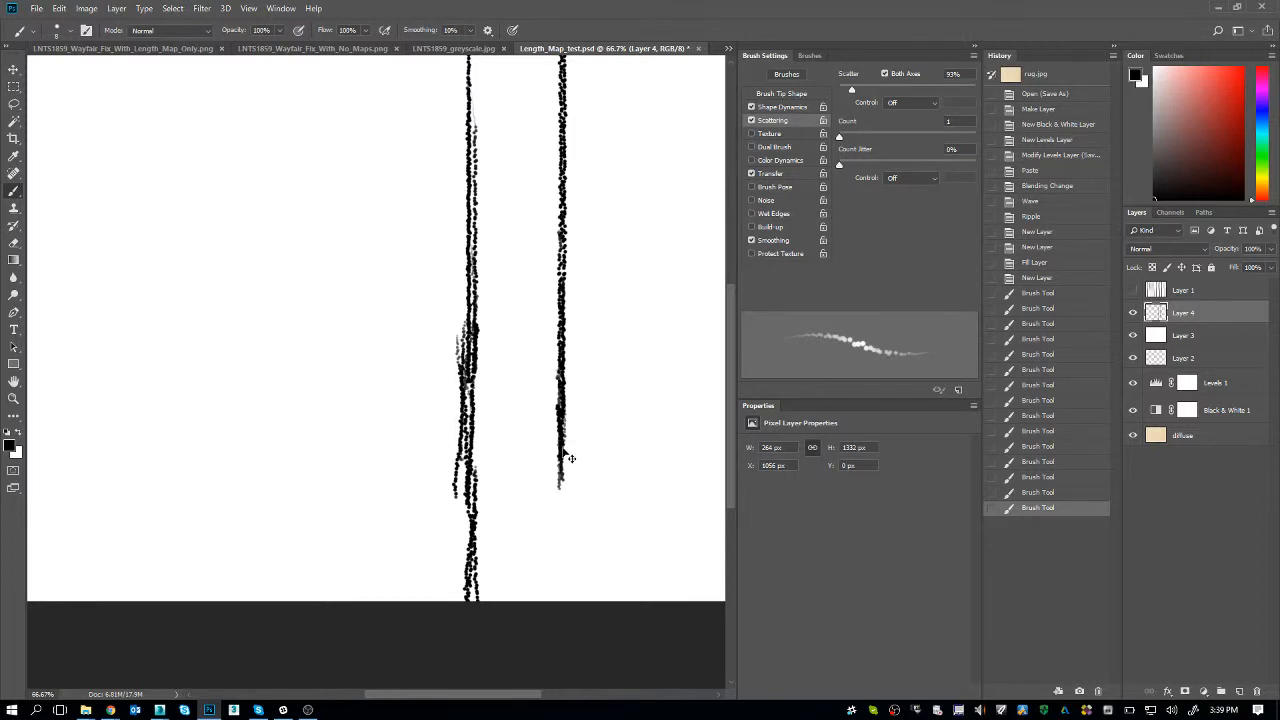
# - Add a new layer above the painted gap lines and fill it with black
pyautogui.hotkey('ctrl', 'shift', 'n')
pyautogui.press('Return')
pyautogui.hotkey('alt', 'BackSpace')
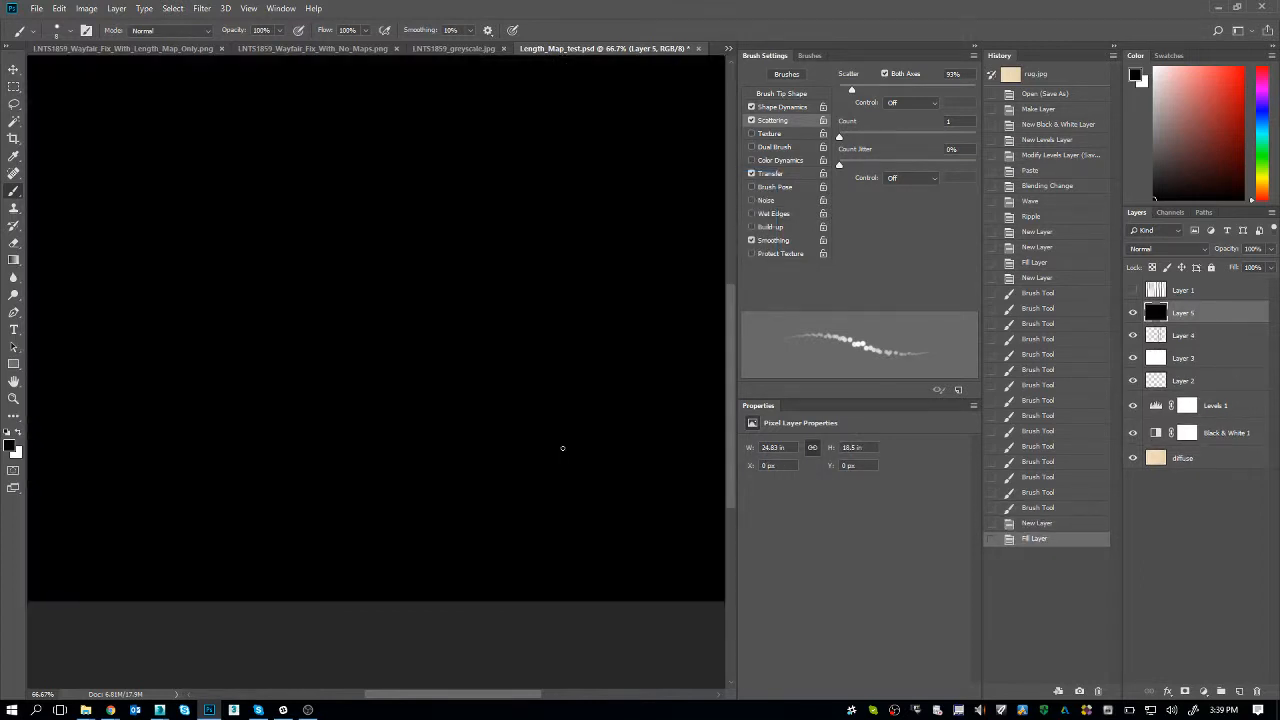
pyautogui.scroll(3, 562, 448)
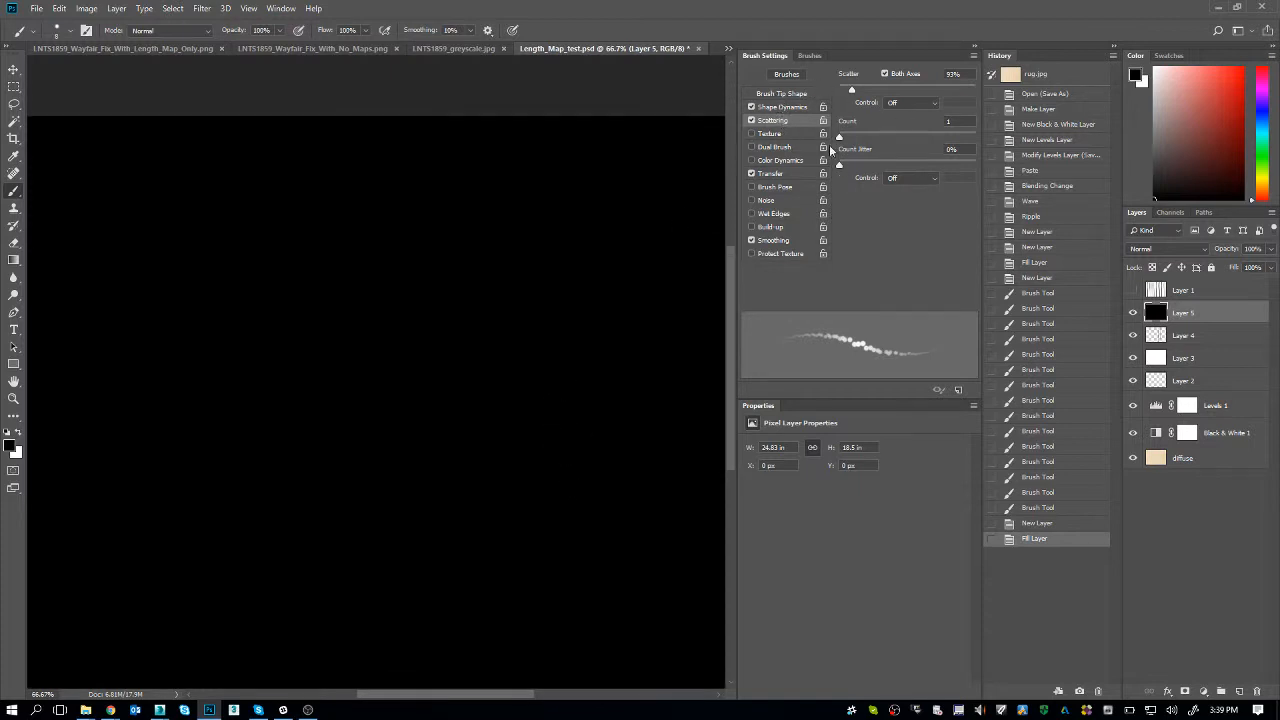
# - Set the brush spacing to 1%, undo a test stroke, and make white the painting colour
pyautogui.click(781, 93)
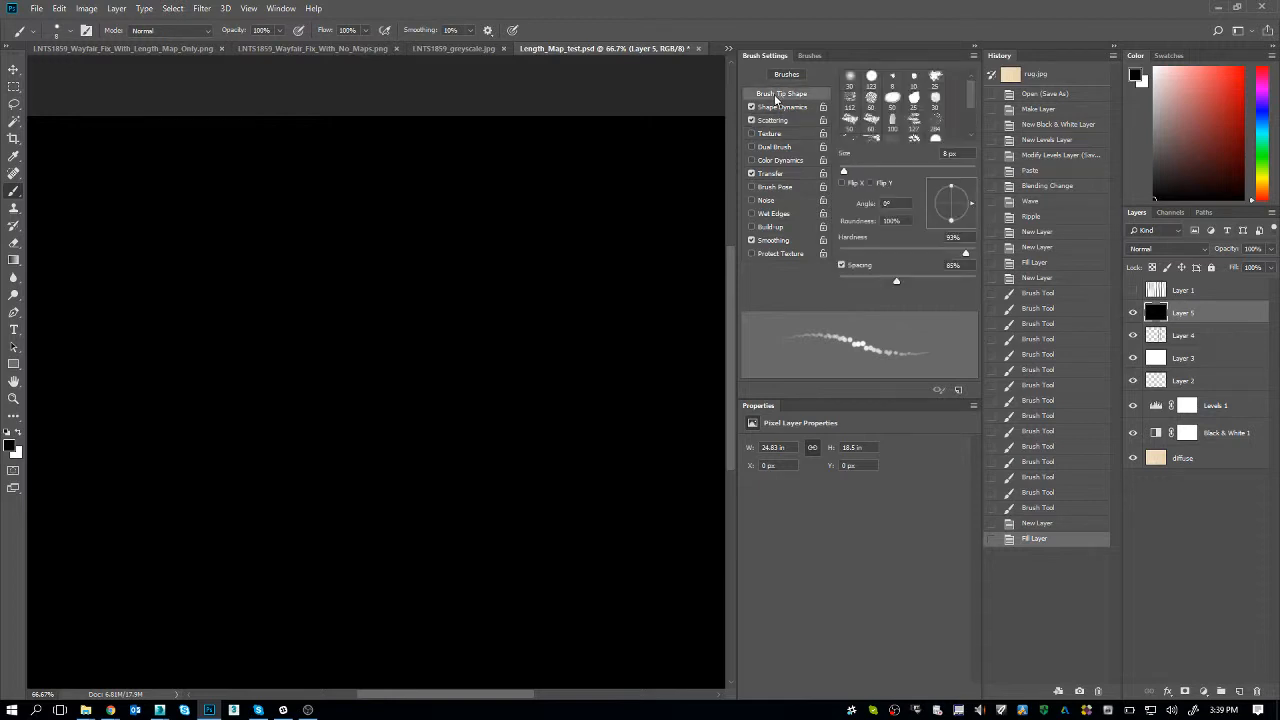
pyautogui.moveTo(893, 279); pyautogui.dragTo(840, 280)
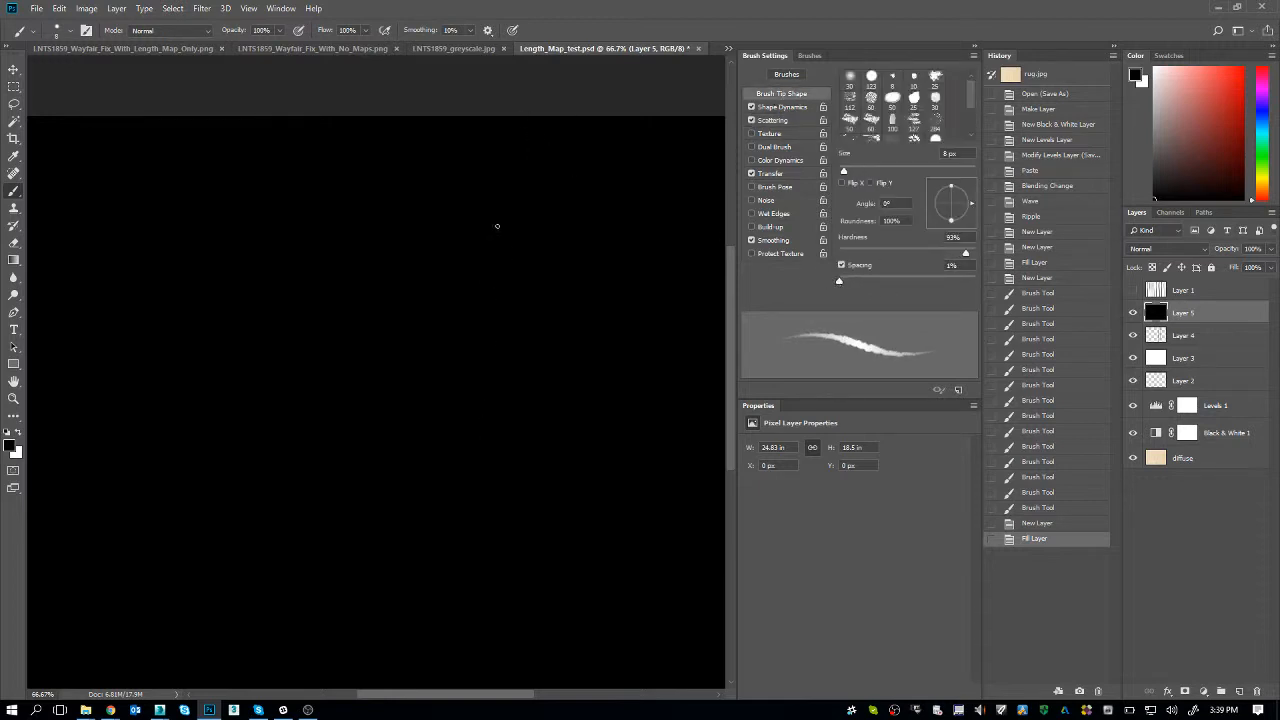
pyautogui.moveTo(497, 226)
pyautogui.mouseDown()
pyautogui.moveTo(516, 146)
pyautogui.moveTo(540, 364)
pyautogui.mouseUp()
pyautogui.press('x')
pyautogui.hotkey('ctrl', 'z')
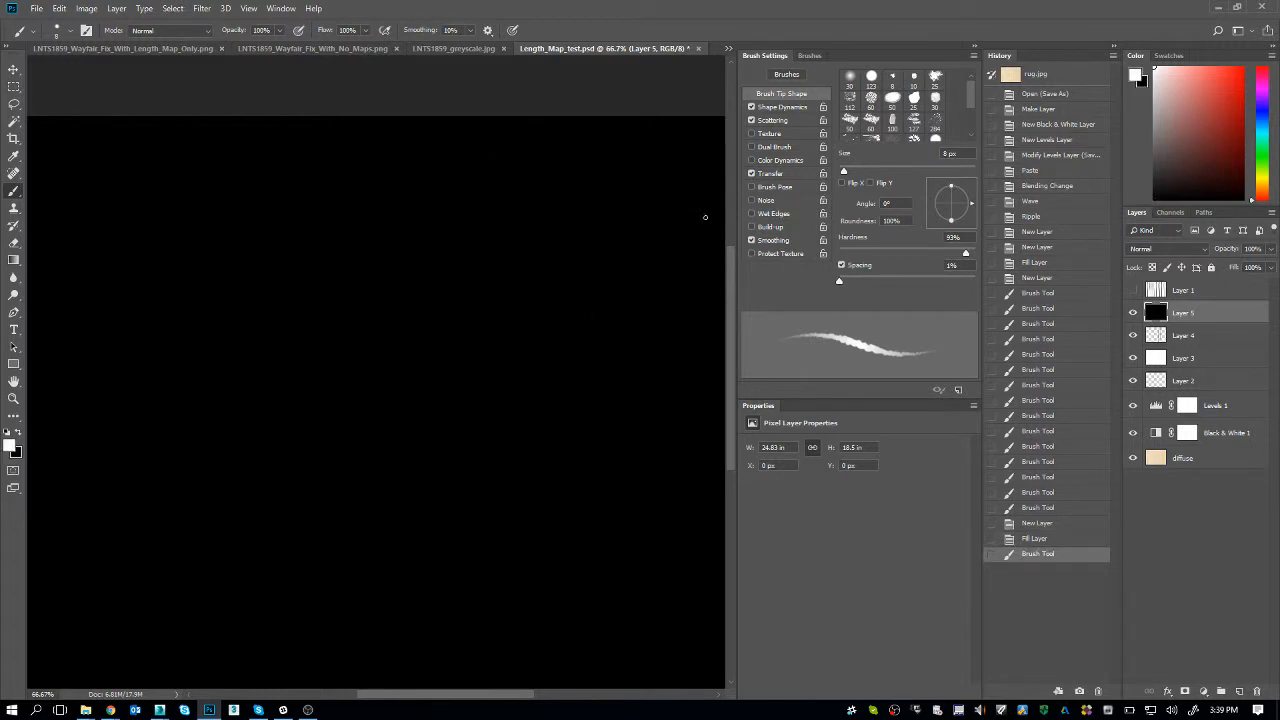
# - Raise the brush scatter to 946% and the scatter count to 6
pyautogui.click(789, 123)
pyautogui.moveTo(942, 90); pyautogui.dragTo(967, 89)
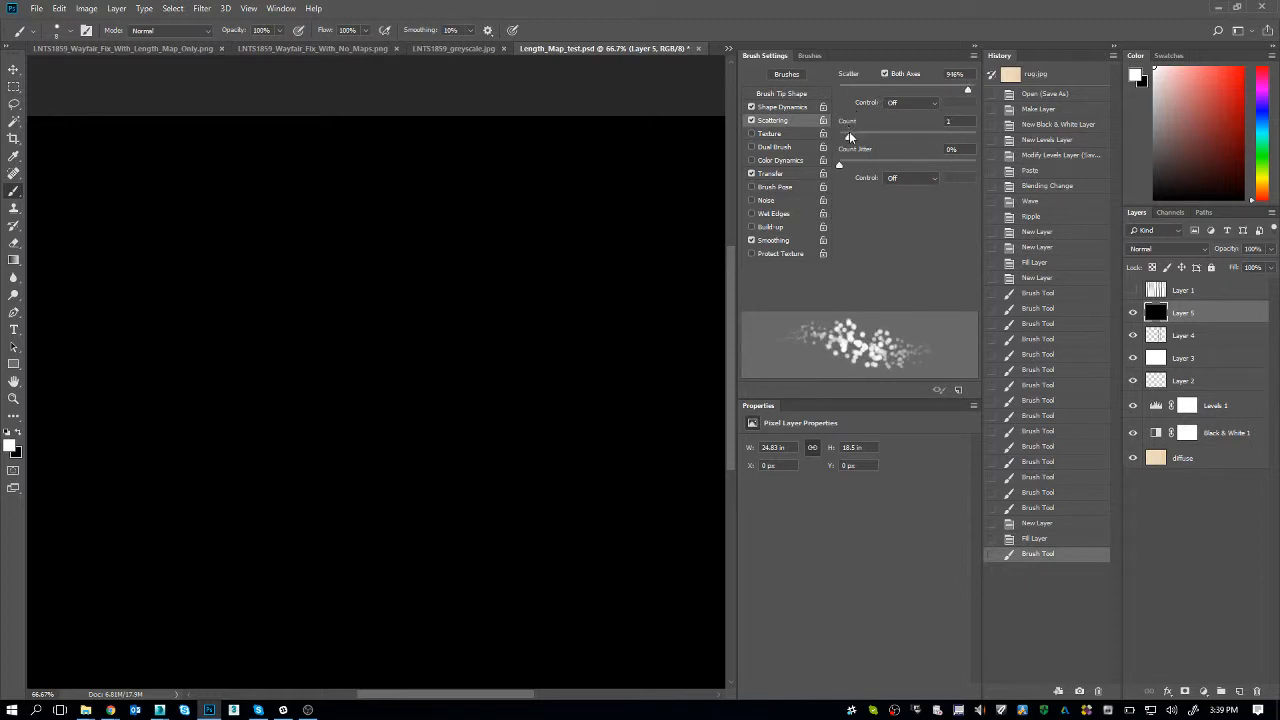
pyautogui.moveTo(839, 136); pyautogui.dragTo(885, 137)
# - Paint three full-height white scattered strips on the black layer with narrow black gaps between them, undoing and repainting the third
pyautogui.moveTo(484, 118); pyautogui.dragTo(480, 688)
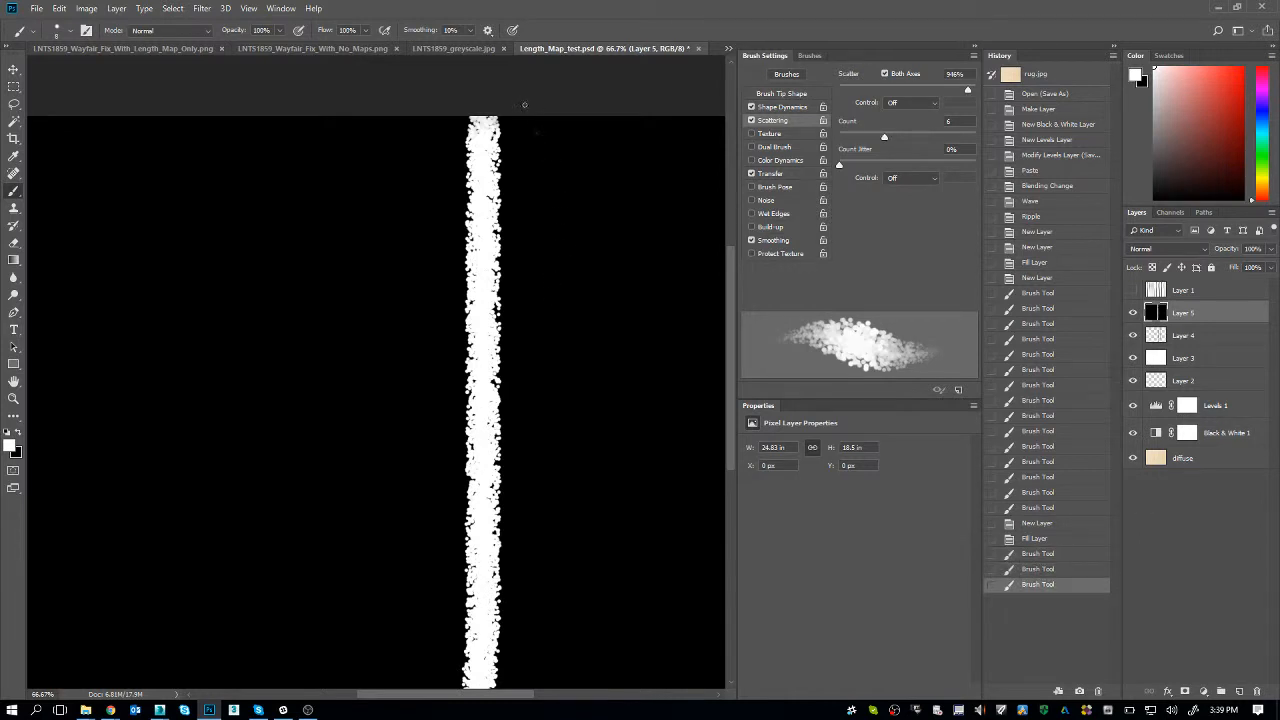
pyautogui.moveTo(523, 110)
pyautogui.mouseDown()
pyautogui.moveTo(543, 498)
pyautogui.moveTo(528, 688)
pyautogui.mouseUp()
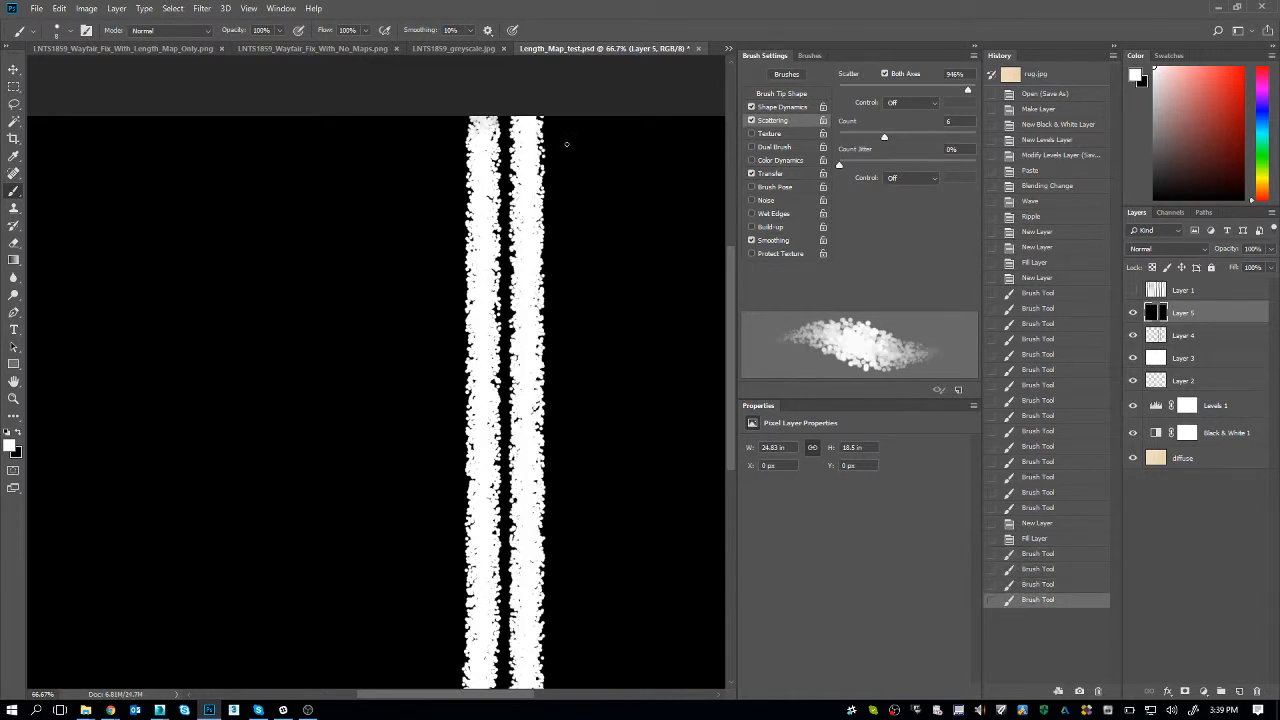
pyautogui.moveTo(558, 455)
pyautogui.mouseDown()
pyautogui.moveTo(562, 130)
pyautogui.moveTo(560, 688)
pyautogui.mouseUp()
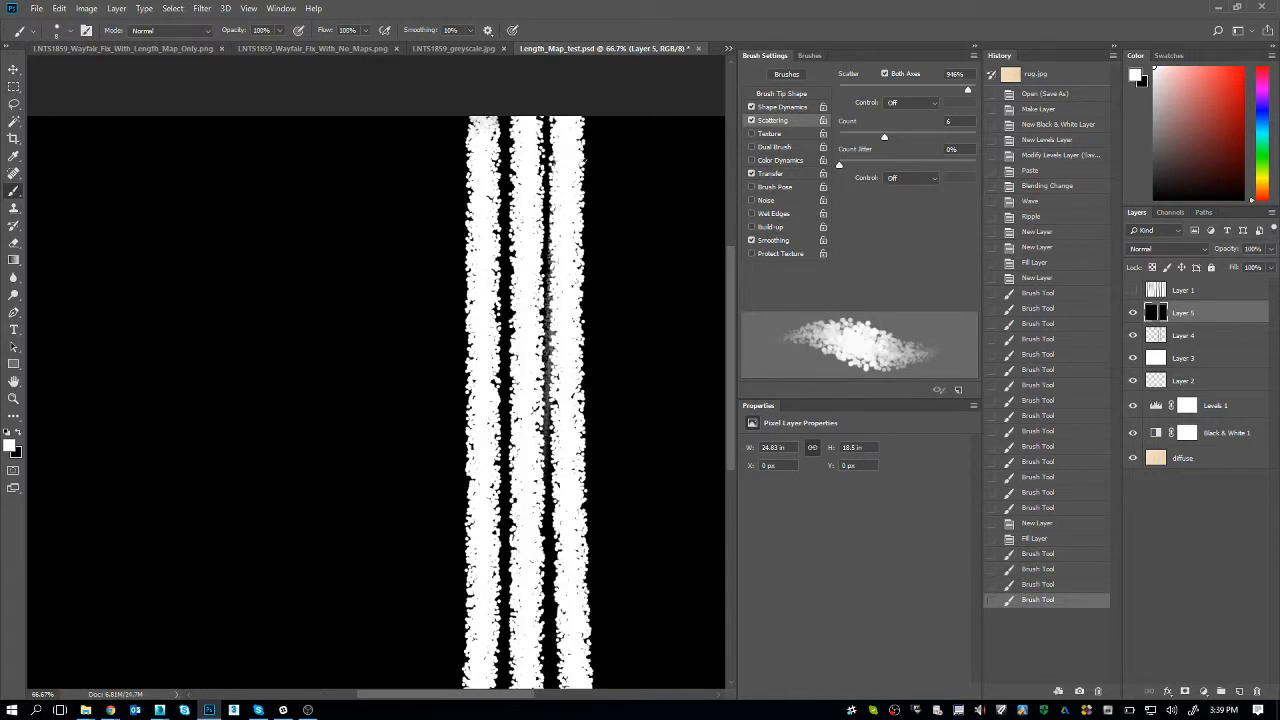
pyautogui.hotkey('ctrl', 'z')
pyautogui.moveTo(566, 118)
pyautogui.mouseDown()
pyautogui.moveTo(582, 716)
pyautogui.moveTo(565, 688)
pyautogui.mouseUp()
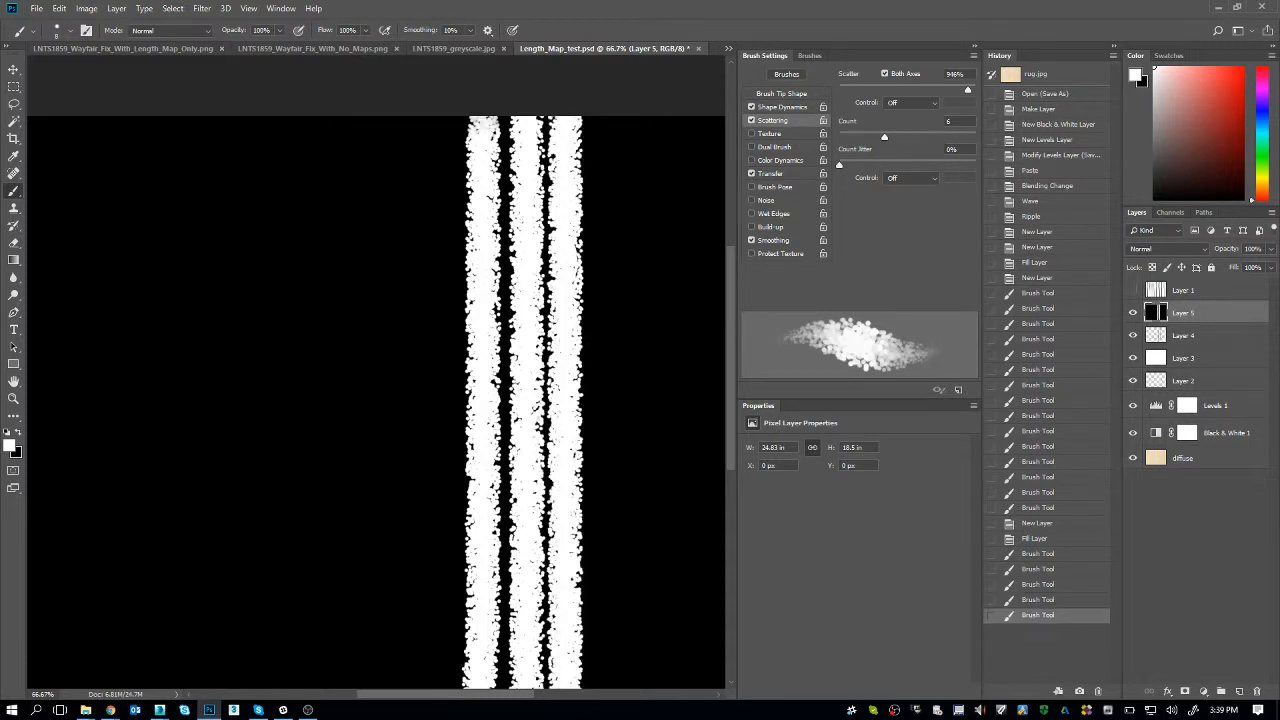
# - Paint a fourth full-height white strip beside the third, leaving a narrow black gap, after undoing two misplaced strokes
pyautogui.press('z')
pyautogui.keyDown('alt'); pyautogui.click(511, 428); pyautogui.keyUp('alt')
pyautogui.press('b')
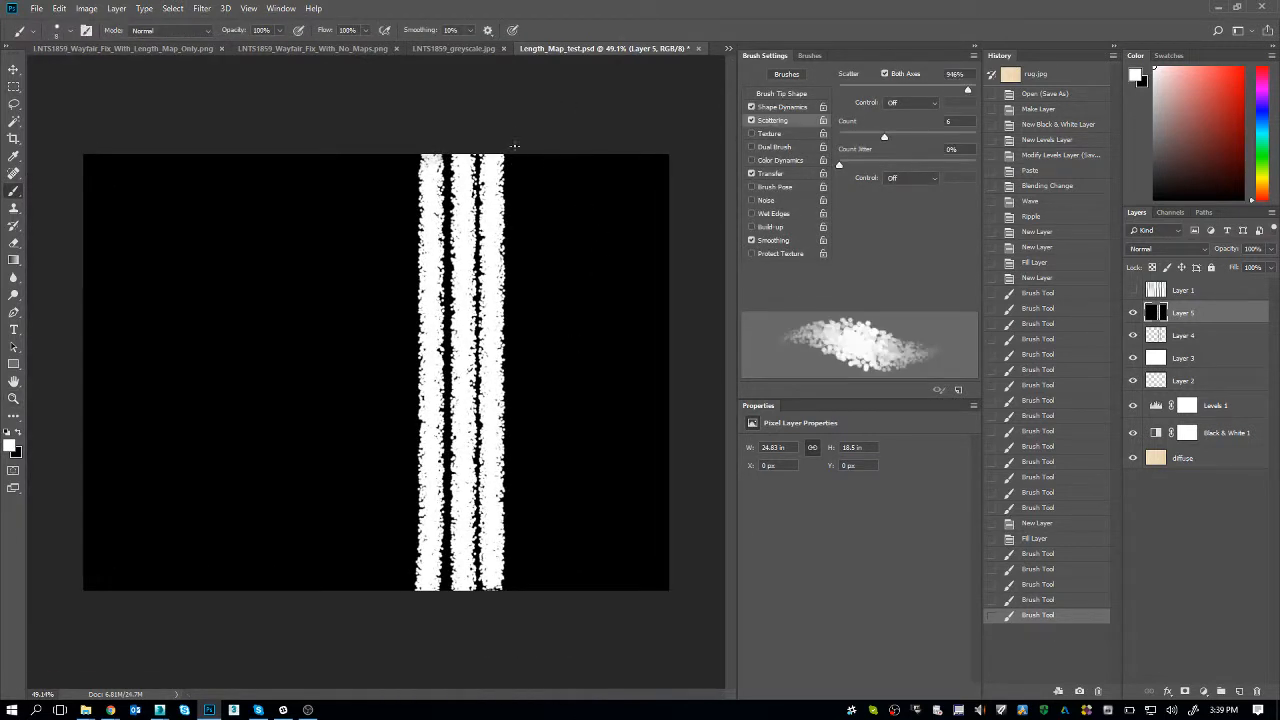
pyautogui.moveTo(516, 146)
pyautogui.mouseDown()
pyautogui.moveTo(542, 525)
pyautogui.moveTo(520, 640)
pyautogui.mouseUp()
pyautogui.hotkey('ctrl', 'z')
pyautogui.moveTo(516, 146); pyautogui.dragTo(531, 634)
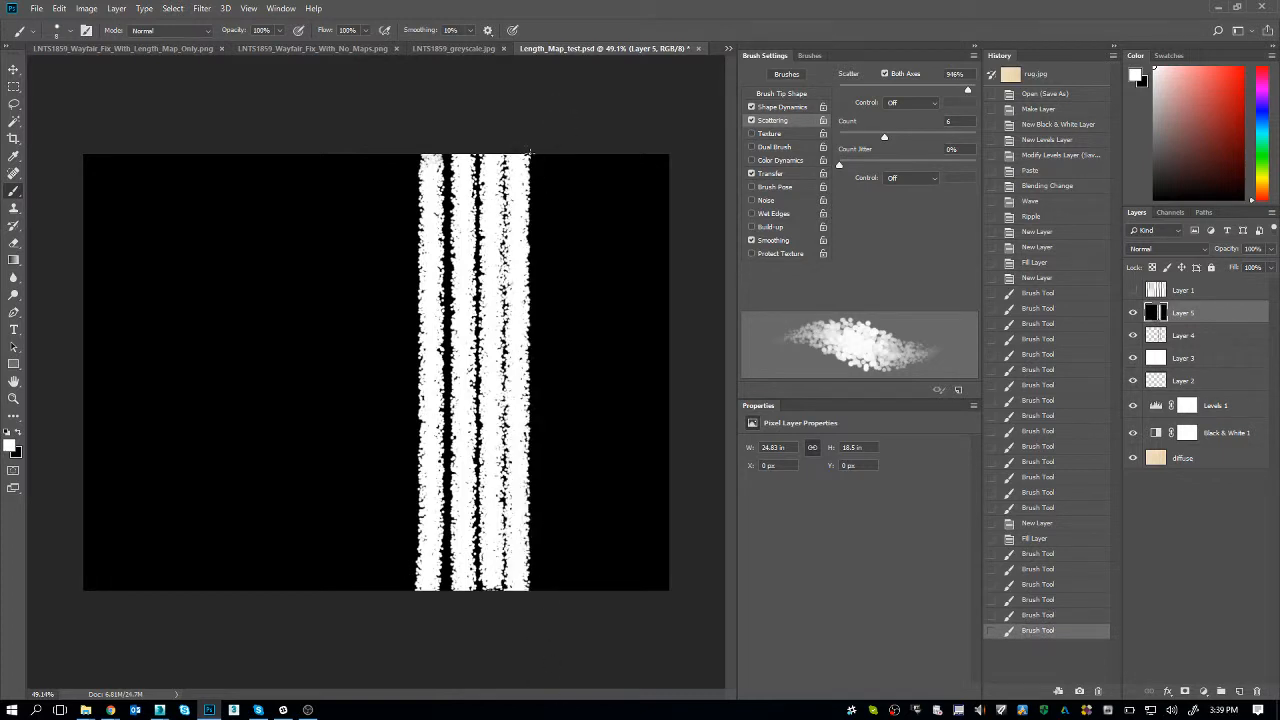
pyautogui.hotkey('ctrl', 'z')
pyautogui.moveTo(538, 214); pyautogui.dragTo(531, 634)
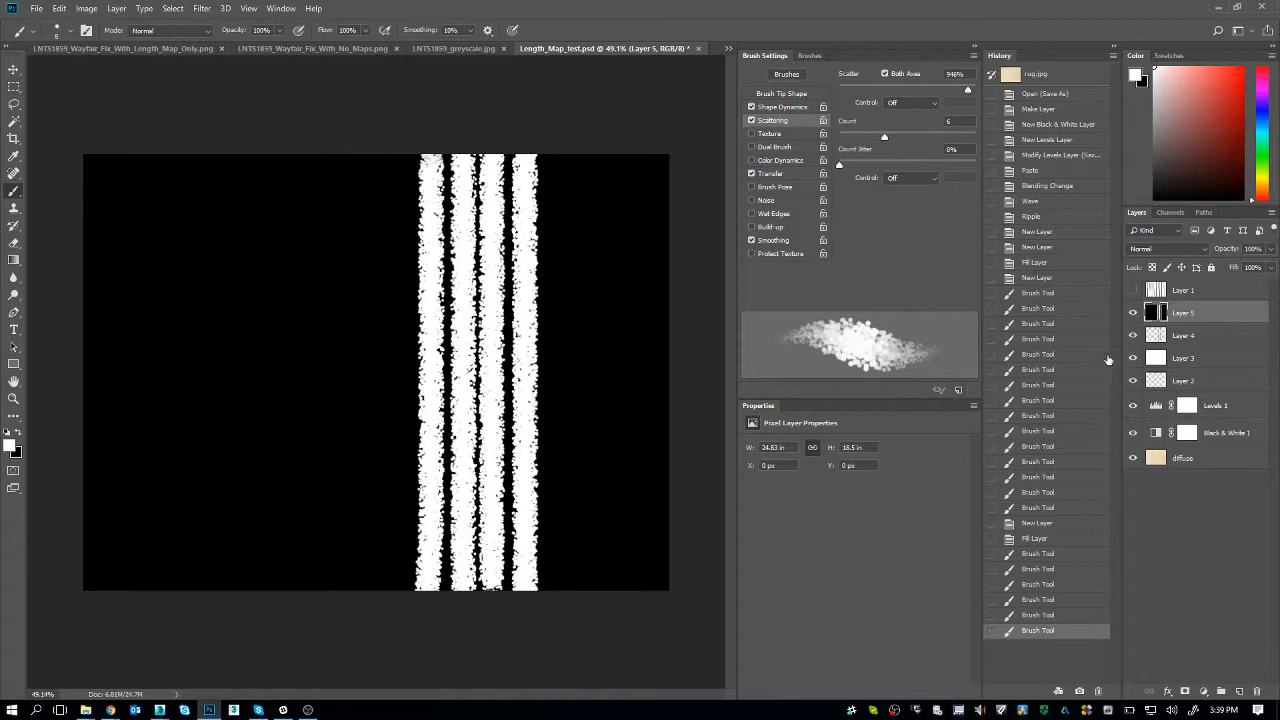
# - Select the fourth white strip with a rectangular marquee, nudge it about 5 px closer to the third strip, and deselect
pyautogui.moveTo(1133, 313)
pyautogui.mouseDown()
pyautogui.moveTo(1133, 386)
pyautogui.moveTo(1130, 319)
pyautogui.mouseUp()
pyautogui.press('m')
pyautogui.moveTo(588, 160)
pyautogui.mouseDown()
pyautogui.moveTo(555, 685)
pyautogui.moveTo(522, 668)
pyautogui.moveTo(506, 676)
pyautogui.mouseUp()
pyautogui.press('v')
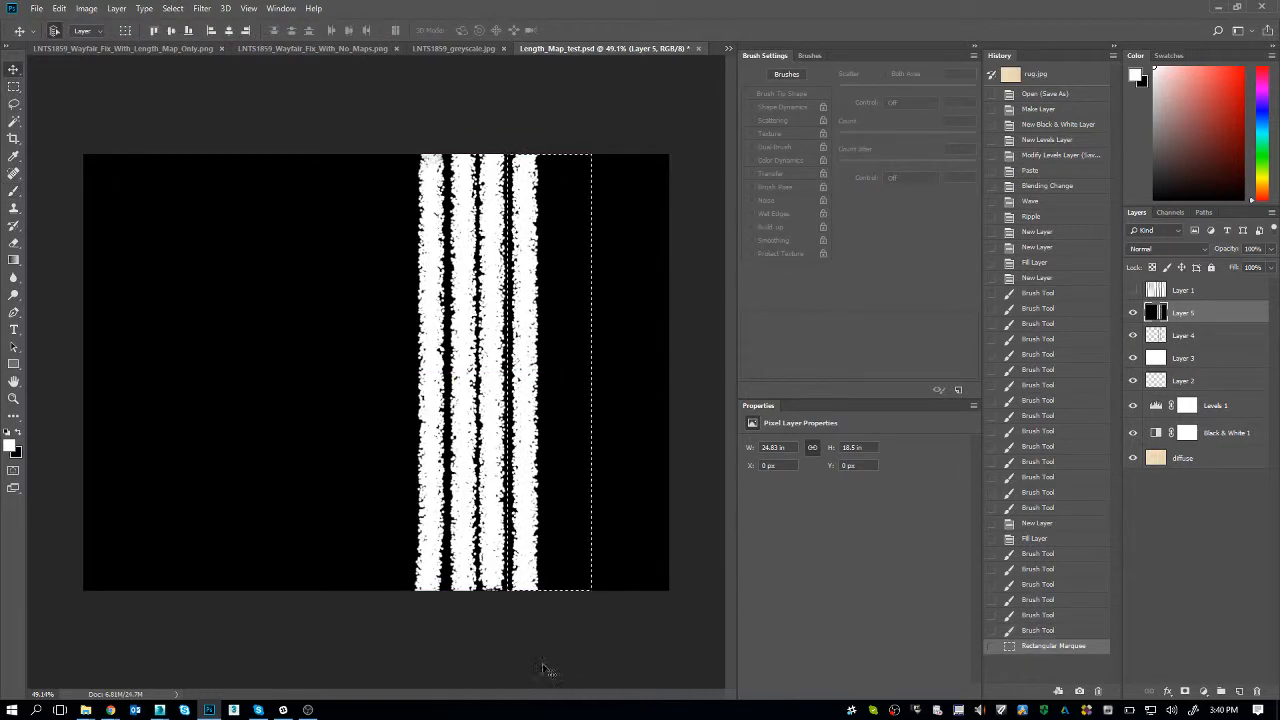
pyautogui.hotkey('shift', 'Left')
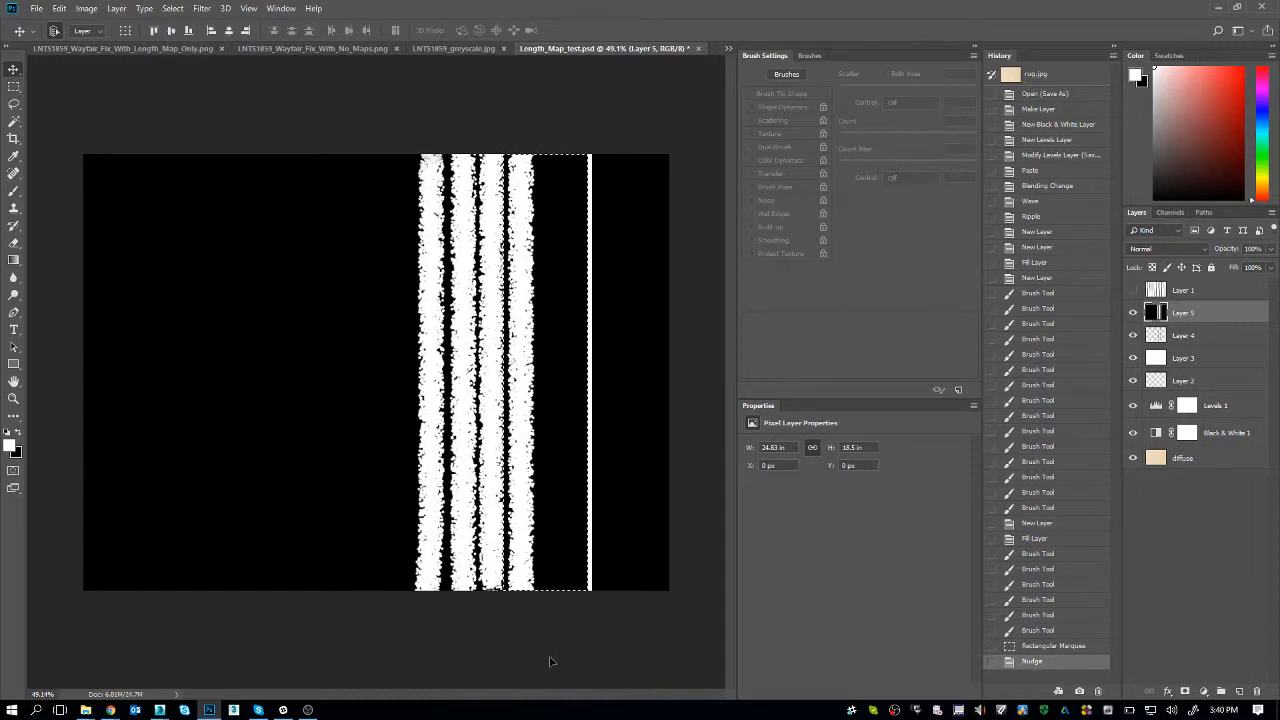
pyautogui.press('Right')
pyautogui.press('Right')
pyautogui.press('Right')
pyautogui.press('Right')
pyautogui.press('Right')
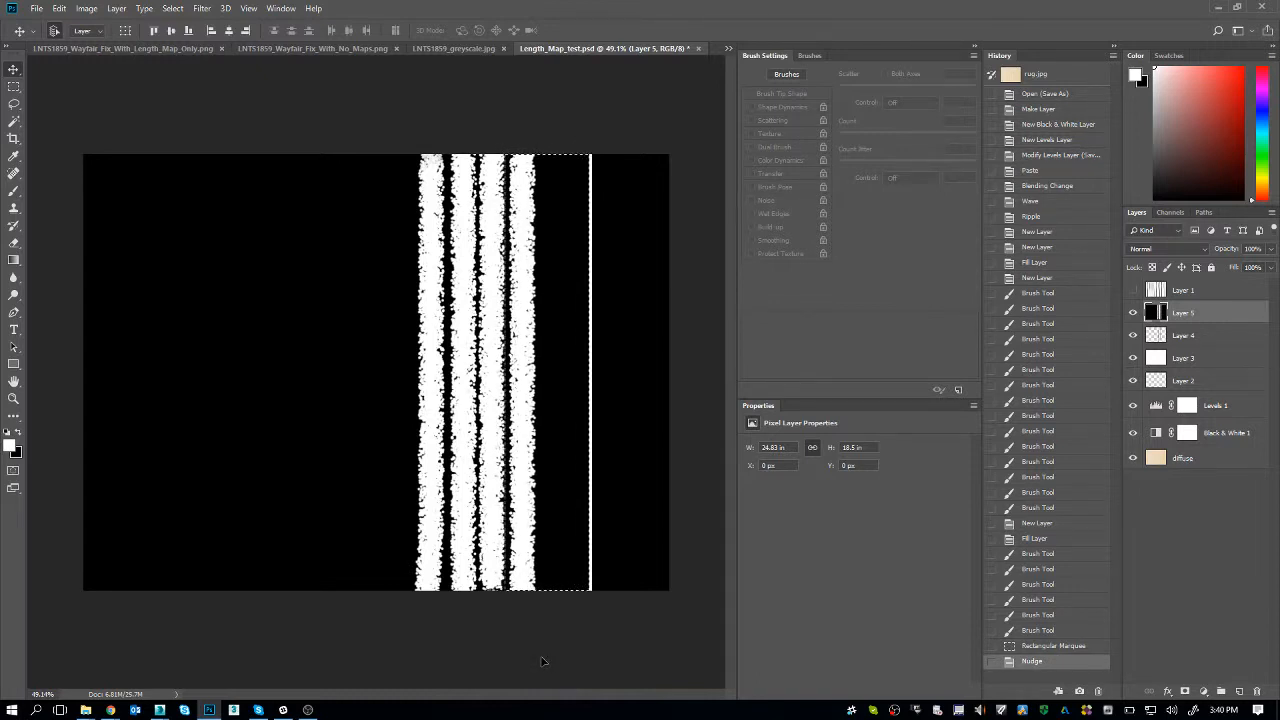
pyautogui.hotkey('ctrl', 'd')
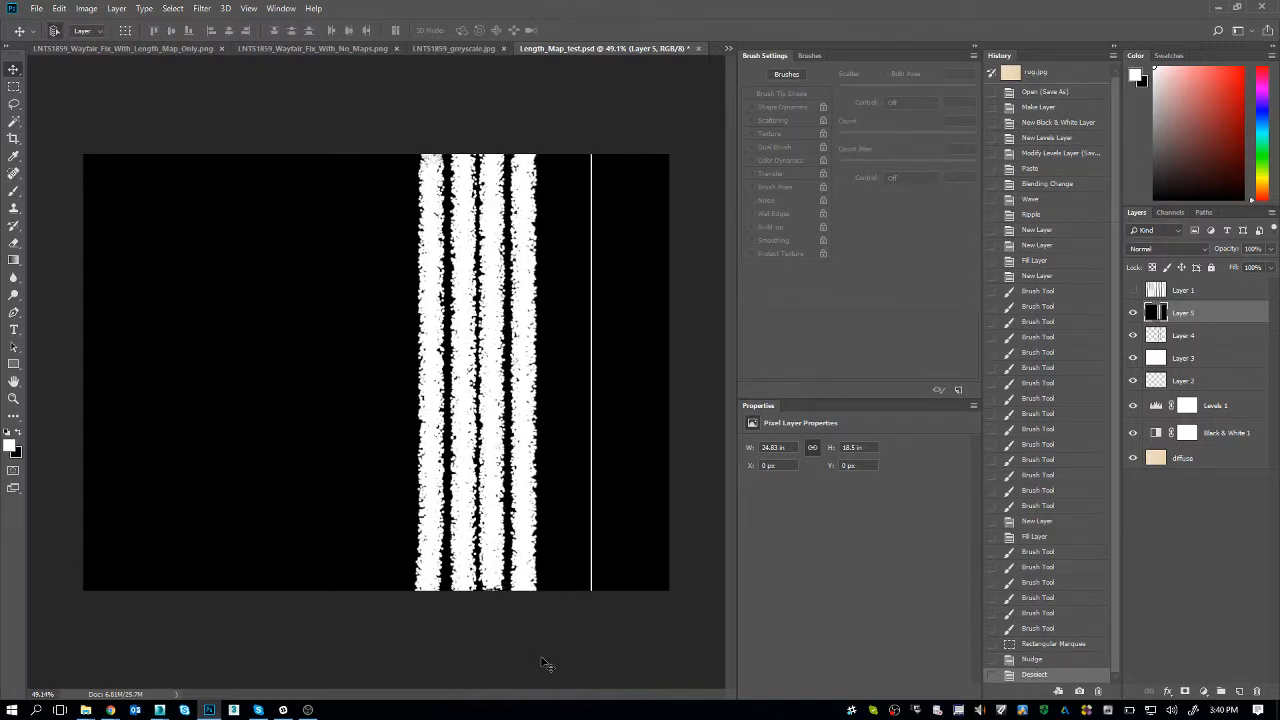
# - Fill the thin white line left beside the moved strip with black through a rectangular selection, and deselect
pyautogui.press('x')
pyautogui.press('m')
pyautogui.moveTo(580, 153); pyautogui.dragTo(606, 665)
pyautogui.hotkey('alt', 'BackSpace')
pyautogui.hotkey('ctrl', 'd')
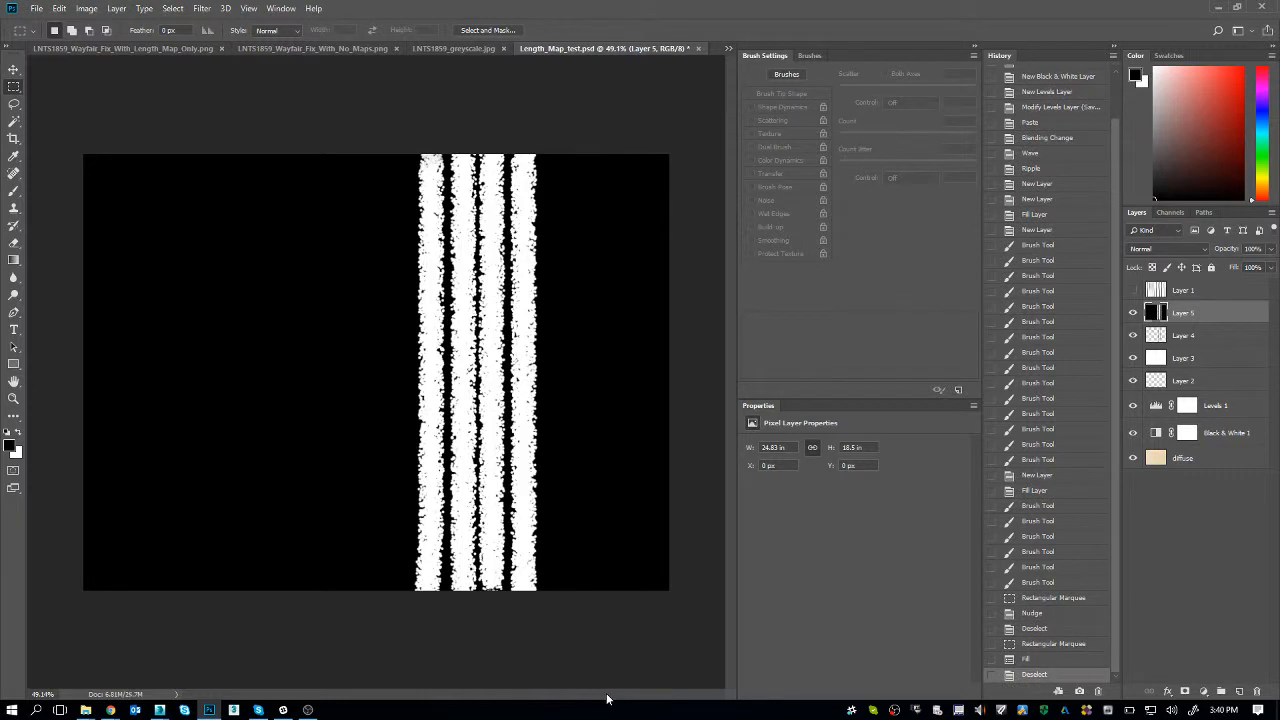
# - Add a new empty layer and paint a fifth white scattered strip on it, about 87 px wide and 1332 px long
pyautogui.hotkey('ctrl', 'z')
pyautogui.hotkey('ctrl', 'z')
pyautogui.hotkey('ctrl', 'shift', 'n')
pyautogui.press('Return')
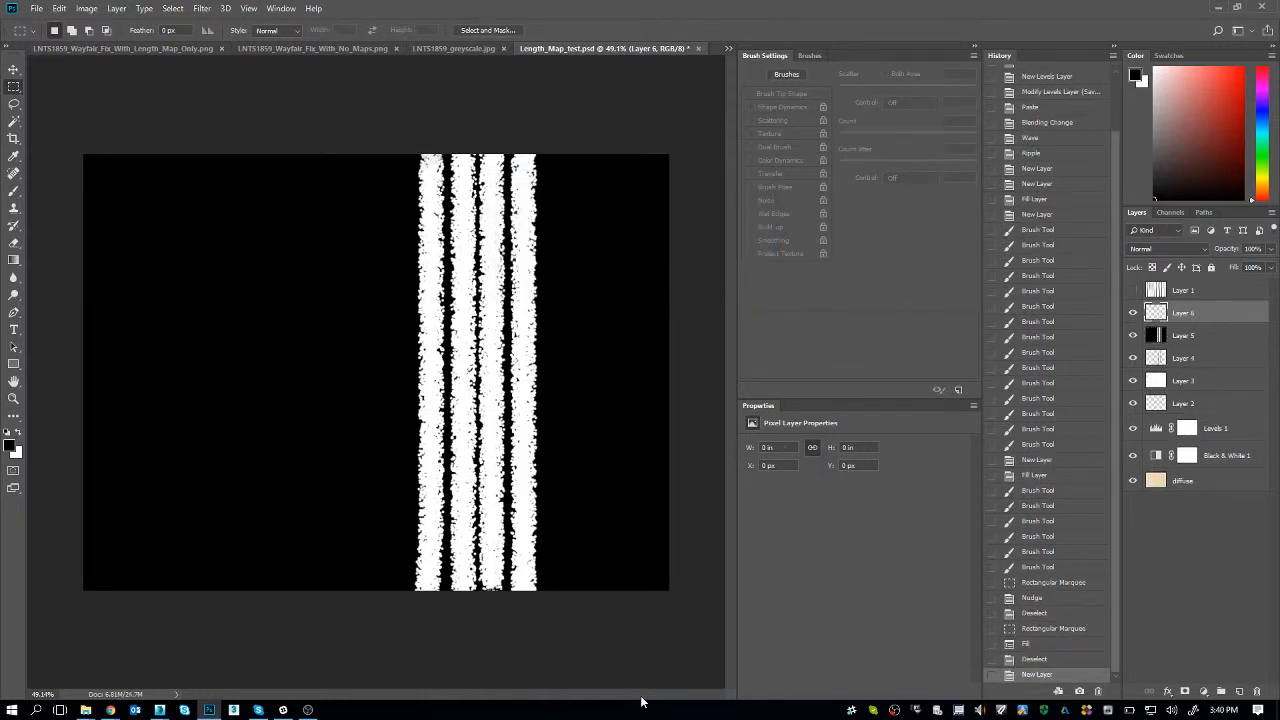
pyautogui.press('x')
pyautogui.moveTo(558, 155)
pyautogui.mouseDown()
pyautogui.moveTo(571, 514)
pyautogui.moveTo(564, 295)
pyautogui.moveTo(555, 590)
pyautogui.mouseUp()
pyautogui.hotkey('ctrl', 'd')
pyautogui.press('b')
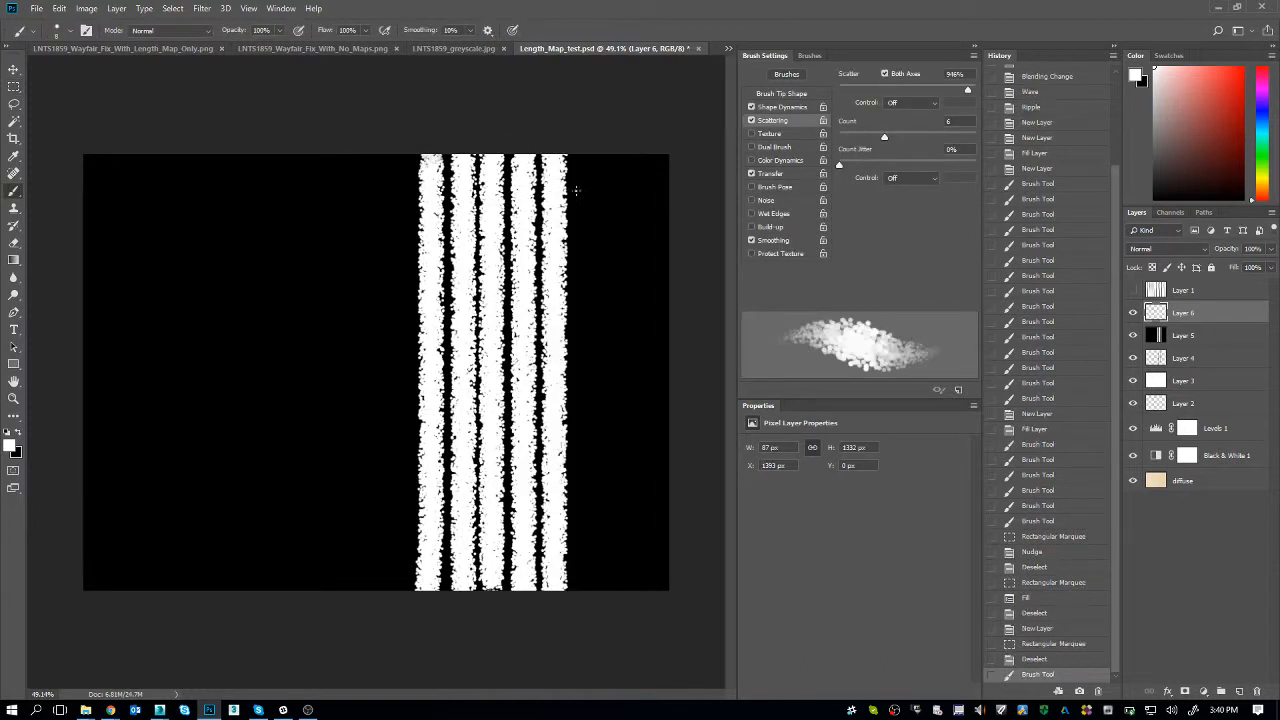
# - Paint two more full-height white strips beside the fifth with narrow black gaps between them, undoing the misplaced strokes
pyautogui.moveTo(591, 145)
pyautogui.mouseDown()
pyautogui.moveTo(603, 477)
pyautogui.moveTo(560, 671)
pyautogui.mouseUp()
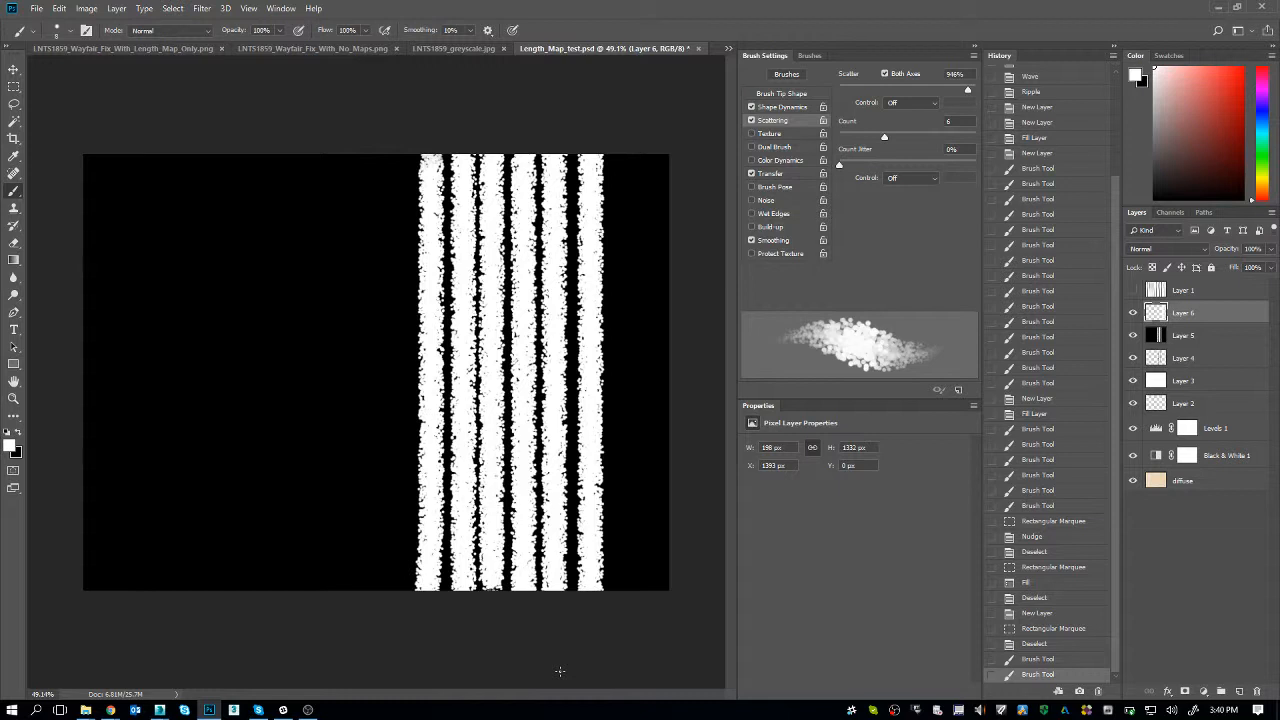
pyautogui.hotkey('ctrl', 'z')
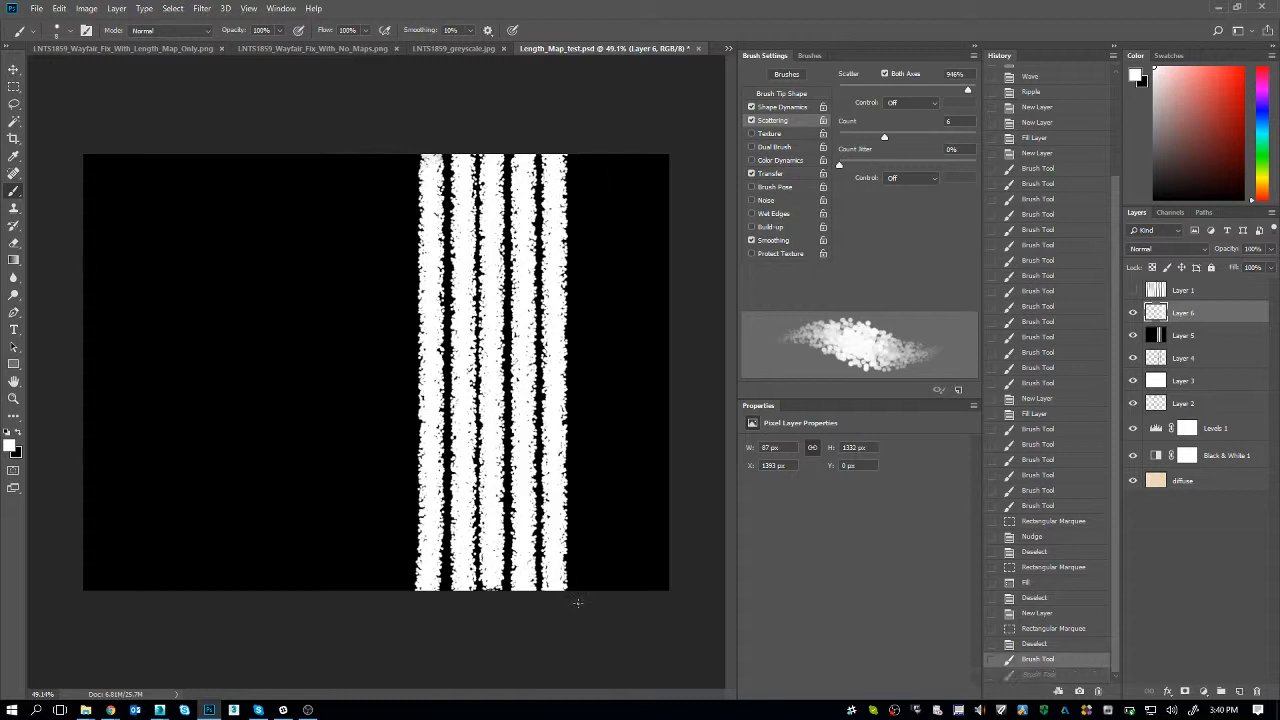
pyautogui.moveTo(589, 147); pyautogui.dragTo(574, 662)
pyautogui.hotkey('ctrl', 'z')
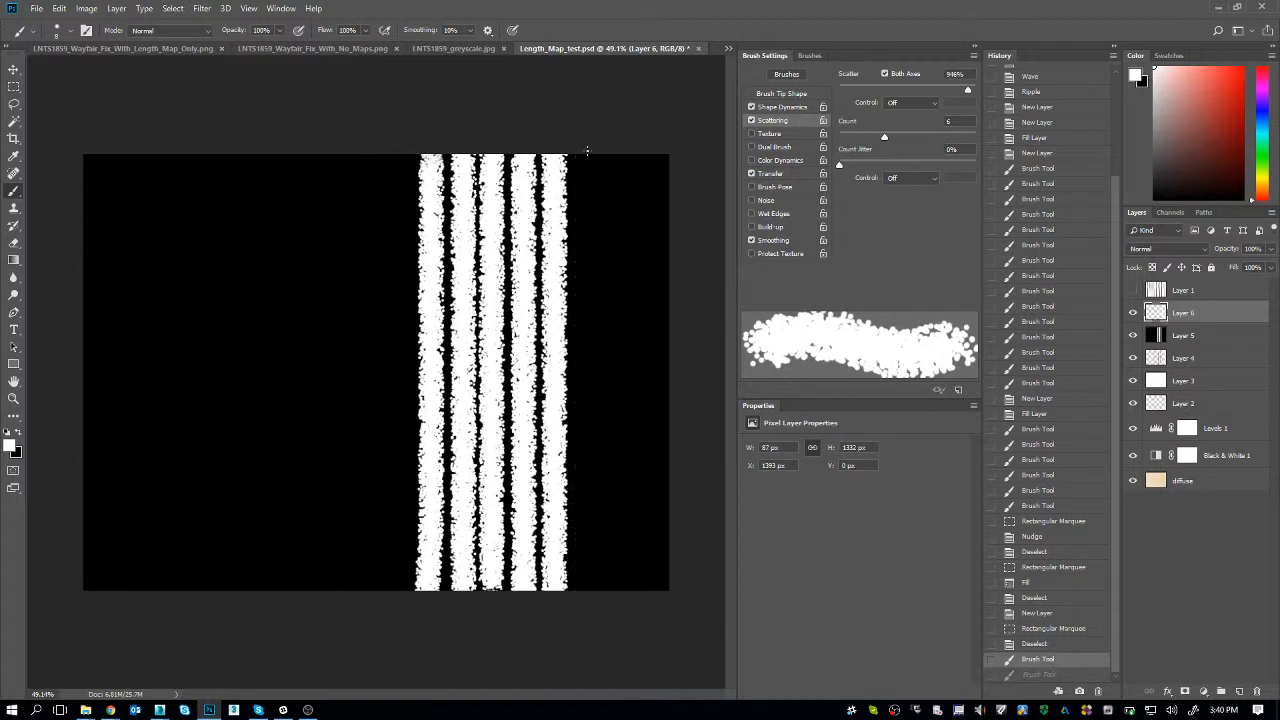
pyautogui.moveTo(584, 147)
pyautogui.mouseDown()
pyautogui.moveTo(582, 425)
pyautogui.moveTo(539, 690)
pyautogui.mouseUp()
pyautogui.moveTo(620, 597); pyautogui.dragTo(620, 366)
pyautogui.hotkey('ctrl', 'z')
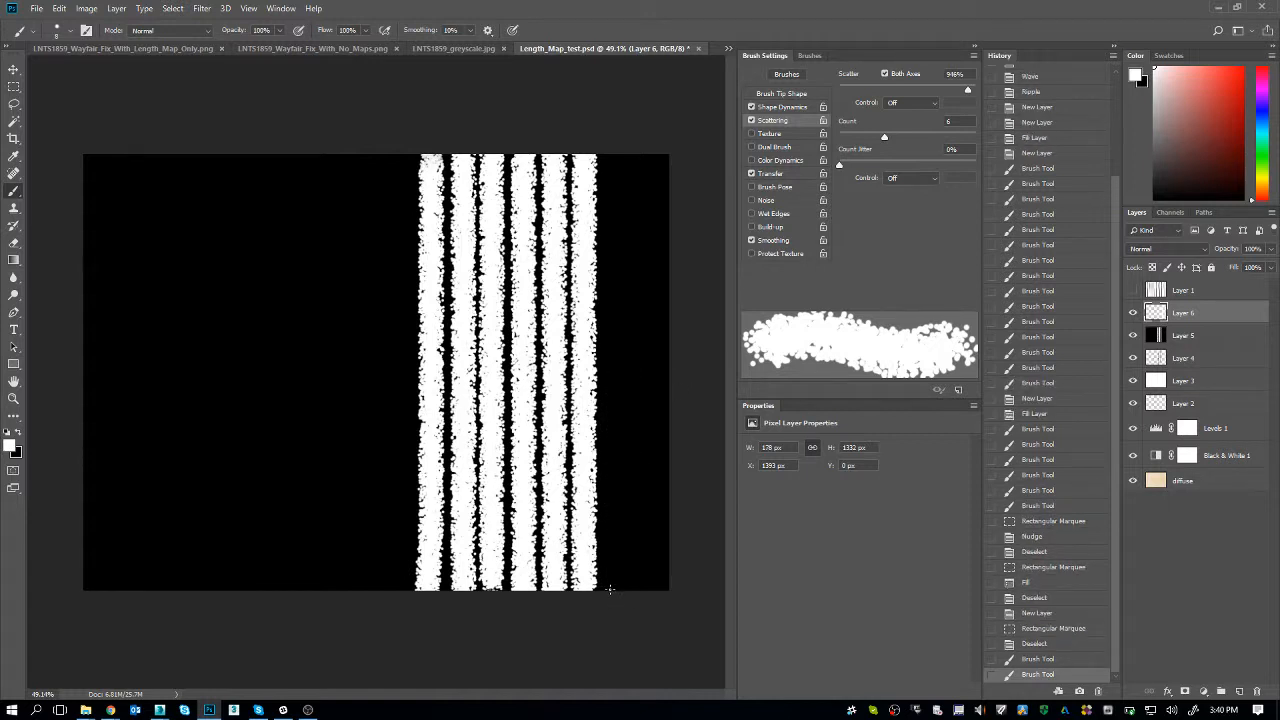
pyautogui.moveTo(606, 590)
pyautogui.mouseDown()
pyautogui.moveTo(625, 551)
pyautogui.moveTo(650, 147)
pyautogui.mouseUp()
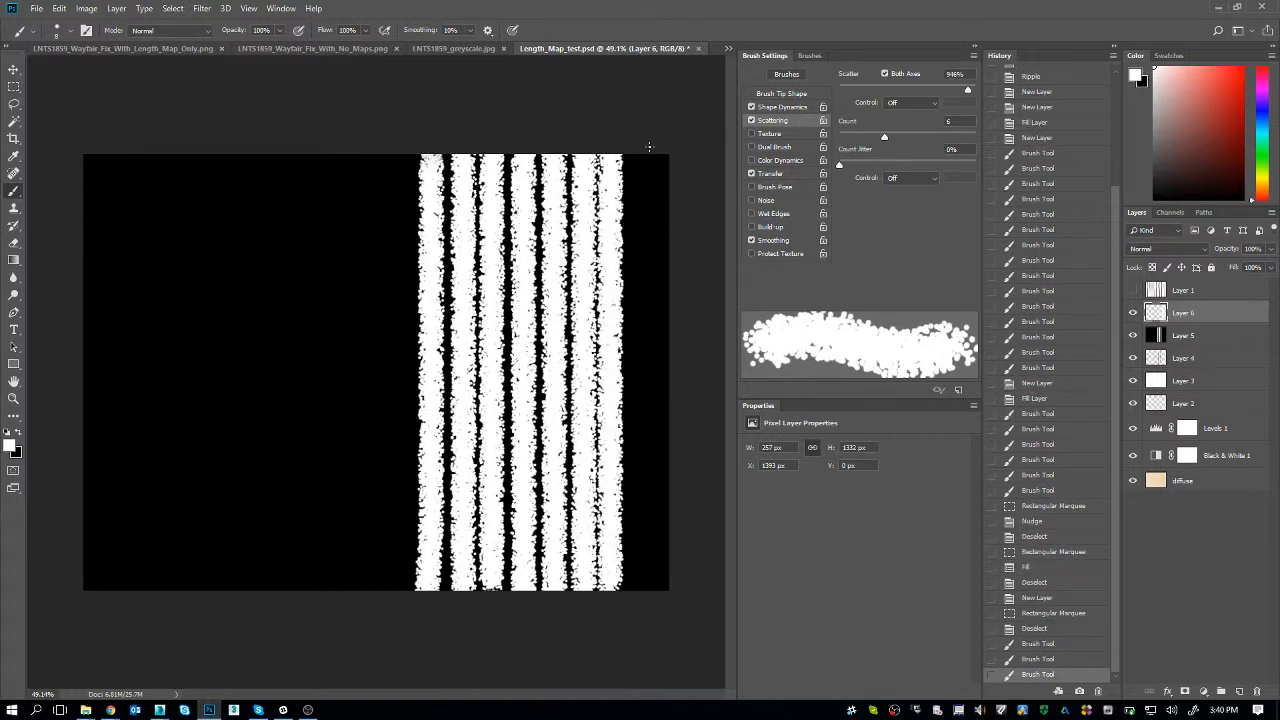
# - Examine the brush tip shape settings, the preset groups and the available brush tips
pyautogui.press('z')
pyautogui.moveTo(294, 317)
pyautogui.mouseDown()
pyautogui.moveTo(323, 360)
pyautogui.moveTo(439, 388)
pyautogui.mouseUp()
pyautogui.press('b')
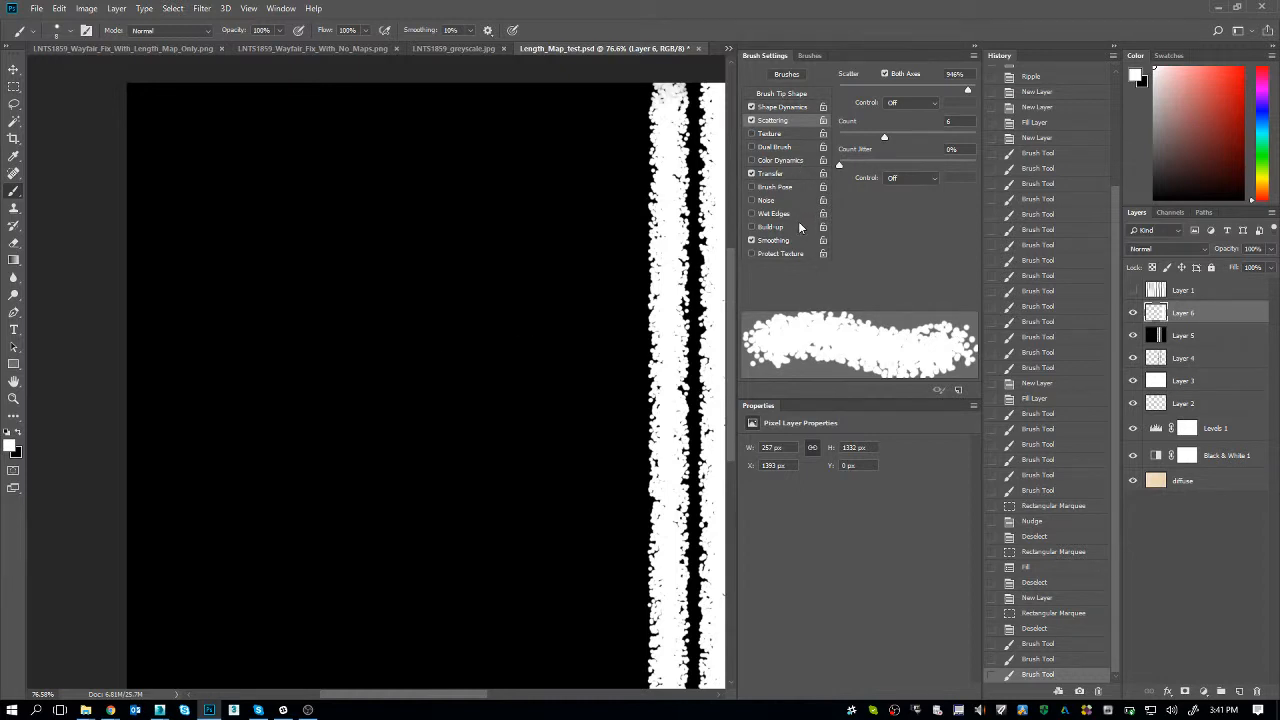
pyautogui.click(793, 94)
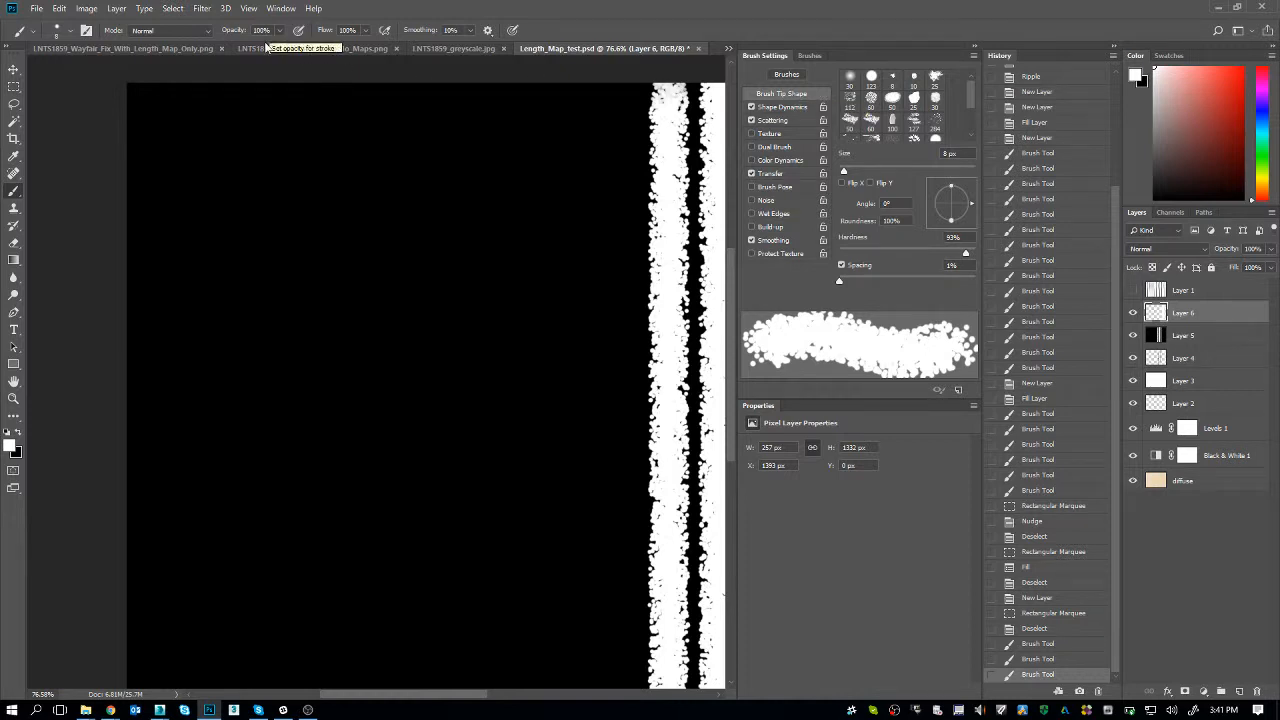
pyautogui.click(66, 31)
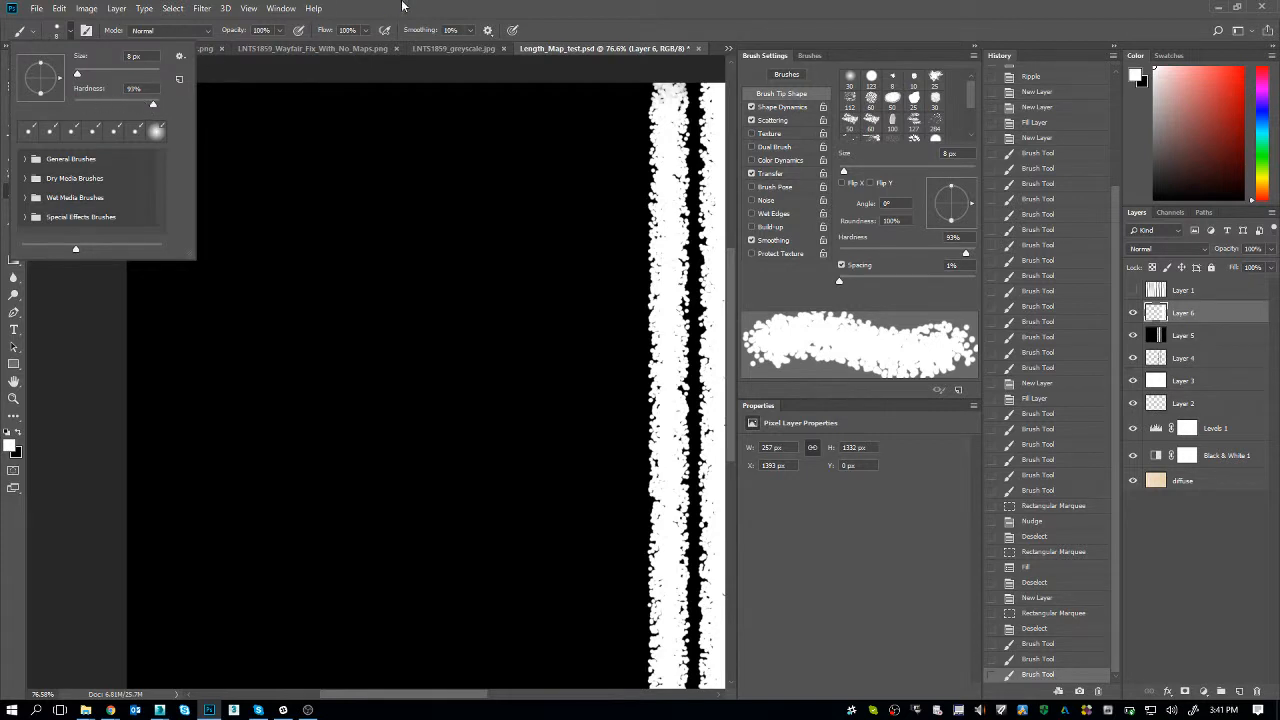
pyautogui.click(405, 6)
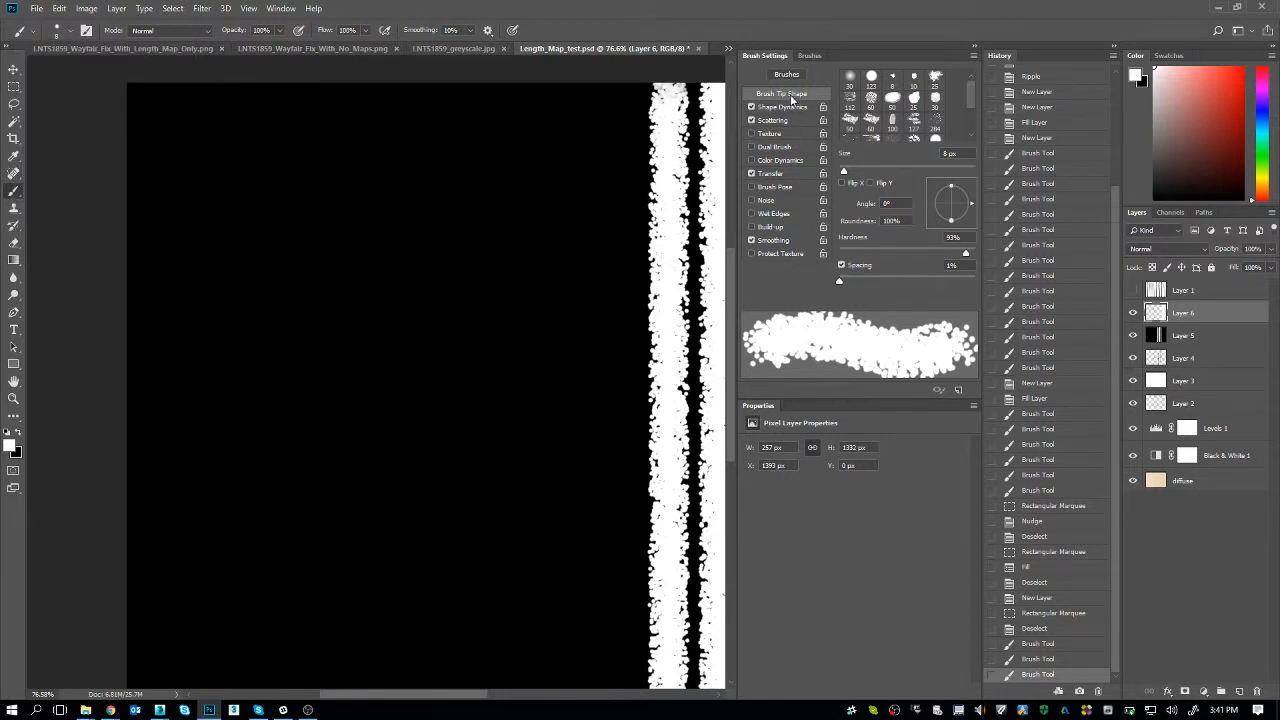
pyautogui.scroll(-3, 969, 110)
pyautogui.moveTo(972, 119); pyautogui.dragTo(974, 105)
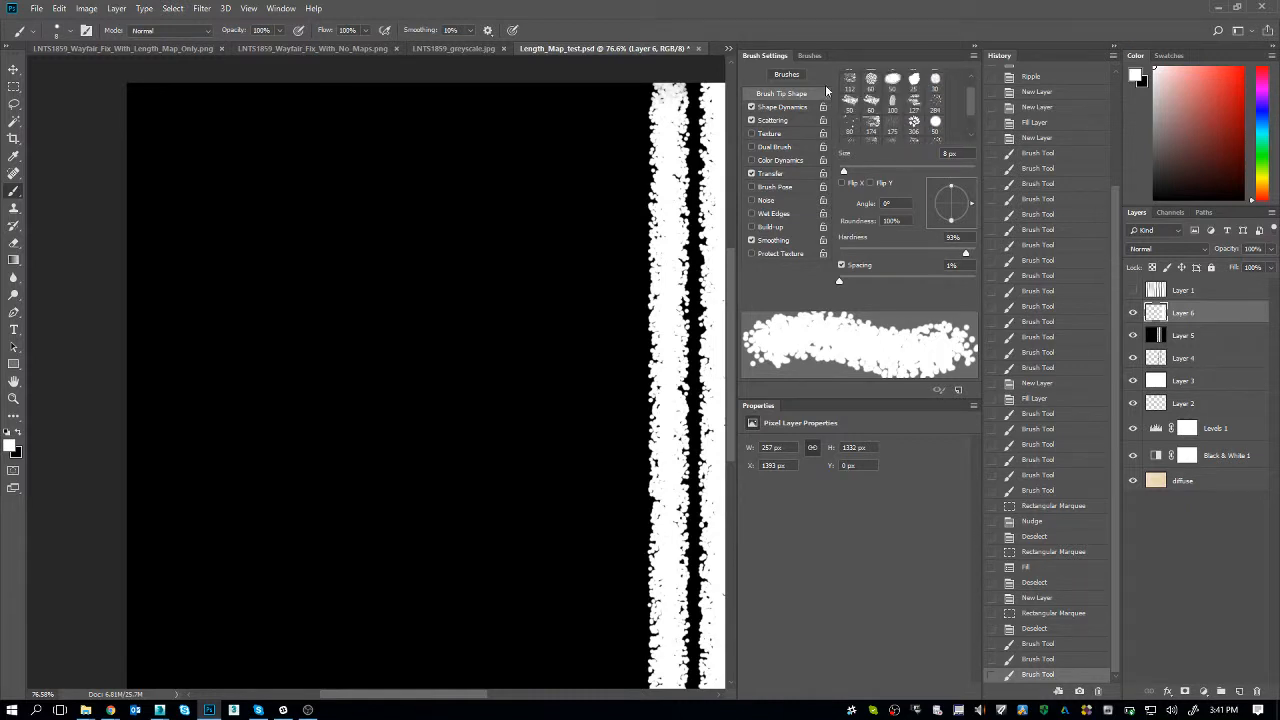
pyautogui.scroll(2, 912, 120)
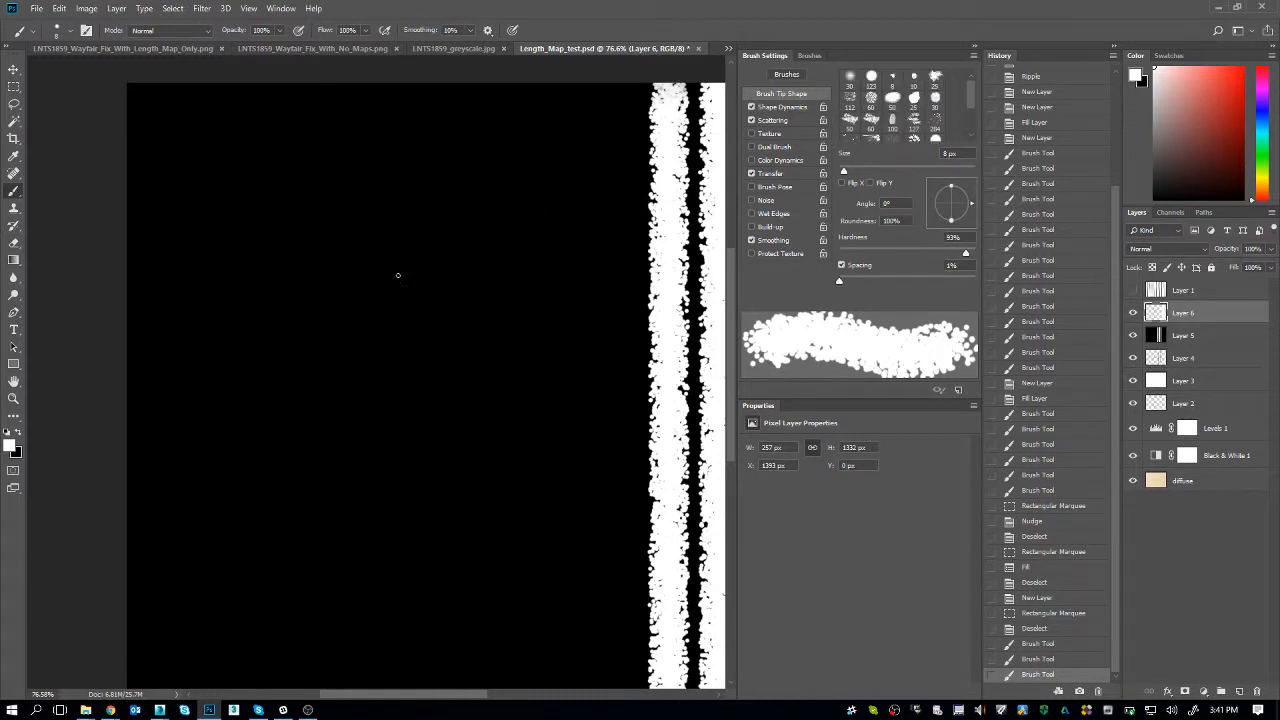
# - Increase the brush size to 16 px while testing strokes on the empty black area, and undo the strokes
pyautogui.moveTo(380, 281); pyautogui.dragTo(529, 300)
pyautogui.moveTo(505, 350)
pyautogui.mouseDown()
pyautogui.moveTo(614, 634)
pyautogui.moveTo(458, 440)
pyautogui.mouseUp()
pyautogui.hotkey('ctrl', 'z')
pyautogui.moveTo(472, 290); pyautogui.dragTo(336, 277)
pyautogui.moveTo(406, 206)
pyautogui.mouseDown()
pyautogui.moveTo(413, 333)
pyautogui.moveTo(484, 305)
pyautogui.mouseUp()
pyautogui.hotkey('ctrl', 'z')
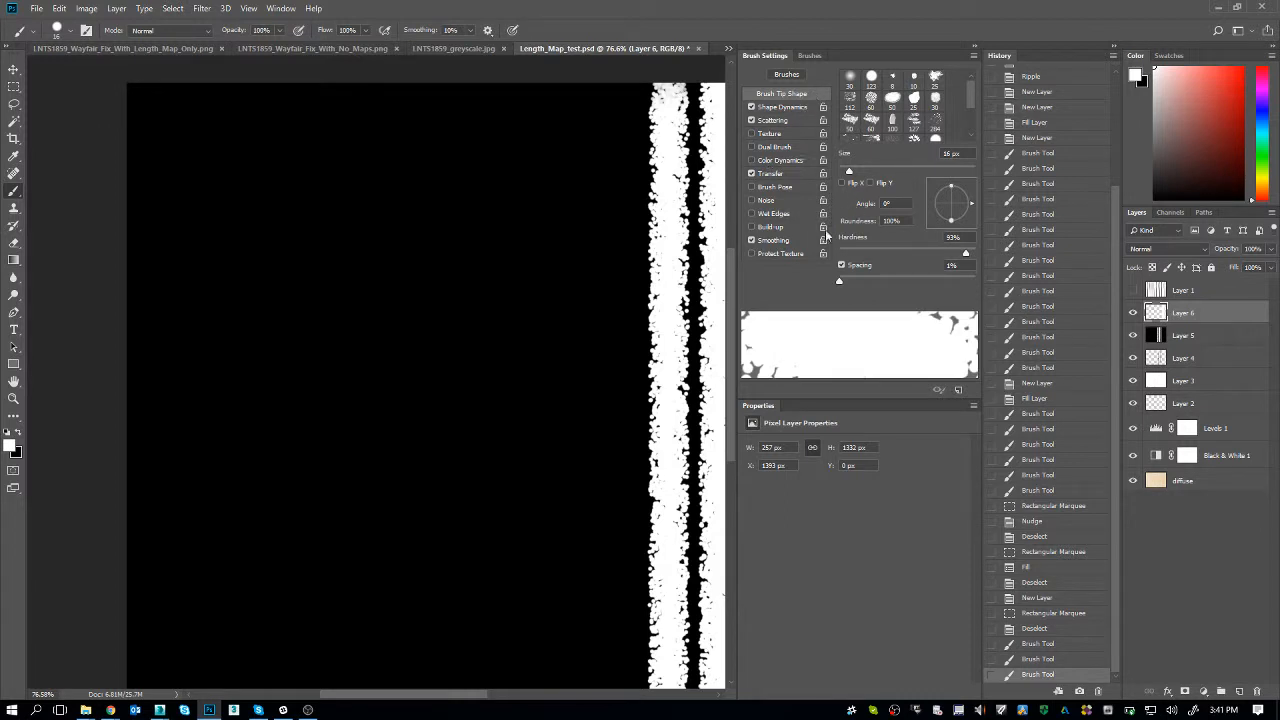
# - Turn off Scattering, Transfer, Shape Dynamics and Smoothing for the brush
pyautogui.moveTo(594, 230); pyautogui.dragTo(497, 260)
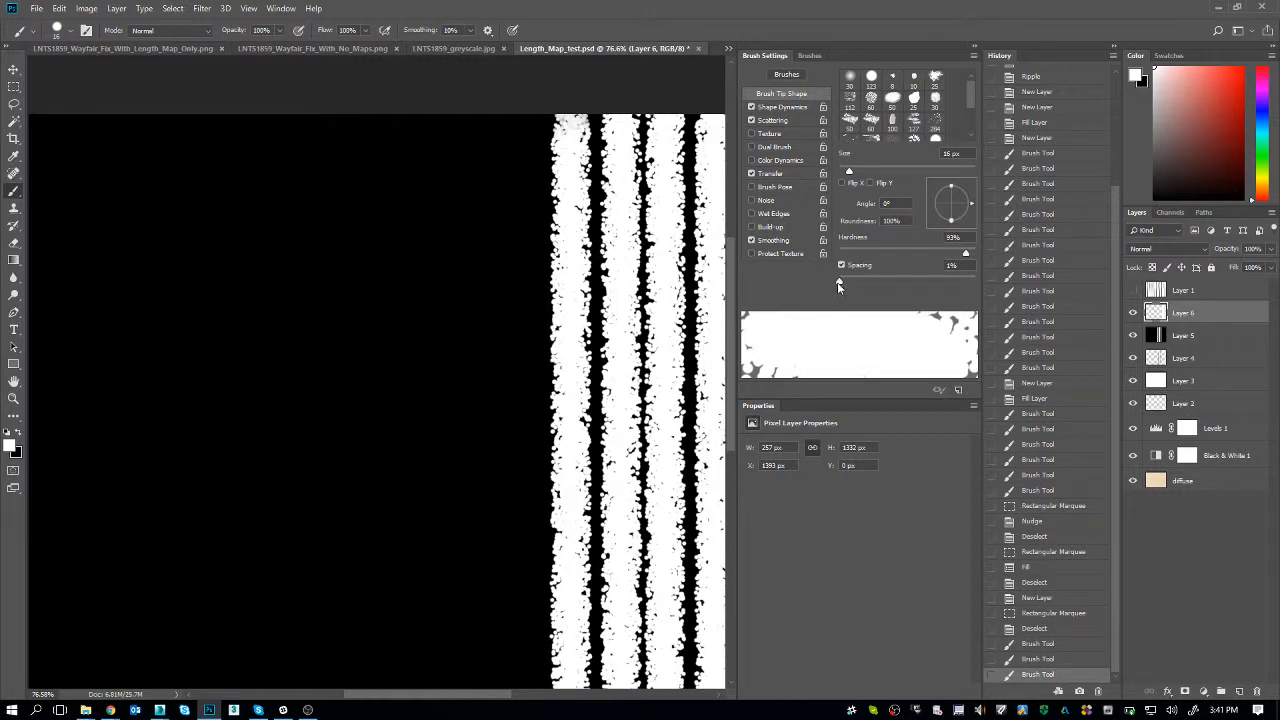
pyautogui.click(752, 121)
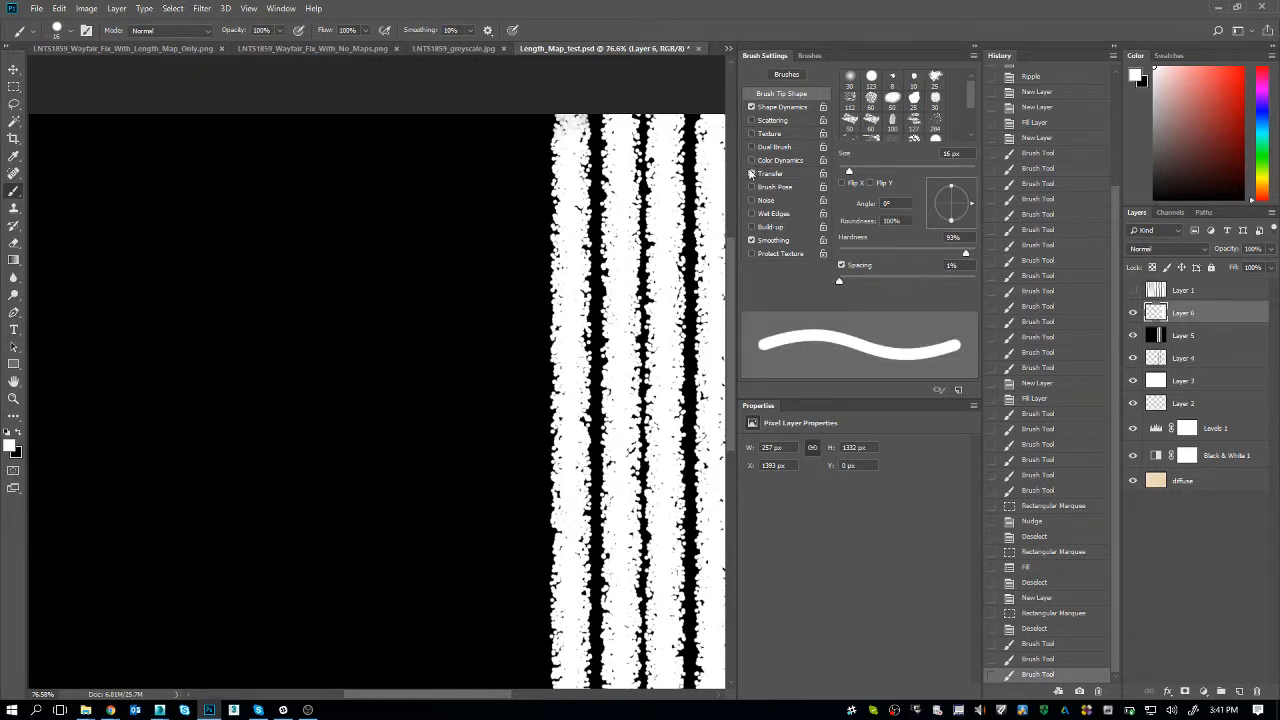
pyautogui.click(752, 173)
pyautogui.click(752, 107)
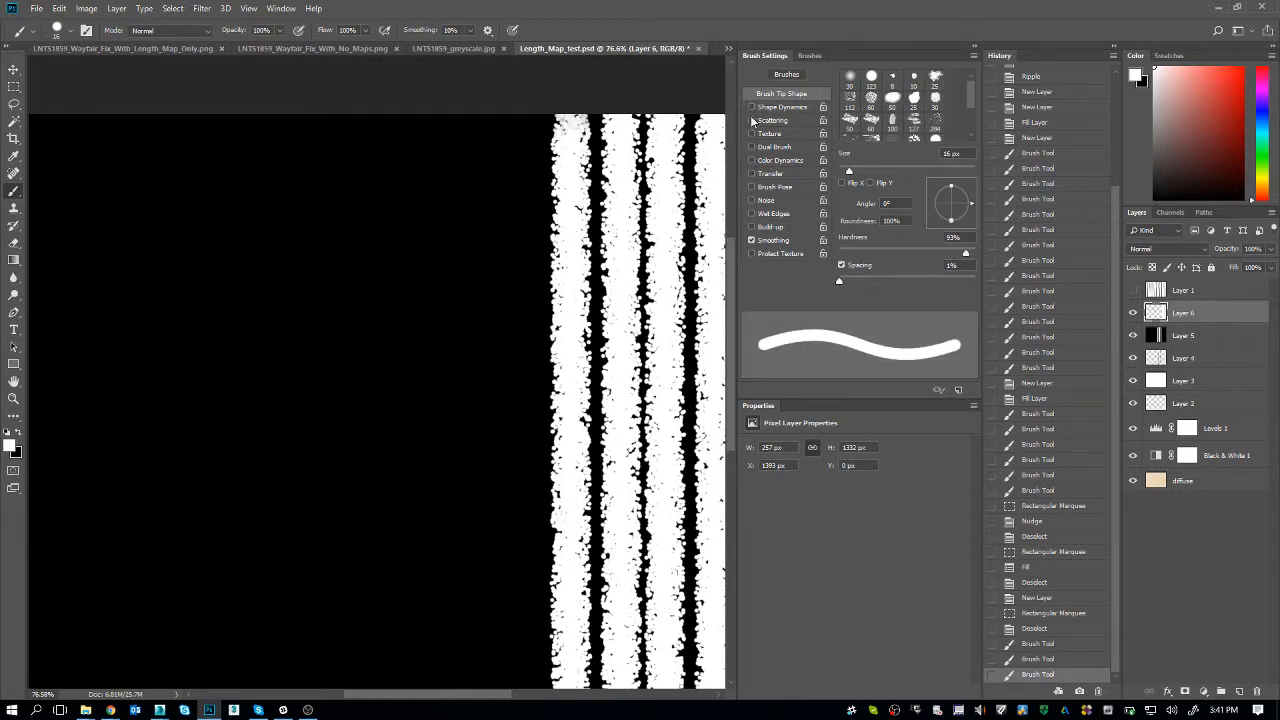
pyautogui.click(752, 240)
# - Test brush spacings of 376% and 83% with vertical strokes on the empty black area, undoing each stroke
pyautogui.moveTo(839, 281); pyautogui.dragTo(953, 281)
pyautogui.moveTo(429, 149); pyautogui.dragTo(429, 430)
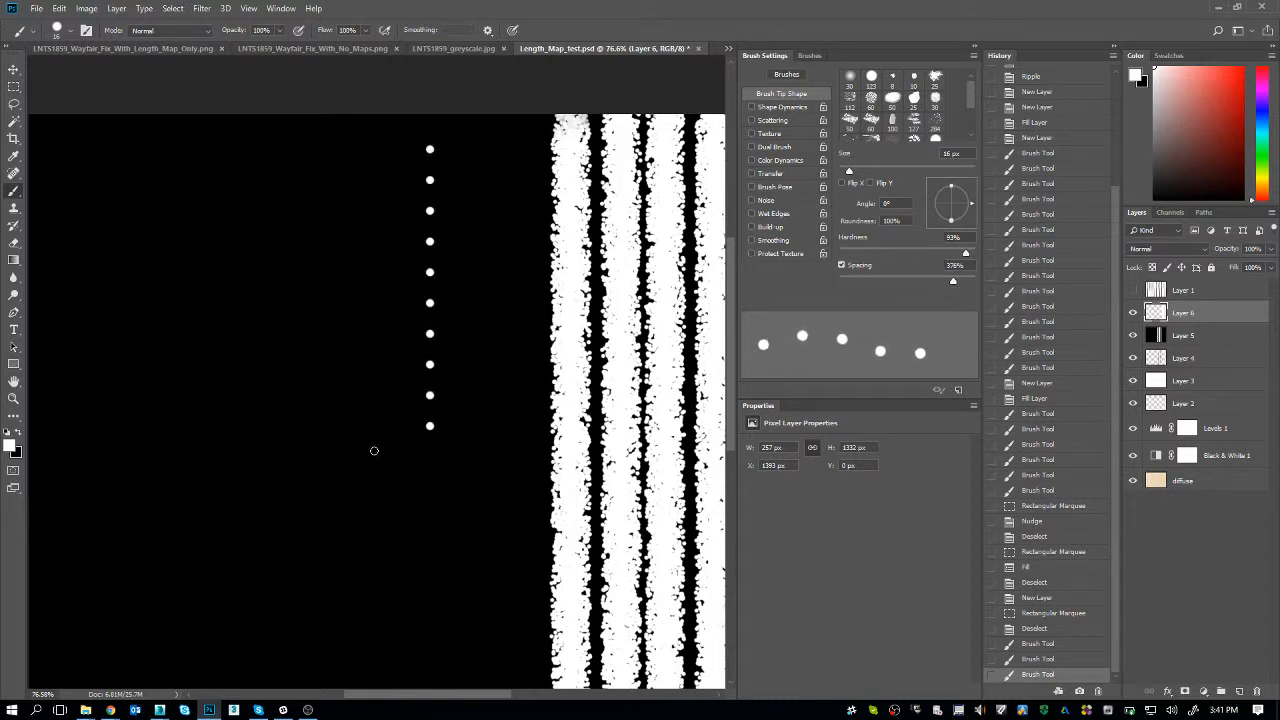
pyautogui.hotkey('ctrl', 'z')
pyautogui.moveTo(953, 284); pyautogui.dragTo(895, 281)
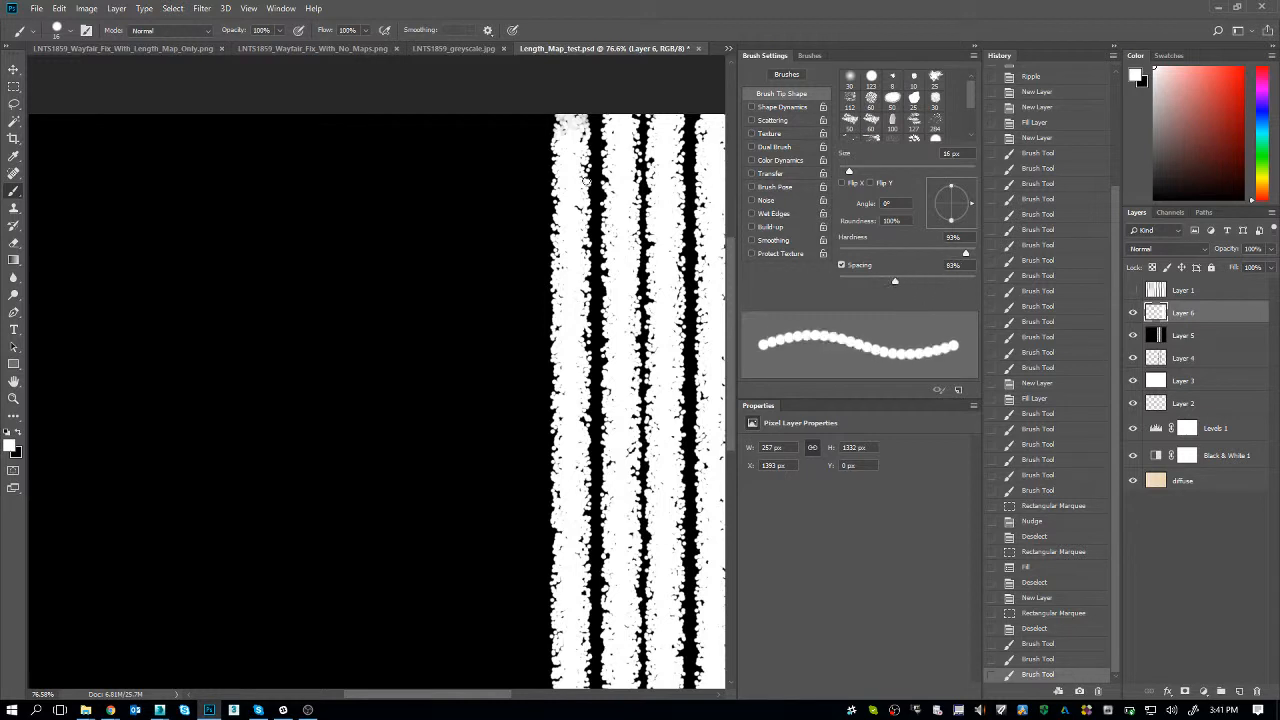
pyautogui.moveTo(462, 116); pyautogui.dragTo(462, 435)
pyautogui.hotkey('ctrl', 'z')
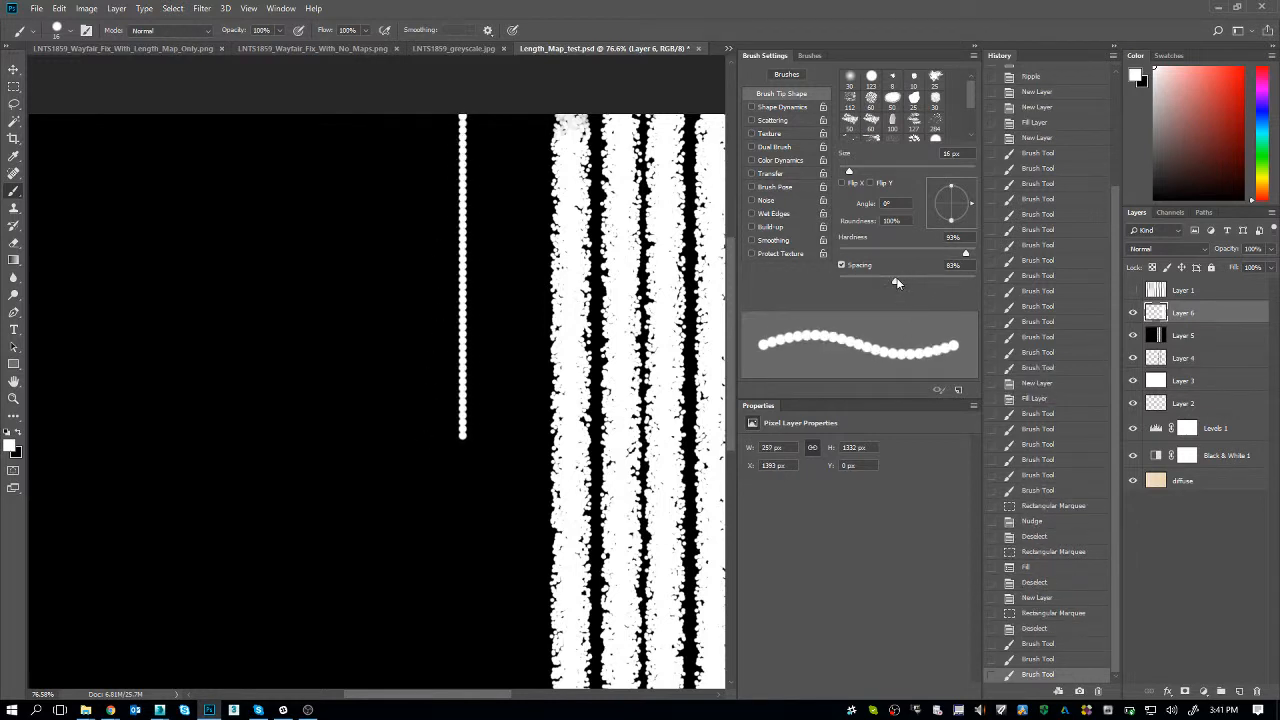
# - Test brush spacings of 37% and 1% with white strokes on the black area, undoing the strokes
pyautogui.moveTo(895, 281); pyautogui.dragTo(866, 282)
pyautogui.moveTo(439, 113); pyautogui.dragTo(441, 436)
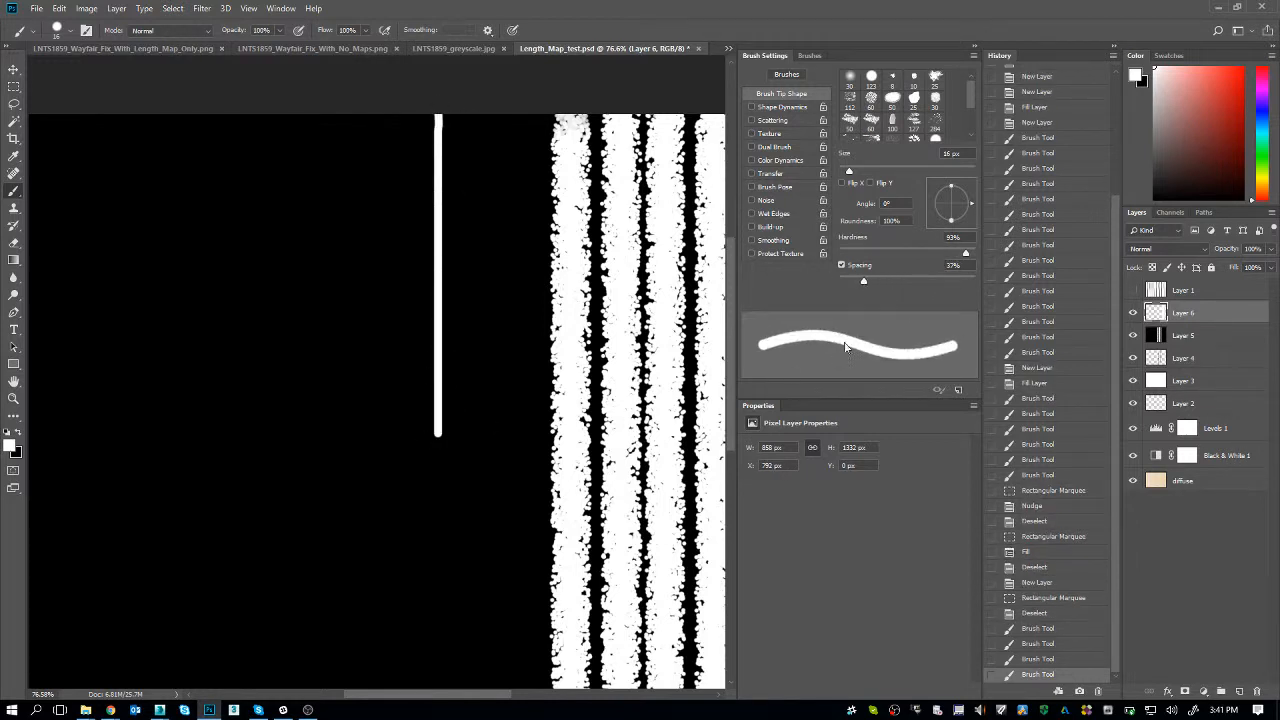
pyautogui.hotkey('ctrl', 'z')
pyautogui.moveTo(864, 281); pyautogui.dragTo(839, 281)
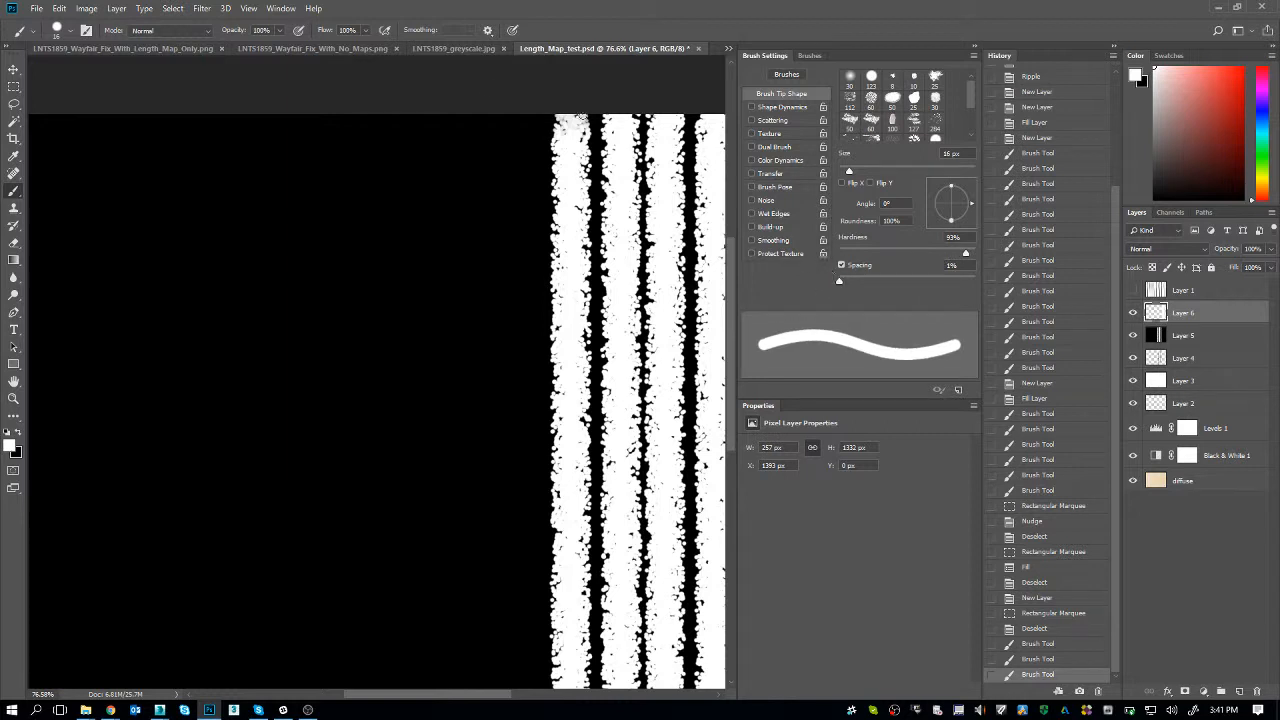
pyautogui.moveTo(467, 114); pyautogui.dragTo(467, 430)
pyautogui.moveTo(420, 395)
pyautogui.mouseDown()
pyautogui.moveTo(295, 240)
pyautogui.moveTo(388, 354)
pyautogui.mouseUp()
pyautogui.moveTo(231, 114)
pyautogui.mouseDown()
pyautogui.moveTo(231, 352)
pyautogui.moveTo(261, 392)
pyautogui.mouseUp()
pyautogui.hotkey('ctrl', 'z')
pyautogui.hotkey('ctrl', 'alt', 'z')
pyautogui.hotkey('ctrl', 'alt', 'z')
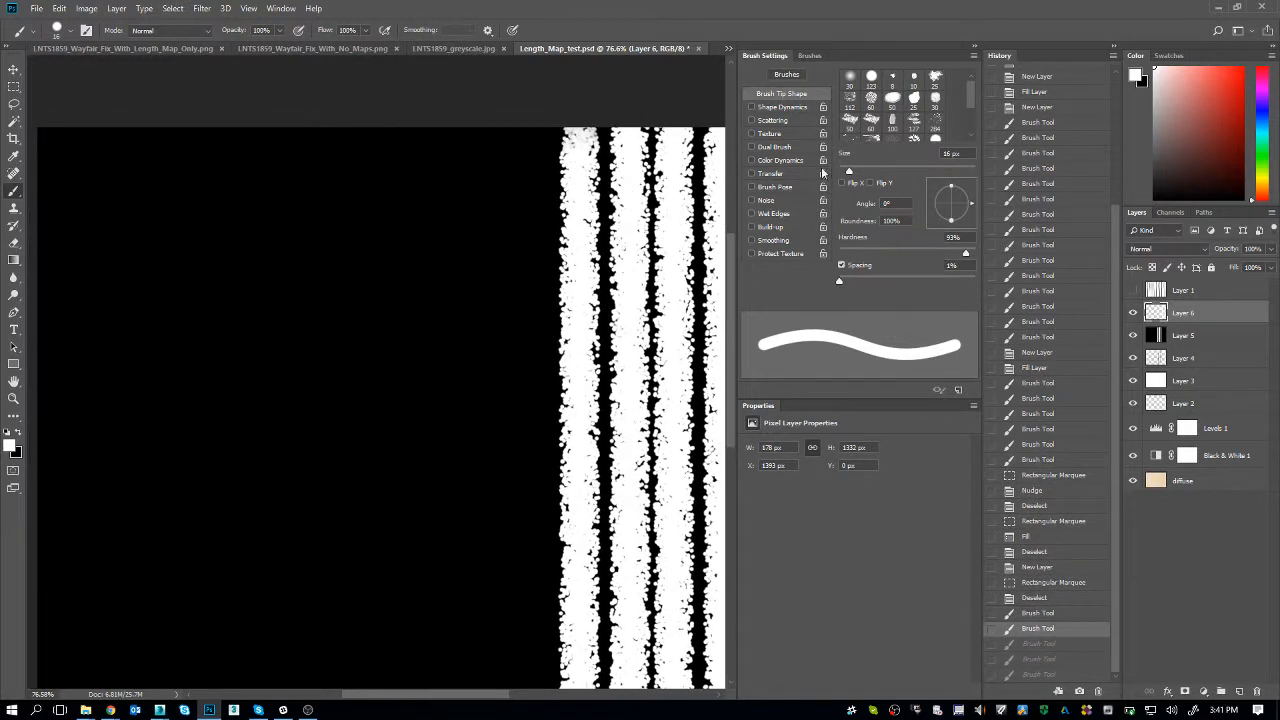
# - Enable Shape Dynamics for the brush and try two strokes on the black area, undoing both
pyautogui.click(787, 110)
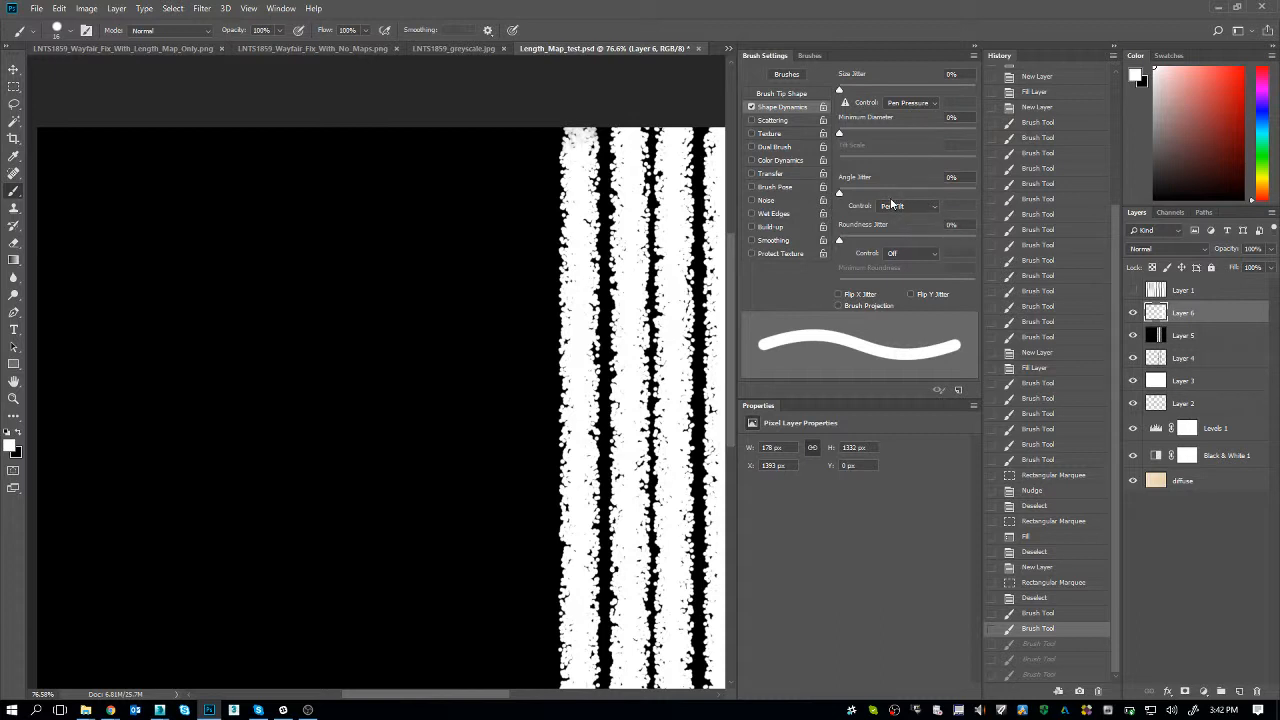
pyautogui.moveTo(307, 188); pyautogui.dragTo(422, 412)
pyautogui.hotkey('ctrl', 'z')
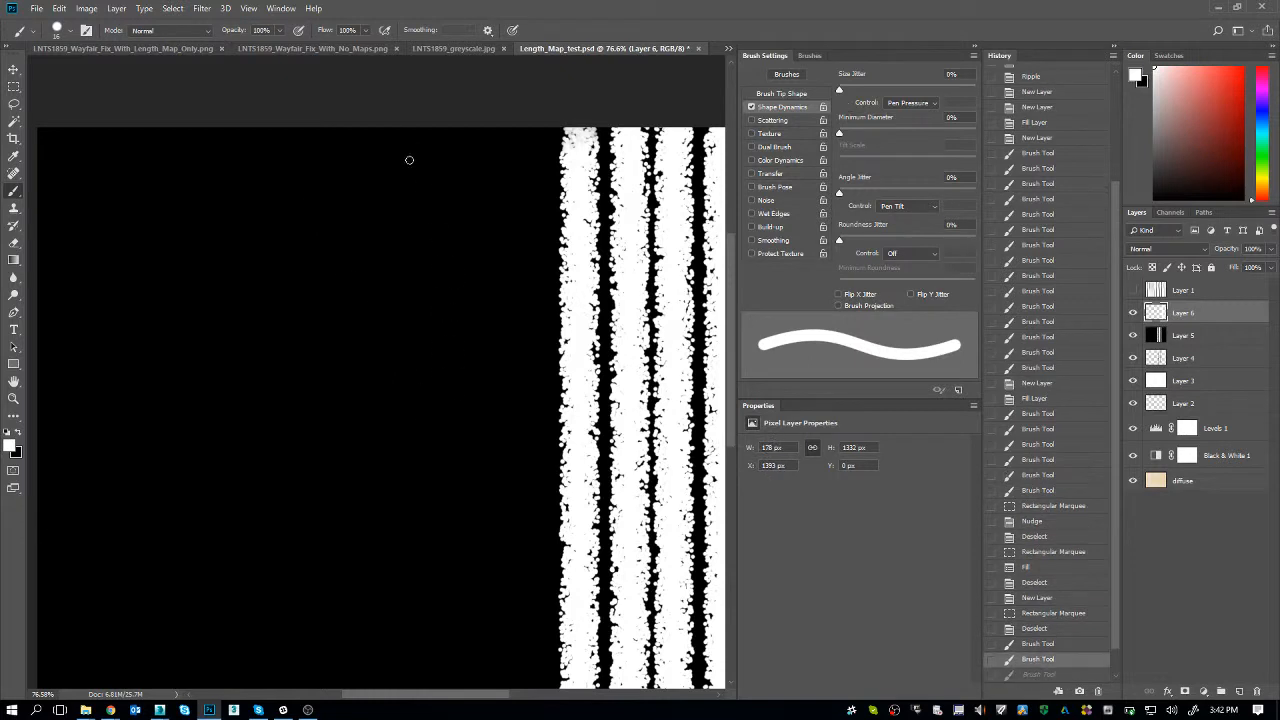
pyautogui.moveTo(424, 178); pyautogui.dragTo(461, 312)
pyautogui.hotkey('ctrl', 'z')
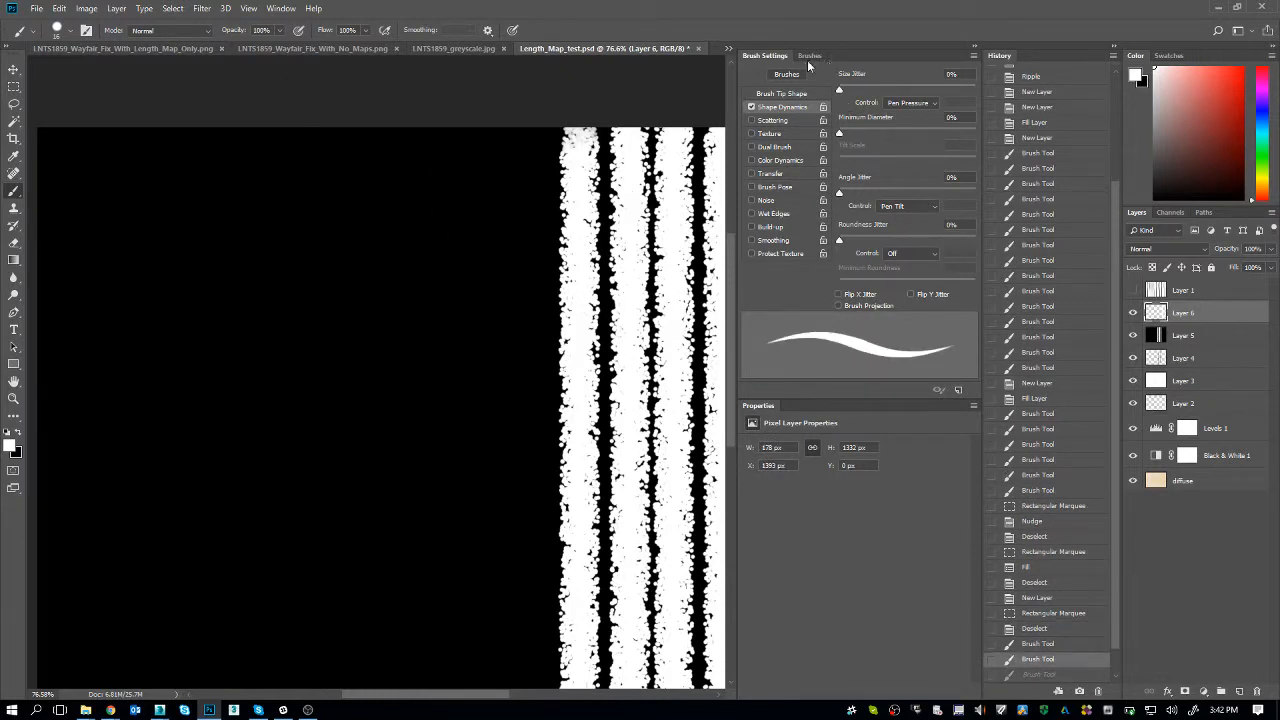
# - Choose the ragged 25 px brush tip, enlarge it to 100 px and test an S-shaped stroke, undoing it
pyautogui.click(806, 90)
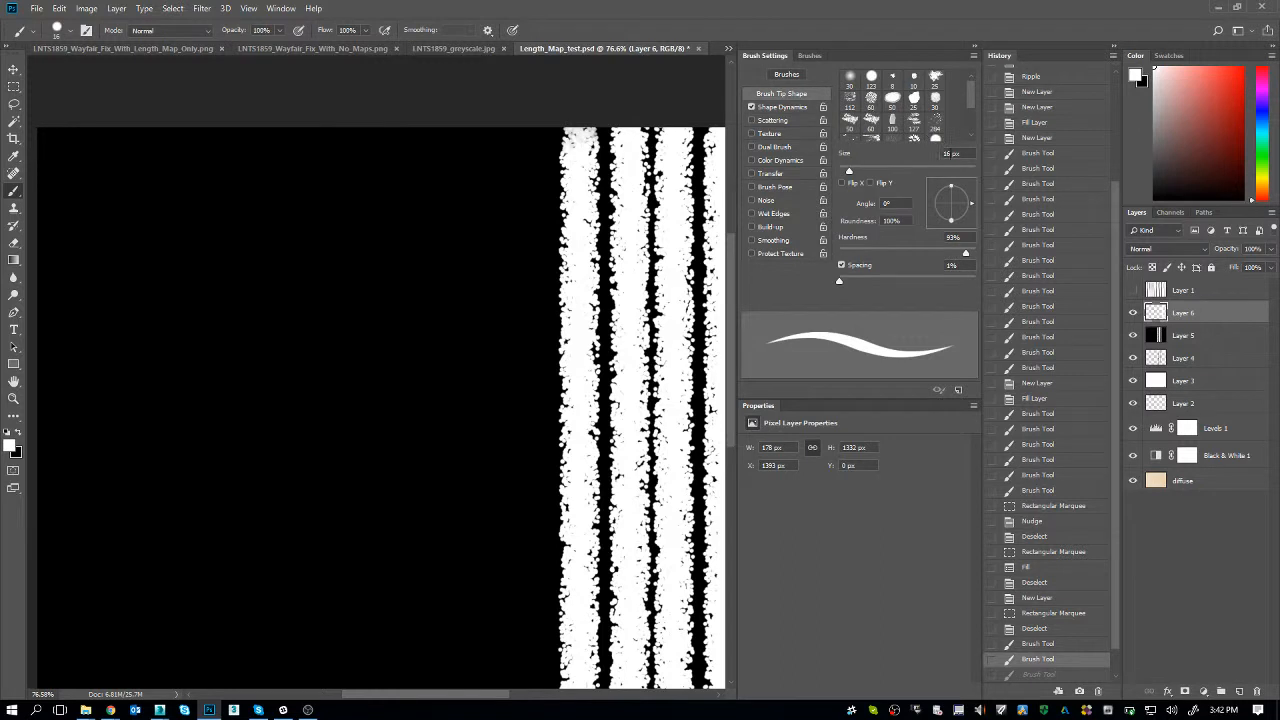
pyautogui.click(936, 80)
pyautogui.click(805, 106)
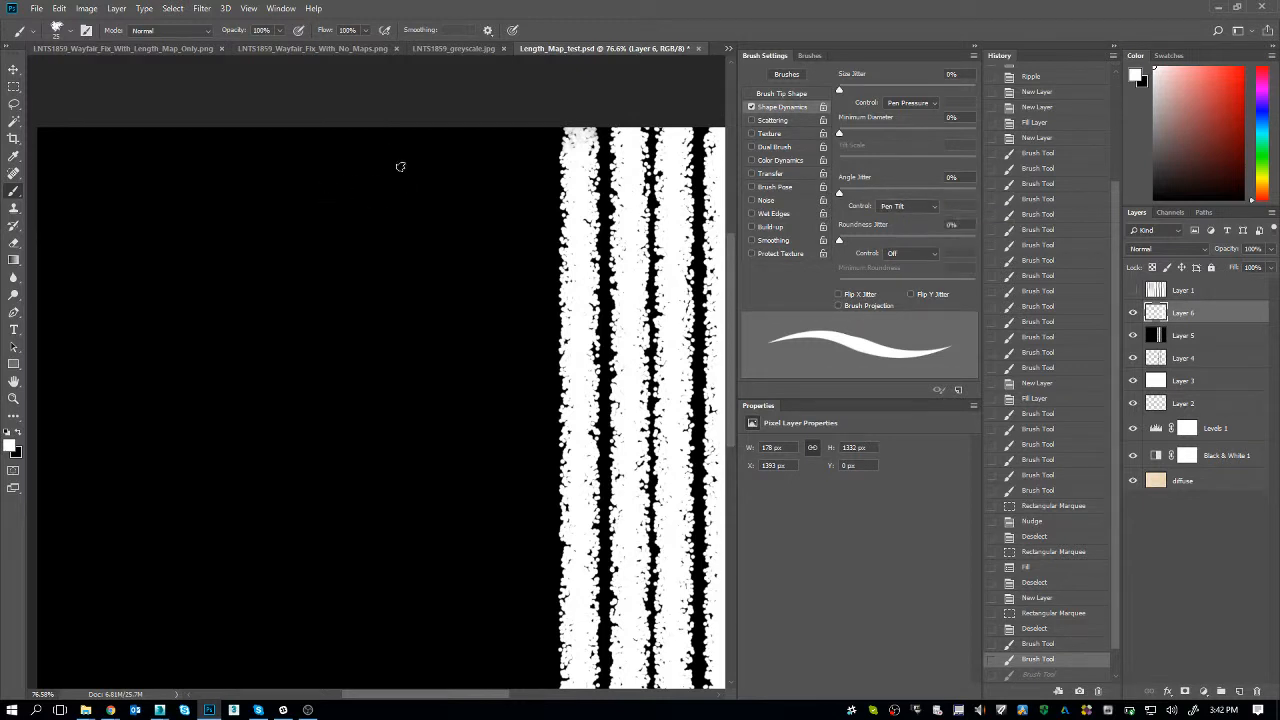
pyautogui.press(']')
pyautogui.press(']')
pyautogui.press(']')
pyautogui.press(']')
pyautogui.press(']')
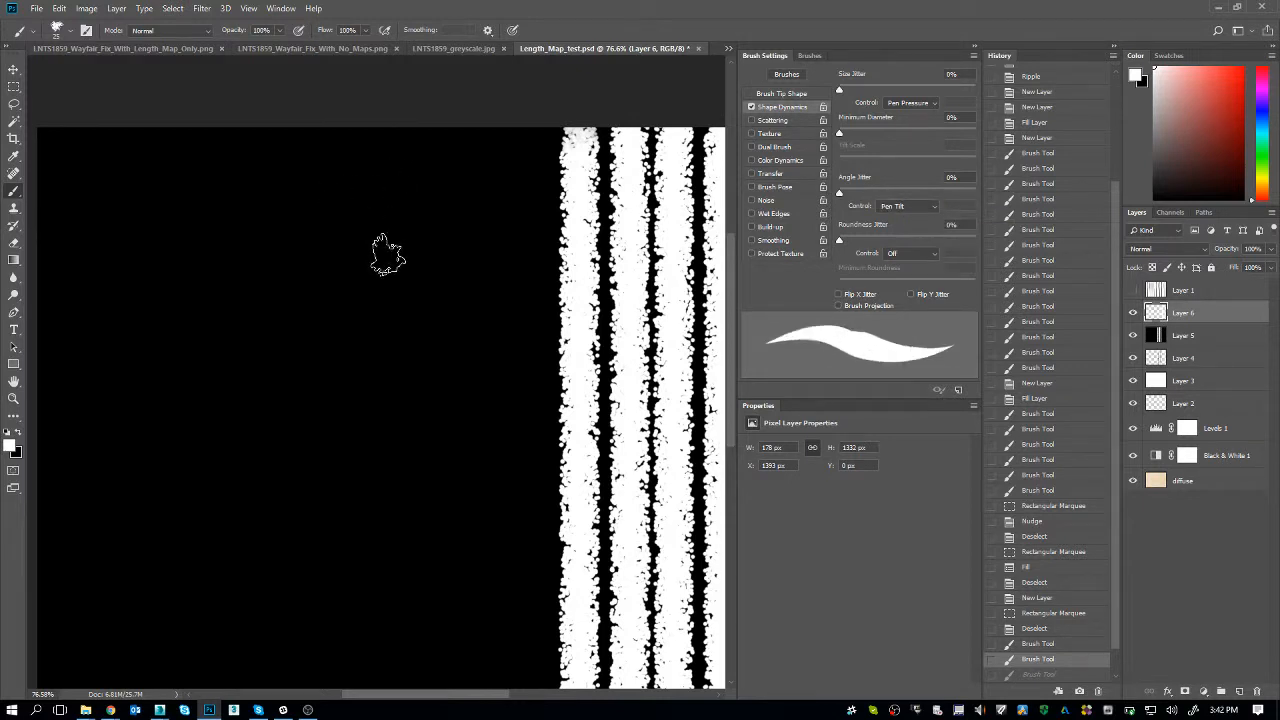
pyautogui.moveTo(448, 208)
pyautogui.mouseDown()
pyautogui.moveTo(375, 236)
pyautogui.moveTo(312, 300)
pyautogui.moveTo(417, 340)
pyautogui.moveTo(442, 400)
pyautogui.moveTo(360, 438)
pyautogui.mouseUp()
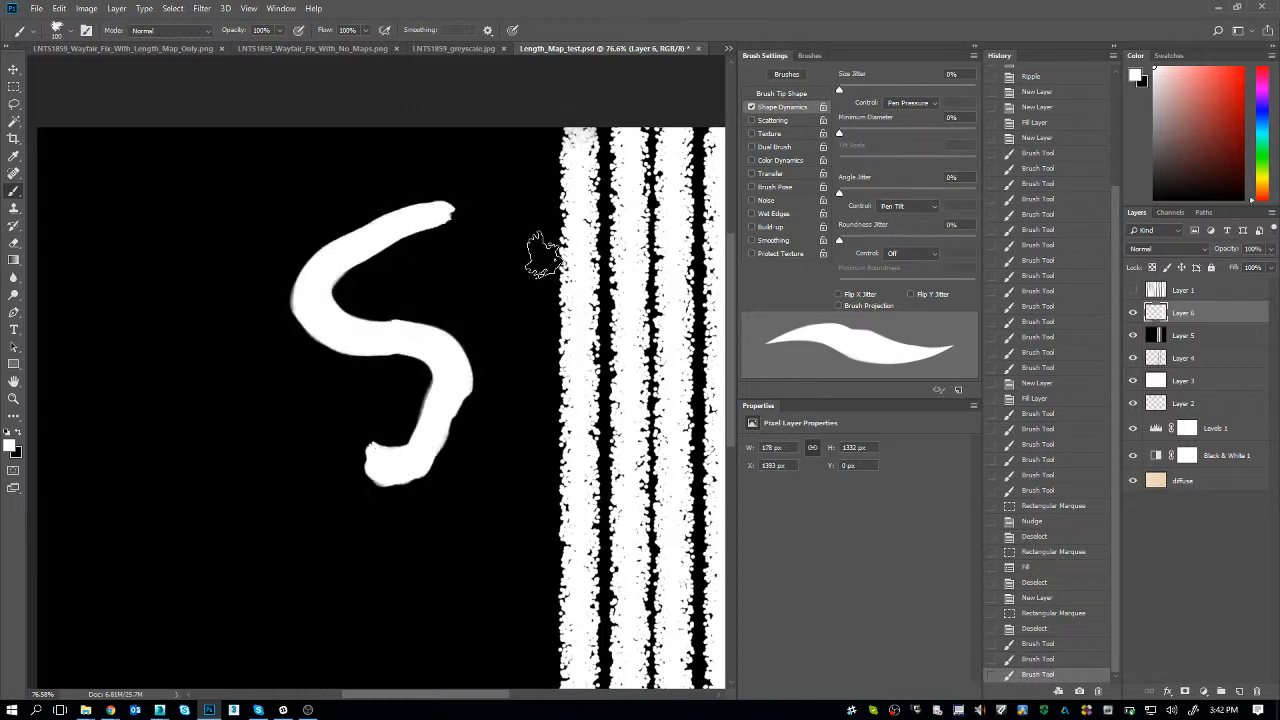
pyautogui.hotkey('ctrl', 'z')
pyautogui.hotkey('ctrl', 'z')
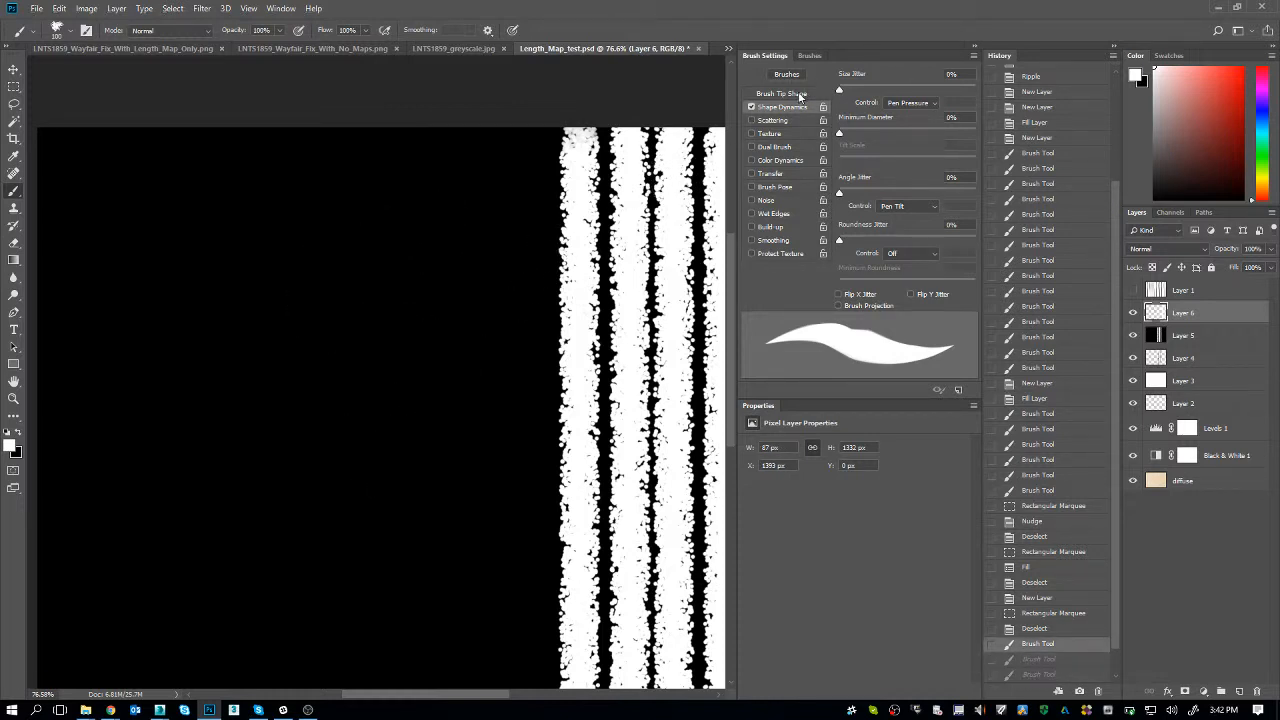
# - Set the ragged tip's spacing to 141% and paint looping test marks over the black area, undoing them
pyautogui.click(800, 93)
pyautogui.moveTo(841, 280); pyautogui.dragTo(921, 283)
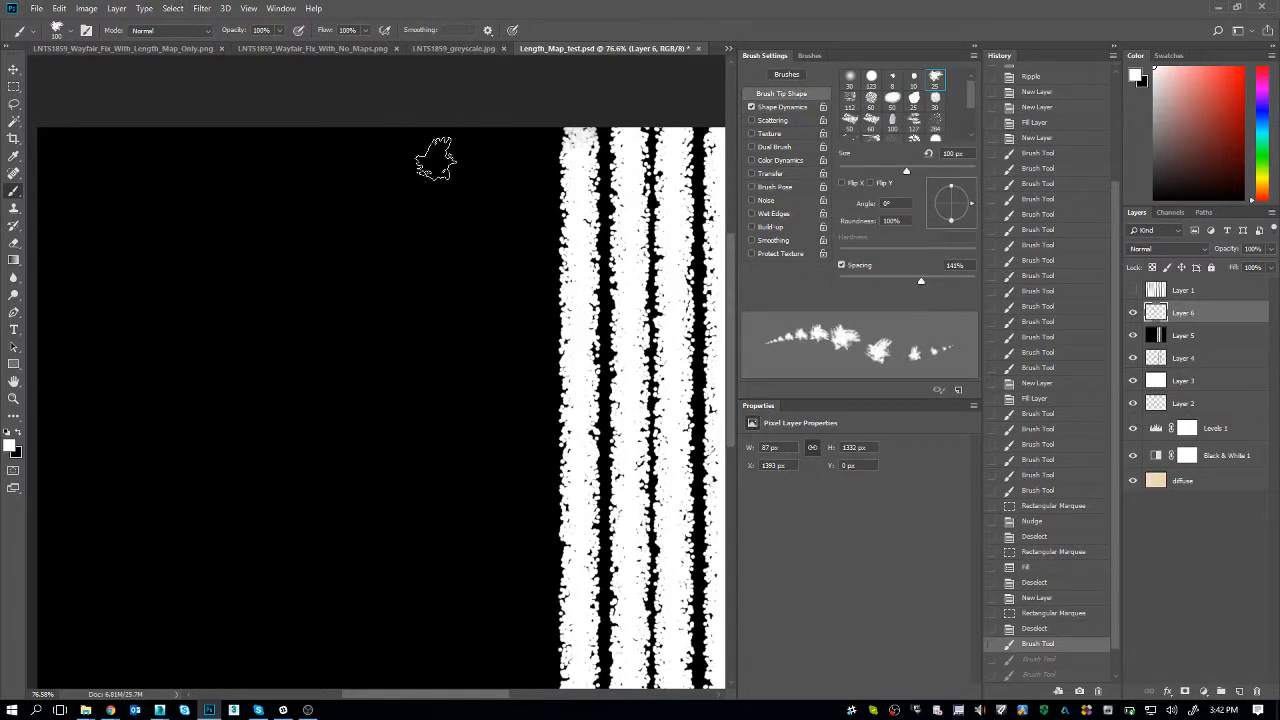
pyautogui.moveTo(438, 158)
pyautogui.mouseDown()
pyautogui.moveTo(350, 240)
pyautogui.moveTo(316, 320)
pyautogui.moveTo(342, 370)
pyautogui.moveTo(408, 390)
pyautogui.moveTo(450, 320)
pyautogui.moveTo(500, 338)
pyautogui.moveTo(481, 455)
pyautogui.moveTo(348, 540)
pyautogui.moveTo(242, 487)
pyautogui.moveTo(261, 324)
pyautogui.moveTo(250, 158)
pyautogui.moveTo(150, 215)
pyautogui.moveTo(178, 328)
pyautogui.moveTo(212, 290)
pyautogui.moveTo(318, 377)
pyautogui.moveTo(260, 540)
pyautogui.moveTo(106, 525)
pyautogui.moveTo(193, 435)
pyautogui.moveTo(220, 570)
pyautogui.moveTo(376, 630)
pyautogui.moveTo(457, 586)
pyautogui.mouseUp()
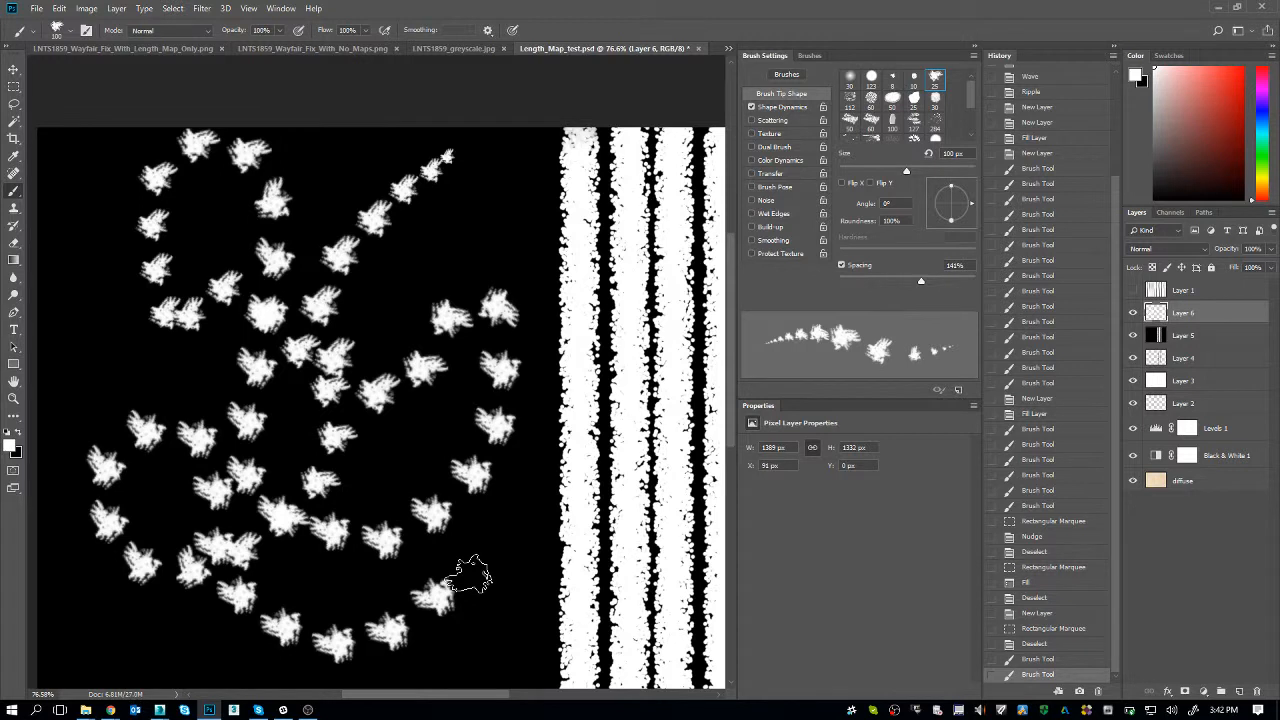
pyautogui.press('m')
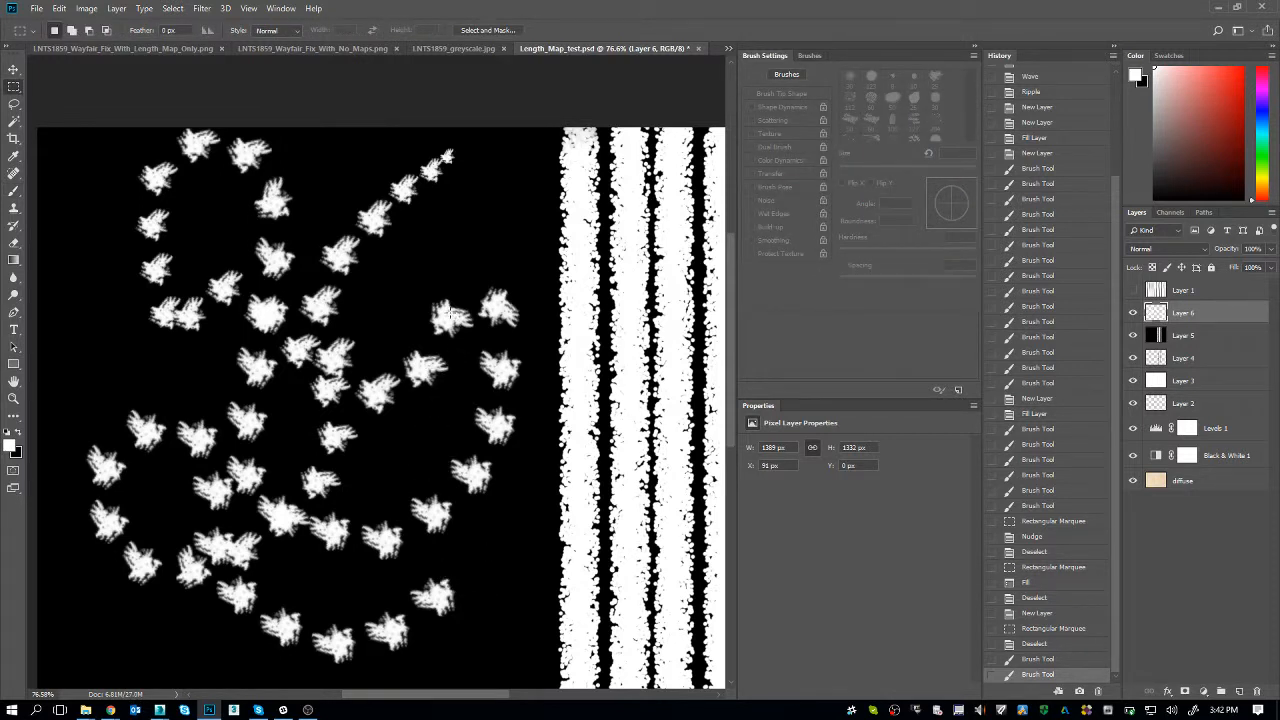
pyautogui.press('ctrl')
pyautogui.hotkey('ctrl', 'z')
pyautogui.press('b')
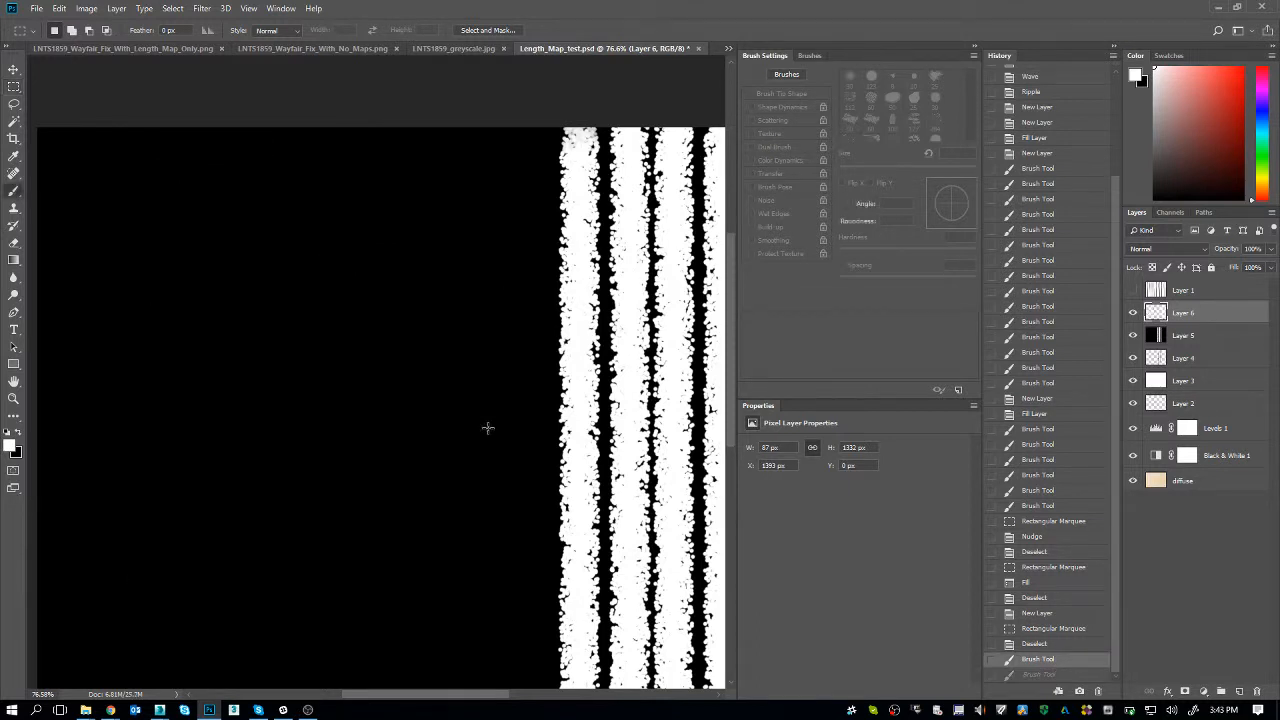
# - Set the Angle Jitter control to Direction and paint a winding test stroke on the black area, undoing it
pyautogui.click(789, 108)
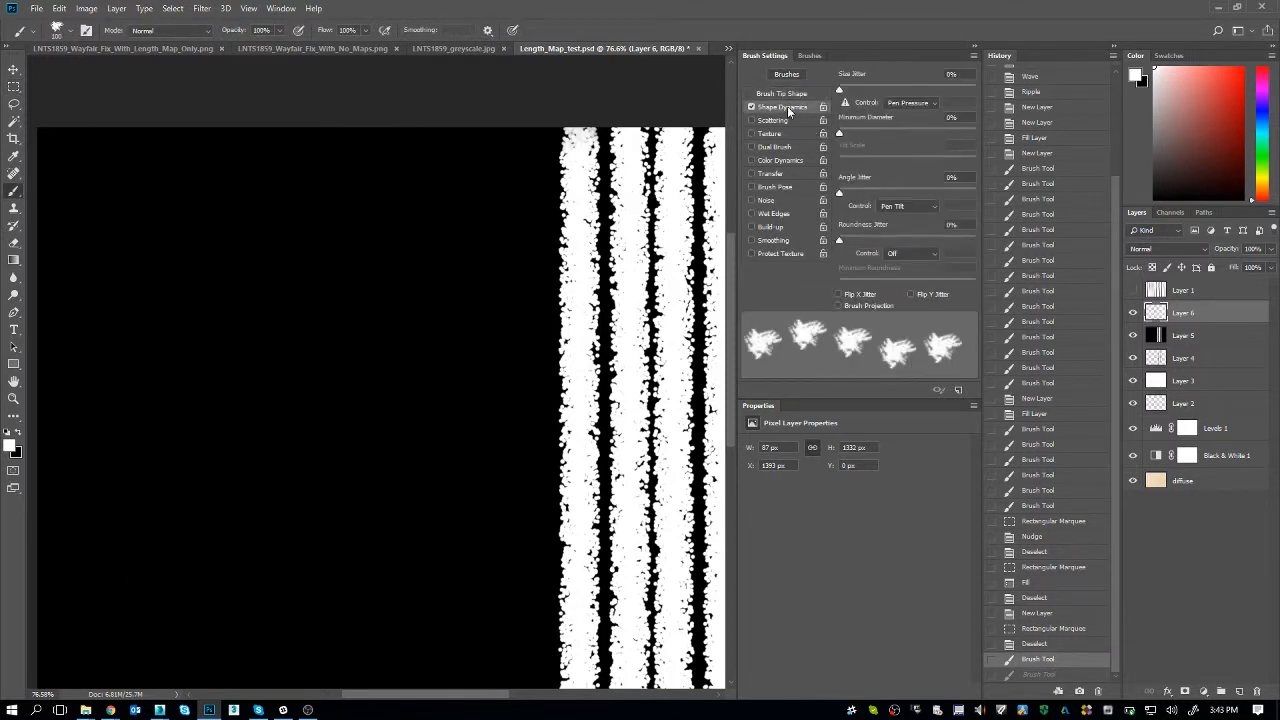
pyautogui.click(921, 207)
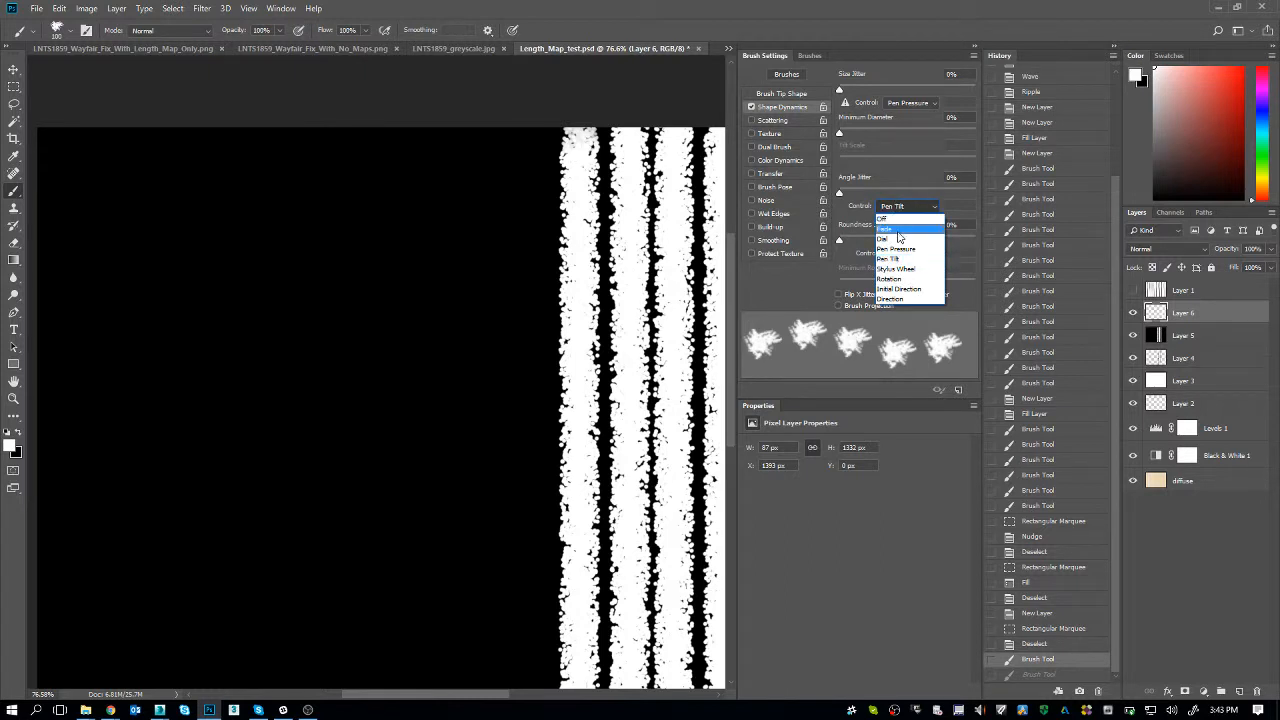
pyautogui.click(896, 299)
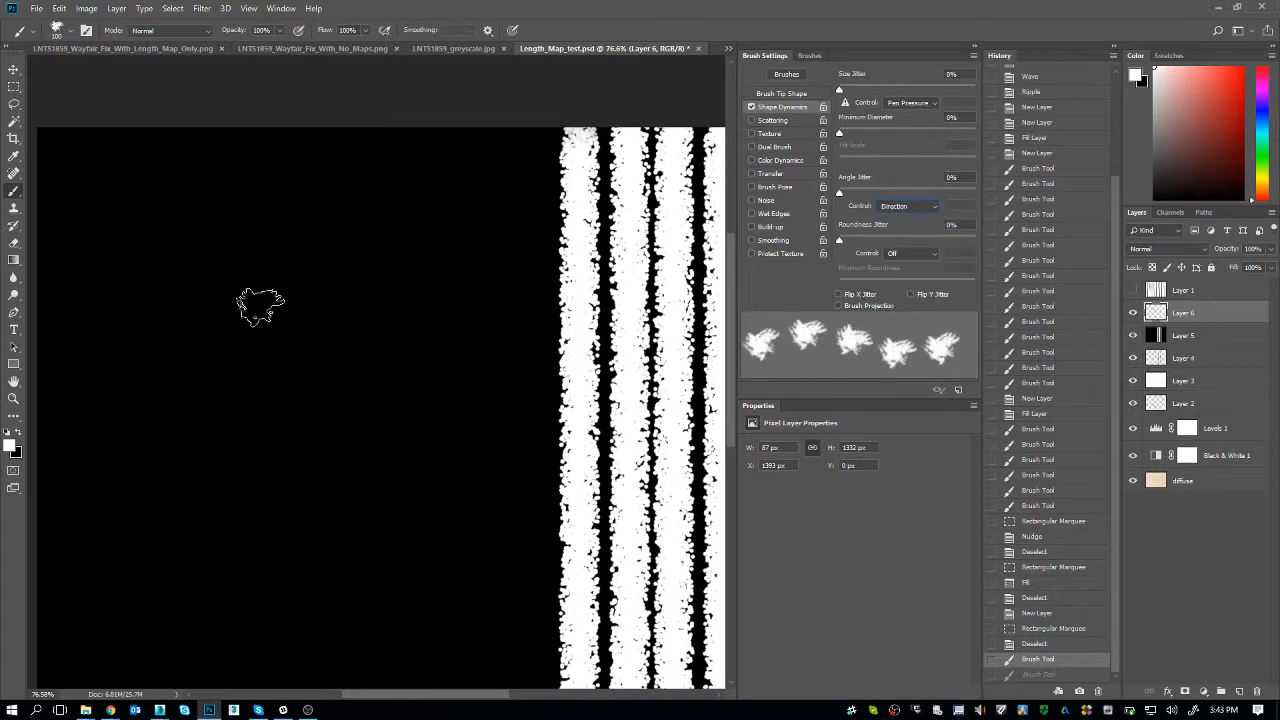
pyautogui.moveTo(133, 468)
pyautogui.mouseDown()
pyautogui.moveTo(150, 442)
pyautogui.moveTo(138, 388)
pyautogui.moveTo(188, 255)
pyautogui.moveTo(307, 213)
pyautogui.moveTo(362, 315)
pyautogui.moveTo(247, 451)
pyautogui.moveTo(279, 550)
pyautogui.moveTo(400, 500)
pyautogui.moveTo(436, 357)
pyautogui.moveTo(485, 481)
pyautogui.moveTo(346, 639)
pyautogui.moveTo(138, 602)
pyautogui.mouseUp()
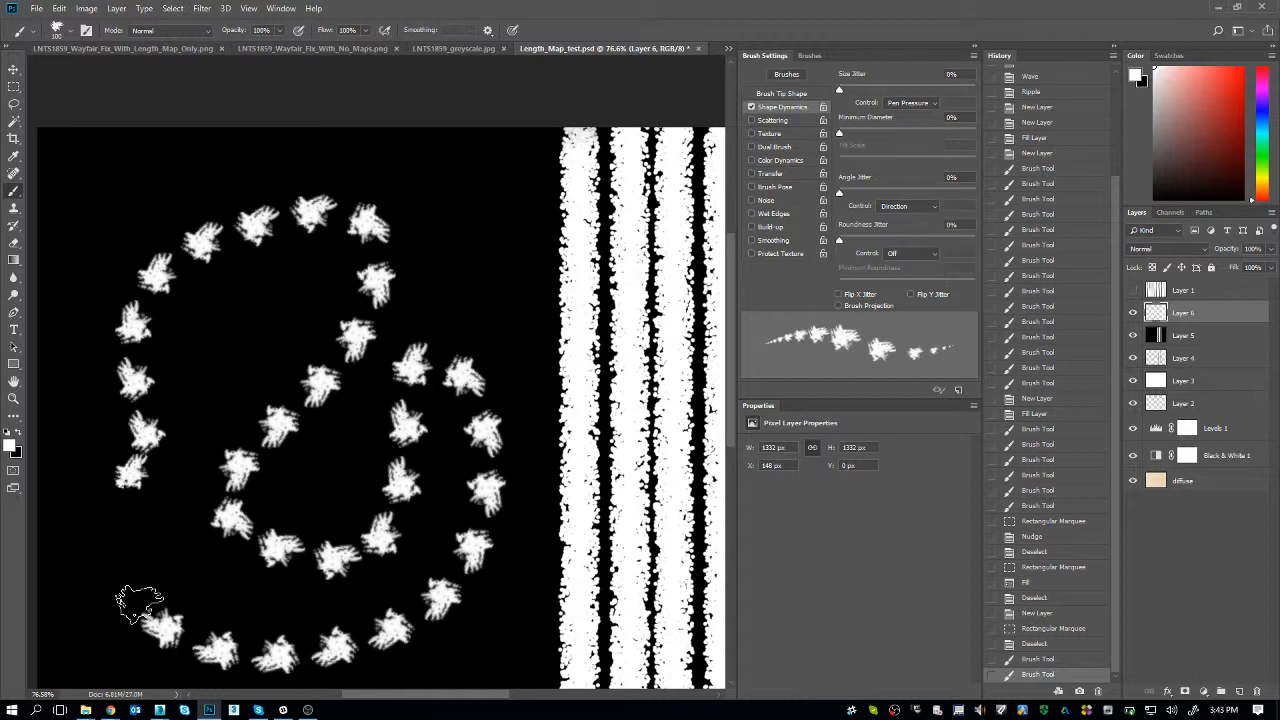
pyautogui.hotkey('ctrl', 'z')
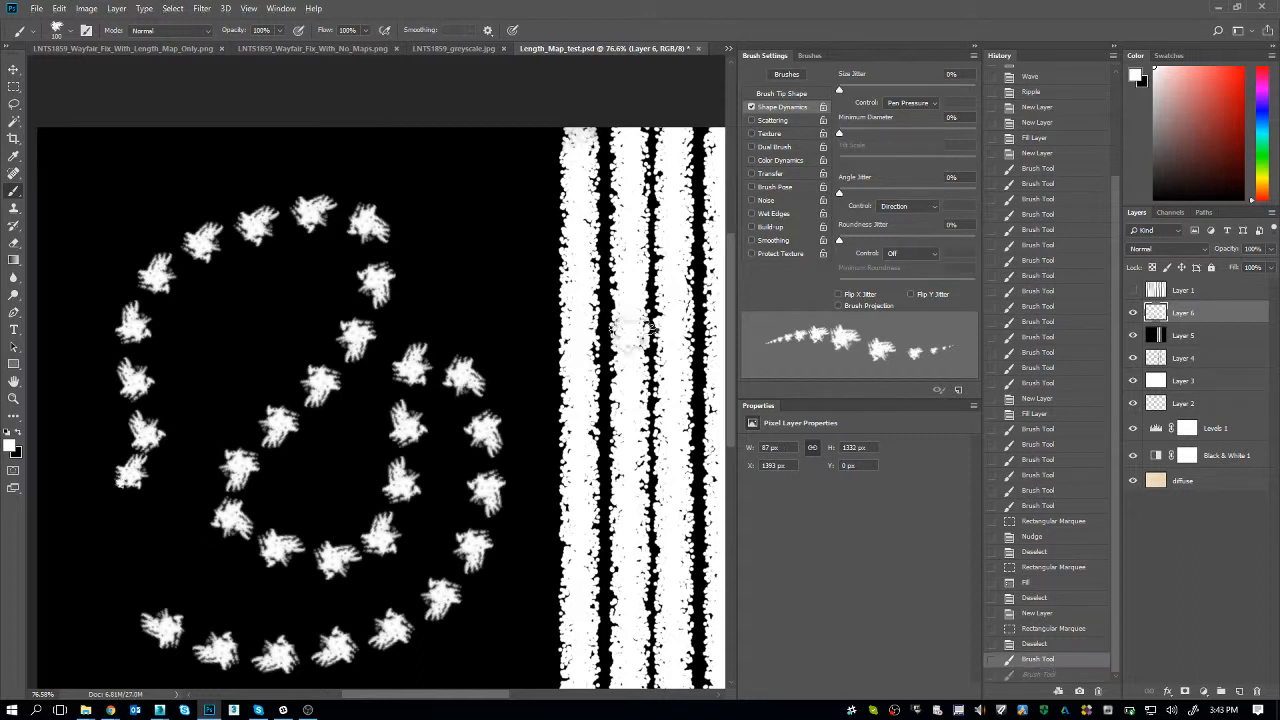
pyautogui.moveTo(618, 306); pyautogui.dragTo(608, 300)
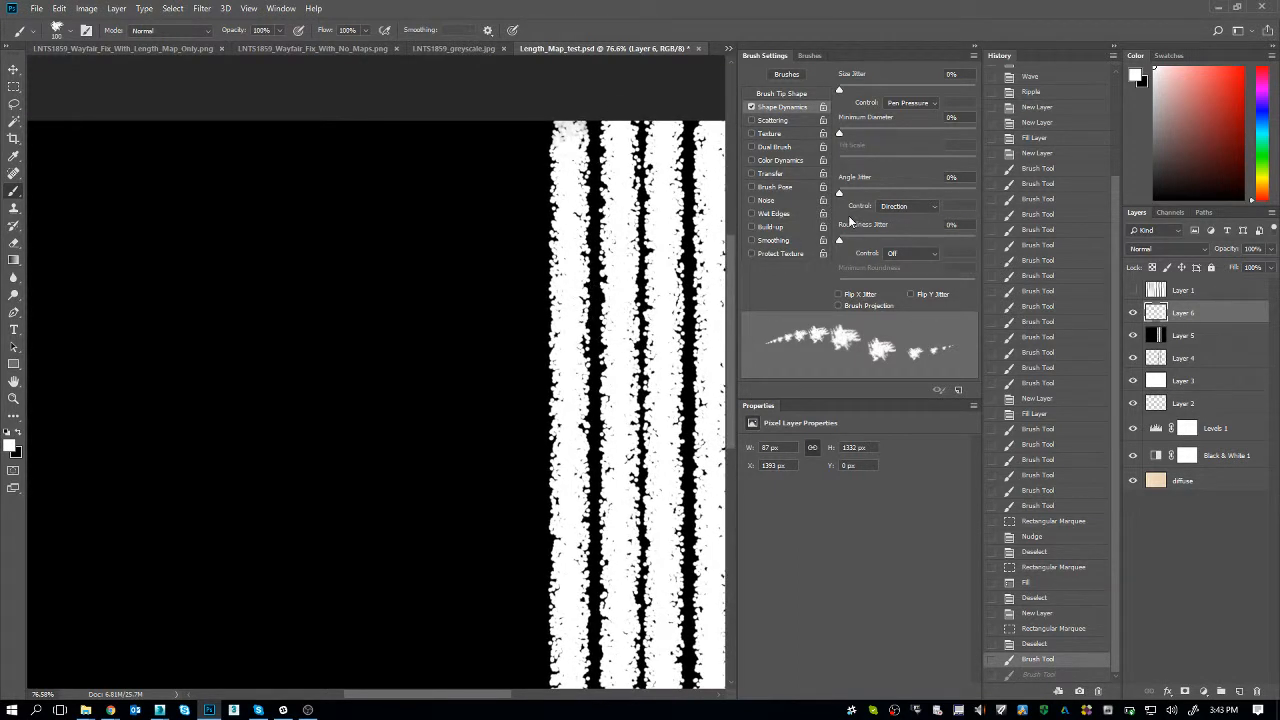
# - Enable Scattering for the brush and switch to the hard round 123 px tip
pyautogui.click(802, 95)
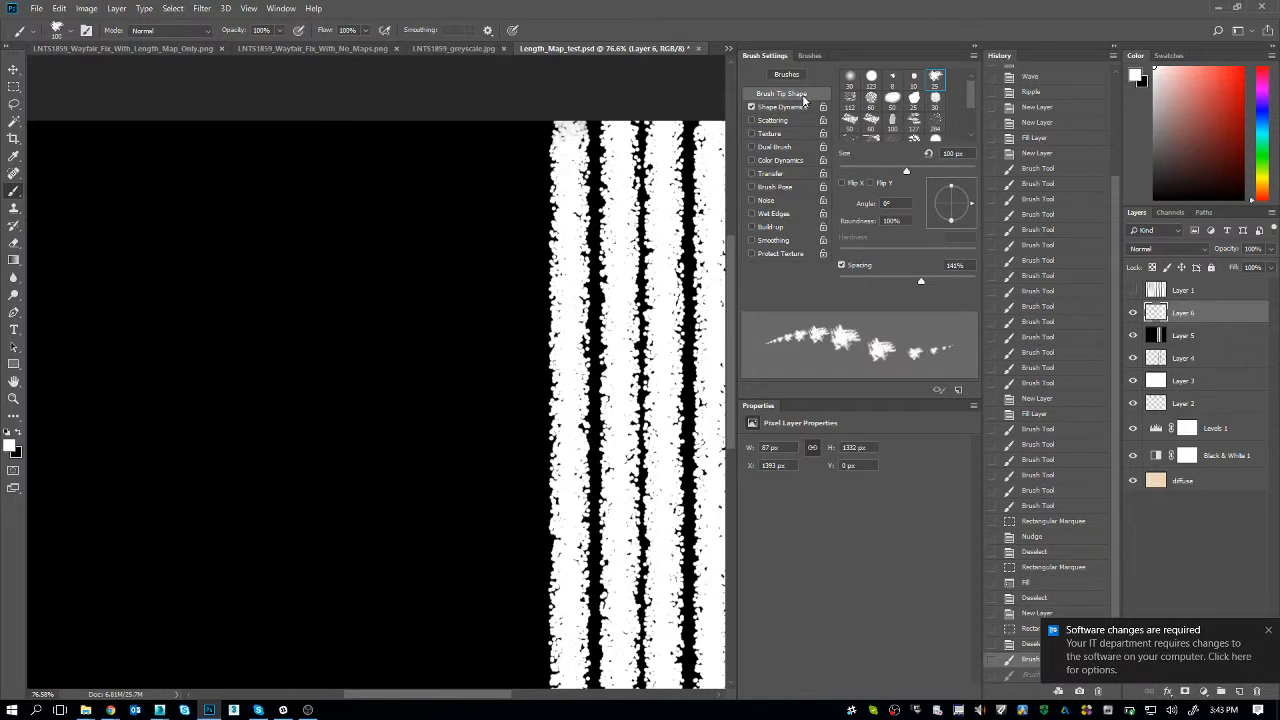
pyautogui.click(785, 120)
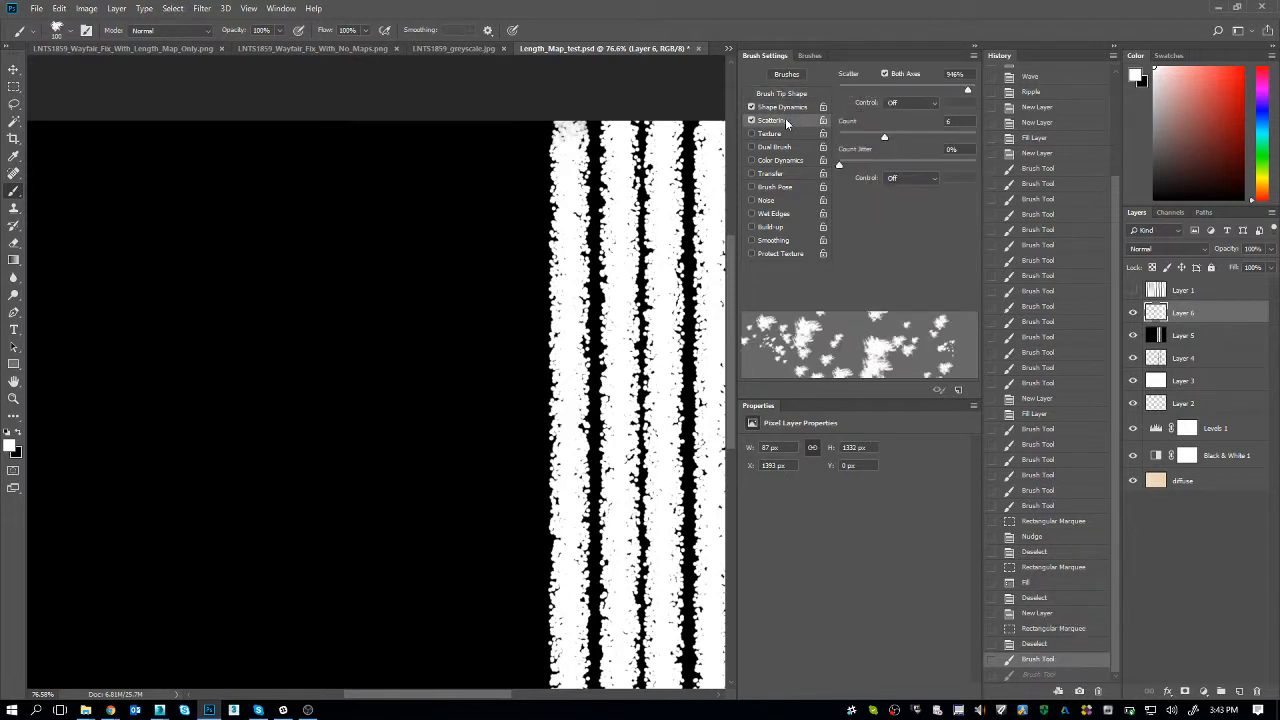
pyautogui.click(782, 93)
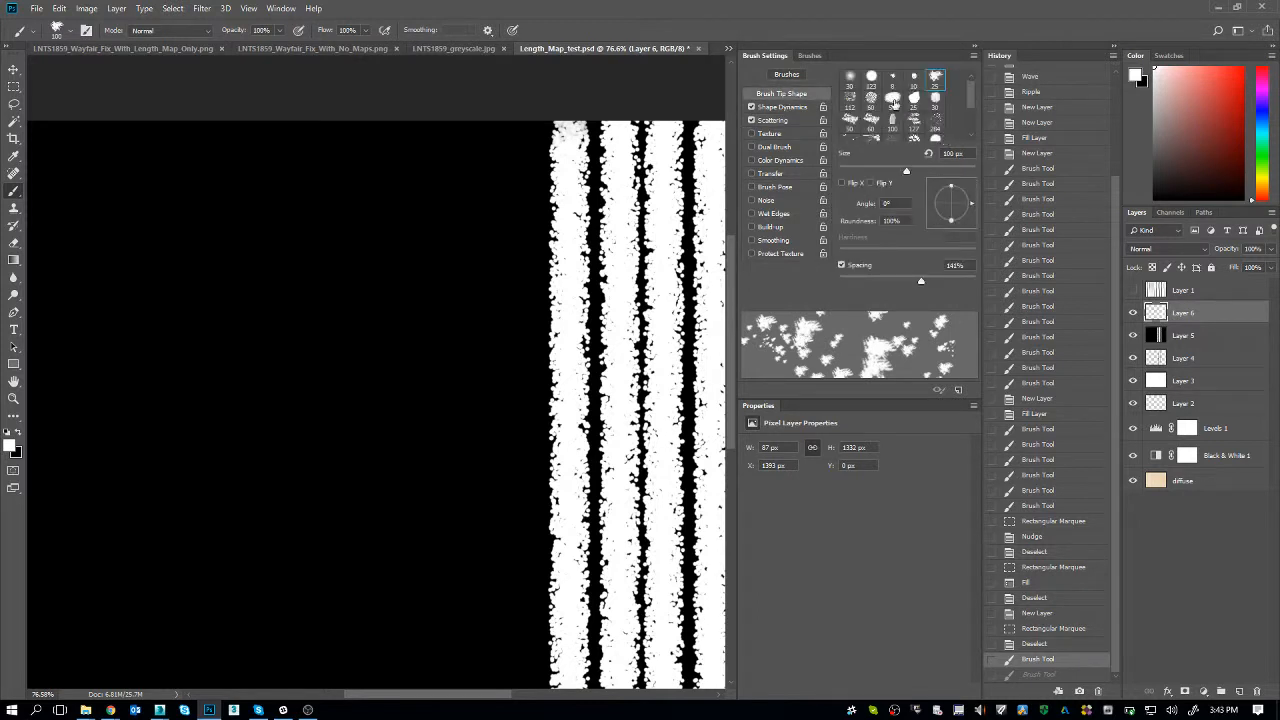
pyautogui.click(871, 77)
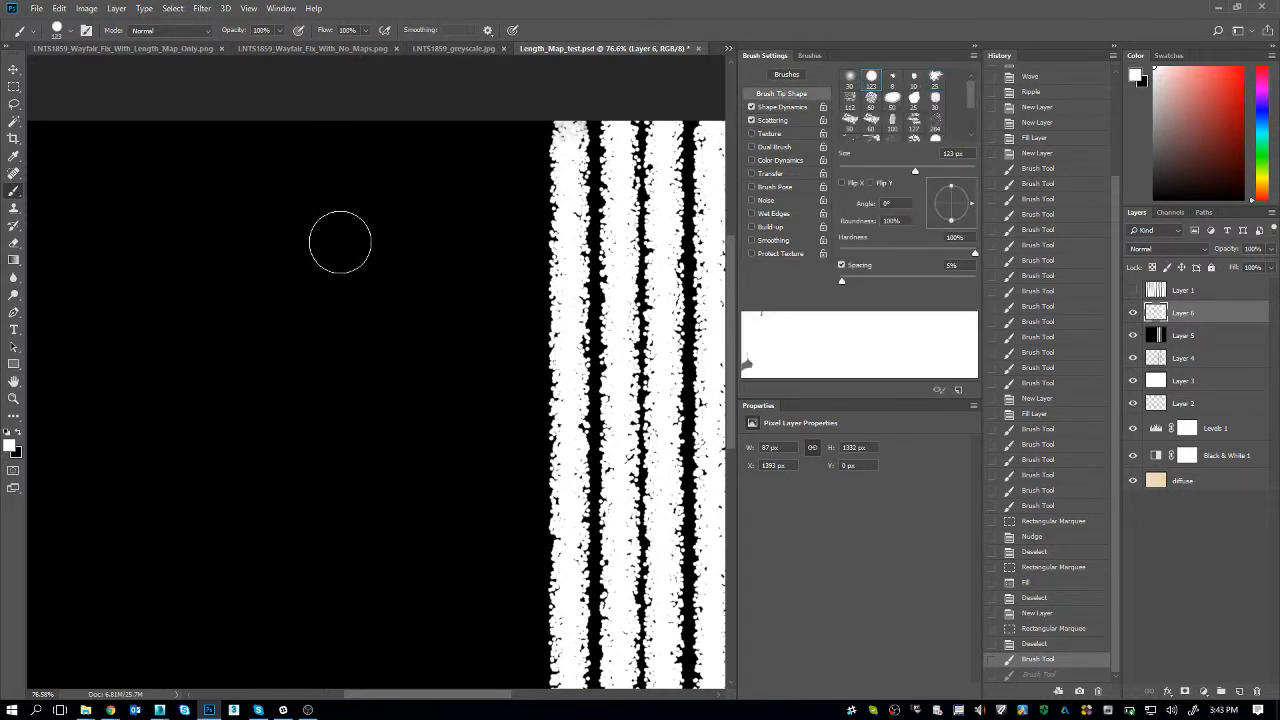
# - Set the round brush to 16 px with 62% hardness and test a stroke on the black area, undoing it
pyautogui.moveTo(373, 288); pyautogui.dragTo(348, 297)
pyautogui.click(59, 35)
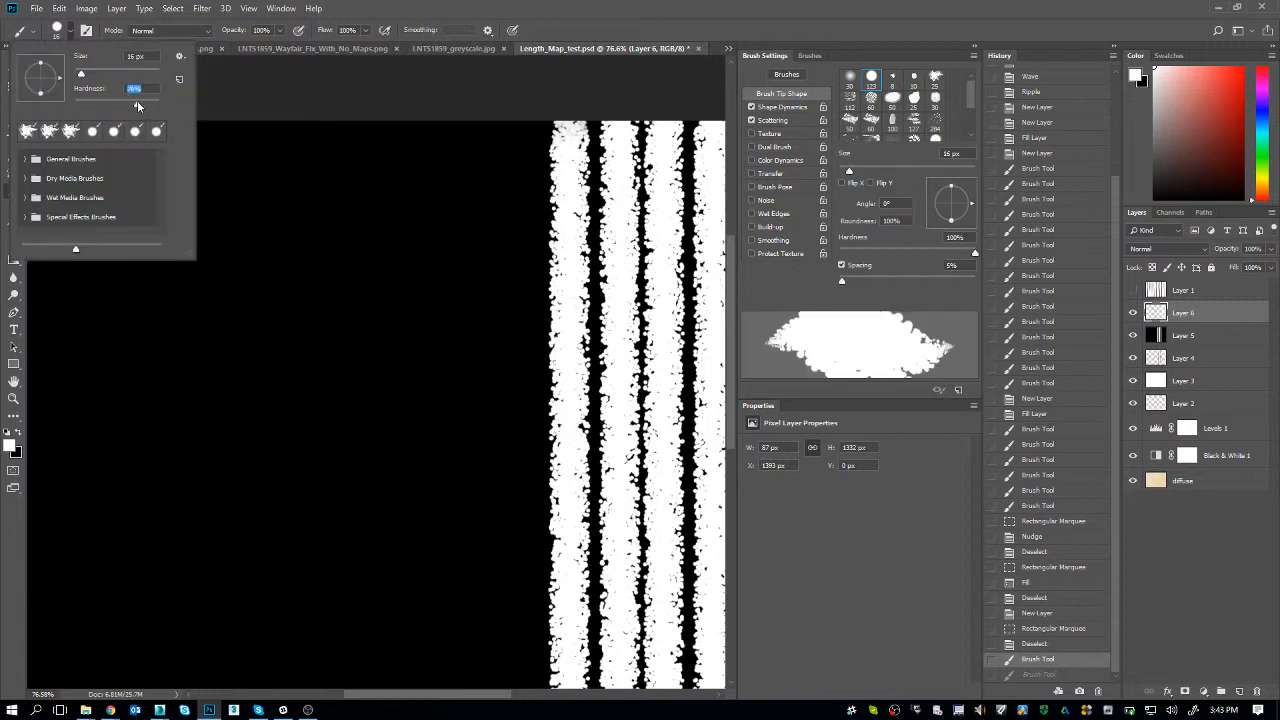
pyautogui.click(316, 8)
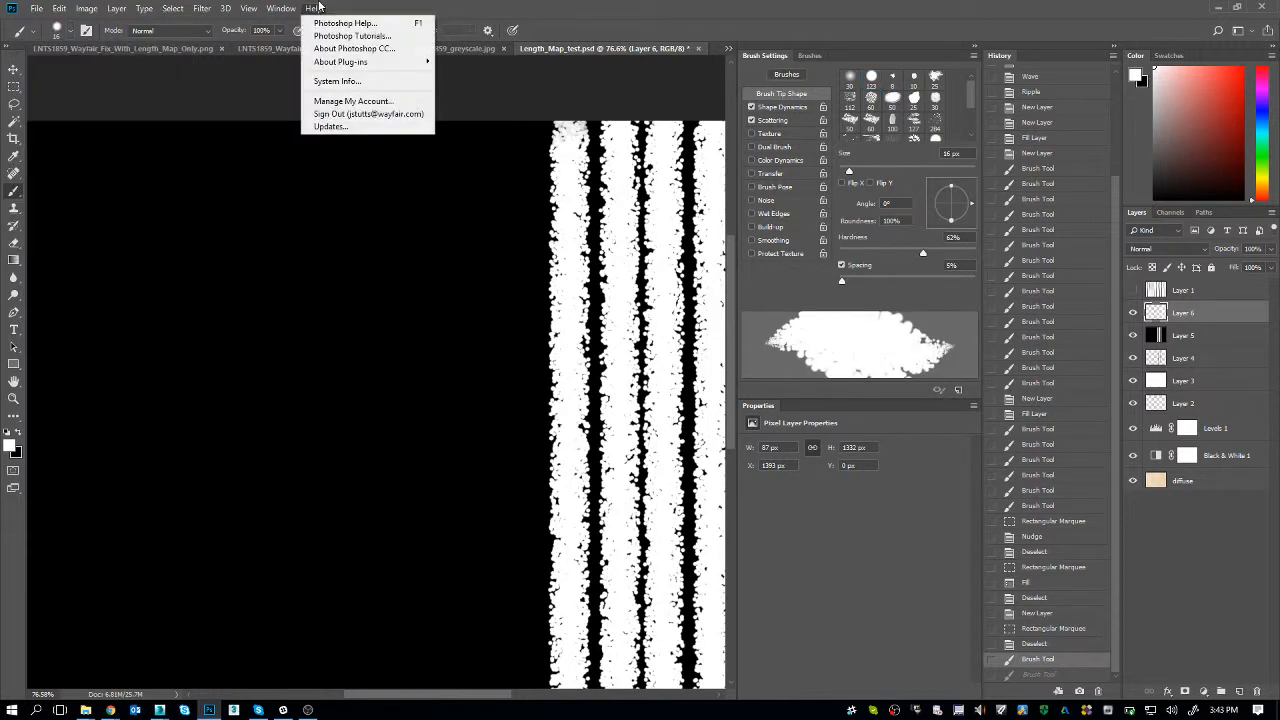
pyautogui.click(396, 312)
pyautogui.moveTo(480, 347)
pyautogui.mouseDown()
pyautogui.moveTo(377, 300)
pyautogui.moveTo(462, 418)
pyautogui.mouseUp()
pyautogui.hotkey('ctrl', 'z')
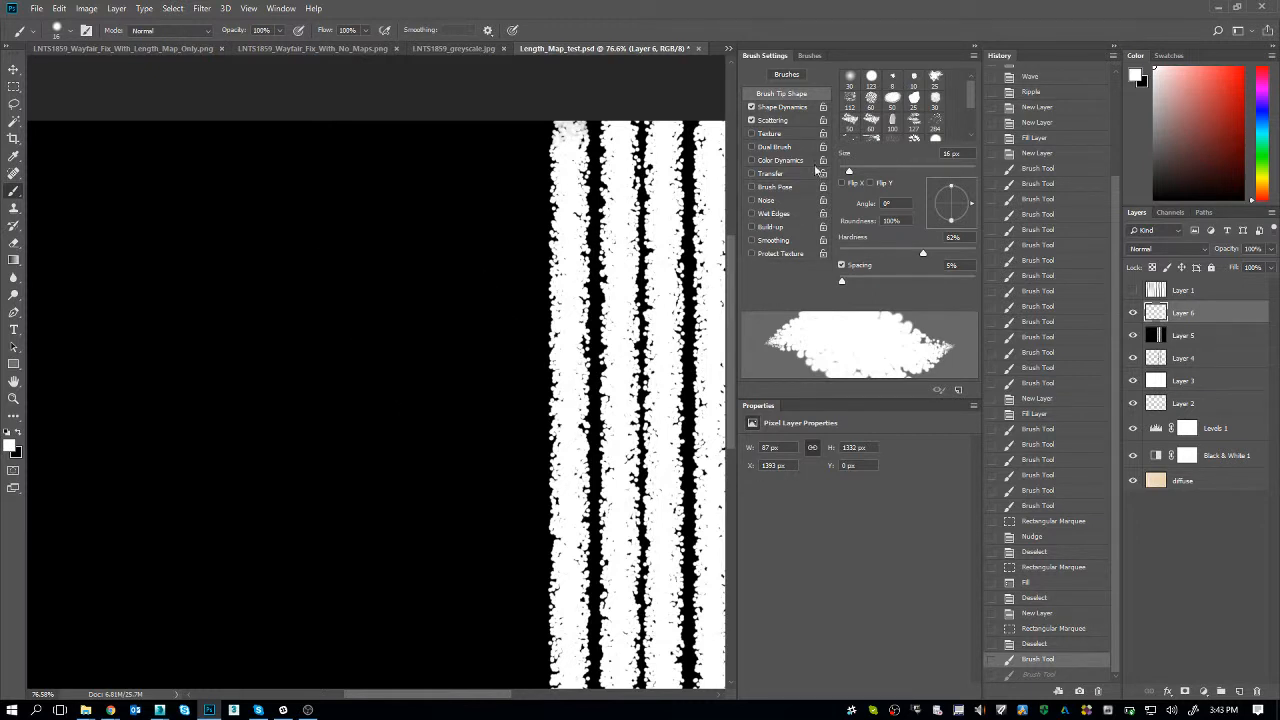
# - Try the brush's Scatter at 1000% with Both Axes off and at lower values with it on, ending at 941%
pyautogui.click(784, 121)
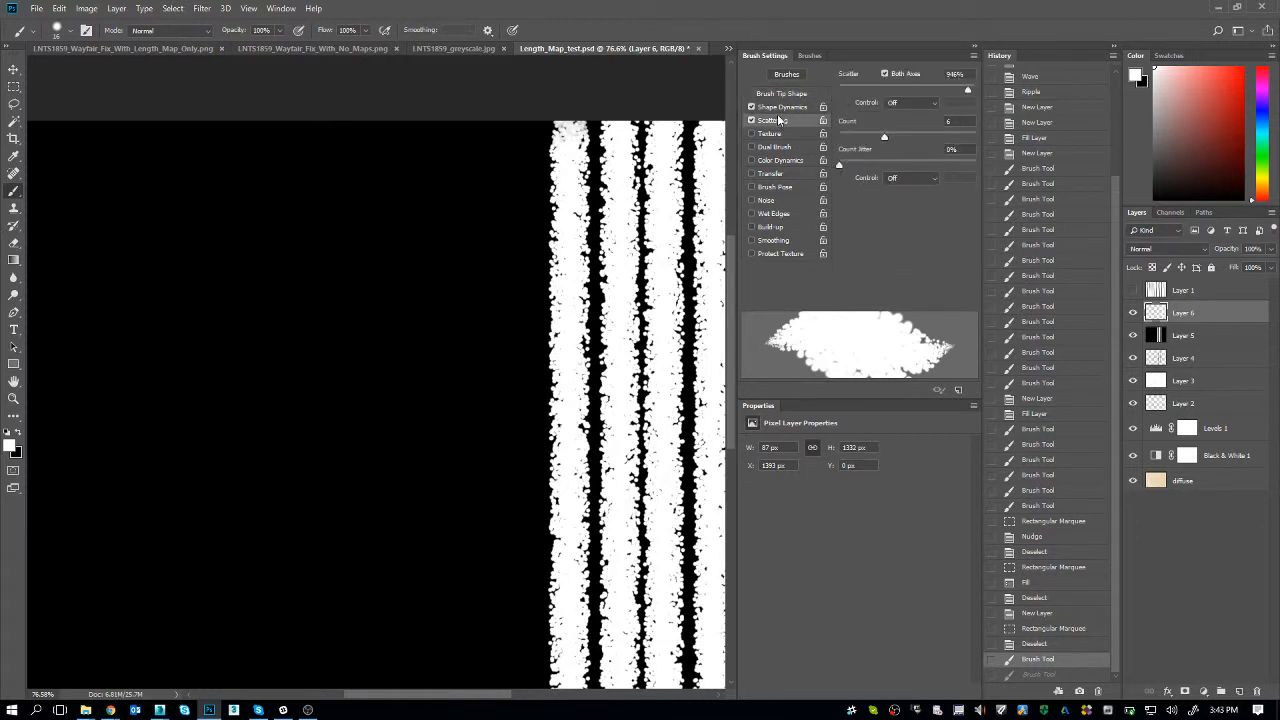
pyautogui.moveTo(864, 90)
pyautogui.mouseDown()
pyautogui.moveTo(836, 88)
pyautogui.moveTo(987, 120)
pyautogui.mouseUp()
pyautogui.click(884, 74)
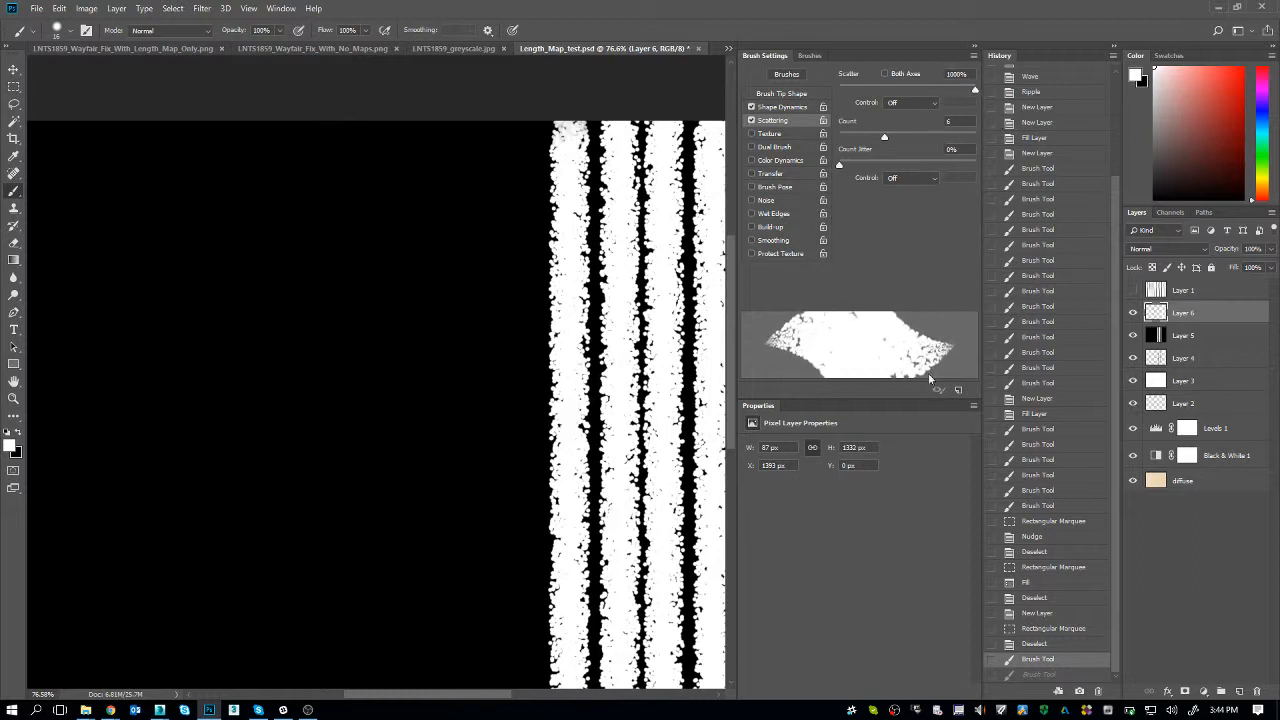
pyautogui.moveTo(975, 93)
pyautogui.mouseDown()
pyautogui.moveTo(945, 88)
pyautogui.moveTo(995, 102)
pyautogui.mouseUp()
pyautogui.click(886, 74)
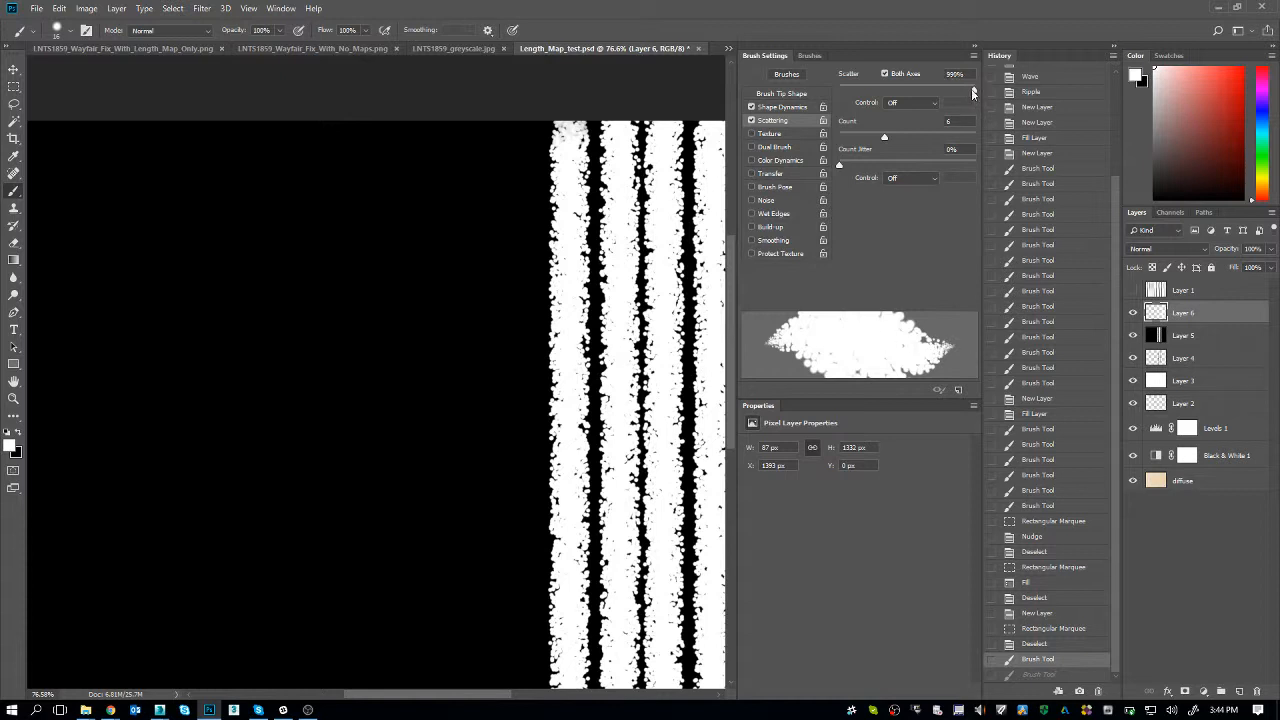
pyautogui.moveTo(972, 93); pyautogui.dragTo(968, 92)
pyautogui.moveTo(955, 91)
pyautogui.mouseDown()
pyautogui.moveTo(902, 87)
pyautogui.moveTo(937, 100)
pyautogui.mouseUp()
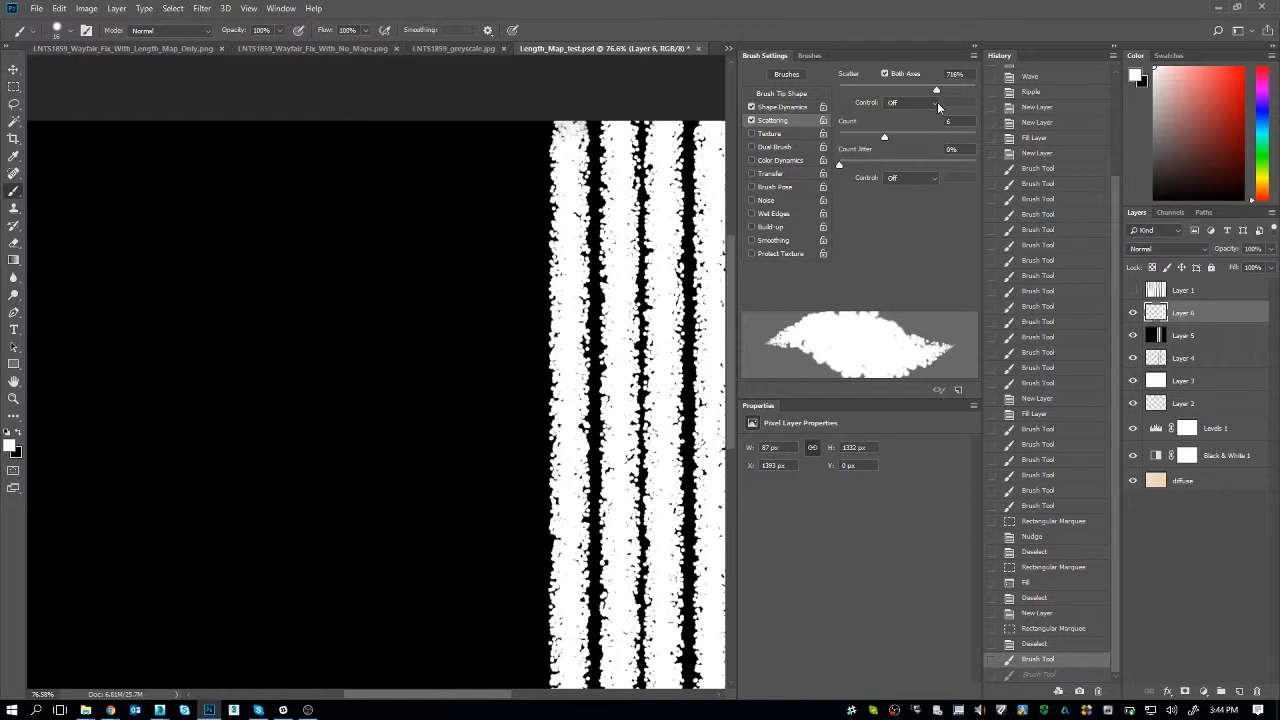
pyautogui.moveTo(937, 91)
pyautogui.mouseDown()
pyautogui.moveTo(972, 92)
pyautogui.moveTo(908, 92)
pyautogui.moveTo(968, 110)
pyautogui.mouseUp()
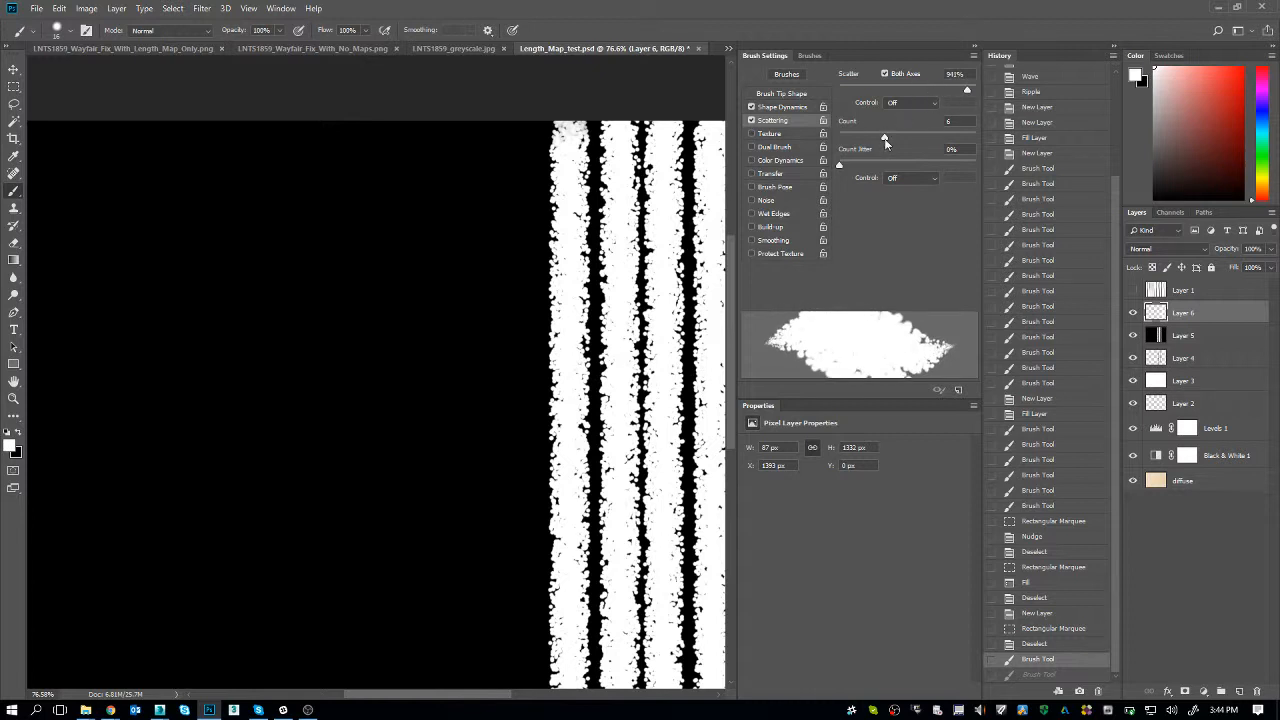
# - Try the brush's scatter Count at 1 and higher, then set Count to 5 and Scatter to 814%
pyautogui.moveTo(885, 140); pyautogui.dragTo(825, 136)
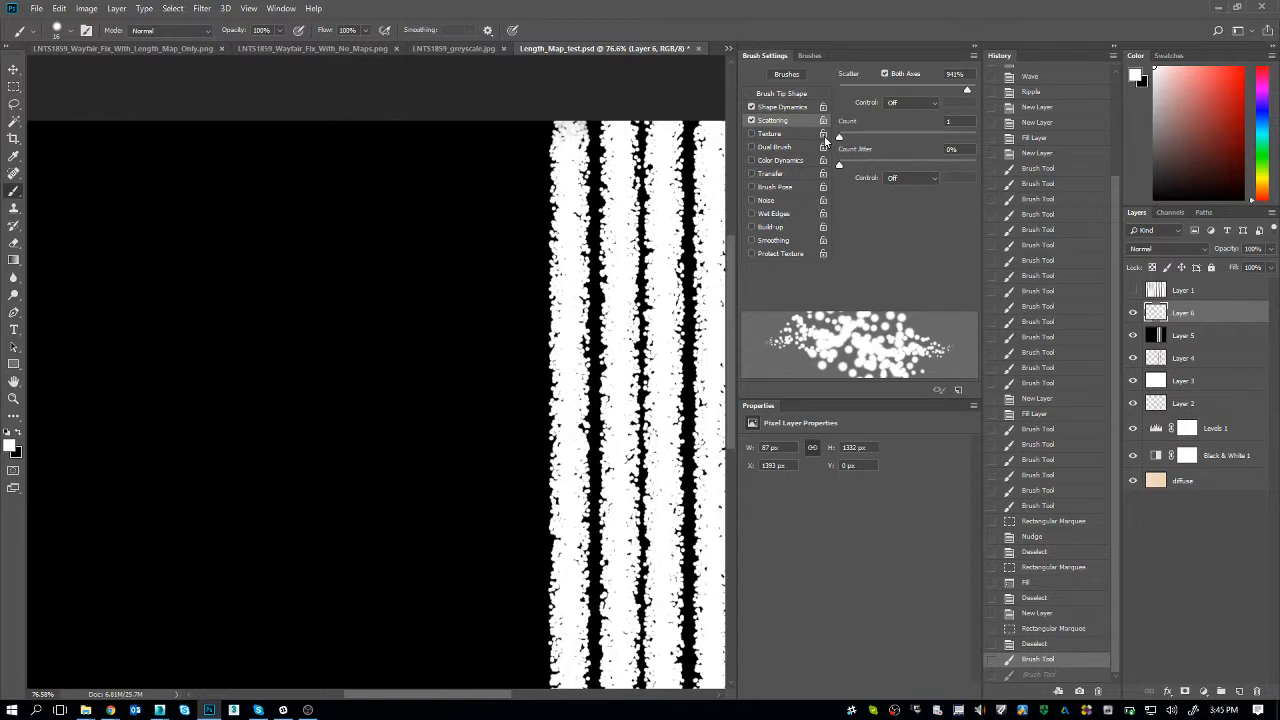
pyautogui.moveTo(840, 140); pyautogui.dragTo(974, 145)
pyautogui.moveTo(899, 132)
pyautogui.mouseDown()
pyautogui.moveTo(846, 131)
pyautogui.moveTo(864, 143)
pyautogui.moveTo(831, 136)
pyautogui.moveTo(850, 137)
pyautogui.moveTo(815, 149)
pyautogui.moveTo(873, 142)
pyautogui.mouseUp()
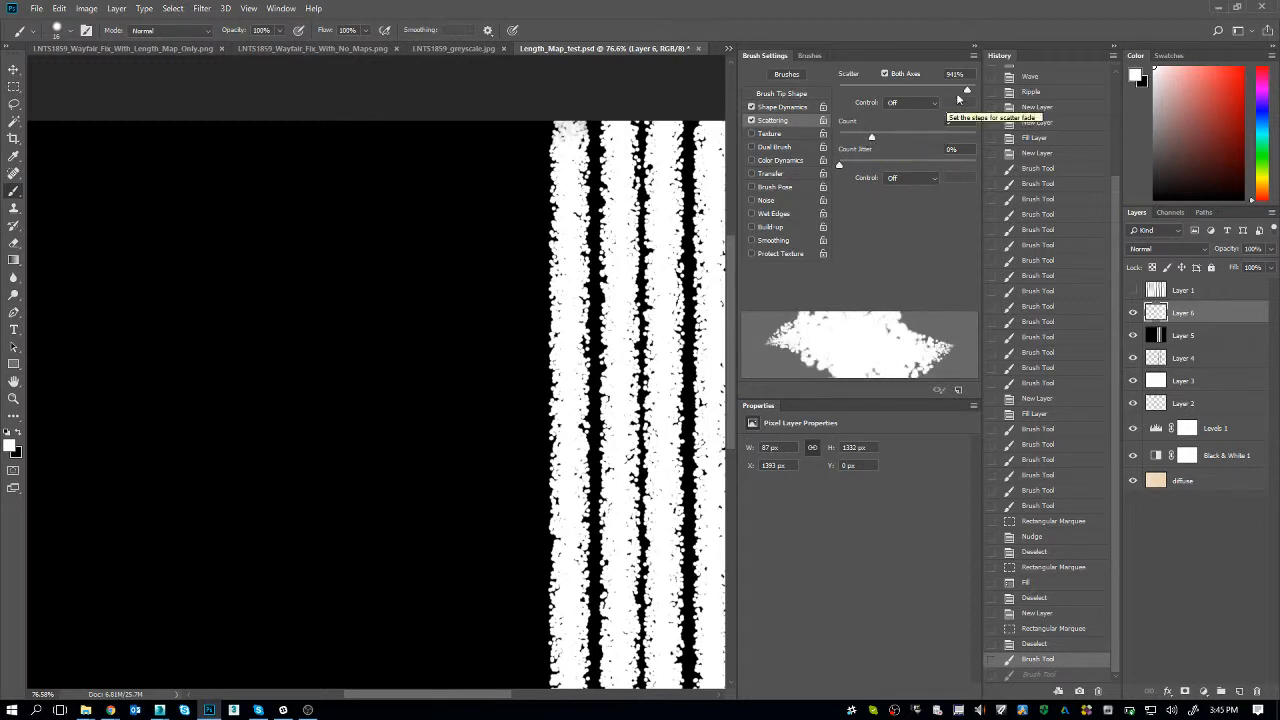
pyautogui.moveTo(966, 90); pyautogui.dragTo(951, 90)
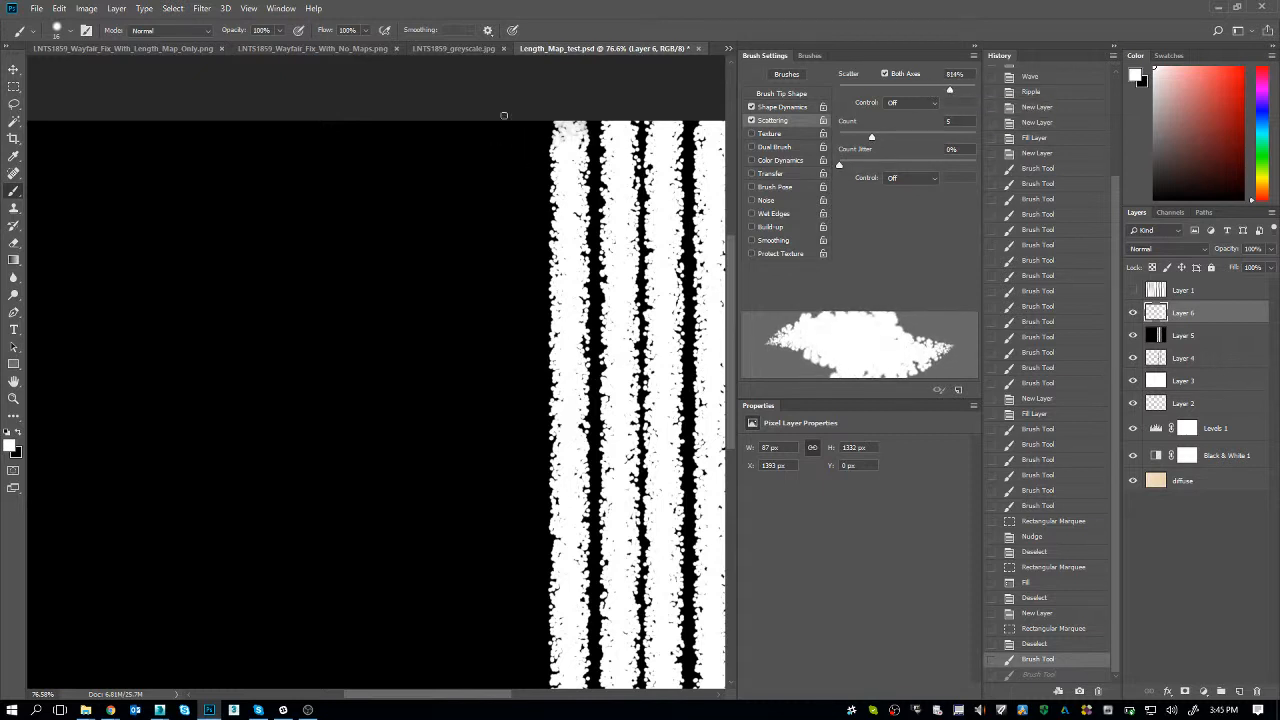
# - Paint a scattered white strip beside the outermost white stripe and undo its most recent strokes, keeping the upper part
pyautogui.moveTo(504, 116)
pyautogui.mouseDown()
pyautogui.moveTo(525, 160)
pyautogui.moveTo(510, 218)
pyautogui.moveTo(522, 385)
pyautogui.moveTo(500, 276)
pyautogui.moveTo(510, 505)
pyautogui.mouseUp()
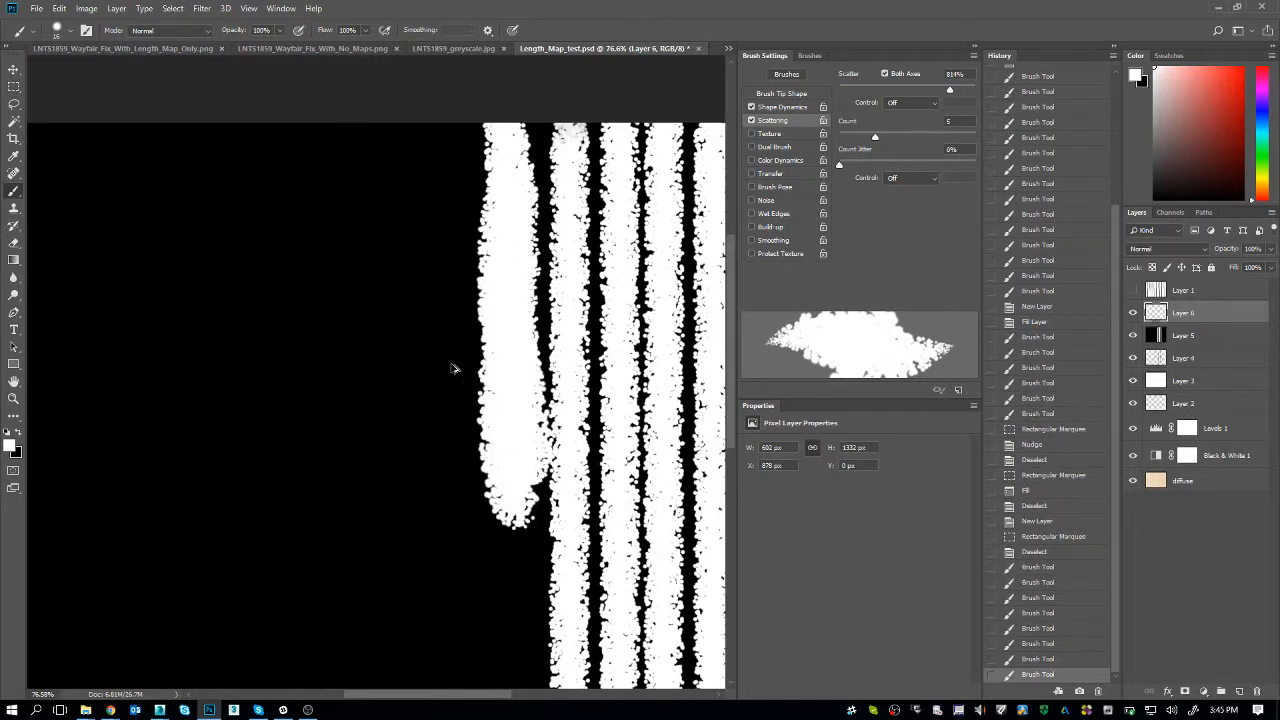
pyautogui.hotkey('ctrl', 'alt', 'z')
pyautogui.hotkey('ctrl', 'alt', 'z')
pyautogui.hotkey('ctrl', 'alt', 'z')
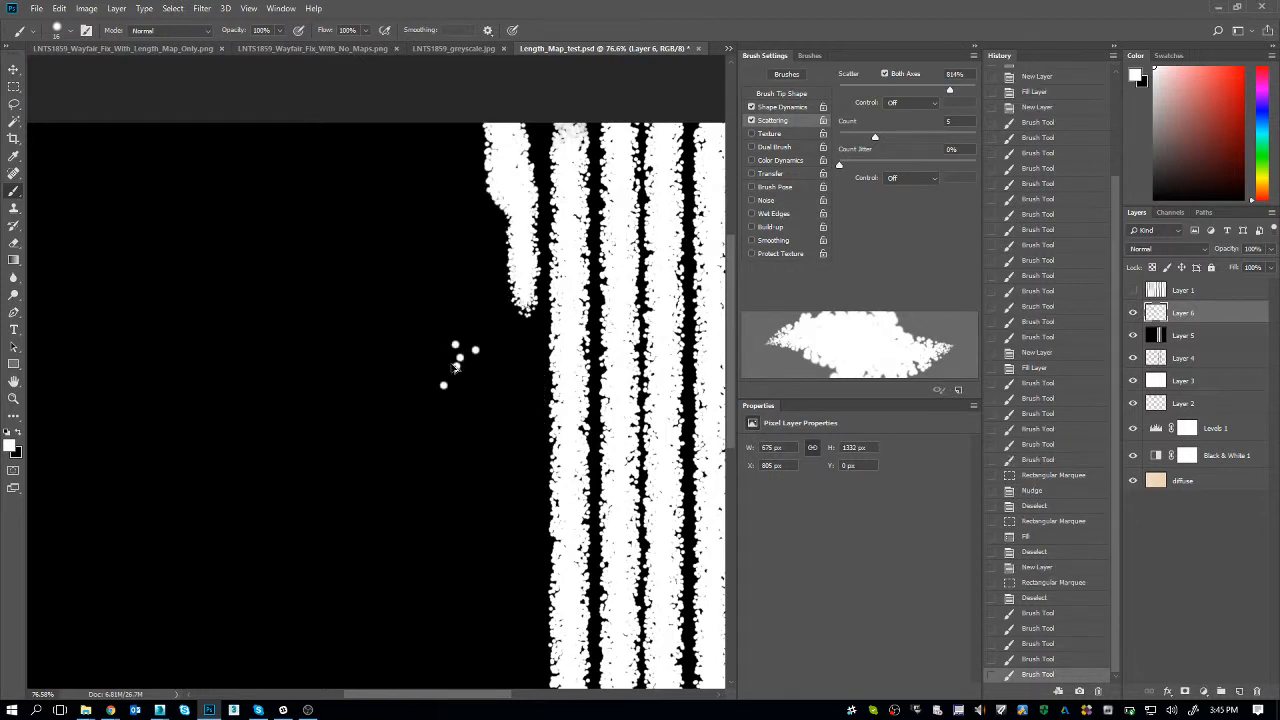
pyautogui.hotkey('ctrl', 'alt', 'z')
pyautogui.hotkey('ctrl', 'alt', 'z')
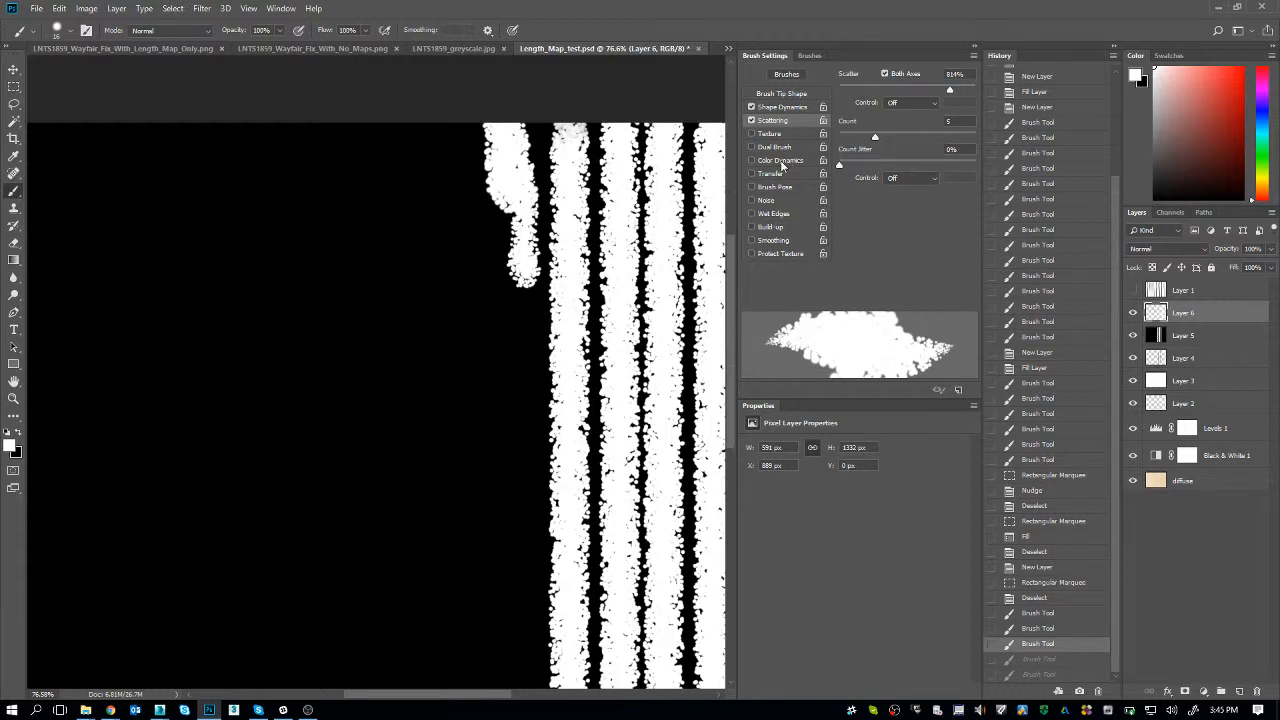
# - Enable Transfer for the brush, disable Scattering and Shape Dynamics, and show the brush tip shape settings
pyautogui.click(752, 173)
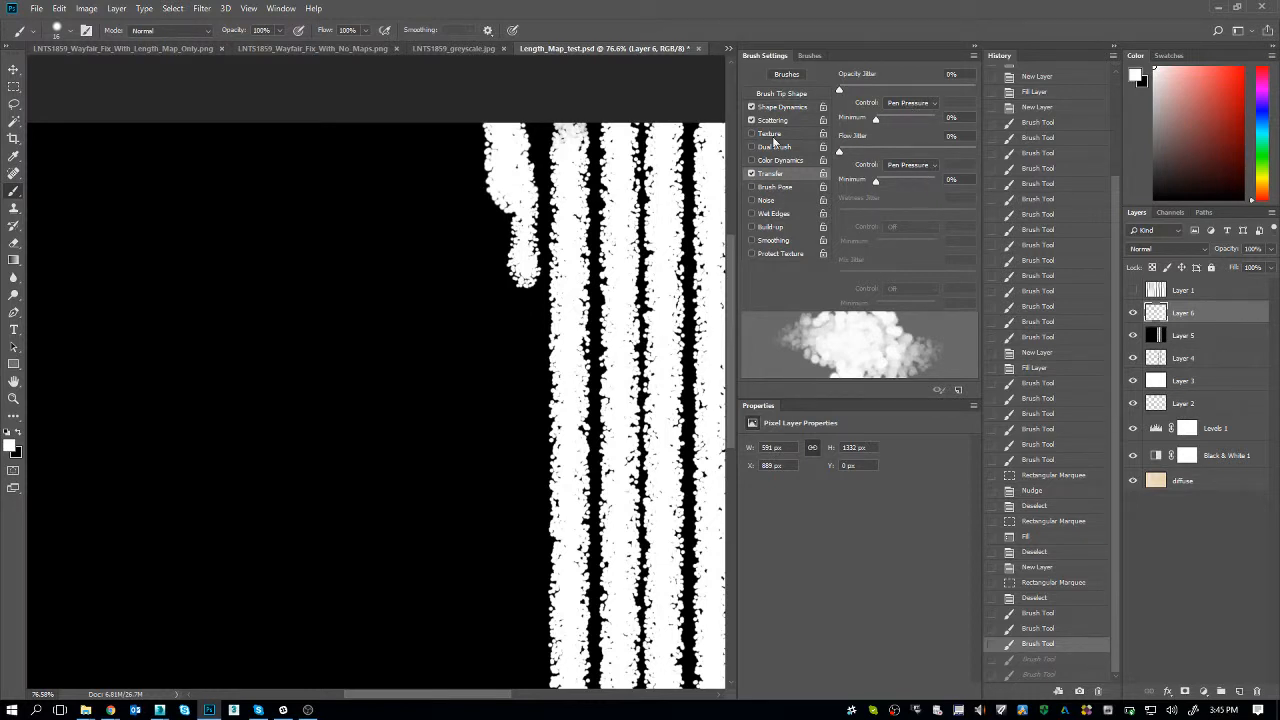
pyautogui.click(752, 120)
pyautogui.click(752, 106)
pyautogui.click(781, 93)
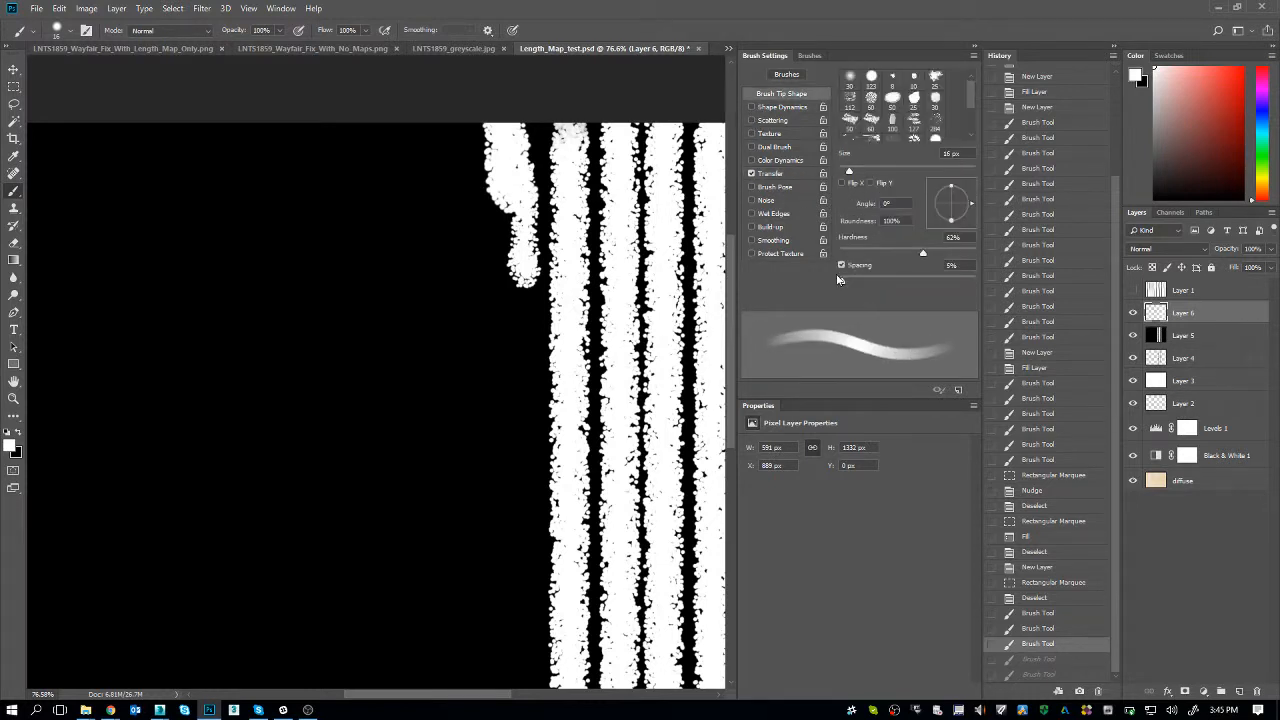
# - Paint two plain test strokes with pressure-based opacity on the black area, undoing them and one more stroke of the strip
pyautogui.moveTo(409, 192); pyautogui.dragTo(427, 563)
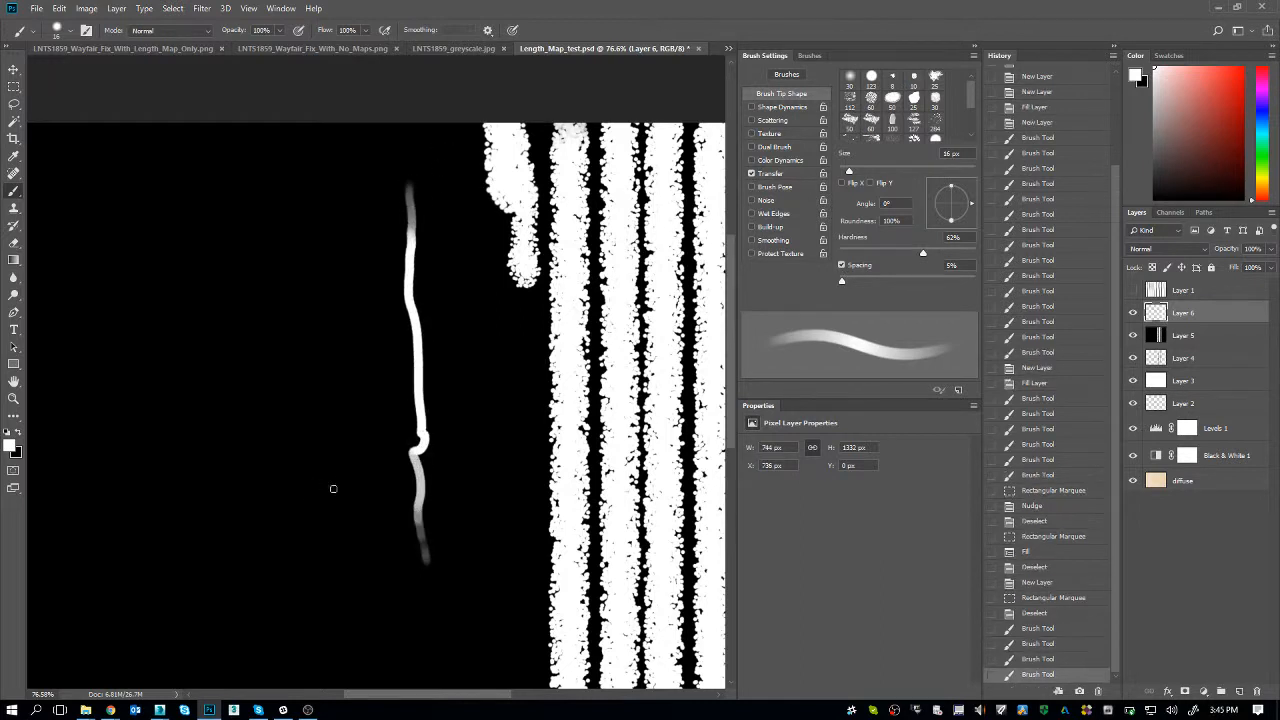
pyautogui.moveTo(342, 518)
pyautogui.mouseDown()
pyautogui.moveTo(234, 230)
pyautogui.moveTo(185, 177)
pyautogui.moveTo(125, 163)
pyautogui.mouseUp()
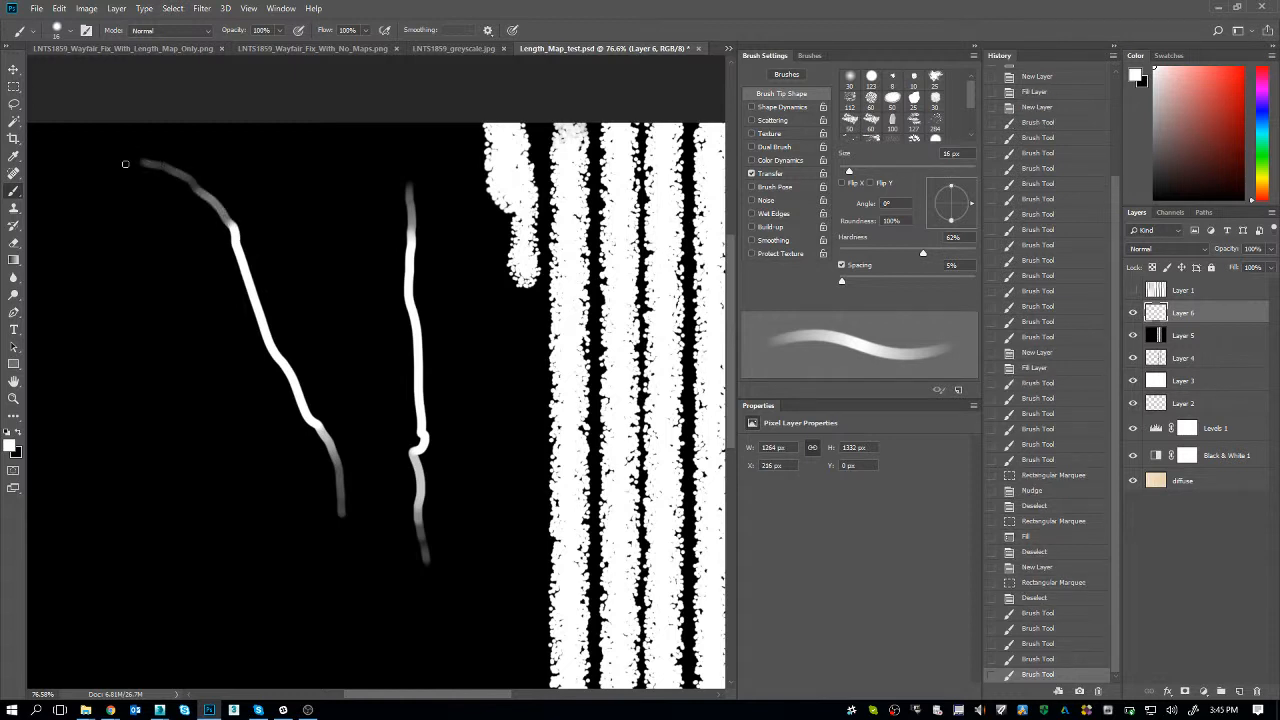
pyautogui.hotkey('ctrl', 'alt', 'z')
pyautogui.hotkey('ctrl', 'alt', 'z')
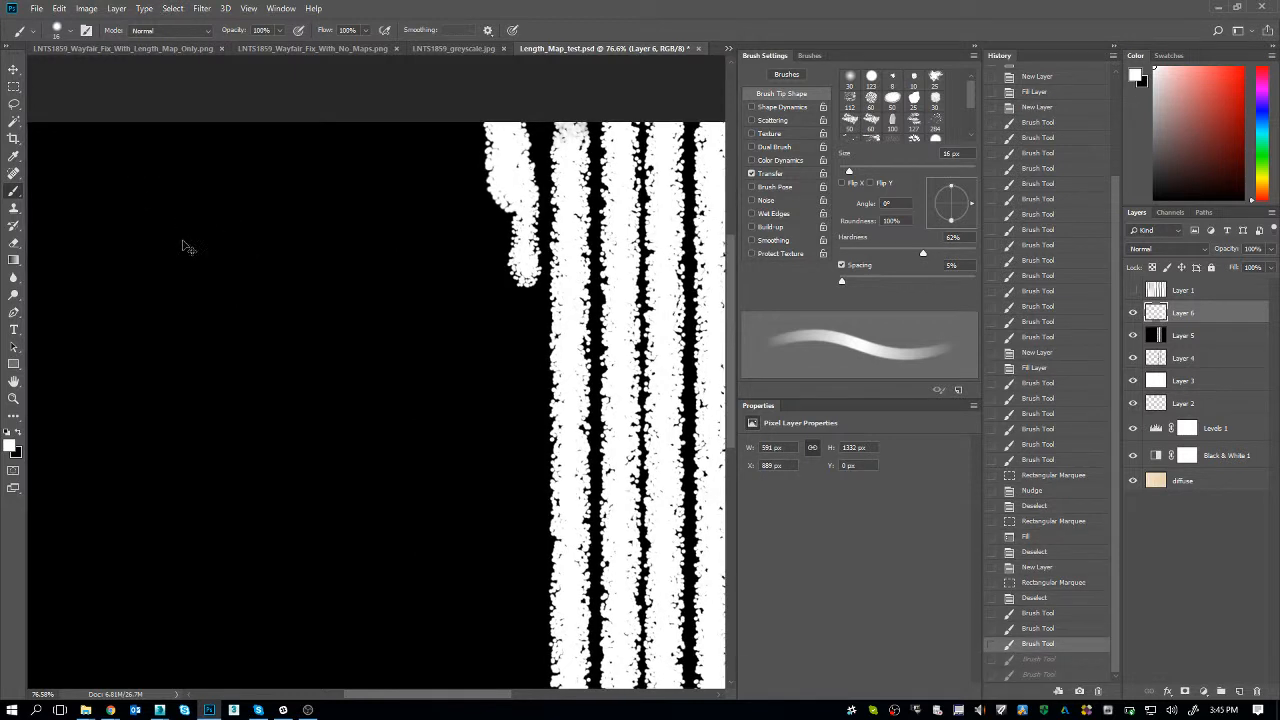
pyautogui.hotkey('ctrl', 'alt', 'z')
# - Re-enable Shape Dynamics and Scattering and paint a faint grey stroke below the short white strip, undoing the repeated strokes over it
pyautogui.click(790, 107)
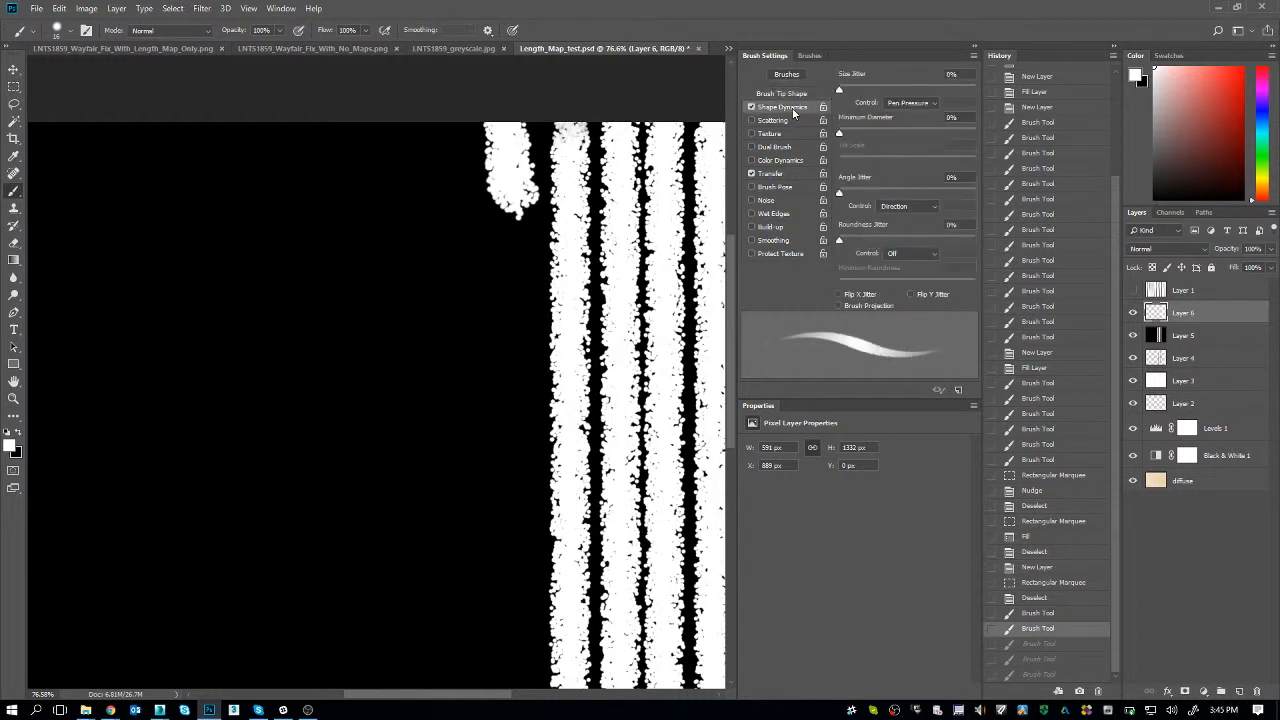
pyautogui.click(783, 121)
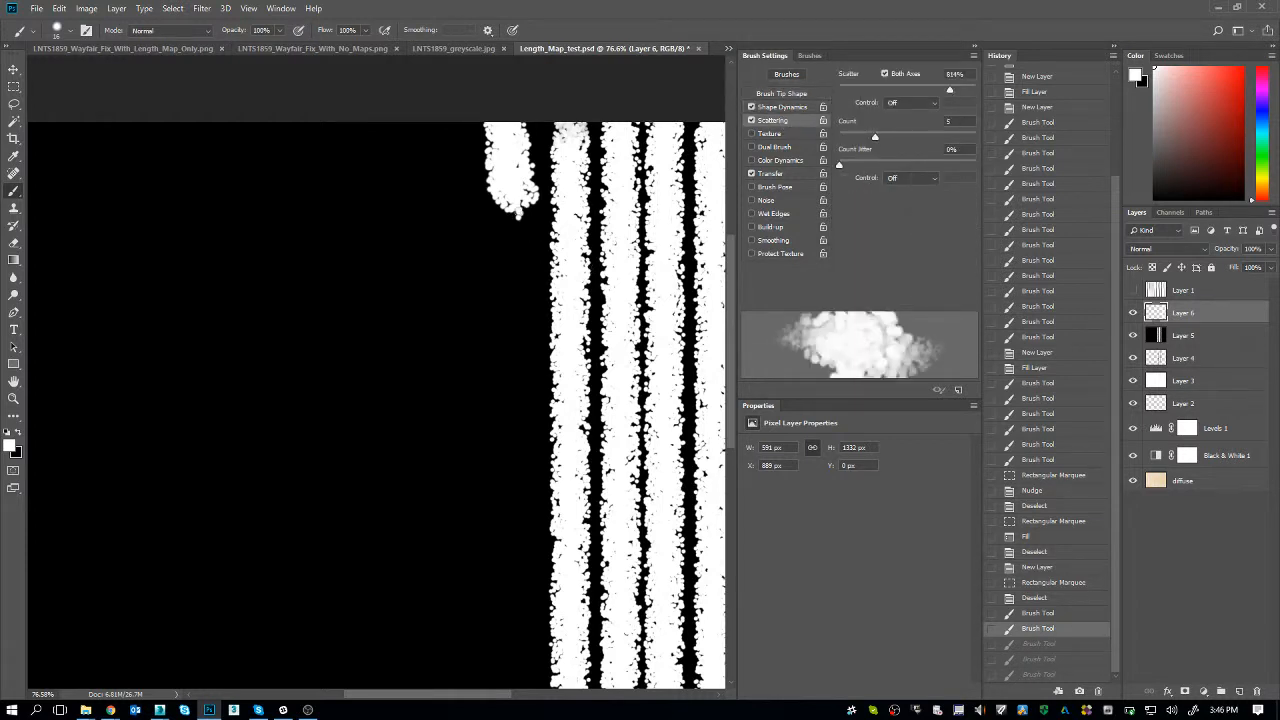
pyautogui.moveTo(514, 205); pyautogui.dragTo(508, 375)
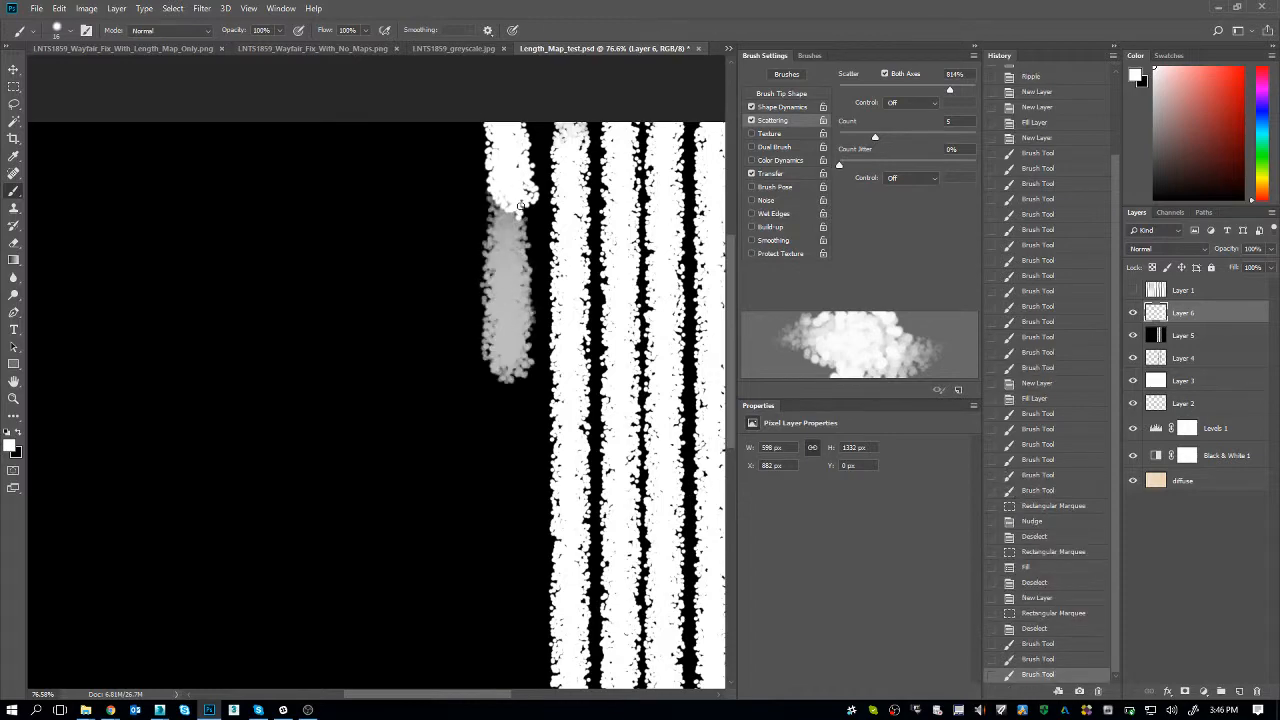
pyautogui.moveTo(521, 205); pyautogui.dragTo(510, 490)
pyautogui.hotkey('ctrl', 'alt', 'z')
pyautogui.hotkey('ctrl', 'alt', 'z')
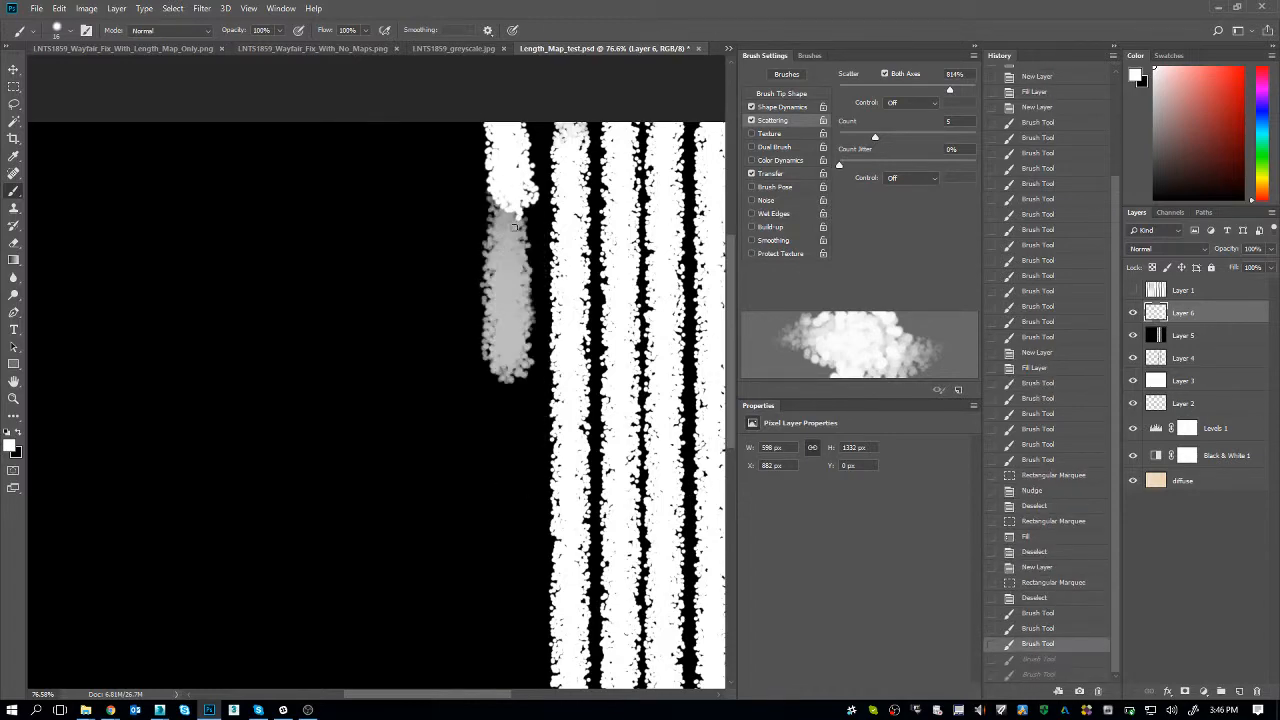
# - Lengthen the grey strip alongside the outermost white stripe with overlapping soft scattered strokes, undoing the last one
pyautogui.press('r')
pyautogui.moveTo(514, 227); pyautogui.dragTo(322, 392)
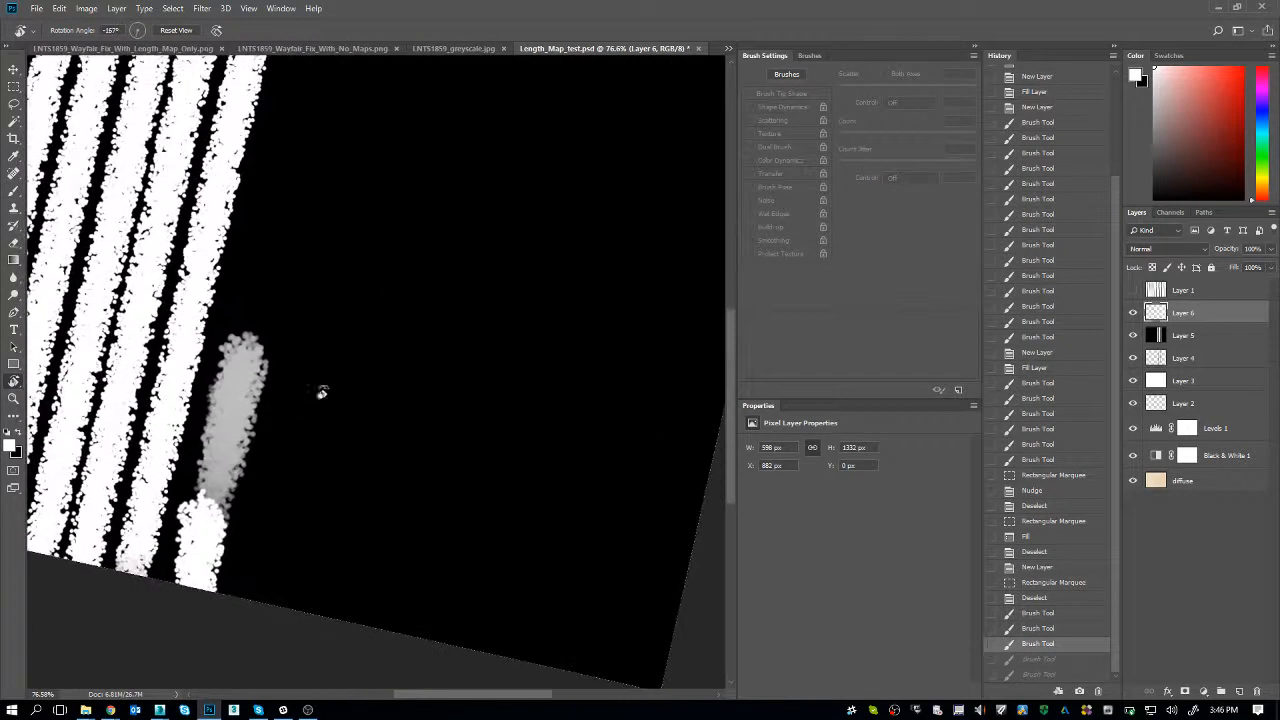
pyautogui.moveTo(517, 331)
pyautogui.mouseDown()
pyautogui.moveTo(563, 420)
pyautogui.moveTo(560, 340)
pyautogui.moveTo(470, 433)
pyautogui.moveTo(423, 363)
pyautogui.mouseUp()
pyautogui.press('b')
pyautogui.moveTo(288, 460); pyautogui.dragTo(437, 243)
pyautogui.moveTo(353, 360); pyautogui.dragTo(467, 180)
pyautogui.moveTo(381, 314)
pyautogui.mouseDown()
pyautogui.moveTo(479, 144)
pyautogui.moveTo(360, 321)
pyautogui.mouseUp()
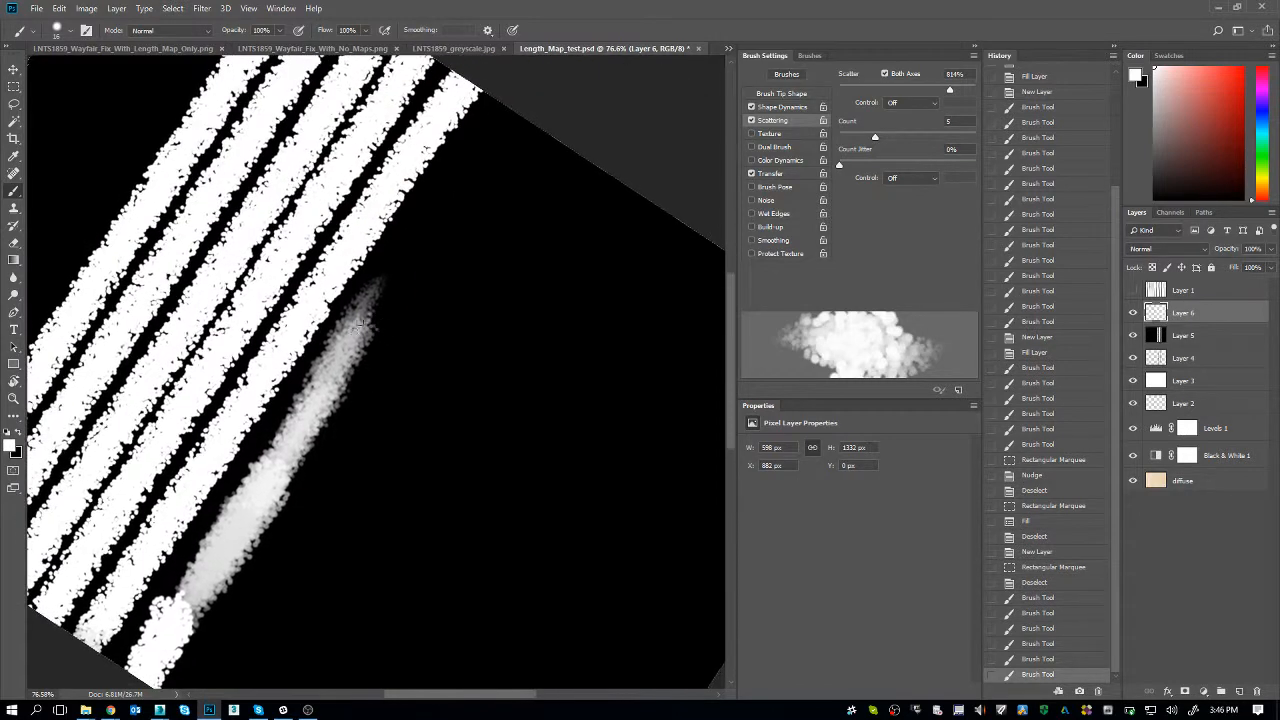
pyautogui.moveTo(287, 463); pyautogui.dragTo(427, 187)
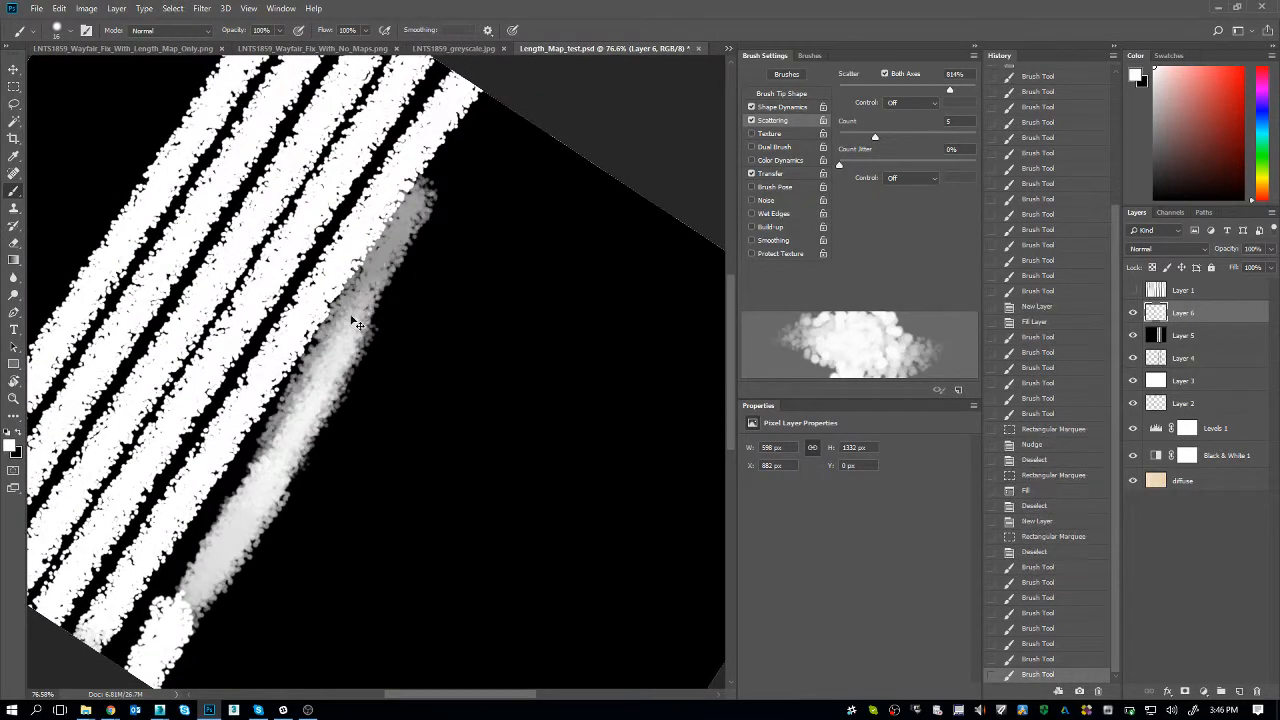
pyautogui.hotkey('ctrl', 'z')
# - Continue the faded scattered strip to the canvas's bottom edge, undoing and repainting strokes along the way
pyautogui.moveTo(343, 347); pyautogui.dragTo(418, 206)
pyautogui.moveTo(323, 384); pyautogui.dragTo(386, 287)
pyautogui.hotkey('ctrl', 'alt', 'z')
pyautogui.hotkey('ctrl', 'alt', 'z')
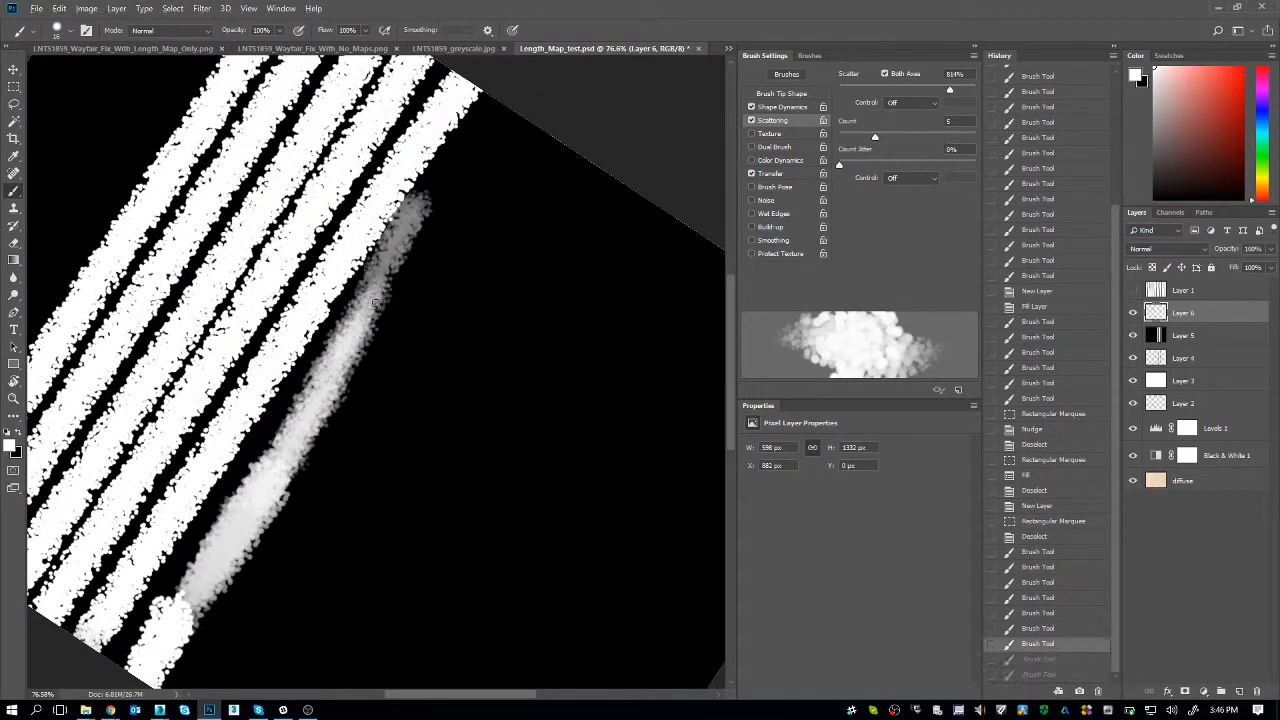
pyautogui.moveTo(330, 358); pyautogui.dragTo(478, 135)
pyautogui.moveTo(378, 292); pyautogui.dragTo(508, 98)
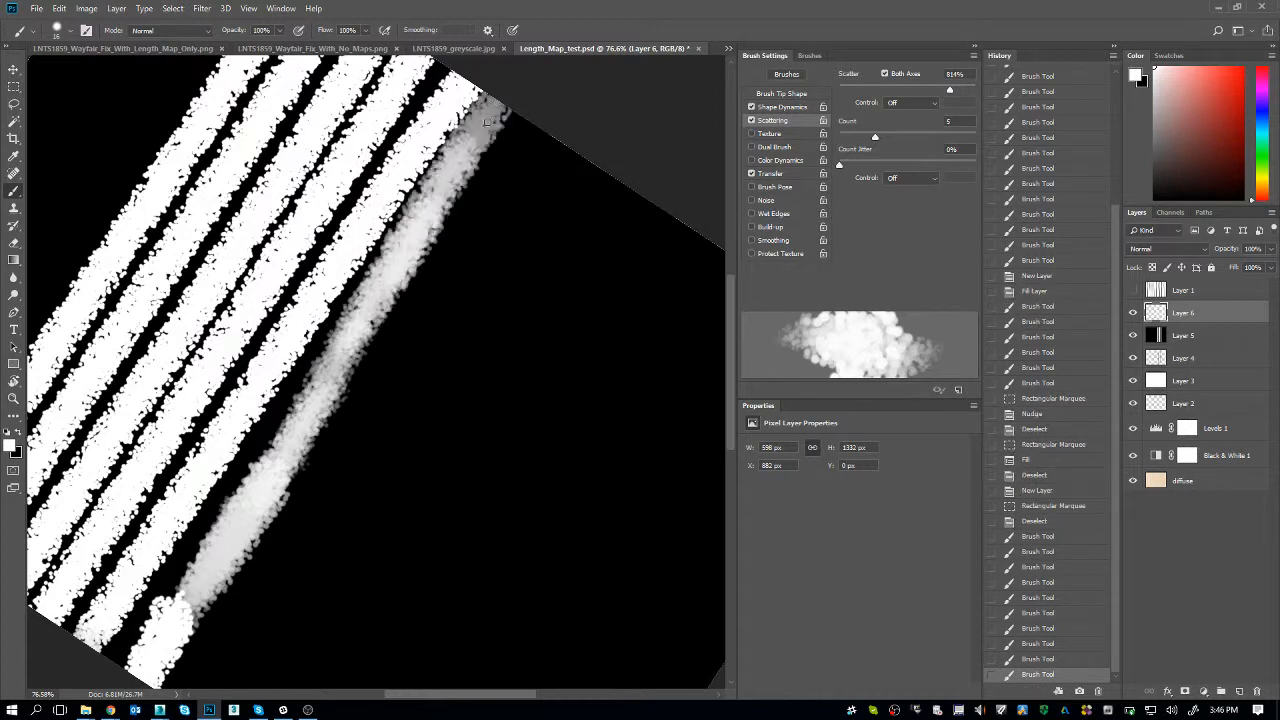
# - Paint the start of a second faded scattered strip beside the first, reaching the canvas's top edge
pyautogui.scroll(-3, 465, 220)
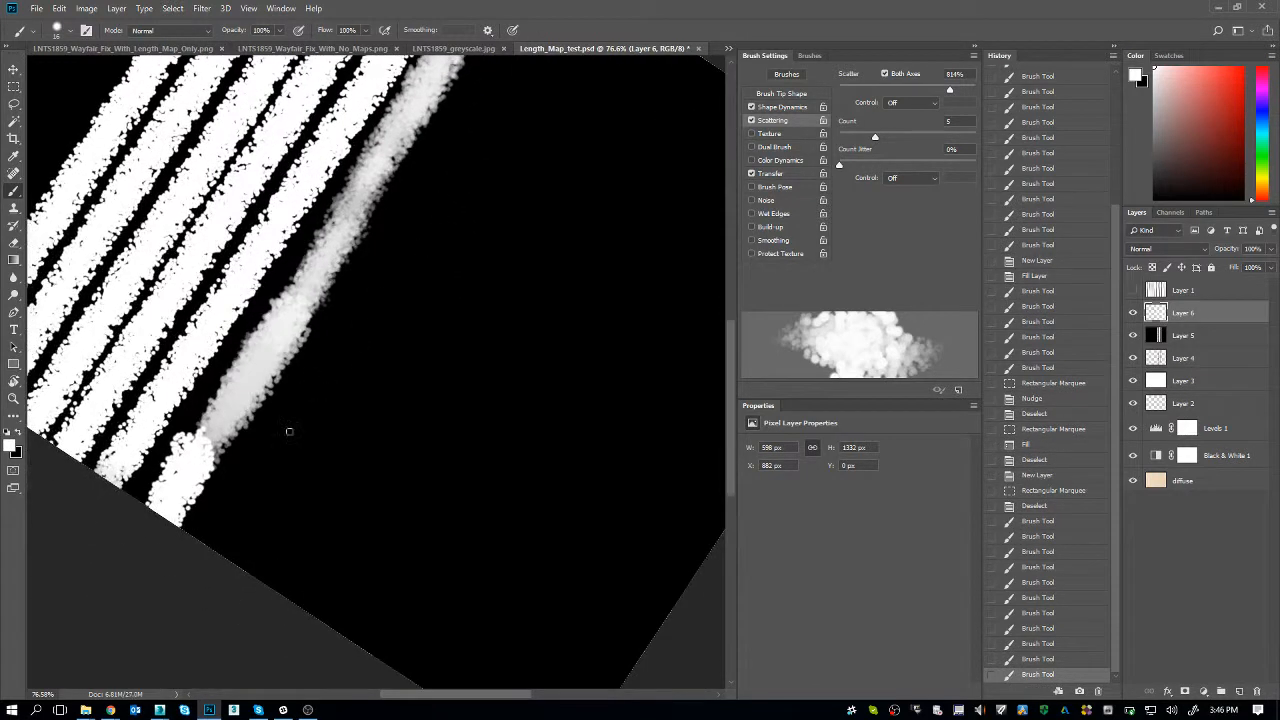
pyautogui.moveTo(297, 411)
pyautogui.mouseDown()
pyautogui.moveTo(214, 534)
pyautogui.moveTo(330, 360)
pyautogui.mouseUp()
pyautogui.moveTo(288, 436); pyautogui.dragTo(210, 542)
# - Examine the overlapping semi-transparent dabs of the two faded strips up close and show the brush's Transfer settings
pyautogui.hotkey('ctrl', 'space')
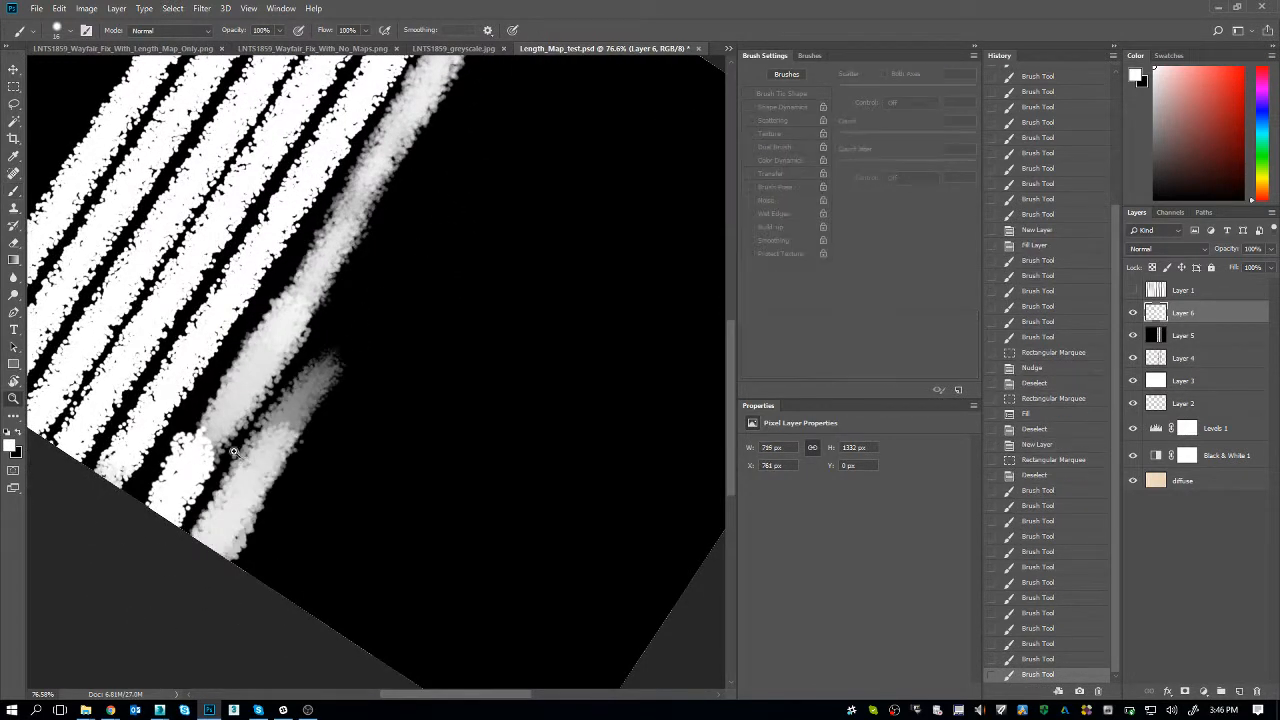
pyautogui.moveTo(218, 456); pyautogui.dragTo(292, 502)
pyautogui.press('space')
pyautogui.moveTo(280, 482); pyautogui.dragTo(403, 339)
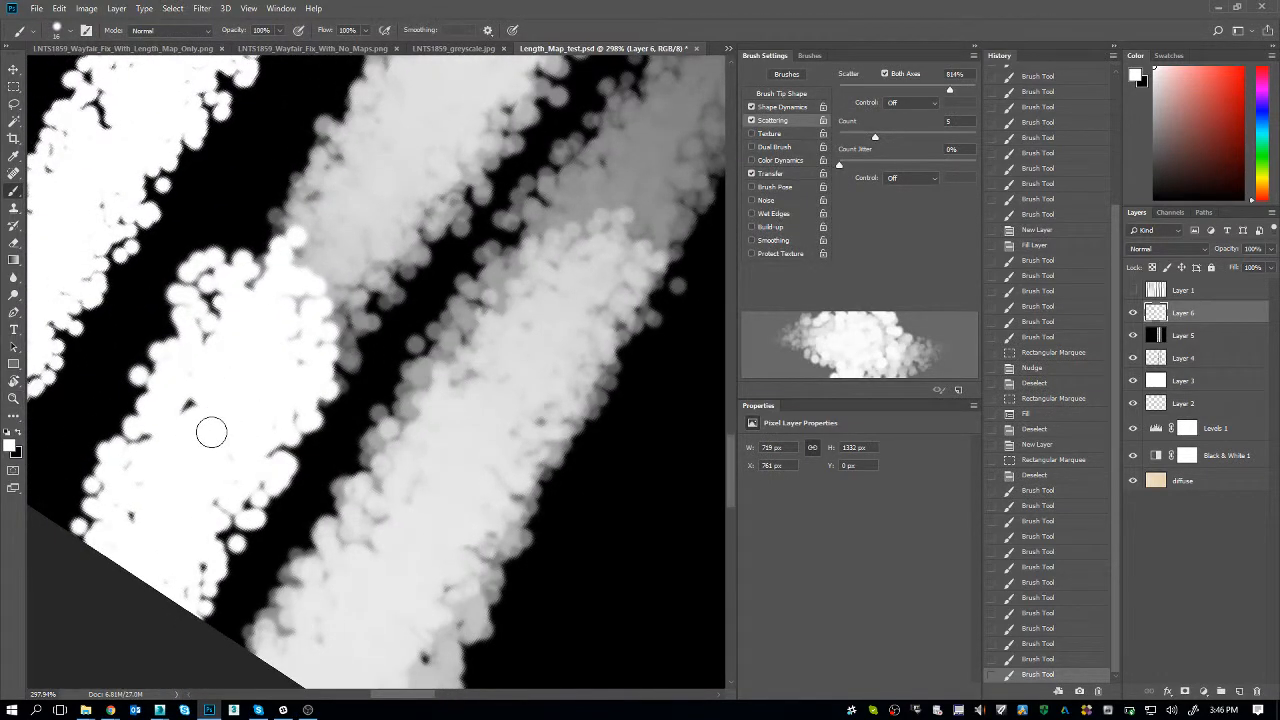
pyautogui.press('space')
pyautogui.moveTo(458, 390)
pyautogui.mouseDown()
pyautogui.moveTo(414, 374)
pyautogui.moveTo(311, 486)
pyautogui.mouseUp()
pyautogui.click(770, 173)
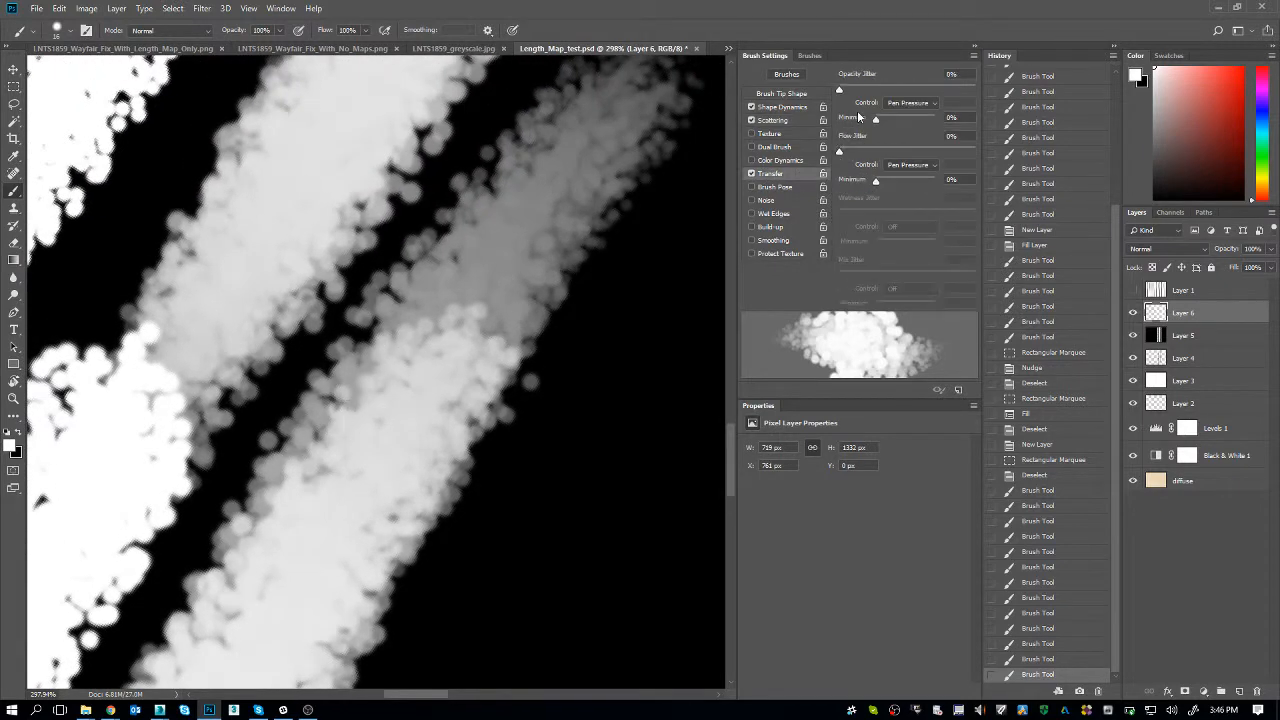
pyautogui.press('space')
pyautogui.moveTo(507, 352); pyautogui.dragTo(434, 431)
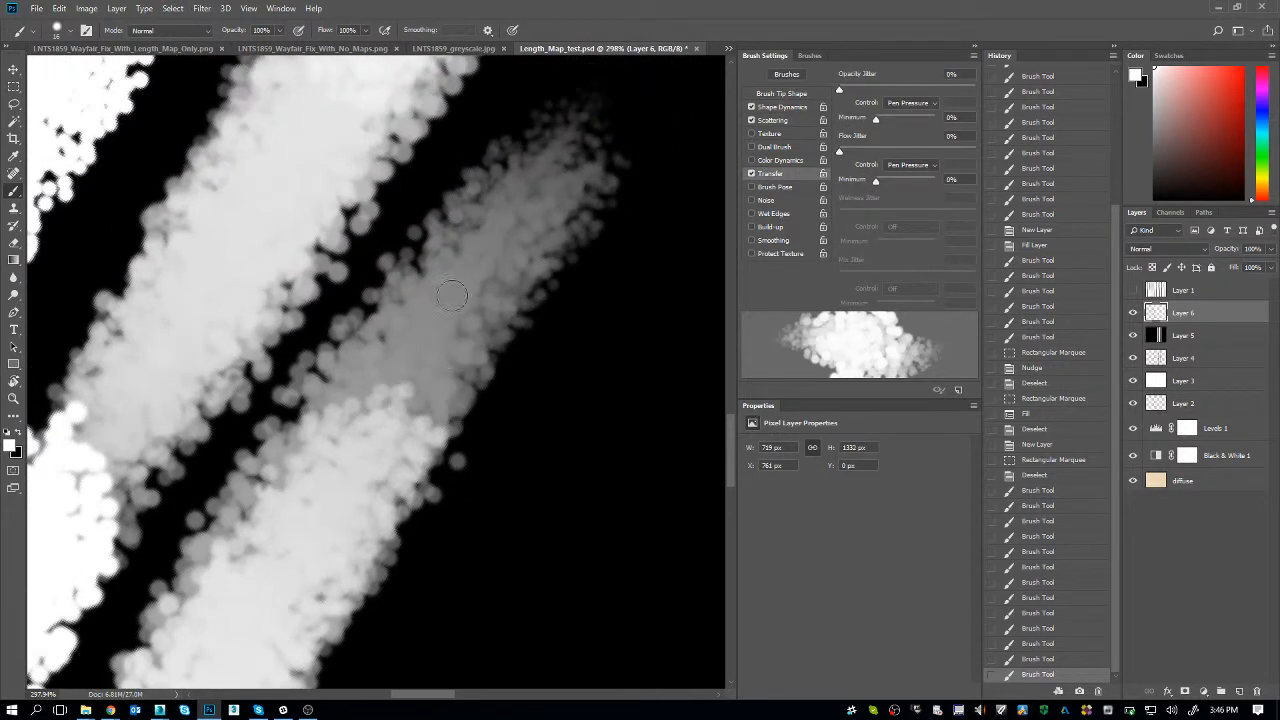
# - Brighten and lengthen the second faded strip by layering overlapping scattered strokes along it and beyond its end
pyautogui.moveTo(578, 122); pyautogui.dragTo(395, 378)
pyautogui.moveTo(314, 478); pyautogui.dragTo(525, 205)
pyautogui.moveTo(450, 260); pyautogui.dragTo(576, 108)
pyautogui.press('space')
pyautogui.moveTo(531, 251); pyautogui.dragTo(372, 502)
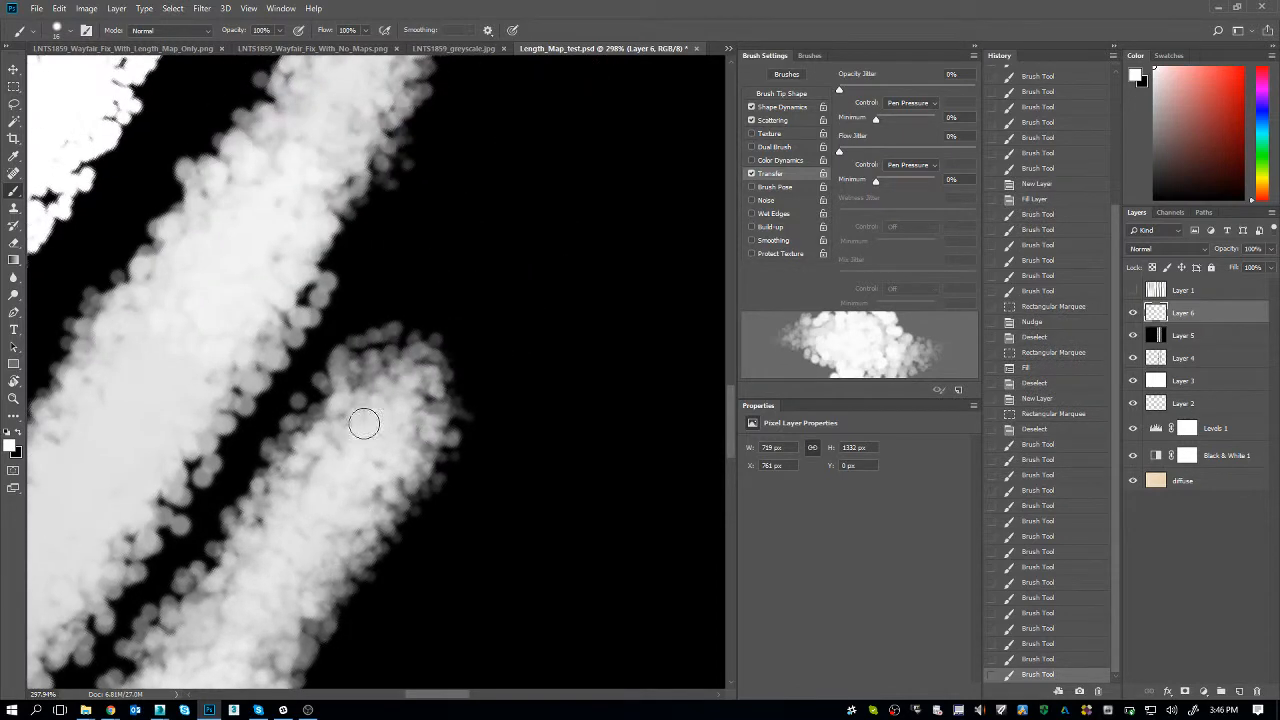
pyautogui.moveTo(370, 412); pyautogui.dragTo(588, 88)
pyautogui.moveTo(394, 443); pyautogui.dragTo(644, 48)
pyautogui.press('space')
pyautogui.moveTo(542, 186)
pyautogui.mouseDown()
pyautogui.moveTo(389, 511)
pyautogui.moveTo(449, 306)
pyautogui.moveTo(622, 76)
pyautogui.mouseUp()
pyautogui.moveTo(418, 420); pyautogui.dragTo(611, 149)
# - Save Length_Map_test.psd with Maximize Compatibility enabled
pyautogui.press('r')
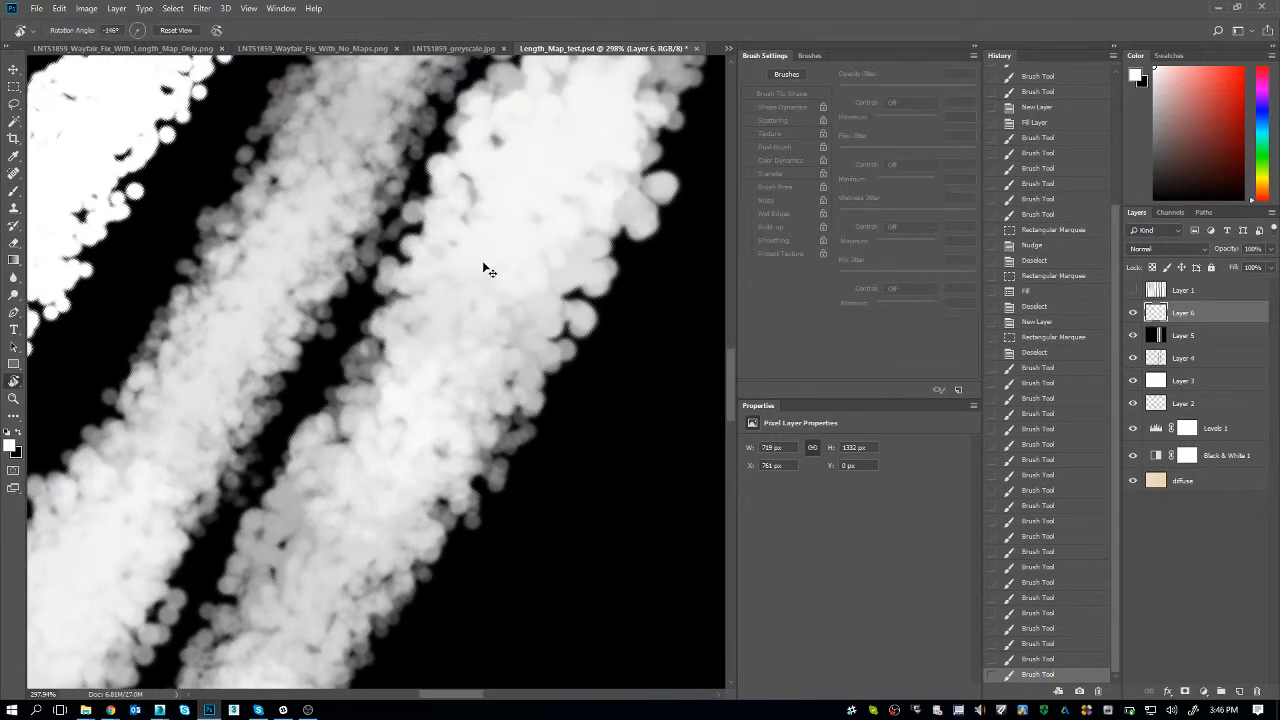
pyautogui.hotkey('ctrl', '-')
pyautogui.hotkey('ctrl', '-')
pyautogui.hotkey('ctrl', '-')
pyautogui.moveTo(487, 268); pyautogui.dragTo(383, 462)
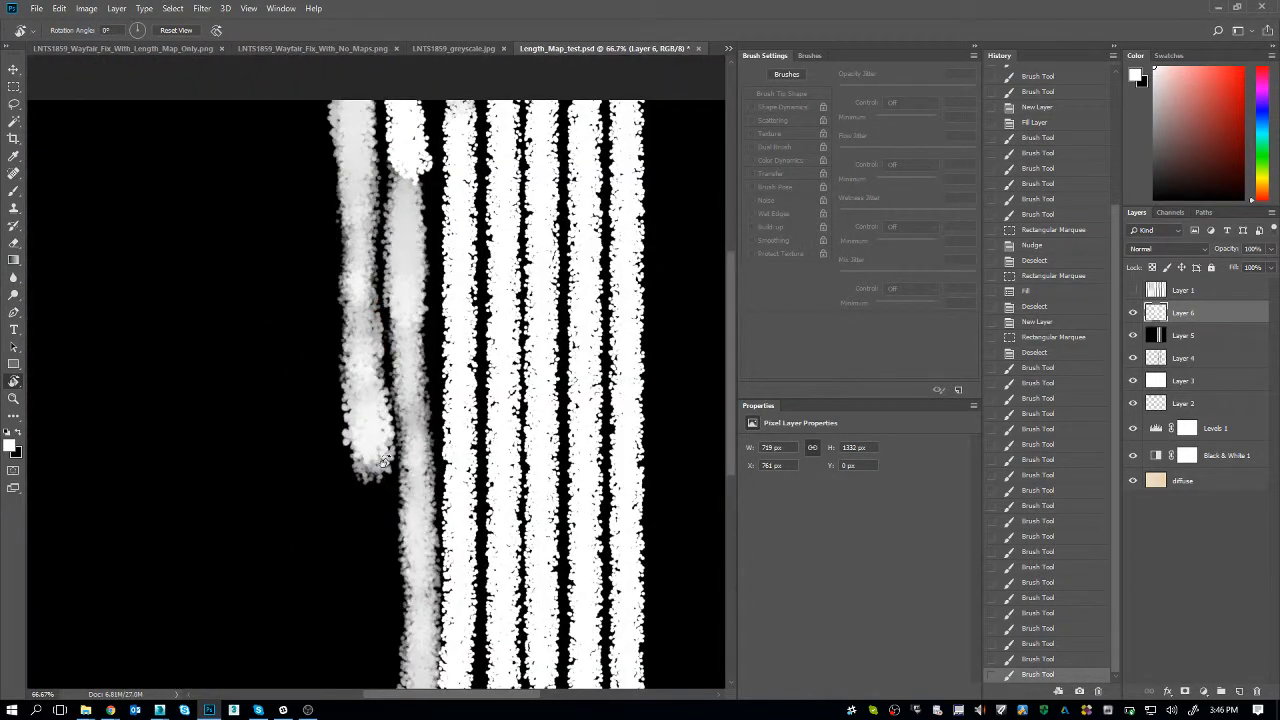
pyautogui.press('b')
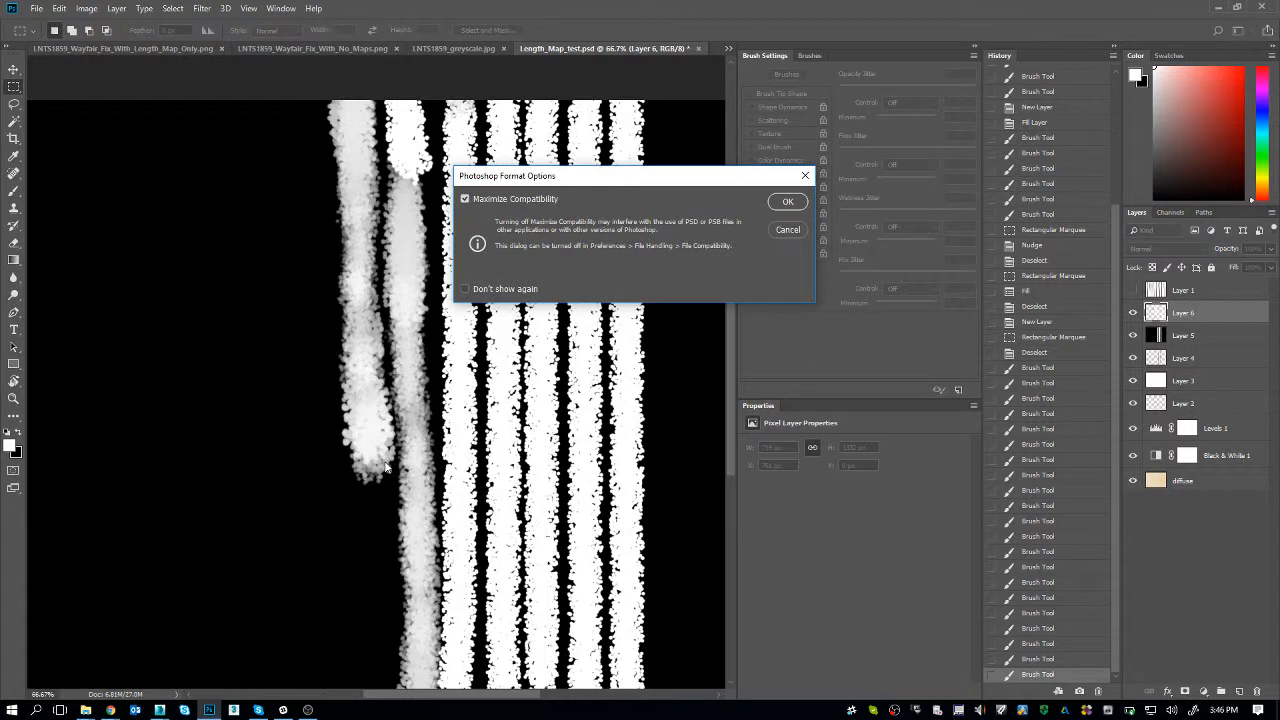
pyautogui.press('Return')
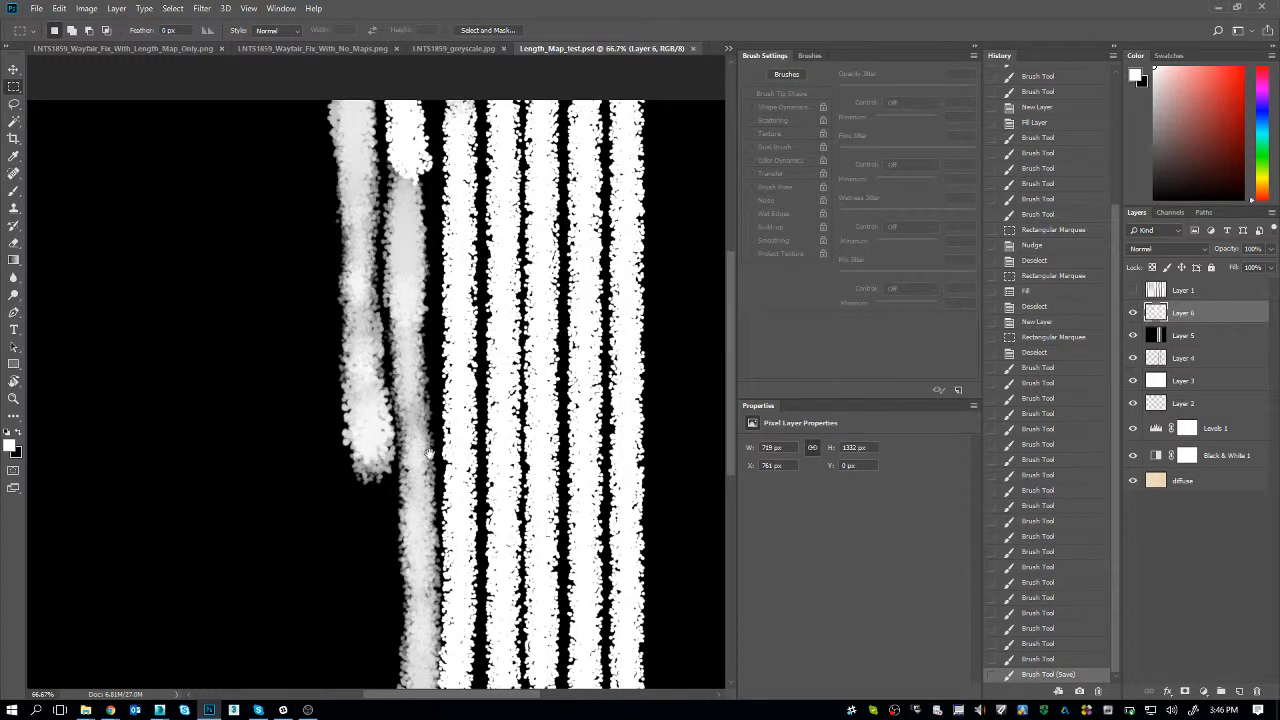
# - Hide Layers 6, 5, 4 and 3 to expose the high-contrast rug texture, and make Layer 2 the active layer
pyautogui.moveTo(435, 460); pyautogui.dragTo(405, 446)
pyautogui.scroll(-1, 405, 446)
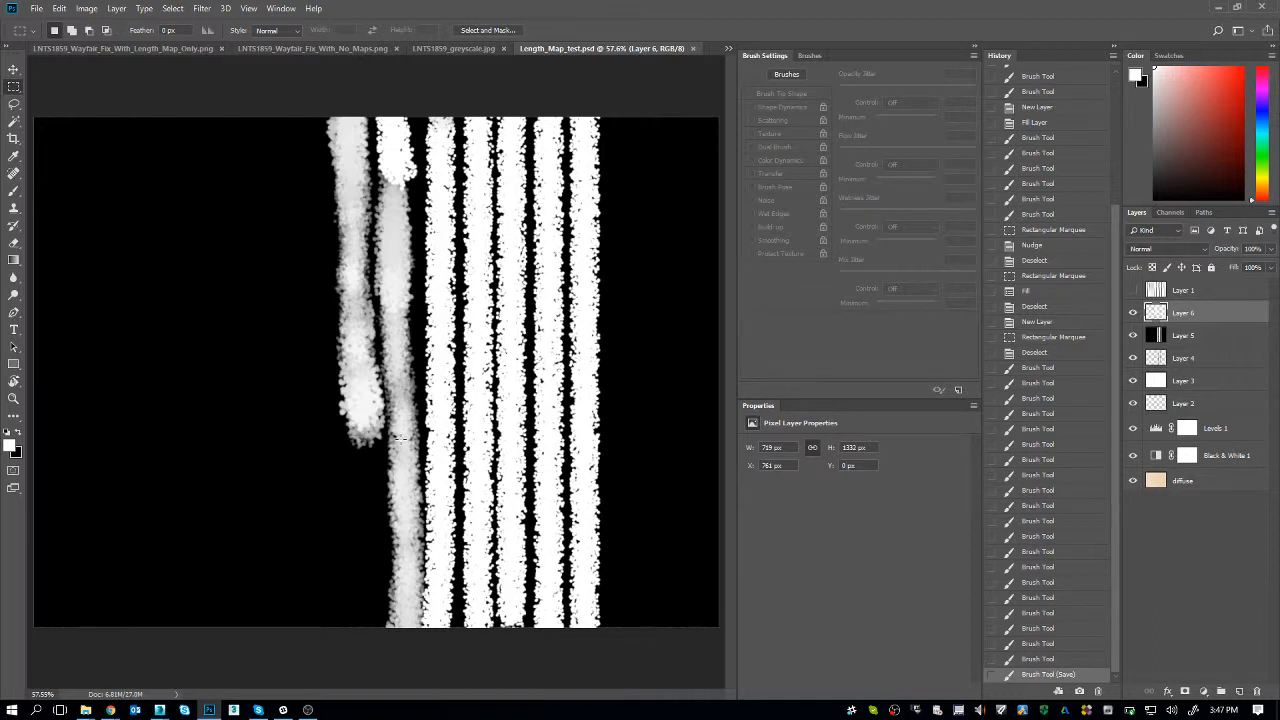
pyautogui.press('b')
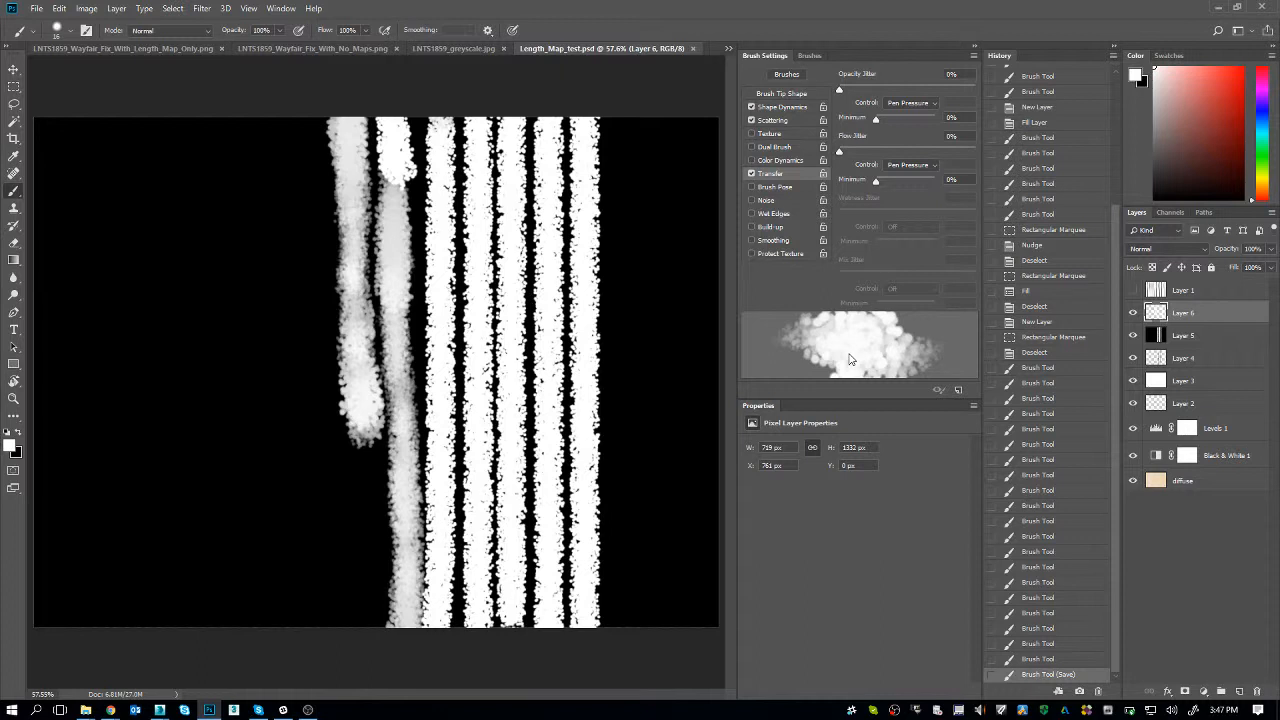
pyautogui.press('m')
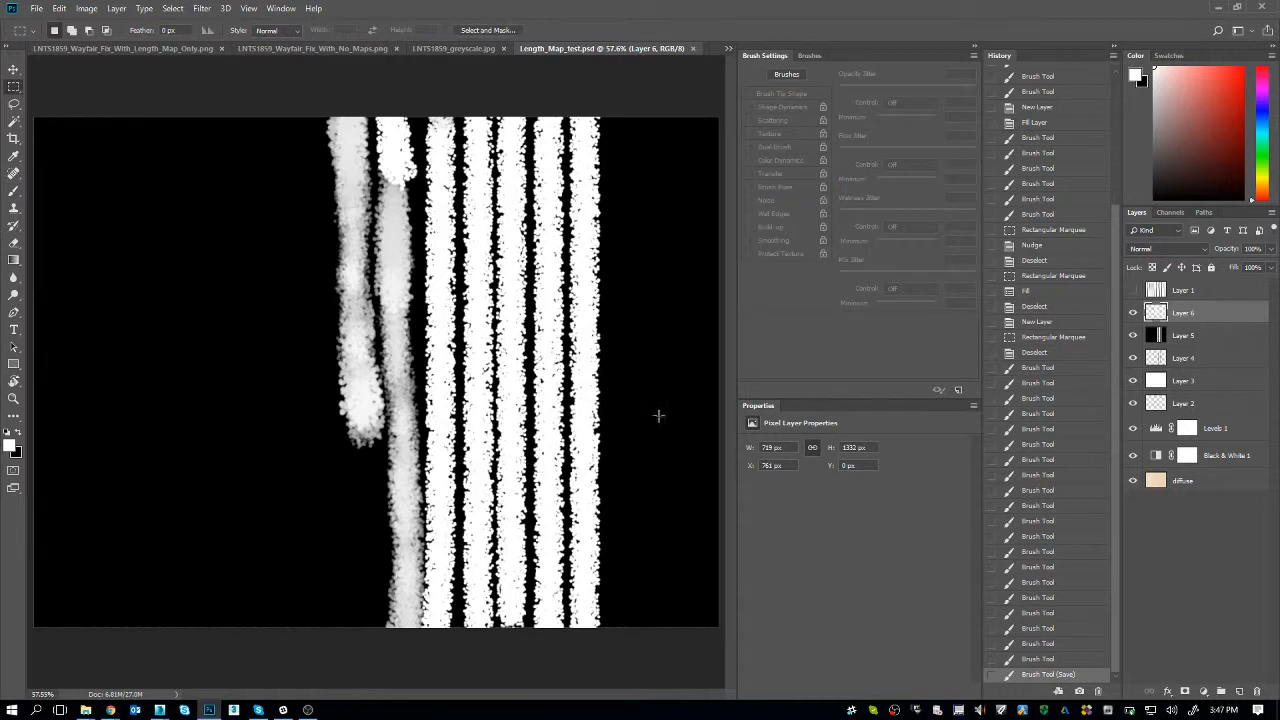
pyautogui.click(1133, 313)
pyautogui.click(1133, 335)
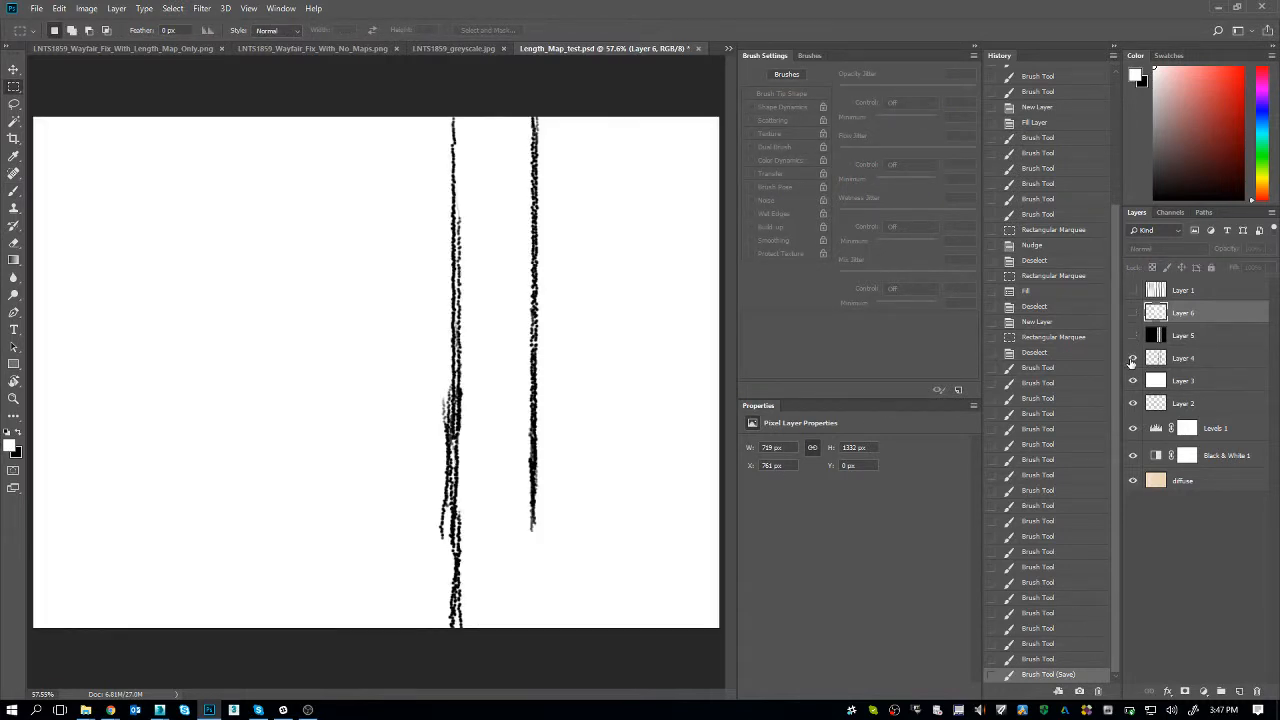
pyautogui.click(1133, 359)
pyautogui.click(1133, 381)
pyautogui.click(1170, 404)
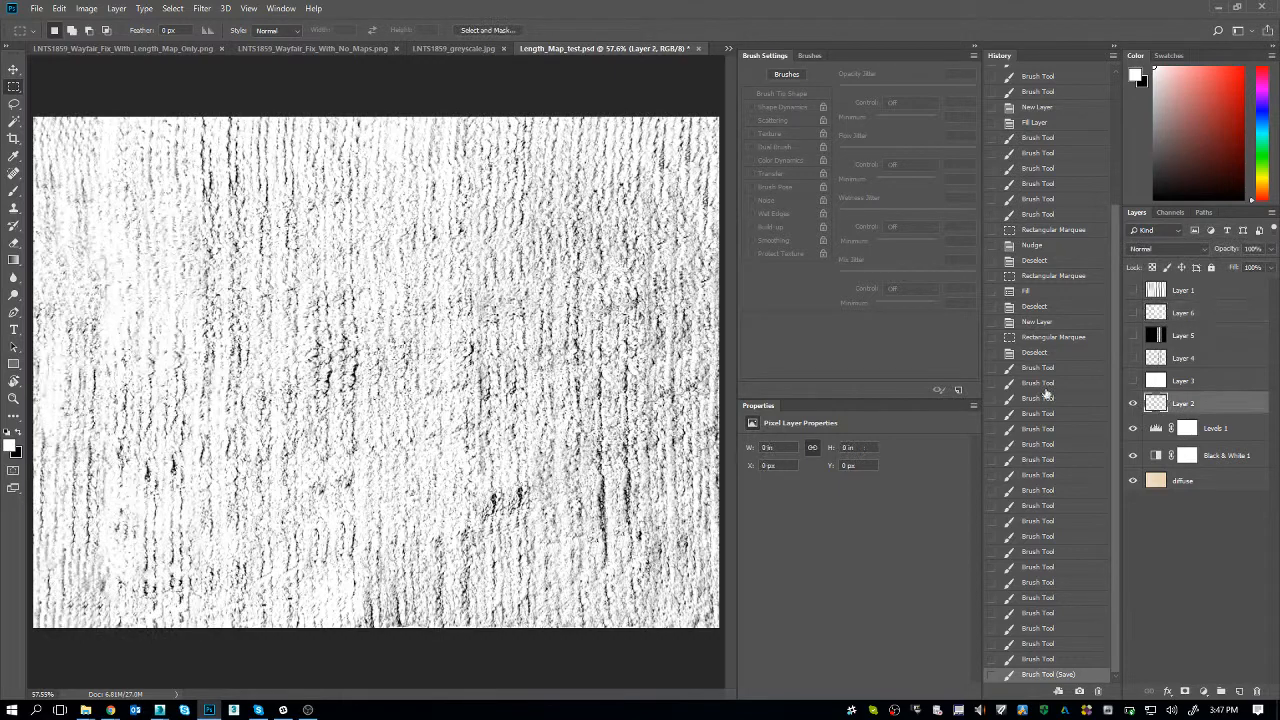
# - Switch to 3ds Max, compare the first two rug renders in the V-Ray frame buffer history, and minimize the frame buffer
pyautogui.hotkey('alt', 'Tab')
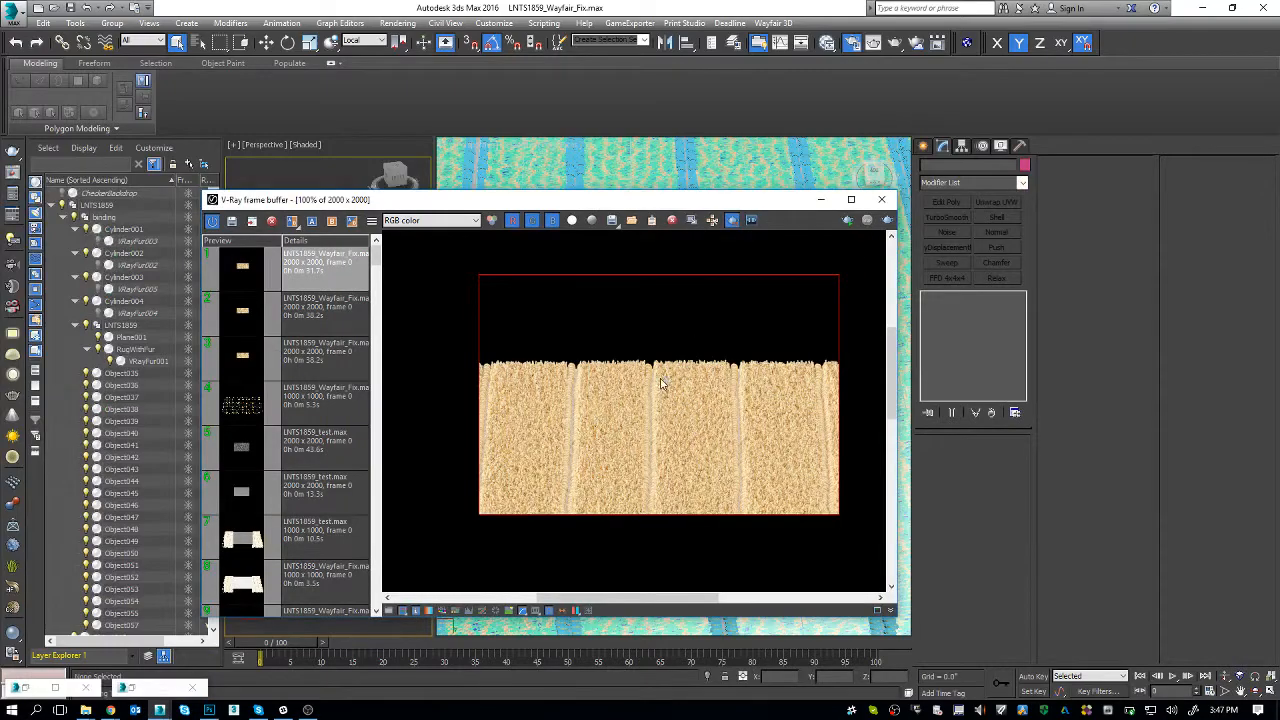
pyautogui.doubleClick(255, 313)
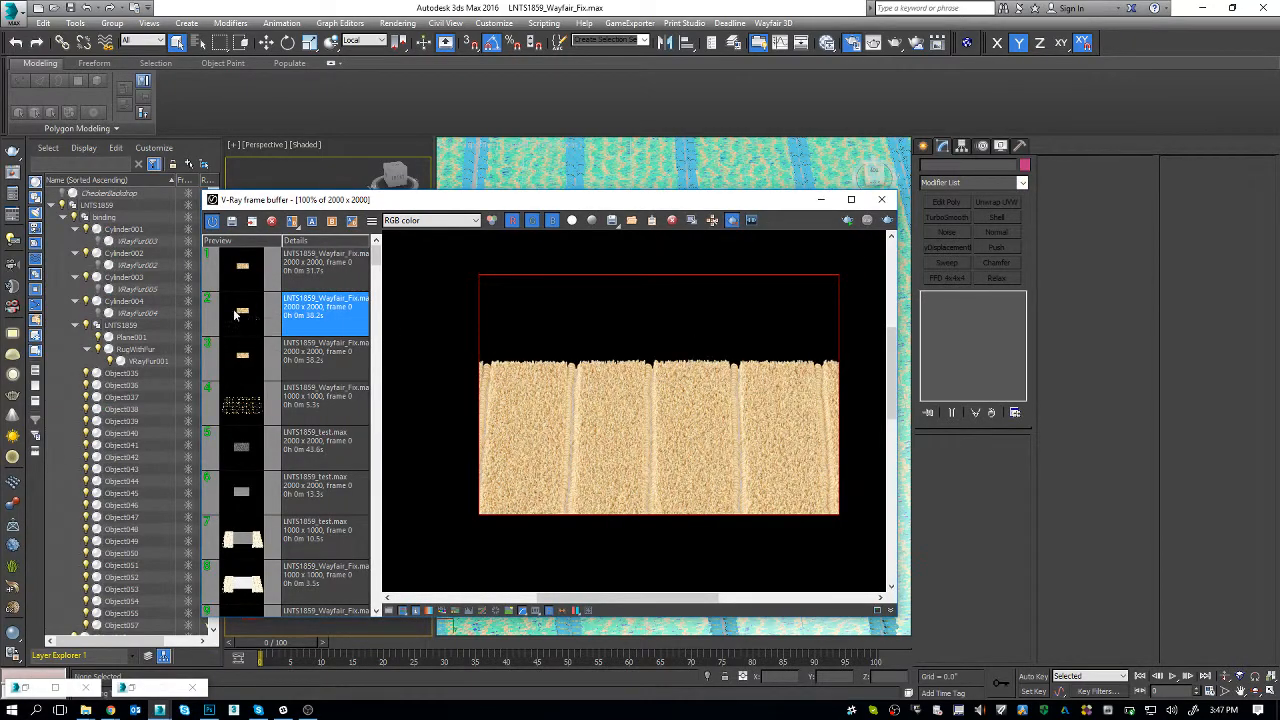
pyautogui.doubleClick(245, 276)
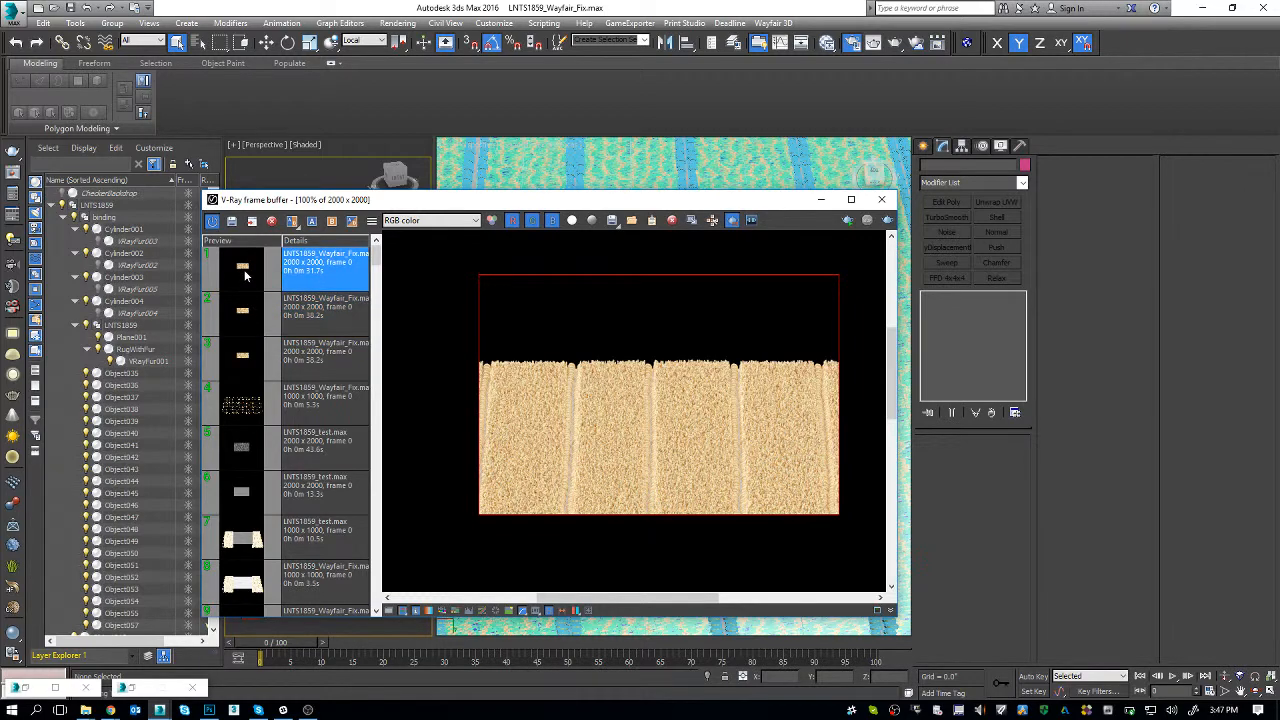
pyautogui.moveTo(411, 204); pyautogui.dragTo(452, 191)
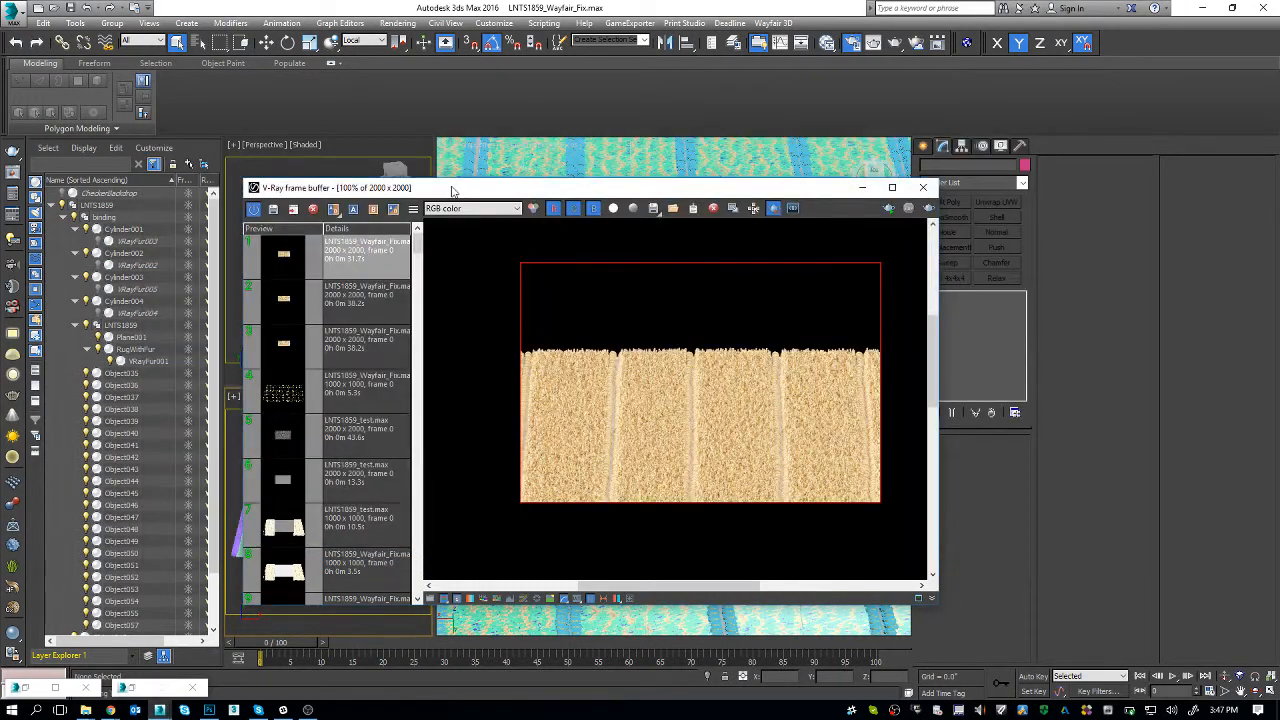
pyautogui.moveTo(452, 191); pyautogui.dragTo(380, 183)
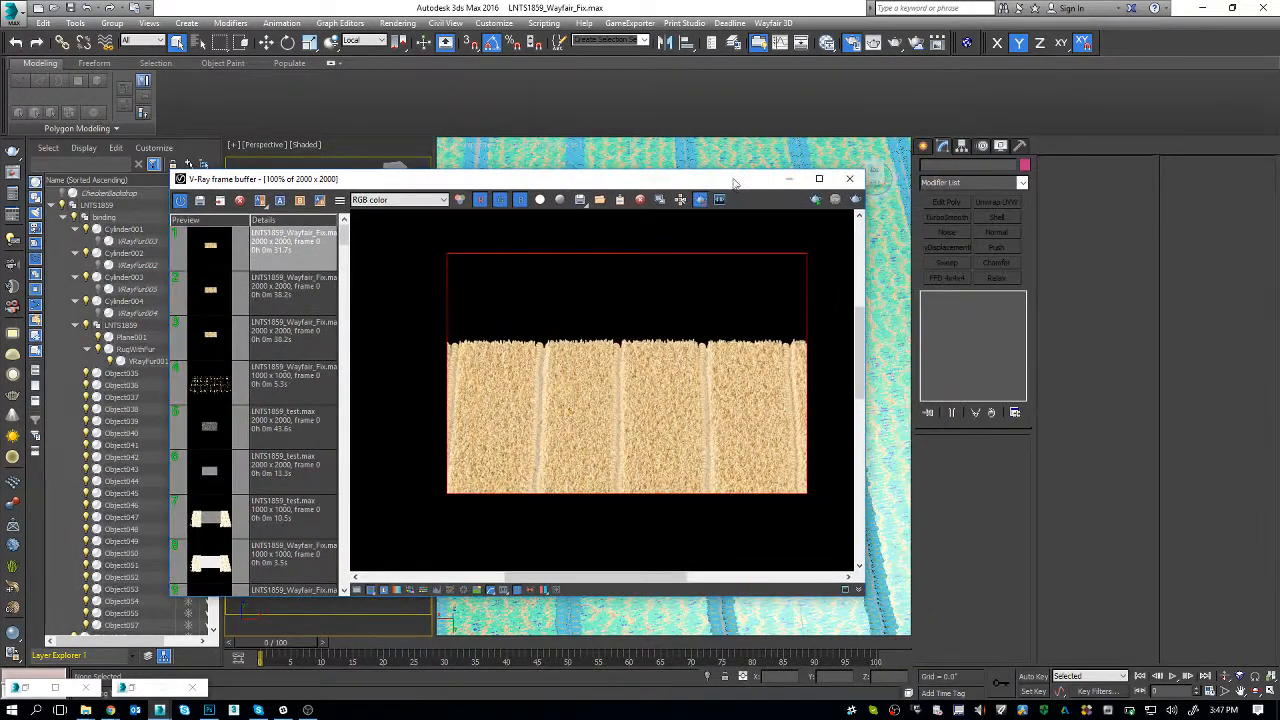
pyautogui.click(790, 179)
# - Create a standard primitive plane about 13.4 by 13.5 inches on the empty ground beside the rug
pyautogui.click(731, 253)
pyautogui.scroll(-10, 636, 332)
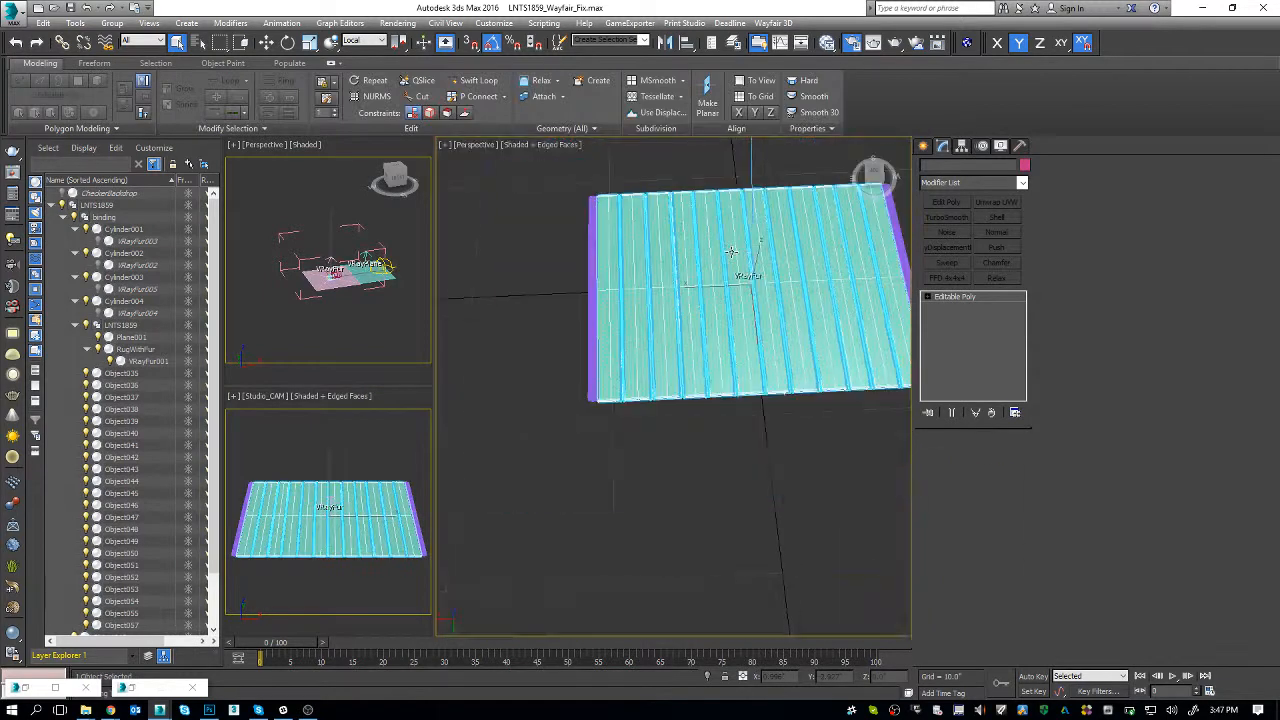
pyautogui.moveTo(636, 332); pyautogui.dragTo(592, 327)
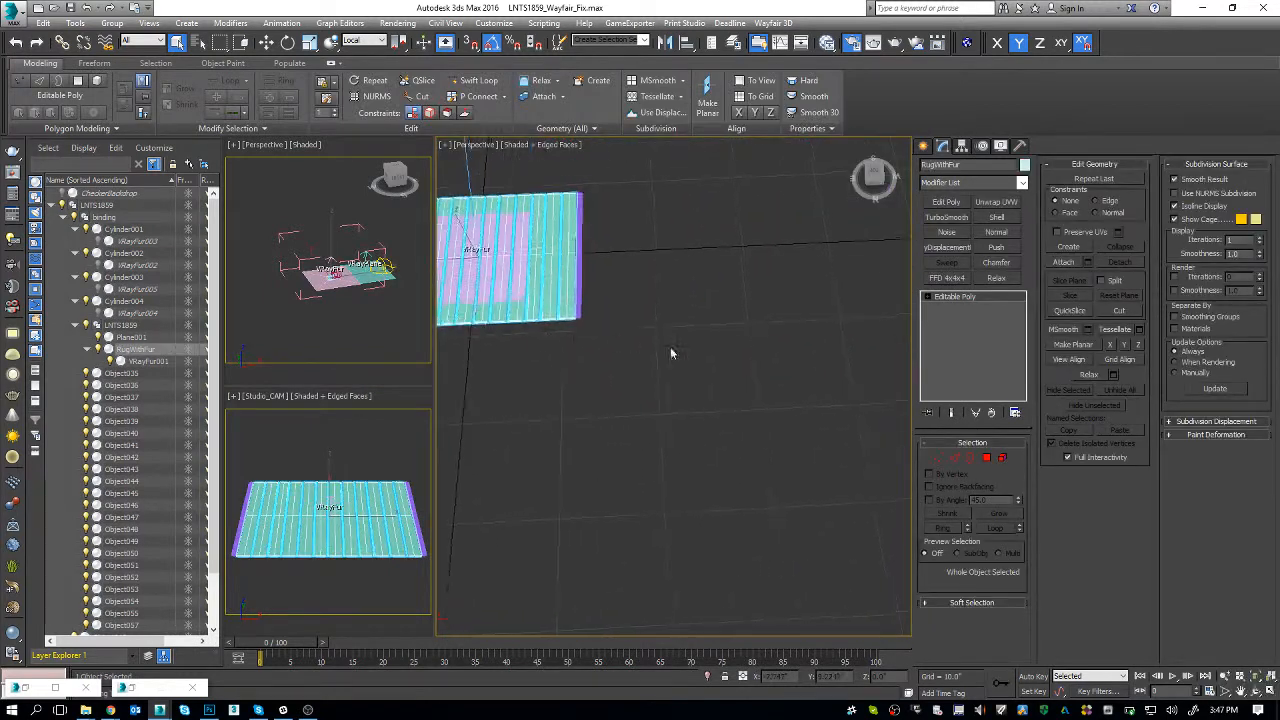
pyautogui.moveTo(727, 379); pyautogui.dragTo(729, 377)
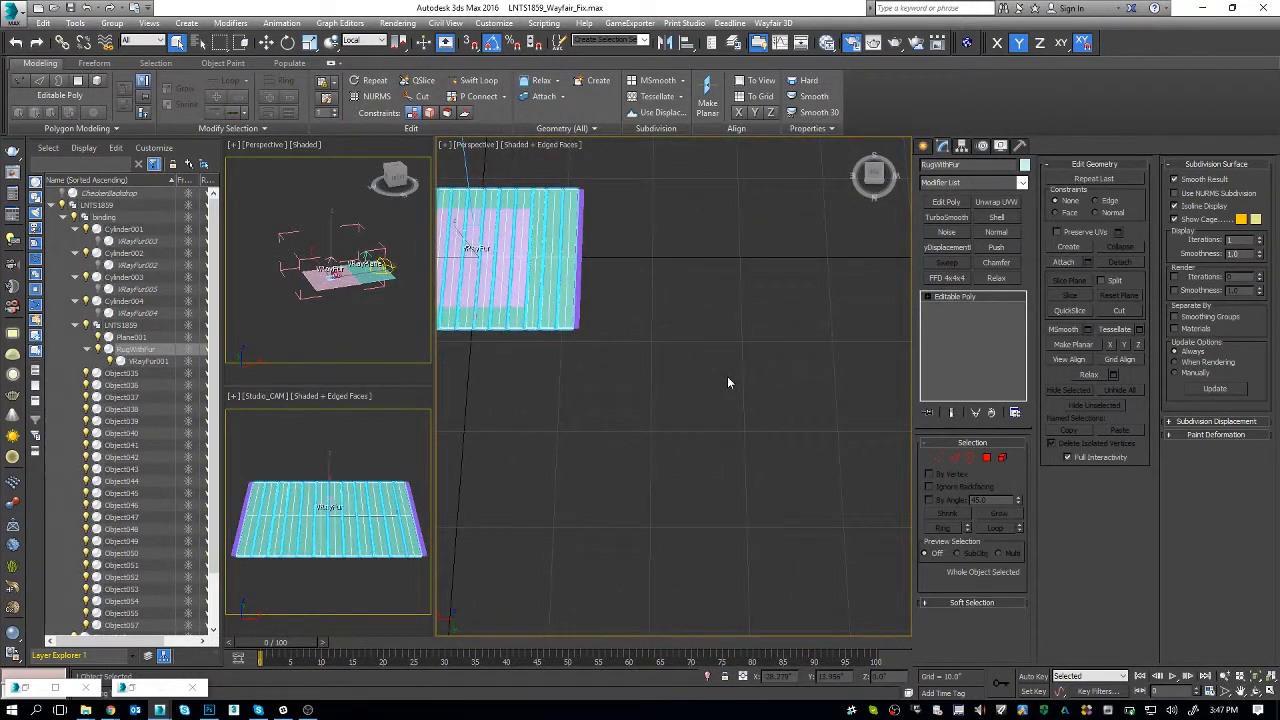
pyautogui.click(727, 378)
pyautogui.click(923, 146)
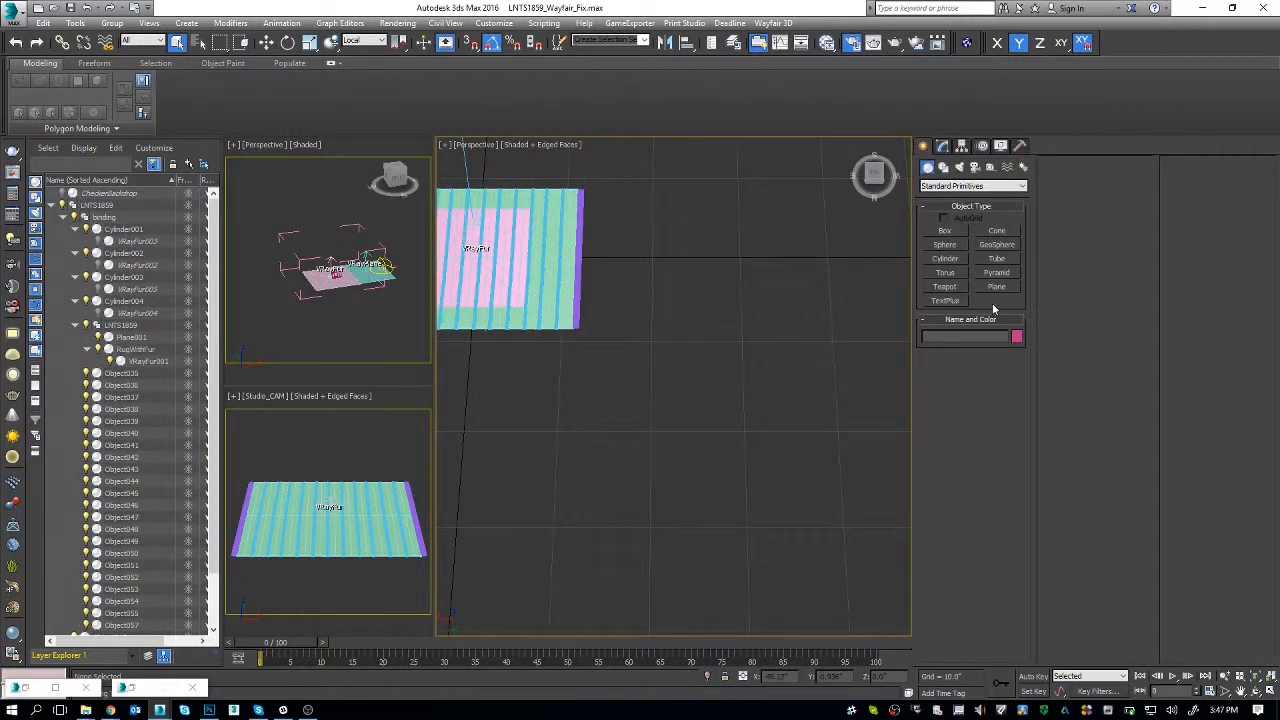
pyautogui.click(956, 233)
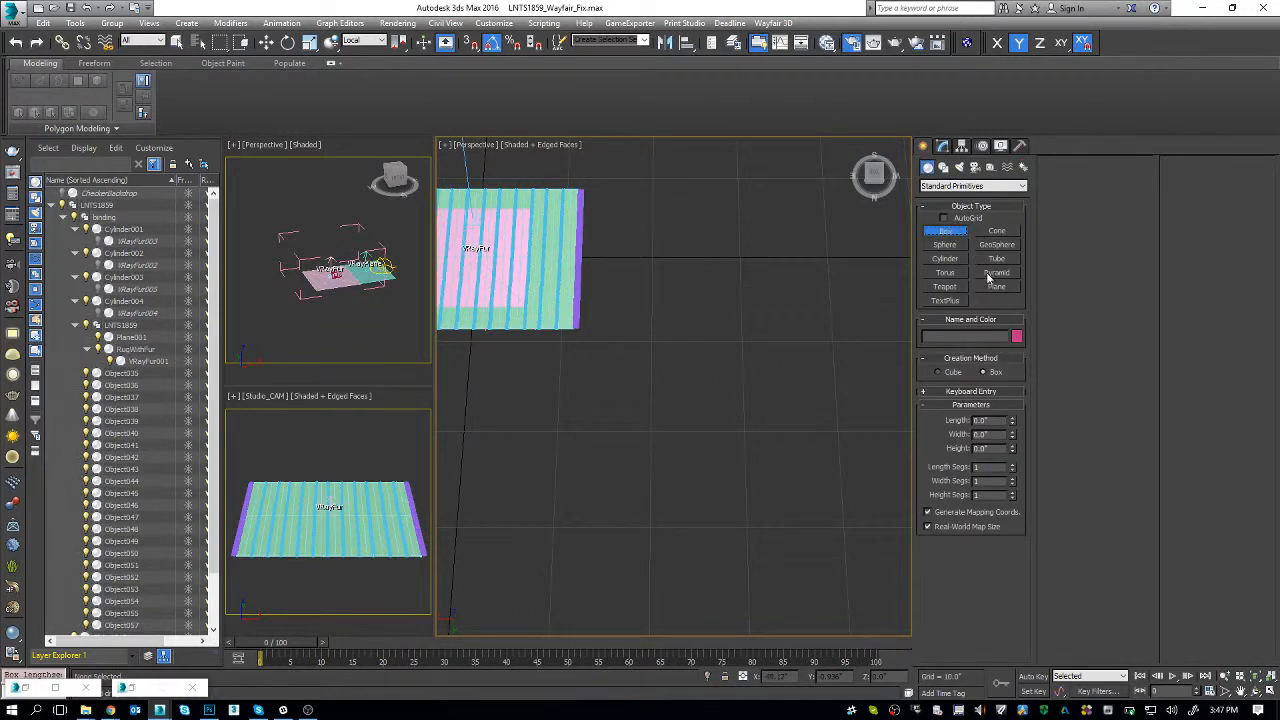
pyautogui.click(997, 287)
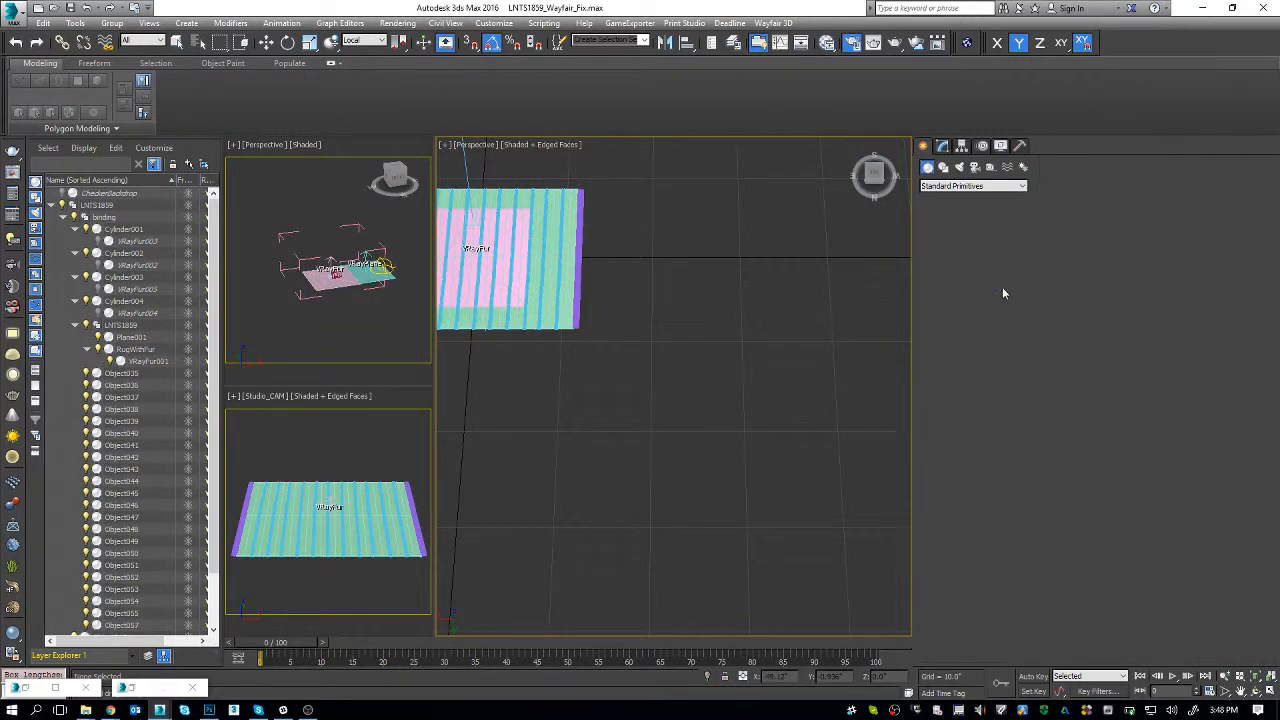
pyautogui.moveTo(723, 310); pyautogui.dragTo(853, 431)
pyautogui.rightClick(853, 431)
# - Set the new plane's length and width segments to 50 each and change its object color to blue
pyautogui.click(944, 146)
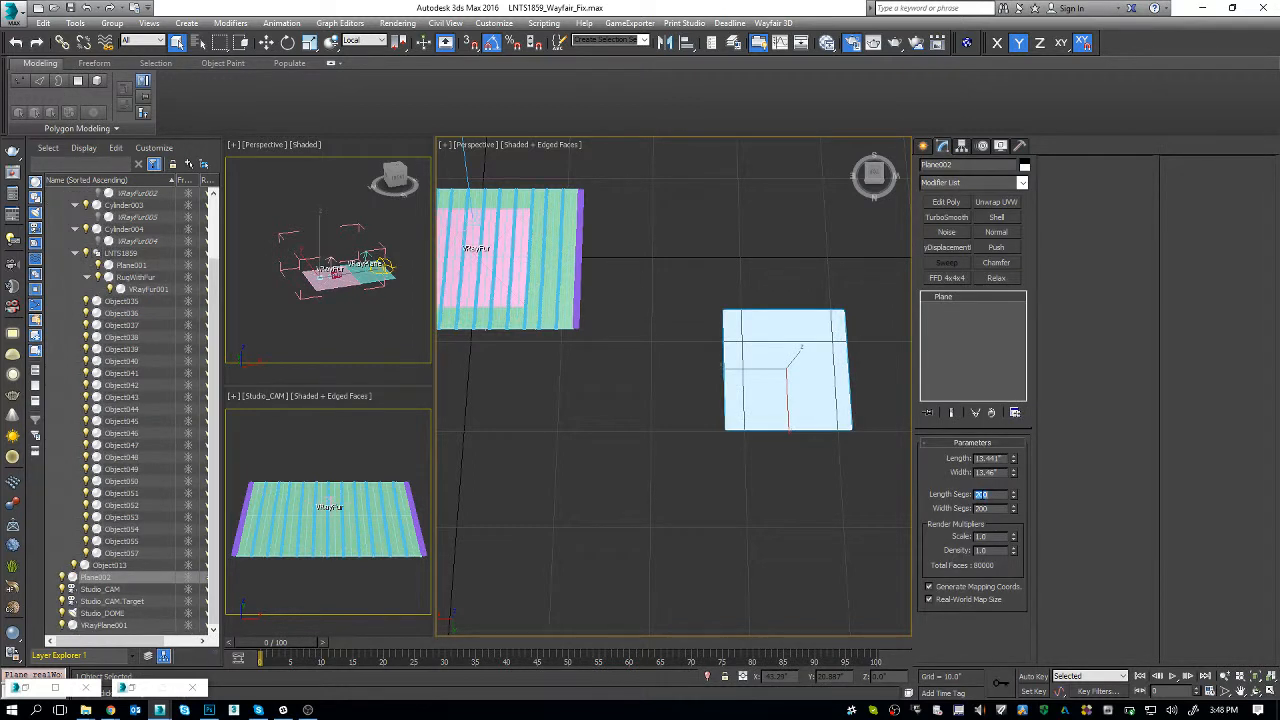
pyautogui.write('50')
pyautogui.press('Tab')
pyautogui.write('50')
pyautogui.press('Return')
pyautogui.press('z')
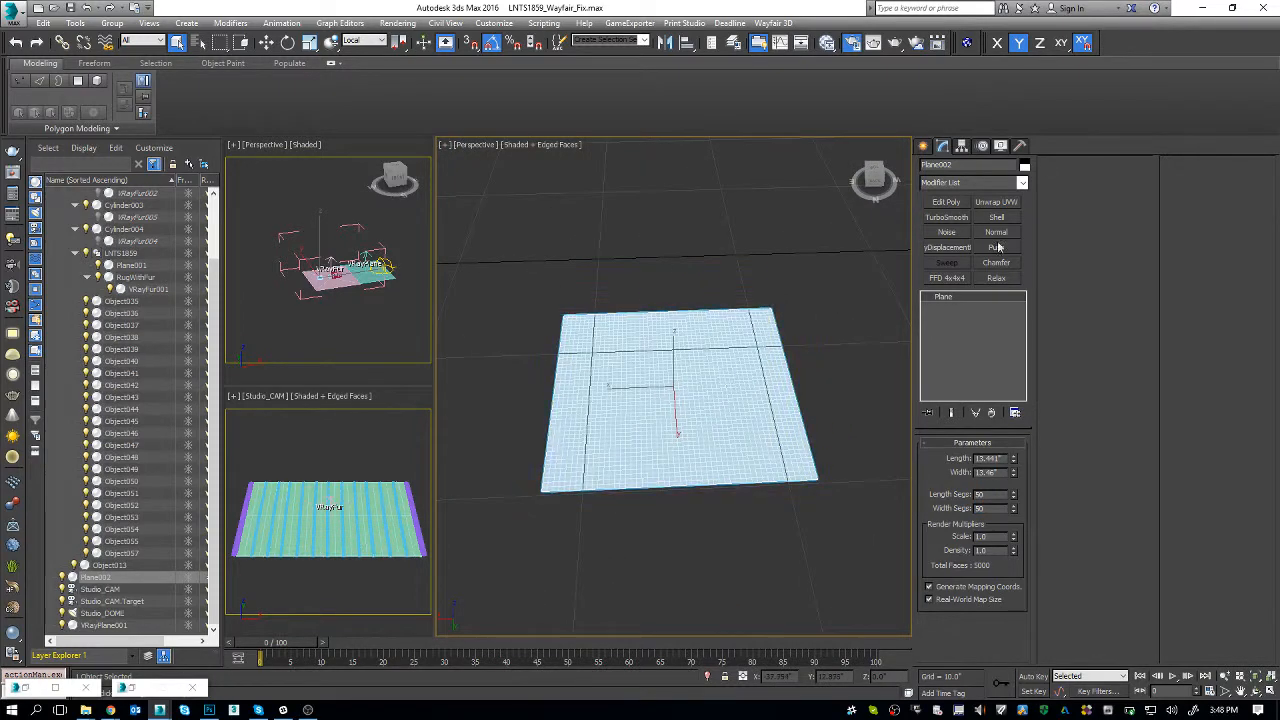
pyautogui.click(1024, 165)
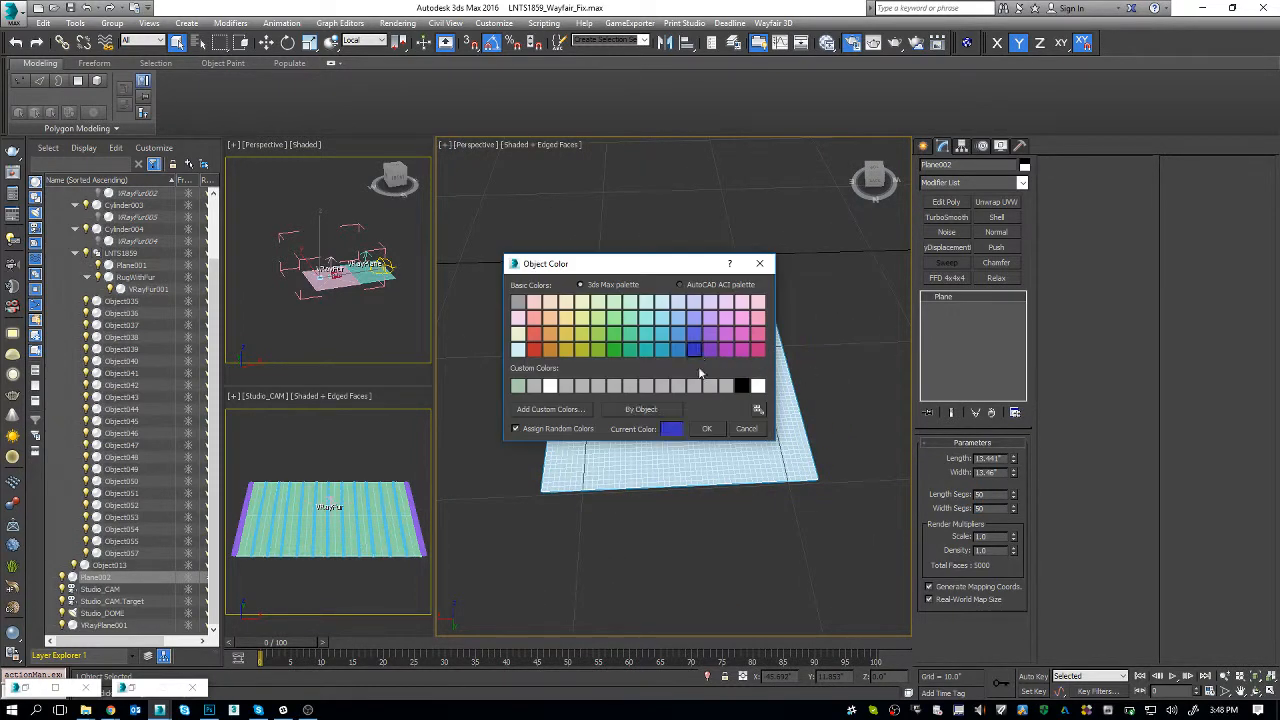
pyautogui.click(706, 428)
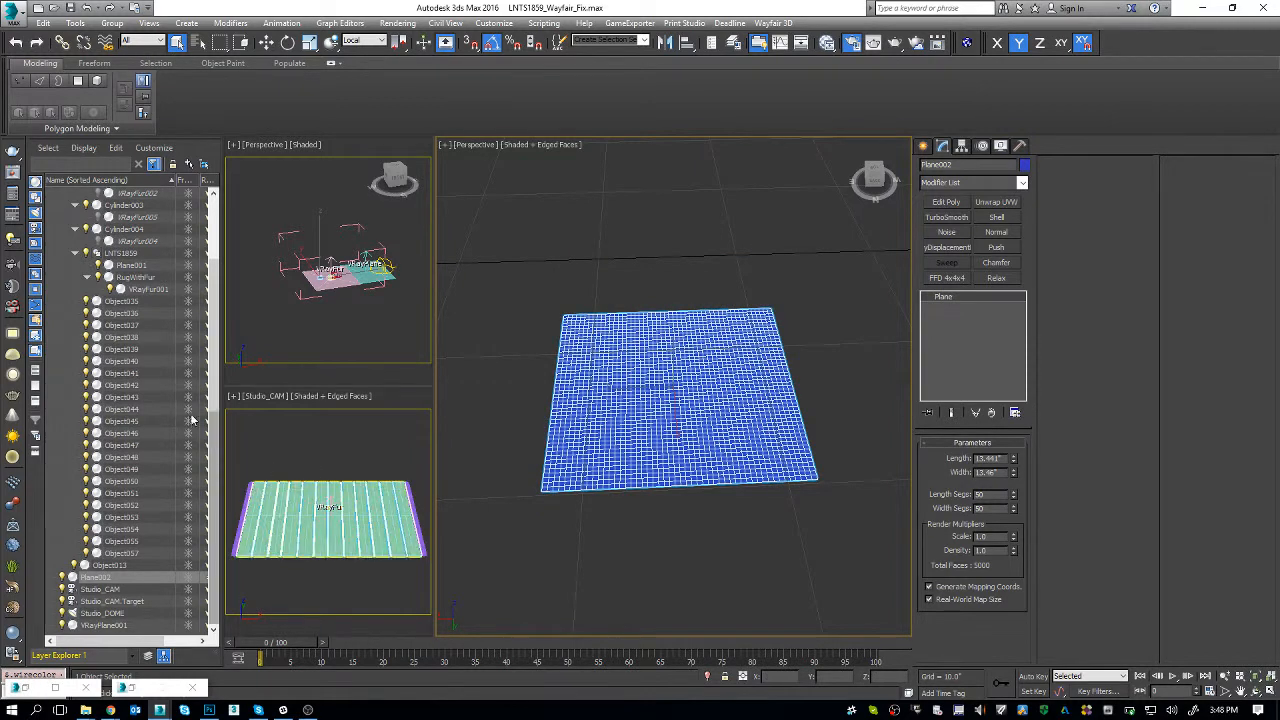
# - Add a VRayFur object to the blue plane and set its viewport preview to a maximum of 1000 hairs
pyautogui.click(14, 567)
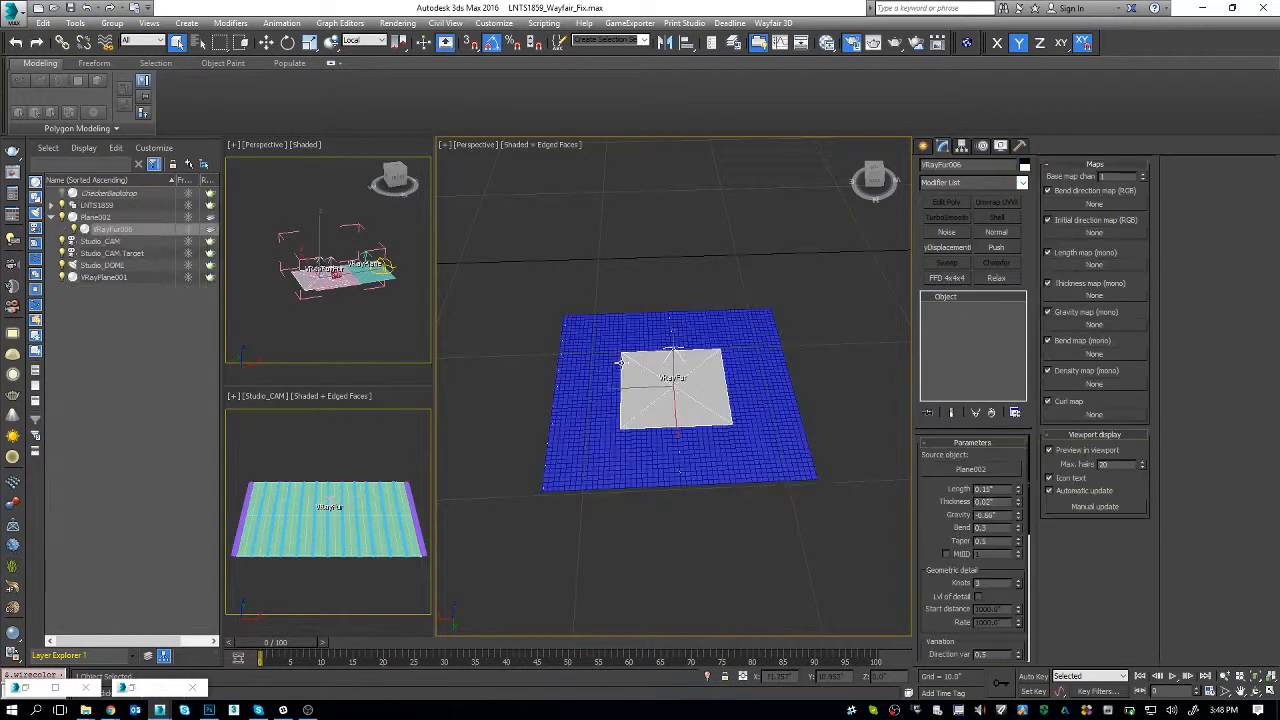
pyautogui.scroll(2, 661, 385)
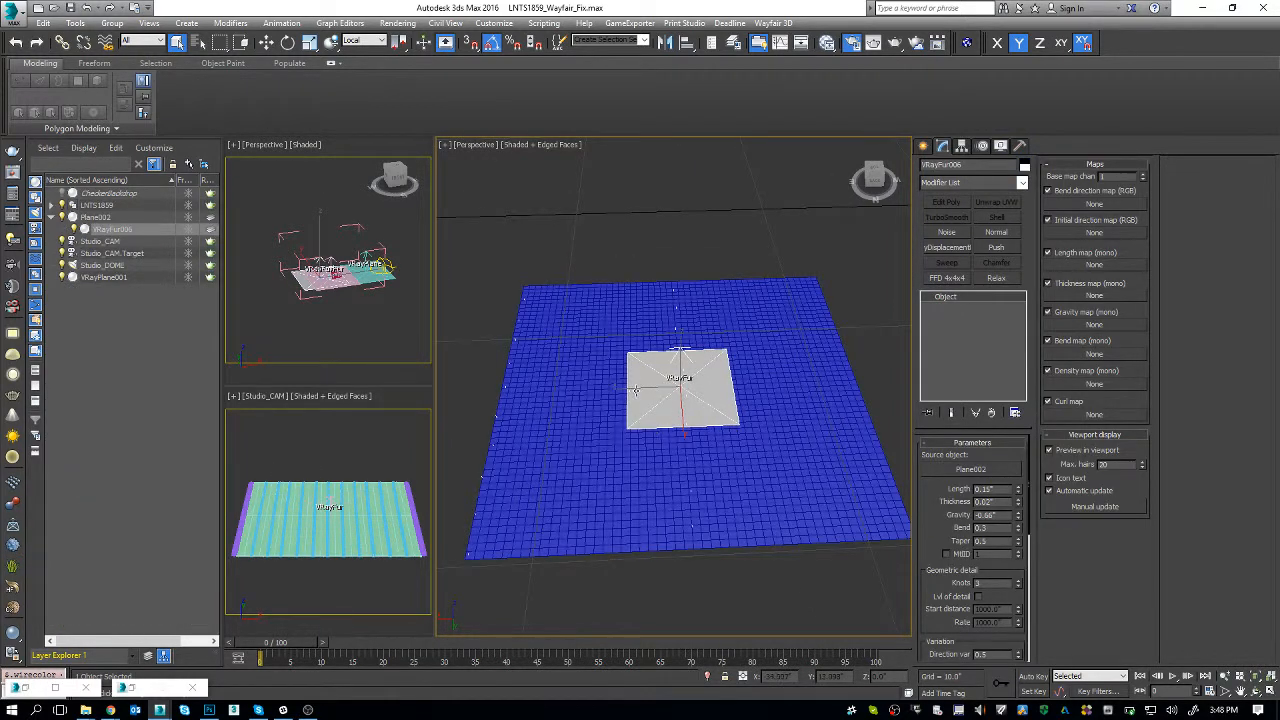
pyautogui.moveTo(659, 423); pyautogui.dragTo(657, 410)
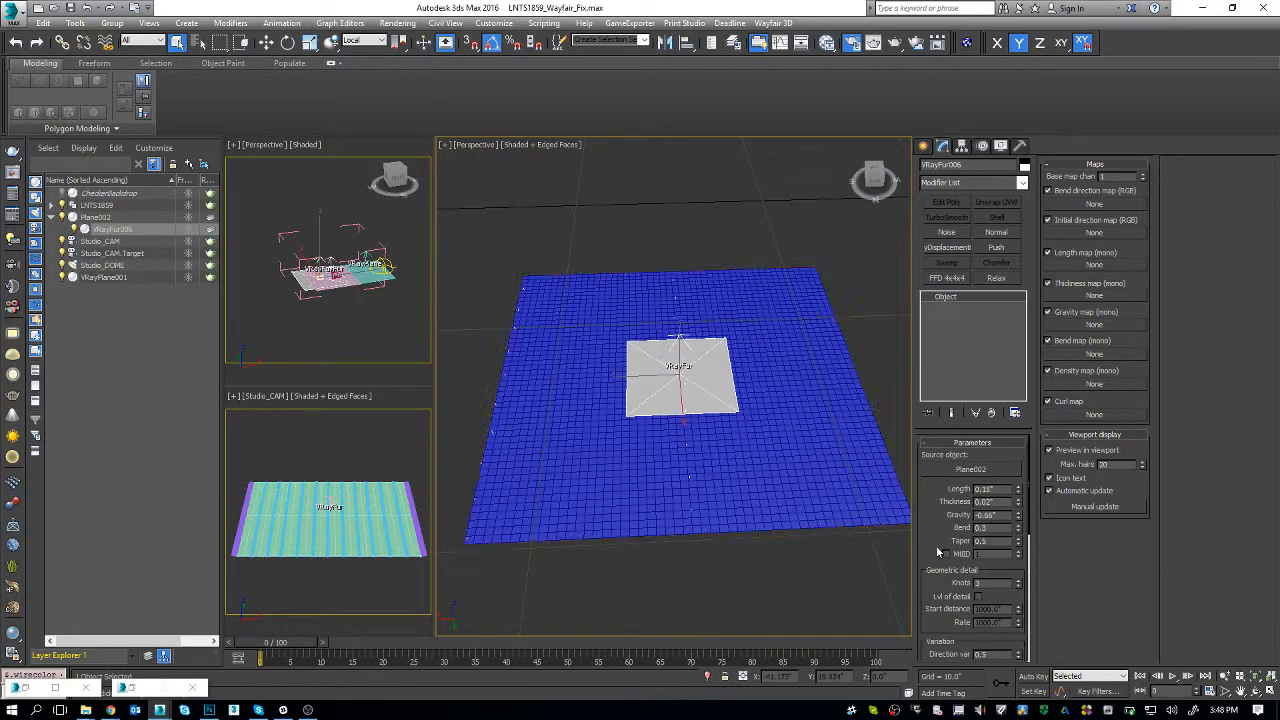
pyautogui.moveTo(936, 543); pyautogui.dragTo(940, 507)
pyautogui.scroll(-4, 945, 500)
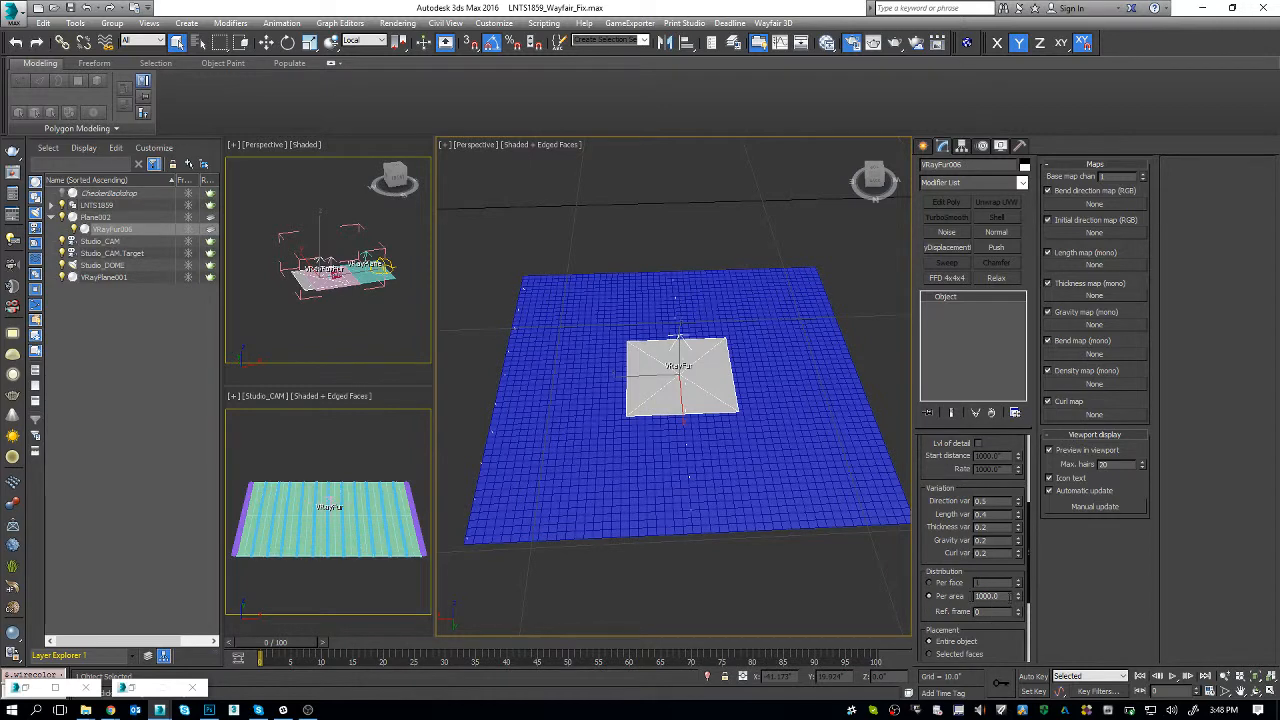
pyautogui.moveTo(1002, 632)
pyautogui.mouseDown()
pyautogui.moveTo(991, 553)
pyautogui.moveTo(984, 648)
pyautogui.mouseUp()
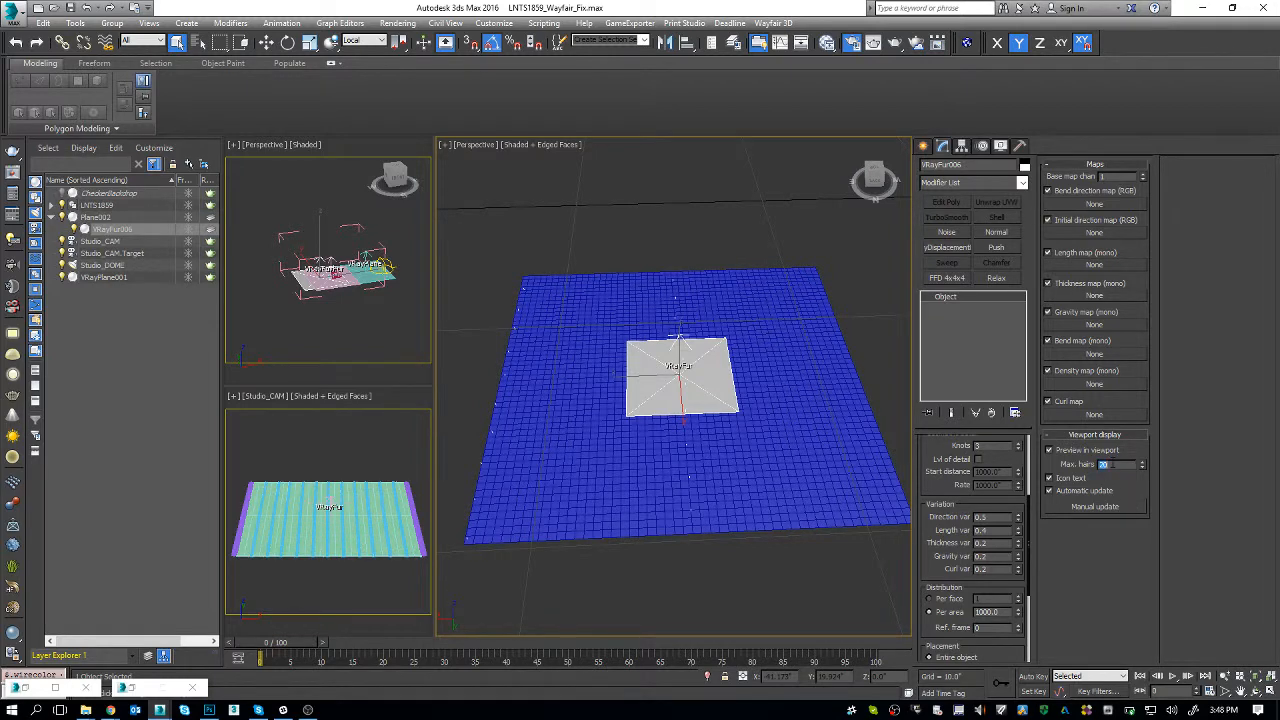
pyautogui.write('100')
pyautogui.press('Return')
pyautogui.write('1000')
pyautogui.press('Return')
# - Set the fur length on the test plane to 1 inch
pyautogui.moveTo(949, 465); pyautogui.dragTo(938, 594)
pyautogui.moveTo(1001, 489); pyautogui.dragTo(891, 463)
pyautogui.write('1')
pyautogui.press('Return')
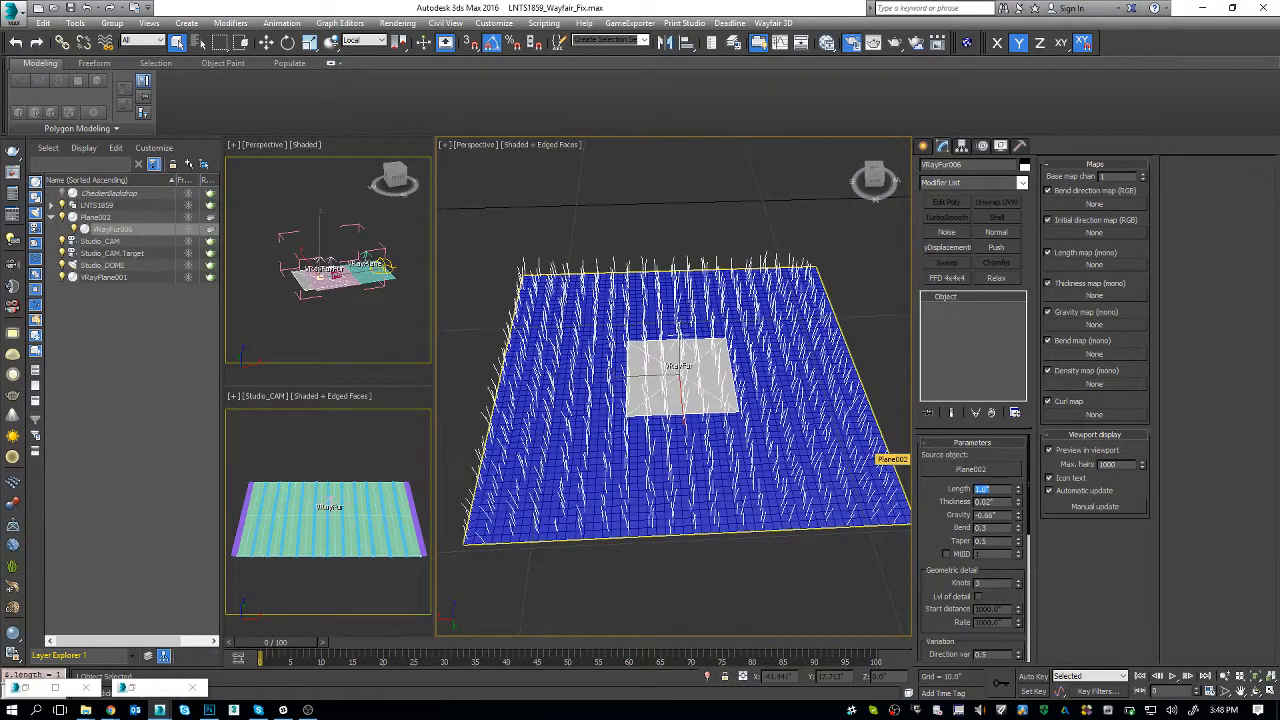
pyautogui.moveTo(738, 394); pyautogui.dragTo(767, 388)
pyautogui.moveTo(762, 460); pyautogui.dragTo(825, 482)
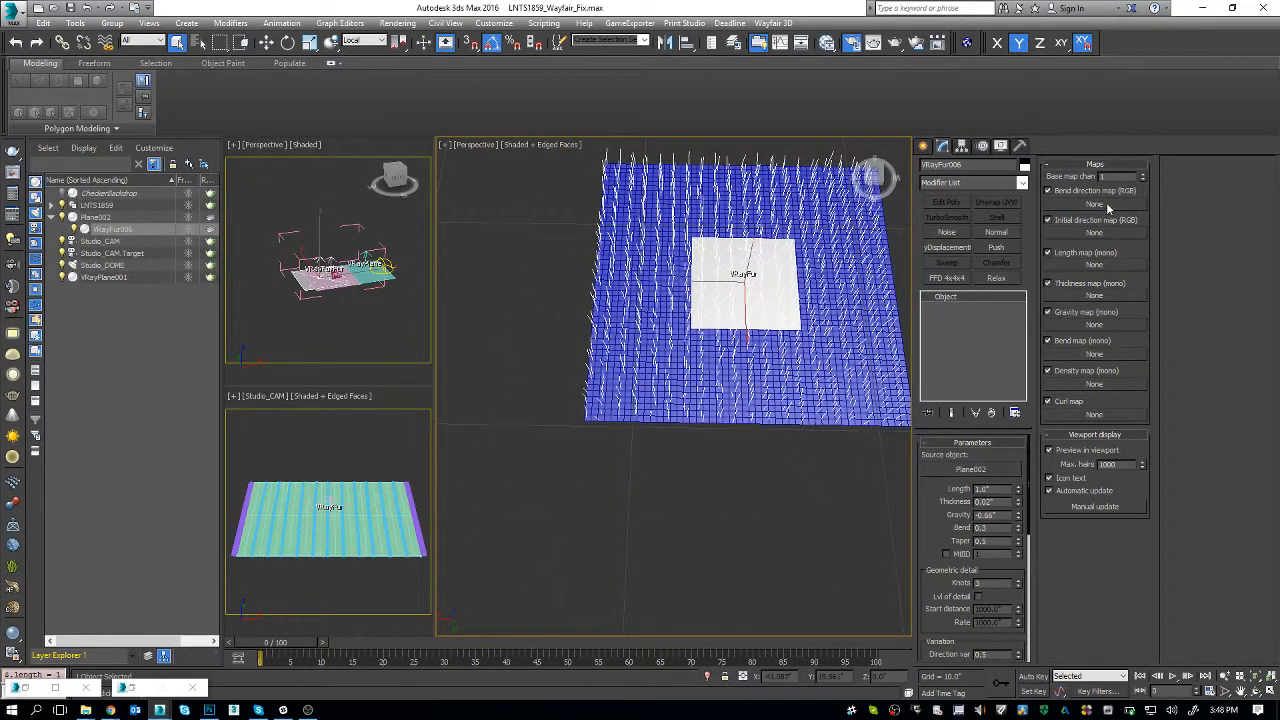
pyautogui.moveTo(804, 227); pyautogui.dragTo(826, 325)
# - Open and enlarge the Slate Material Editor, find the VRayColor map, and add it to the fur view below the existing bitmap
pyautogui.press('m')
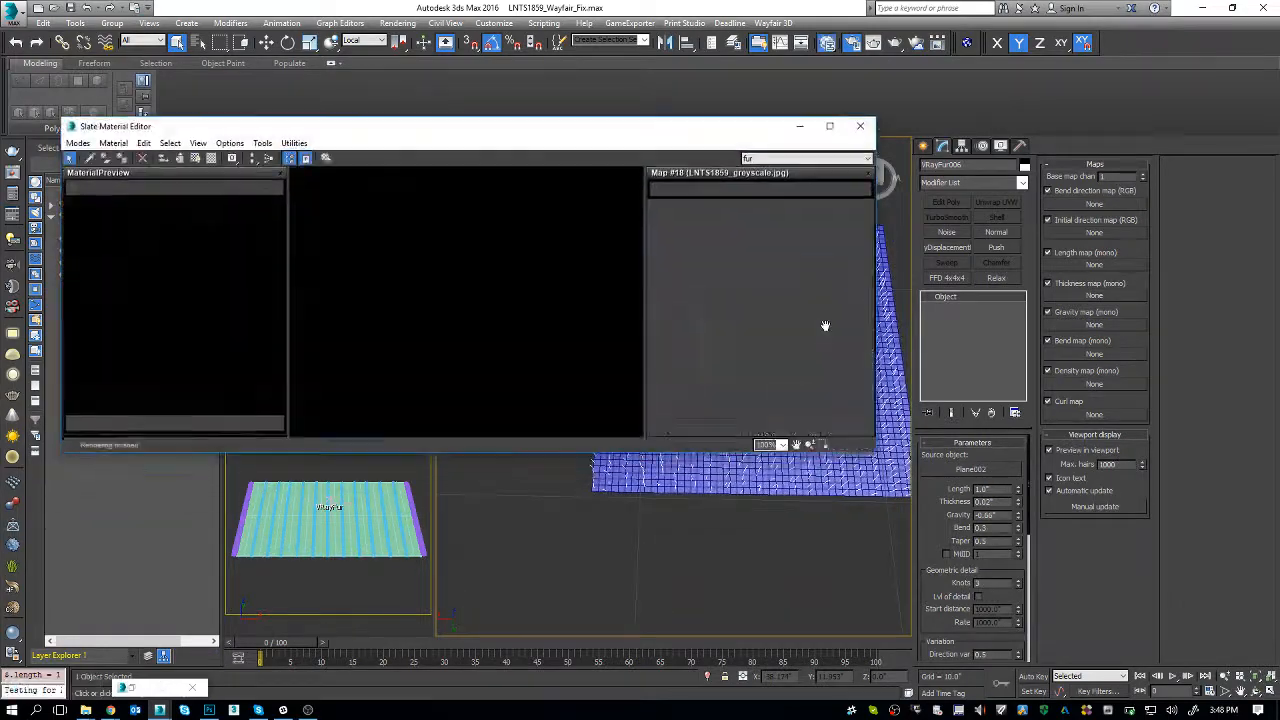
pyautogui.moveTo(876, 452); pyautogui.dragTo(716, 704)
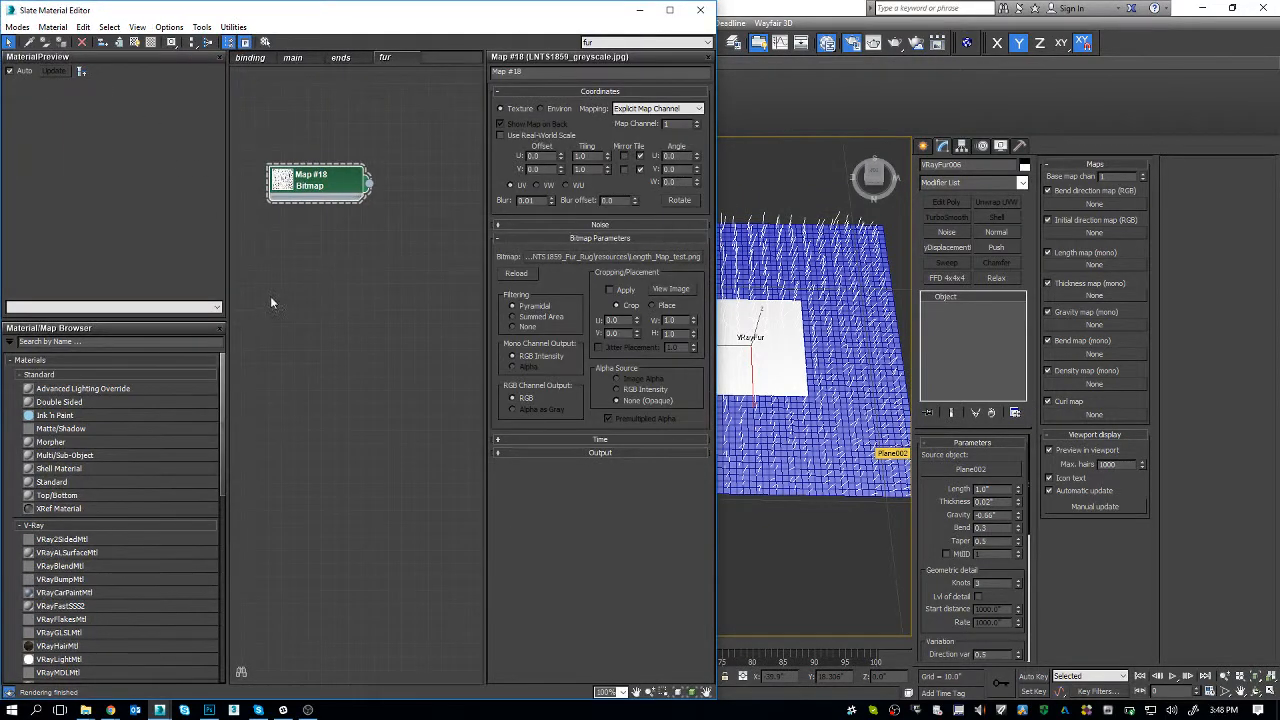
pyautogui.click(190, 342)
pyautogui.write('vrayco')
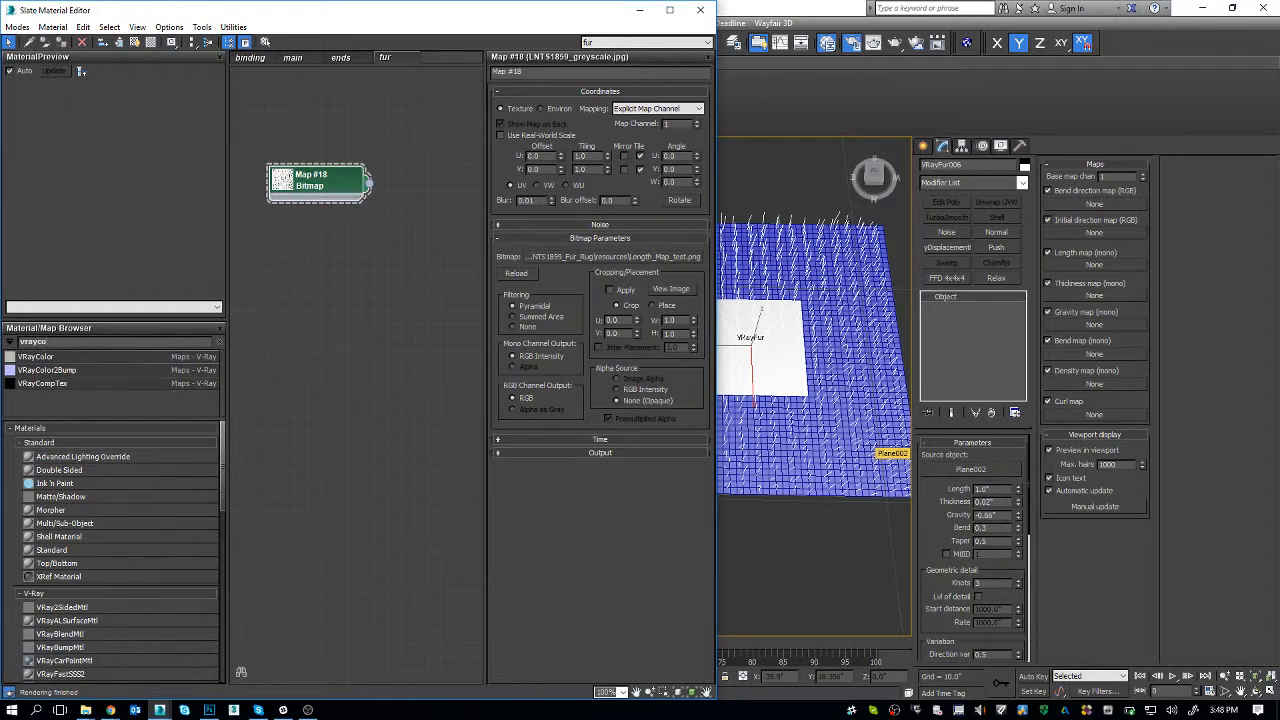
pyautogui.moveTo(85, 356); pyautogui.dragTo(381, 369)
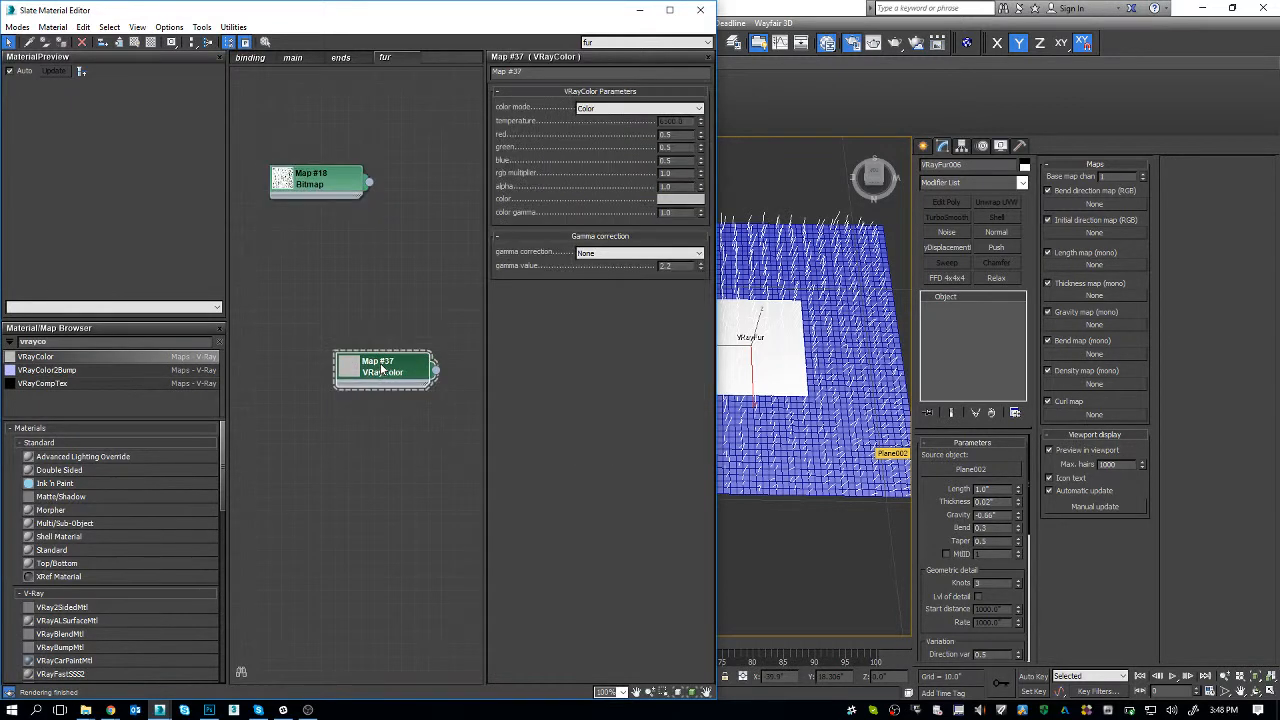
# - Set the VRayColor map's gamma correction to Specify and its color to pure red, 255, 0, 0
pyautogui.click(669, 256)
pyautogui.click(656, 268)
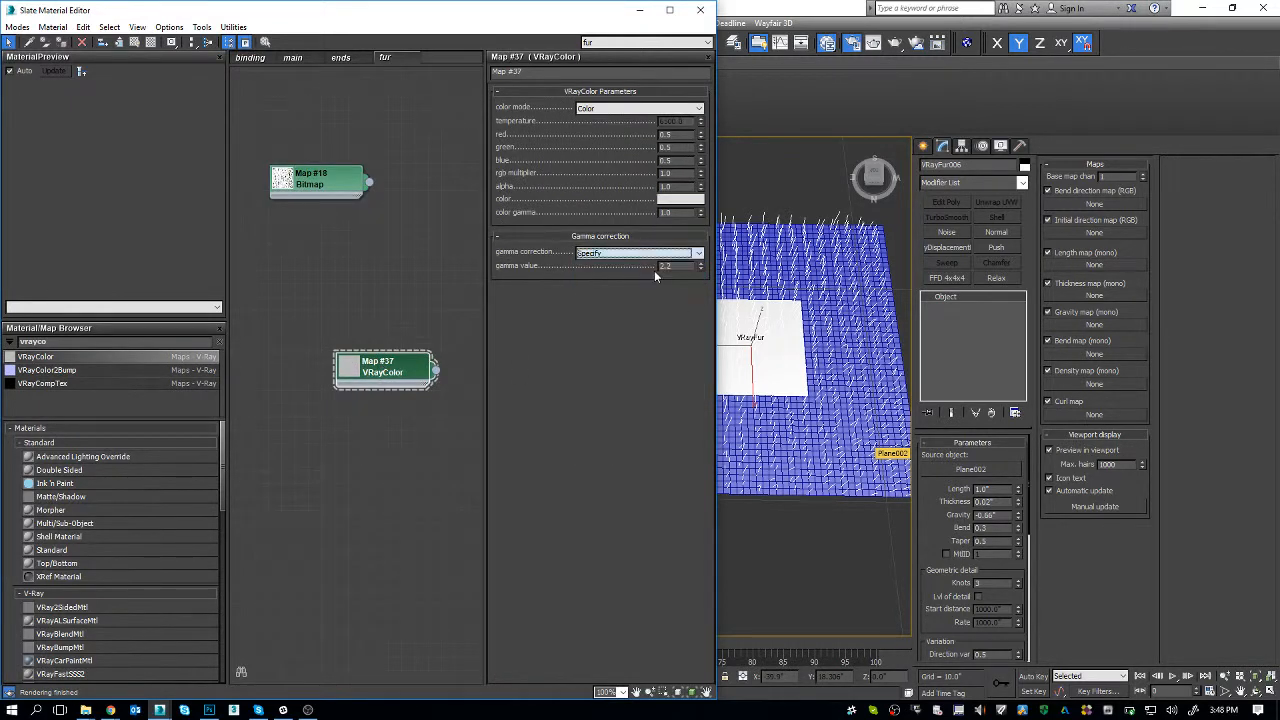
pyautogui.click(665, 200)
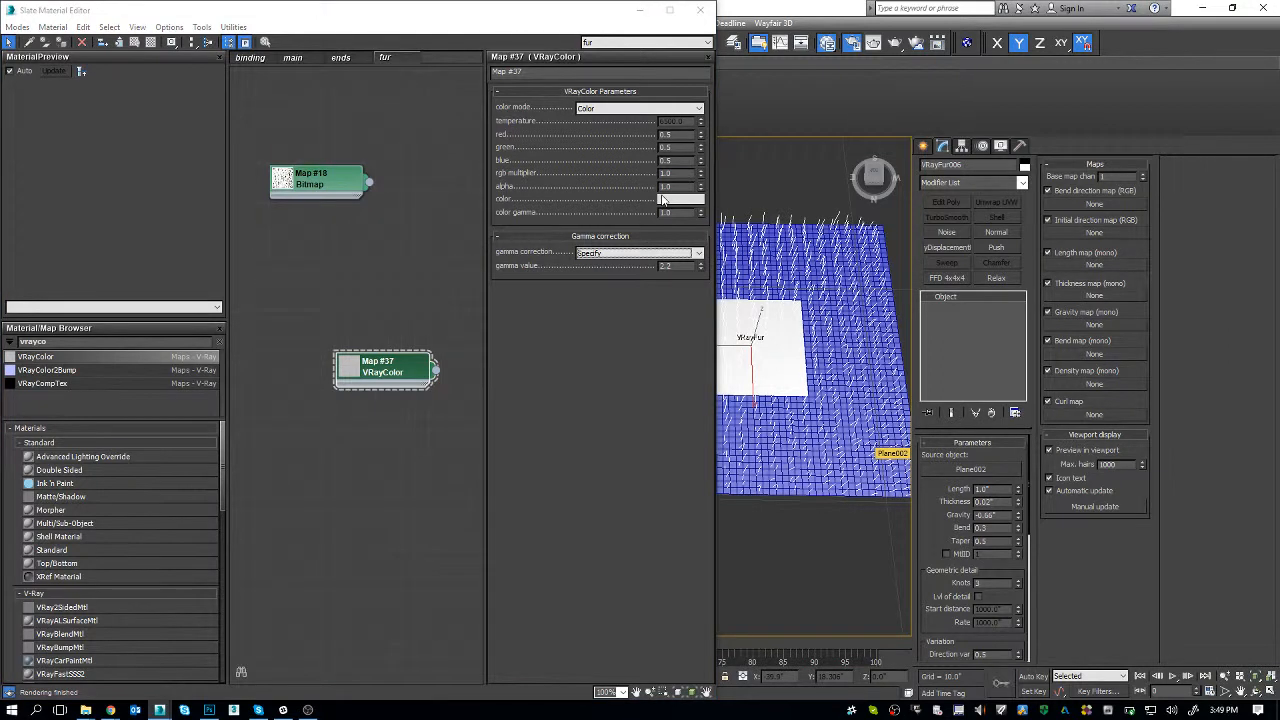
pyautogui.moveTo(451, 105); pyautogui.dragTo(402, 117)
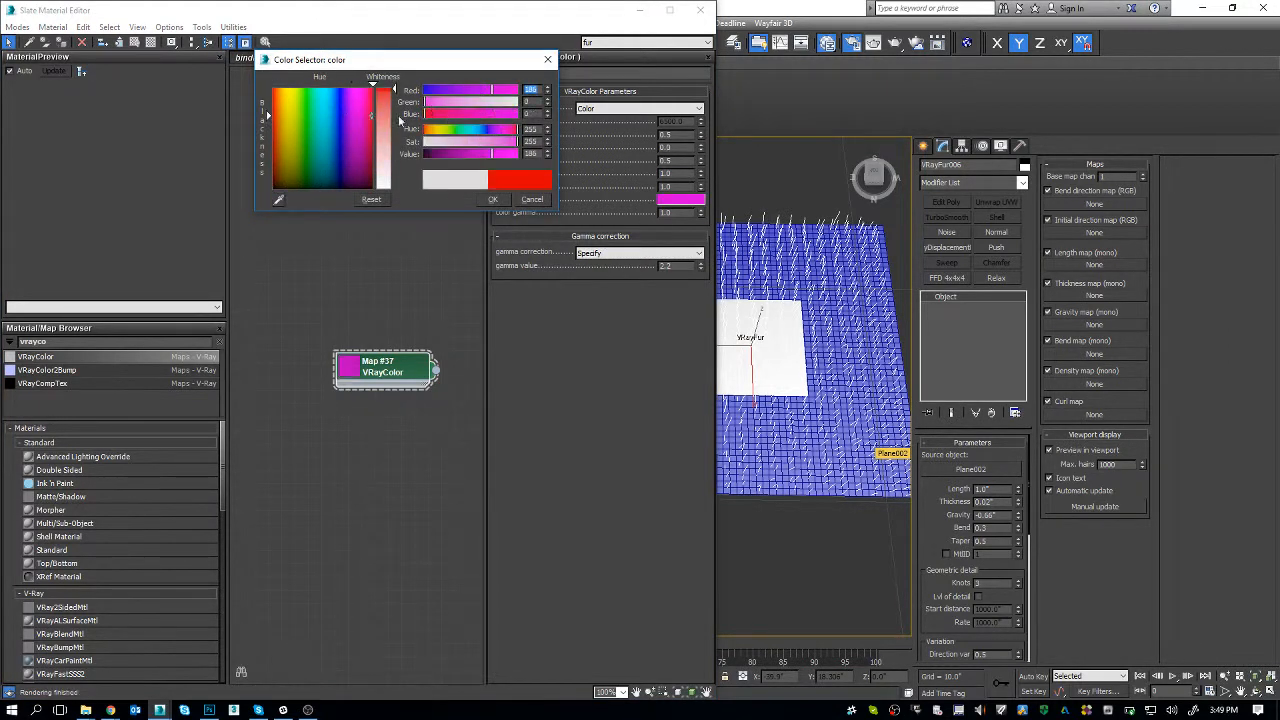
pyautogui.moveTo(482, 95); pyautogui.dragTo(517, 92)
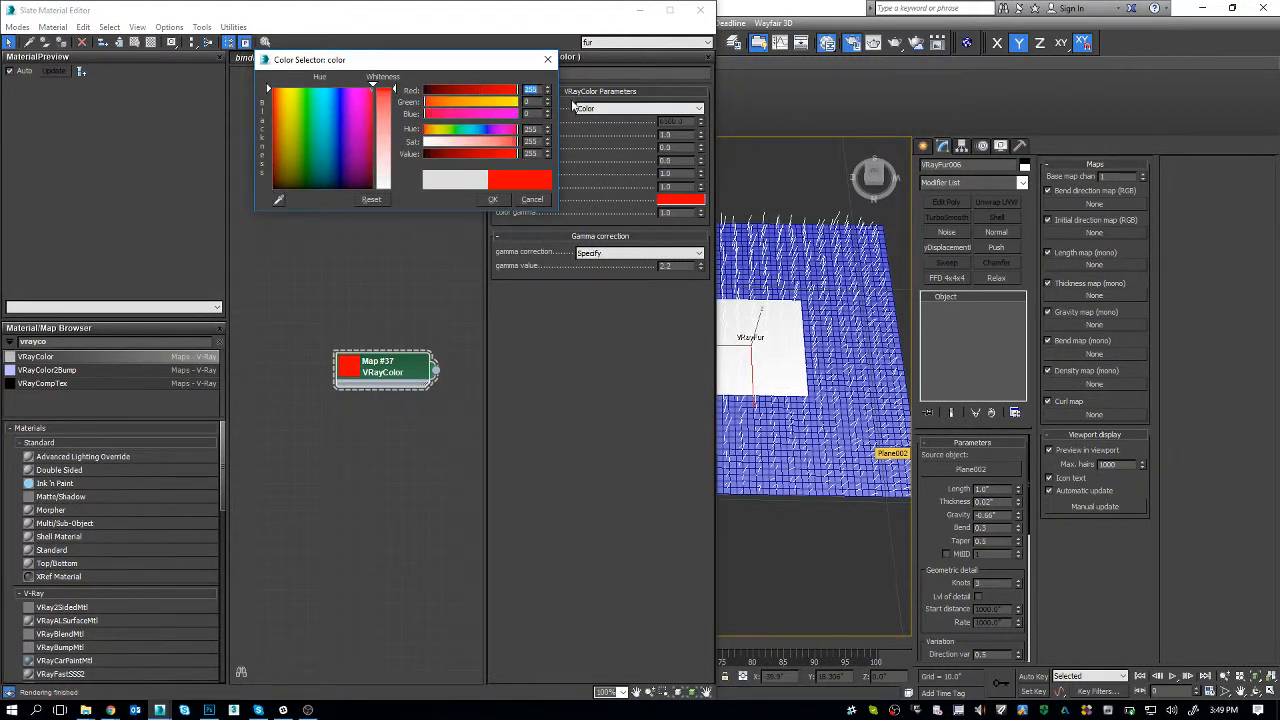
pyautogui.click(493, 200)
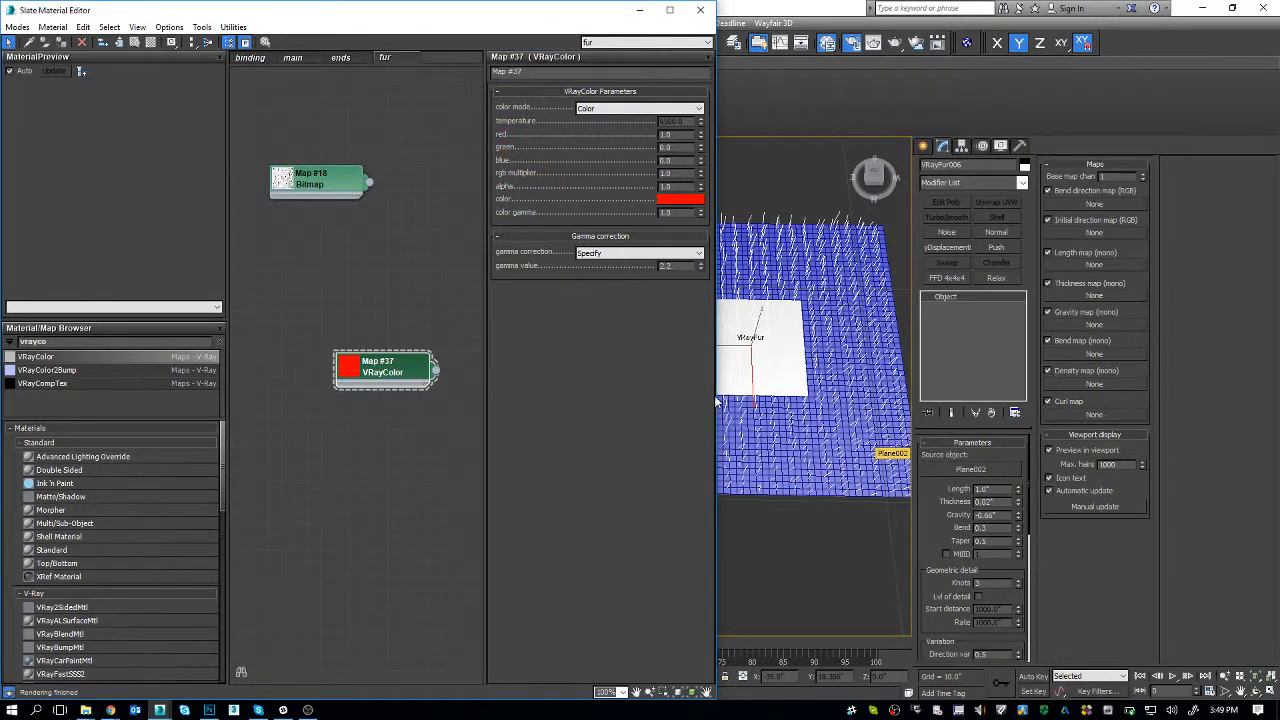
# - Narrow the Slate Material Editor and assign the red VRayColor map as an instance to the fur's Bend direction map
pyautogui.moveTo(716, 400); pyautogui.dragTo(592, 395)
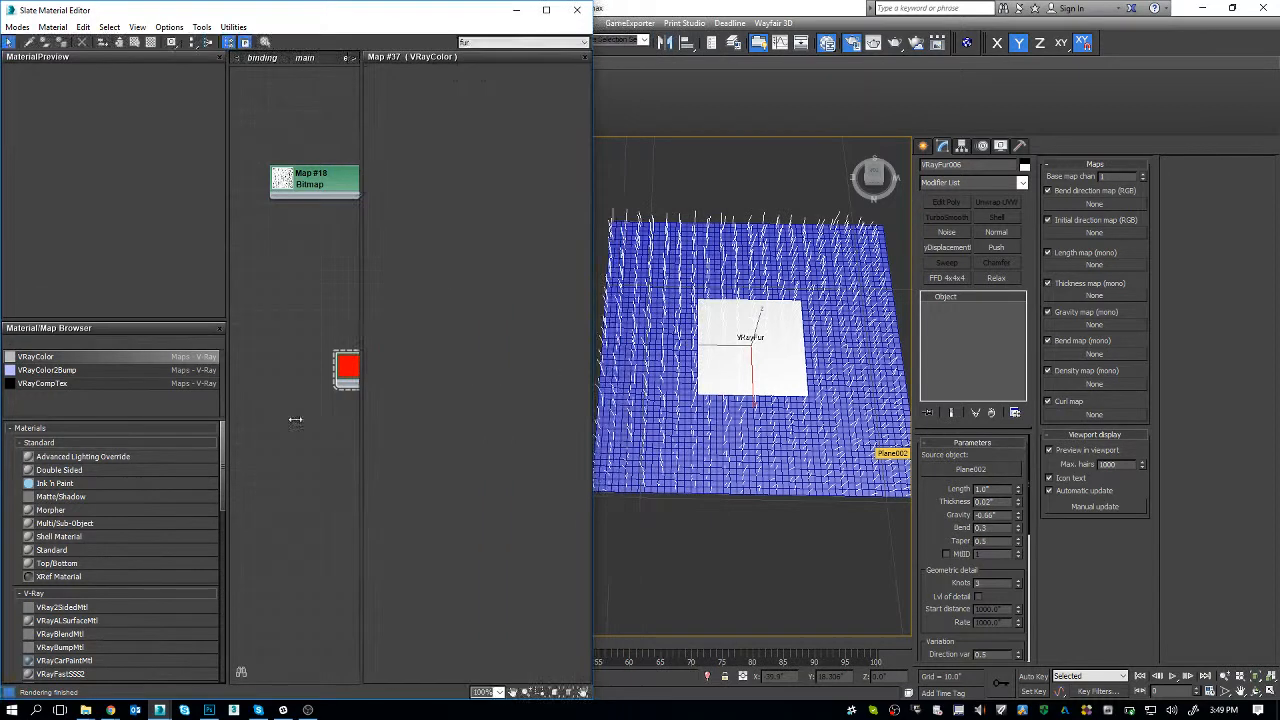
pyautogui.moveTo(246, 378); pyautogui.dragTo(203, 362)
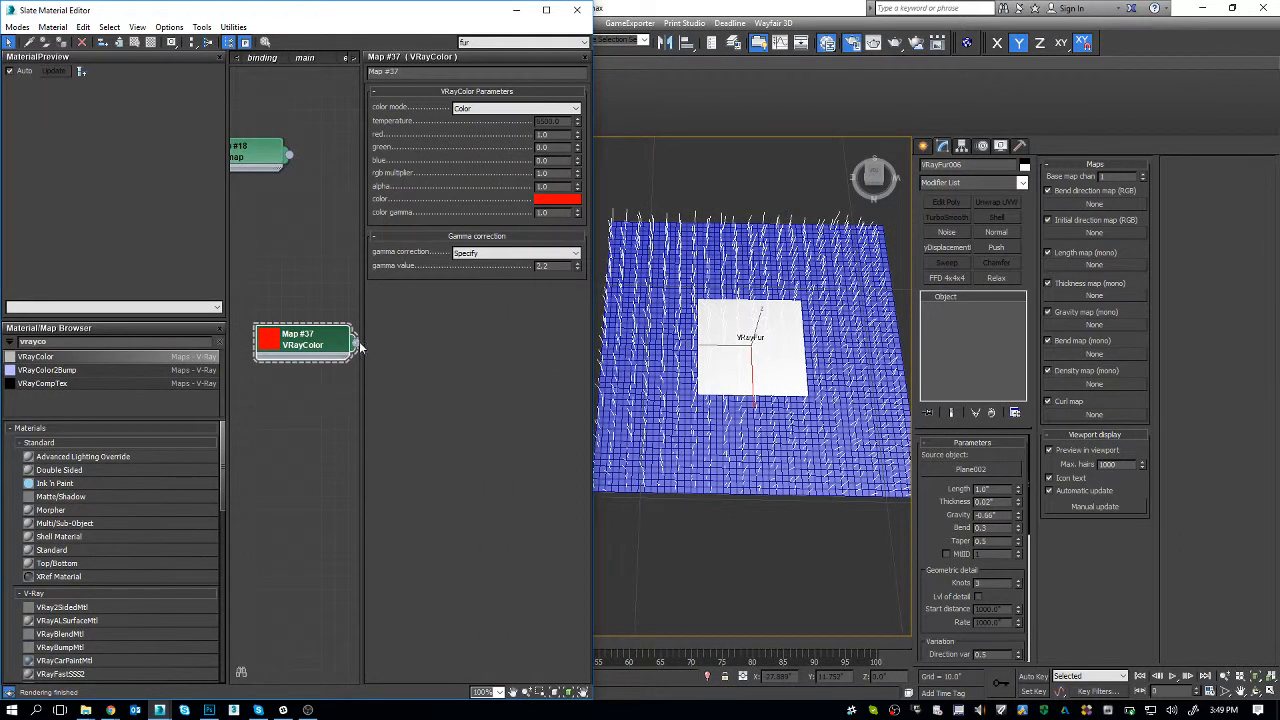
pyautogui.click(856, 350)
pyautogui.moveTo(316, 337); pyautogui.dragTo(1070, 200)
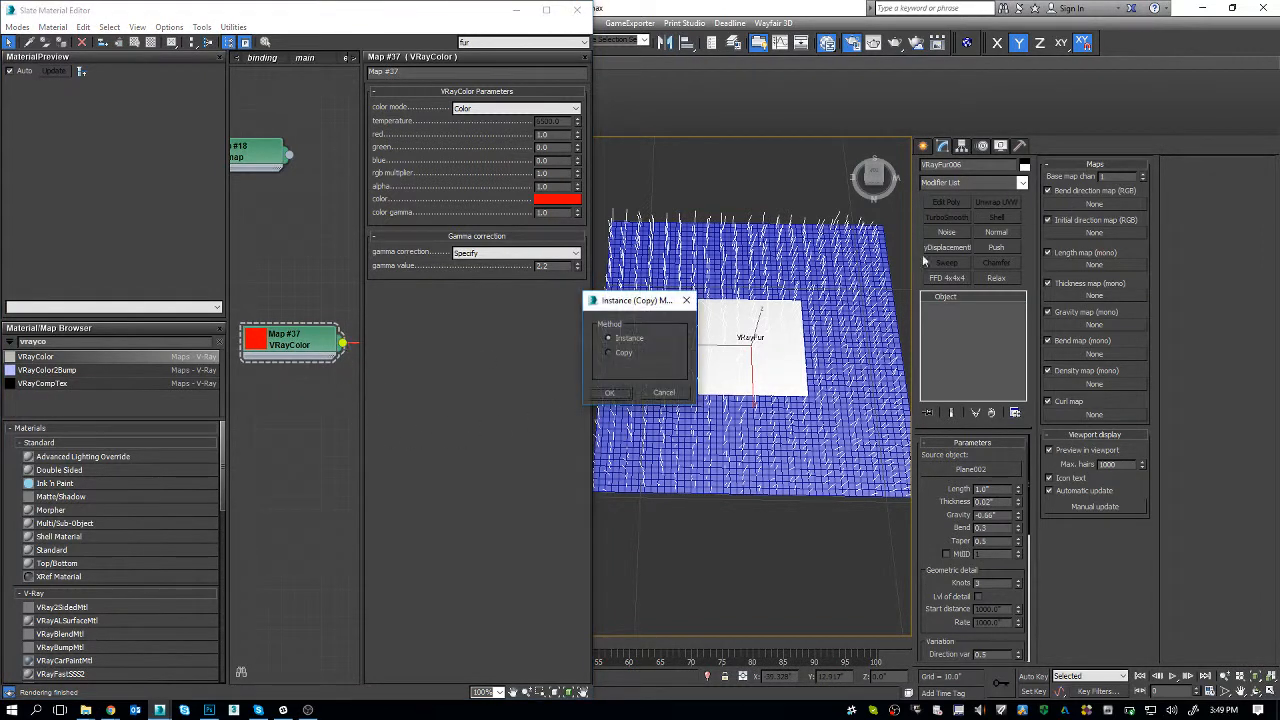
pyautogui.click(608, 390)
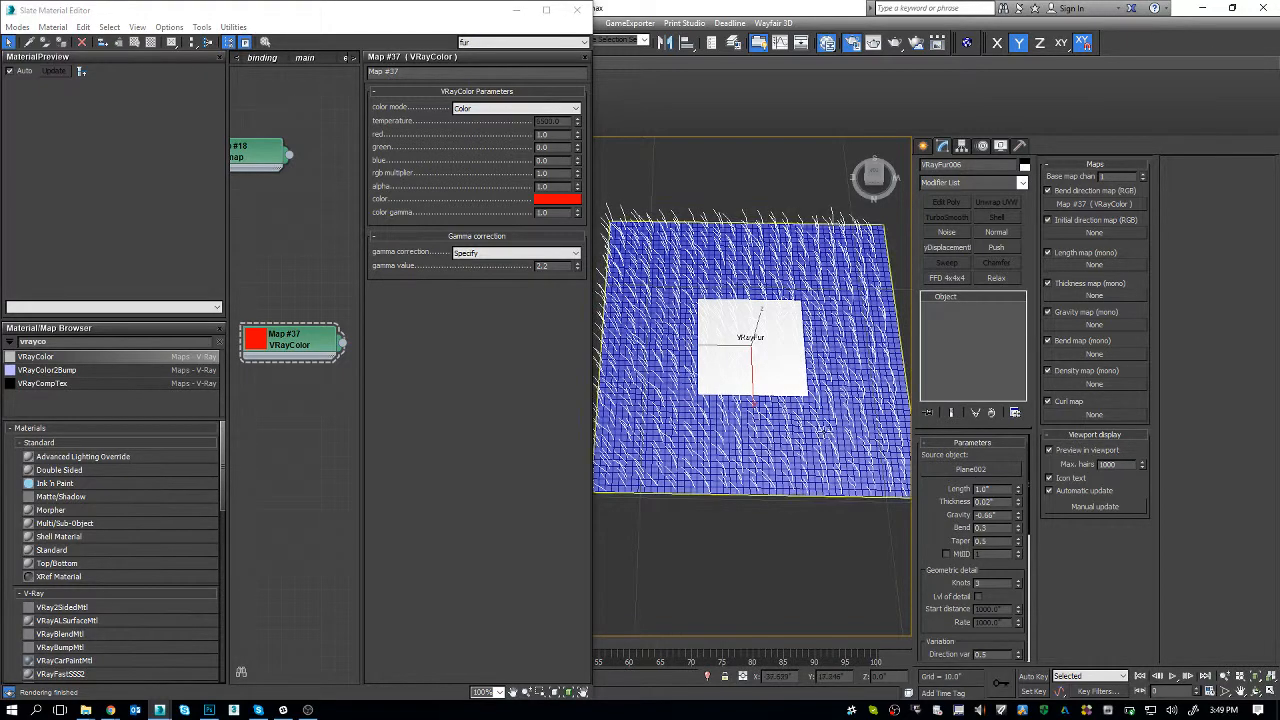
pyautogui.moveTo(801, 468)
pyautogui.mouseDown()
pyautogui.moveTo(800, 432)
pyautogui.moveTo(793, 452)
pyautogui.mouseUp()
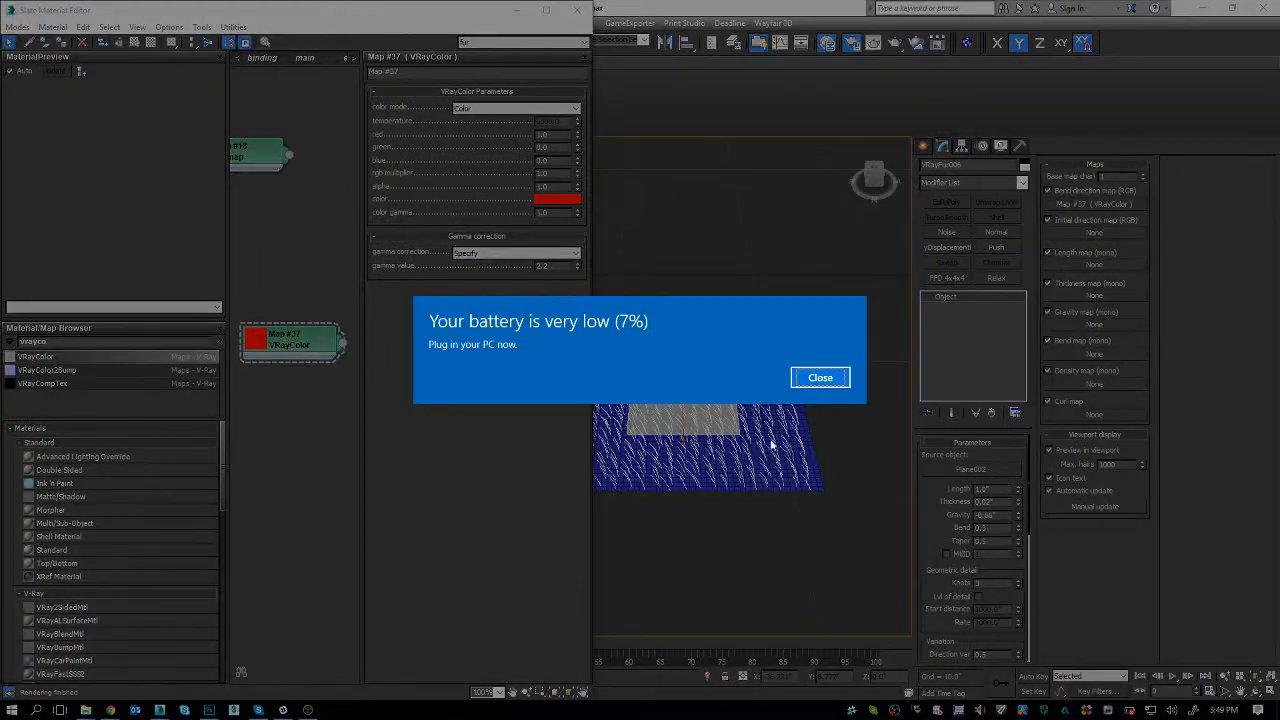
pyautogui.click(821, 378)
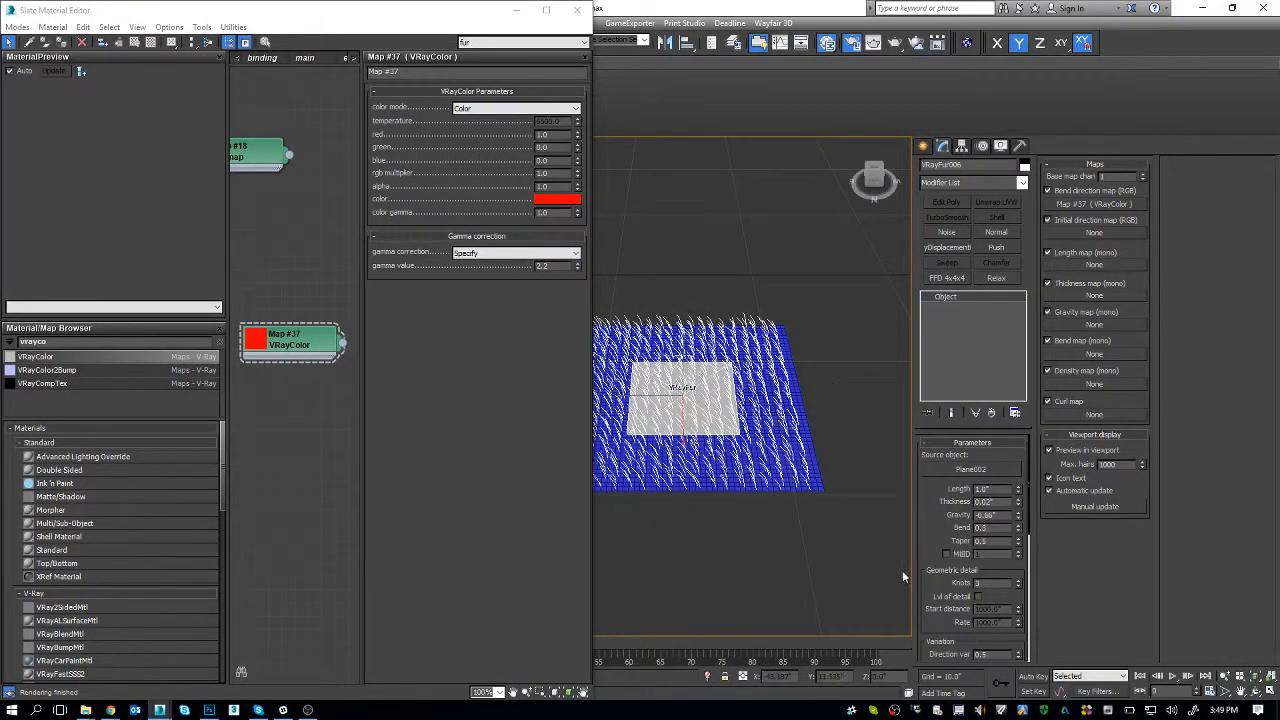
pyautogui.rightClick(894, 710)
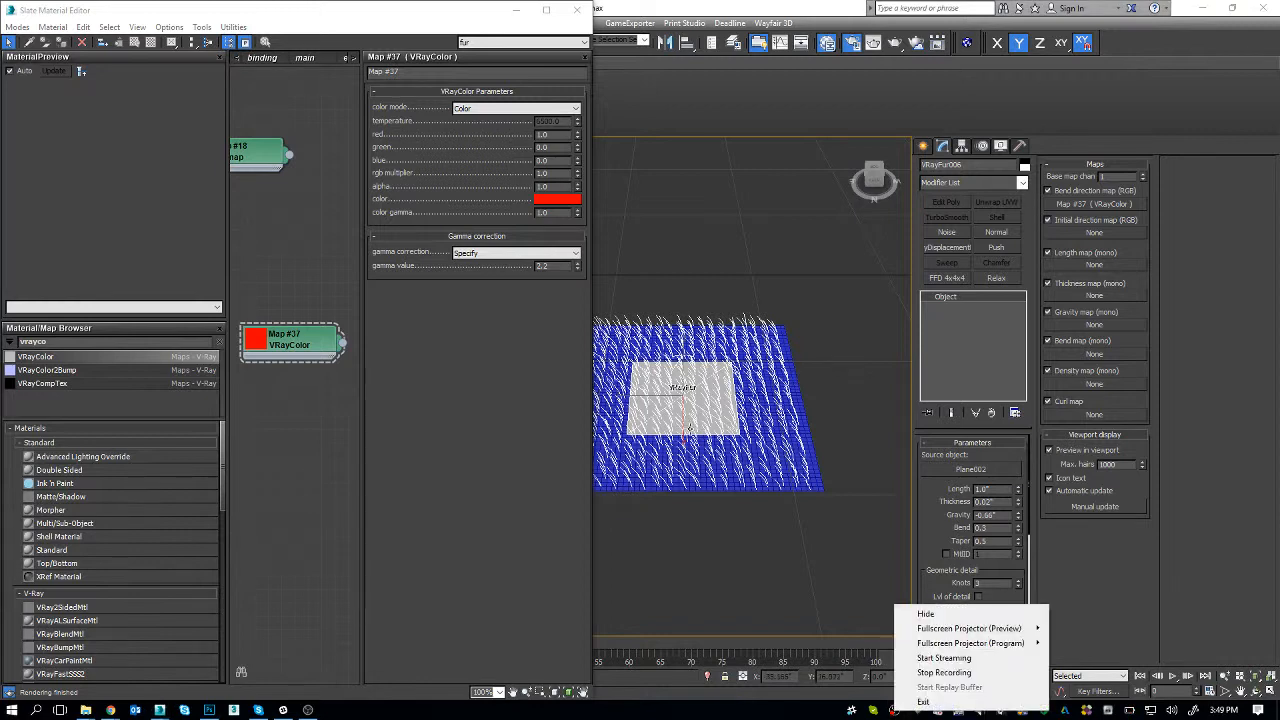
pyautogui.click(692, 432)
pyautogui.scroll(3, 696, 445)
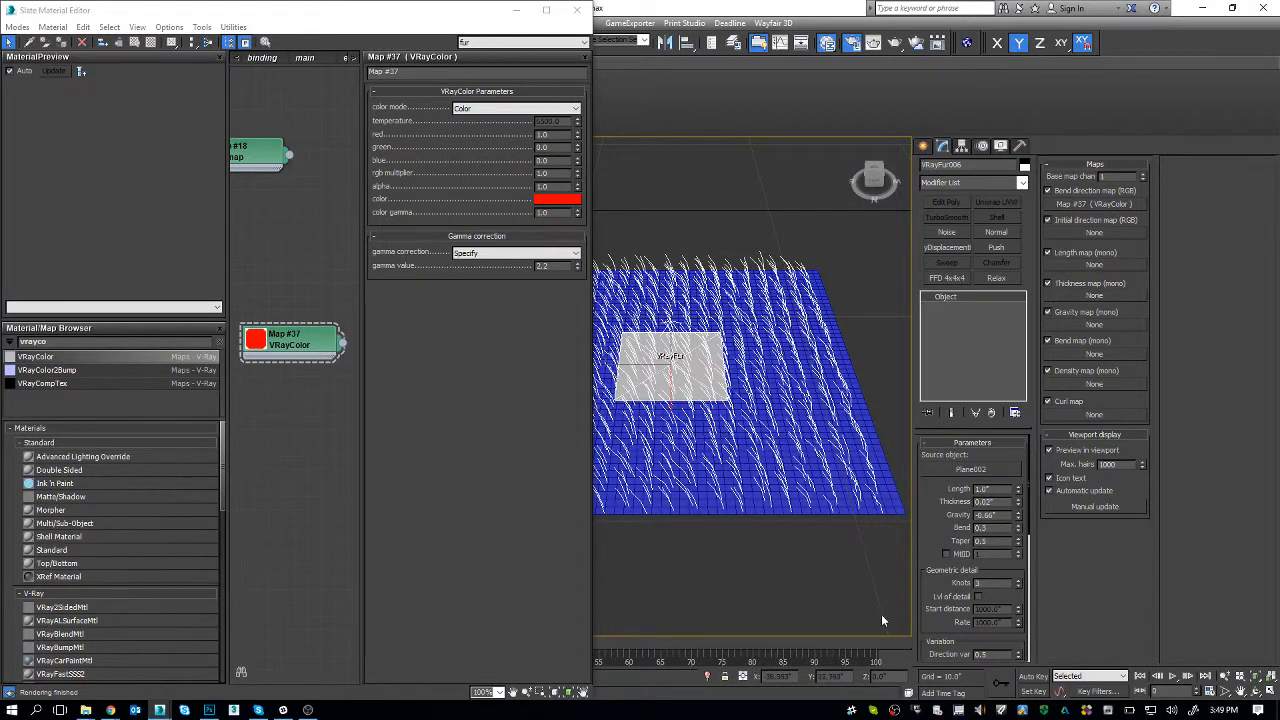
pyautogui.rightClick(893, 709)
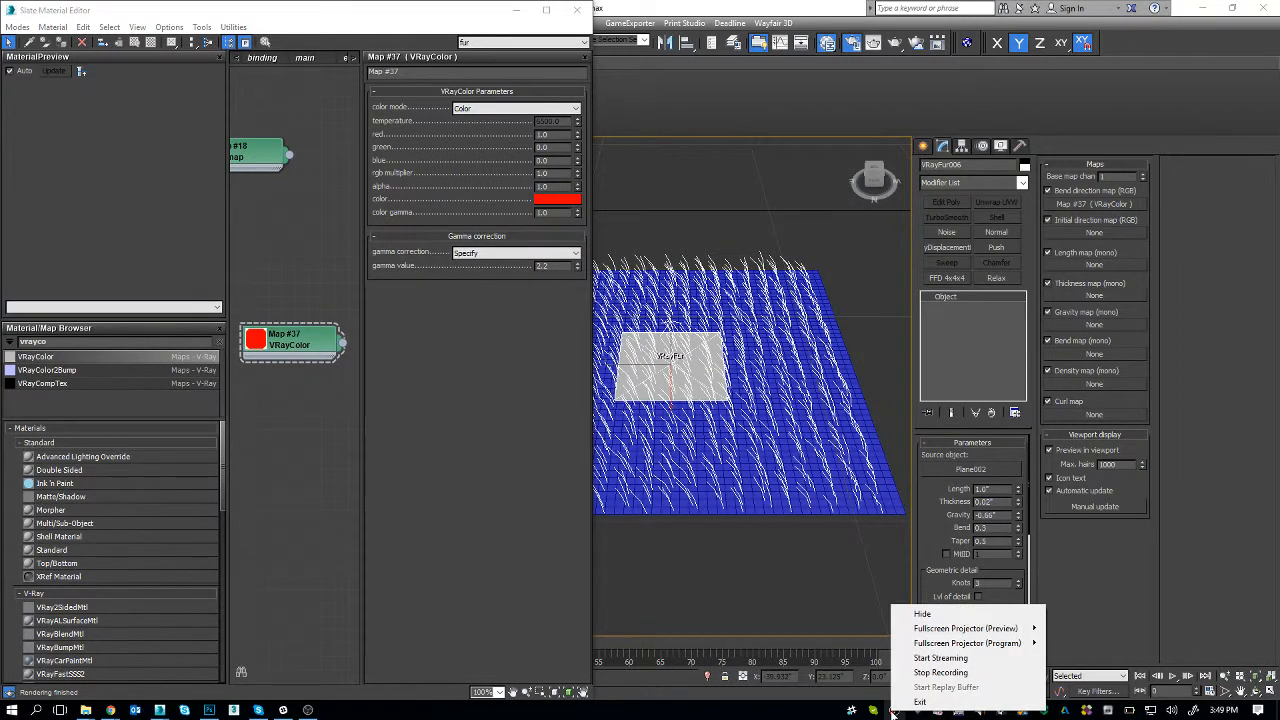